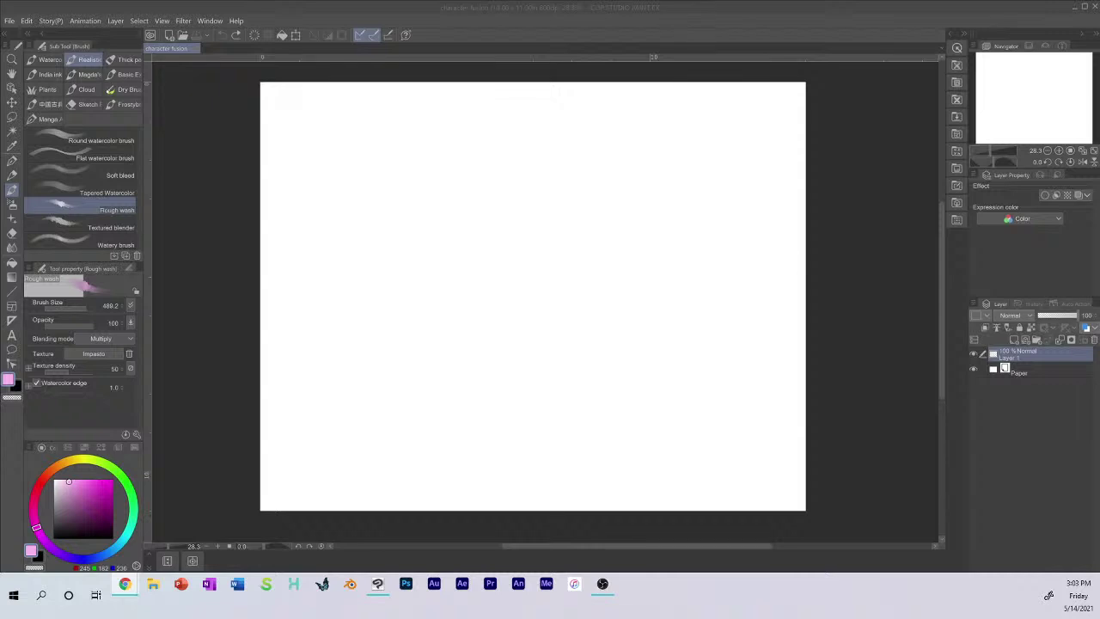
Step: Switch to the GeneratorMix random cartoon characters page in Chrome and bring the generator settings and character results into view
{"action": "left_click", "coordinate": [643, 355]}
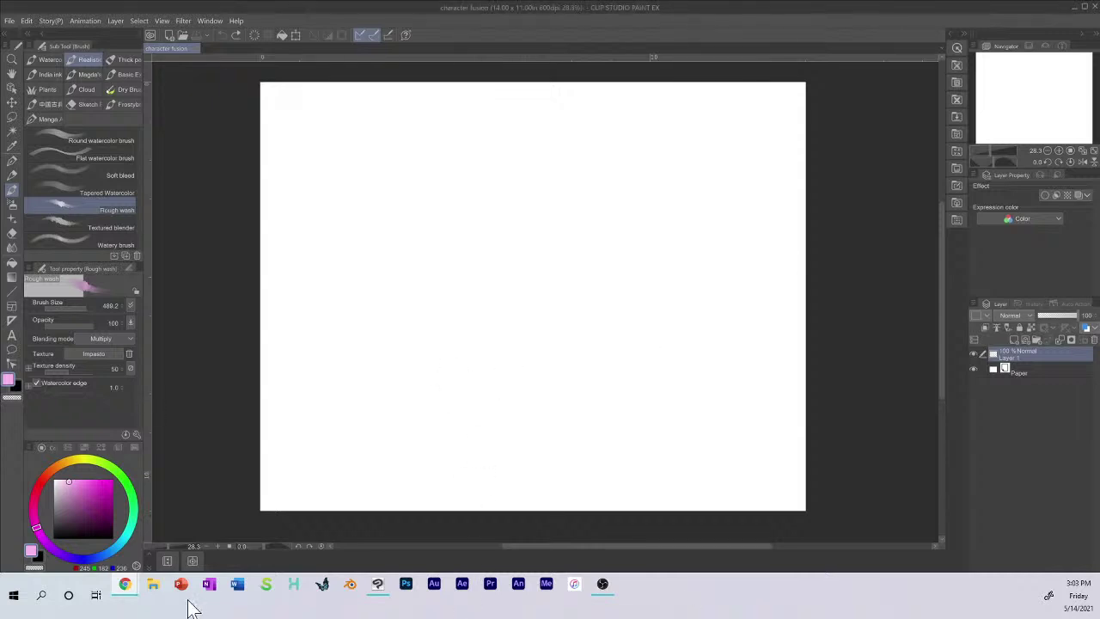
{"action": "mouse_move", "coordinate": [129, 588]}
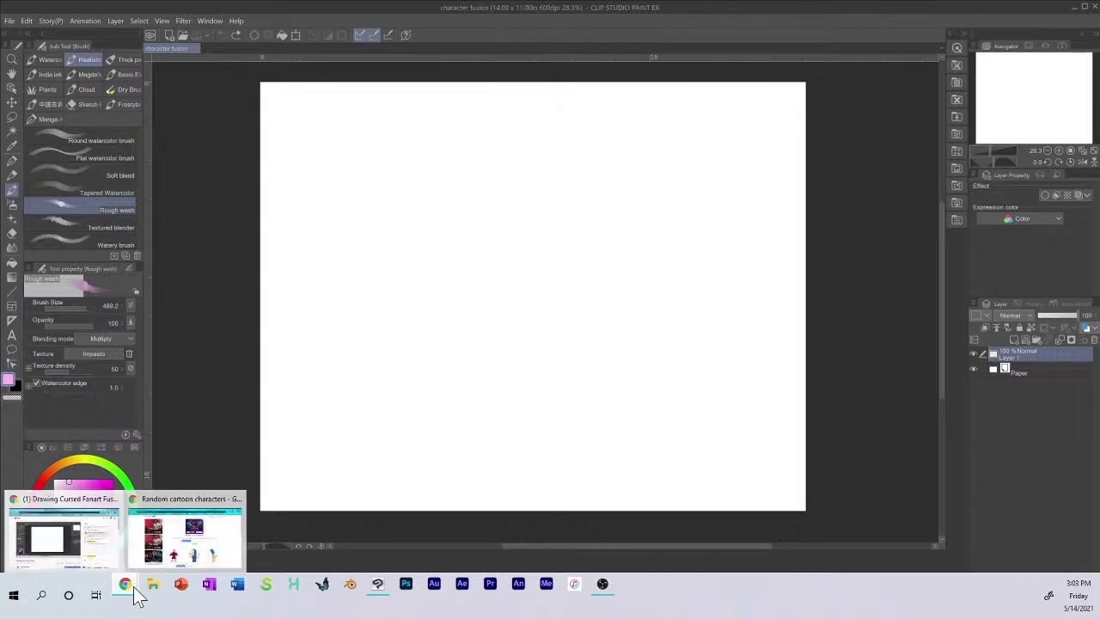
{"action": "left_click", "coordinate": [181, 546]}
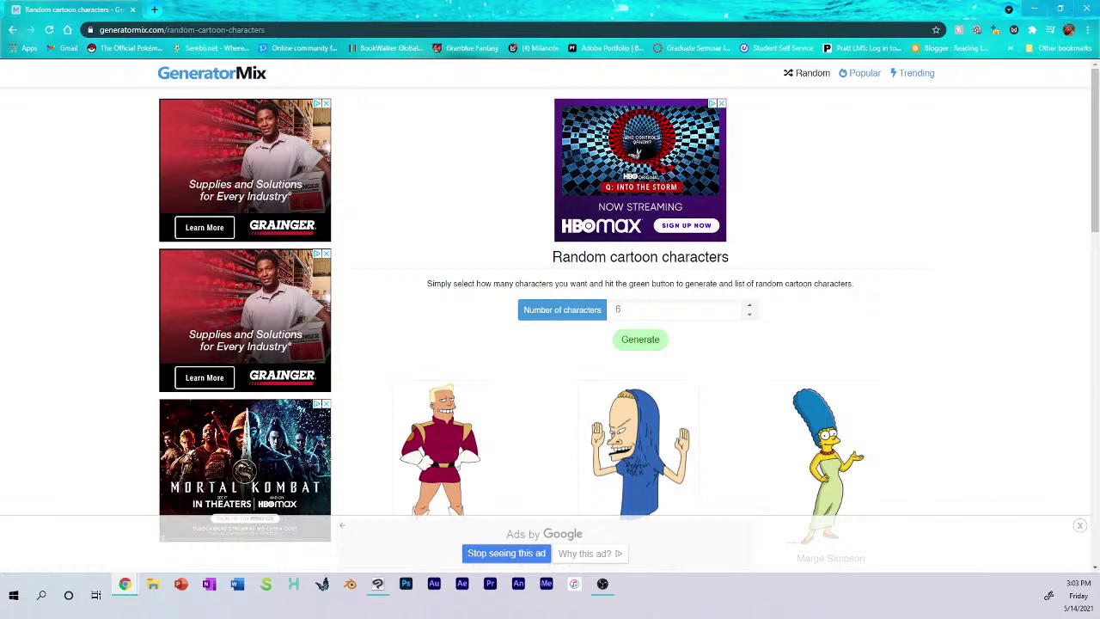
{"action": "scroll", "coordinate": [891, 352], "scroll_direction": "down", "scroll_amount": 1}
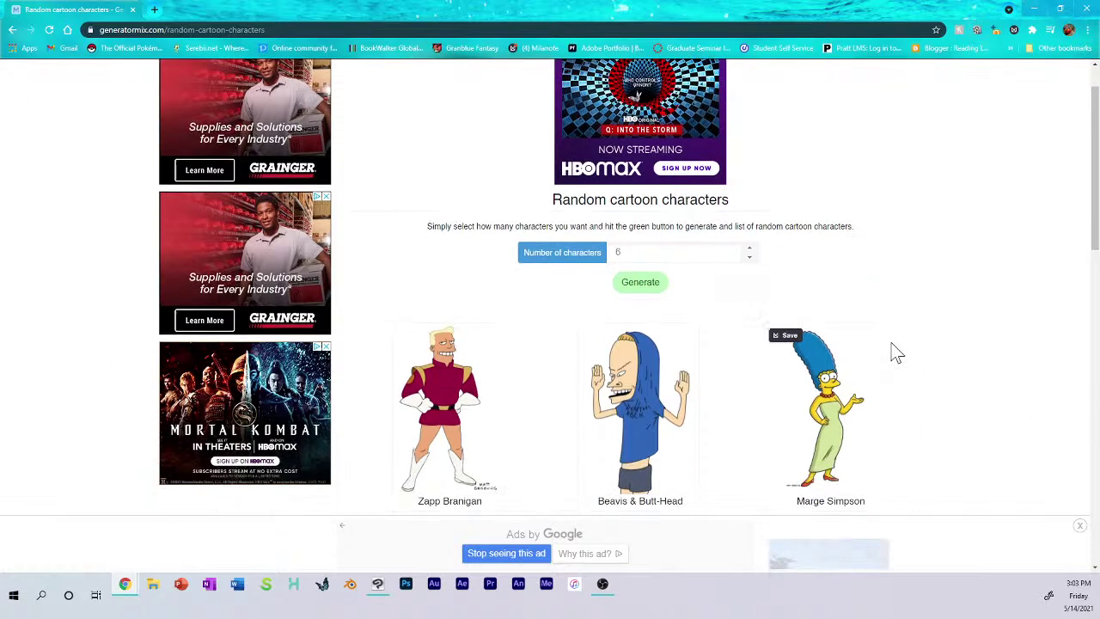
{"action": "scroll", "coordinate": [697, 250], "scroll_direction": "down", "scroll_amount": 2}
Step: Set the number of characters to 2 and generate a new pair of random cartoon characters
{"action": "left_click", "coordinate": [750, 135]}
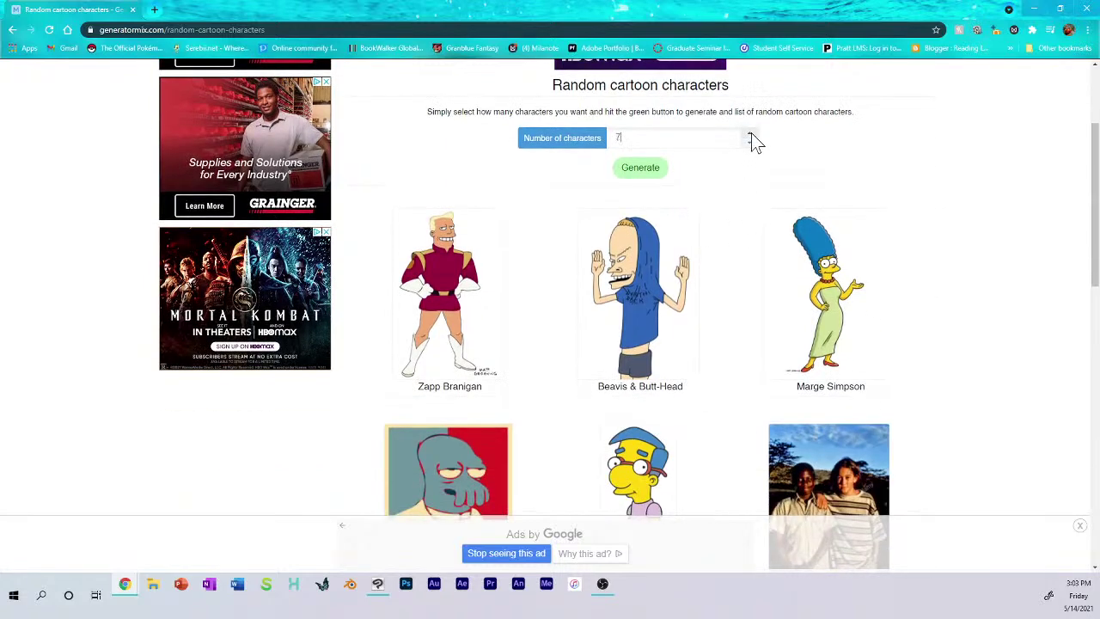
{"action": "left_click", "coordinate": [752, 142]}
{"action": "left_click", "coordinate": [752, 142]}
{"action": "left_click", "coordinate": [752, 142]}
{"action": "left_click", "coordinate": [752, 142]}
{"action": "left_click", "coordinate": [752, 142]}
{"action": "left_click", "coordinate": [749, 135]}
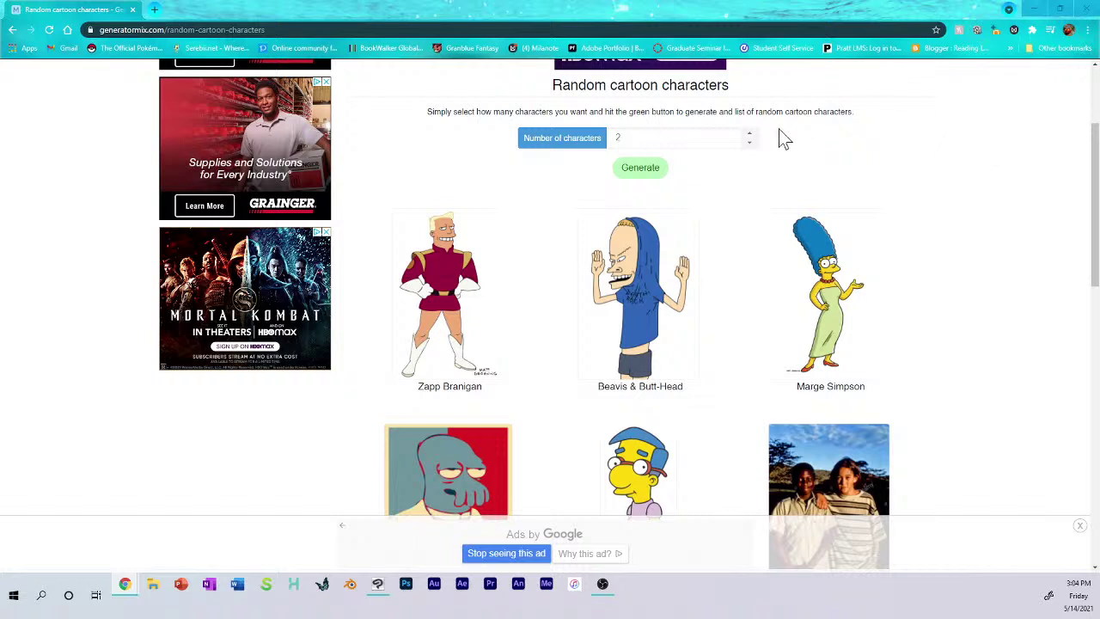
{"action": "left_click", "coordinate": [651, 171]}
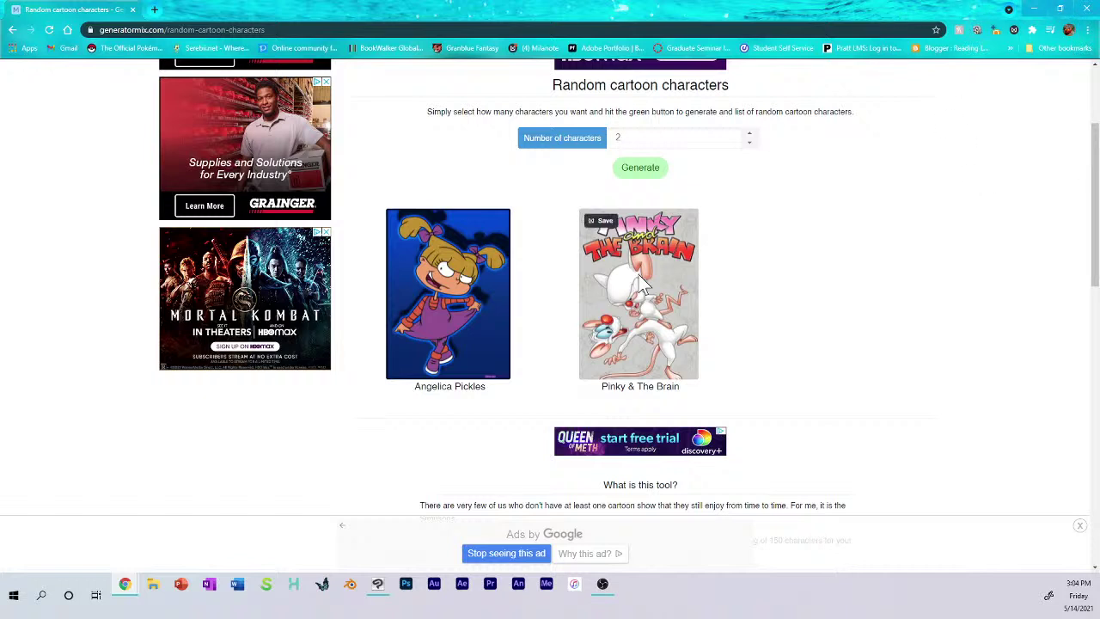
Step: Copy the Angelica Pickles image and paste it onto the character fusion canvas in Clip Studio Paint
{"action": "right_click", "coordinate": [468, 314]}
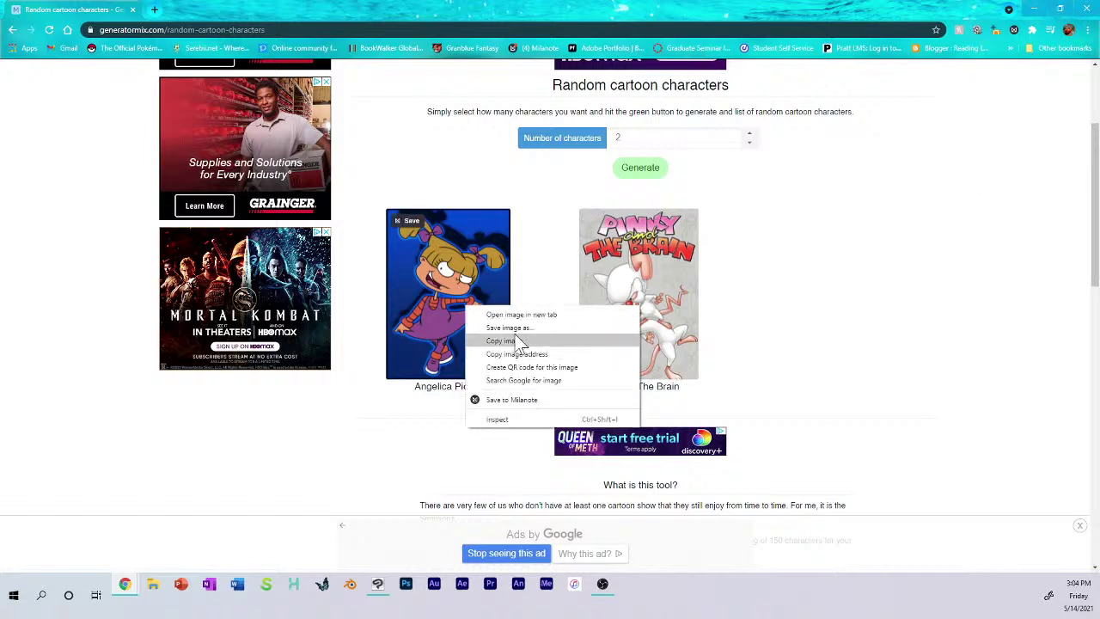
{"action": "left_click", "coordinate": [516, 341]}
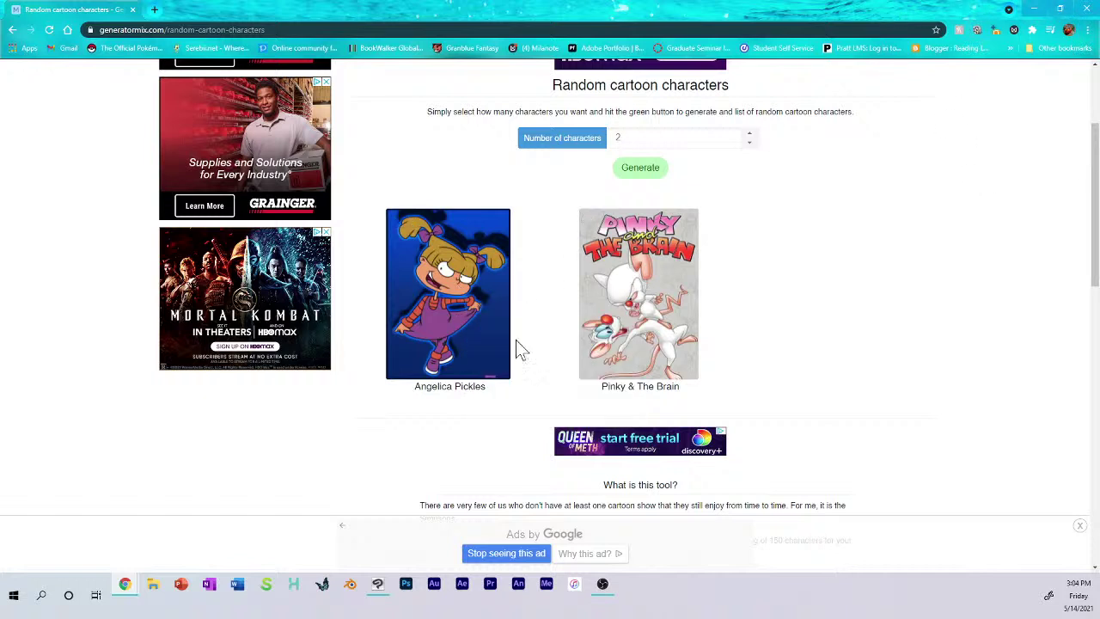
{"action": "left_click", "coordinate": [378, 583]}
{"action": "key", "text": "ctrl+v"}
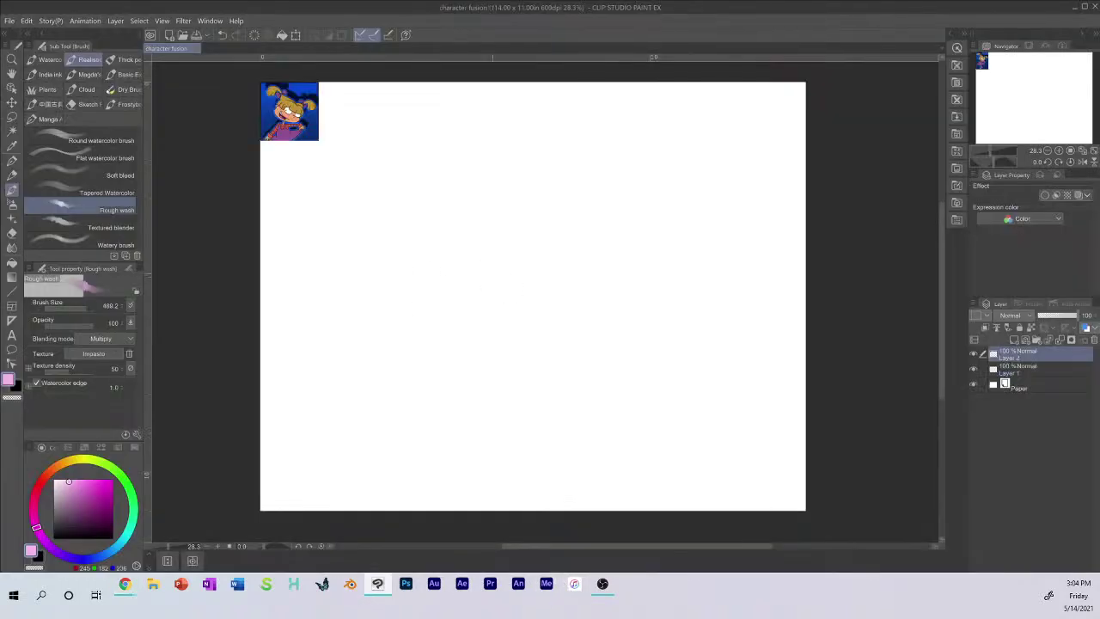
Step: Copy the Pinky & The Brain image from the generator page in Chrome and paste it onto the Clip Studio Paint canvas
{"action": "mouse_move", "coordinate": [137, 584]}
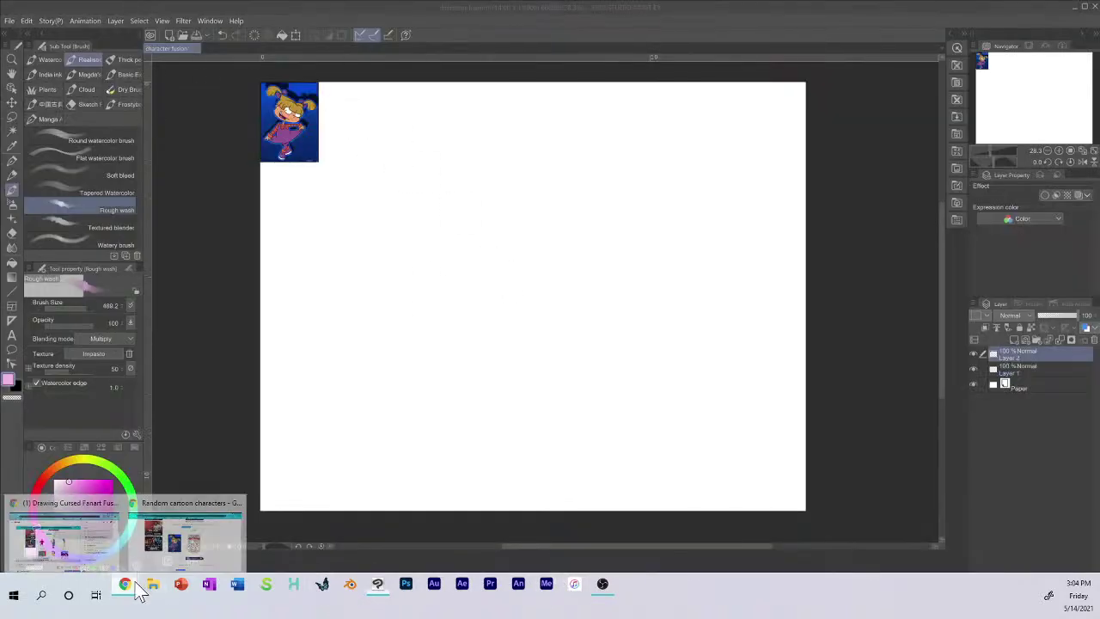
{"action": "left_click", "coordinate": [199, 542]}
{"action": "right_click", "coordinate": [638, 310]}
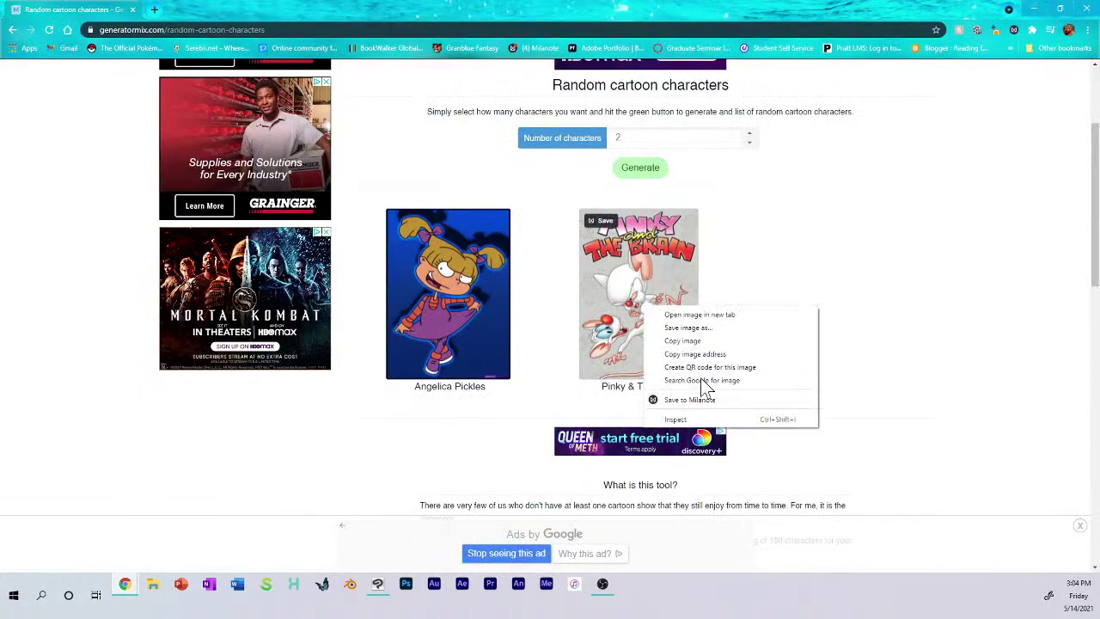
{"action": "left_click", "coordinate": [700, 340]}
{"action": "left_click", "coordinate": [1034, 9]}
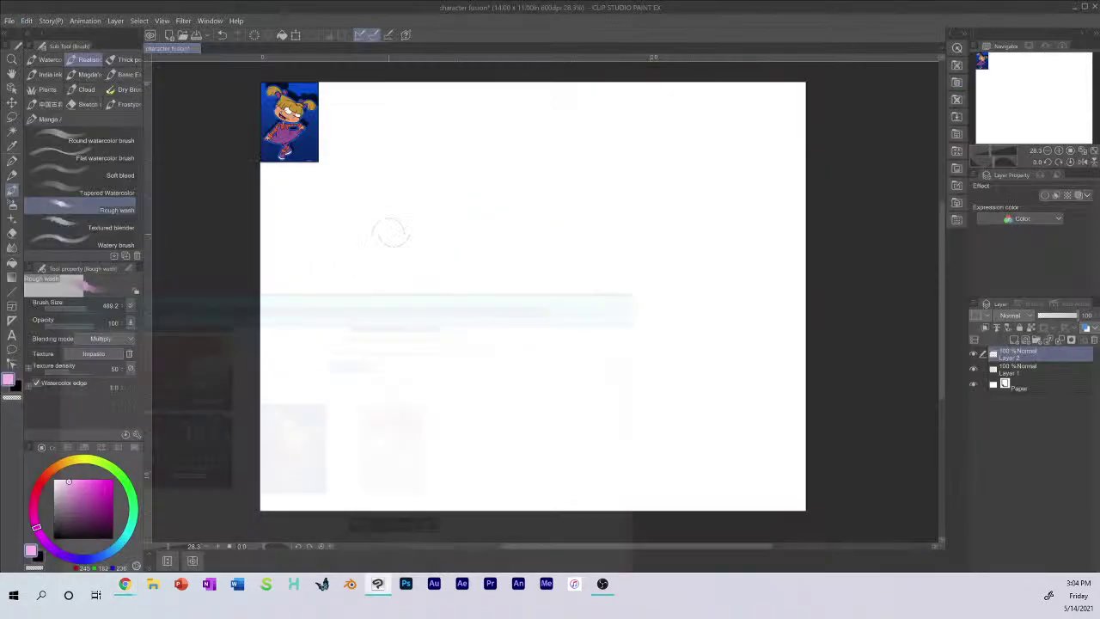
{"action": "key", "text": "ctrl+v"}
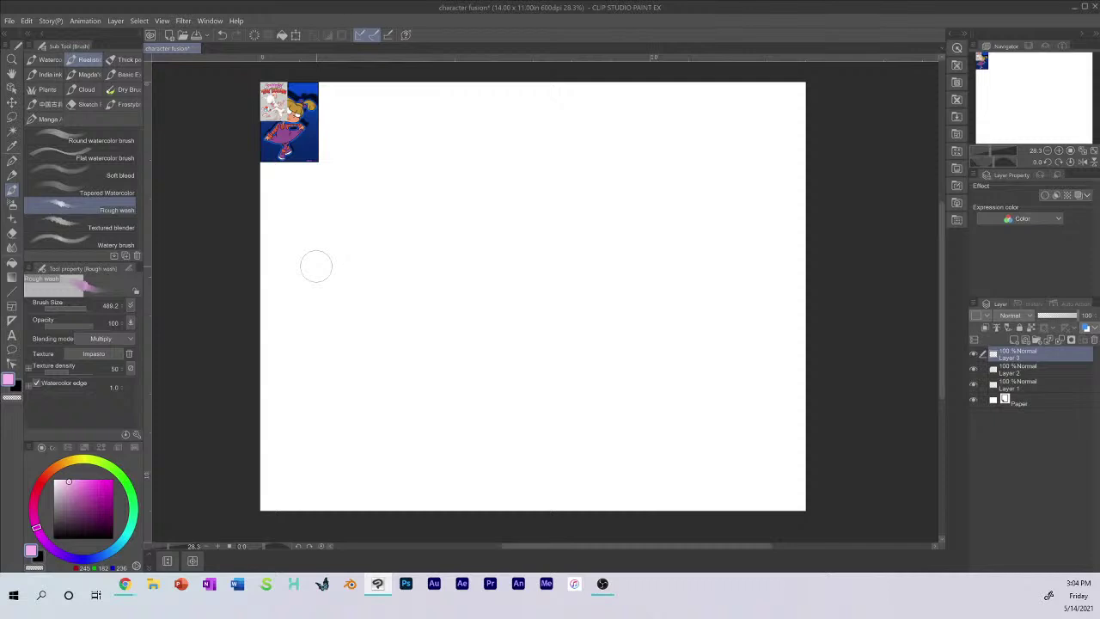
Step: Scale the Pinky & The Brain image to 234% and place it directly beside the Angelica picture
{"action": "left_click", "coordinate": [12, 102]}
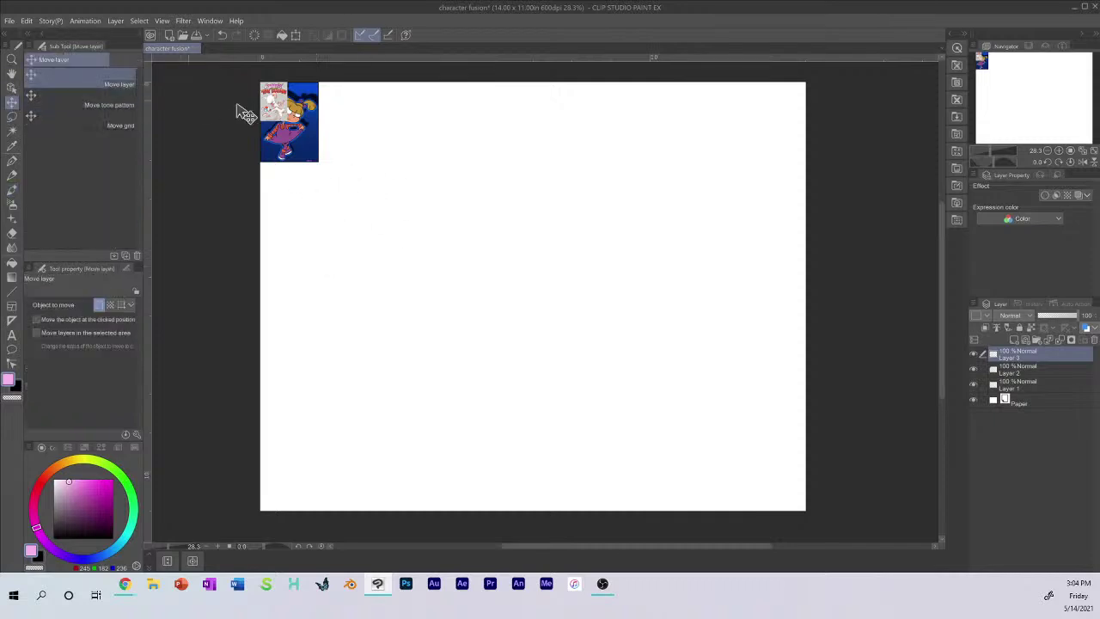
{"action": "left_click_drag", "start_coordinate": [274, 111], "coordinate": [349, 183]}
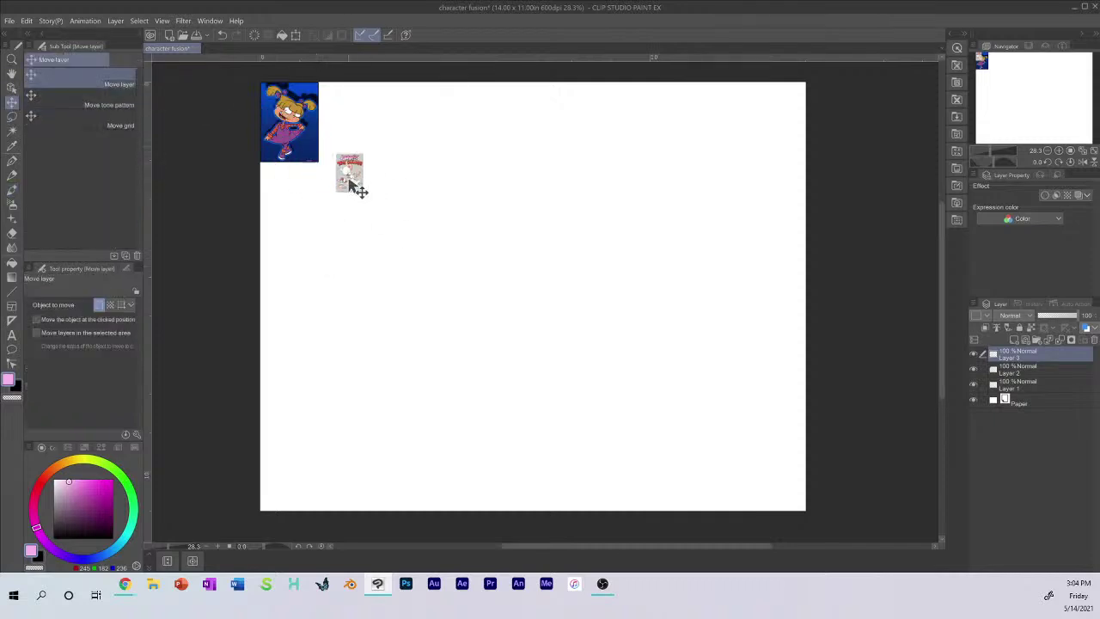
{"action": "left_click", "coordinate": [27, 20]}
{"action": "mouse_move", "coordinate": [99, 246]}
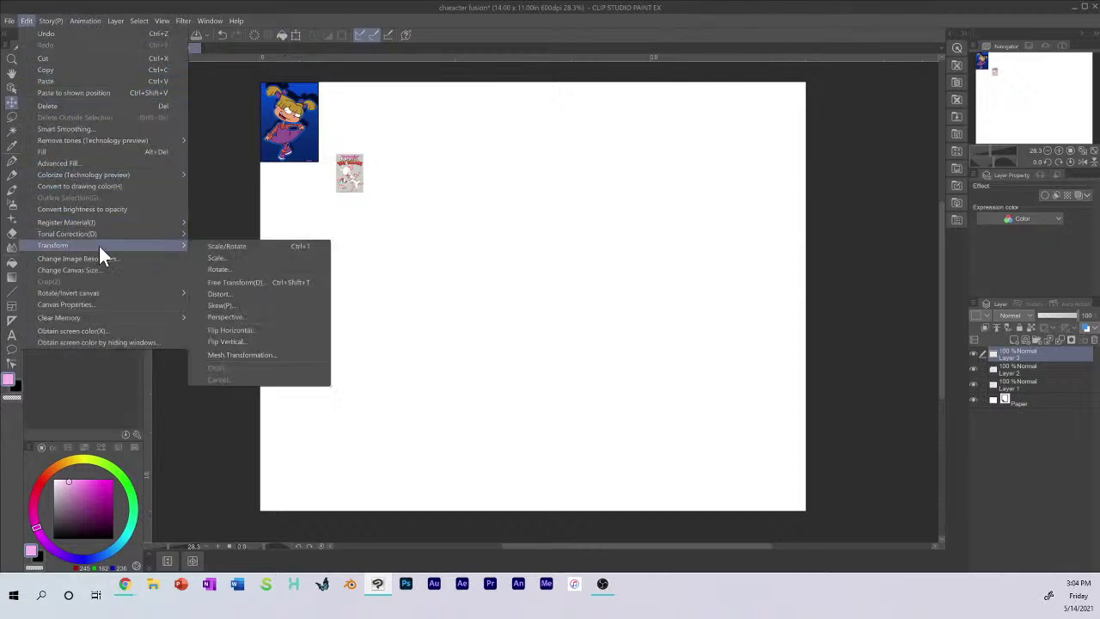
{"action": "left_click", "coordinate": [225, 247]}
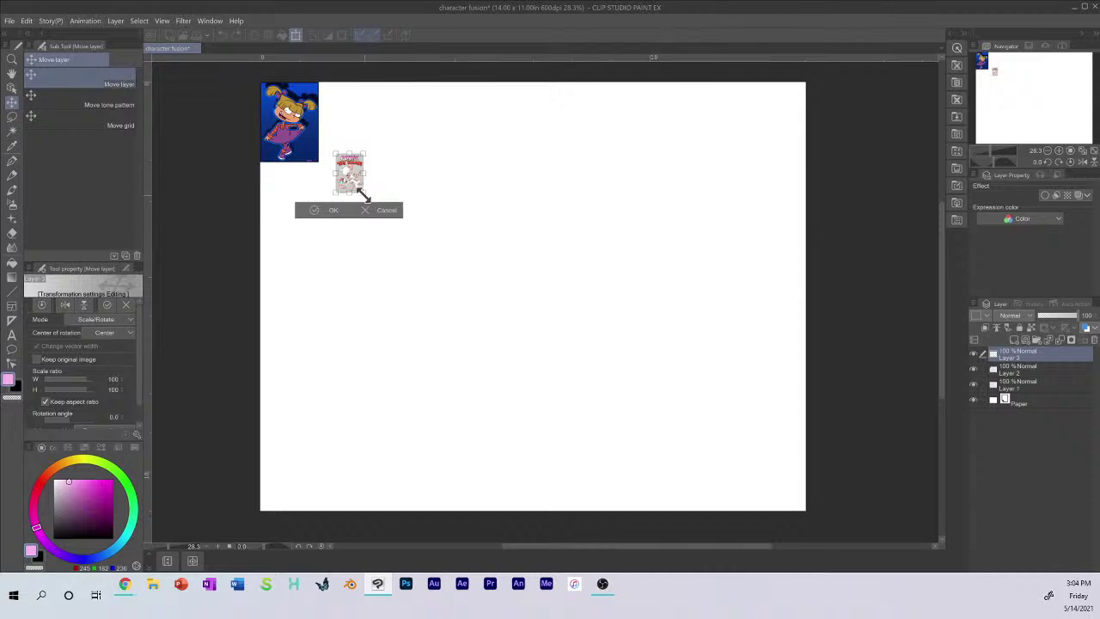
{"action": "left_click_drag", "start_coordinate": [366, 195], "coordinate": [359, 149]}
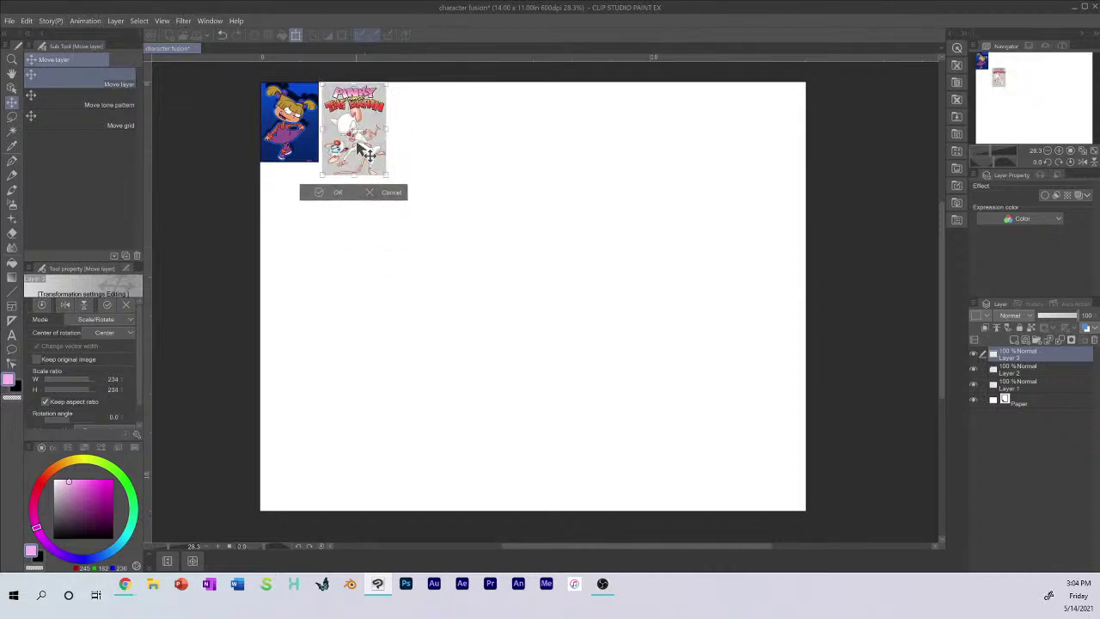
{"action": "left_click", "coordinate": [333, 193]}
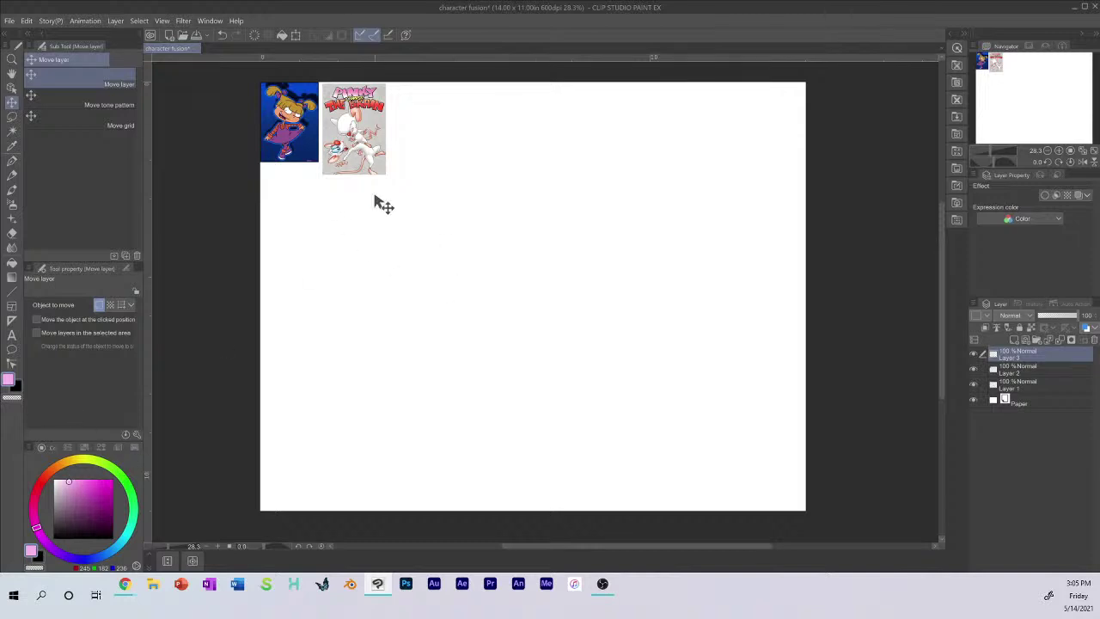
Step: Merge the two reference image layers into one and move the empty Layer 1 above the merged layer
{"action": "left_click", "coordinate": [974, 356]}
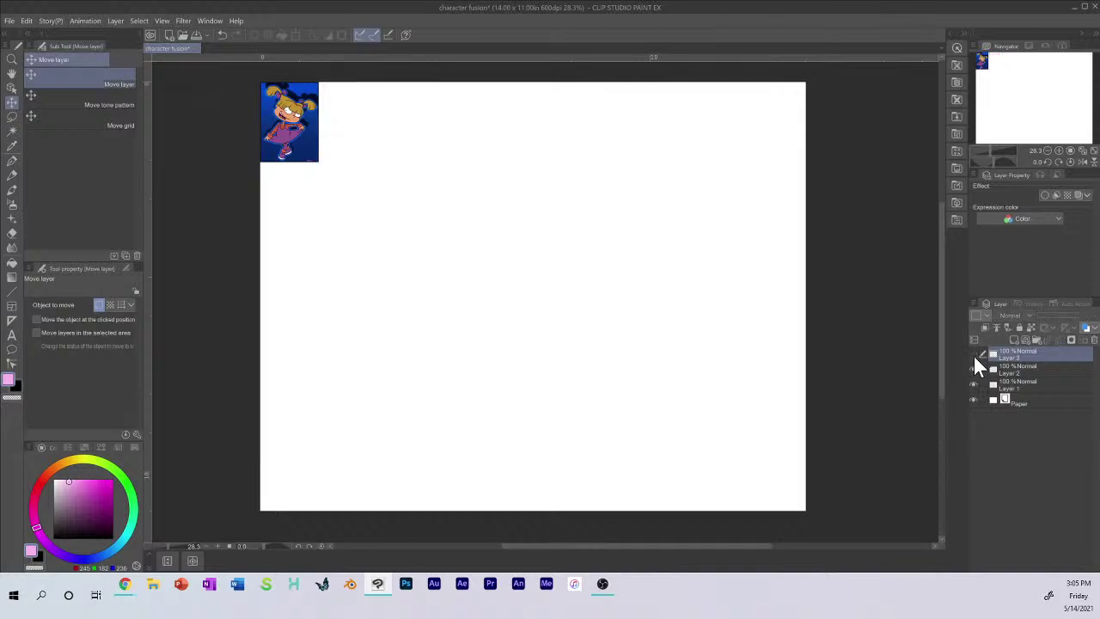
{"action": "left_click", "coordinate": [974, 355]}
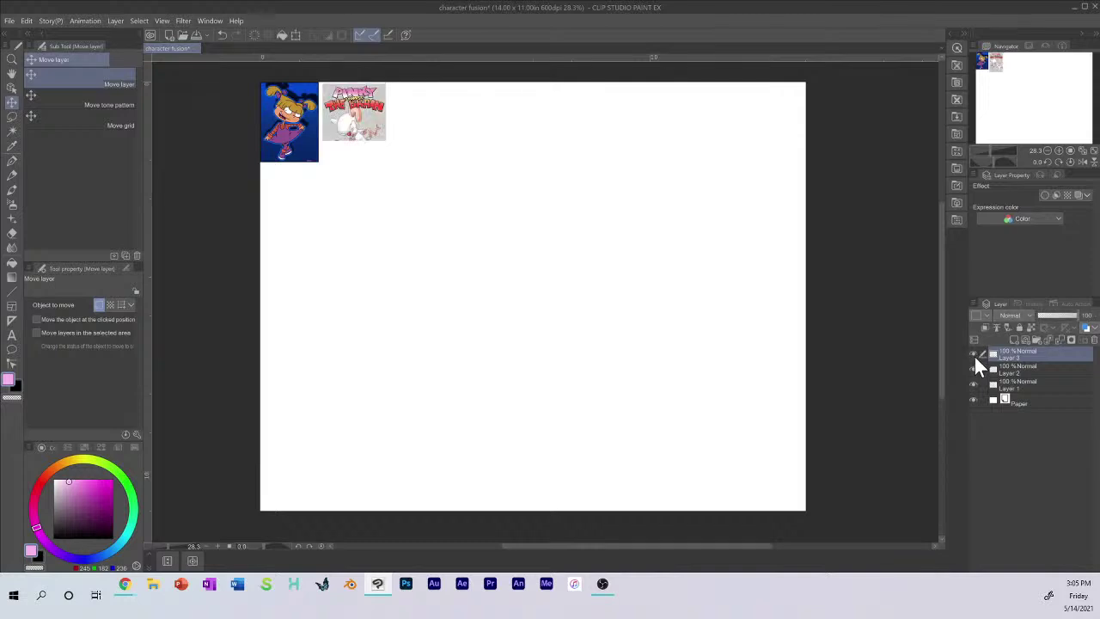
{"action": "right_click", "coordinate": [1048, 375]}
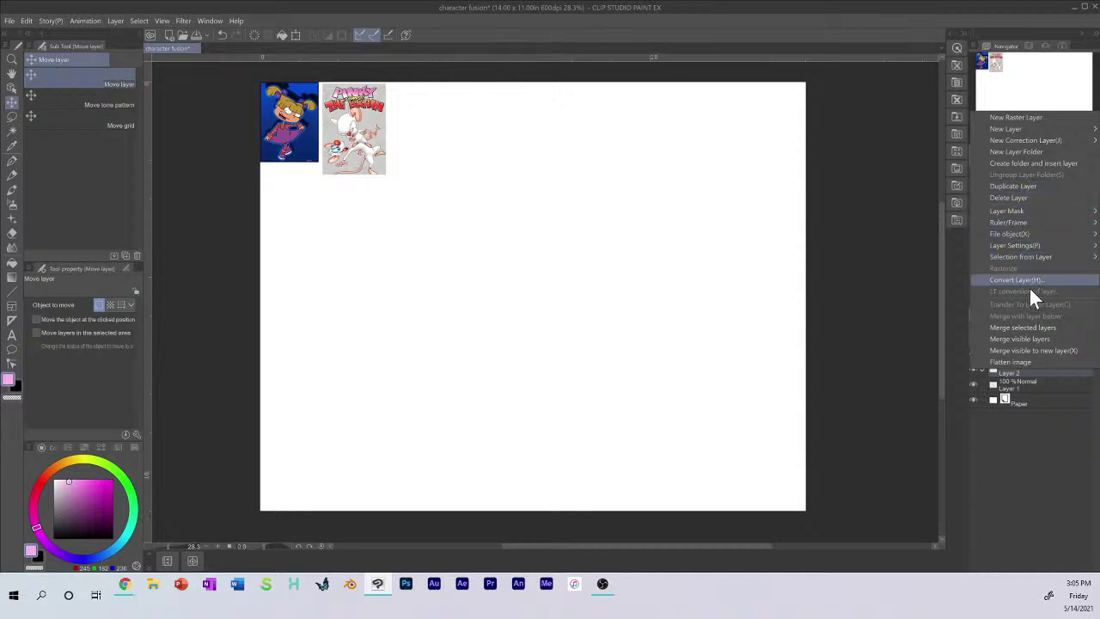
{"action": "left_click", "coordinate": [1038, 326]}
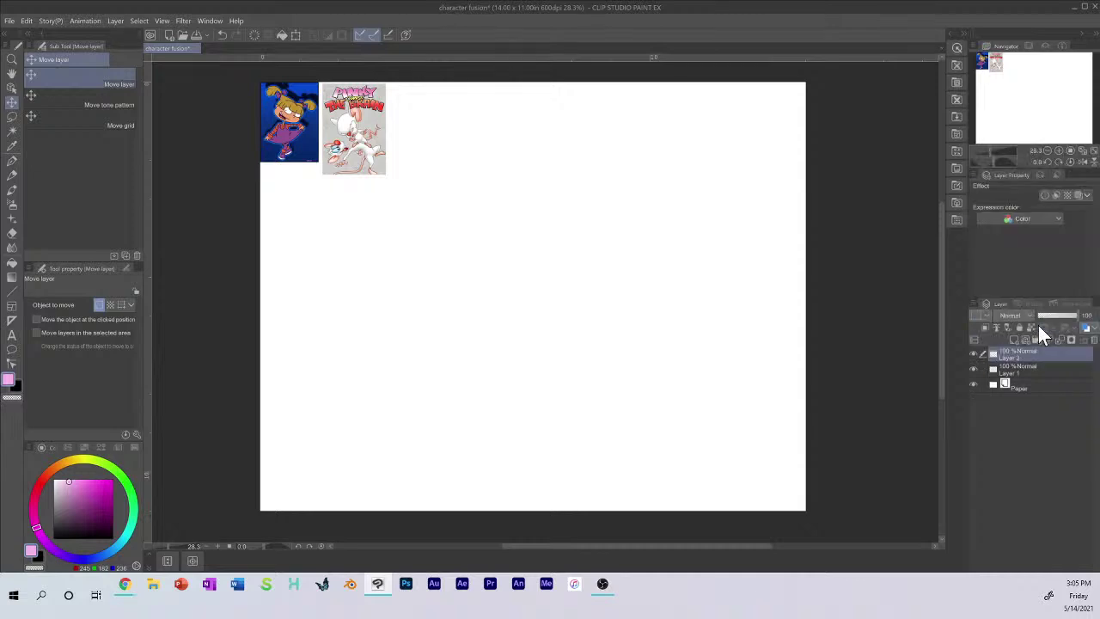
{"action": "left_click", "coordinate": [974, 349]}
{"action": "left_click", "coordinate": [974, 353]}
{"action": "left_click", "coordinate": [1013, 368]}
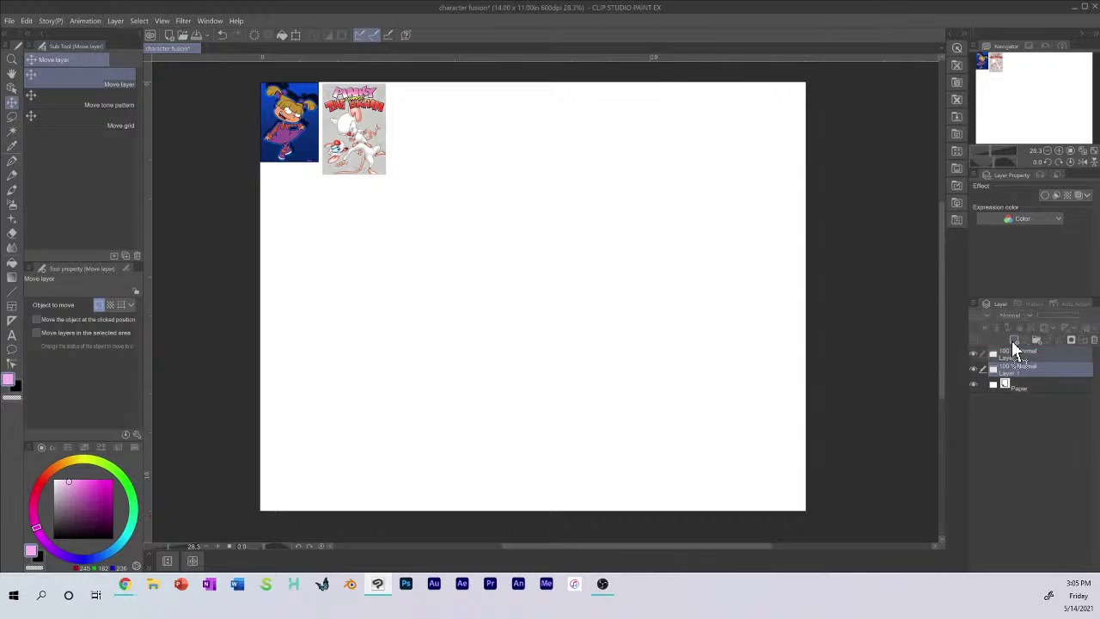
{"action": "left_click_drag", "start_coordinate": [1013, 342], "coordinate": [1015, 349]}
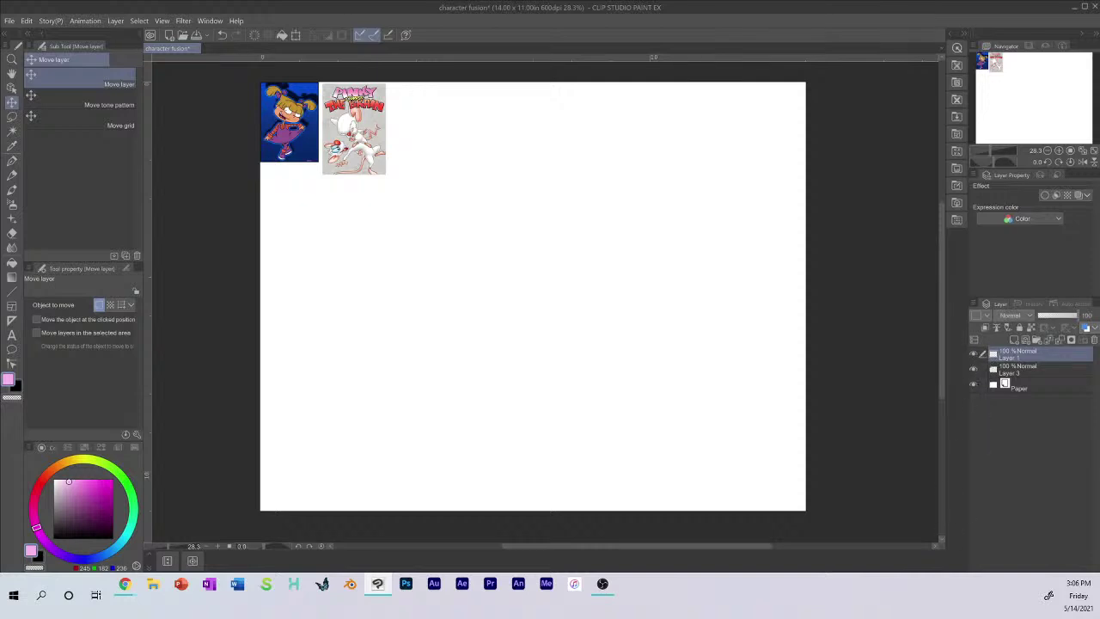
Step: Choose the Lineart Pencil with black as the drawing color and save the character fusion document
{"action": "left_click", "coordinate": [12, 175]}
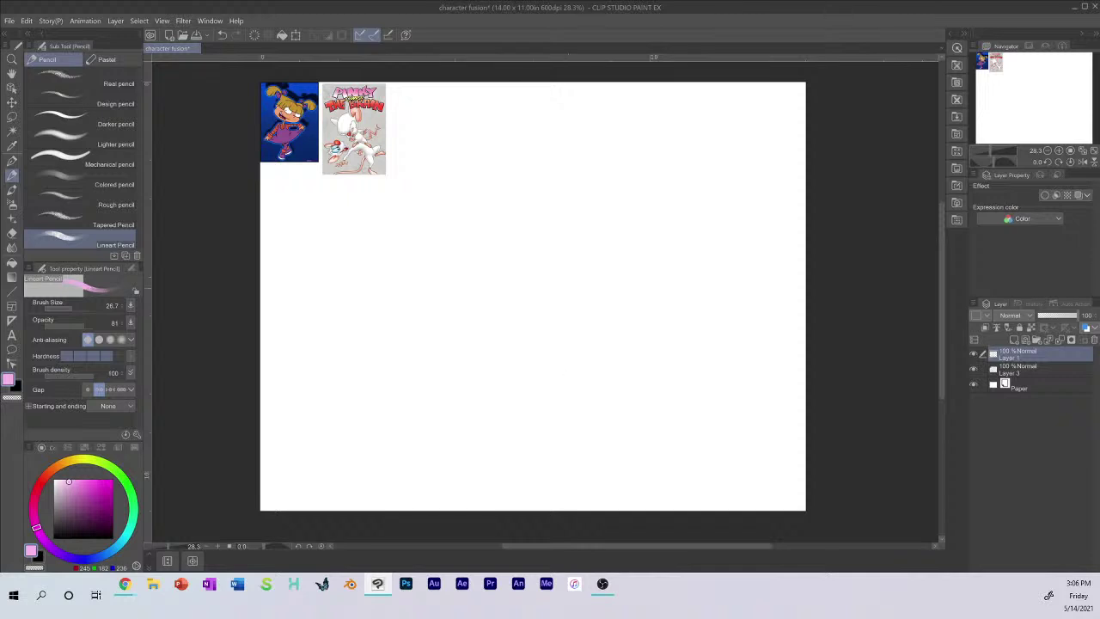
{"action": "left_click", "coordinate": [197, 35]}
{"action": "key", "text": "alt+Tab"}
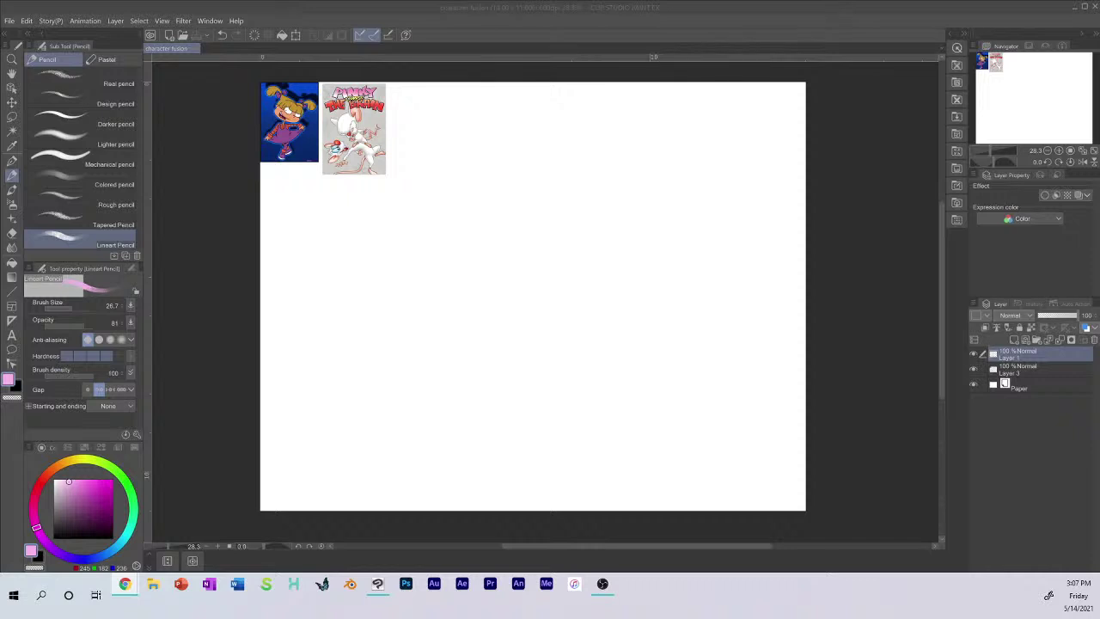
{"action": "left_click", "coordinate": [102, 521]}
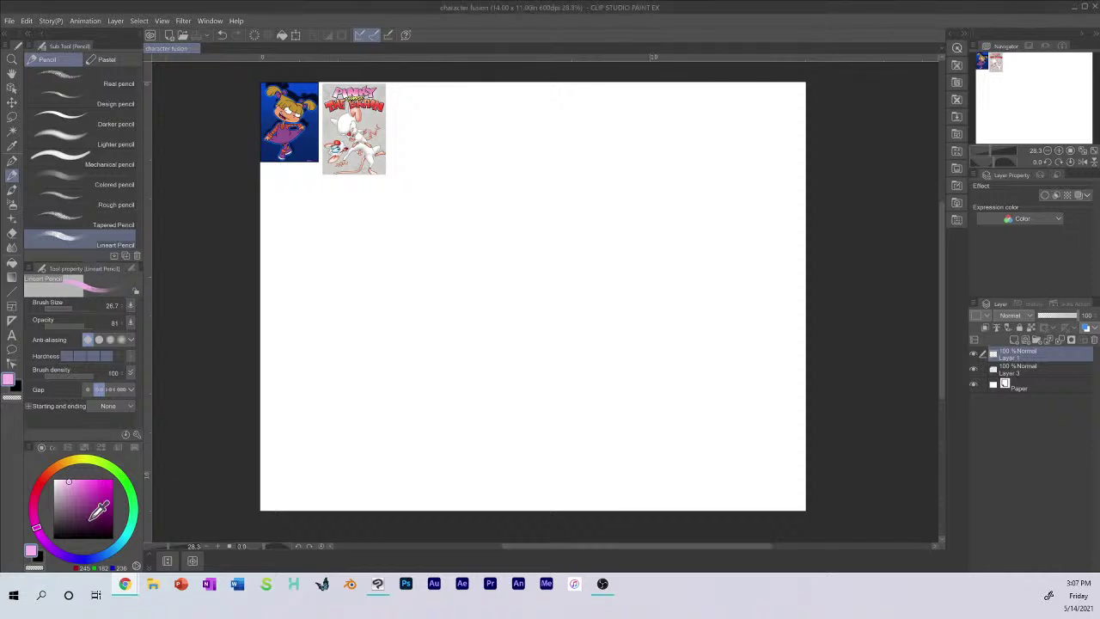
{"action": "left_click", "coordinate": [54, 538]}
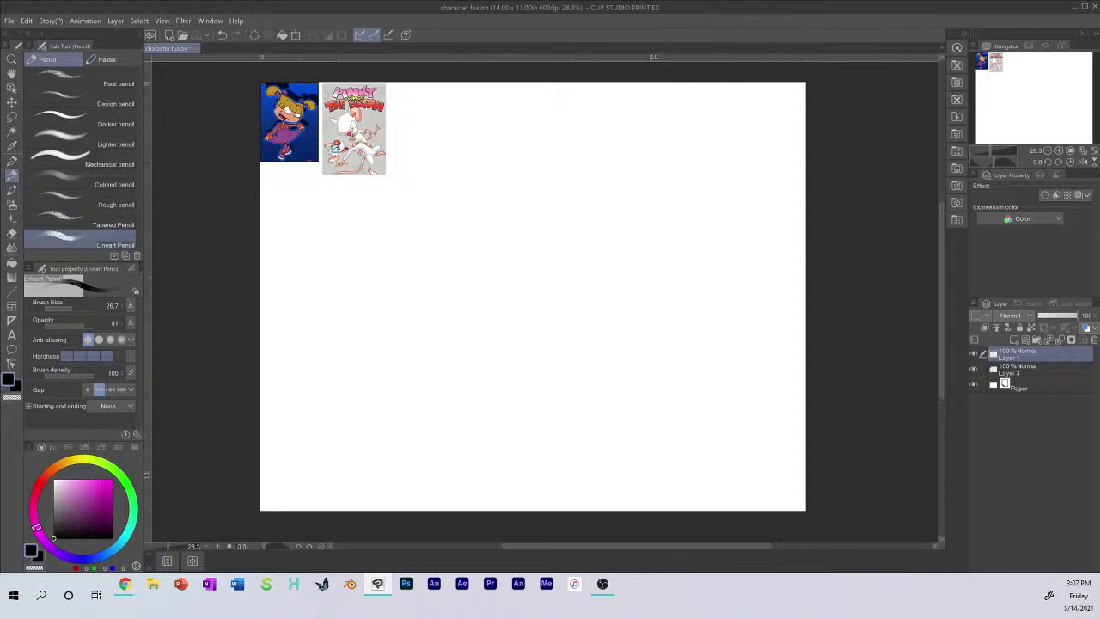
Step: Sketch a loose round head construction circle on Layer 1, slightly above the middle of the canvas
{"action": "key", "text": "alt+Tab"}
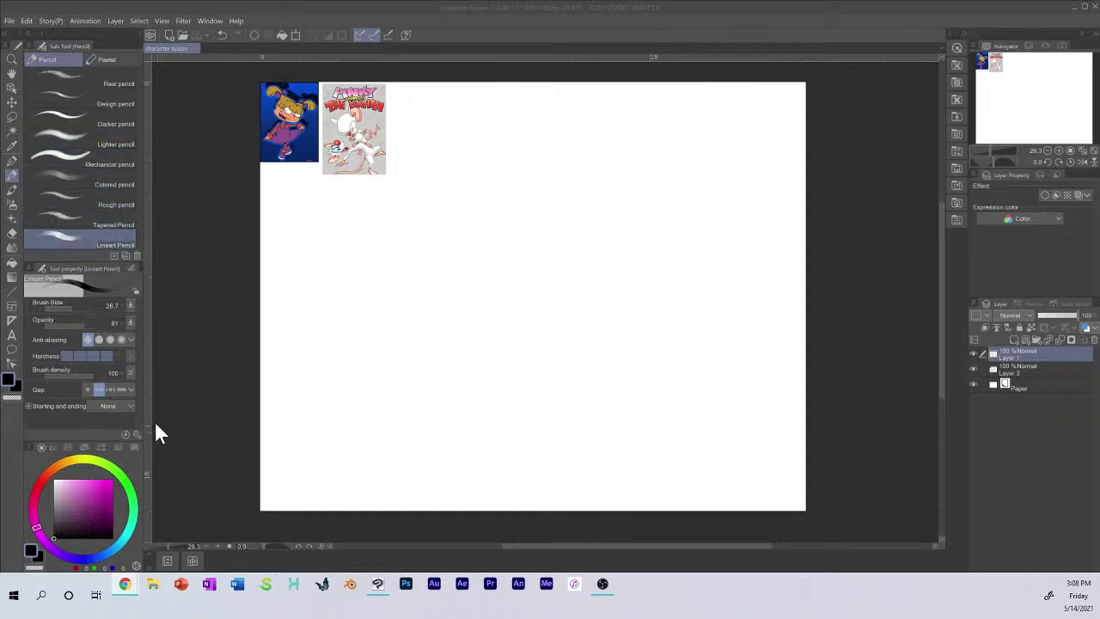
{"action": "left_click", "coordinate": [518, 283]}
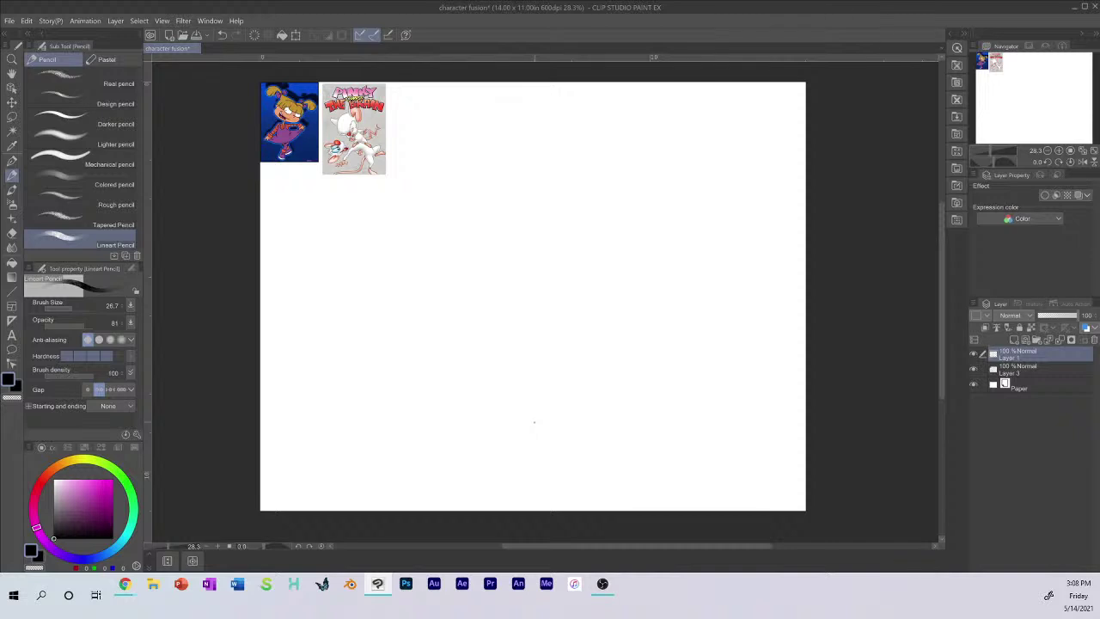
{"action": "mouse_move", "coordinate": [492, 225]}
{"action": "left_mouse_down"}
{"action": "mouse_move", "coordinate": [476, 234]}
{"action": "mouse_move", "coordinate": [475, 275]}
{"action": "mouse_move", "coordinate": [526, 302]}
{"action": "left_mouse_up"}
{"action": "left_click_drag", "start_coordinate": [574, 215], "coordinate": [479, 237]}
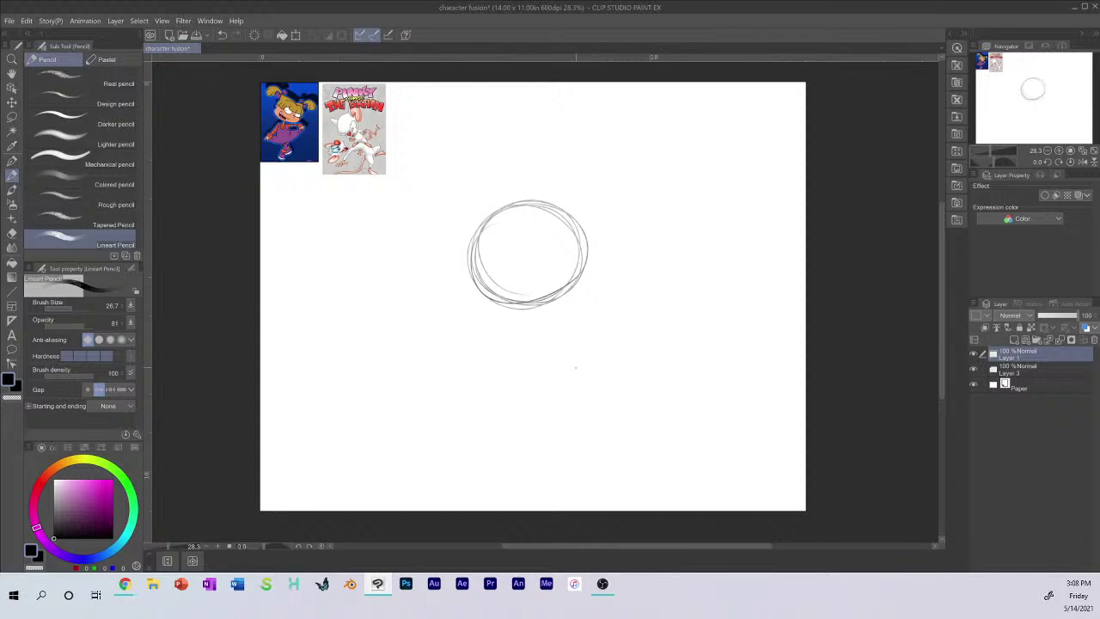
Step: Draw a curved vertical center line and a slanted horizontal eye line across the head circle as face guides
{"action": "left_click_drag", "start_coordinate": [544, 221], "coordinate": [538, 325]}
{"action": "key", "text": "ctrl+z"}
{"action": "left_click_drag", "start_coordinate": [553, 166], "coordinate": [498, 374]}
{"action": "left_click_drag", "start_coordinate": [450, 226], "coordinate": [604, 285]}
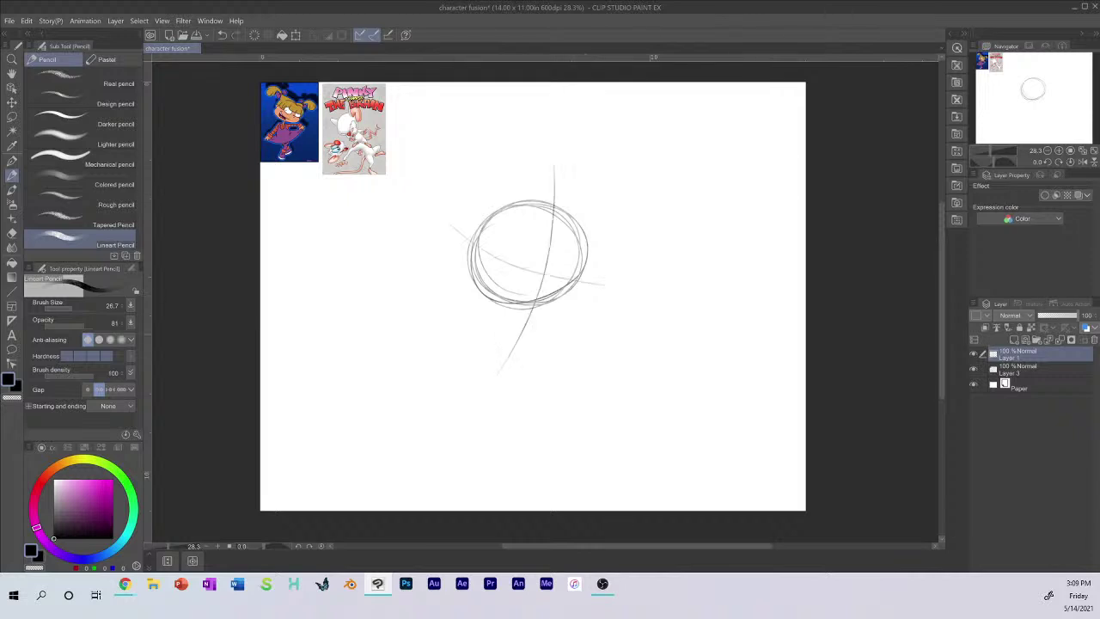
Step: Sketch dark, overlapping strokes around the lower half of the head circle to build wide cheeks and a rounded jaw
{"action": "mouse_move", "coordinate": [496, 208]}
{"action": "left_mouse_down"}
{"action": "mouse_move", "coordinate": [469, 257]}
{"action": "mouse_move", "coordinate": [507, 297]}
{"action": "left_mouse_up"}
{"action": "mouse_move", "coordinate": [579, 237]}
{"action": "left_mouse_down"}
{"action": "mouse_move", "coordinate": [583, 298]}
{"action": "mouse_move", "coordinate": [578, 285]}
{"action": "mouse_move", "coordinate": [494, 295]}
{"action": "left_mouse_up"}
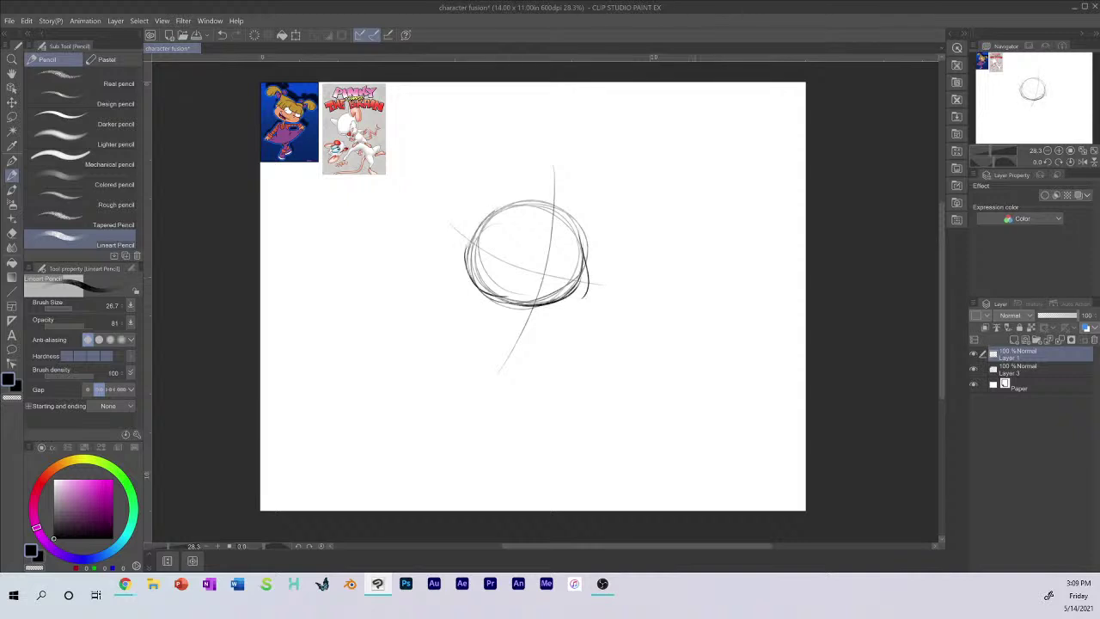
{"action": "scroll", "coordinate": [590, 310], "scroll_direction": "up", "scroll_amount": 2}
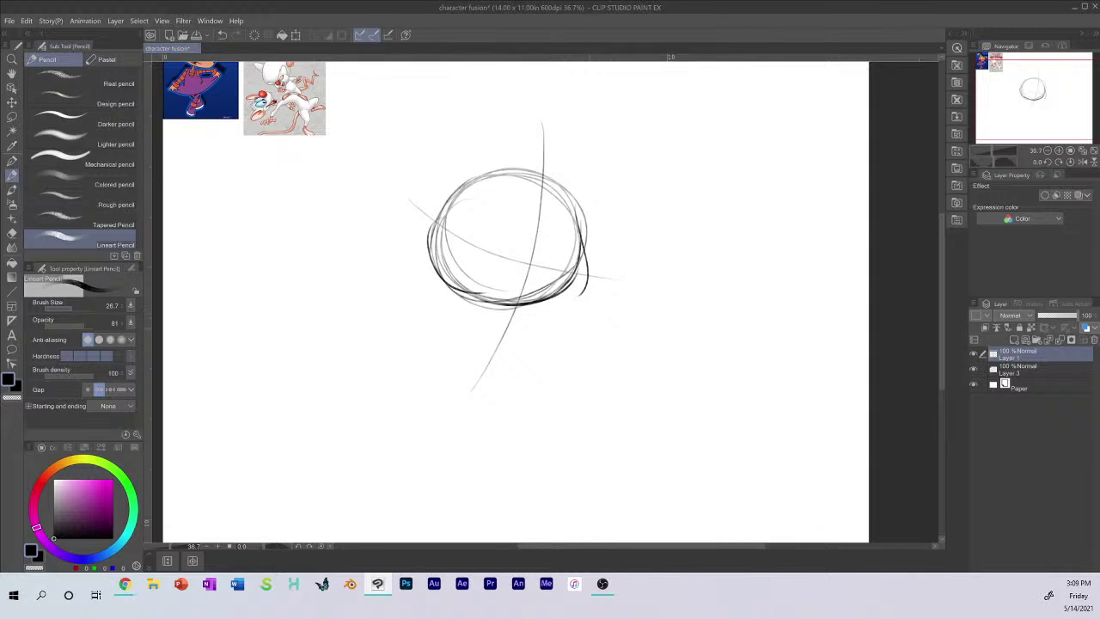
{"action": "left_click_drag", "start_coordinate": [942, 336], "coordinate": [946, 312]}
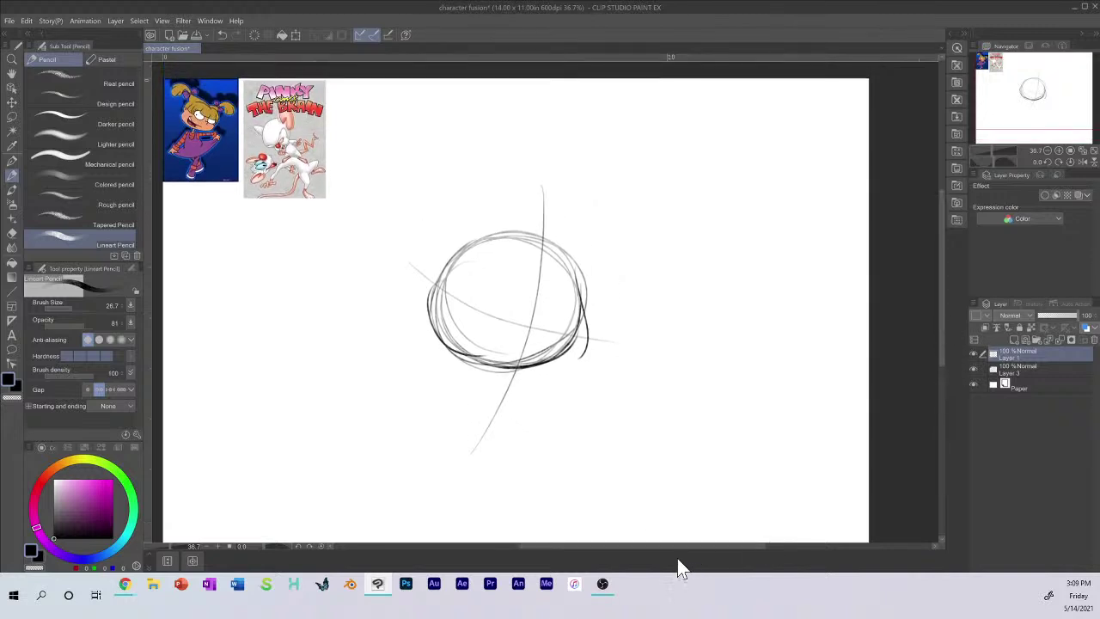
{"action": "mouse_move", "coordinate": [680, 545]}
{"action": "left_mouse_down"}
{"action": "mouse_move", "coordinate": [612, 548]}
{"action": "mouse_move", "coordinate": [626, 548]}
{"action": "left_mouse_up"}
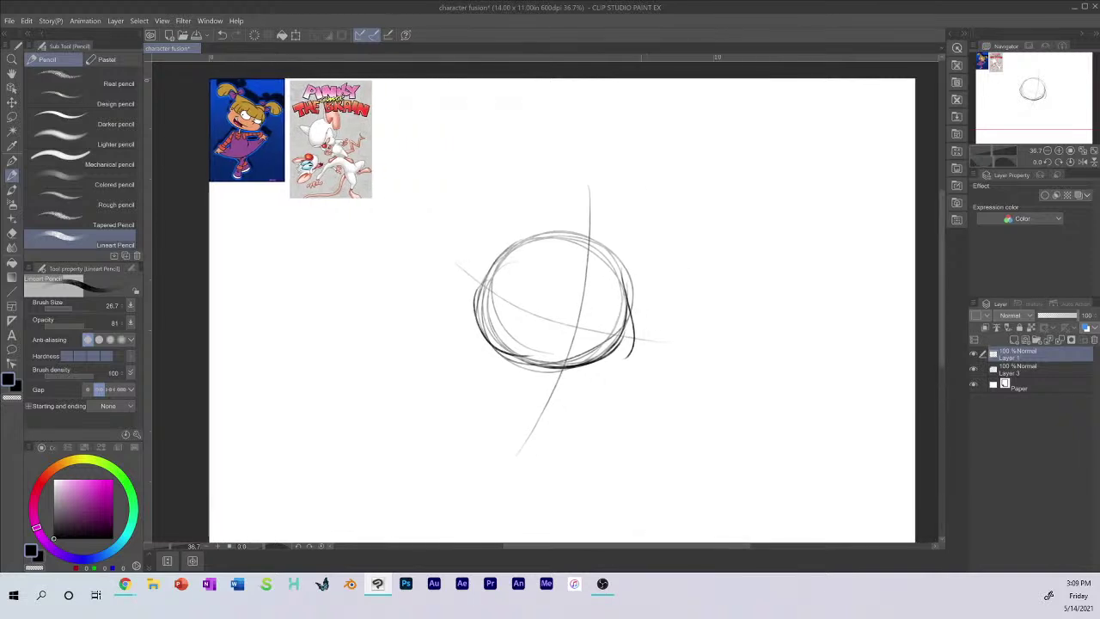
{"action": "left_click_drag", "start_coordinate": [628, 320], "coordinate": [607, 367]}
{"action": "mouse_move", "coordinate": [602, 366]}
{"action": "left_mouse_down"}
{"action": "mouse_move", "coordinate": [552, 371]}
{"action": "mouse_move", "coordinate": [509, 352]}
{"action": "left_mouse_up"}
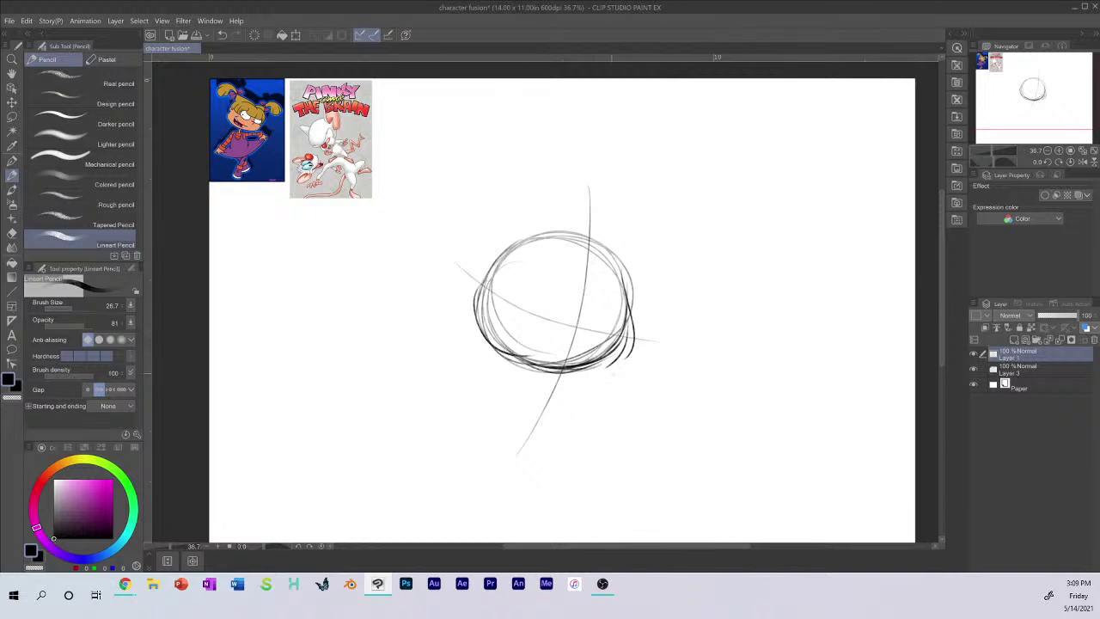
{"action": "mouse_move", "coordinate": [622, 326]}
{"action": "left_mouse_down"}
{"action": "mouse_move", "coordinate": [627, 356]}
{"action": "mouse_move", "coordinate": [585, 377]}
{"action": "left_mouse_up"}
{"action": "left_click_drag", "start_coordinate": [597, 370], "coordinate": [507, 356]}
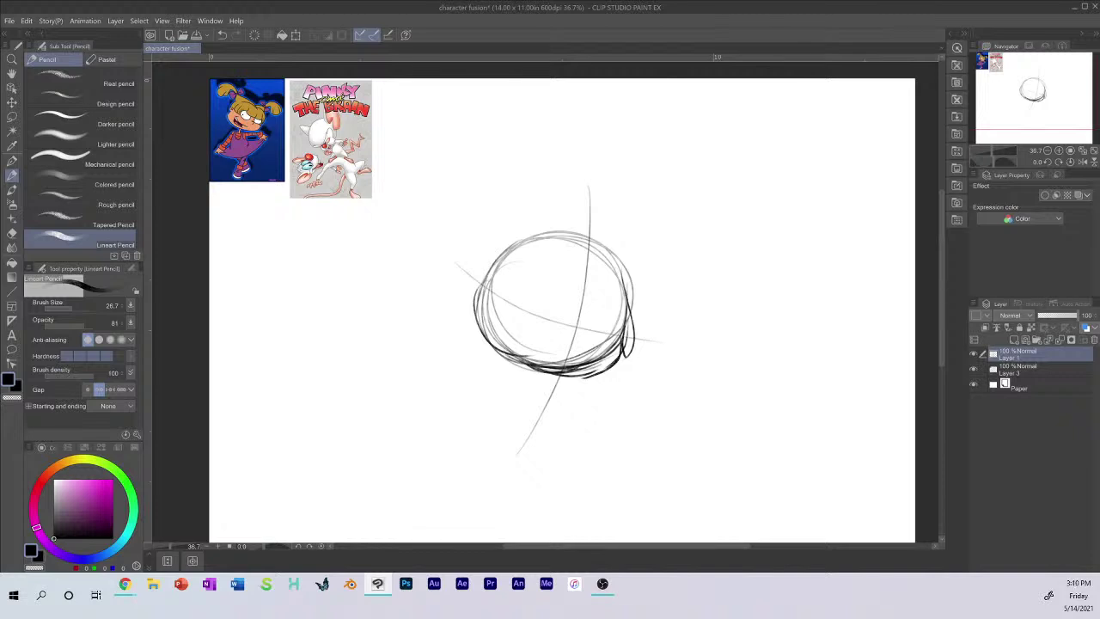
Step: Erase the outermost jaw strokes and the part of the center guide line just beneath the chin
{"action": "key", "text": "alt+Tab"}
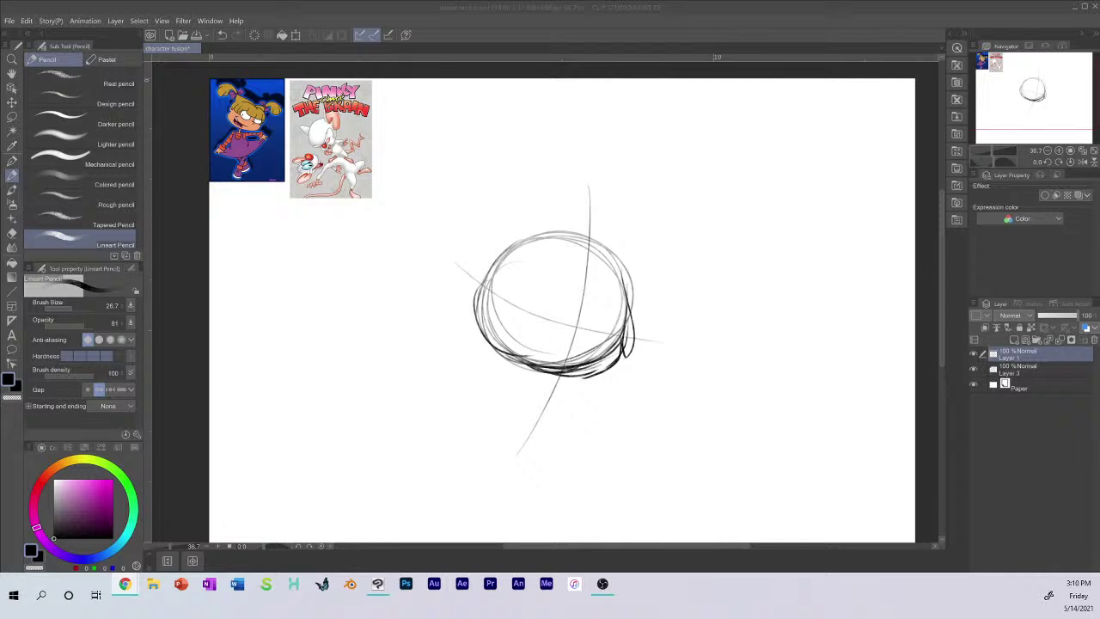
{"action": "left_click", "coordinate": [627, 368]}
{"action": "left_click_drag", "start_coordinate": [631, 346], "coordinate": [622, 360]}
{"action": "mouse_move", "coordinate": [621, 374]}
{"action": "left_mouse_down"}
{"action": "mouse_move", "coordinate": [582, 395]}
{"action": "mouse_move", "coordinate": [542, 385]}
{"action": "mouse_move", "coordinate": [593, 383]}
{"action": "mouse_move", "coordinate": [560, 388]}
{"action": "left_mouse_up"}
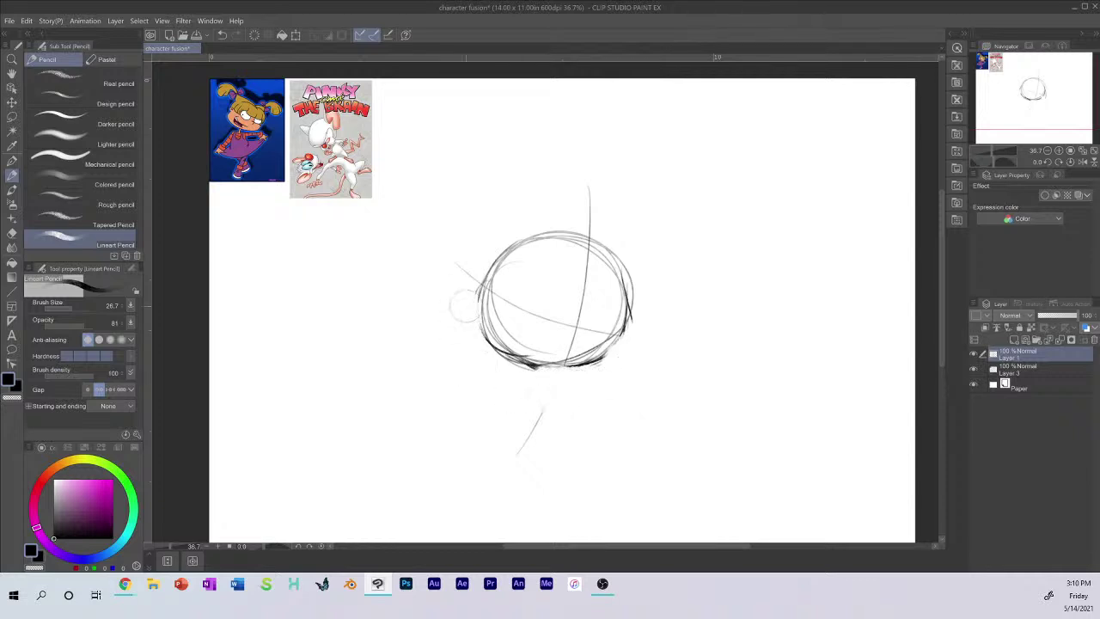
Step: Redraw the cheeks and jaw with curved strokes running from both sides of the head to the chin
{"action": "mouse_move", "coordinate": [479, 289]}
{"action": "left_mouse_down"}
{"action": "mouse_move", "coordinate": [477, 347]}
{"action": "mouse_move", "coordinate": [479, 301]}
{"action": "left_mouse_up"}
{"action": "mouse_move", "coordinate": [478, 299]}
{"action": "left_mouse_down"}
{"action": "mouse_move", "coordinate": [519, 368]}
{"action": "mouse_move", "coordinate": [570, 366]}
{"action": "left_mouse_up"}
{"action": "mouse_move", "coordinate": [626, 313]}
{"action": "left_mouse_down"}
{"action": "mouse_move", "coordinate": [629, 342]}
{"action": "mouse_move", "coordinate": [526, 370]}
{"action": "mouse_move", "coordinate": [604, 361]}
{"action": "mouse_move", "coordinate": [569, 367]}
{"action": "mouse_move", "coordinate": [629, 338]}
{"action": "mouse_move", "coordinate": [607, 369]}
{"action": "mouse_move", "coordinate": [521, 373]}
{"action": "left_mouse_up"}
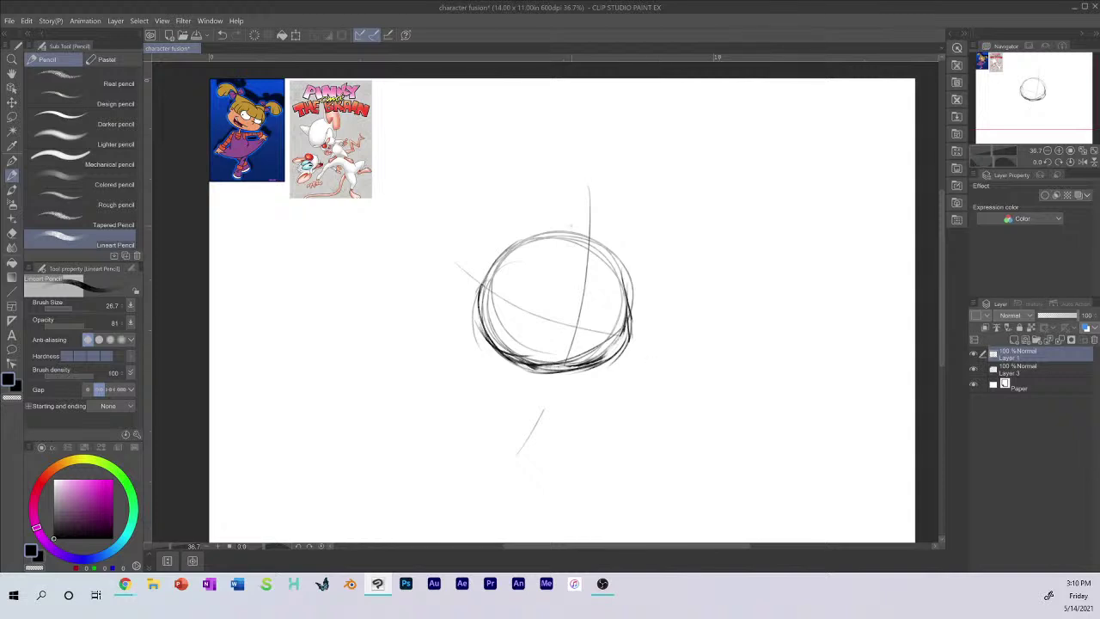
Step: Extend the cranium upward with loose overlapping strokes, forming a taller dome above the original head circle
{"action": "mouse_move", "coordinate": [568, 222]}
{"action": "left_mouse_down"}
{"action": "mouse_move", "coordinate": [620, 243]}
{"action": "mouse_move", "coordinate": [631, 289]}
{"action": "left_mouse_up"}
{"action": "left_click_drag", "start_coordinate": [614, 234], "coordinate": [630, 297]}
{"action": "left_click_drag", "start_coordinate": [617, 248], "coordinate": [630, 282]}
{"action": "mouse_move", "coordinate": [564, 220]}
{"action": "left_mouse_down"}
{"action": "mouse_move", "coordinate": [487, 263]}
{"action": "mouse_move", "coordinate": [475, 310]}
{"action": "left_mouse_up"}
{"action": "mouse_move", "coordinate": [483, 273]}
{"action": "left_mouse_down"}
{"action": "mouse_move", "coordinate": [548, 208]}
{"action": "mouse_move", "coordinate": [617, 247]}
{"action": "left_mouse_up"}
{"action": "mouse_move", "coordinate": [530, 210]}
{"action": "left_mouse_down"}
{"action": "mouse_move", "coordinate": [595, 222]}
{"action": "mouse_move", "coordinate": [627, 245]}
{"action": "mouse_move", "coordinate": [635, 291]}
{"action": "left_mouse_up"}
{"action": "left_click_drag", "start_coordinate": [571, 212], "coordinate": [631, 280]}
{"action": "mouse_move", "coordinate": [574, 210]}
{"action": "left_mouse_down"}
{"action": "mouse_move", "coordinate": [537, 215]}
{"action": "mouse_move", "coordinate": [497, 258]}
{"action": "left_mouse_up"}
{"action": "left_click_drag", "start_coordinate": [512, 218], "coordinate": [487, 284]}
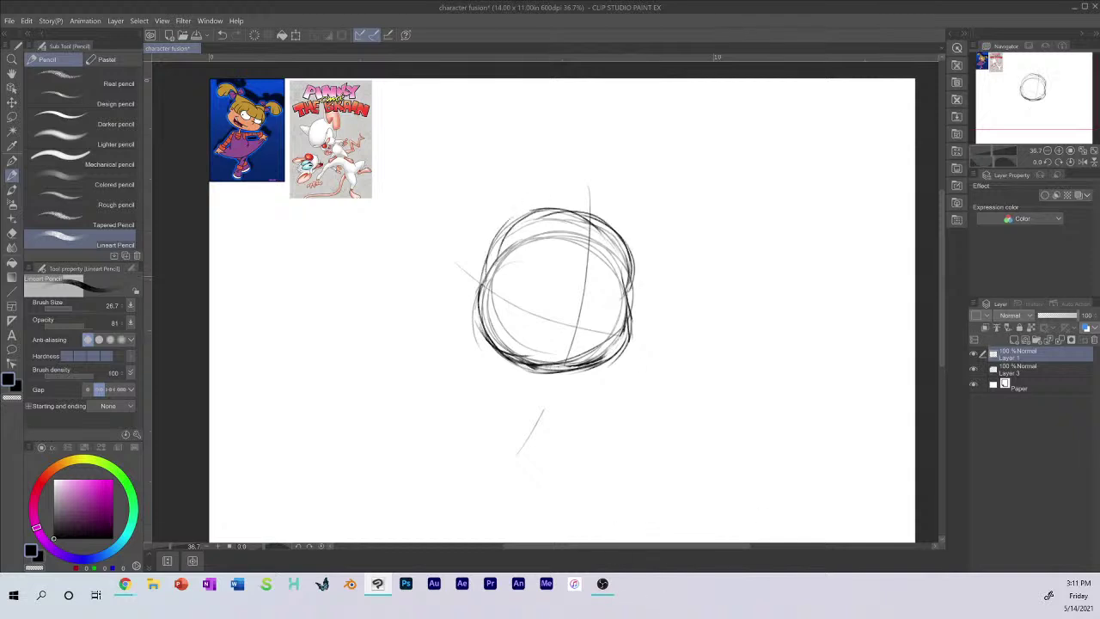
Step: Sketch a large rounded mouse ear on the head's left side and a narrower, pointed ear on its right side
{"action": "mouse_move", "coordinate": [511, 239]}
{"action": "left_mouse_down"}
{"action": "mouse_move", "coordinate": [439, 215]}
{"action": "mouse_move", "coordinate": [480, 294]}
{"action": "left_mouse_up"}
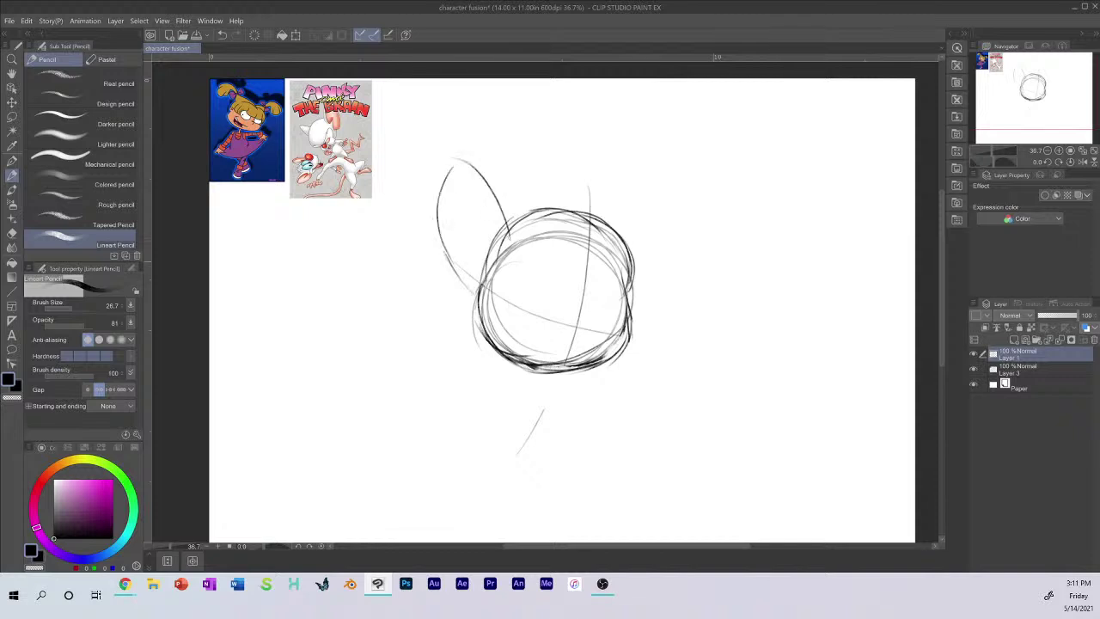
{"action": "left_click_drag", "start_coordinate": [439, 175], "coordinate": [466, 287]}
{"action": "mouse_move", "coordinate": [464, 159]}
{"action": "left_mouse_down"}
{"action": "mouse_move", "coordinate": [505, 210]}
{"action": "mouse_move", "coordinate": [441, 177]}
{"action": "mouse_move", "coordinate": [482, 293]}
{"action": "left_mouse_up"}
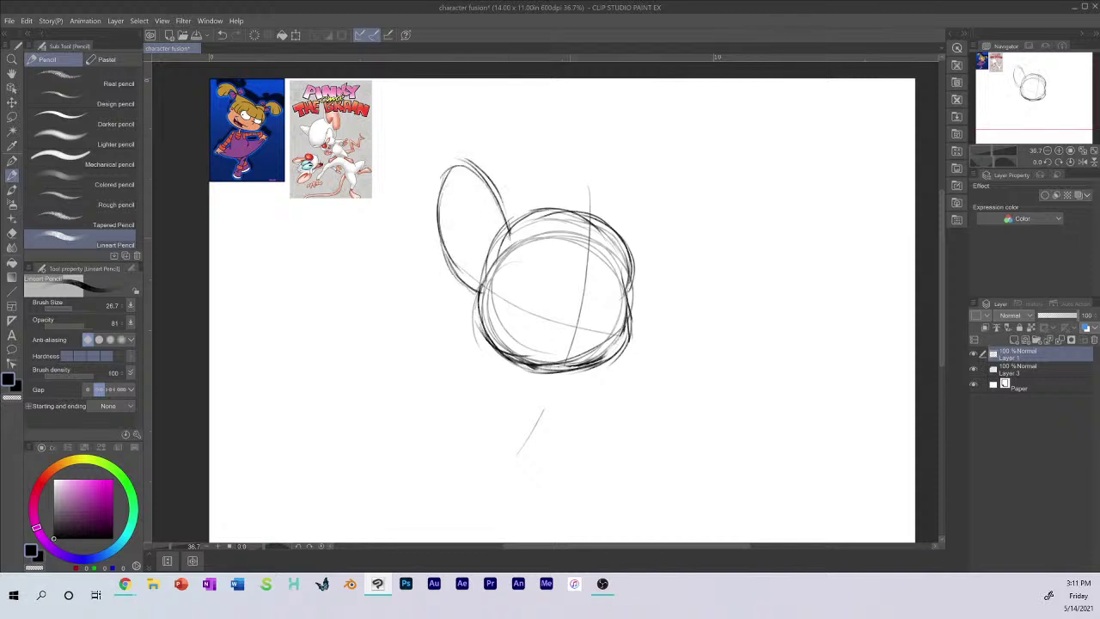
{"action": "left_click_drag", "start_coordinate": [608, 220], "coordinate": [643, 160]}
{"action": "left_click_drag", "start_coordinate": [643, 163], "coordinate": [636, 241]}
{"action": "left_click_drag", "start_coordinate": [643, 198], "coordinate": [630, 242]}
{"action": "left_click_drag", "start_coordinate": [629, 169], "coordinate": [600, 216]}
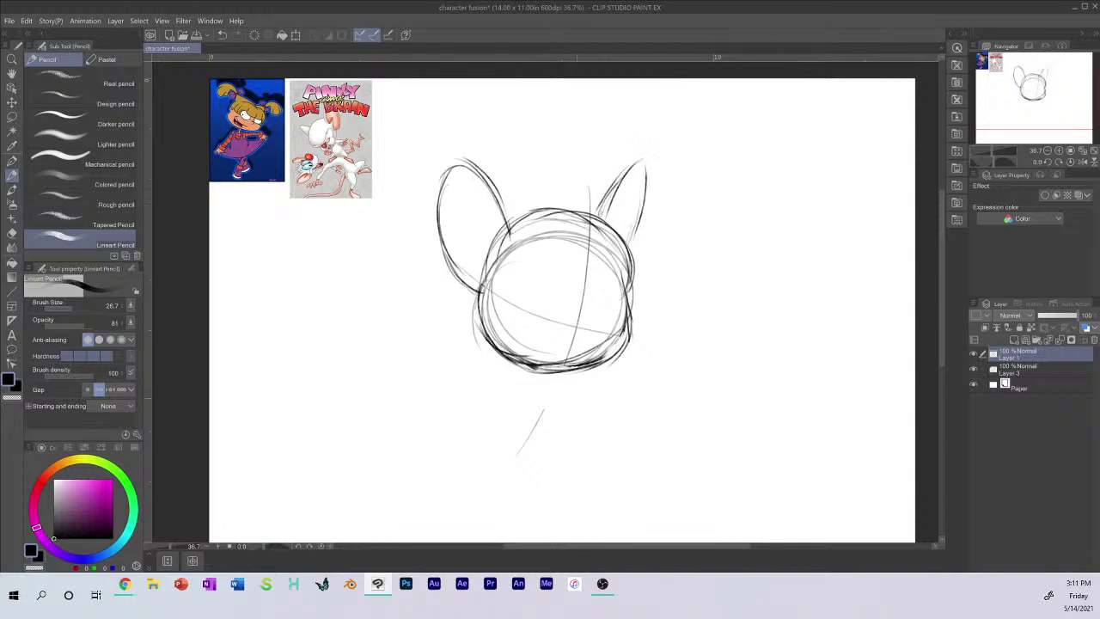
Step: Thicken the cheek and jaw contour, bulging the left cheek outward and rounding the right side down to the chin
{"action": "mouse_move", "coordinate": [486, 273]}
{"action": "left_mouse_down"}
{"action": "mouse_move", "coordinate": [468, 318]}
{"action": "mouse_move", "coordinate": [533, 371]}
{"action": "left_mouse_up"}
{"action": "mouse_move", "coordinate": [631, 296]}
{"action": "left_mouse_down"}
{"action": "mouse_move", "coordinate": [605, 365]}
{"action": "mouse_move", "coordinate": [522, 373]}
{"action": "left_mouse_up"}
{"action": "left_click_drag", "start_coordinate": [591, 367], "coordinate": [542, 371]}
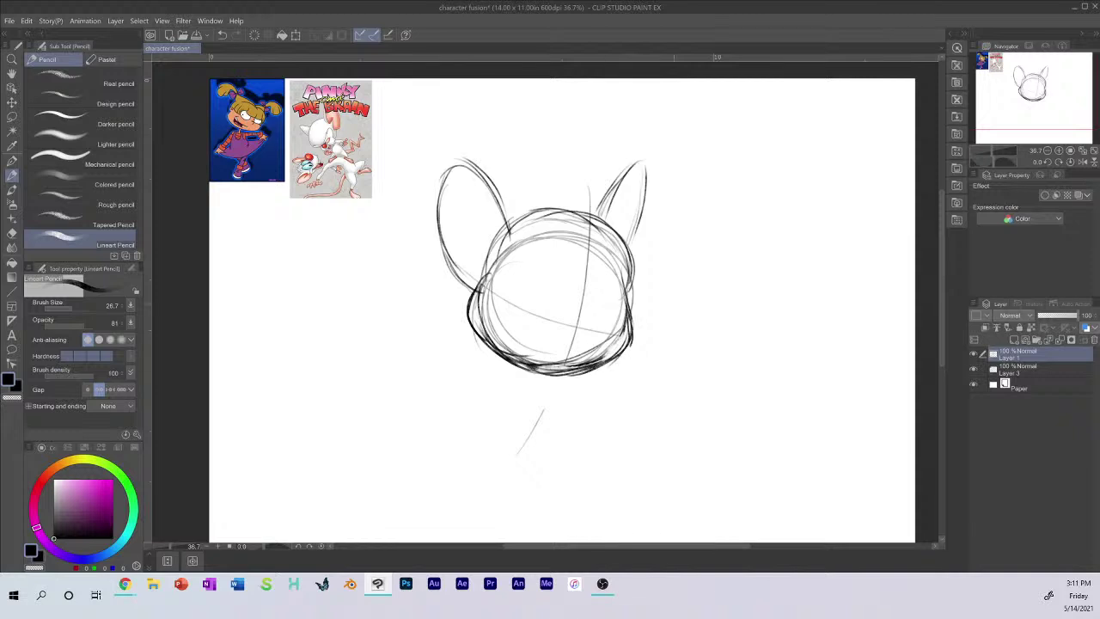
{"action": "mouse_move", "coordinate": [631, 275]}
{"action": "left_mouse_down"}
{"action": "mouse_move", "coordinate": [636, 328]}
{"action": "mouse_move", "coordinate": [529, 371]}
{"action": "left_mouse_up"}
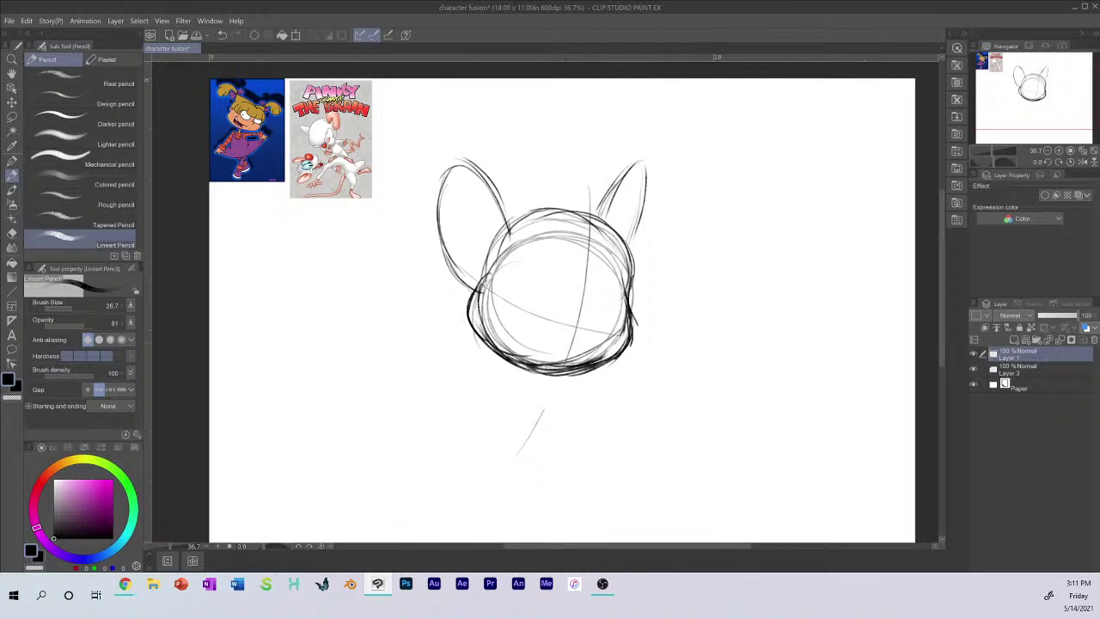
Step: Reduce the brush size to 23.1 and redraw the curved center line past the chin and the slanted eye line across the face
{"action": "left_click_drag", "start_coordinate": [83, 308], "coordinate": [72, 307]}
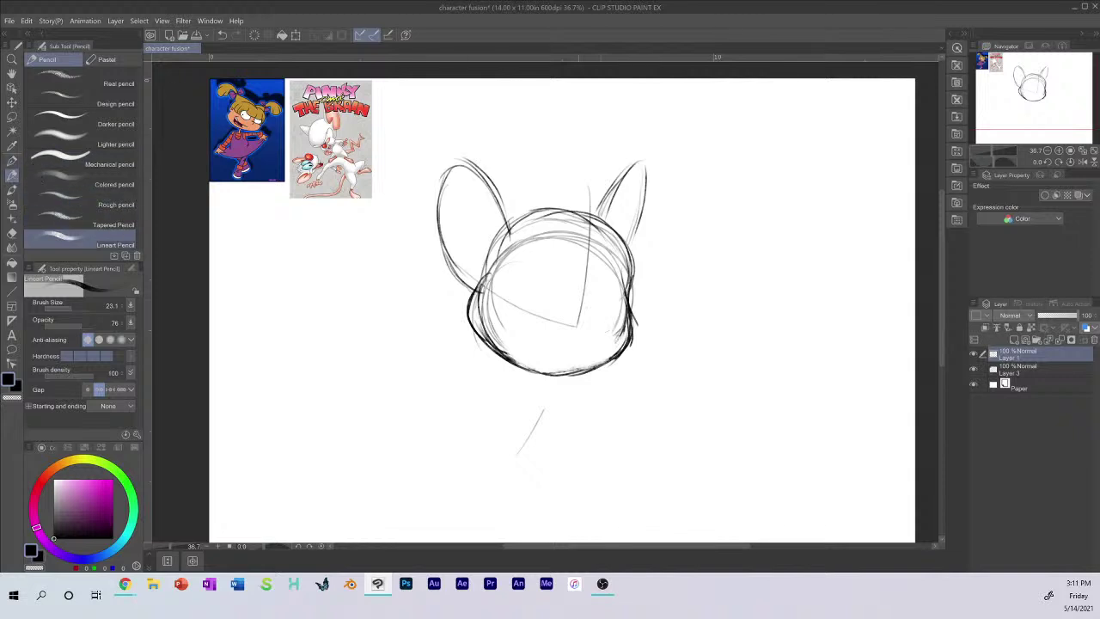
{"action": "left_click_drag", "start_coordinate": [576, 330], "coordinate": [554, 385]}
{"action": "left_click_drag", "start_coordinate": [582, 302], "coordinate": [525, 434]}
{"action": "mouse_move", "coordinate": [530, 316]}
{"action": "left_mouse_down"}
{"action": "mouse_move", "coordinate": [617, 343]}
{"action": "mouse_move", "coordinate": [627, 328]}
{"action": "mouse_move", "coordinate": [662, 323]}
{"action": "left_mouse_up"}
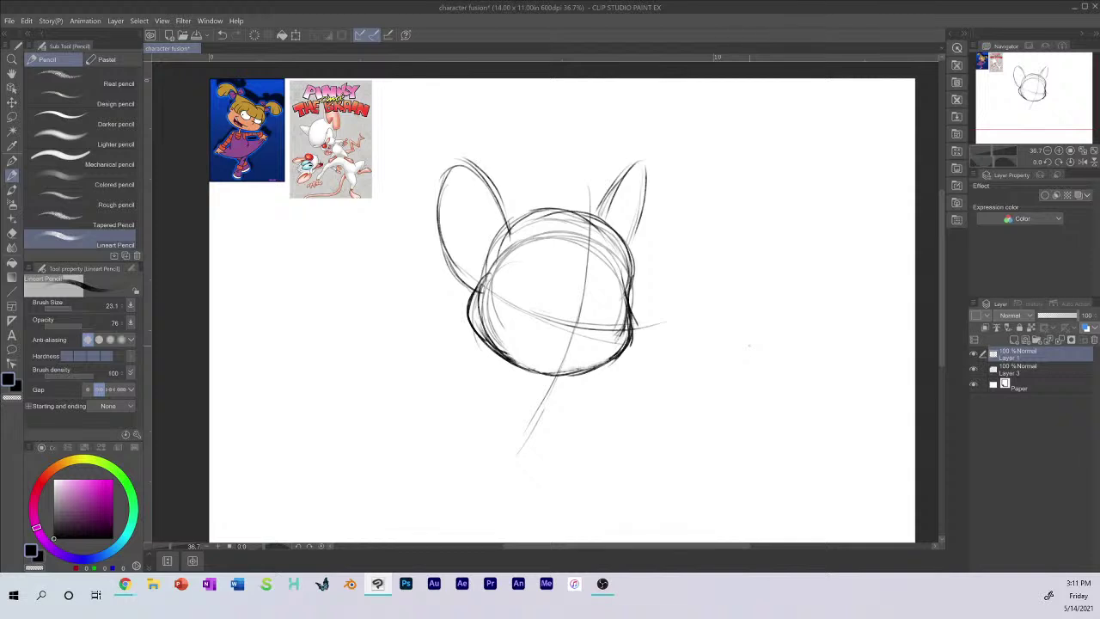
{"action": "mouse_move", "coordinate": [473, 281]}
{"action": "left_mouse_down"}
{"action": "mouse_move", "coordinate": [550, 313]}
{"action": "mouse_move", "coordinate": [621, 325]}
{"action": "left_mouse_up"}
{"action": "left_click_drag", "start_coordinate": [526, 313], "coordinate": [618, 333]}
Step: Add inner fold and contour lines to the large left ear and retrace the edges of the narrow right ear
{"action": "left_click_drag", "start_coordinate": [464, 244], "coordinate": [478, 273]}
{"action": "left_click_drag", "start_coordinate": [474, 210], "coordinate": [485, 258]}
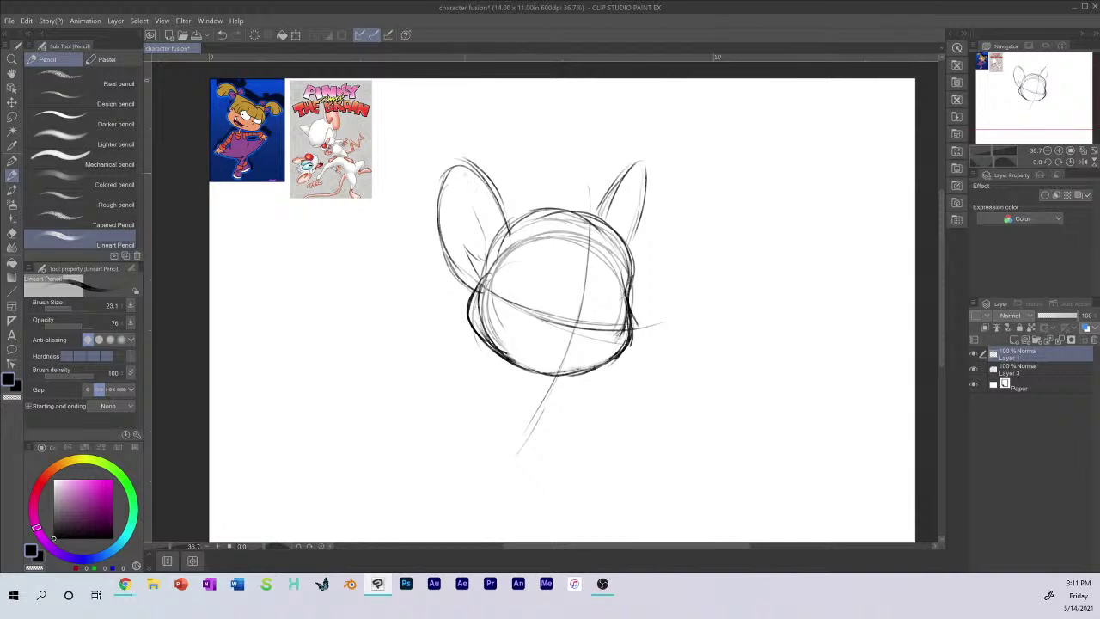
{"action": "mouse_move", "coordinate": [464, 172]}
{"action": "left_mouse_down"}
{"action": "mouse_move", "coordinate": [490, 212]}
{"action": "mouse_move", "coordinate": [495, 253]}
{"action": "left_mouse_up"}
{"action": "left_click_drag", "start_coordinate": [486, 222], "coordinate": [480, 281]}
{"action": "left_click_drag", "start_coordinate": [602, 215], "coordinate": [617, 181]}
{"action": "left_click_drag", "start_coordinate": [643, 167], "coordinate": [630, 246]}
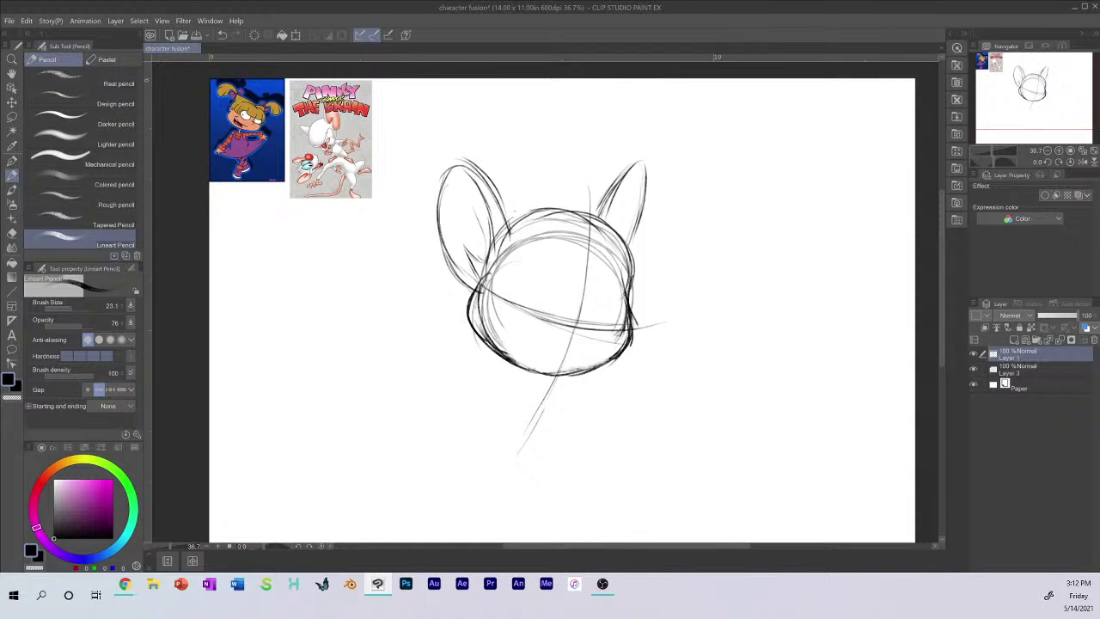
{"action": "mouse_move", "coordinate": [490, 261]}
{"action": "left_mouse_down"}
{"action": "mouse_move", "coordinate": [511, 227]}
{"action": "mouse_move", "coordinate": [563, 212]}
{"action": "mouse_move", "coordinate": [600, 220]}
{"action": "mouse_move", "coordinate": [629, 297]}
{"action": "left_mouse_up"}
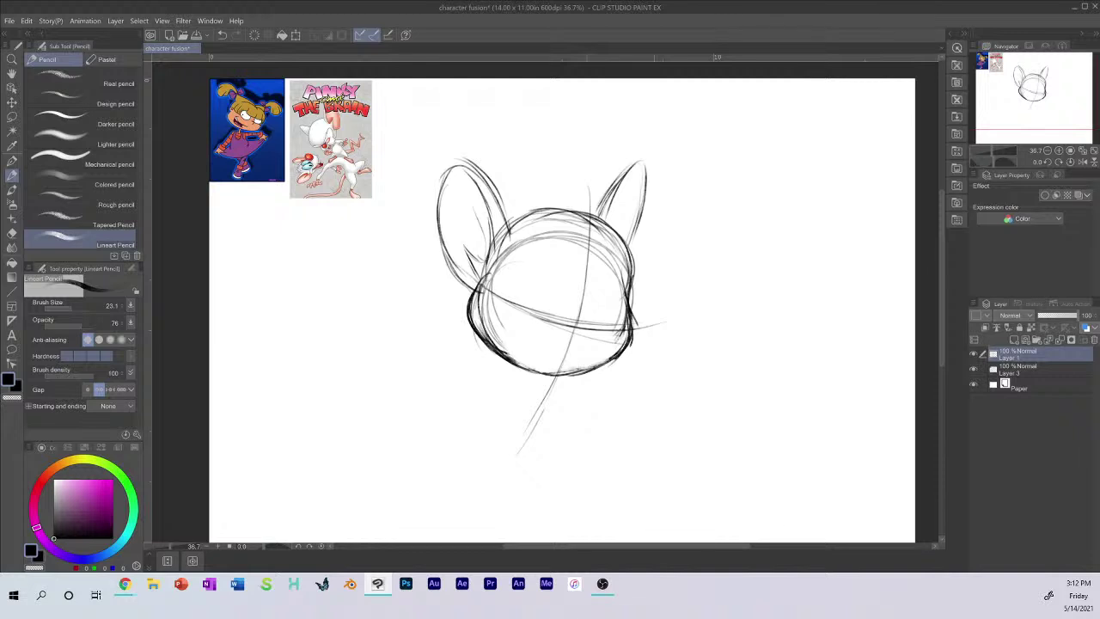
Step: Reinforce the base of the right ear and bulge the head contour outward below it with curved strokes
{"action": "mouse_move", "coordinate": [604, 584]}
{"action": "left_click_drag", "start_coordinate": [941, 262], "coordinate": [942, 270]}
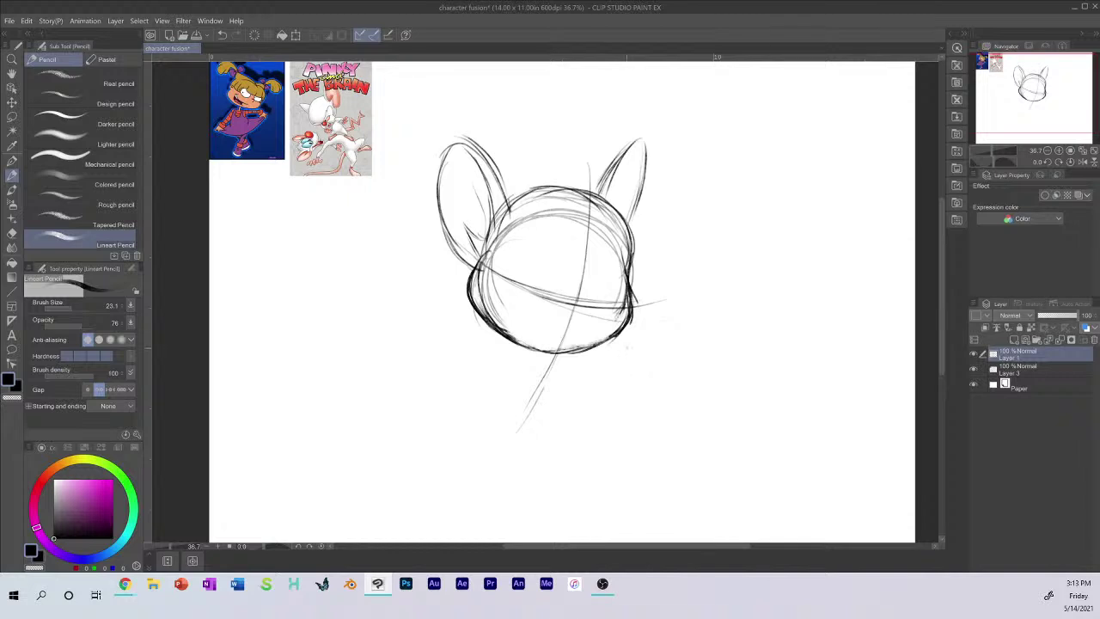
{"action": "scroll", "coordinate": [947, 268], "scroll_direction": "up", "scroll_amount": 3}
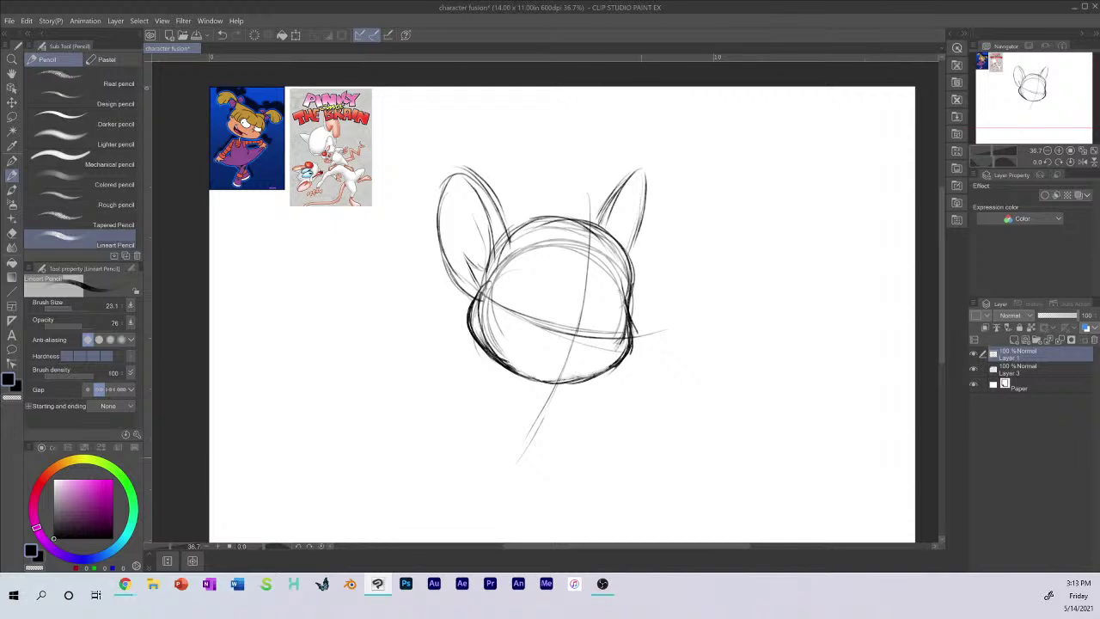
{"action": "left_click_drag", "start_coordinate": [603, 206], "coordinate": [595, 227]}
{"action": "mouse_move", "coordinate": [625, 178]}
{"action": "left_mouse_down"}
{"action": "mouse_move", "coordinate": [588, 229]}
{"action": "mouse_move", "coordinate": [640, 239]}
{"action": "left_mouse_up"}
{"action": "mouse_move", "coordinate": [619, 238]}
{"action": "left_mouse_down"}
{"action": "mouse_move", "coordinate": [641, 301]}
{"action": "mouse_move", "coordinate": [633, 311]}
{"action": "left_mouse_up"}
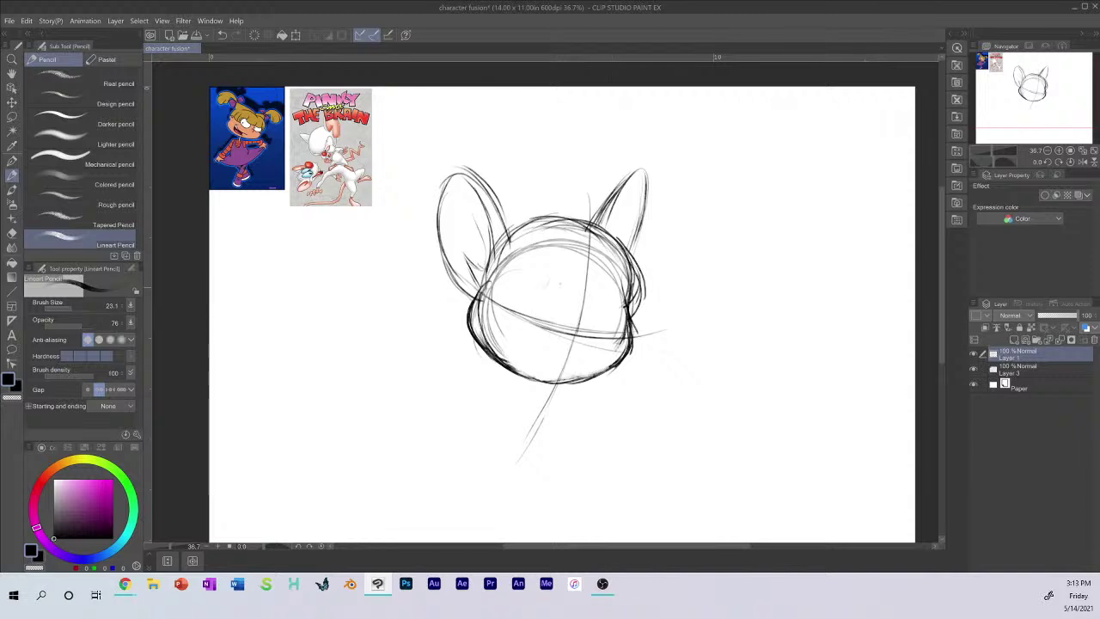
Step: Sketch light facial feature guides above the eye line: a short slanted stroke and a shallow curve across the center line
{"action": "left_click_drag", "start_coordinate": [550, 293], "coordinate": [599, 304]}
{"action": "left_click_drag", "start_coordinate": [552, 262], "coordinate": [544, 289]}
{"action": "left_click_drag", "start_coordinate": [548, 292], "coordinate": [602, 304]}
Step: Sketch a pear-shaped torso beneath the head, with two short legs and long feet splayed outward
{"action": "scroll", "coordinate": [940, 296], "scroll_direction": "down", "scroll_amount": 2}
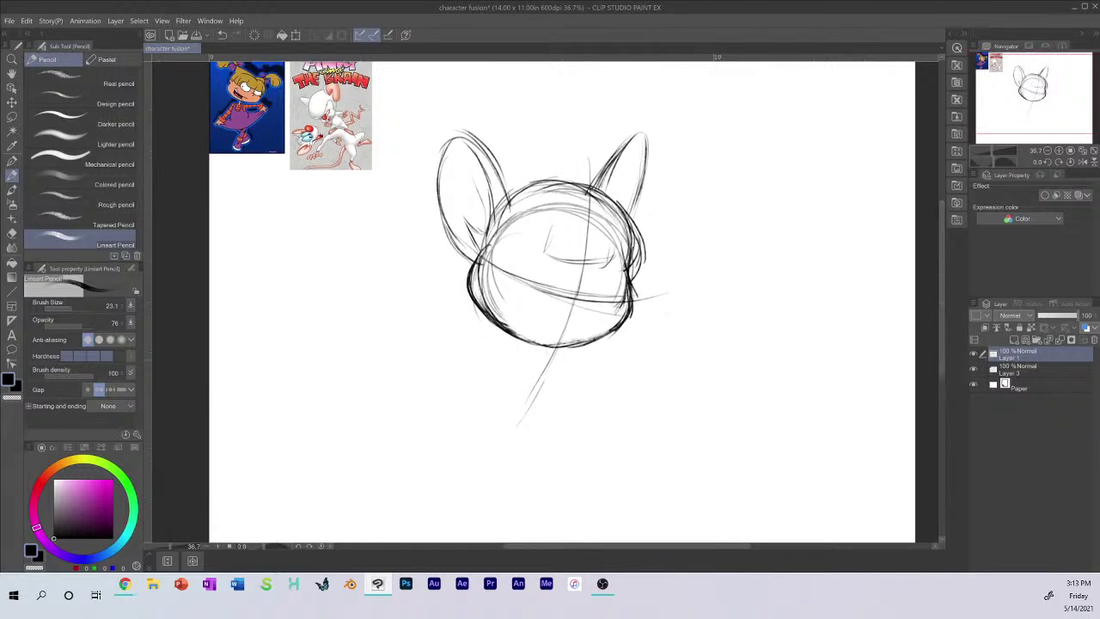
{"action": "left_click_drag", "start_coordinate": [505, 337], "coordinate": [465, 412]}
{"action": "mouse_move", "coordinate": [533, 357]}
{"action": "left_mouse_down"}
{"action": "mouse_move", "coordinate": [555, 411]}
{"action": "mouse_move", "coordinate": [524, 438]}
{"action": "left_mouse_up"}
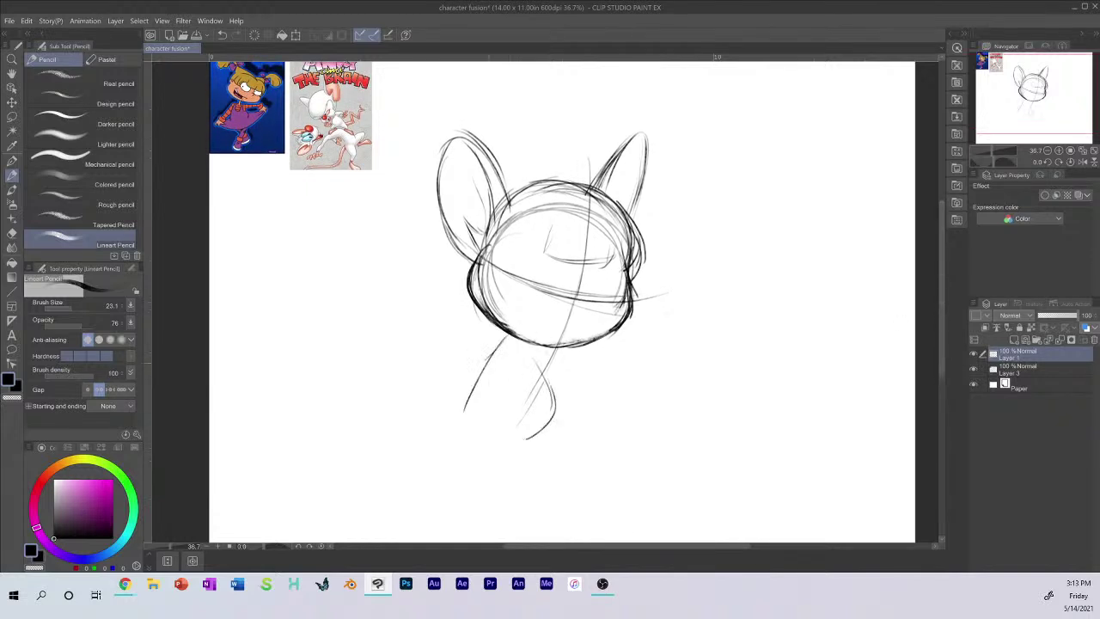
{"action": "left_click_drag", "start_coordinate": [487, 358], "coordinate": [471, 440]}
{"action": "mouse_move", "coordinate": [531, 348]}
{"action": "left_mouse_down"}
{"action": "mouse_move", "coordinate": [550, 404]}
{"action": "mouse_move", "coordinate": [535, 442]}
{"action": "left_mouse_up"}
{"action": "mouse_move", "coordinate": [548, 424]}
{"action": "left_mouse_down"}
{"action": "mouse_move", "coordinate": [523, 440]}
{"action": "mouse_move", "coordinate": [533, 443]}
{"action": "left_mouse_up"}
{"action": "mouse_move", "coordinate": [471, 426]}
{"action": "left_mouse_down"}
{"action": "mouse_move", "coordinate": [488, 458]}
{"action": "mouse_move", "coordinate": [435, 490]}
{"action": "mouse_move", "coordinate": [468, 499]}
{"action": "mouse_move", "coordinate": [528, 431]}
{"action": "mouse_move", "coordinate": [526, 457]}
{"action": "mouse_move", "coordinate": [588, 485]}
{"action": "mouse_move", "coordinate": [569, 492]}
{"action": "left_mouse_up"}
{"action": "mouse_move", "coordinate": [513, 440]}
{"action": "left_mouse_down"}
{"action": "mouse_move", "coordinate": [517, 459]}
{"action": "mouse_move", "coordinate": [575, 495]}
{"action": "mouse_move", "coordinate": [585, 480]}
{"action": "mouse_move", "coordinate": [572, 494]}
{"action": "left_mouse_up"}
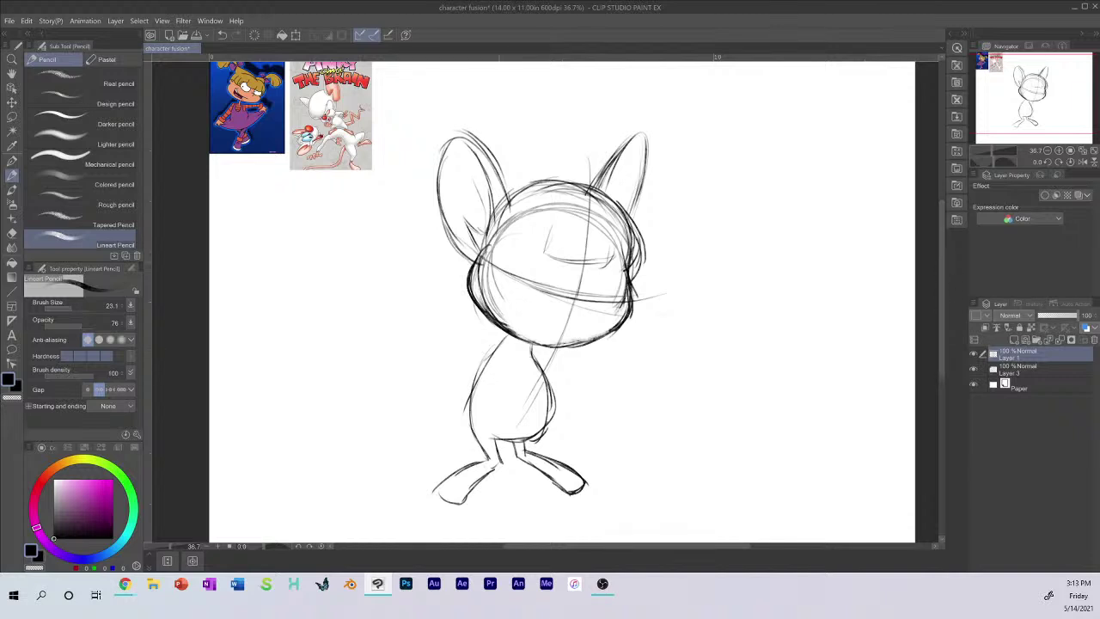
Step: Draw the left arm bent with its fingered hand at the hip, and start the right arm with a shoulder line
{"action": "mouse_move", "coordinate": [499, 360]}
{"action": "left_mouse_down"}
{"action": "mouse_move", "coordinate": [483, 342]}
{"action": "mouse_move", "coordinate": [451, 383]}
{"action": "left_mouse_up"}
{"action": "left_click_drag", "start_coordinate": [450, 386], "coordinate": [455, 412]}
{"action": "mouse_move", "coordinate": [456, 399]}
{"action": "left_mouse_down"}
{"action": "mouse_move", "coordinate": [466, 410]}
{"action": "mouse_move", "coordinate": [478, 385]}
{"action": "mouse_move", "coordinate": [468, 365]}
{"action": "mouse_move", "coordinate": [497, 358]}
{"action": "mouse_move", "coordinate": [481, 345]}
{"action": "mouse_move", "coordinate": [469, 353]}
{"action": "left_mouse_up"}
{"action": "mouse_move", "coordinate": [470, 366]}
{"action": "left_mouse_down"}
{"action": "mouse_move", "coordinate": [498, 357]}
{"action": "mouse_move", "coordinate": [585, 373]}
{"action": "left_mouse_up"}
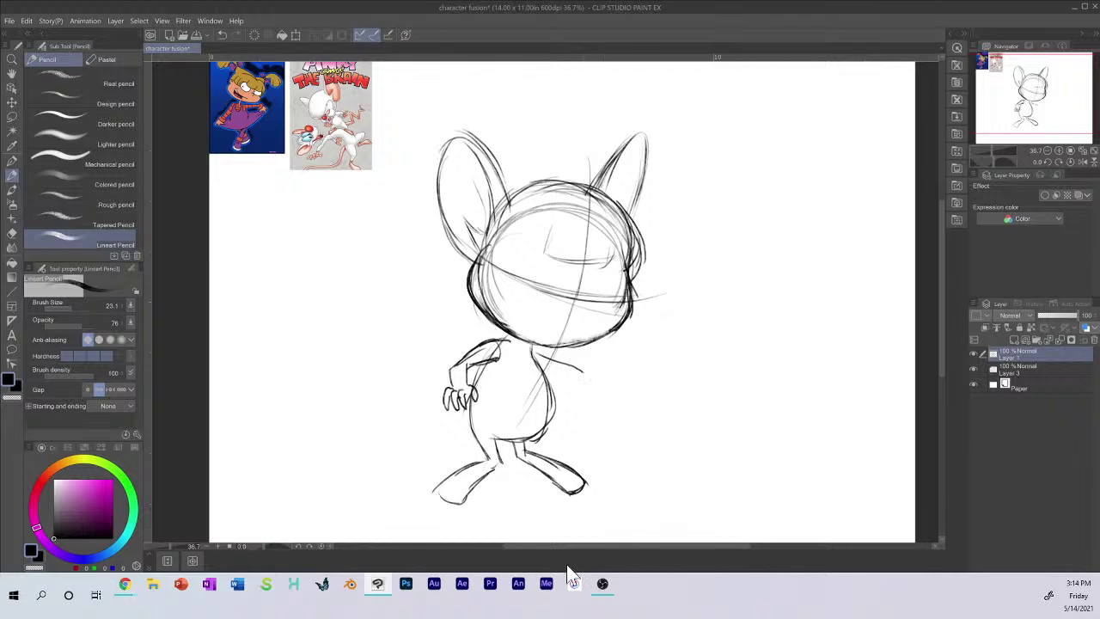
Step: Draw the dress over the torso with a flared hem at the hips and a curved neckline, and add a cuff above the left hand
{"action": "mouse_move", "coordinate": [438, 410]}
{"action": "left_mouse_down"}
{"action": "mouse_move", "coordinate": [454, 434]}
{"action": "mouse_move", "coordinate": [469, 415]}
{"action": "mouse_move", "coordinate": [509, 434]}
{"action": "mouse_move", "coordinate": [544, 428]}
{"action": "left_mouse_up"}
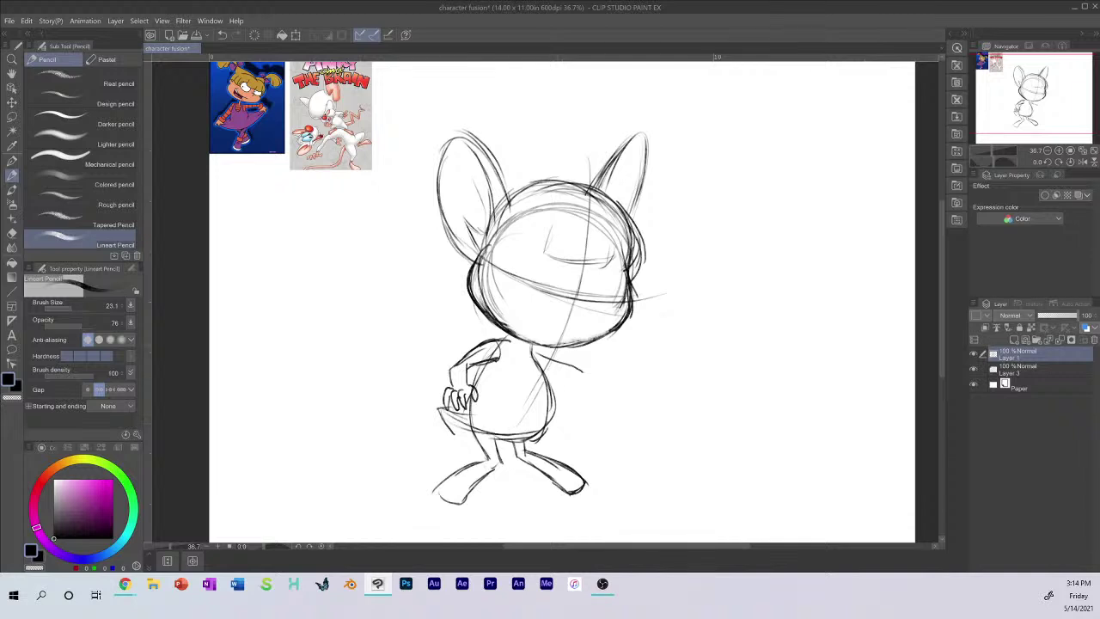
{"action": "mouse_move", "coordinate": [507, 344]}
{"action": "left_mouse_down"}
{"action": "mouse_move", "coordinate": [511, 370]}
{"action": "mouse_move", "coordinate": [521, 373]}
{"action": "mouse_move", "coordinate": [529, 349]}
{"action": "mouse_move", "coordinate": [534, 370]}
{"action": "left_mouse_up"}
{"action": "left_click_drag", "start_coordinate": [531, 345], "coordinate": [532, 373]}
{"action": "left_click_drag", "start_coordinate": [509, 338], "coordinate": [496, 341]}
{"action": "mouse_move", "coordinate": [500, 337]}
{"action": "left_mouse_down"}
{"action": "mouse_move", "coordinate": [449, 375]}
{"action": "mouse_move", "coordinate": [464, 390]}
{"action": "mouse_move", "coordinate": [474, 380]}
{"action": "mouse_move", "coordinate": [471, 394]}
{"action": "left_mouse_up"}
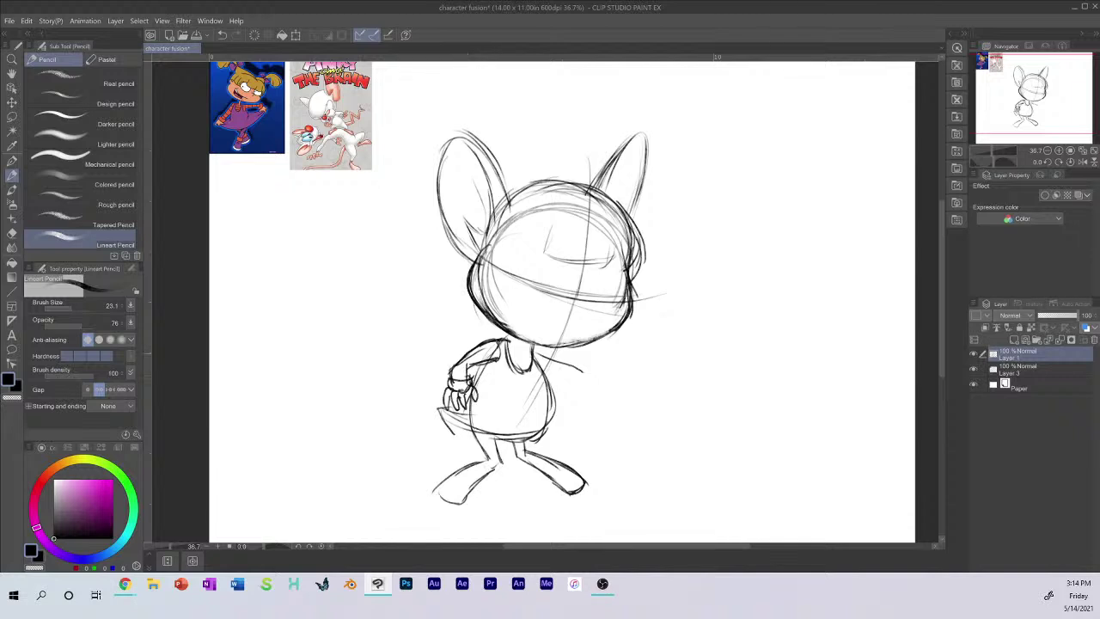
{"action": "left_click_drag", "start_coordinate": [469, 406], "coordinate": [442, 424]}
{"action": "left_click_drag", "start_coordinate": [441, 404], "coordinate": [512, 433]}
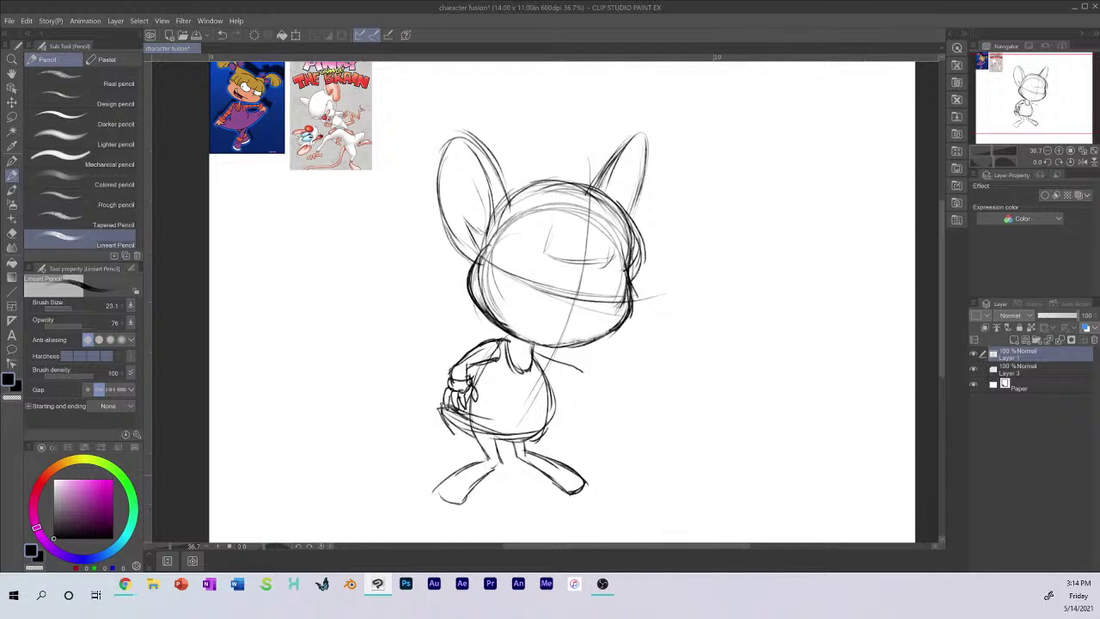
Step: Darken the right side of the torso and add collar lines across the neck above the dress neckline
{"action": "mouse_move", "coordinate": [538, 367]}
{"action": "left_mouse_down"}
{"action": "mouse_move", "coordinate": [555, 408]}
{"action": "mouse_move", "coordinate": [547, 425]}
{"action": "left_mouse_up"}
{"action": "mouse_move", "coordinate": [509, 337]}
{"action": "left_mouse_down"}
{"action": "mouse_move", "coordinate": [535, 353]}
{"action": "mouse_move", "coordinate": [521, 356]}
{"action": "left_mouse_up"}
{"action": "mouse_move", "coordinate": [521, 356]}
{"action": "left_mouse_down"}
{"action": "mouse_move", "coordinate": [535, 359]}
{"action": "mouse_move", "coordinate": [475, 382]}
{"action": "left_mouse_up"}
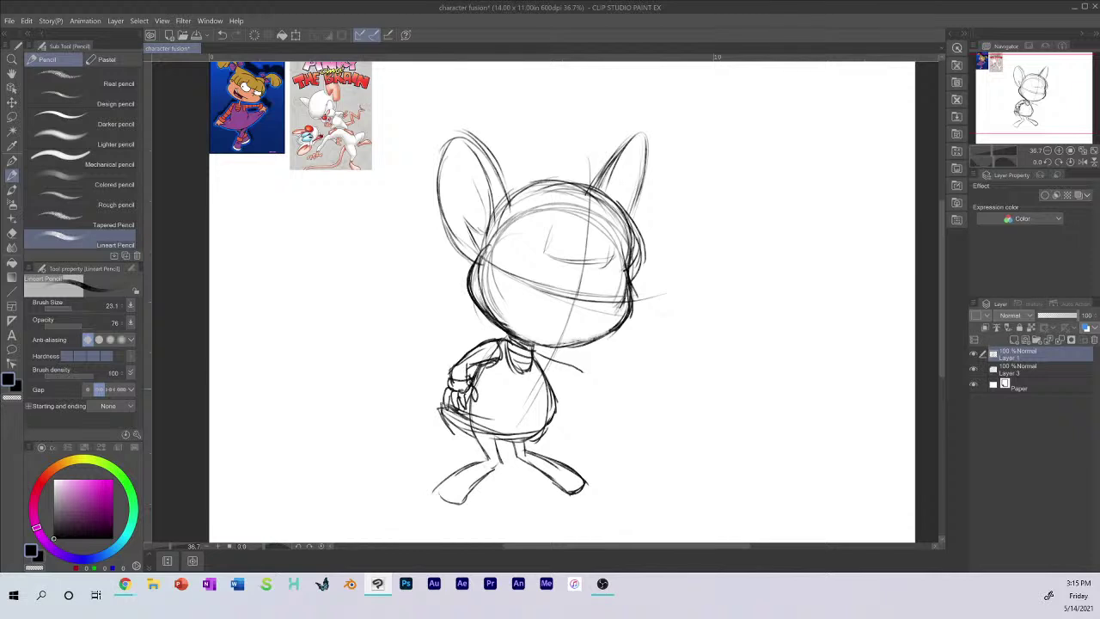
Step: Extend the dress hem outward to the right and sketch the bent right arm reaching down to it, undoing the last stroke
{"action": "mouse_move", "coordinate": [444, 410]}
{"action": "left_mouse_down"}
{"action": "mouse_move", "coordinate": [522, 442]}
{"action": "mouse_move", "coordinate": [596, 422]}
{"action": "left_mouse_up"}
{"action": "left_click_drag", "start_coordinate": [529, 431], "coordinate": [586, 426]}
{"action": "mouse_move", "coordinate": [579, 371]}
{"action": "left_mouse_down"}
{"action": "mouse_move", "coordinate": [593, 421]}
{"action": "mouse_move", "coordinate": [578, 410]}
{"action": "left_mouse_up"}
{"action": "left_click_drag", "start_coordinate": [591, 404], "coordinate": [569, 410]}
{"action": "mouse_move", "coordinate": [534, 354]}
{"action": "left_mouse_down"}
{"action": "mouse_move", "coordinate": [576, 378]}
{"action": "mouse_move", "coordinate": [585, 404]}
{"action": "mouse_move", "coordinate": [554, 372]}
{"action": "mouse_move", "coordinate": [581, 387]}
{"action": "left_mouse_up"}
{"action": "key", "text": "ctrl+z"}
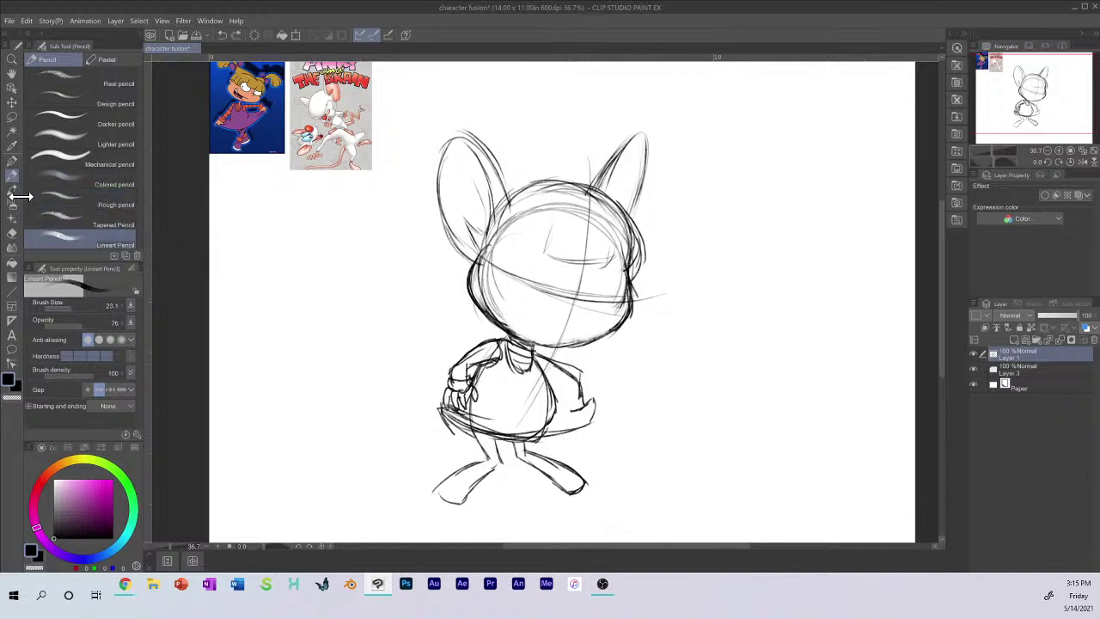
Step: Enlarge the kneaded eraser to 88.1 and erase the right forearm and hand down to the dress hem
{"action": "left_click", "coordinate": [12, 233]}
{"action": "left_click_drag", "start_coordinate": [71, 311], "coordinate": [79, 315]}
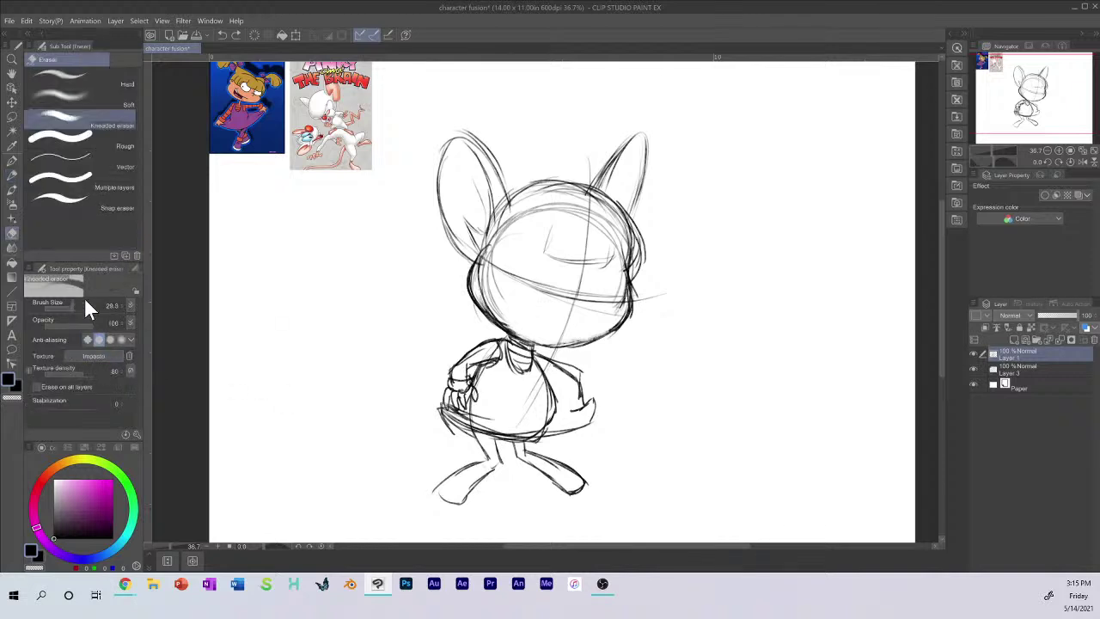
{"action": "left_click", "coordinate": [12, 174]}
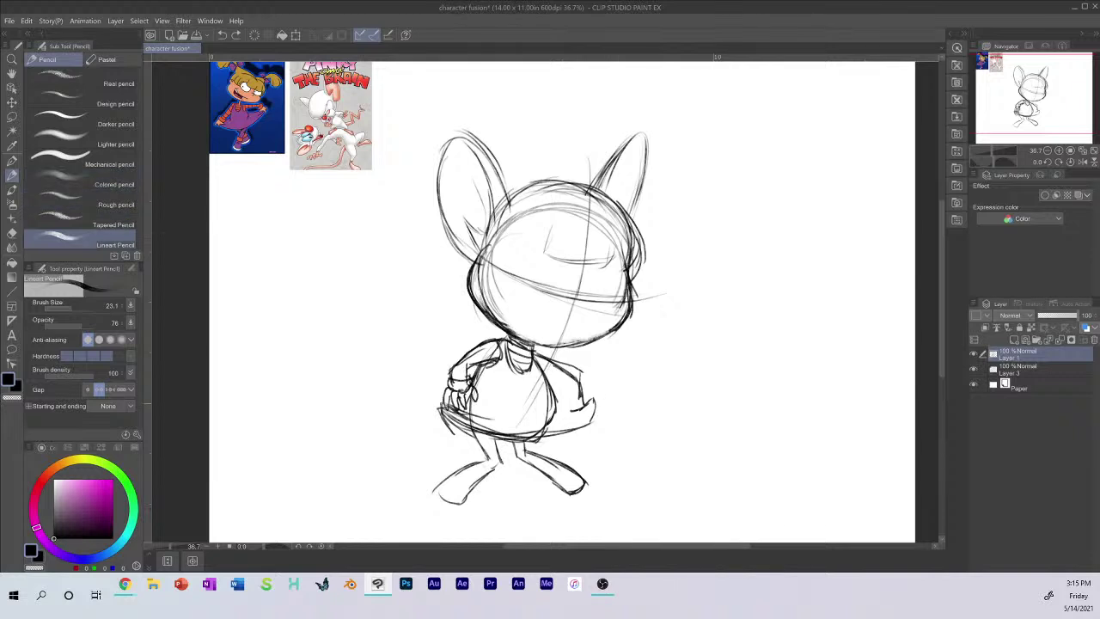
{"action": "left_click_drag", "start_coordinate": [586, 395], "coordinate": [585, 408]}
{"action": "key", "text": "ctrl+z"}
{"action": "left_click", "coordinate": [12, 232]}
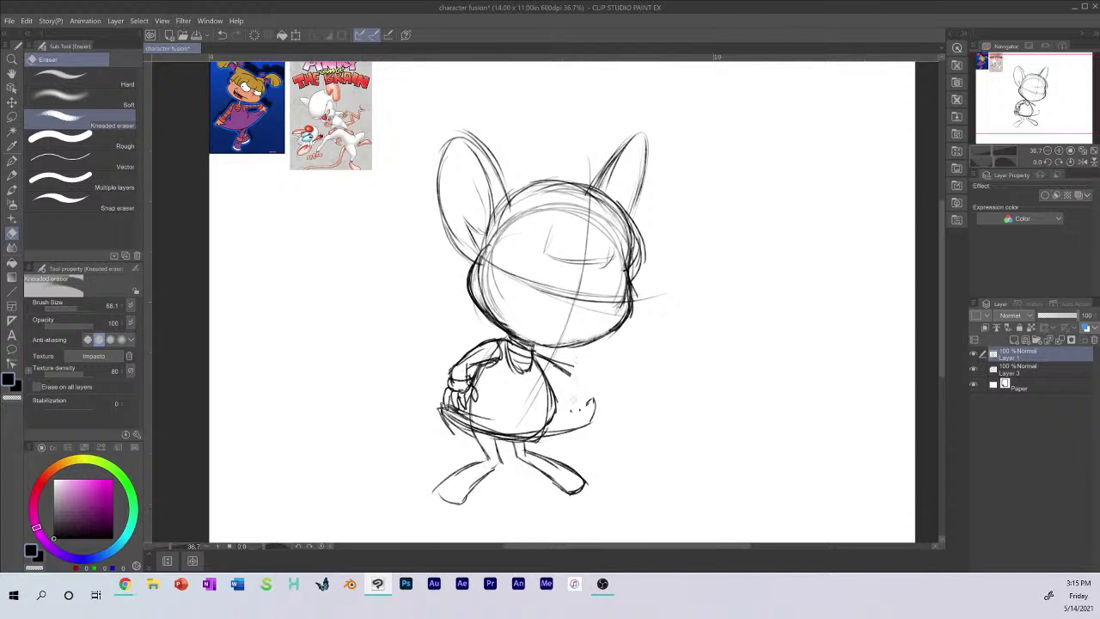
{"action": "left_click_drag", "start_coordinate": [572, 403], "coordinate": [587, 404]}
{"action": "left_click", "coordinate": [12, 176]}
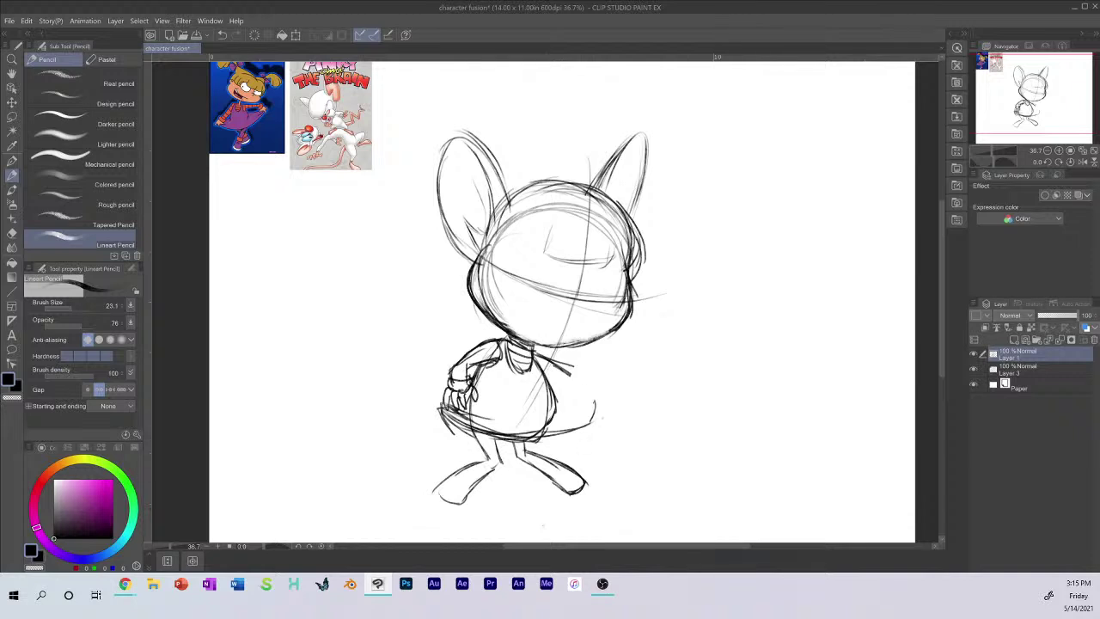
Step: Remove the left arm and its fingered hand from beside the torso
{"action": "key", "text": "ctrl+z"}
{"action": "key", "text": "ctrl+z"}
{"action": "key", "text": "ctrl+z"}
{"action": "key", "text": "ctrl+z"}
{"action": "key", "text": "ctrl+z"}
{"action": "key", "text": "ctrl+z"}
{"action": "key", "text": "ctrl+z"}
{"action": "mouse_move", "coordinate": [467, 355]}
{"action": "left_mouse_down"}
{"action": "mouse_move", "coordinate": [475, 370]}
{"action": "mouse_move", "coordinate": [488, 343]}
{"action": "left_mouse_up"}
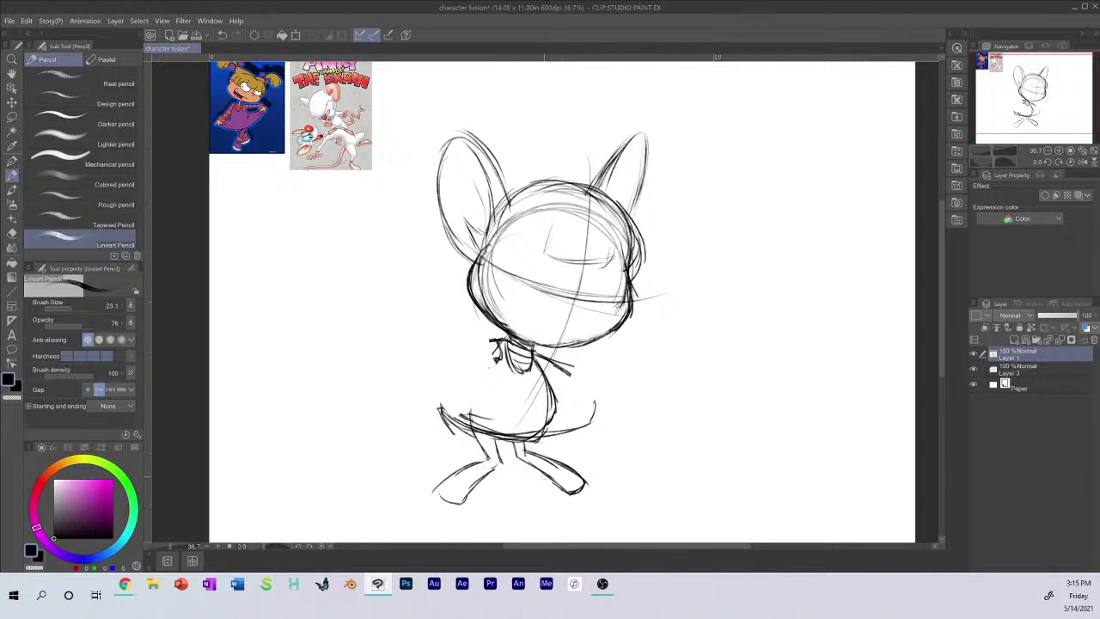
Step: Redraw the left side of the torso and clear the flared hem ends and the right shoulder line
{"action": "mouse_move", "coordinate": [494, 342]}
{"action": "left_mouse_down"}
{"action": "mouse_move", "coordinate": [474, 404]}
{"action": "mouse_move", "coordinate": [426, 383]}
{"action": "mouse_move", "coordinate": [449, 436]}
{"action": "mouse_move", "coordinate": [443, 392]}
{"action": "mouse_move", "coordinate": [457, 433]}
{"action": "mouse_move", "coordinate": [460, 406]}
{"action": "mouse_move", "coordinate": [471, 432]}
{"action": "left_mouse_up"}
{"action": "mouse_move", "coordinate": [578, 429]}
{"action": "left_mouse_down"}
{"action": "mouse_move", "coordinate": [595, 402]}
{"action": "mouse_move", "coordinate": [540, 435]}
{"action": "left_mouse_up"}
{"action": "mouse_move", "coordinate": [569, 373]}
{"action": "left_mouse_down"}
{"action": "mouse_move", "coordinate": [543, 359]}
{"action": "mouse_move", "coordinate": [567, 364]}
{"action": "left_mouse_up"}
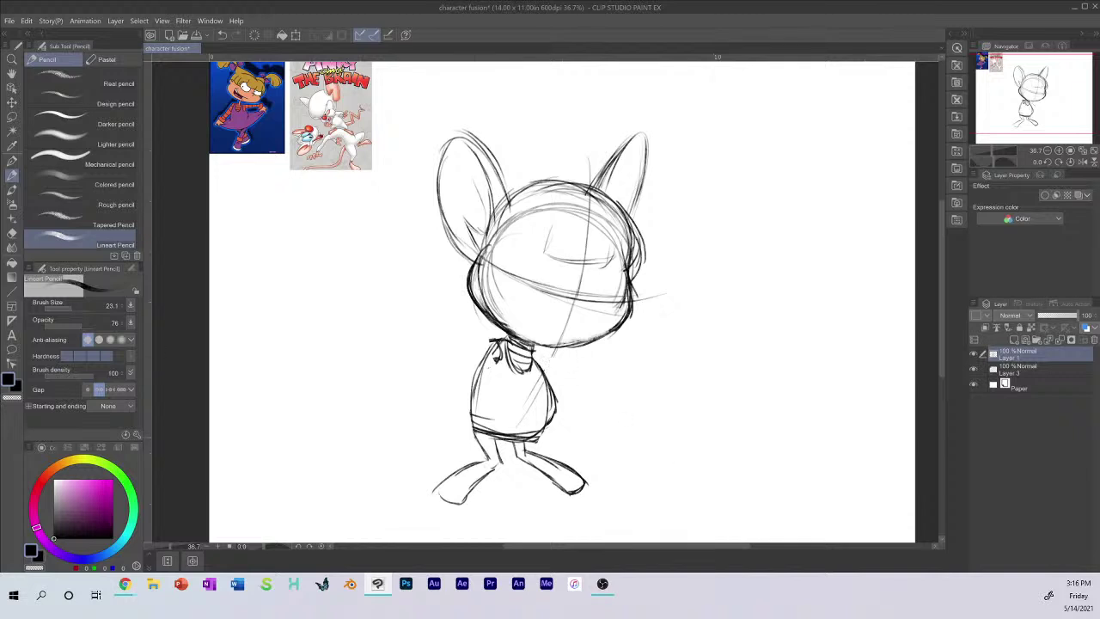
Step: Sketch a hem sweeping up to the right across the hips and a bent left arm with a cuffed hand holding it
{"action": "mouse_move", "coordinate": [440, 434]}
{"action": "left_mouse_down"}
{"action": "mouse_move", "coordinate": [595, 402]}
{"action": "mouse_move", "coordinate": [454, 440]}
{"action": "mouse_move", "coordinate": [579, 406]}
{"action": "mouse_move", "coordinate": [548, 420]}
{"action": "left_mouse_up"}
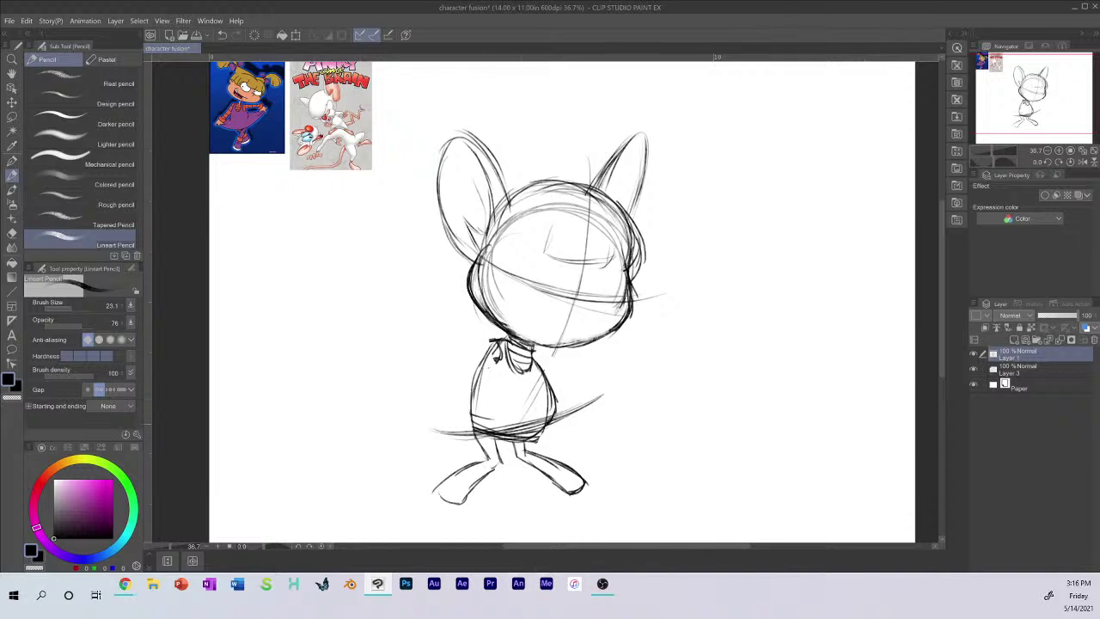
{"action": "mouse_move", "coordinate": [435, 422]}
{"action": "left_mouse_down"}
{"action": "mouse_move", "coordinate": [468, 399]}
{"action": "mouse_move", "coordinate": [473, 435]}
{"action": "mouse_move", "coordinate": [582, 409]}
{"action": "left_mouse_up"}
{"action": "mouse_move", "coordinate": [492, 339]}
{"action": "left_mouse_down"}
{"action": "mouse_move", "coordinate": [447, 366]}
{"action": "mouse_move", "coordinate": [440, 400]}
{"action": "left_mouse_up"}
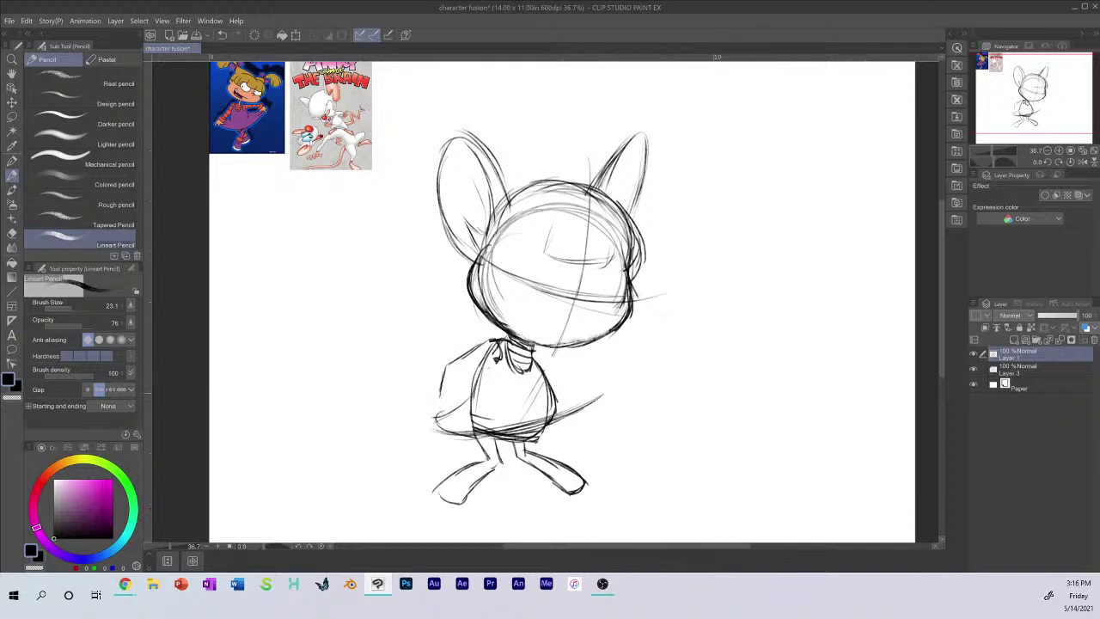
{"action": "mouse_move", "coordinate": [434, 397]}
{"action": "left_mouse_down"}
{"action": "mouse_move", "coordinate": [440, 432]}
{"action": "mouse_move", "coordinate": [457, 433]}
{"action": "mouse_move", "coordinate": [452, 405]}
{"action": "mouse_move", "coordinate": [467, 394]}
{"action": "mouse_move", "coordinate": [456, 379]}
{"action": "mouse_move", "coordinate": [494, 359]}
{"action": "mouse_move", "coordinate": [450, 387]}
{"action": "left_mouse_up"}
{"action": "mouse_move", "coordinate": [434, 384]}
{"action": "left_mouse_down"}
{"action": "mouse_move", "coordinate": [435, 400]}
{"action": "mouse_move", "coordinate": [459, 398]}
{"action": "left_mouse_up"}
{"action": "left_click_drag", "start_coordinate": [461, 385], "coordinate": [459, 398]}
{"action": "left_click_drag", "start_coordinate": [435, 380], "coordinate": [434, 401]}
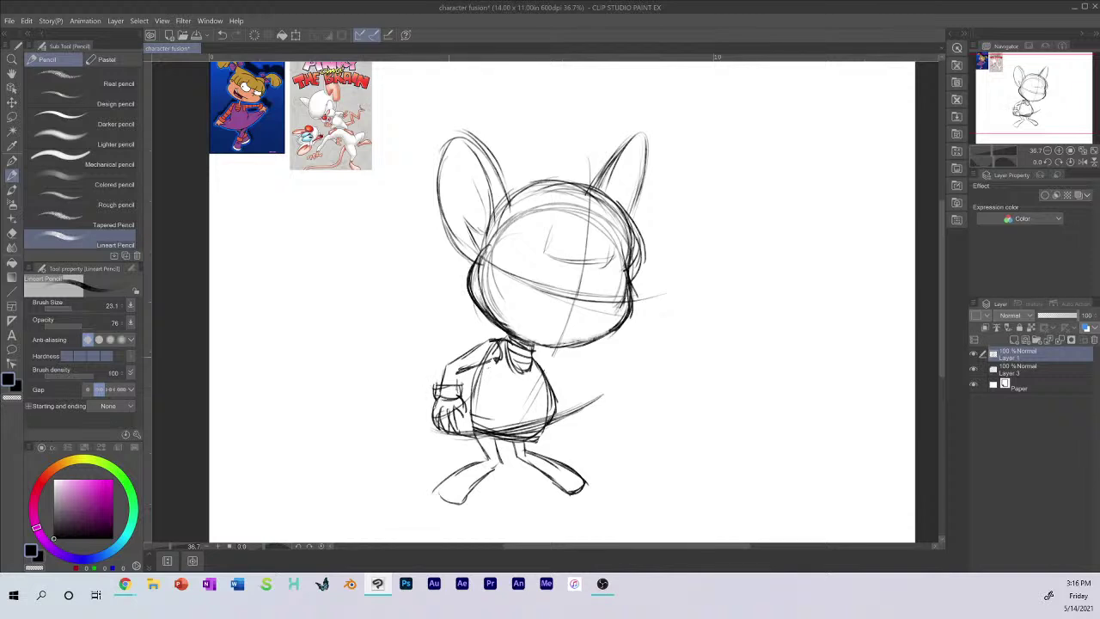
{"action": "mouse_move", "coordinate": [439, 387]}
{"action": "left_mouse_down"}
{"action": "mouse_move", "coordinate": [453, 361]}
{"action": "mouse_move", "coordinate": [490, 340]}
{"action": "left_mouse_up"}
{"action": "left_click_drag", "start_coordinate": [459, 373], "coordinate": [498, 355]}
{"action": "mouse_move", "coordinate": [463, 370]}
{"action": "left_mouse_down"}
{"action": "mouse_move", "coordinate": [439, 429]}
{"action": "mouse_move", "coordinate": [457, 435]}
{"action": "mouse_move", "coordinate": [463, 421]}
{"action": "left_mouse_up"}
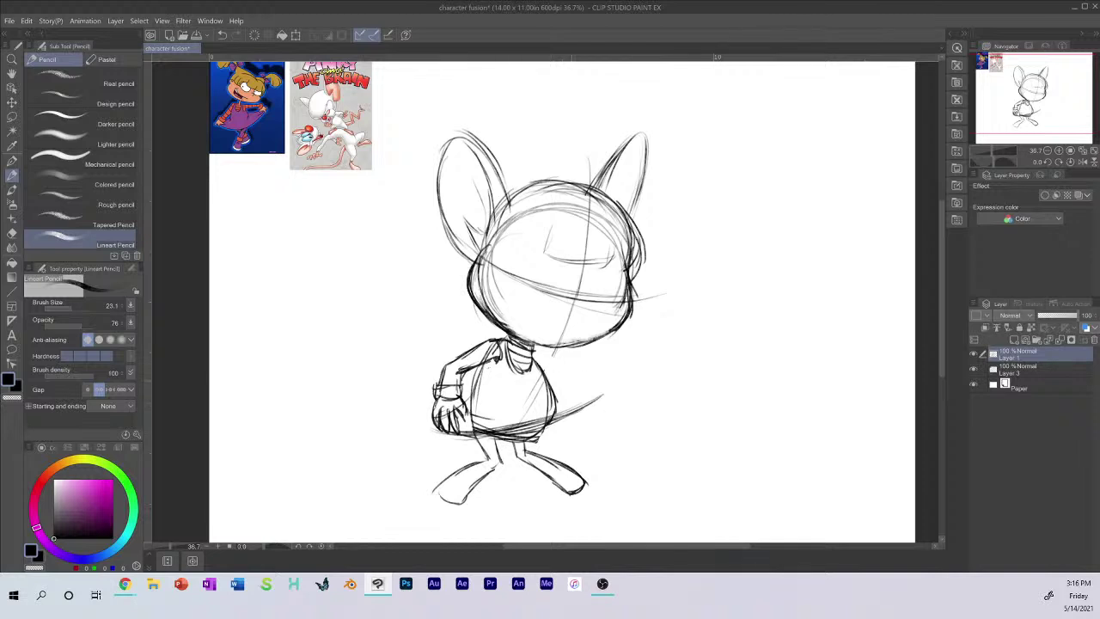
Step: Sketch the bent right arm with a small hand gripping the raised corner of the hem
{"action": "mouse_move", "coordinate": [536, 352]}
{"action": "left_mouse_down"}
{"action": "mouse_move", "coordinate": [579, 368]}
{"action": "mouse_move", "coordinate": [590, 381]}
{"action": "mouse_move", "coordinate": [570, 378]}
{"action": "mouse_move", "coordinate": [597, 407]}
{"action": "mouse_move", "coordinate": [602, 398]}
{"action": "mouse_move", "coordinate": [577, 389]}
{"action": "left_mouse_up"}
{"action": "left_click_drag", "start_coordinate": [457, 438], "coordinate": [586, 410]}
{"action": "left_click_drag", "start_coordinate": [576, 416], "coordinate": [598, 402]}
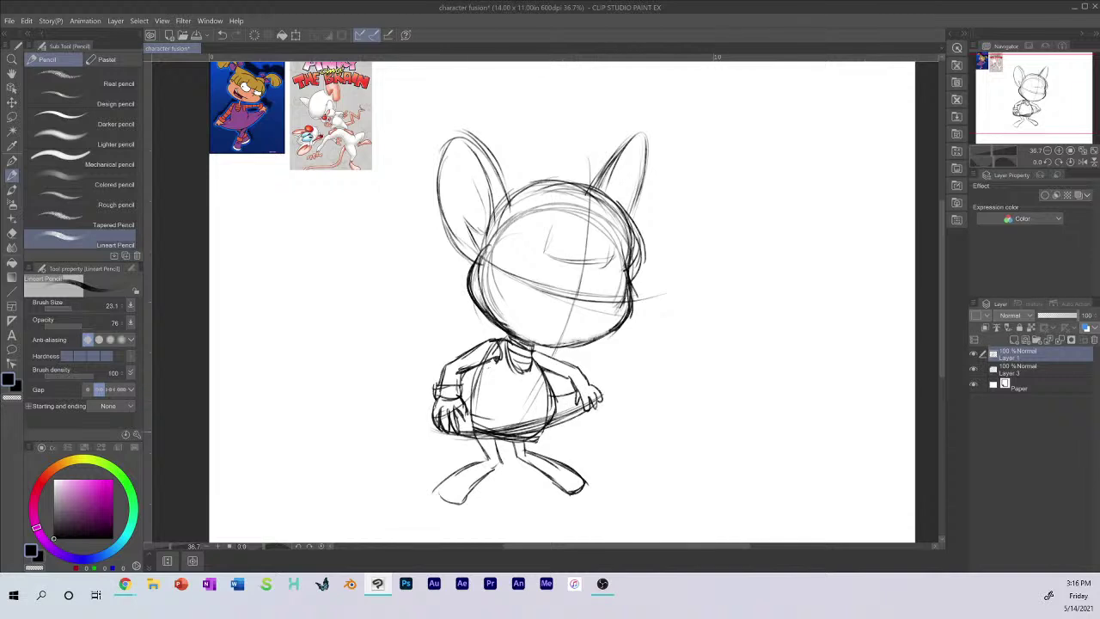
Step: Erase both arms, both hands and the outer parts of the sweeping hem
{"action": "left_click_drag", "start_coordinate": [444, 419], "coordinate": [452, 435]}
{"action": "mouse_move", "coordinate": [457, 416]}
{"action": "left_mouse_down"}
{"action": "mouse_move", "coordinate": [491, 431]}
{"action": "mouse_move", "coordinate": [532, 429]}
{"action": "left_mouse_up"}
{"action": "left_click_drag", "start_coordinate": [464, 414], "coordinate": [477, 411]}
{"action": "mouse_move", "coordinate": [545, 394]}
{"action": "left_mouse_down"}
{"action": "mouse_move", "coordinate": [580, 386]}
{"action": "mouse_move", "coordinate": [594, 421]}
{"action": "left_mouse_up"}
{"action": "left_click_drag", "start_coordinate": [517, 436], "coordinate": [590, 410]}
{"action": "mouse_move", "coordinate": [514, 433]}
{"action": "left_mouse_down"}
{"action": "mouse_move", "coordinate": [588, 401]}
{"action": "mouse_move", "coordinate": [569, 387]}
{"action": "mouse_move", "coordinate": [562, 424]}
{"action": "mouse_move", "coordinate": [587, 378]}
{"action": "mouse_move", "coordinate": [576, 366]}
{"action": "left_mouse_up"}
{"action": "mouse_move", "coordinate": [435, 430]}
{"action": "left_mouse_down"}
{"action": "mouse_move", "coordinate": [442, 375]}
{"action": "mouse_move", "coordinate": [450, 419]}
{"action": "mouse_move", "coordinate": [457, 378]}
{"action": "mouse_move", "coordinate": [473, 438]}
{"action": "left_mouse_up"}
{"action": "left_click_drag", "start_coordinate": [447, 391], "coordinate": [471, 349]}
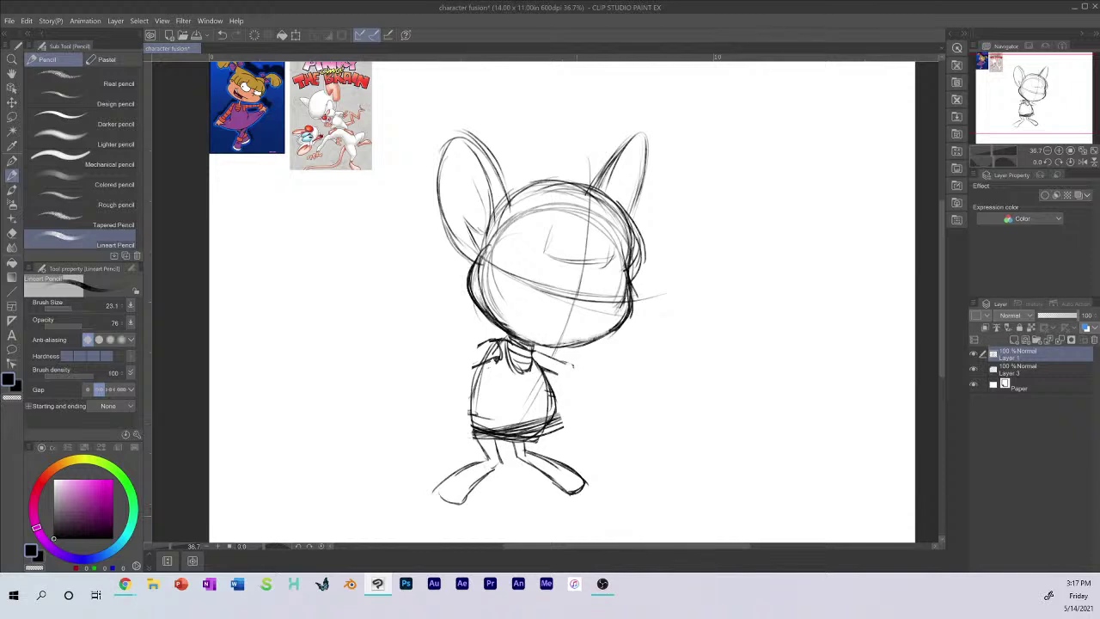
Step: Clear the remaining hem band at the hips and darken the torso's sides and bottom edge
{"action": "mouse_move", "coordinate": [499, 423]}
{"action": "left_mouse_down"}
{"action": "mouse_move", "coordinate": [524, 426]}
{"action": "mouse_move", "coordinate": [495, 434]}
{"action": "mouse_move", "coordinate": [537, 425]}
{"action": "mouse_move", "coordinate": [535, 434]}
{"action": "left_mouse_up"}
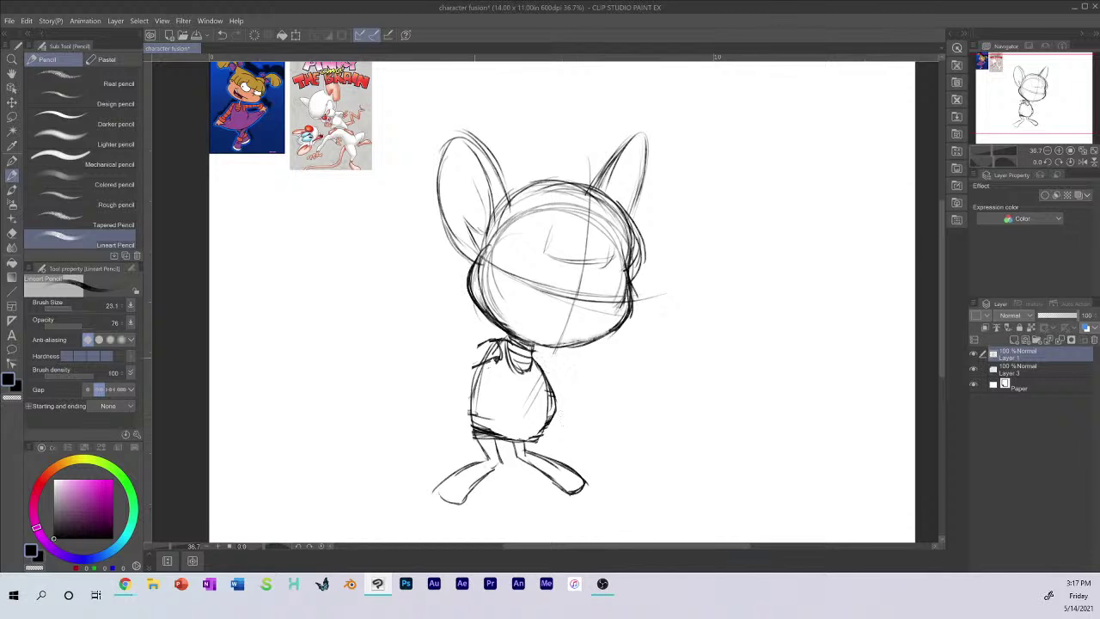
{"action": "mouse_move", "coordinate": [486, 343]}
{"action": "left_mouse_down"}
{"action": "mouse_move", "coordinate": [473, 439]}
{"action": "mouse_move", "coordinate": [520, 446]}
{"action": "left_mouse_up"}
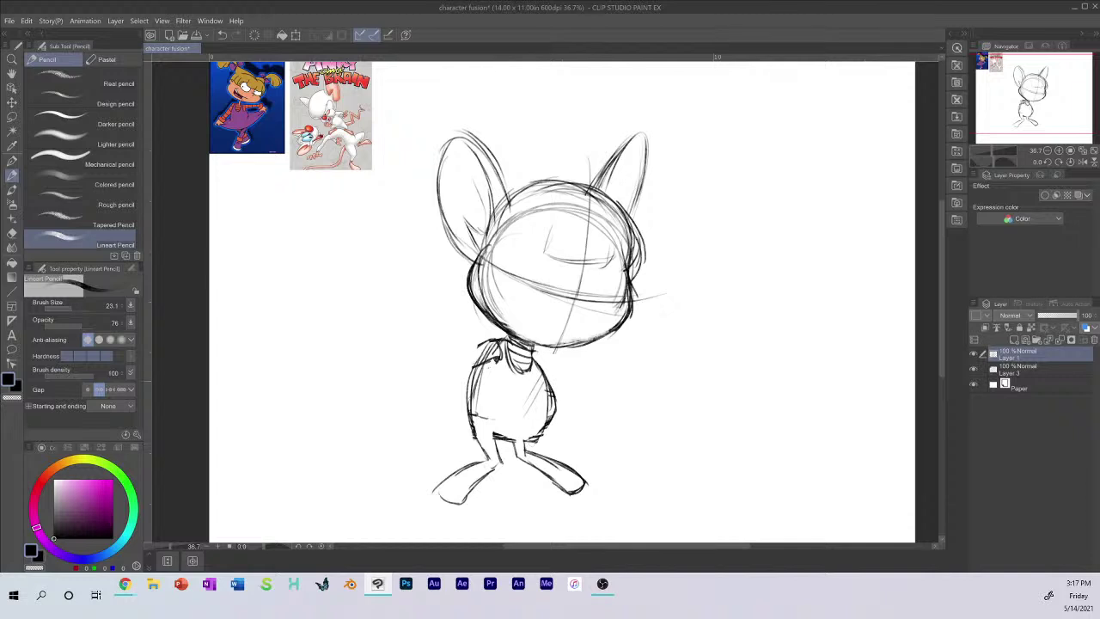
{"action": "mouse_move", "coordinate": [547, 378]}
{"action": "left_mouse_down"}
{"action": "mouse_move", "coordinate": [541, 437]}
{"action": "mouse_move", "coordinate": [497, 435]}
{"action": "left_mouse_up"}
{"action": "left_click_drag", "start_coordinate": [488, 432], "coordinate": [508, 437]}
Step: Draw a wide dress hem curving across the hips, with flared fabric raised on both sides of the torso
{"action": "mouse_move", "coordinate": [429, 393]}
{"action": "left_mouse_down"}
{"action": "mouse_move", "coordinate": [589, 439]}
{"action": "mouse_move", "coordinate": [526, 445]}
{"action": "mouse_move", "coordinate": [590, 445]}
{"action": "left_mouse_up"}
{"action": "left_click_drag", "start_coordinate": [504, 443], "coordinate": [601, 435]}
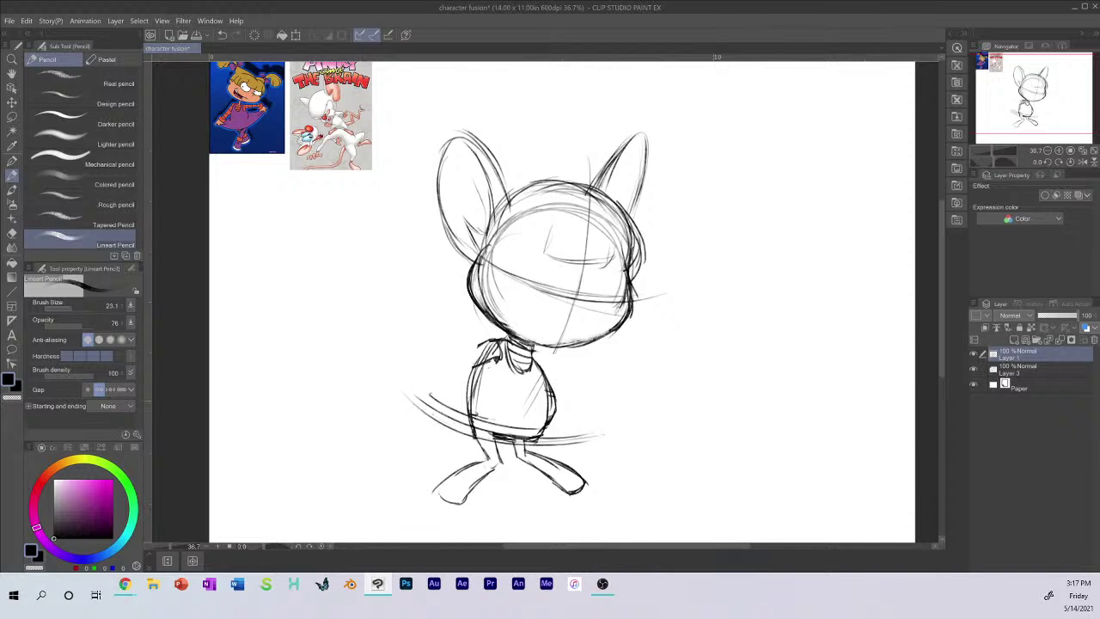
{"action": "mouse_move", "coordinate": [429, 406]}
{"action": "left_mouse_down"}
{"action": "mouse_move", "coordinate": [473, 436]}
{"action": "mouse_move", "coordinate": [437, 391]}
{"action": "mouse_move", "coordinate": [467, 430]}
{"action": "left_mouse_up"}
{"action": "mouse_move", "coordinate": [424, 379]}
{"action": "left_mouse_down"}
{"action": "mouse_move", "coordinate": [448, 429]}
{"action": "mouse_move", "coordinate": [507, 444]}
{"action": "mouse_move", "coordinate": [571, 442]}
{"action": "mouse_move", "coordinate": [612, 423]}
{"action": "mouse_move", "coordinate": [456, 398]}
{"action": "left_mouse_up"}
{"action": "left_click_drag", "start_coordinate": [475, 368], "coordinate": [466, 404]}
{"action": "left_click_drag", "start_coordinate": [442, 386], "coordinate": [468, 397]}
{"action": "mouse_move", "coordinate": [550, 411]}
{"action": "left_mouse_down"}
{"action": "mouse_move", "coordinate": [605, 411]}
{"action": "mouse_move", "coordinate": [587, 437]}
{"action": "mouse_move", "coordinate": [533, 443]}
{"action": "left_mouse_up"}
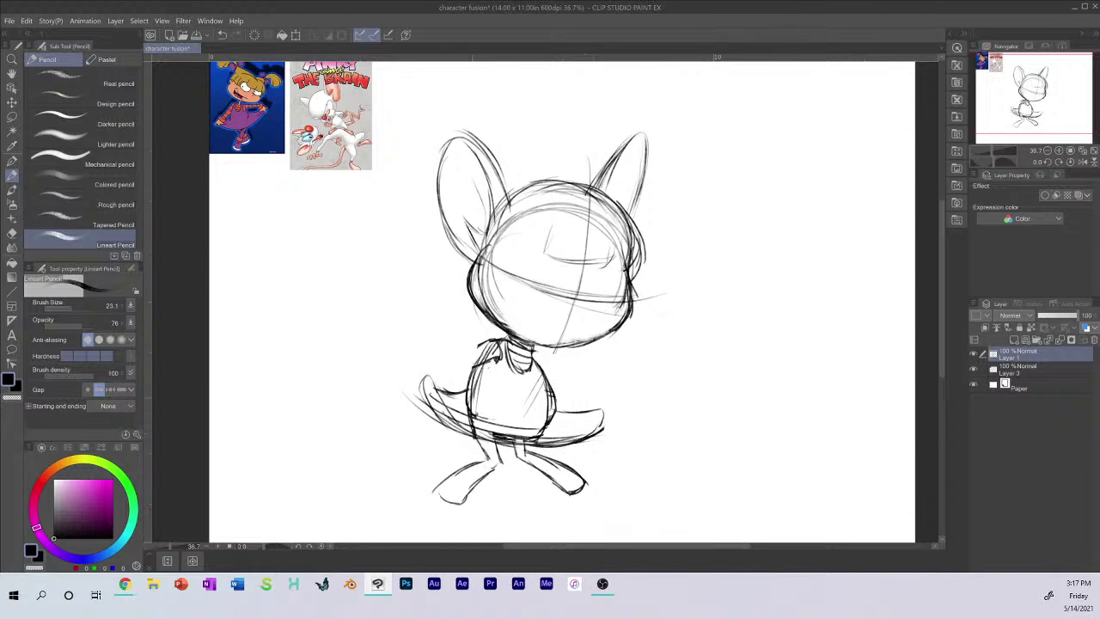
Step: Clear the torso lines overlapping the skirt and shape the ends of the folds on both sides
{"action": "mouse_move", "coordinate": [471, 404]}
{"action": "left_mouse_down"}
{"action": "mouse_move", "coordinate": [486, 428]}
{"action": "mouse_move", "coordinate": [546, 435]}
{"action": "mouse_move", "coordinate": [465, 407]}
{"action": "mouse_move", "coordinate": [476, 423]}
{"action": "left_mouse_up"}
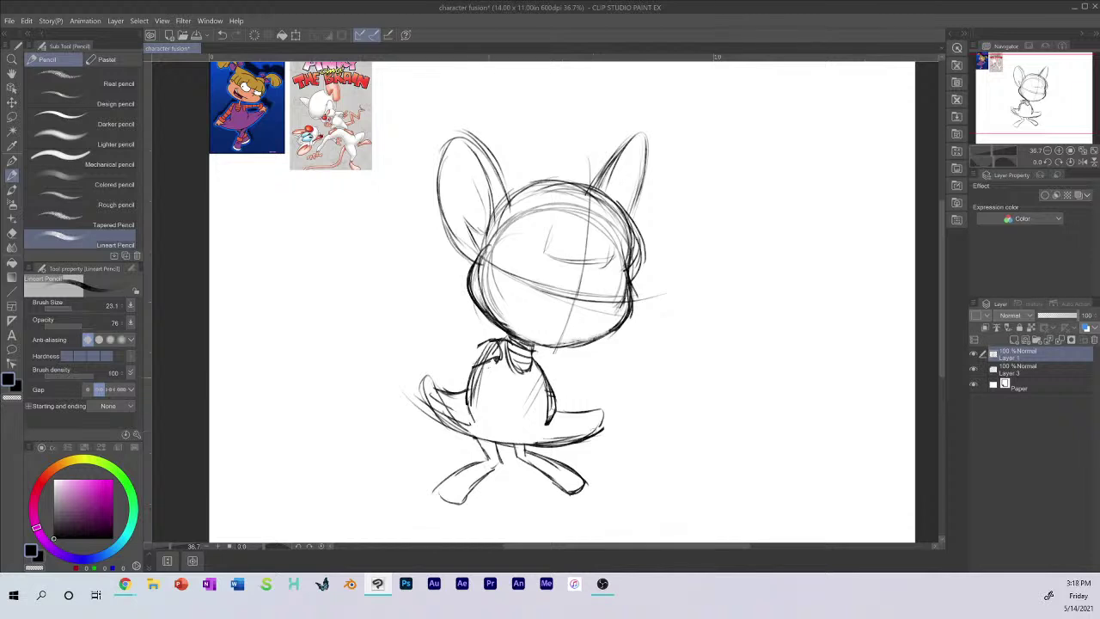
{"action": "left_click_drag", "start_coordinate": [549, 411], "coordinate": [549, 429]}
{"action": "left_click_drag", "start_coordinate": [467, 404], "coordinate": [473, 419]}
Step: Draw both bent arms reaching outward from the shoulders, with hands gripping the raised ends of the skirt
{"action": "mouse_move", "coordinate": [423, 367]}
{"action": "left_mouse_down"}
{"action": "mouse_move", "coordinate": [421, 392]}
{"action": "mouse_move", "coordinate": [446, 395]}
{"action": "left_mouse_up"}
{"action": "mouse_move", "coordinate": [495, 341]}
{"action": "left_mouse_down"}
{"action": "mouse_move", "coordinate": [446, 342]}
{"action": "mouse_move", "coordinate": [425, 374]}
{"action": "left_mouse_up"}
{"action": "mouse_move", "coordinate": [495, 337]}
{"action": "left_mouse_down"}
{"action": "mouse_move", "coordinate": [444, 337]}
{"action": "mouse_move", "coordinate": [422, 366]}
{"action": "mouse_move", "coordinate": [446, 378]}
{"action": "left_mouse_up"}
{"action": "mouse_move", "coordinate": [442, 363]}
{"action": "left_mouse_down"}
{"action": "mouse_move", "coordinate": [493, 352]}
{"action": "mouse_move", "coordinate": [458, 344]}
{"action": "left_mouse_up"}
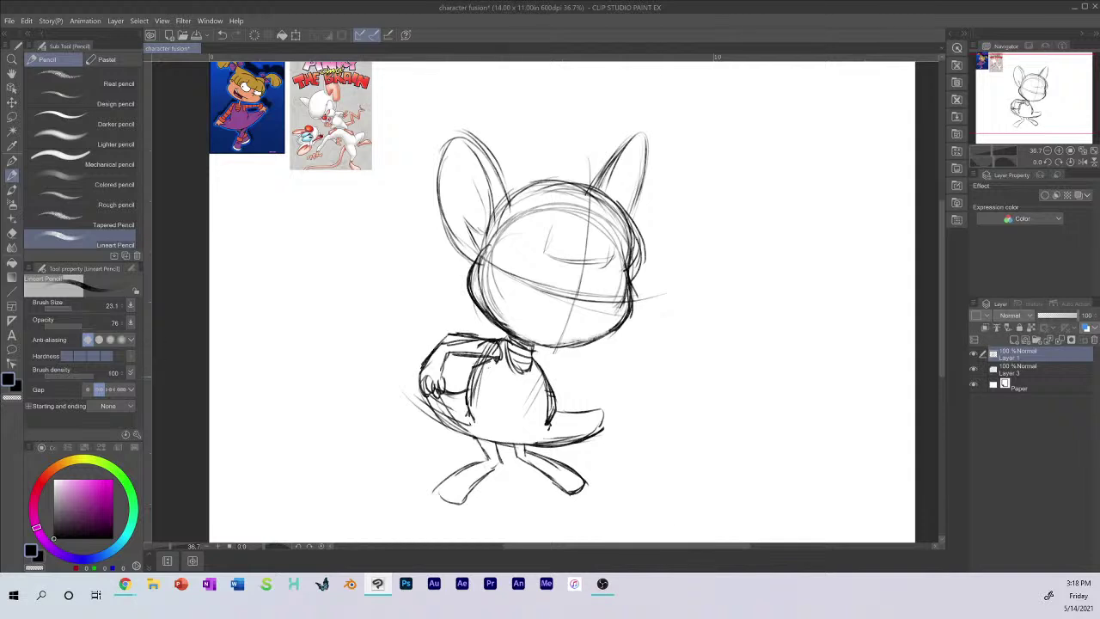
{"action": "mouse_move", "coordinate": [534, 353]}
{"action": "left_mouse_down"}
{"action": "mouse_move", "coordinate": [576, 371]}
{"action": "mouse_move", "coordinate": [598, 401]}
{"action": "mouse_move", "coordinate": [603, 425]}
{"action": "mouse_move", "coordinate": [590, 424]}
{"action": "mouse_move", "coordinate": [607, 416]}
{"action": "mouse_move", "coordinate": [576, 385]}
{"action": "mouse_move", "coordinate": [595, 435]}
{"action": "mouse_move", "coordinate": [600, 425]}
{"action": "left_mouse_up"}
{"action": "left_click_drag", "start_coordinate": [594, 416], "coordinate": [603, 438]}
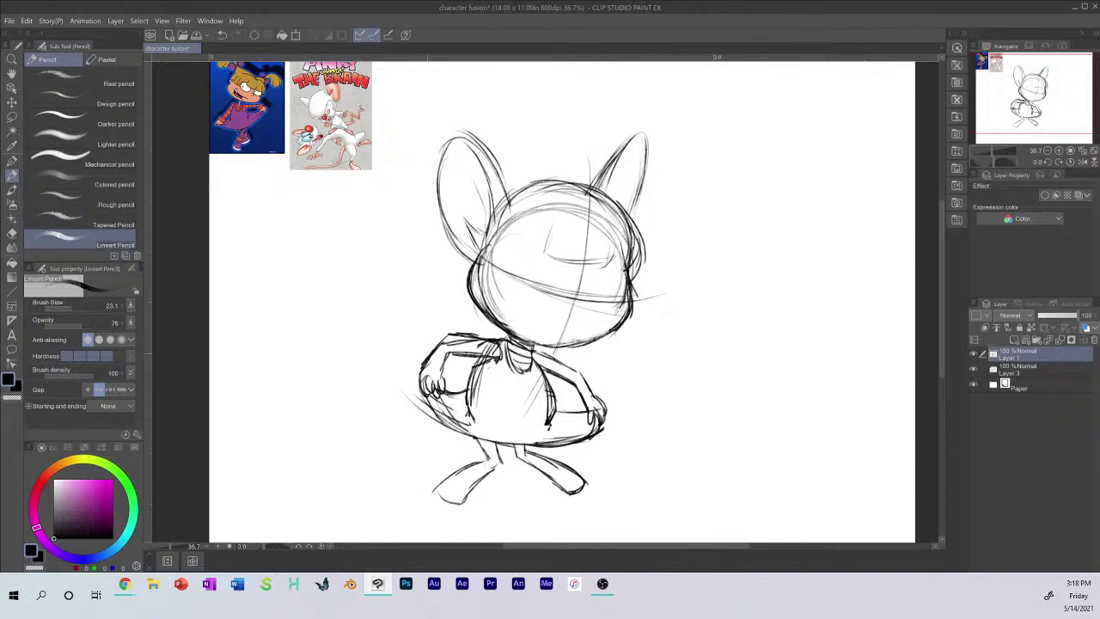
Step: Add sleeve cuffs at both wrists and darken the outlines of the sleeves
{"action": "left_click_drag", "start_coordinate": [418, 352], "coordinate": [425, 370]}
{"action": "mouse_move", "coordinate": [421, 369]}
{"action": "left_mouse_down"}
{"action": "mouse_move", "coordinate": [447, 382]}
{"action": "mouse_move", "coordinate": [447, 337]}
{"action": "mouse_move", "coordinate": [486, 335]}
{"action": "mouse_move", "coordinate": [450, 353]}
{"action": "mouse_move", "coordinate": [497, 352]}
{"action": "left_mouse_up"}
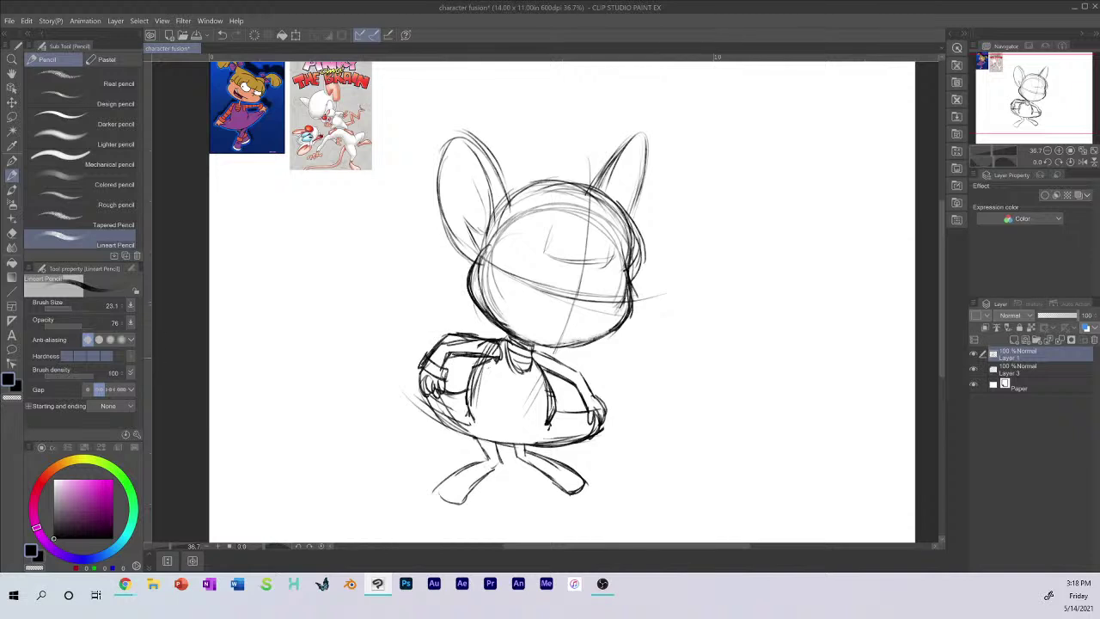
{"action": "left_click_drag", "start_coordinate": [576, 383], "coordinate": [600, 408]}
{"action": "left_click_drag", "start_coordinate": [537, 369], "coordinate": [583, 388]}
{"action": "left_click_drag", "start_coordinate": [570, 381], "coordinate": [578, 397]}
{"action": "mouse_move", "coordinate": [531, 350]}
{"action": "left_mouse_down"}
{"action": "mouse_move", "coordinate": [588, 373]}
{"action": "mouse_move", "coordinate": [590, 387]}
{"action": "left_mouse_up"}
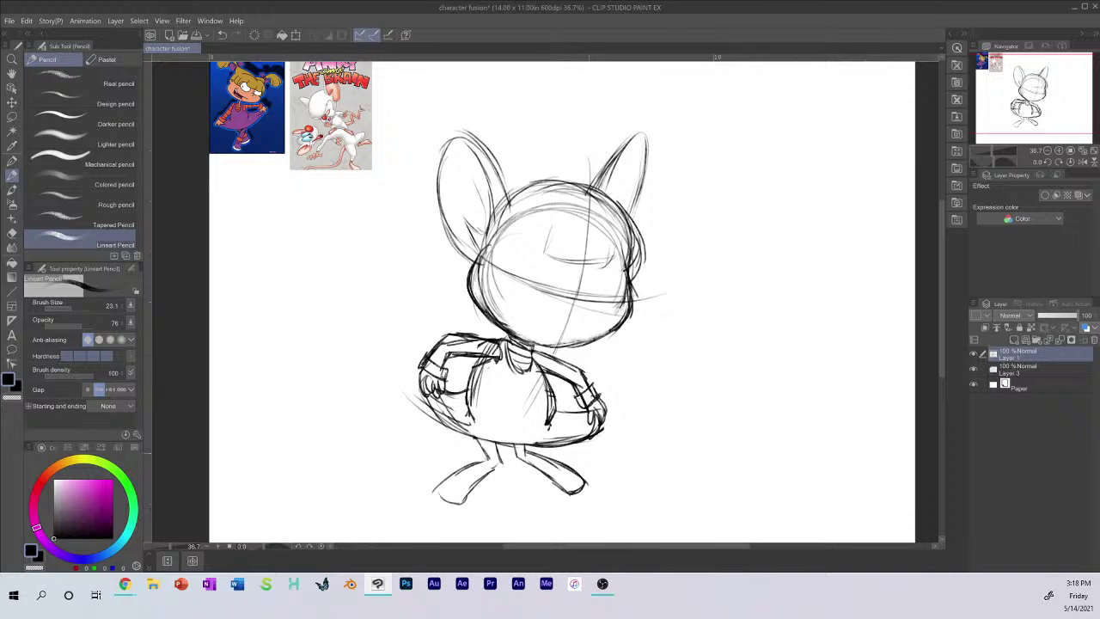
Step: Darken the dress hem, the side lines of the torso and the skirt's upper edge on the right
{"action": "mouse_move", "coordinate": [426, 400]}
{"action": "left_mouse_down"}
{"action": "mouse_move", "coordinate": [514, 447]}
{"action": "mouse_move", "coordinate": [591, 433]}
{"action": "left_mouse_up"}
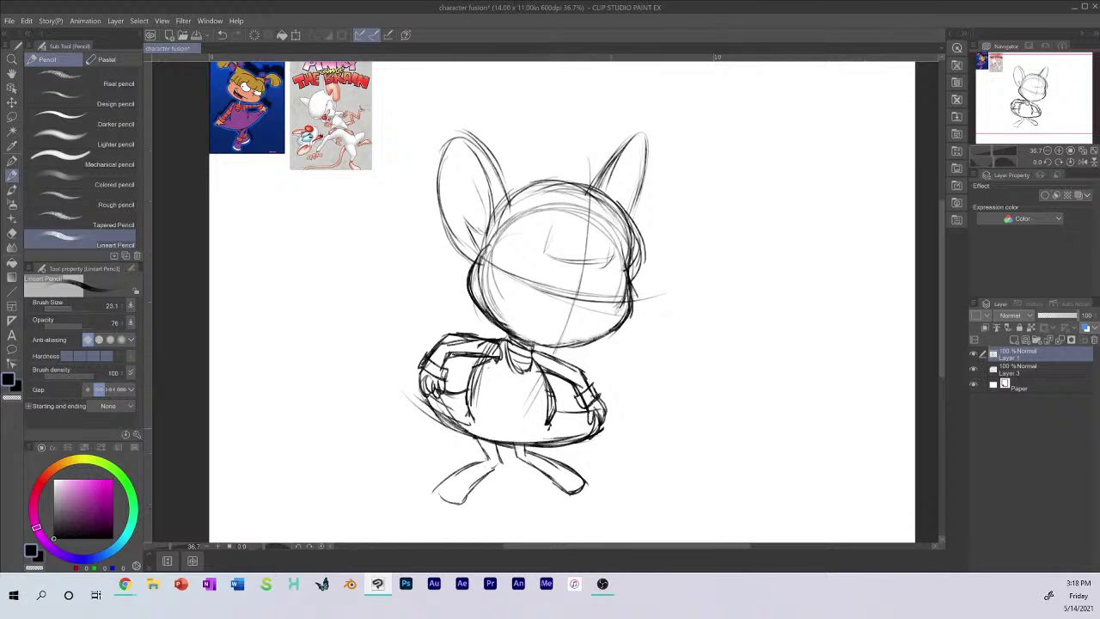
{"action": "left_click_drag", "start_coordinate": [474, 370], "coordinate": [468, 416]}
{"action": "left_click_drag", "start_coordinate": [543, 375], "coordinate": [549, 426]}
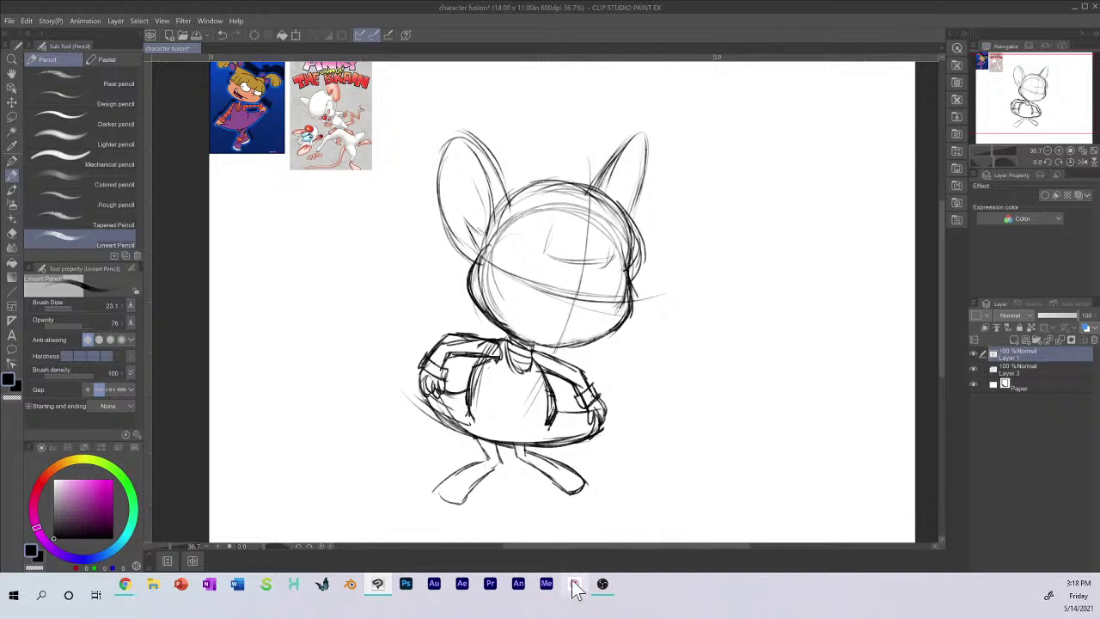
{"action": "left_click_drag", "start_coordinate": [555, 411], "coordinate": [588, 411]}
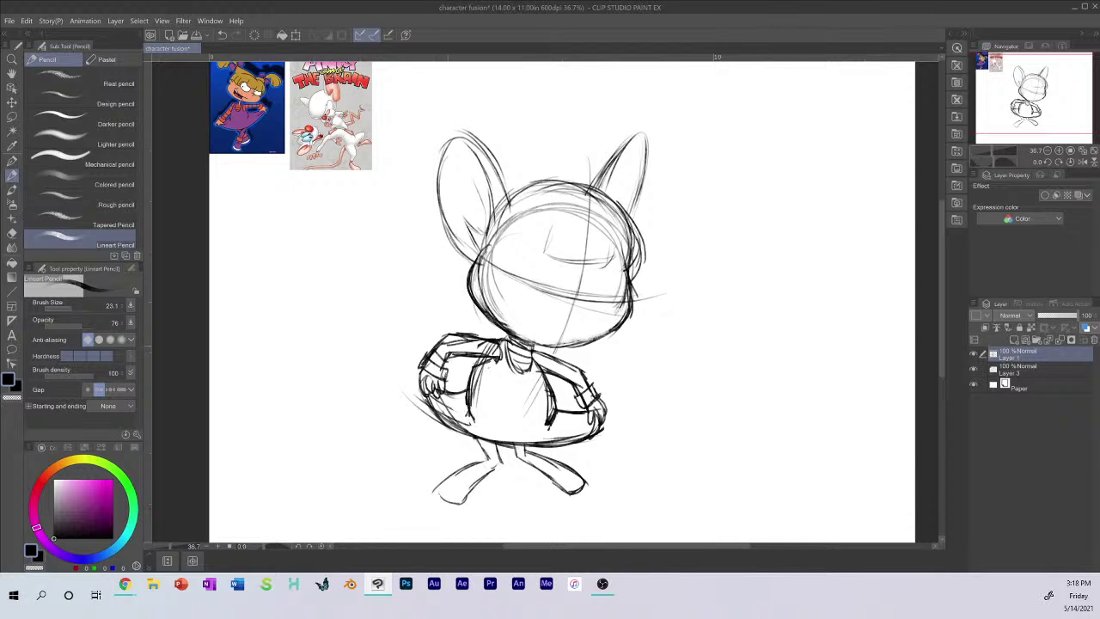
Step: Add stripes across both sleeves and rework the fold lines along both sides of the dress
{"action": "mouse_move", "coordinate": [449, 341]}
{"action": "left_mouse_down"}
{"action": "mouse_move", "coordinate": [442, 353]}
{"action": "mouse_move", "coordinate": [491, 353]}
{"action": "mouse_move", "coordinate": [578, 381]}
{"action": "left_mouse_up"}
{"action": "left_click_drag", "start_coordinate": [471, 421], "coordinate": [471, 398]}
{"action": "left_click_drag", "start_coordinate": [547, 428], "coordinate": [557, 409]}
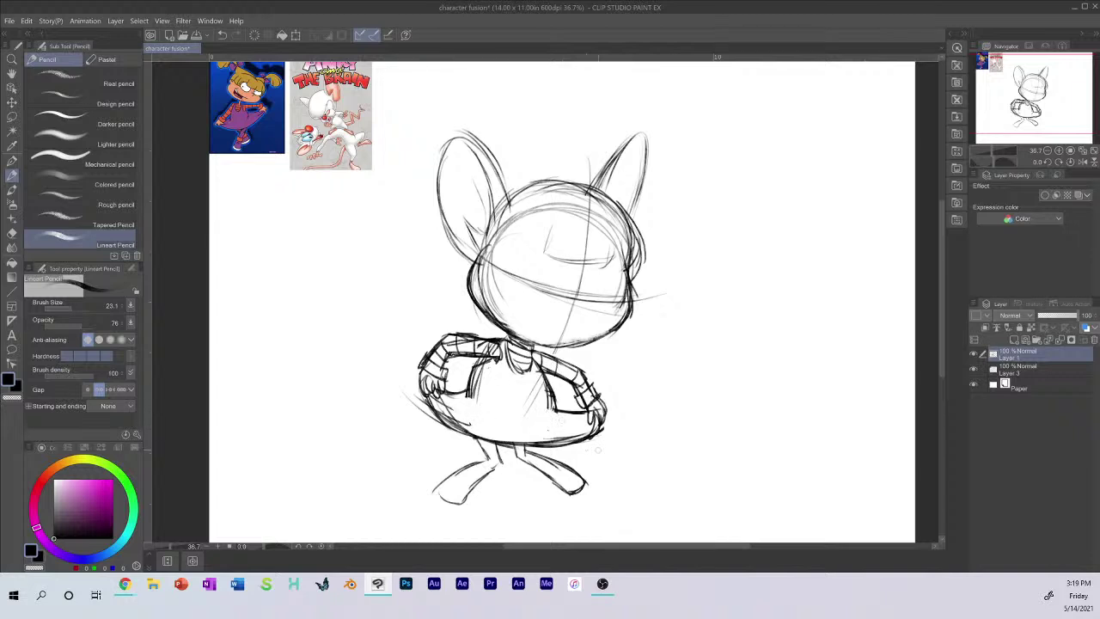
{"action": "left_click_drag", "start_coordinate": [467, 373], "coordinate": [469, 409]}
{"action": "left_click_drag", "start_coordinate": [550, 387], "coordinate": [548, 429]}
Step: Draw toes on both feet and darken the short legs beneath the dress hem
{"action": "mouse_move", "coordinate": [452, 486]}
{"action": "left_mouse_down"}
{"action": "mouse_move", "coordinate": [471, 506]}
{"action": "mouse_move", "coordinate": [435, 499]}
{"action": "left_mouse_up"}
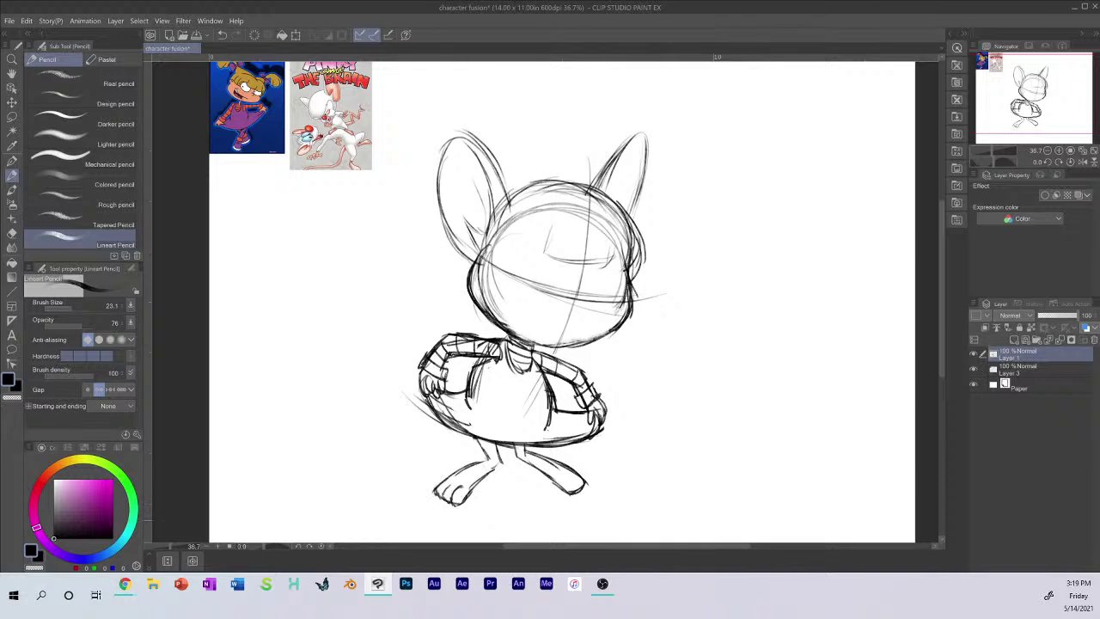
{"action": "left_click_drag", "start_coordinate": [559, 485], "coordinate": [576, 490]}
{"action": "mouse_move", "coordinate": [483, 443]}
{"action": "left_mouse_down"}
{"action": "mouse_move", "coordinate": [478, 459]}
{"action": "mouse_move", "coordinate": [517, 459]}
{"action": "left_mouse_up"}
Step: Draw a zigzag mouse tail emerging from behind the left arm and rising beside the body
{"action": "left_click_drag", "start_coordinate": [464, 380], "coordinate": [460, 394]}
{"action": "mouse_move", "coordinate": [466, 361]}
{"action": "left_mouse_down"}
{"action": "mouse_move", "coordinate": [440, 384]}
{"action": "mouse_move", "coordinate": [409, 306]}
{"action": "mouse_move", "coordinate": [370, 297]}
{"action": "mouse_move", "coordinate": [353, 275]}
{"action": "mouse_move", "coordinate": [344, 351]}
{"action": "left_mouse_up"}
{"action": "mouse_move", "coordinate": [406, 322]}
{"action": "left_mouse_down"}
{"action": "mouse_move", "coordinate": [382, 398]}
{"action": "mouse_move", "coordinate": [443, 389]}
{"action": "mouse_move", "coordinate": [438, 370]}
{"action": "left_mouse_up"}
{"action": "left_click_drag", "start_coordinate": [466, 360], "coordinate": [461, 389]}
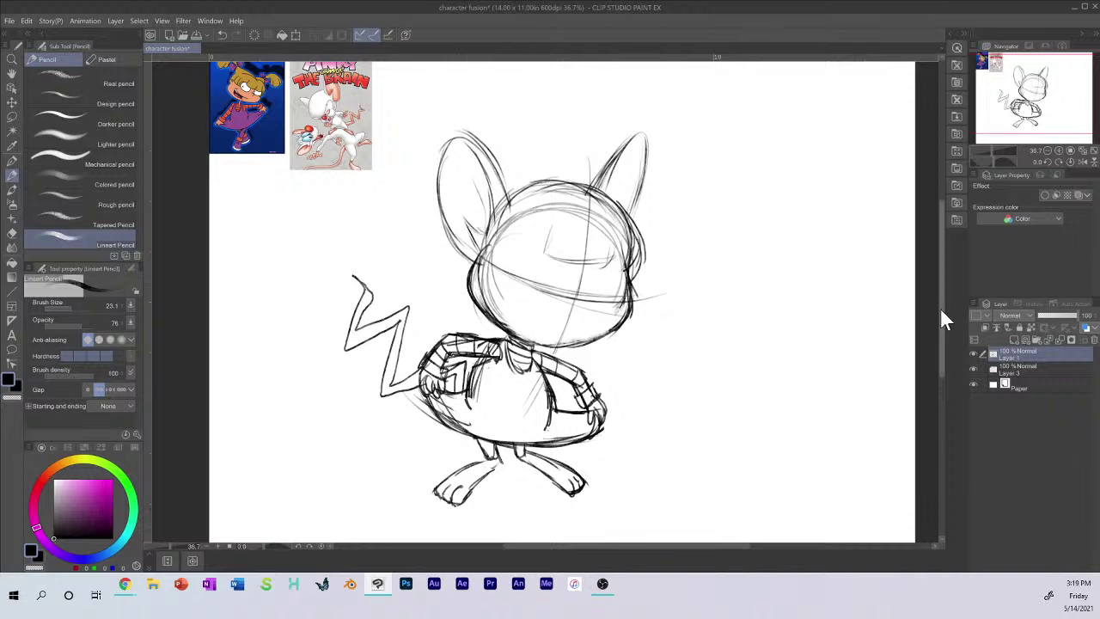
{"action": "scroll", "coordinate": [941, 316], "scroll_direction": "up", "scroll_amount": 2}
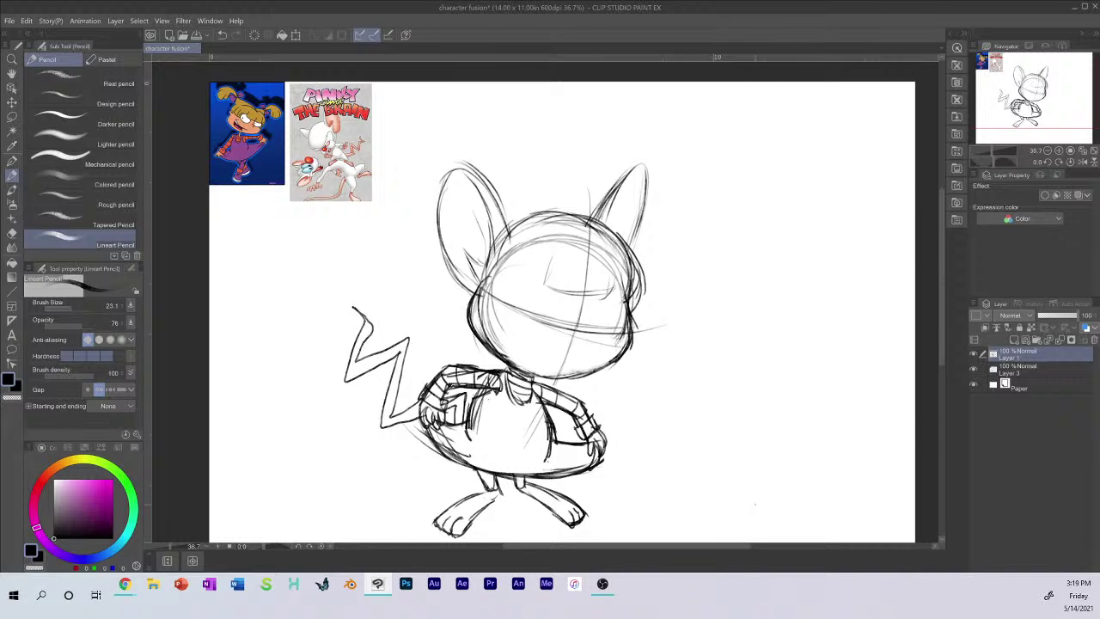
{"action": "mouse_move", "coordinate": [460, 367]}
{"action": "left_mouse_down"}
{"action": "mouse_move", "coordinate": [478, 370]}
{"action": "mouse_move", "coordinate": [471, 420]}
{"action": "left_mouse_up"}
Step: Draw two slanted, scowling eyes along the face's horizontal guideline
{"action": "mouse_move", "coordinate": [508, 288]}
{"action": "left_mouse_down"}
{"action": "mouse_move", "coordinate": [554, 312]}
{"action": "mouse_move", "coordinate": [511, 313]}
{"action": "mouse_move", "coordinate": [519, 320]}
{"action": "mouse_move", "coordinate": [557, 316]}
{"action": "left_mouse_up"}
{"action": "mouse_move", "coordinate": [541, 303]}
{"action": "left_mouse_down"}
{"action": "mouse_move", "coordinate": [556, 319]}
{"action": "mouse_move", "coordinate": [624, 303]}
{"action": "left_mouse_up"}
{"action": "mouse_move", "coordinate": [591, 322]}
{"action": "left_mouse_down"}
{"action": "mouse_move", "coordinate": [624, 316]}
{"action": "mouse_move", "coordinate": [602, 330]}
{"action": "mouse_move", "coordinate": [628, 308]}
{"action": "mouse_move", "coordinate": [618, 320]}
{"action": "left_mouse_up"}
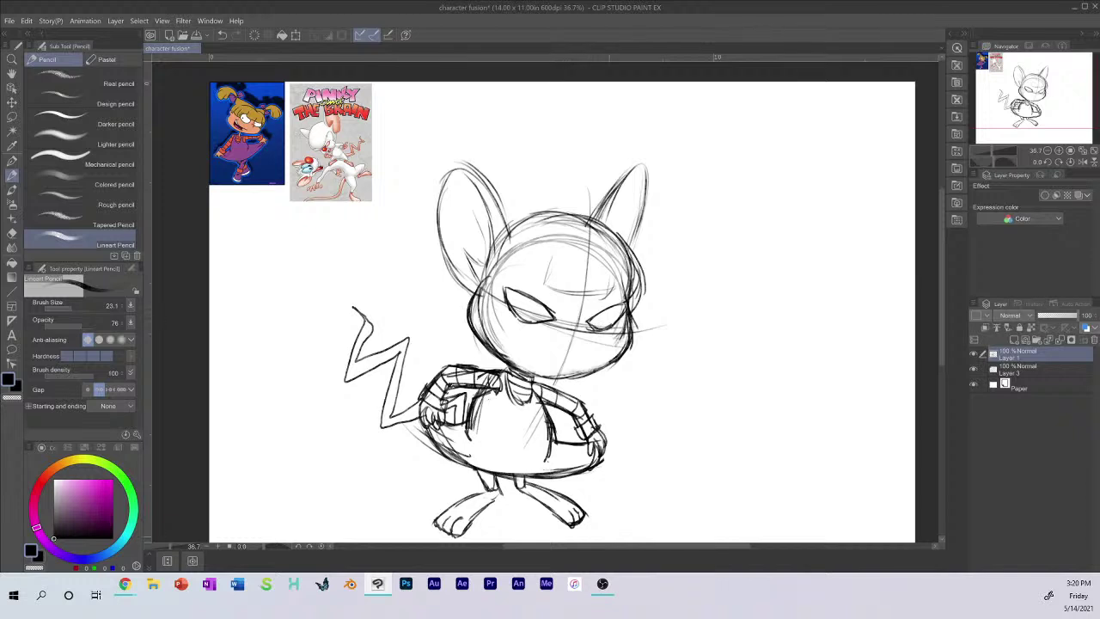
Step: Draw an open, smirking mouth with a lower lip line beneath the eyes, redoing the inner mouth line
{"action": "mouse_move", "coordinate": [508, 333]}
{"action": "left_mouse_down"}
{"action": "mouse_move", "coordinate": [543, 356]}
{"action": "mouse_move", "coordinate": [579, 359]}
{"action": "left_mouse_up"}
{"action": "mouse_move", "coordinate": [513, 333]}
{"action": "left_mouse_down"}
{"action": "mouse_move", "coordinate": [527, 356]}
{"action": "mouse_move", "coordinate": [561, 359]}
{"action": "mouse_move", "coordinate": [542, 362]}
{"action": "left_mouse_up"}
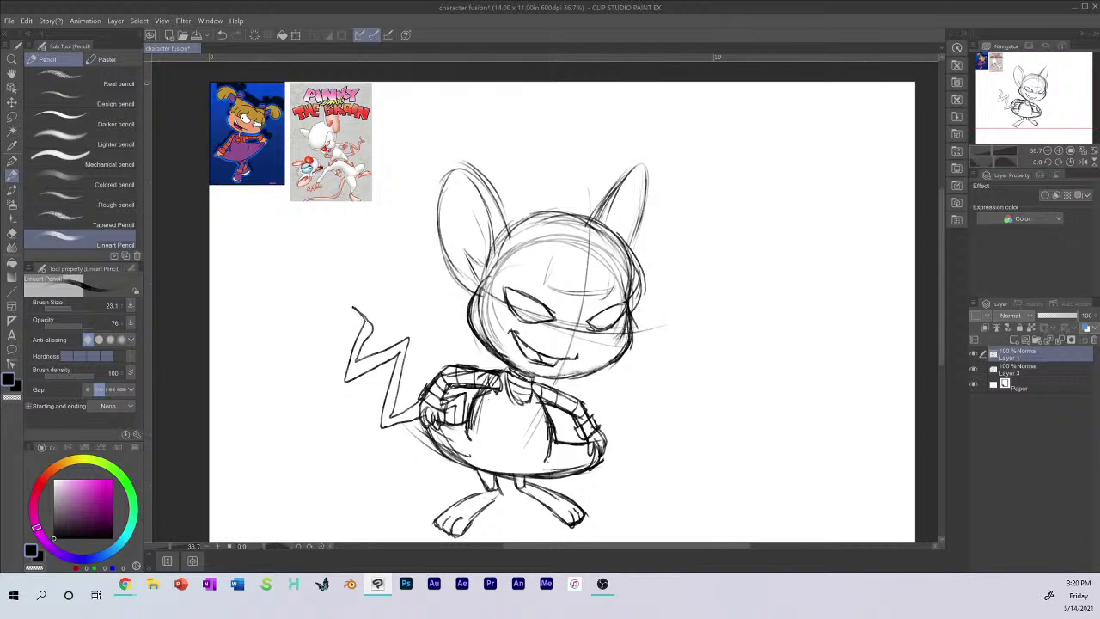
{"action": "key", "text": "ctrl+z"}
{"action": "left_click_drag", "start_coordinate": [517, 337], "coordinate": [540, 357]}
{"action": "left_click_drag", "start_coordinate": [555, 367], "coordinate": [566, 362]}
Step: Draw blunt bangs across the forehead with darkened side edges and a few strand lines
{"action": "mouse_move", "coordinate": [551, 257]}
{"action": "left_mouse_down"}
{"action": "mouse_move", "coordinate": [540, 288]}
{"action": "mouse_move", "coordinate": [594, 300]}
{"action": "left_mouse_up"}
{"action": "left_click_drag", "start_coordinate": [611, 263], "coordinate": [613, 298]}
{"action": "left_click_drag", "start_coordinate": [591, 300], "coordinate": [614, 299]}
{"action": "mouse_move", "coordinate": [560, 258]}
{"action": "left_mouse_down"}
{"action": "mouse_move", "coordinate": [542, 294]}
{"action": "mouse_move", "coordinate": [607, 301]}
{"action": "left_mouse_up"}
{"action": "left_click_drag", "start_coordinate": [614, 265], "coordinate": [607, 299]}
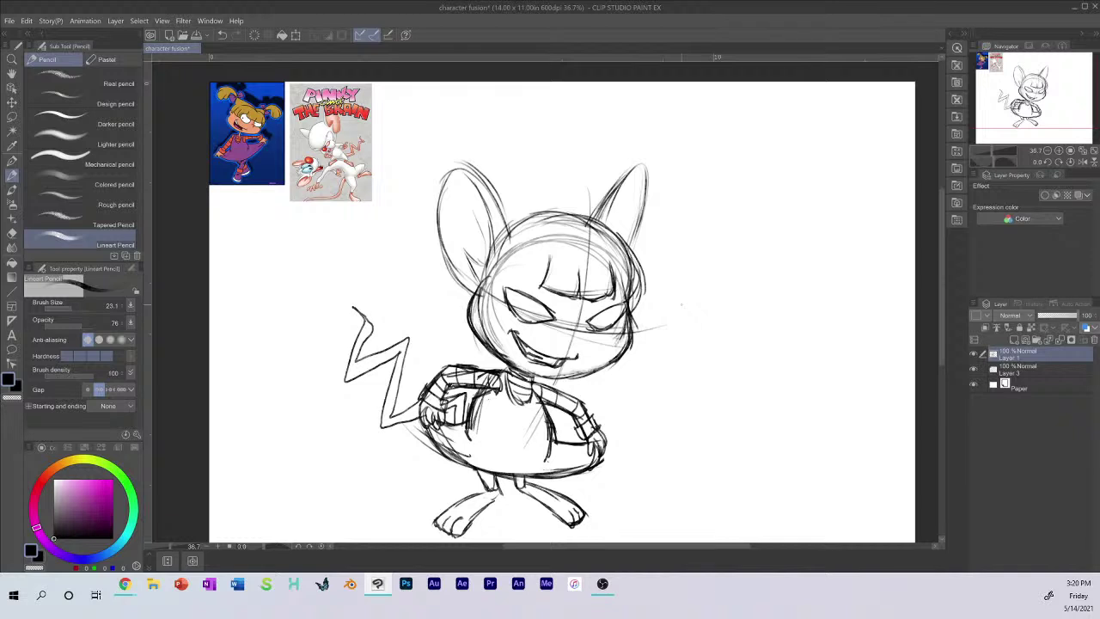
Step: Draw the hair along the left side of the head, from beside the bangs to the base of the ear
{"action": "left_click_drag", "start_coordinate": [504, 237], "coordinate": [475, 285]}
{"action": "left_click_drag", "start_coordinate": [502, 239], "coordinate": [478, 290]}
{"action": "left_click_drag", "start_coordinate": [519, 218], "coordinate": [479, 289]}
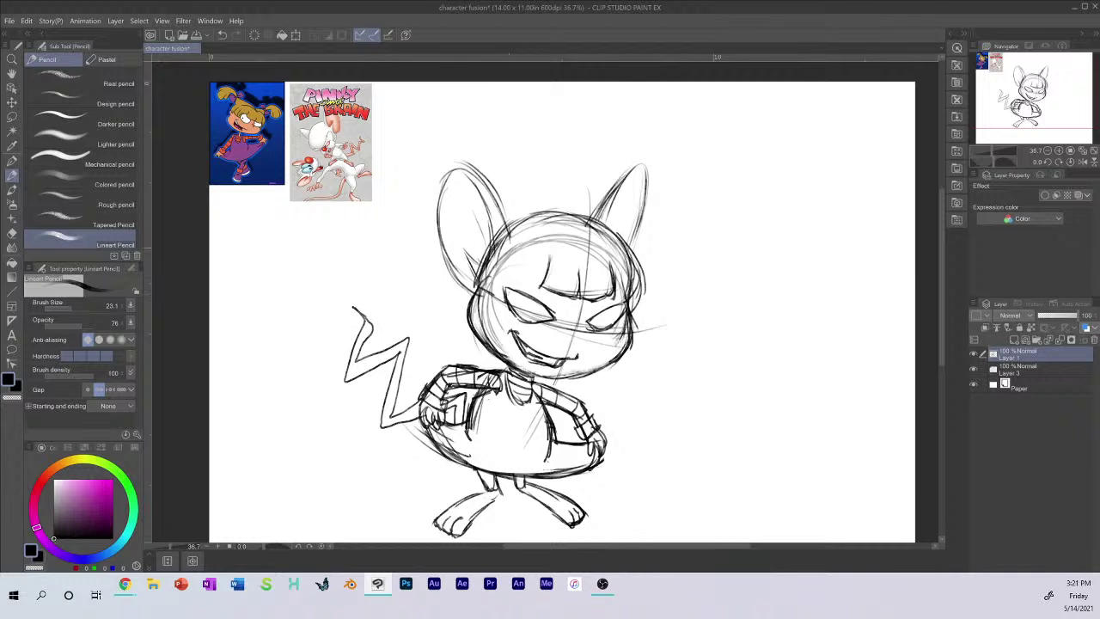
{"action": "left_click_drag", "start_coordinate": [490, 249], "coordinate": [475, 287]}
{"action": "mouse_move", "coordinate": [550, 256]}
{"action": "left_mouse_down"}
{"action": "mouse_move", "coordinate": [510, 294]}
{"action": "mouse_move", "coordinate": [494, 291]}
{"action": "left_mouse_up"}
{"action": "mouse_move", "coordinate": [503, 225]}
{"action": "left_mouse_down"}
{"action": "mouse_move", "coordinate": [478, 279]}
{"action": "mouse_move", "coordinate": [516, 291]}
{"action": "left_mouse_up"}
{"action": "left_click_drag", "start_coordinate": [493, 251], "coordinate": [483, 292]}
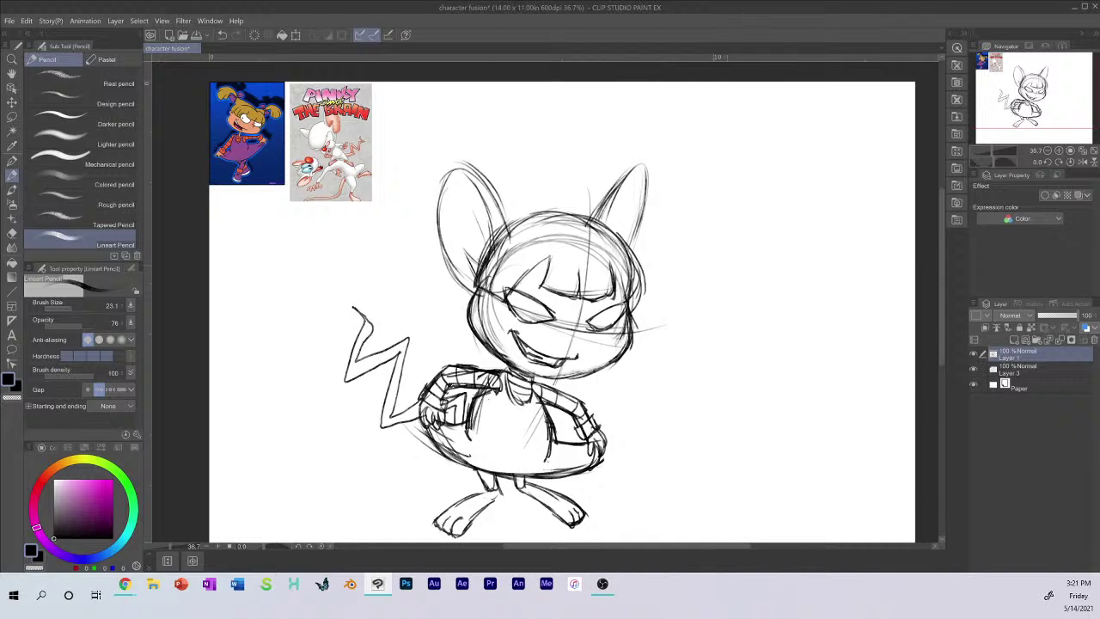
Step: Draw the hair down the right side of the head beside the eye and darken its outer edge
{"action": "left_click_drag", "start_coordinate": [612, 266], "coordinate": [626, 315]}
{"action": "mouse_move", "coordinate": [641, 246]}
{"action": "left_mouse_down"}
{"action": "mouse_move", "coordinate": [629, 271]}
{"action": "mouse_move", "coordinate": [641, 300]}
{"action": "left_mouse_up"}
{"action": "left_click_drag", "start_coordinate": [646, 297], "coordinate": [626, 318]}
{"action": "left_click_drag", "start_coordinate": [634, 277], "coordinate": [631, 287]}
{"action": "left_click_drag", "start_coordinate": [641, 286], "coordinate": [636, 314]}
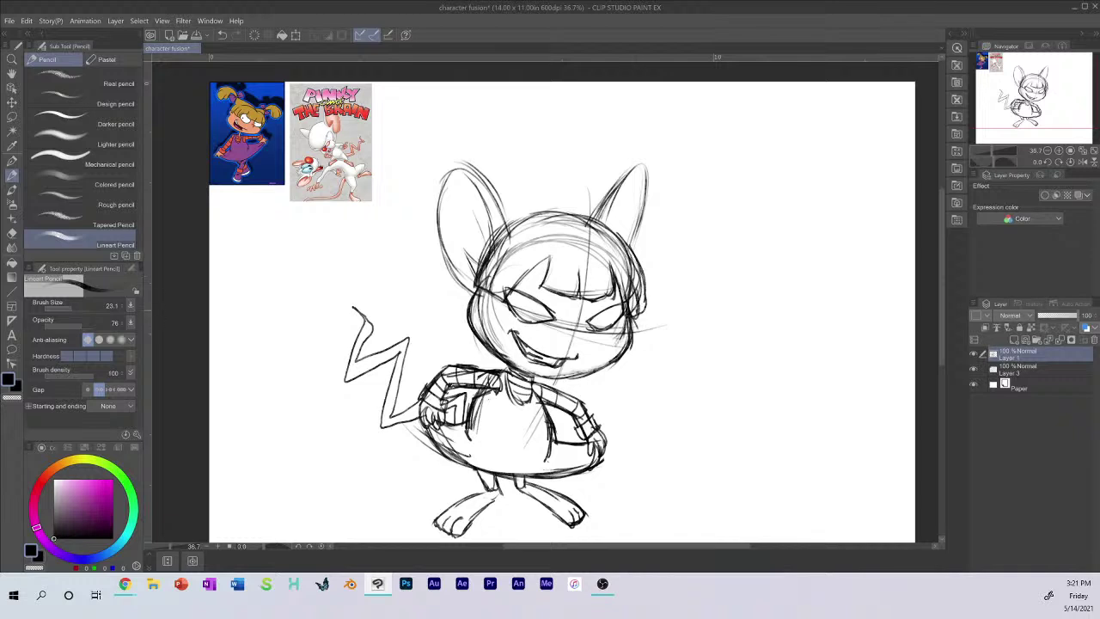
{"action": "left_click_drag", "start_coordinate": [646, 270], "coordinate": [642, 307]}
Step: Add eyelashes at the outer corners of both eyes, then pupils and a small nose
{"action": "left_click_drag", "start_coordinate": [521, 286], "coordinate": [511, 294]}
{"action": "left_click_drag", "start_coordinate": [511, 270], "coordinate": [500, 292]}
{"action": "left_click_drag", "start_coordinate": [507, 290], "coordinate": [497, 296]}
{"action": "left_click_drag", "start_coordinate": [511, 279], "coordinate": [504, 288]}
{"action": "mouse_move", "coordinate": [624, 299]}
{"action": "left_mouse_down"}
{"action": "mouse_move", "coordinate": [617, 308]}
{"action": "mouse_move", "coordinate": [631, 314]}
{"action": "left_mouse_up"}
{"action": "mouse_move", "coordinate": [572, 331]}
{"action": "left_mouse_down"}
{"action": "mouse_move", "coordinate": [574, 342]}
{"action": "mouse_move", "coordinate": [581, 327]}
{"action": "mouse_move", "coordinate": [576, 342]}
{"action": "mouse_move", "coordinate": [578, 326]}
{"action": "mouse_move", "coordinate": [587, 345]}
{"action": "left_mouse_up"}
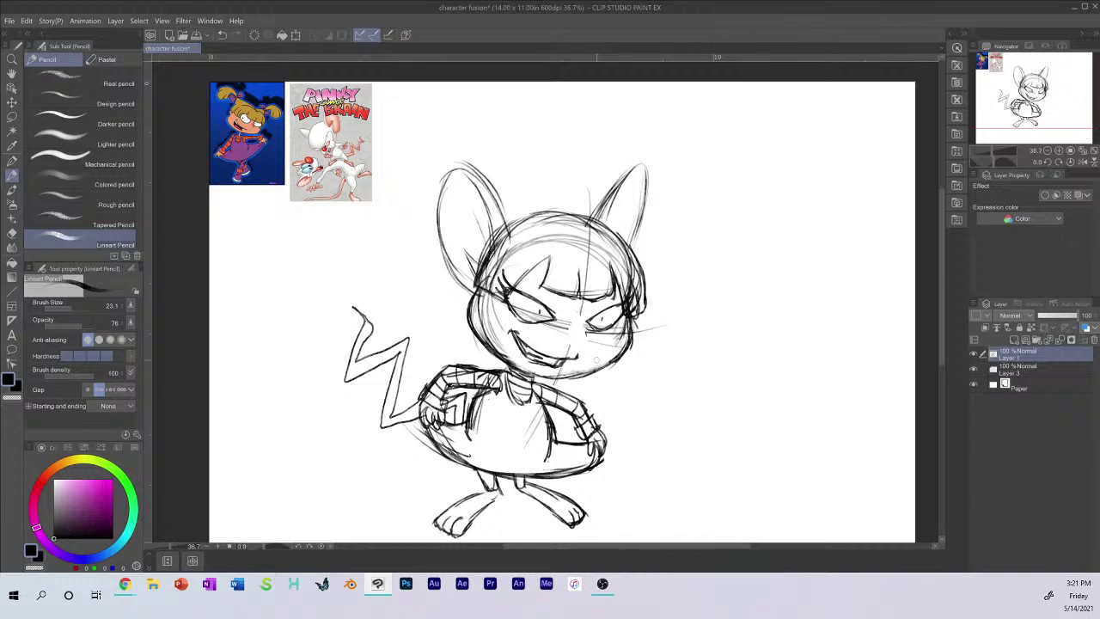
Step: Draw a rounded nose tip at the center of the face, between the eyes and the grin
{"action": "mouse_move", "coordinate": [578, 314]}
{"action": "left_mouse_down"}
{"action": "mouse_move", "coordinate": [587, 336]}
{"action": "mouse_move", "coordinate": [578, 333]}
{"action": "left_mouse_up"}
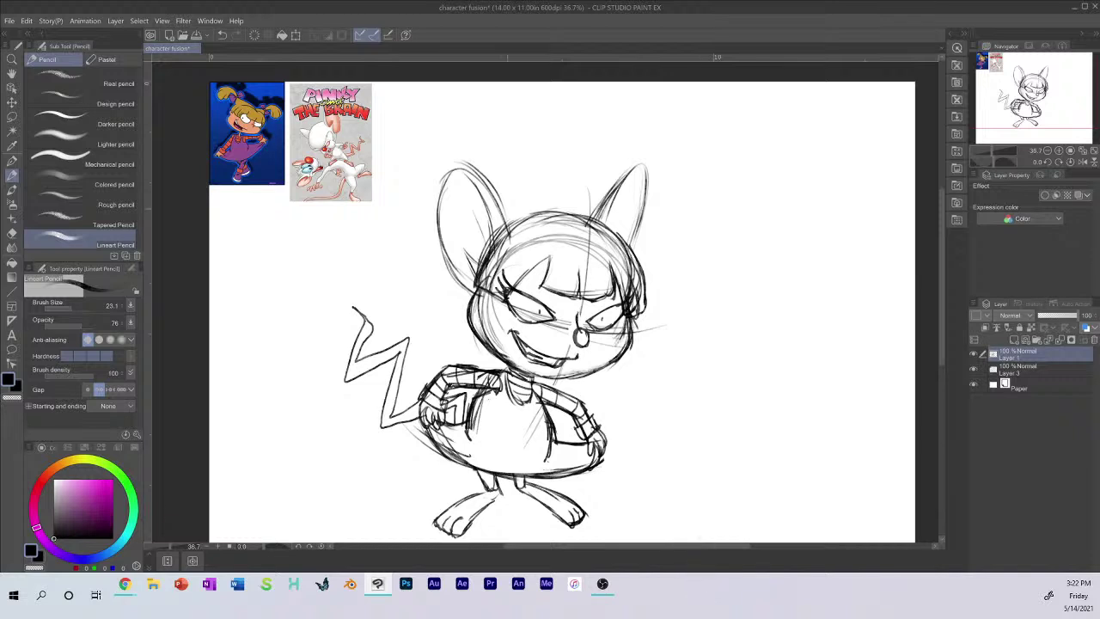
{"action": "left_click", "coordinate": [575, 583]}
{"action": "left_click_drag", "start_coordinate": [528, 194], "coordinate": [534, 213]}
{"action": "mouse_move", "coordinate": [517, 196]}
{"action": "left_mouse_down"}
{"action": "mouse_move", "coordinate": [525, 191]}
{"action": "mouse_move", "coordinate": [530, 218]}
{"action": "mouse_move", "coordinate": [596, 196]}
{"action": "mouse_move", "coordinate": [593, 217]}
{"action": "mouse_move", "coordinate": [591, 196]}
{"action": "mouse_move", "coordinate": [471, 113]}
{"action": "mouse_move", "coordinate": [470, 144]}
{"action": "mouse_move", "coordinate": [496, 152]}
{"action": "mouse_move", "coordinate": [519, 198]}
{"action": "left_mouse_up"}
{"action": "mouse_move", "coordinate": [518, 126]}
{"action": "left_mouse_down"}
{"action": "mouse_move", "coordinate": [531, 191]}
{"action": "mouse_move", "coordinate": [521, 222]}
{"action": "left_mouse_up"}
{"action": "mouse_move", "coordinate": [497, 112]}
{"action": "left_mouse_down"}
{"action": "mouse_move", "coordinate": [519, 136]}
{"action": "mouse_move", "coordinate": [529, 193]}
{"action": "left_mouse_up"}
{"action": "left_click_drag", "start_coordinate": [483, 110], "coordinate": [473, 134]}
{"action": "left_click_drag", "start_coordinate": [473, 117], "coordinate": [471, 155]}
{"action": "left_click_drag", "start_coordinate": [471, 153], "coordinate": [507, 184]}
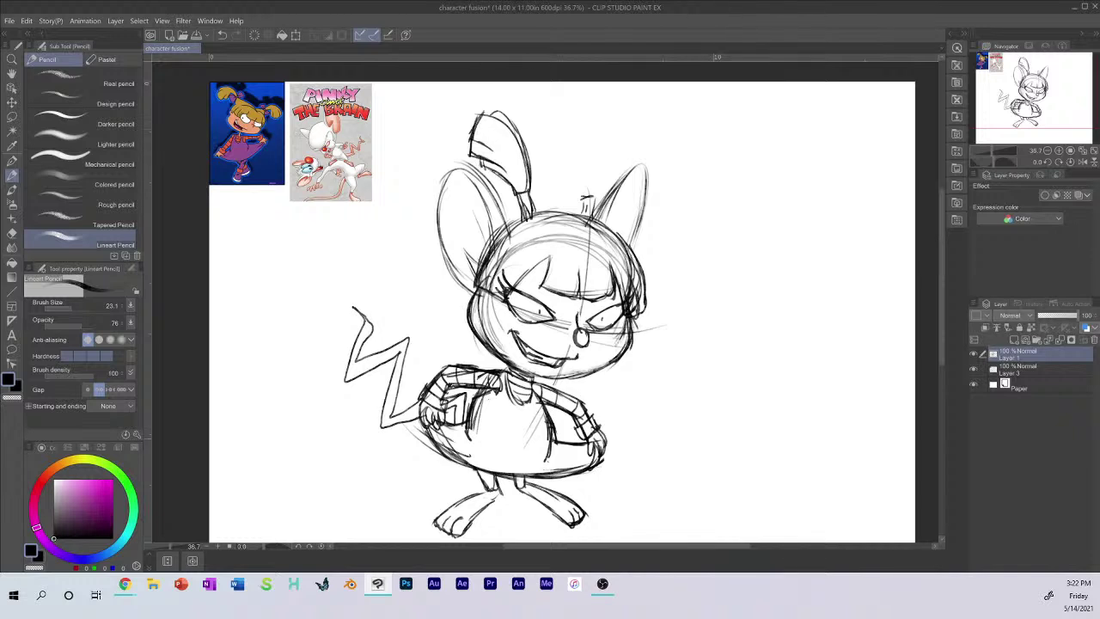
{"action": "key", "text": "ctrl+z"}
{"action": "key", "text": "ctrl+z"}
{"action": "key", "text": "ctrl+z"}
{"action": "key", "text": "ctrl+z"}
{"action": "key", "text": "ctrl+z"}
{"action": "key", "text": "ctrl+z"}
{"action": "key", "text": "ctrl+z"}
{"action": "key", "text": "ctrl+z"}
{"action": "key", "text": "ctrl+z"}
{"action": "key", "text": "ctrl+z"}
{"action": "key", "text": "ctrl+z"}
{"action": "key", "text": "ctrl+z"}
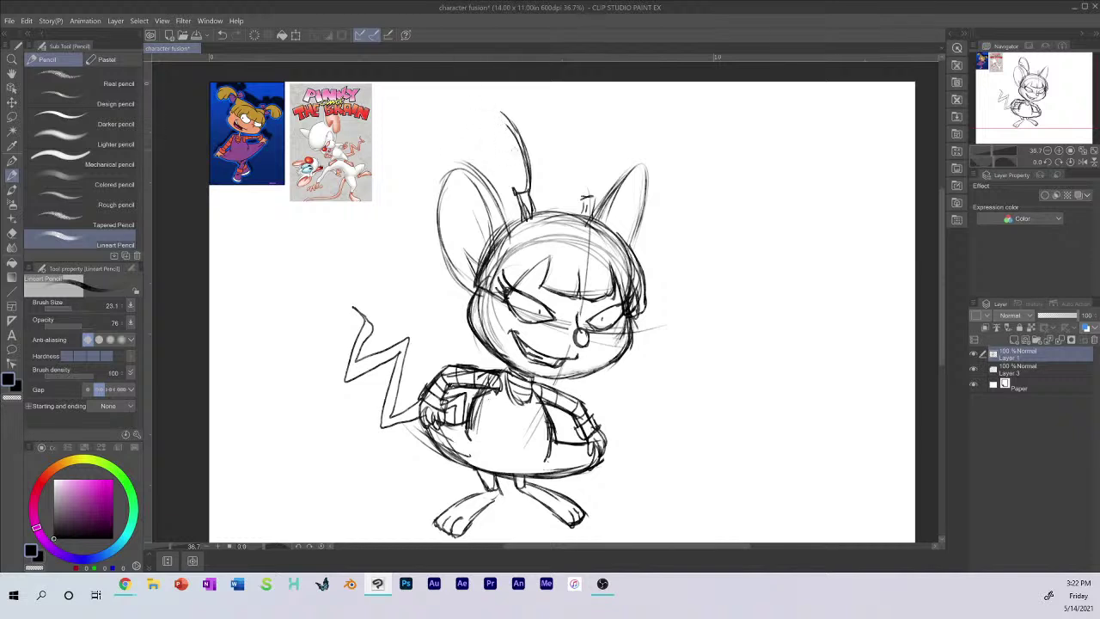
{"action": "key", "text": "ctrl+z"}
{"action": "key", "text": "ctrl+z"}
{"action": "key", "text": "ctrl+z"}
{"action": "key", "text": "ctrl+z"}
{"action": "key", "text": "ctrl+z"}
{"action": "key", "text": "ctrl+z"}
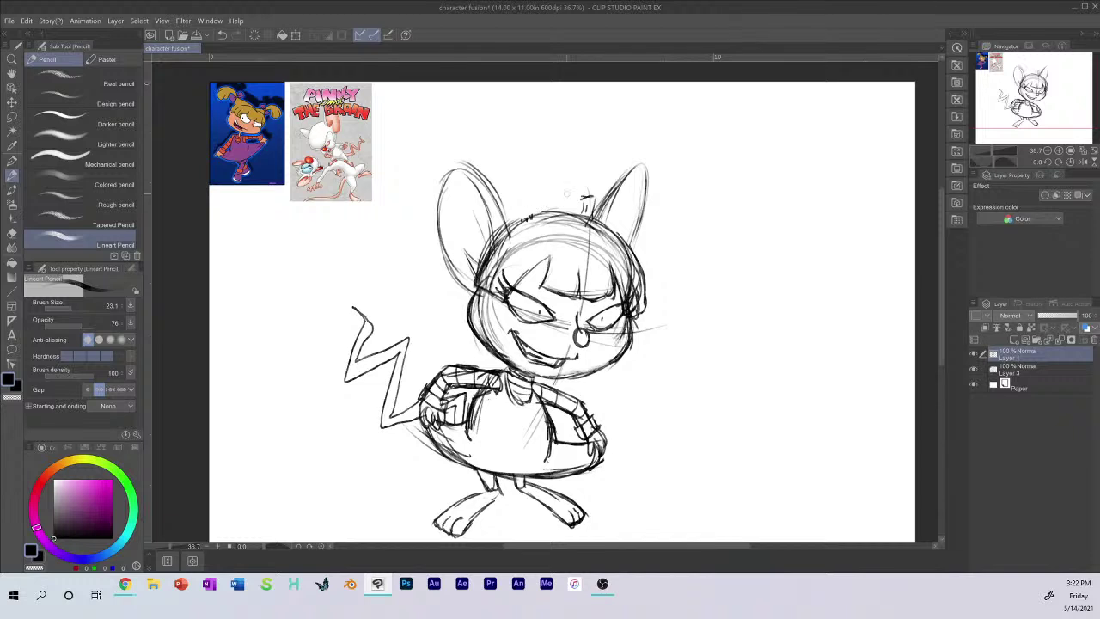
Step: Undo the leftover hair tie marks and draw the hair's raised outer contour over the top of the head between the ears
{"action": "mouse_move", "coordinate": [541, 214]}
{"action": "left_mouse_down"}
{"action": "mouse_move", "coordinate": [533, 201]}
{"action": "mouse_move", "coordinate": [524, 207]}
{"action": "mouse_move", "coordinate": [529, 219]}
{"action": "mouse_move", "coordinate": [589, 203]}
{"action": "mouse_move", "coordinate": [589, 219]}
{"action": "mouse_move", "coordinate": [582, 214]}
{"action": "left_mouse_up"}
{"action": "mouse_move", "coordinate": [594, 194]}
{"action": "left_mouse_down"}
{"action": "mouse_move", "coordinate": [585, 207]}
{"action": "mouse_move", "coordinate": [592, 198]}
{"action": "left_mouse_up"}
{"action": "key", "text": "ctrl+z"}
{"action": "key", "text": "ctrl+z"}
{"action": "key", "text": "ctrl+z"}
{"action": "mouse_move", "coordinate": [542, 214]}
{"action": "left_mouse_down"}
{"action": "mouse_move", "coordinate": [529, 206]}
{"action": "mouse_move", "coordinate": [545, 204]}
{"action": "left_mouse_up"}
{"action": "key", "text": "ctrl+z"}
{"action": "mouse_move", "coordinate": [495, 246]}
{"action": "left_mouse_down"}
{"action": "mouse_move", "coordinate": [521, 206]}
{"action": "mouse_move", "coordinate": [607, 211]}
{"action": "mouse_move", "coordinate": [593, 207]}
{"action": "mouse_move", "coordinate": [618, 236]}
{"action": "left_mouse_up"}
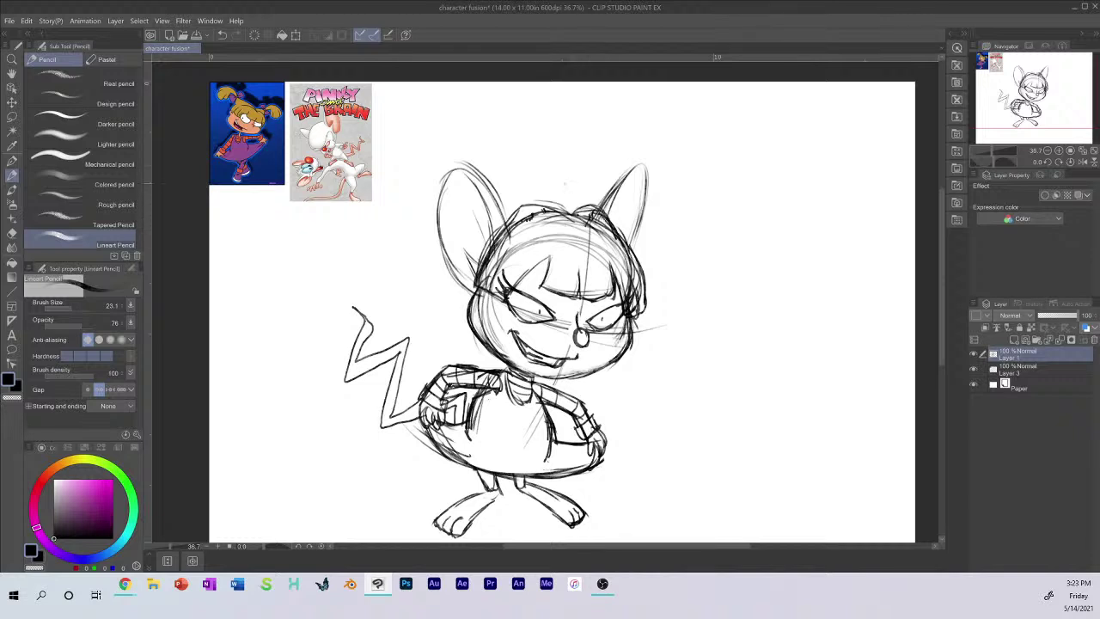
{"action": "left_click_drag", "start_coordinate": [517, 208], "coordinate": [519, 197]}
{"action": "left_click_drag", "start_coordinate": [526, 194], "coordinate": [531, 206]}
{"action": "mouse_move", "coordinate": [518, 200]}
{"action": "left_mouse_down"}
{"action": "mouse_move", "coordinate": [526, 194]}
{"action": "mouse_move", "coordinate": [521, 210]}
{"action": "left_mouse_up"}
{"action": "mouse_move", "coordinate": [518, 206]}
{"action": "left_mouse_down"}
{"action": "mouse_move", "coordinate": [535, 204]}
{"action": "mouse_move", "coordinate": [485, 117]}
{"action": "mouse_move", "coordinate": [445, 122]}
{"action": "left_mouse_up"}
{"action": "mouse_move", "coordinate": [478, 121]}
{"action": "left_mouse_down"}
{"action": "mouse_move", "coordinate": [497, 146]}
{"action": "mouse_move", "coordinate": [524, 199]}
{"action": "left_mouse_up"}
{"action": "left_click_drag", "start_coordinate": [508, 144], "coordinate": [490, 122]}
{"action": "mouse_move", "coordinate": [515, 162]}
{"action": "left_mouse_down"}
{"action": "mouse_move", "coordinate": [485, 109]}
{"action": "mouse_move", "coordinate": [444, 135]}
{"action": "mouse_move", "coordinate": [520, 204]}
{"action": "left_mouse_up"}
{"action": "key", "text": "ctrl+z"}
{"action": "key", "text": "ctrl+z"}
{"action": "key", "text": "ctrl+z"}
{"action": "key", "text": "ctrl+z"}
{"action": "key", "text": "ctrl+z"}
{"action": "key", "text": "ctrl+z"}
{"action": "key", "text": "ctrl+z"}
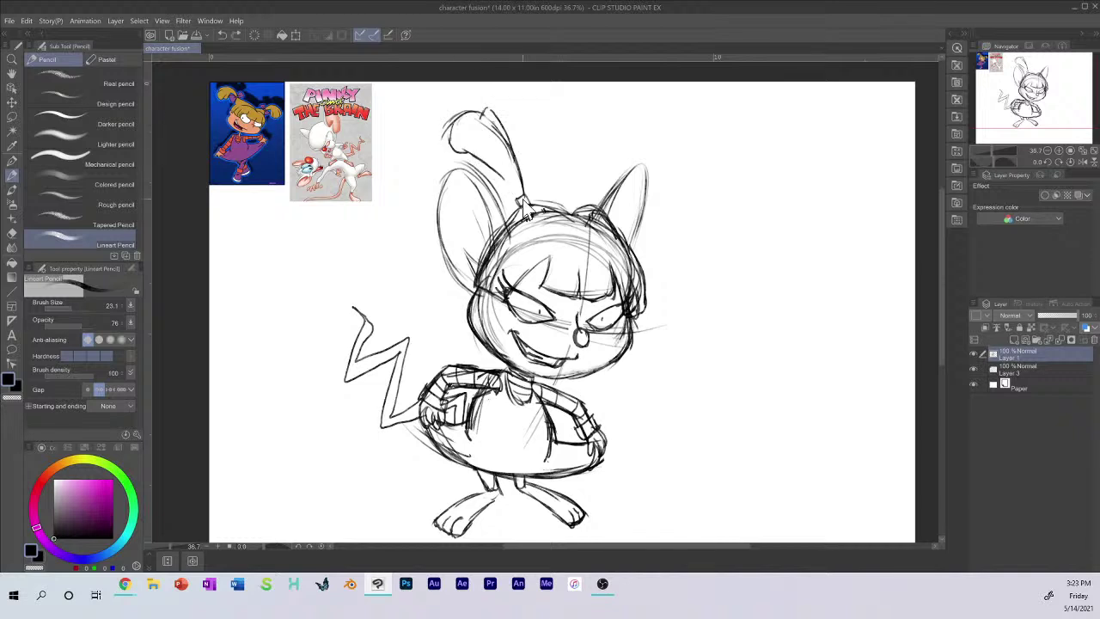
{"action": "key", "text": "ctrl+z"}
{"action": "key", "text": "ctrl+z"}
{"action": "key", "text": "ctrl+z"}
{"action": "key", "text": "ctrl+z"}
{"action": "key", "text": "ctrl+z"}
{"action": "key", "text": "ctrl+z"}
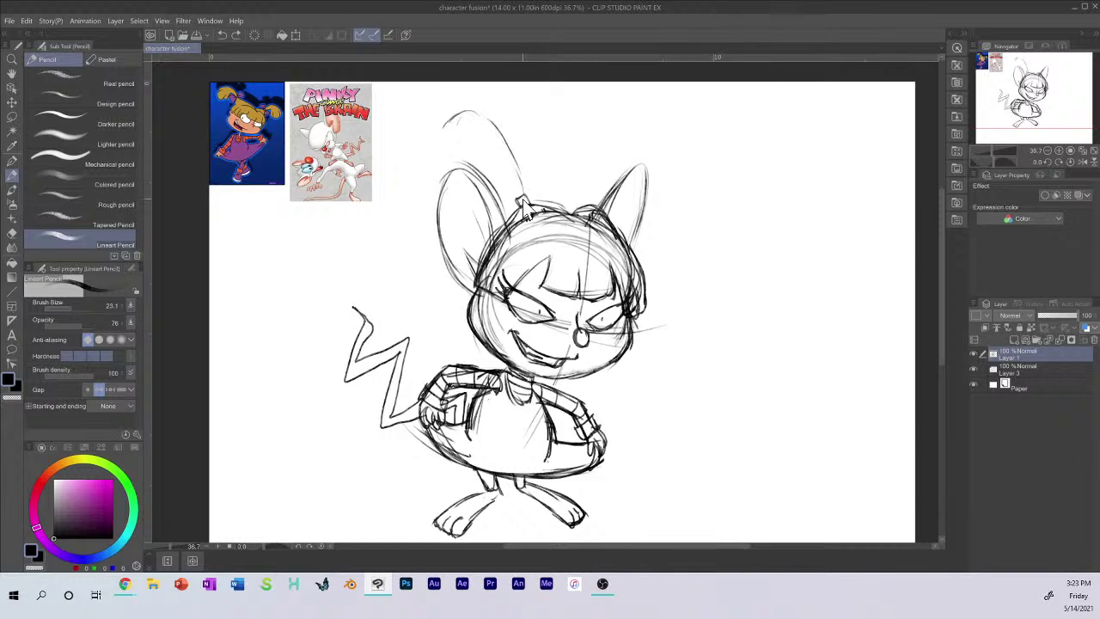
{"action": "key", "text": "ctrl+z"}
{"action": "key", "text": "ctrl+z"}
{"action": "key", "text": "ctrl+z"}
Step: Draw two short, spiky pigtails with hair ties on top of the head and close the outlines between their tips
{"action": "mouse_move", "coordinate": [527, 195]}
{"action": "left_mouse_down"}
{"action": "mouse_move", "coordinate": [521, 160]}
{"action": "mouse_move", "coordinate": [504, 168]}
{"action": "mouse_move", "coordinate": [500, 189]}
{"action": "mouse_move", "coordinate": [515, 197]}
{"action": "left_mouse_up"}
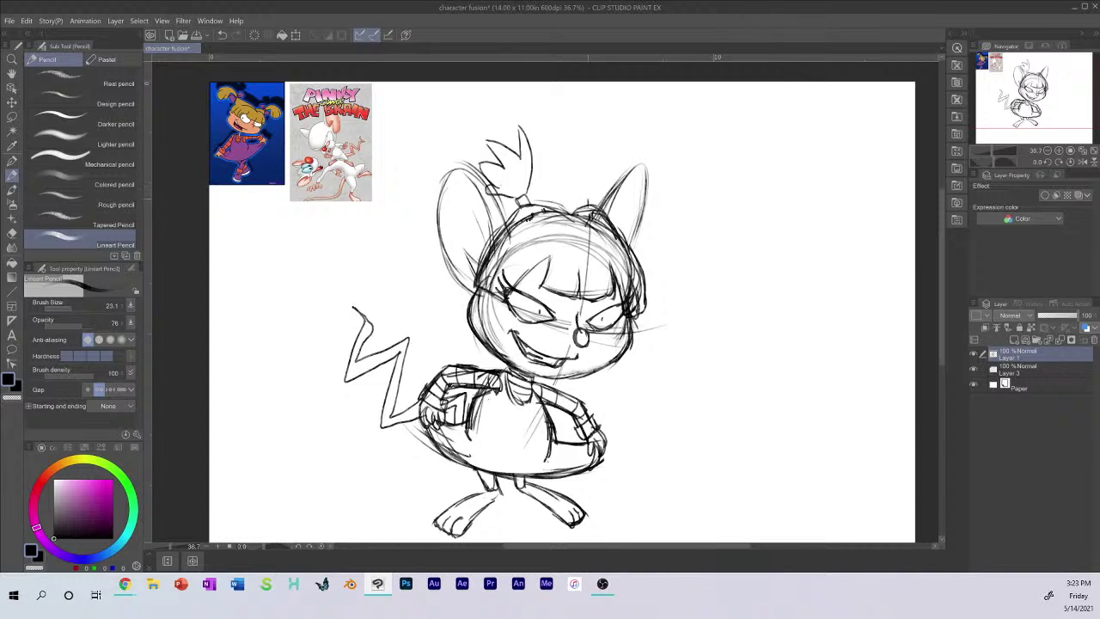
{"action": "mouse_move", "coordinate": [588, 203]}
{"action": "left_mouse_down"}
{"action": "mouse_move", "coordinate": [600, 206]}
{"action": "mouse_move", "coordinate": [571, 150]}
{"action": "mouse_move", "coordinate": [607, 134]}
{"action": "mouse_move", "coordinate": [627, 158]}
{"action": "mouse_move", "coordinate": [595, 197]}
{"action": "left_mouse_up"}
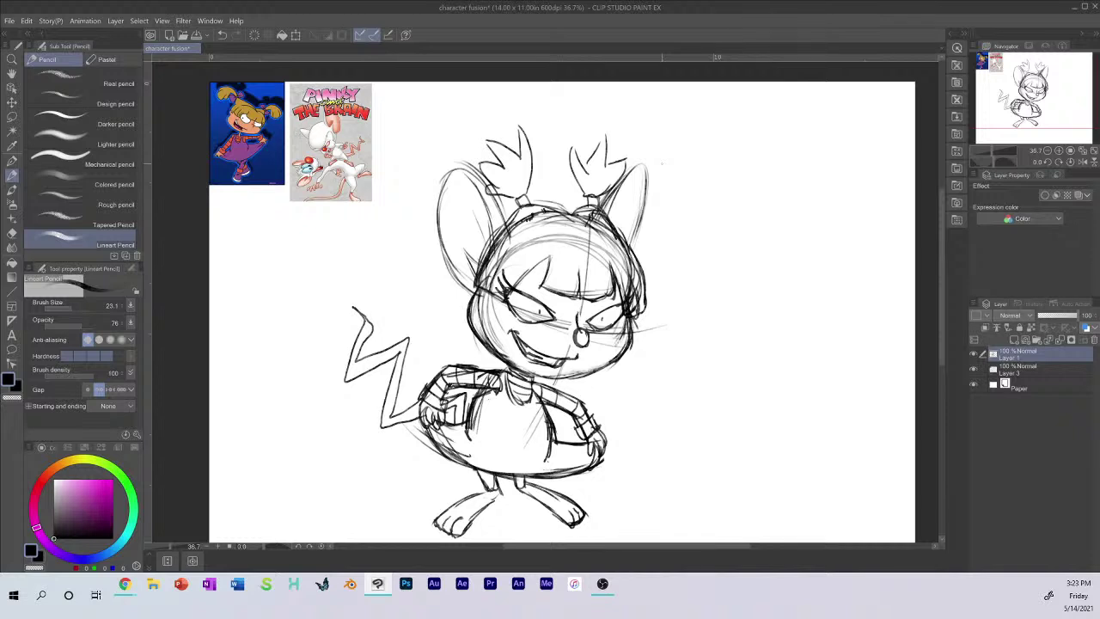
{"action": "mouse_move", "coordinate": [492, 139]}
{"action": "left_mouse_down"}
{"action": "mouse_move", "coordinate": [480, 168]}
{"action": "mouse_move", "coordinate": [506, 187]}
{"action": "mouse_move", "coordinate": [531, 152]}
{"action": "mouse_move", "coordinate": [516, 131]}
{"action": "mouse_move", "coordinate": [520, 161]}
{"action": "left_mouse_up"}
{"action": "mouse_move", "coordinate": [490, 177]}
{"action": "left_mouse_down"}
{"action": "mouse_move", "coordinate": [479, 177]}
{"action": "mouse_move", "coordinate": [519, 197]}
{"action": "left_mouse_up"}
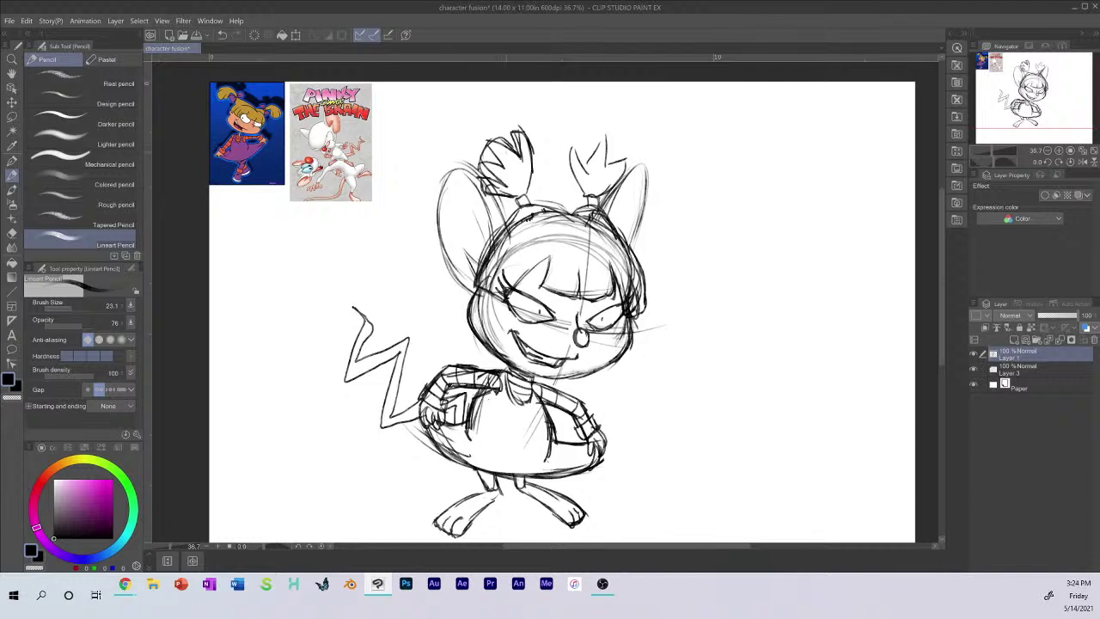
{"action": "mouse_move", "coordinate": [503, 153]}
{"action": "left_mouse_down"}
{"action": "mouse_move", "coordinate": [484, 167]}
{"action": "mouse_move", "coordinate": [503, 179]}
{"action": "mouse_move", "coordinate": [504, 147]}
{"action": "mouse_move", "coordinate": [479, 153]}
{"action": "mouse_move", "coordinate": [493, 143]}
{"action": "mouse_move", "coordinate": [526, 163]}
{"action": "mouse_move", "coordinate": [499, 149]}
{"action": "mouse_move", "coordinate": [494, 177]}
{"action": "mouse_move", "coordinate": [507, 186]}
{"action": "left_mouse_up"}
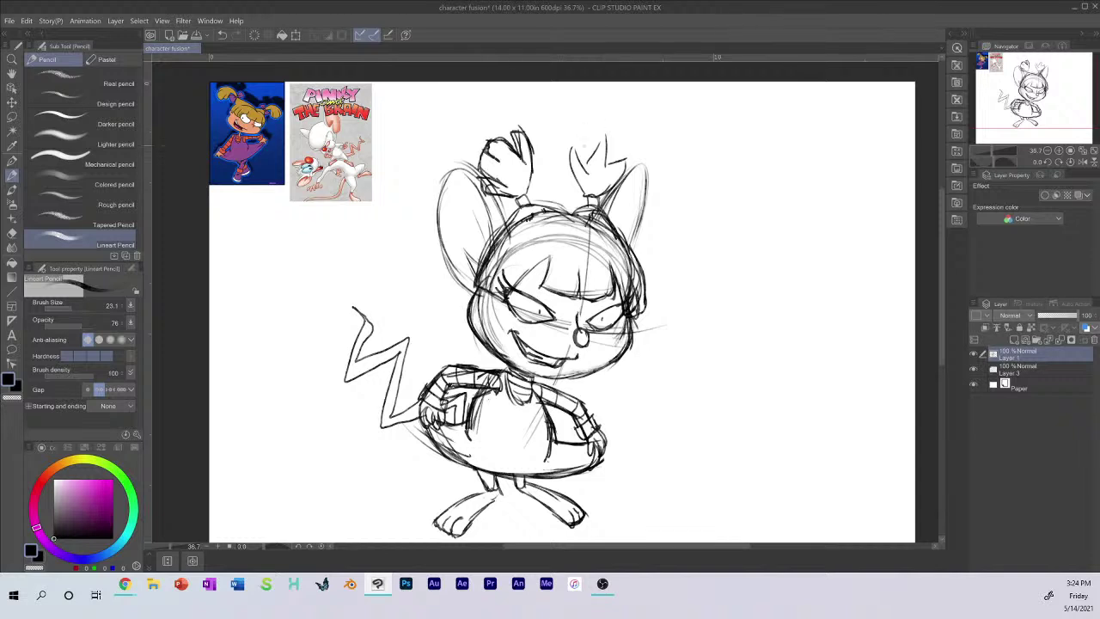
{"action": "left_click_drag", "start_coordinate": [574, 191], "coordinate": [581, 144]}
{"action": "mouse_move", "coordinate": [582, 158]}
{"action": "left_mouse_down"}
{"action": "mouse_move", "coordinate": [593, 136]}
{"action": "mouse_move", "coordinate": [628, 167]}
{"action": "mouse_move", "coordinate": [602, 191]}
{"action": "left_mouse_up"}
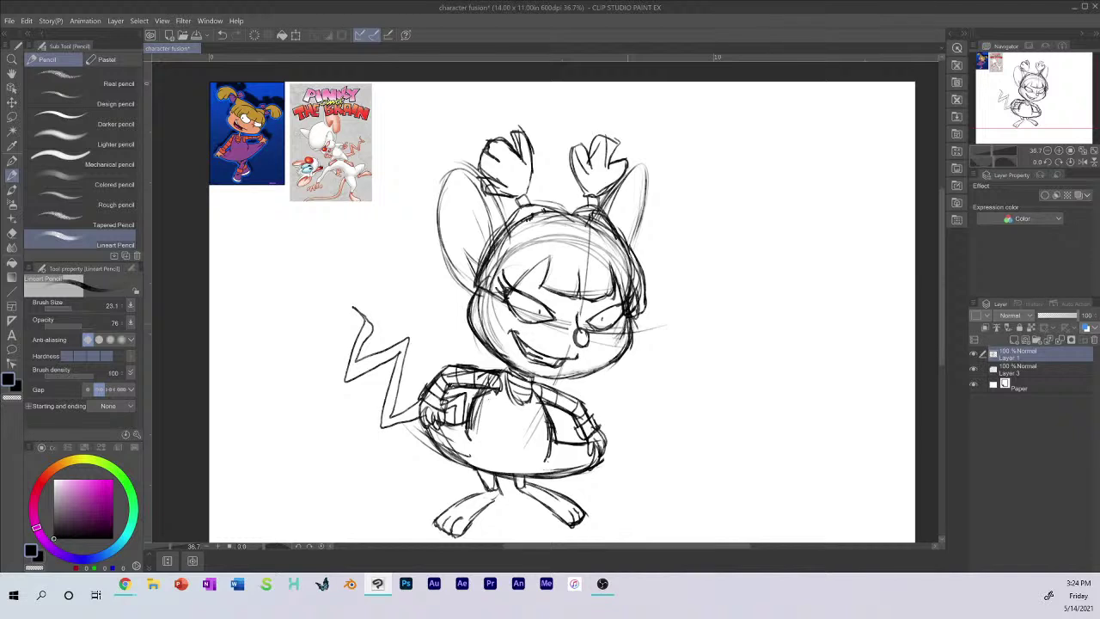
Step: Draw slanted, angry eyebrows above the eyes and a pair of whiskers on each cheek
{"action": "mouse_move", "coordinate": [559, 308]}
{"action": "left_mouse_down"}
{"action": "mouse_move", "coordinate": [505, 275]}
{"action": "mouse_move", "coordinate": [567, 316]}
{"action": "mouse_move", "coordinate": [624, 287]}
{"action": "left_mouse_up"}
{"action": "mouse_move", "coordinate": [516, 303]}
{"action": "left_mouse_down"}
{"action": "mouse_move", "coordinate": [432, 293]}
{"action": "mouse_move", "coordinate": [421, 315]}
{"action": "left_mouse_up"}
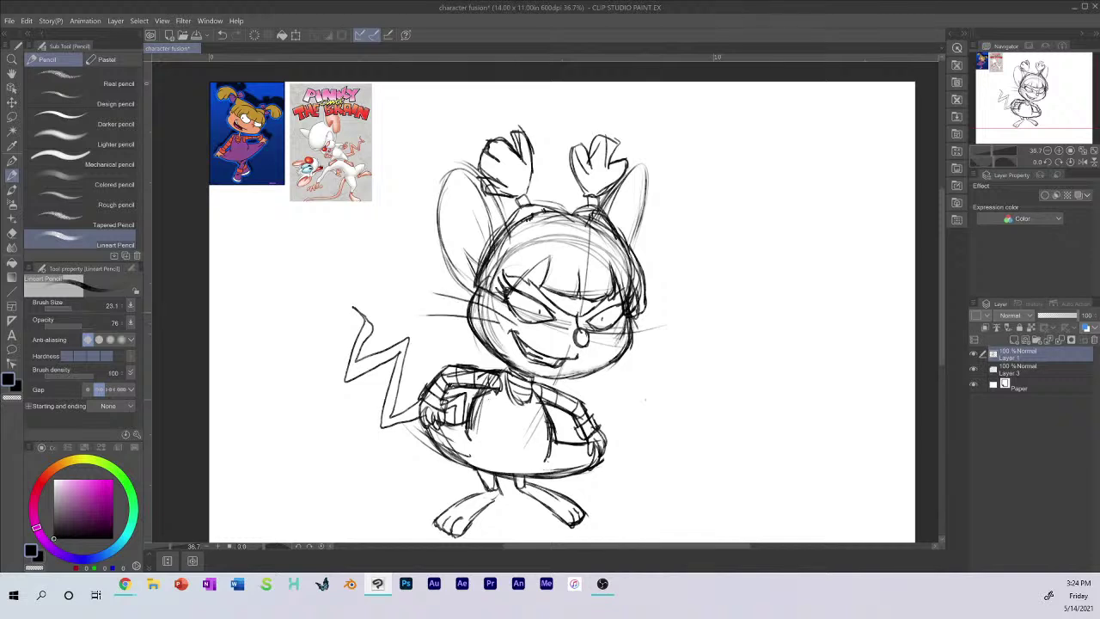
{"action": "left_click_drag", "start_coordinate": [632, 331], "coordinate": [685, 332]}
{"action": "left_click_drag", "start_coordinate": [605, 344], "coordinate": [672, 354]}
Step: Lower the sketch layer's opacity to 26% and group Layer 1 and Layer 3 in a new folder, keeping Layer 1 active
{"action": "left_click", "coordinate": [1048, 314]}
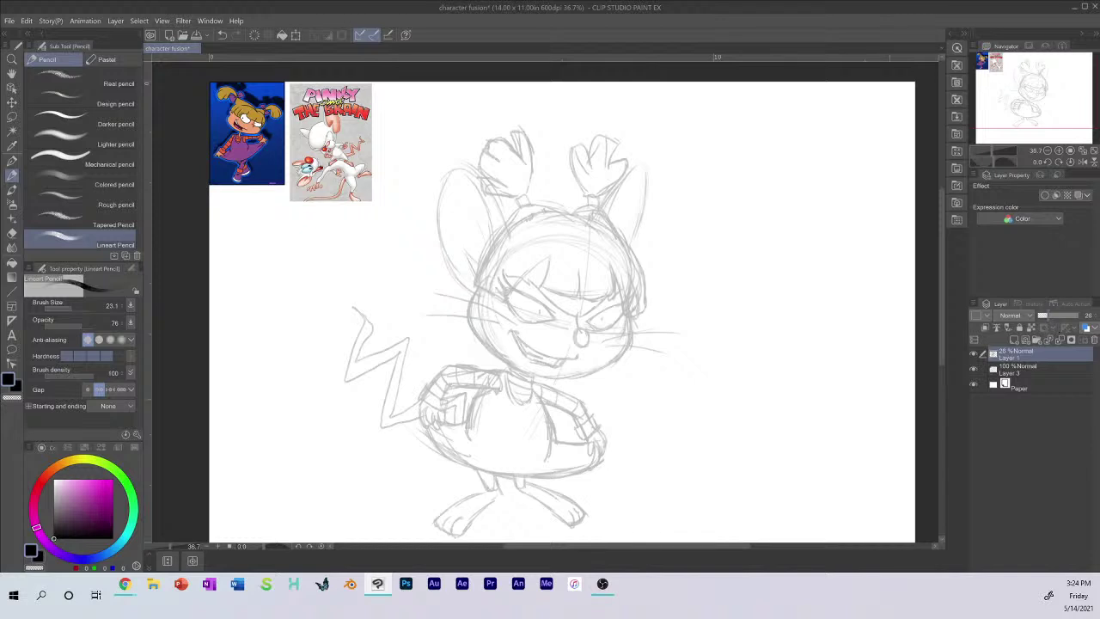
{"action": "right_click", "coordinate": [1038, 366]}
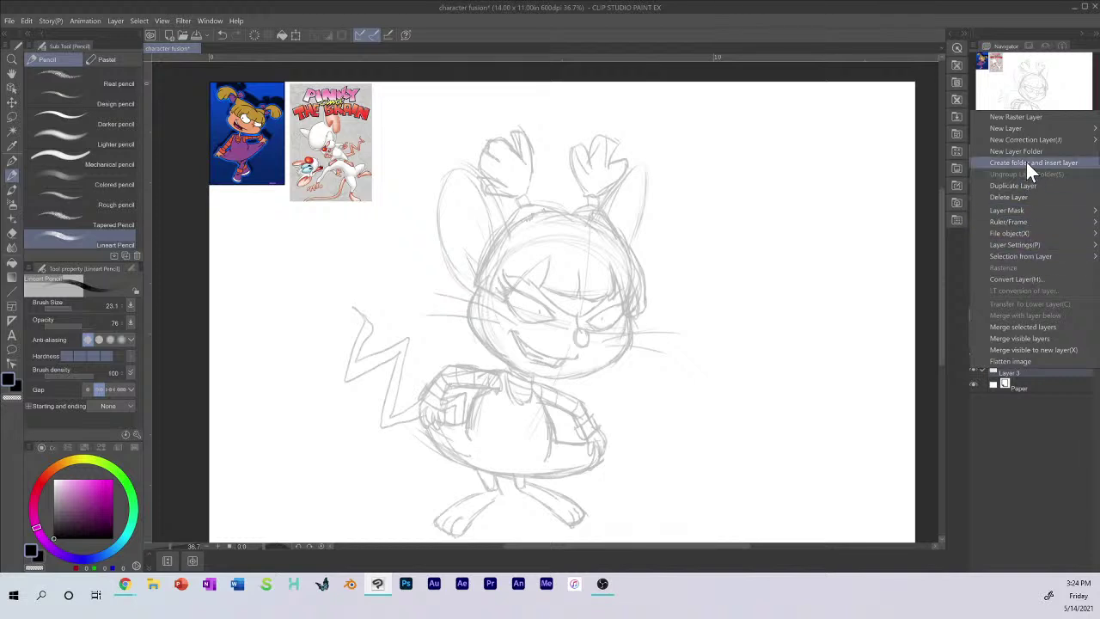
{"action": "mouse_move", "coordinate": [1028, 139]}
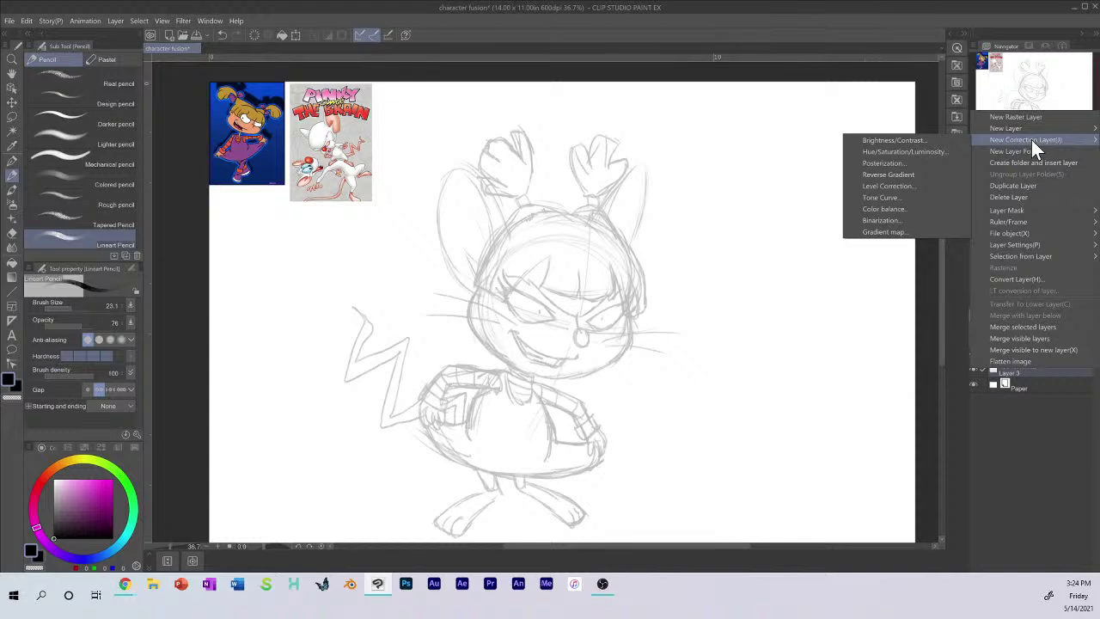
{"action": "left_click", "coordinate": [1033, 162]}
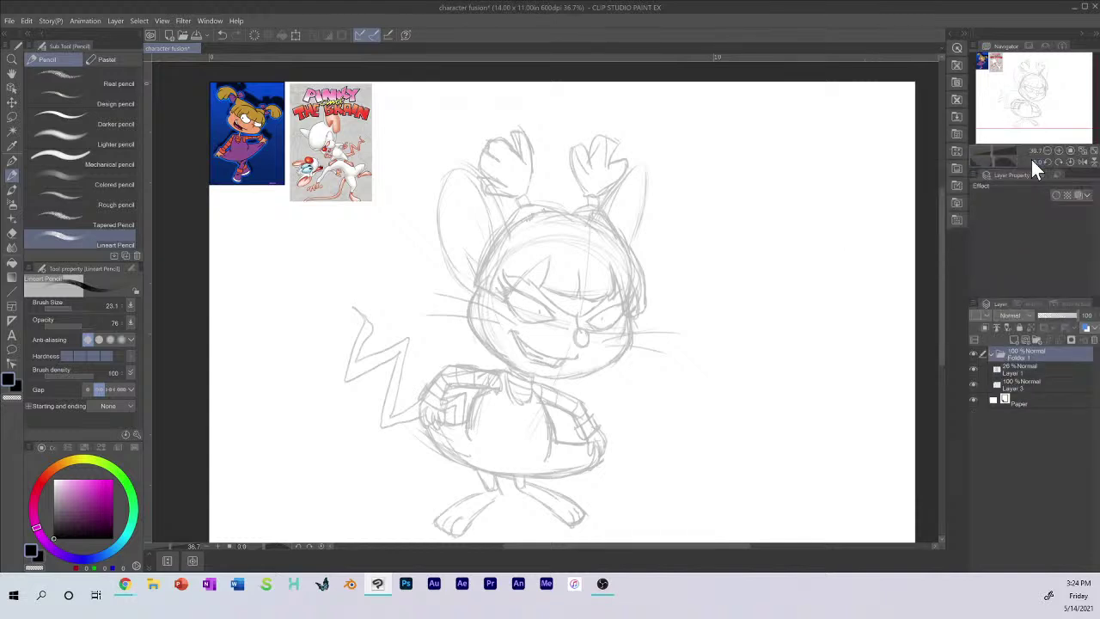
{"action": "left_click", "coordinate": [1003, 370]}
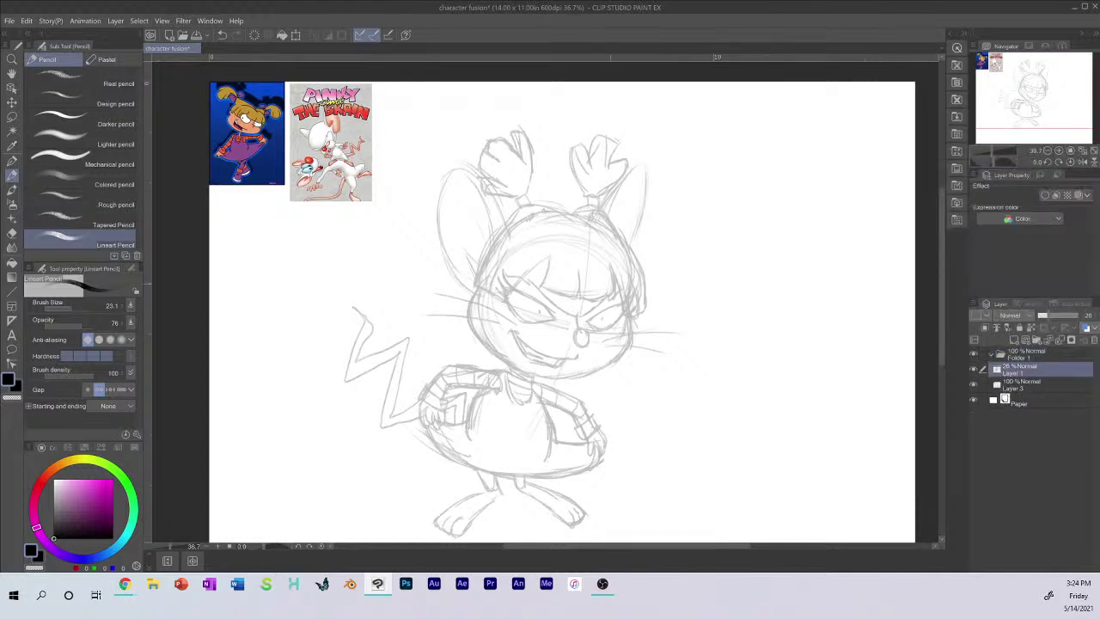
Step: Move the sketch layer right and slightly down, toward the middle of the canvas
{"action": "key", "text": "ctrl+minus"}
{"action": "key", "text": "ctrl+minus"}
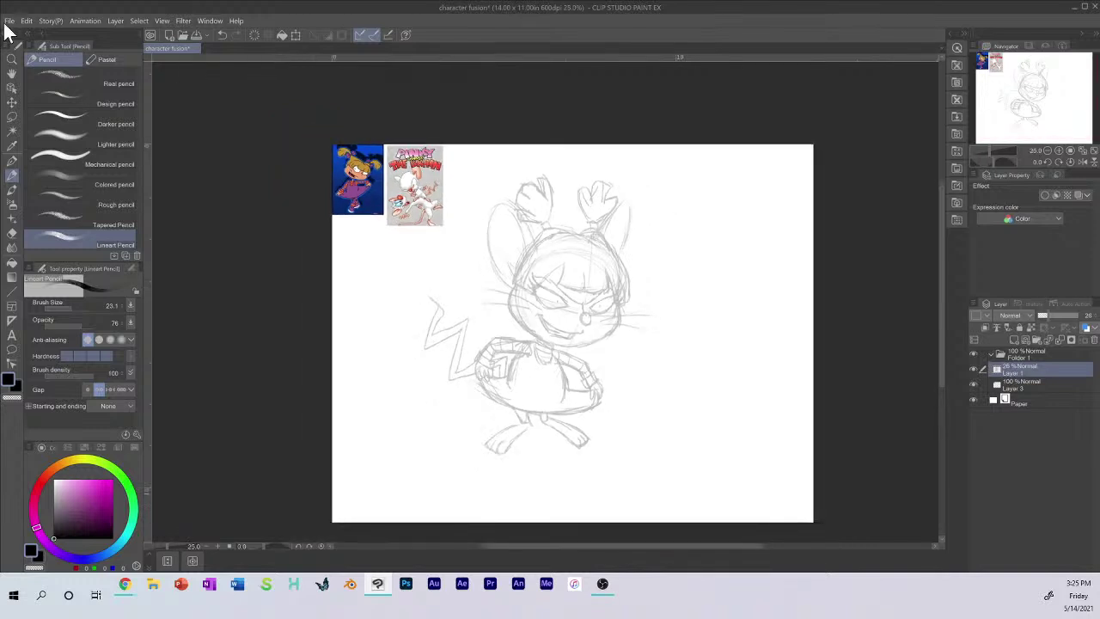
{"action": "left_click", "coordinate": [12, 102]}
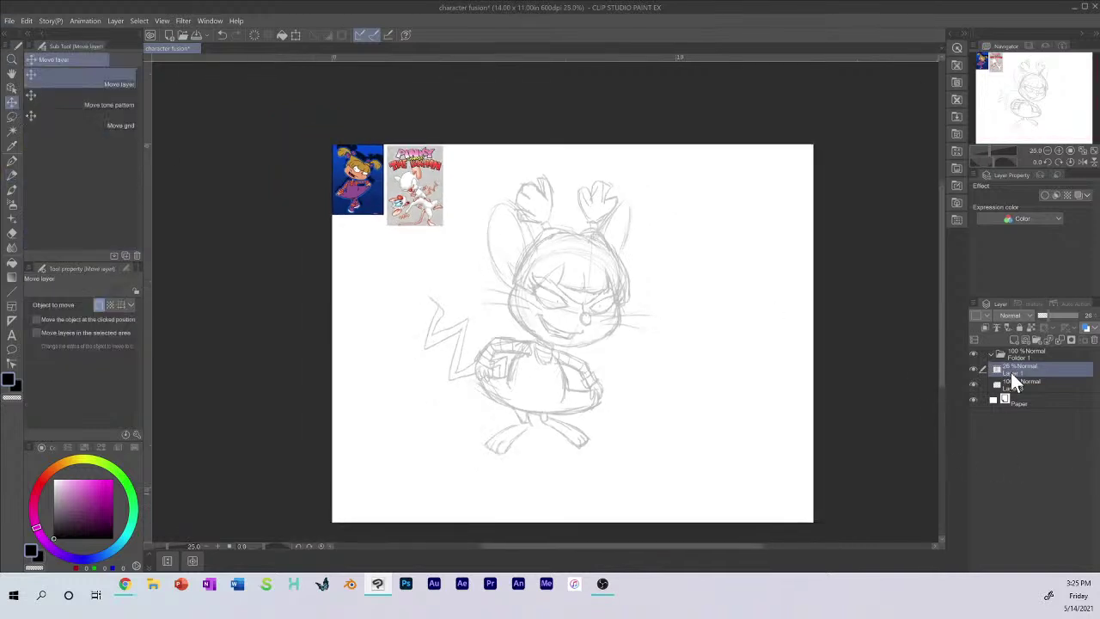
{"action": "left_click_drag", "start_coordinate": [589, 342], "coordinate": [631, 363]}
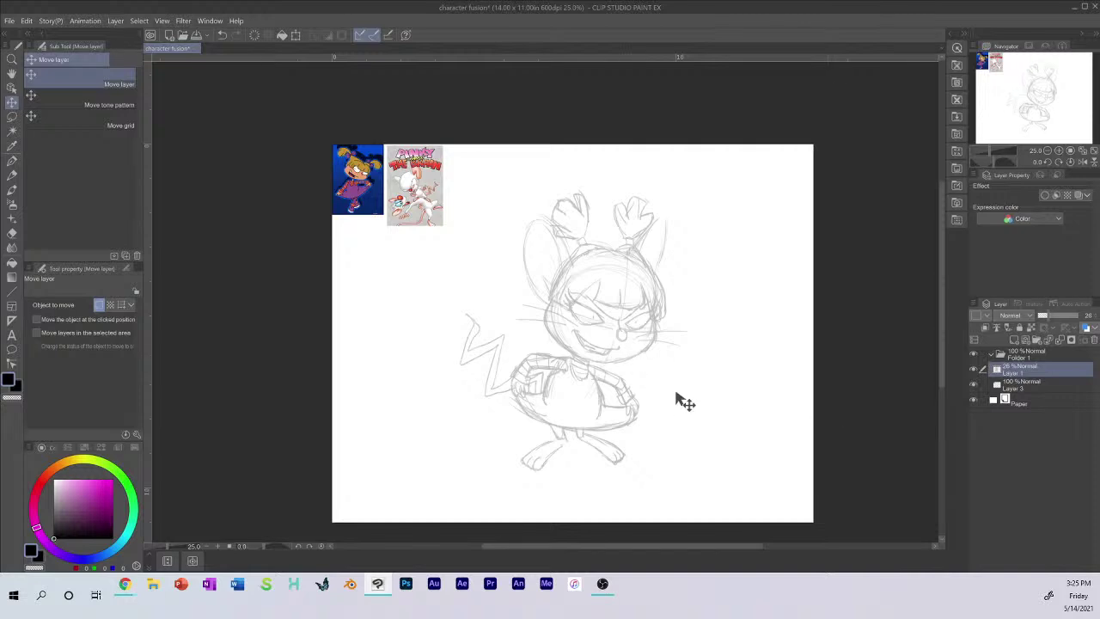
{"action": "scroll", "coordinate": [693, 359], "scroll_direction": "down", "scroll_amount": 1}
{"action": "scroll", "coordinate": [711, 365], "scroll_direction": "up", "scroll_amount": 1}
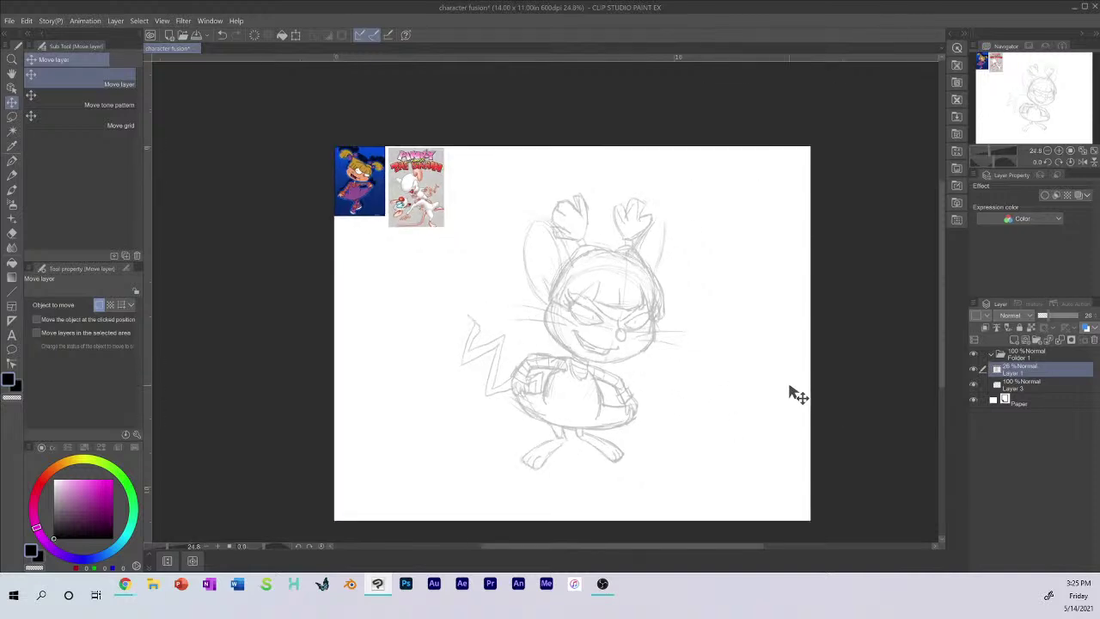
Step: Scale the sketch up to 127% with its aspect ratio kept and position it to fill the canvas height
{"action": "left_click", "coordinate": [28, 21]}
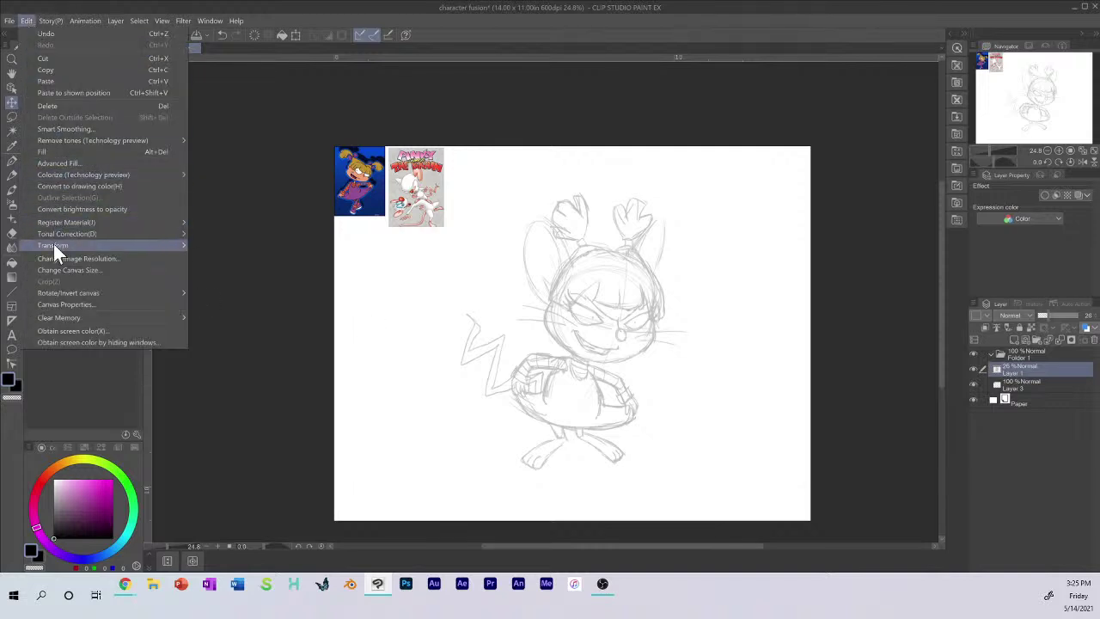
{"action": "mouse_move", "coordinate": [55, 246]}
{"action": "left_click", "coordinate": [226, 247]}
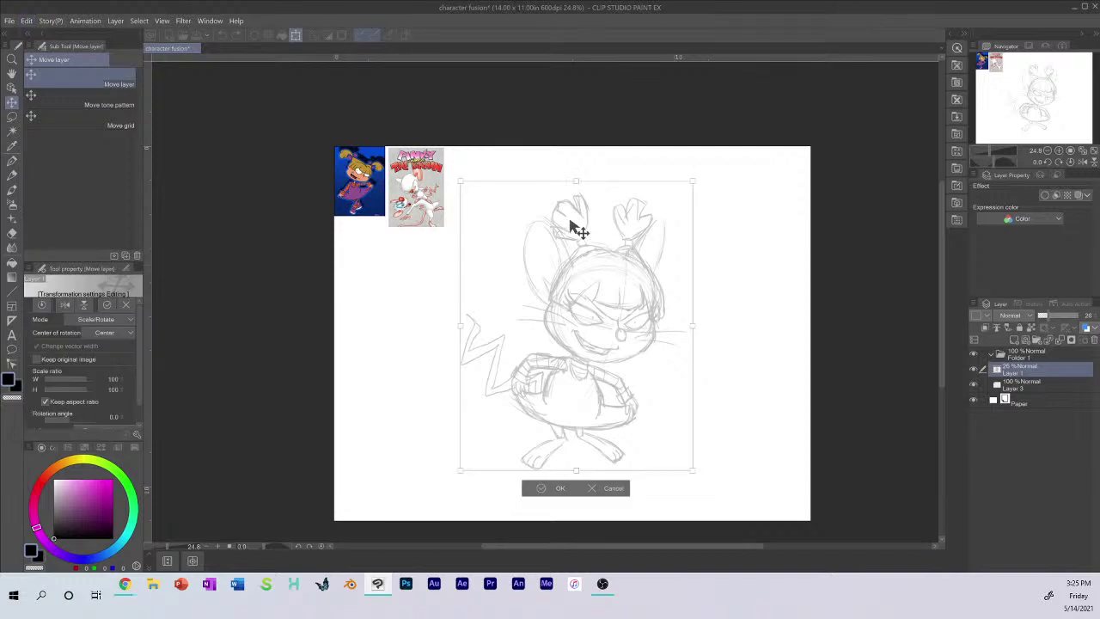
{"action": "mouse_move", "coordinate": [459, 177]}
{"action": "left_mouse_down"}
{"action": "mouse_move", "coordinate": [375, 120]}
{"action": "mouse_move", "coordinate": [413, 128]}
{"action": "left_mouse_up"}
{"action": "left_click_drag", "start_coordinate": [607, 263], "coordinate": [624, 280]}
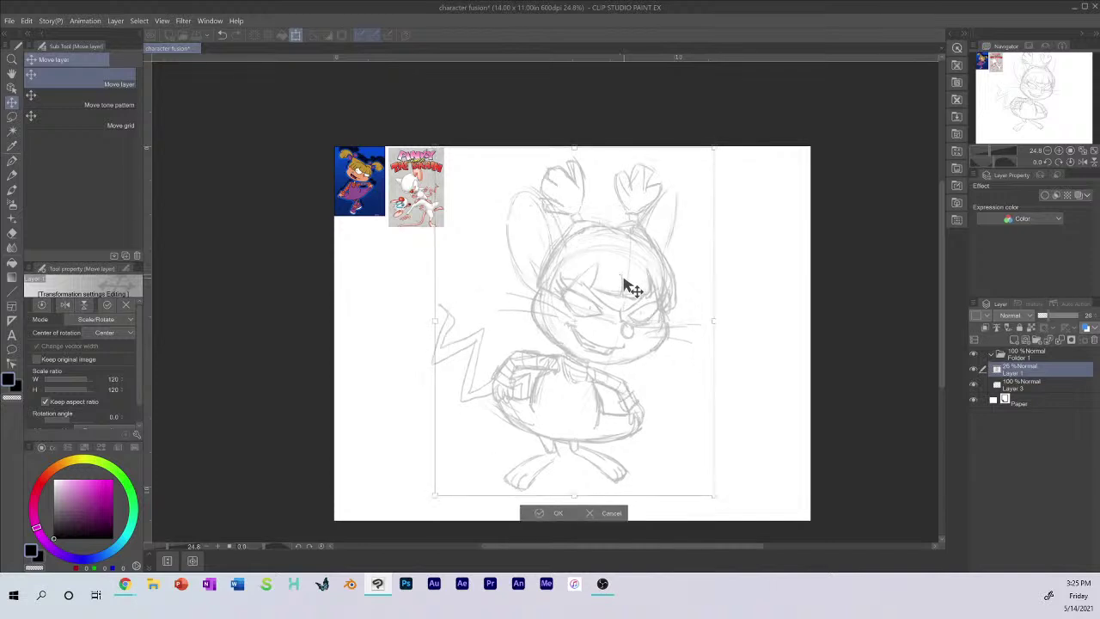
{"action": "left_click_drag", "start_coordinate": [431, 143], "coordinate": [412, 128]}
{"action": "left_click_drag", "start_coordinate": [633, 252], "coordinate": [638, 260]}
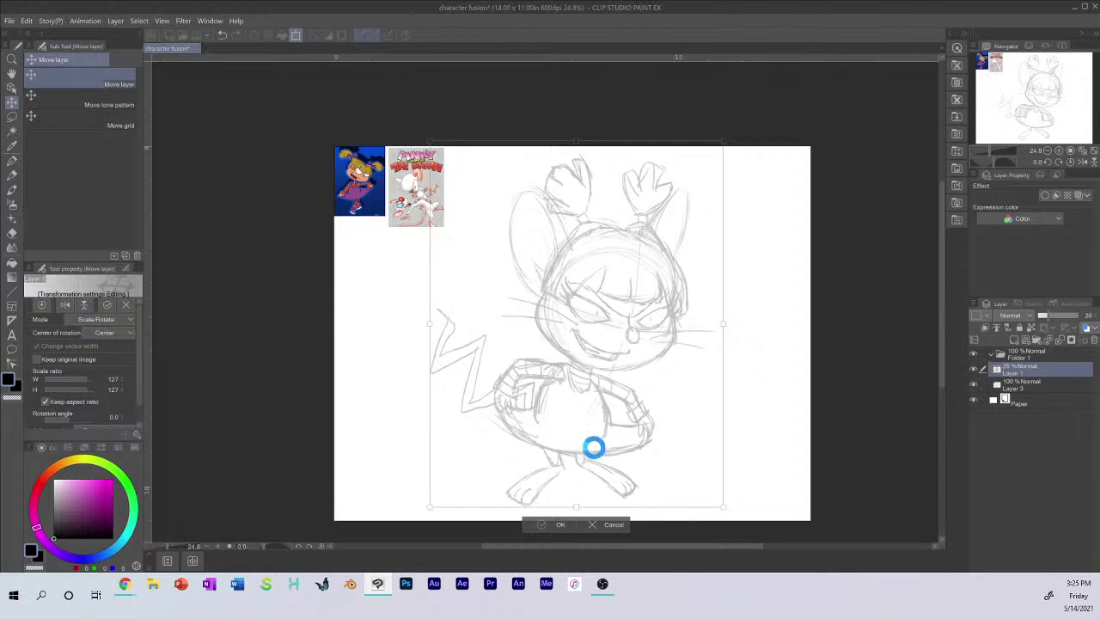
{"action": "key", "text": "Return"}
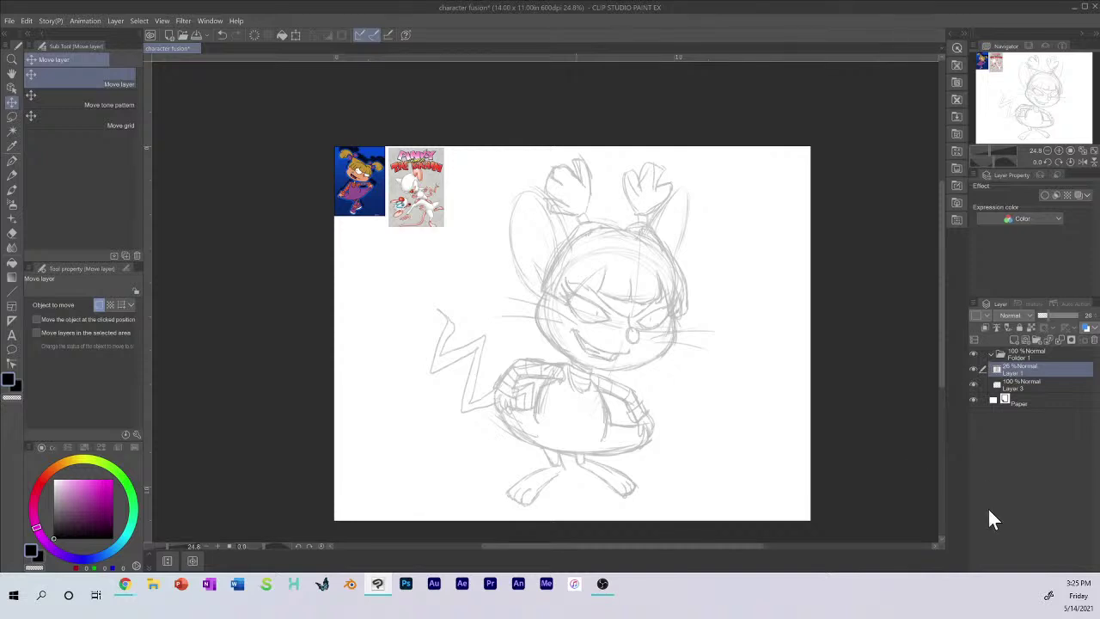
Step: Check Layer 3's content by toggling its visibility, and add a new raster layer above the sketch layer
{"action": "left_click", "coordinate": [973, 385]}
{"action": "left_click", "coordinate": [974, 385]}
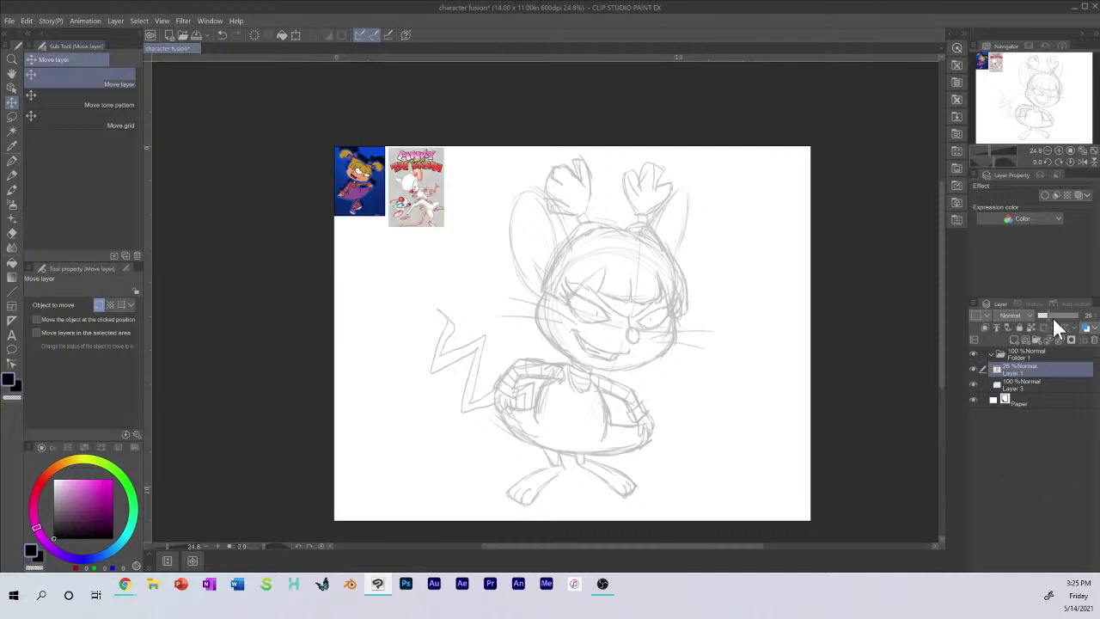
{"action": "left_click", "coordinate": [1014, 340]}
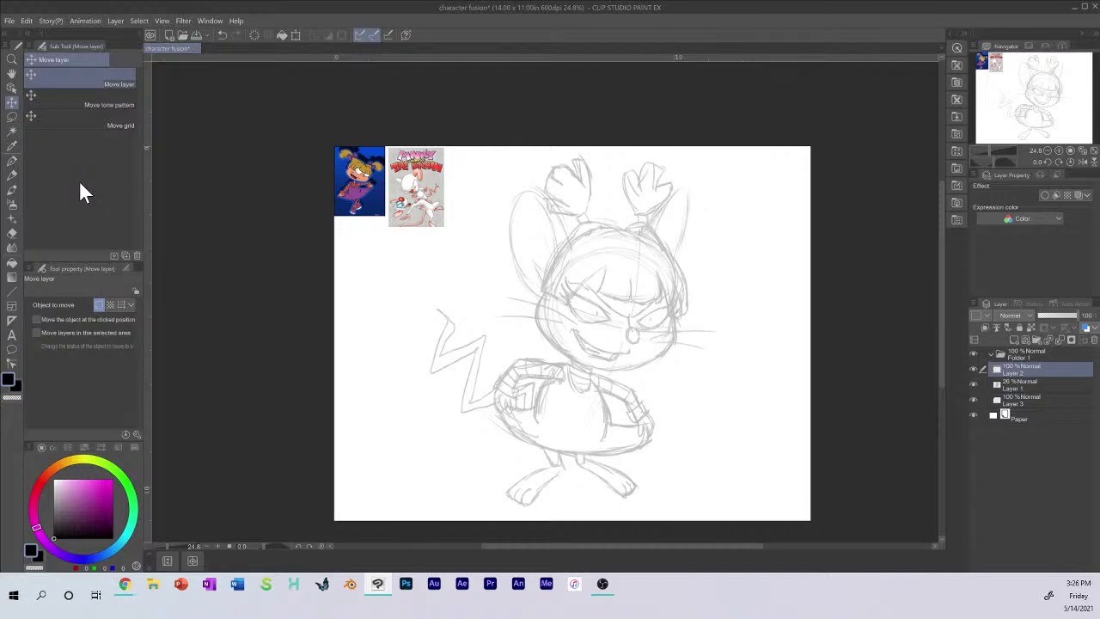
Step: Draw a bow at the base of each pigtail on Layer 1 with the Lineart Pencil
{"action": "left_click", "coordinate": [1024, 386]}
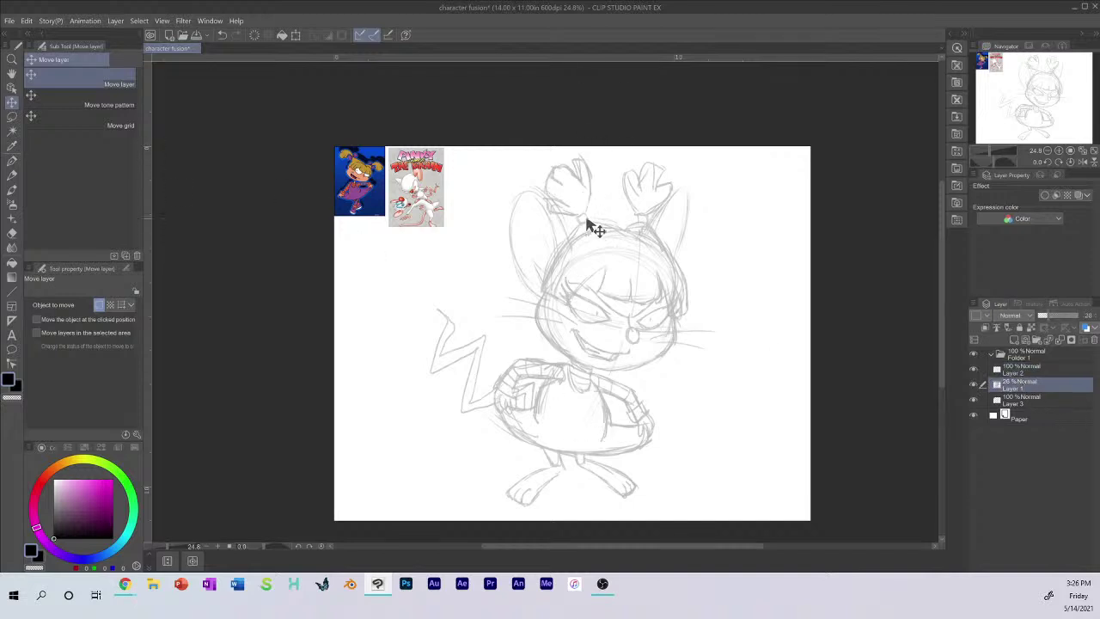
{"action": "left_click", "coordinate": [12, 175]}
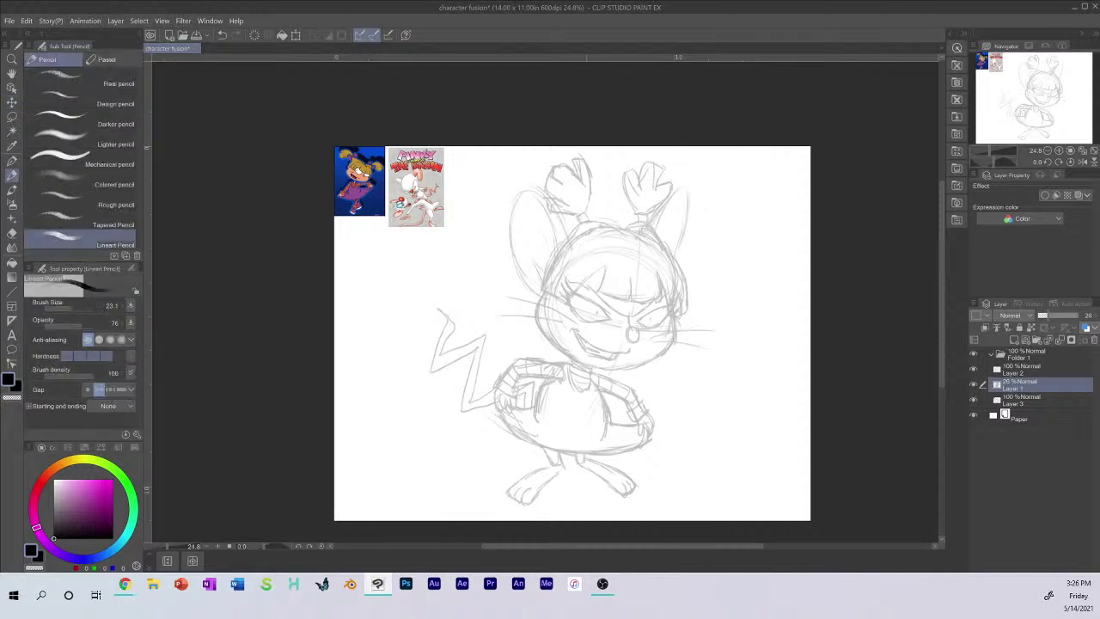
{"action": "mouse_move", "coordinate": [595, 201]}
{"action": "left_mouse_down"}
{"action": "mouse_move", "coordinate": [582, 215]}
{"action": "mouse_move", "coordinate": [605, 213]}
{"action": "left_mouse_up"}
{"action": "mouse_move", "coordinate": [630, 204]}
{"action": "left_mouse_down"}
{"action": "mouse_move", "coordinate": [622, 212]}
{"action": "mouse_move", "coordinate": [638, 229]}
{"action": "mouse_move", "coordinate": [663, 229]}
{"action": "mouse_move", "coordinate": [658, 221]}
{"action": "left_mouse_up"}
Step: Make Layer 2 active, toggle the sketch's visibility to check that layer is empty, and frame the character's head
{"action": "left_click", "coordinate": [1010, 372]}
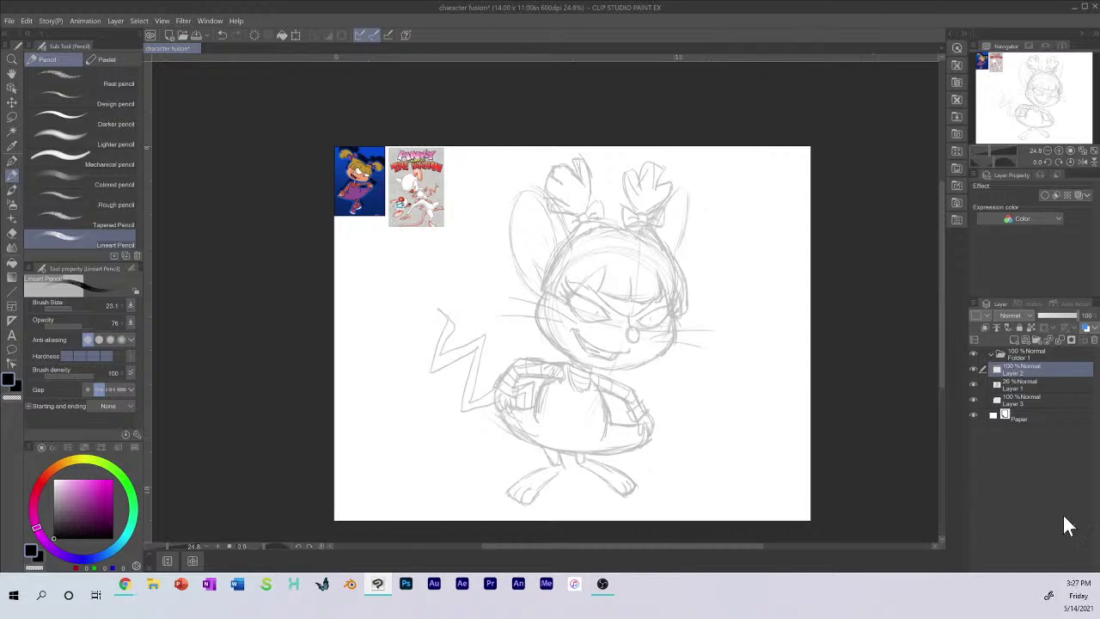
{"action": "left_click", "coordinate": [974, 383]}
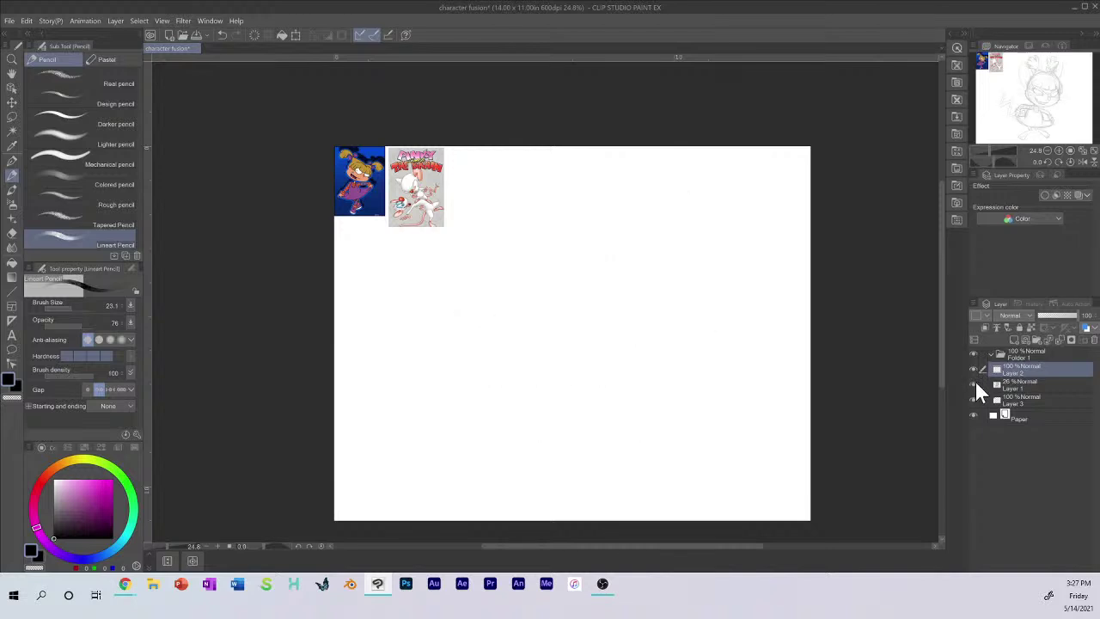
{"action": "left_click", "coordinate": [974, 384]}
{"action": "scroll", "coordinate": [654, 302], "scroll_direction": "up", "scroll_amount": 5}
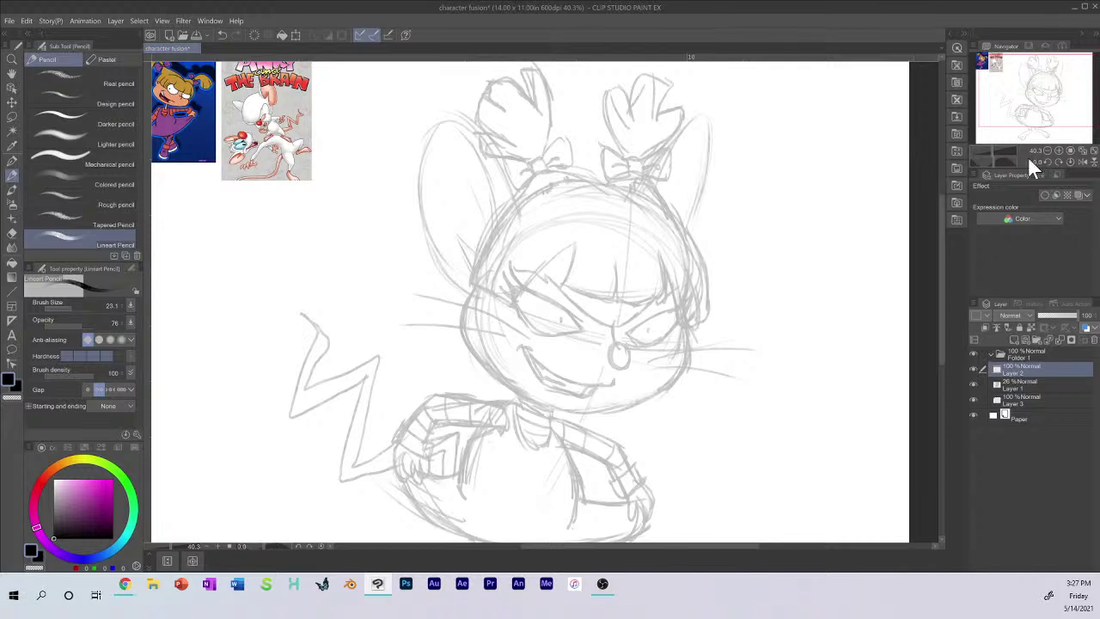
{"action": "left_click_drag", "start_coordinate": [942, 275], "coordinate": [942, 267]}
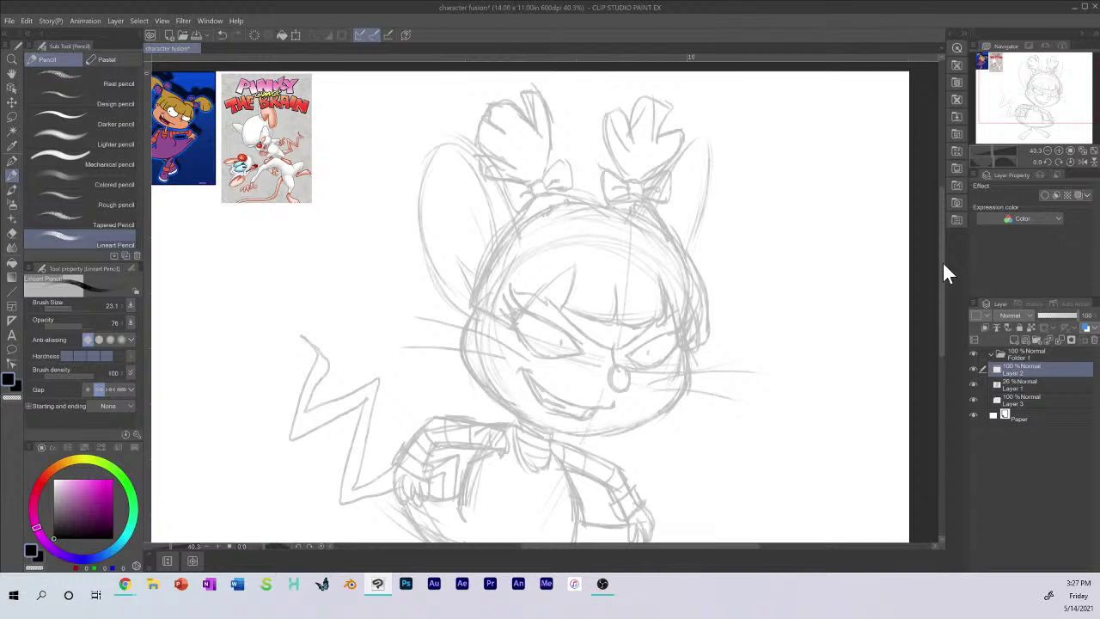
Step: Look through the Thick paint, Magda's, Dry Brush, Cloud and Realistic brush groups for a line art brush
{"action": "left_click", "coordinate": [14, 189]}
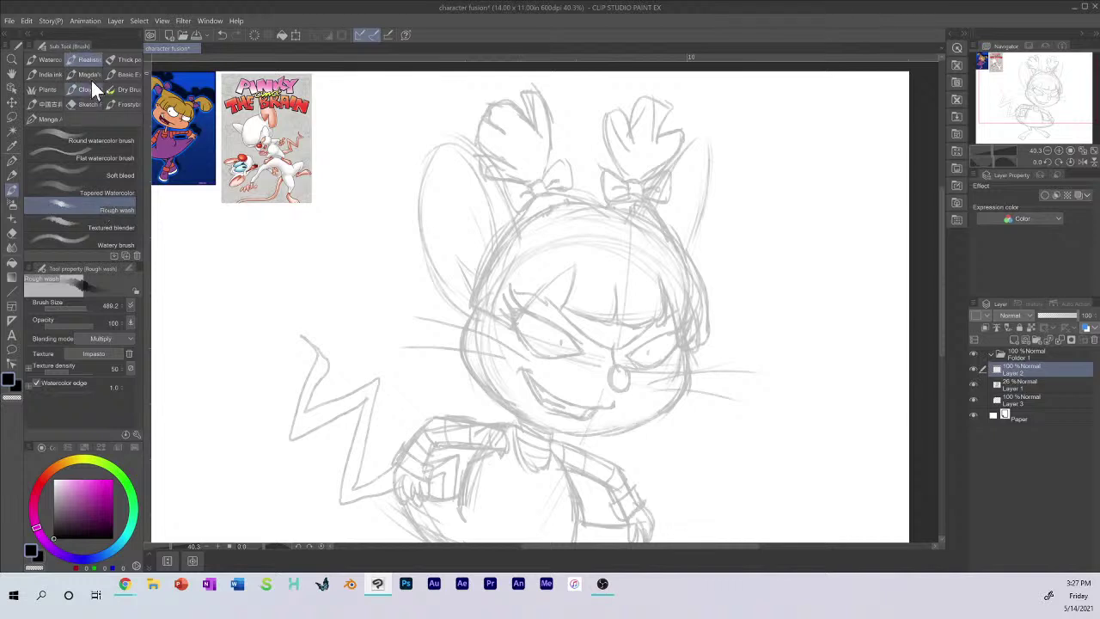
{"action": "left_click", "coordinate": [115, 60]}
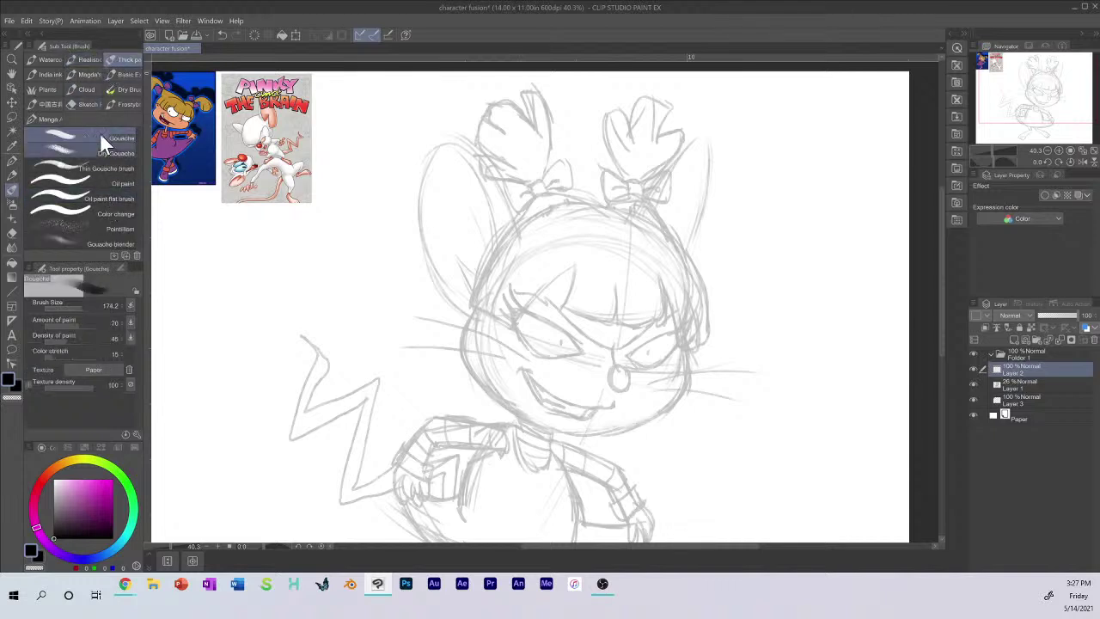
{"action": "left_click", "coordinate": [41, 72]}
{"action": "left_click", "coordinate": [75, 74]}
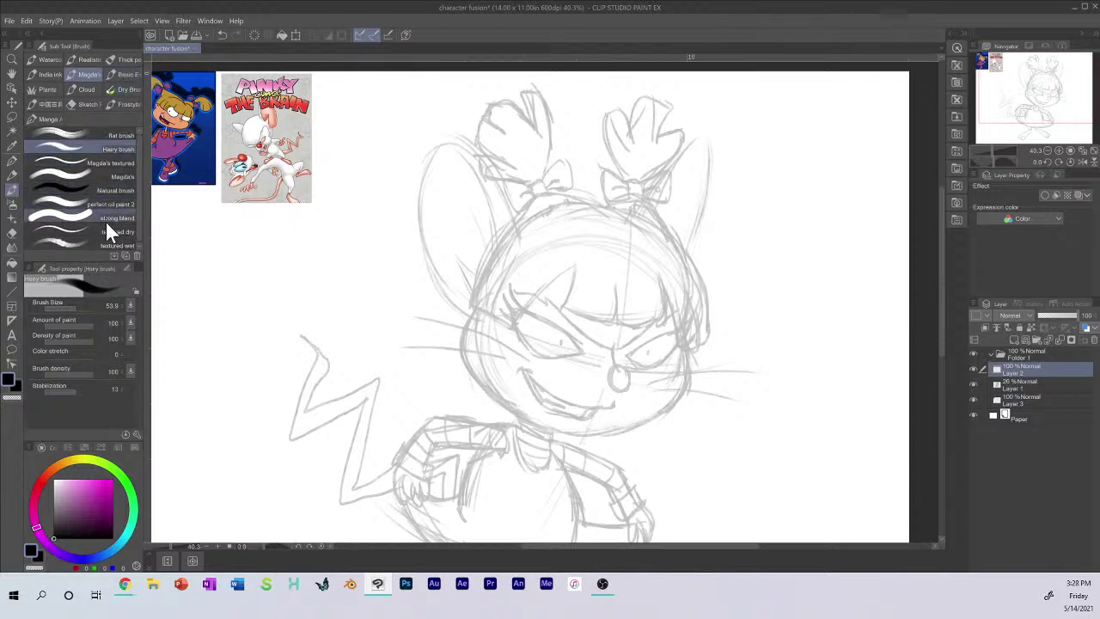
{"action": "left_click", "coordinate": [123, 90]}
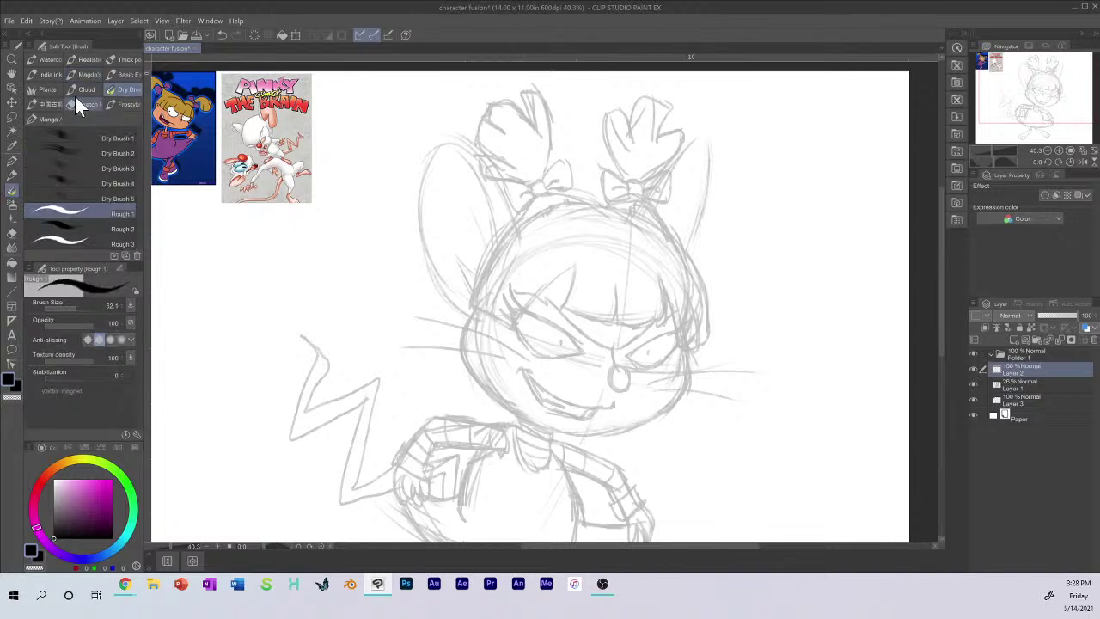
{"action": "left_click", "coordinate": [76, 92]}
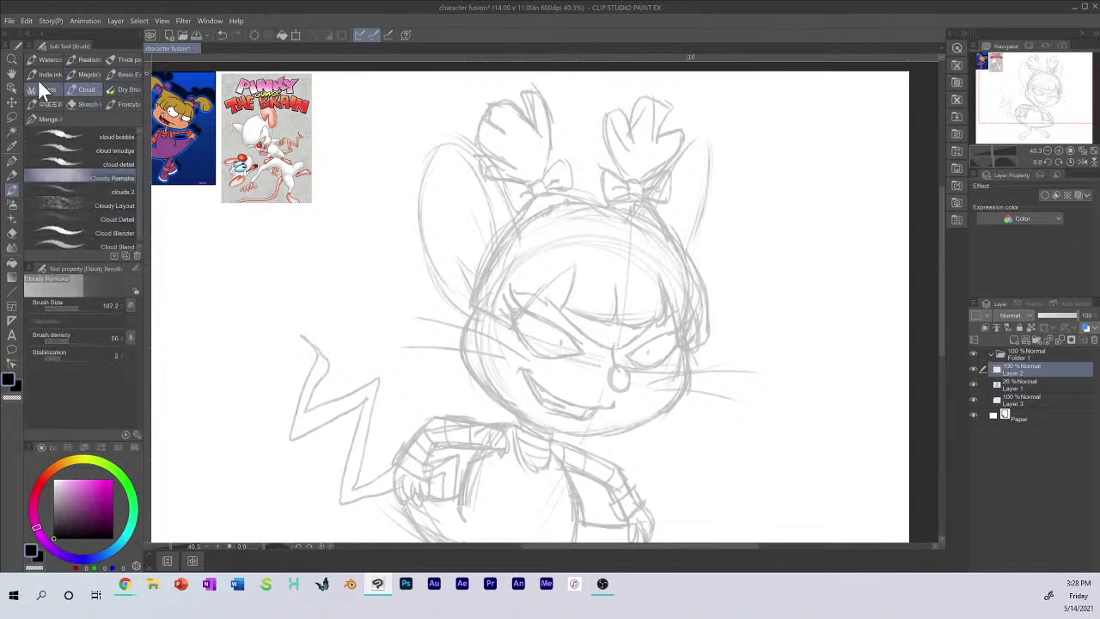
{"action": "left_click", "coordinate": [90, 60]}
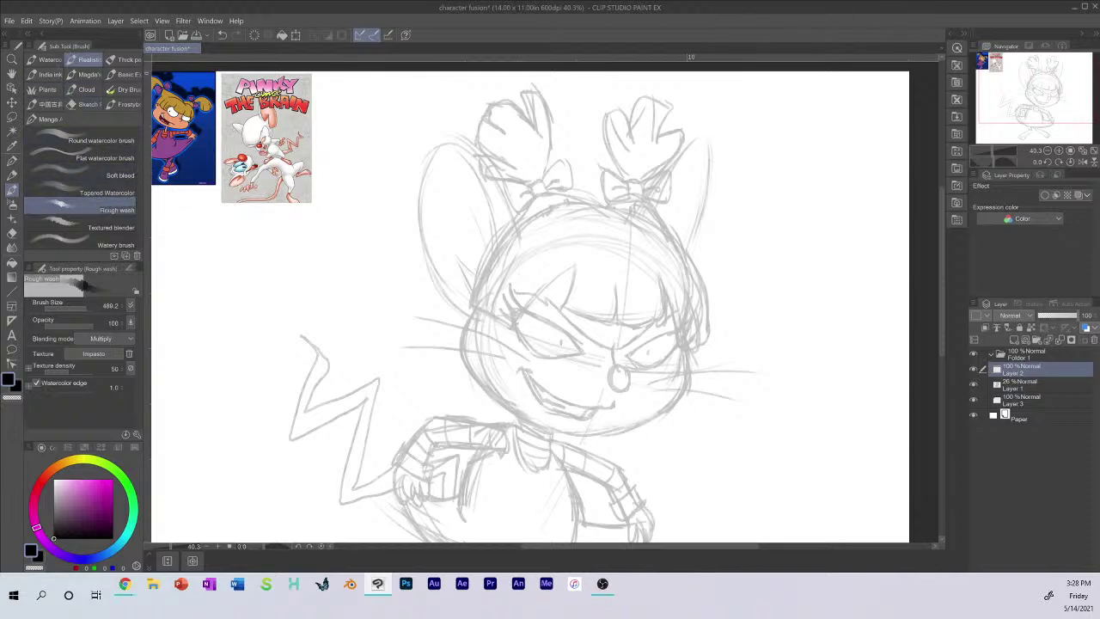
Step: Choose the Textured pen for the line art, try a test stroke and undo it, and set the brush size to 86.2
{"action": "left_click", "coordinate": [12, 161]}
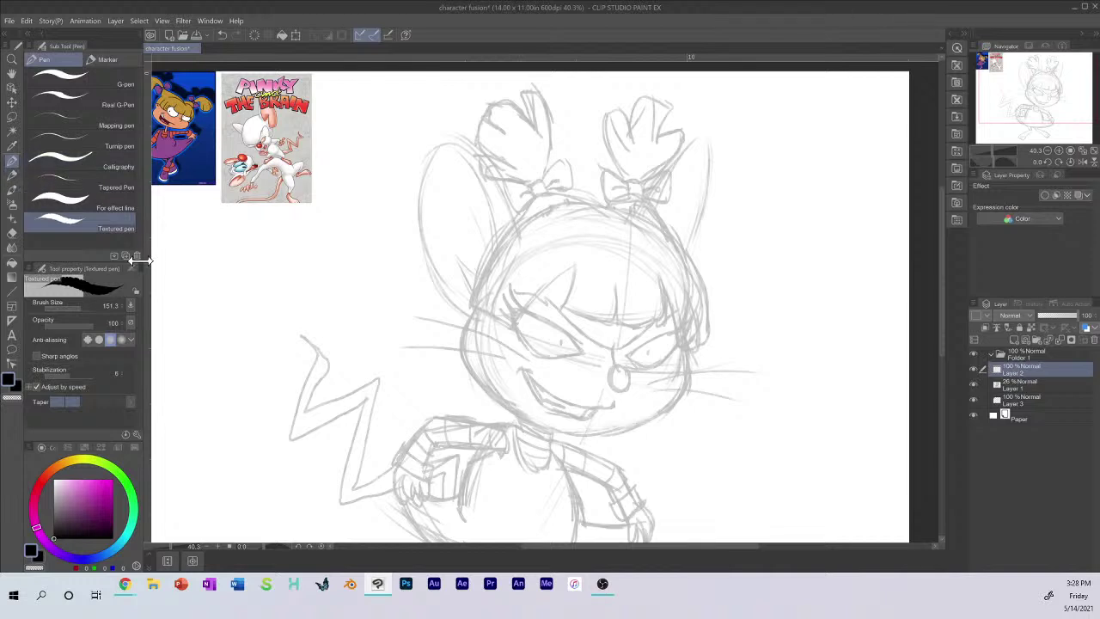
{"action": "mouse_move", "coordinate": [308, 344]}
{"action": "left_mouse_down"}
{"action": "mouse_move", "coordinate": [311, 320]}
{"action": "mouse_move", "coordinate": [388, 331]}
{"action": "mouse_move", "coordinate": [455, 378]}
{"action": "left_mouse_up"}
{"action": "key", "text": "ctrl+z"}
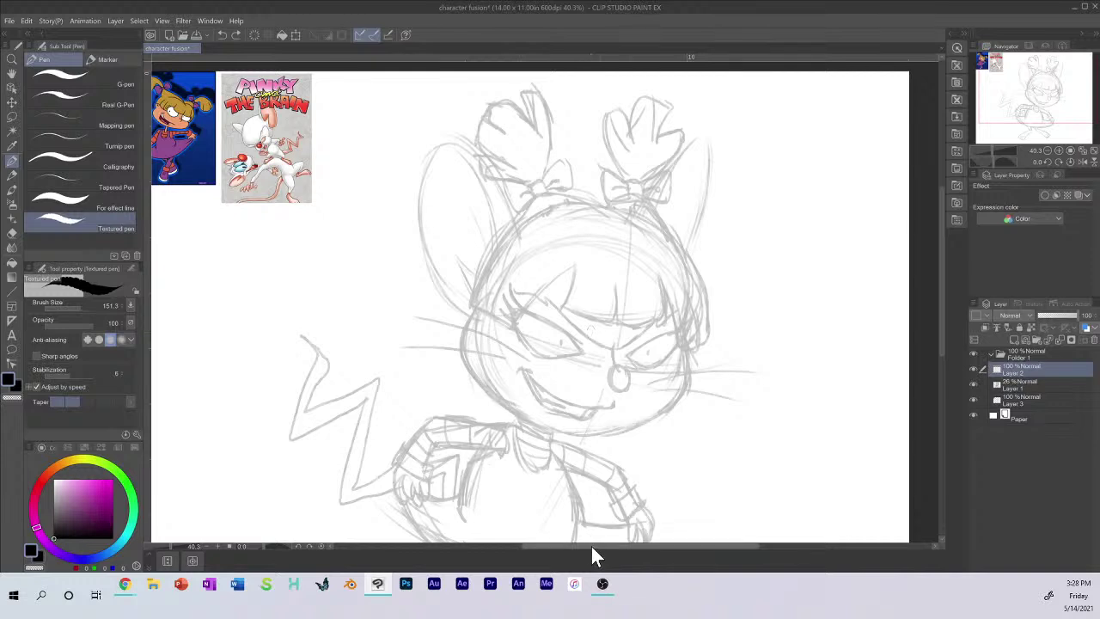
{"action": "left_click_drag", "start_coordinate": [590, 545], "coordinate": [610, 545]}
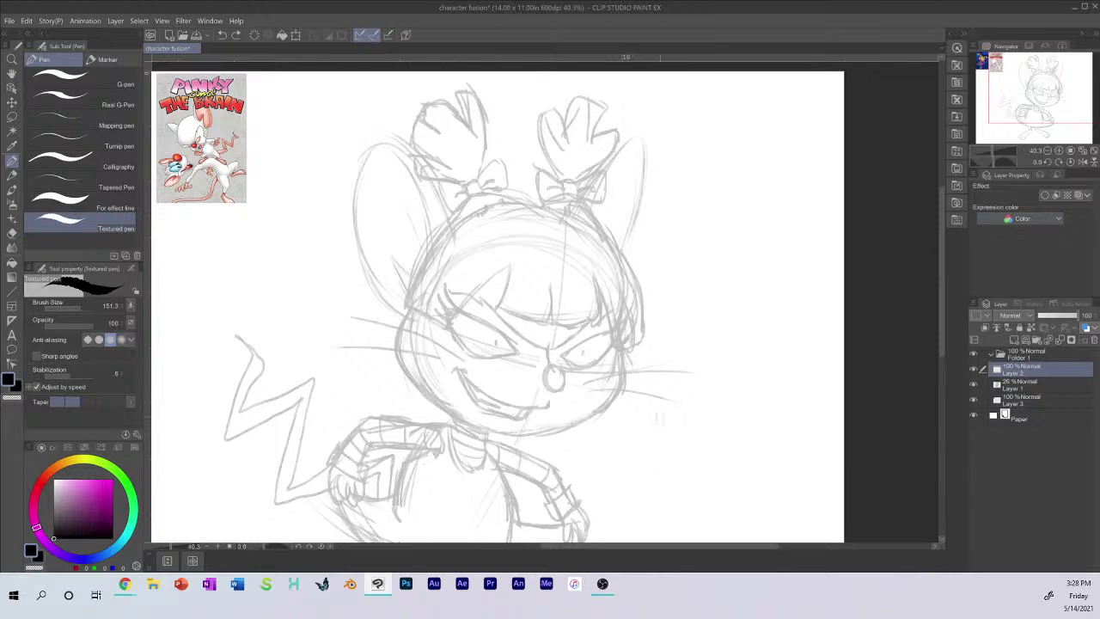
{"action": "scroll", "coordinate": [626, 335], "scroll_direction": "up", "scroll_amount": 3}
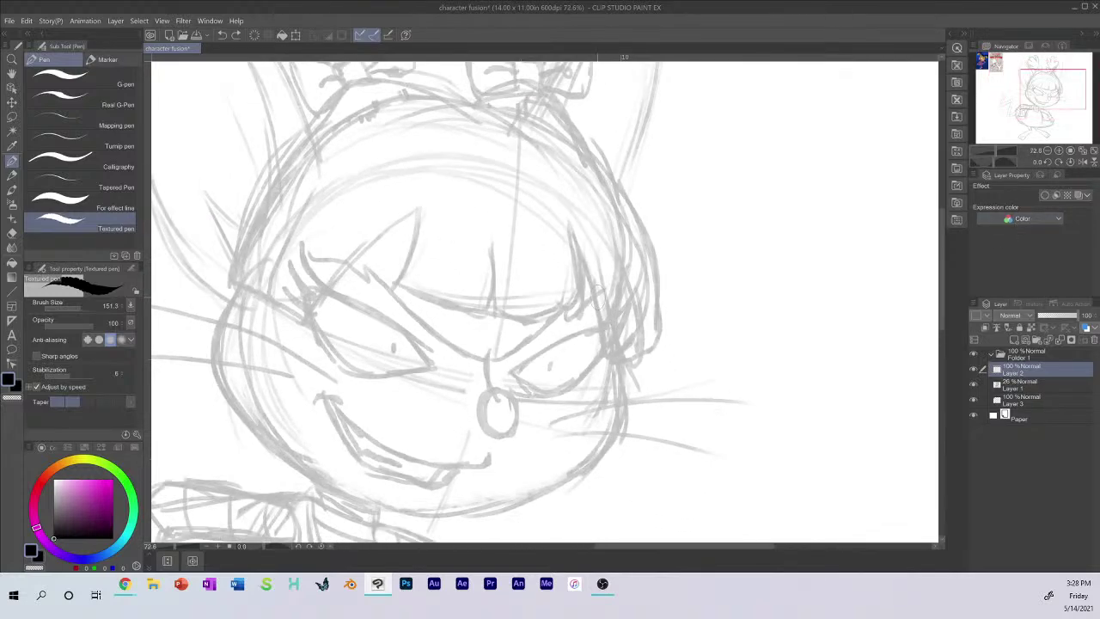
{"action": "left_click", "coordinate": [79, 307]}
{"action": "left_click", "coordinate": [78, 307]}
Step: Ink the outer hair edge and the overlapping locks along the right side of the face on Layer 2
{"action": "mouse_move", "coordinate": [589, 146]}
{"action": "left_mouse_down"}
{"action": "mouse_move", "coordinate": [659, 311]}
{"action": "mouse_move", "coordinate": [656, 352]}
{"action": "left_mouse_up"}
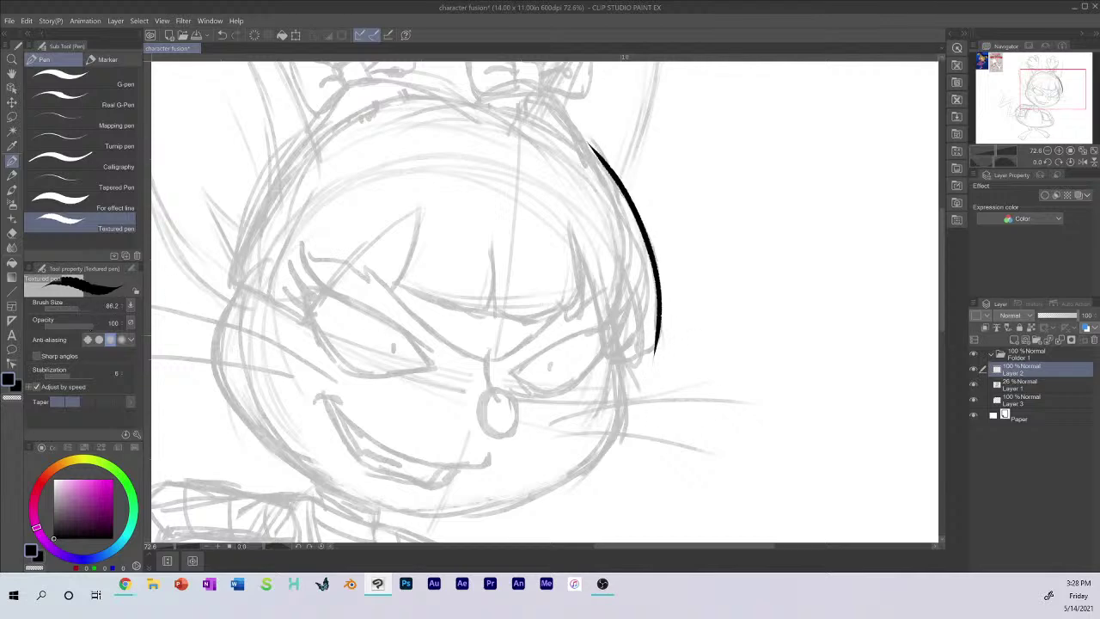
{"action": "left_click_drag", "start_coordinate": [569, 228], "coordinate": [606, 360]}
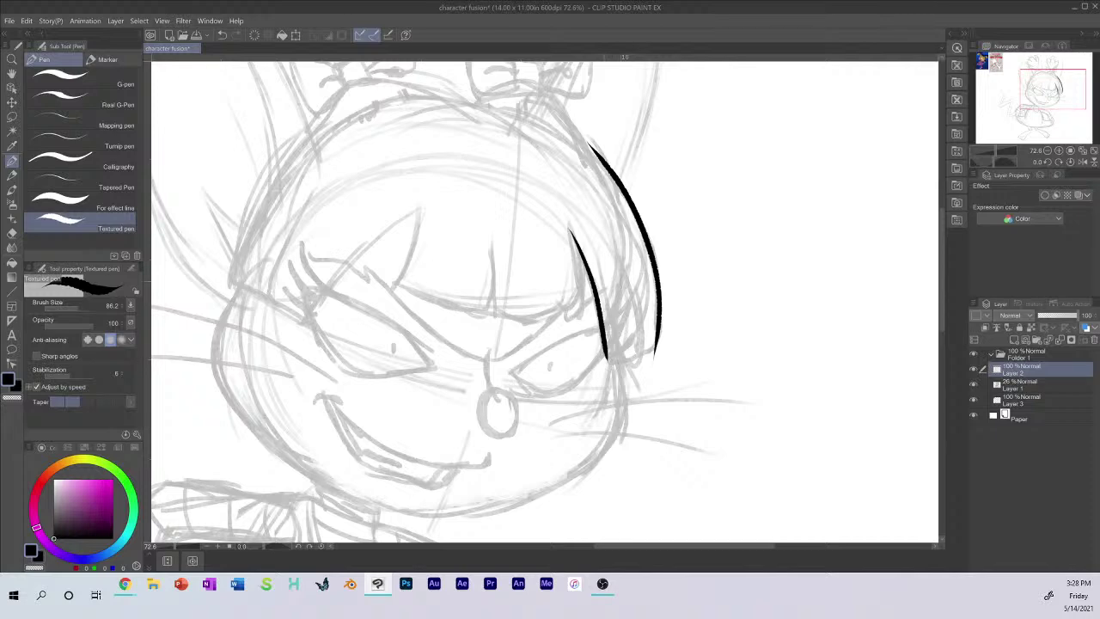
{"action": "mouse_move", "coordinate": [628, 275]}
{"action": "left_mouse_down"}
{"action": "mouse_move", "coordinate": [608, 360]}
{"action": "mouse_move", "coordinate": [655, 344]}
{"action": "left_mouse_up"}
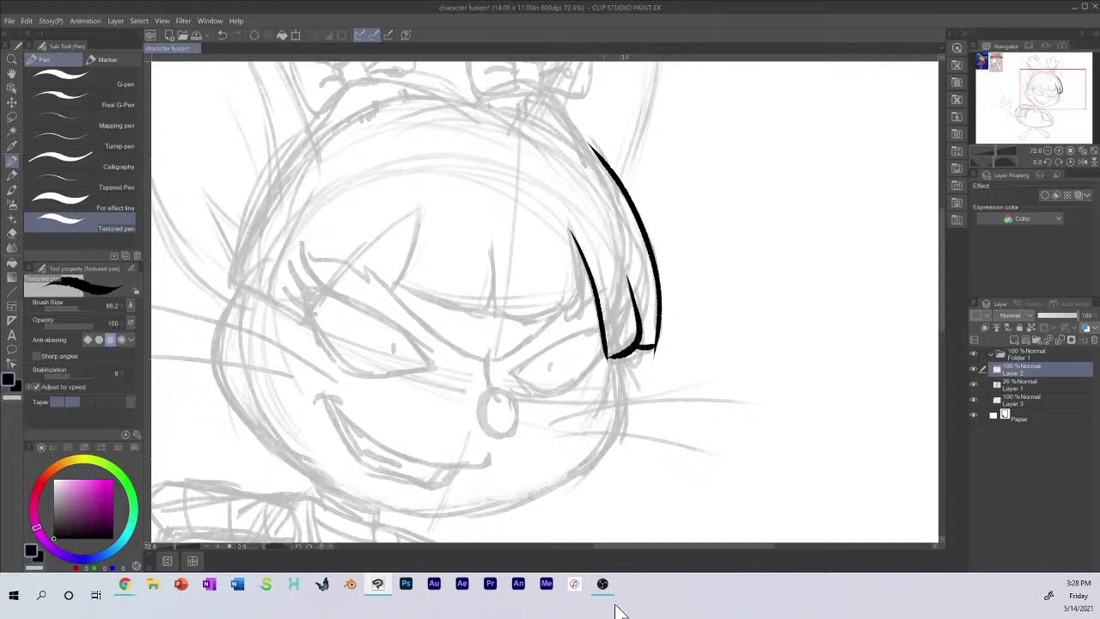
{"action": "mouse_move", "coordinate": [418, 208]}
{"action": "left_mouse_down"}
{"action": "mouse_move", "coordinate": [395, 297]}
{"action": "mouse_move", "coordinate": [486, 311]}
{"action": "left_mouse_up"}
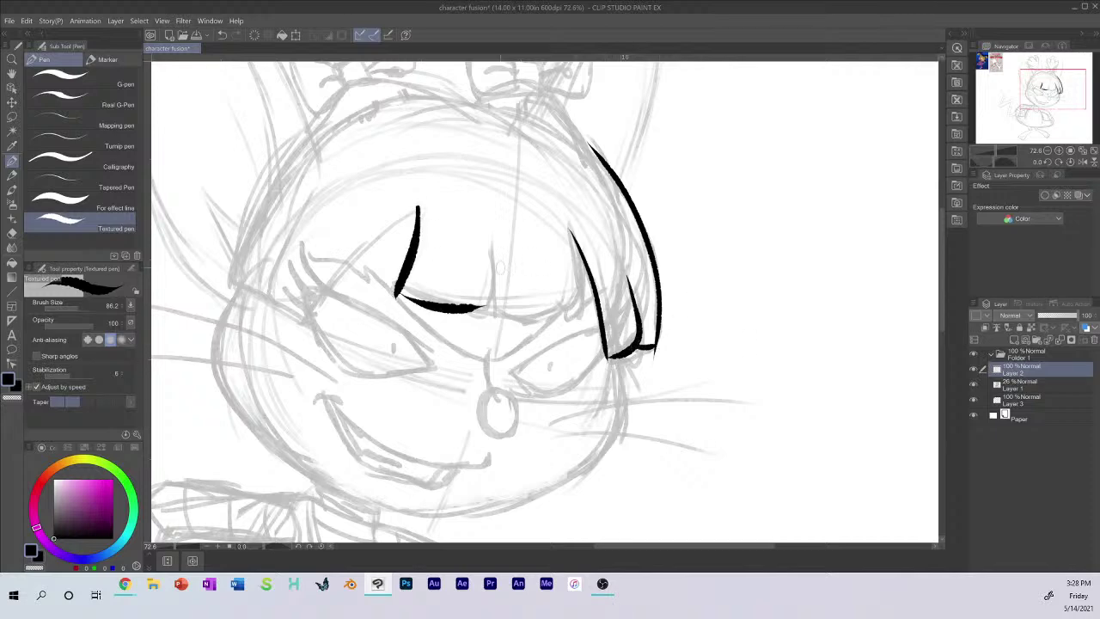
{"action": "left_click_drag", "start_coordinate": [487, 245], "coordinate": [490, 310]}
{"action": "mouse_move", "coordinate": [397, 293]}
{"action": "left_mouse_down"}
{"action": "mouse_move", "coordinate": [446, 313]}
{"action": "mouse_move", "coordinate": [574, 315]}
{"action": "left_mouse_up"}
{"action": "key", "text": "ctrl+z"}
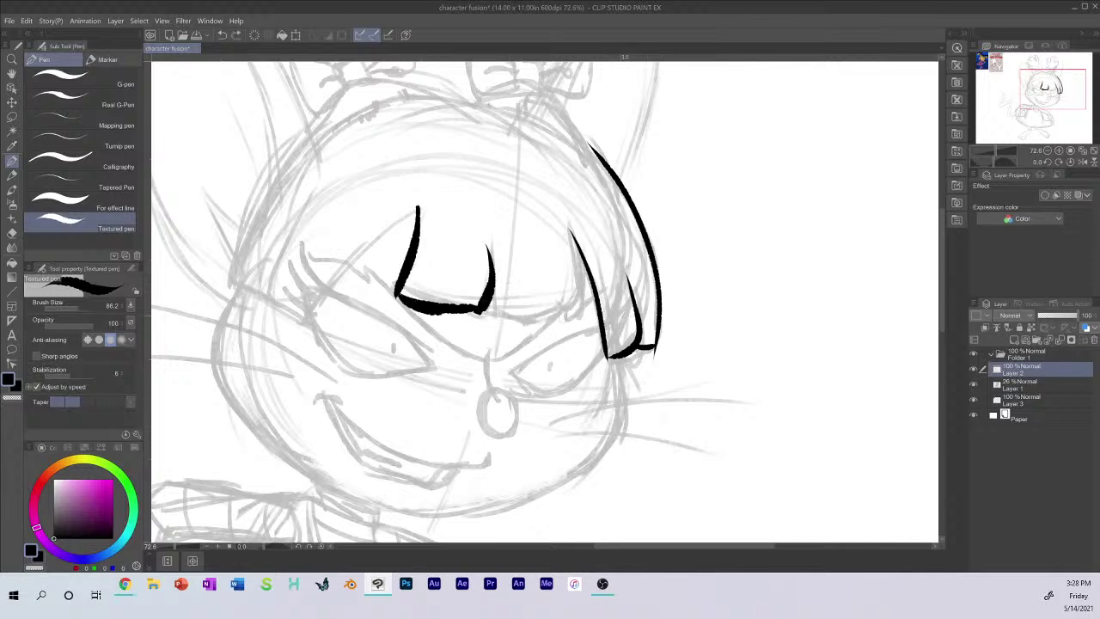
{"action": "mouse_move", "coordinate": [488, 282]}
{"action": "left_mouse_down"}
{"action": "mouse_move", "coordinate": [498, 316]}
{"action": "mouse_move", "coordinate": [597, 306]}
{"action": "left_mouse_up"}
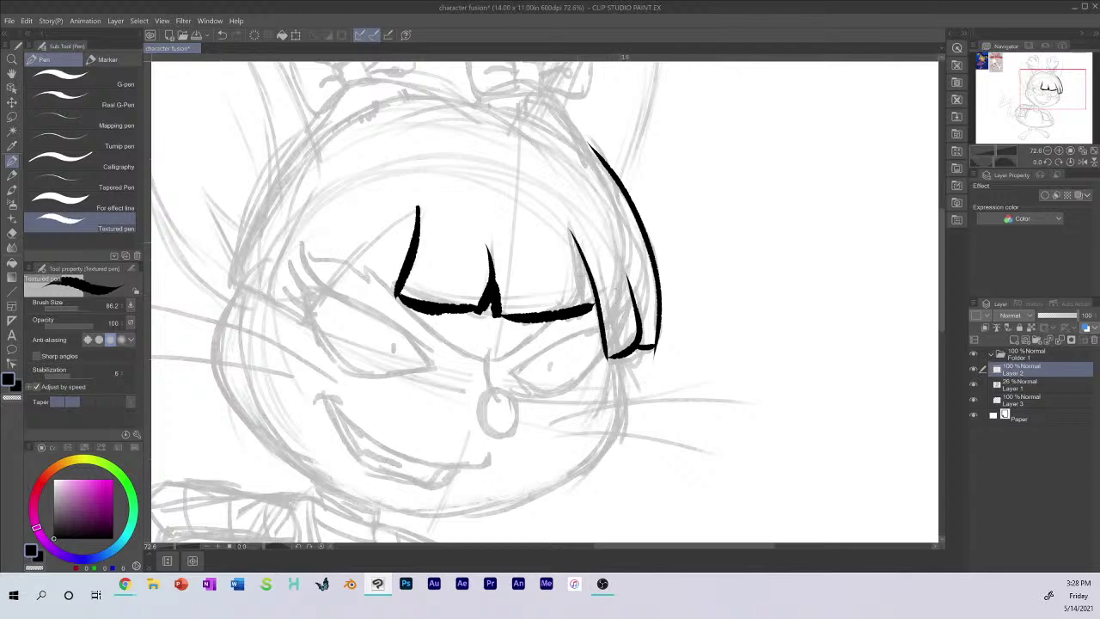
{"action": "left_click_drag", "start_coordinate": [579, 241], "coordinate": [595, 310]}
{"action": "key", "text": "ctrl+z"}
{"action": "key", "text": "ctrl+z"}
{"action": "key", "text": "ctrl+z"}
{"action": "key", "text": "ctrl+z"}
{"action": "key", "text": "ctrl+z"}
{"action": "key", "text": "ctrl+z"}
{"action": "key", "text": "ctrl+z"}
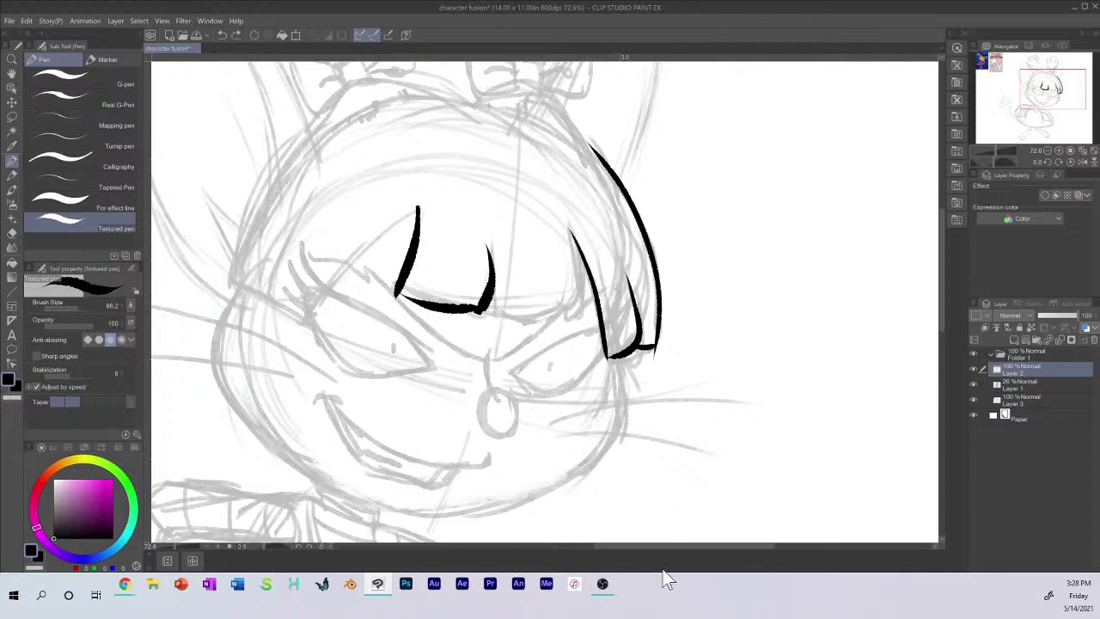
Step: Ink the notched fringe across the forehead and the hair locks along the left side of the face
{"action": "mouse_move", "coordinate": [420, 204]}
{"action": "left_mouse_down"}
{"action": "mouse_move", "coordinate": [401, 268]}
{"action": "mouse_move", "coordinate": [441, 297]}
{"action": "mouse_move", "coordinate": [473, 306]}
{"action": "mouse_move", "coordinate": [490, 256]}
{"action": "mouse_move", "coordinate": [497, 314]}
{"action": "mouse_move", "coordinate": [575, 307]}
{"action": "left_mouse_up"}
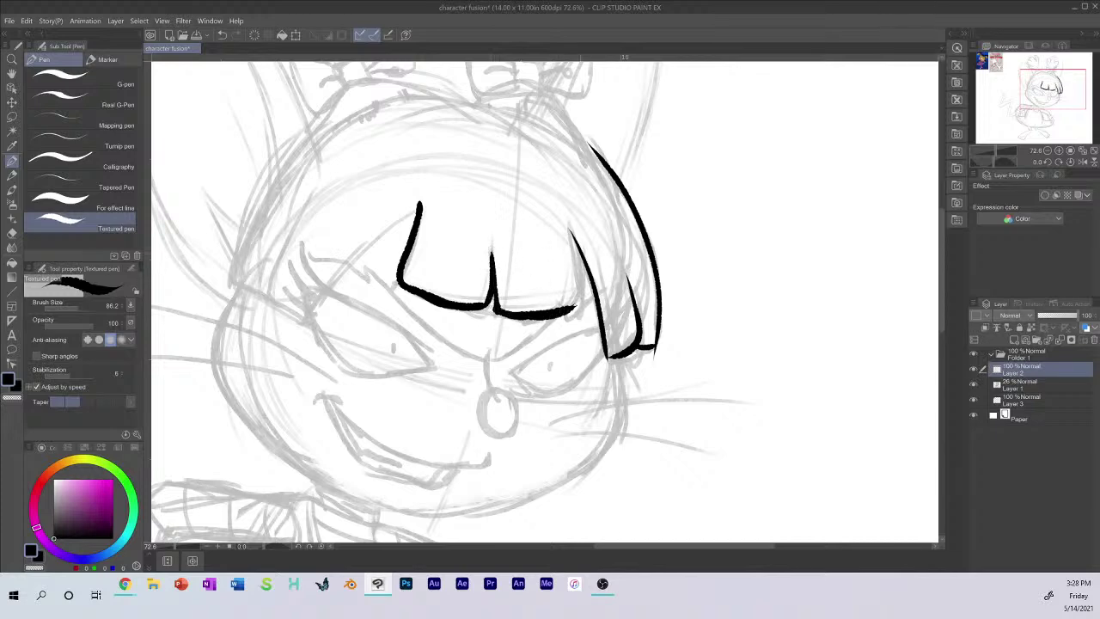
{"action": "mouse_move", "coordinate": [572, 234]}
{"action": "left_mouse_down"}
{"action": "mouse_move", "coordinate": [584, 311]}
{"action": "mouse_move", "coordinate": [559, 316]}
{"action": "left_mouse_up"}
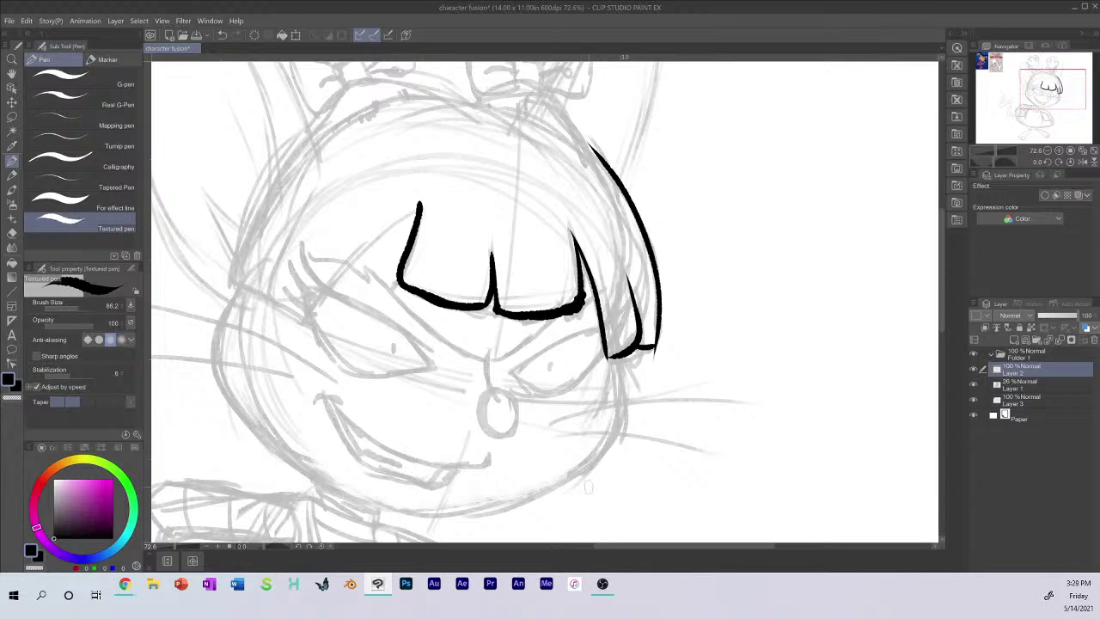
{"action": "key", "text": "ctrl+z"}
{"action": "left_click_drag", "start_coordinate": [419, 206], "coordinate": [326, 293]}
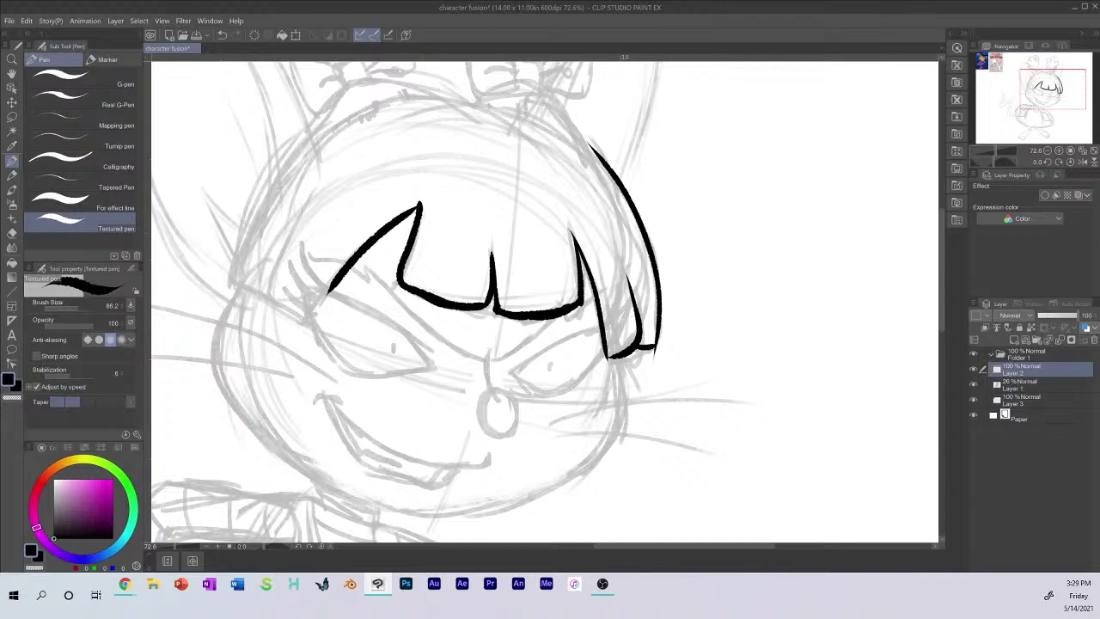
{"action": "mouse_move", "coordinate": [311, 182]}
{"action": "left_mouse_down"}
{"action": "mouse_move", "coordinate": [264, 303]}
{"action": "mouse_move", "coordinate": [303, 313]}
{"action": "mouse_move", "coordinate": [328, 291]}
{"action": "mouse_move", "coordinate": [283, 315]}
{"action": "left_mouse_up"}
{"action": "mouse_move", "coordinate": [301, 148]}
{"action": "left_mouse_down"}
{"action": "mouse_move", "coordinate": [231, 280]}
{"action": "mouse_move", "coordinate": [258, 294]}
{"action": "mouse_move", "coordinate": [260, 200]}
{"action": "mouse_move", "coordinate": [315, 138]}
{"action": "left_mouse_up"}
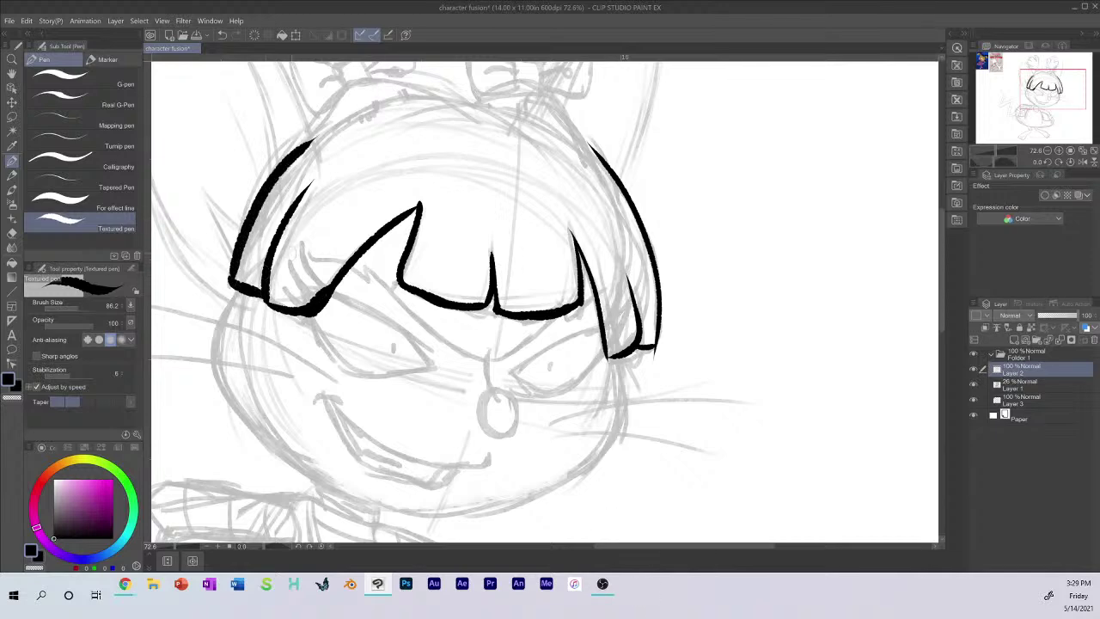
Step: Ink the top outline of the hair over the crown, dipping between the pigtails and joining both side edges
{"action": "left_click_drag", "start_coordinate": [941, 294], "coordinate": [950, 242]}
{"action": "left_click_drag", "start_coordinate": [357, 225], "coordinate": [283, 320]}
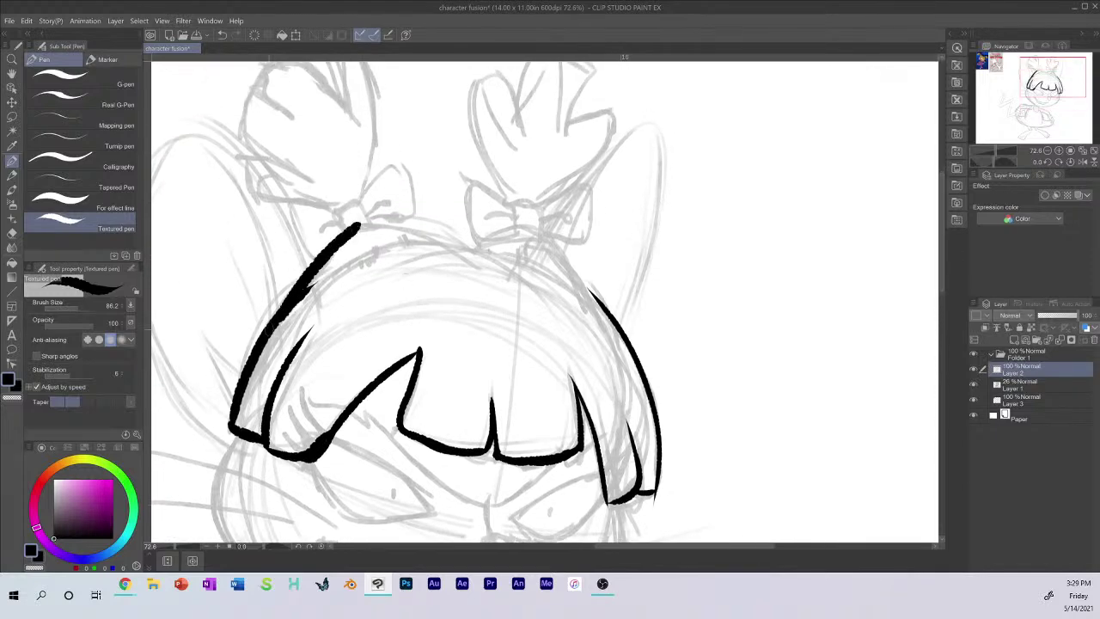
{"action": "left_click_drag", "start_coordinate": [316, 281], "coordinate": [275, 330]}
{"action": "mouse_move", "coordinate": [351, 227]}
{"action": "left_mouse_down"}
{"action": "mouse_move", "coordinate": [454, 236]}
{"action": "mouse_move", "coordinate": [477, 252]}
{"action": "mouse_move", "coordinate": [541, 229]}
{"action": "left_mouse_up"}
{"action": "mouse_move", "coordinate": [478, 249]}
{"action": "left_mouse_down"}
{"action": "mouse_move", "coordinate": [505, 230]}
{"action": "mouse_move", "coordinate": [589, 280]}
{"action": "mouse_move", "coordinate": [602, 303]}
{"action": "left_mouse_up"}
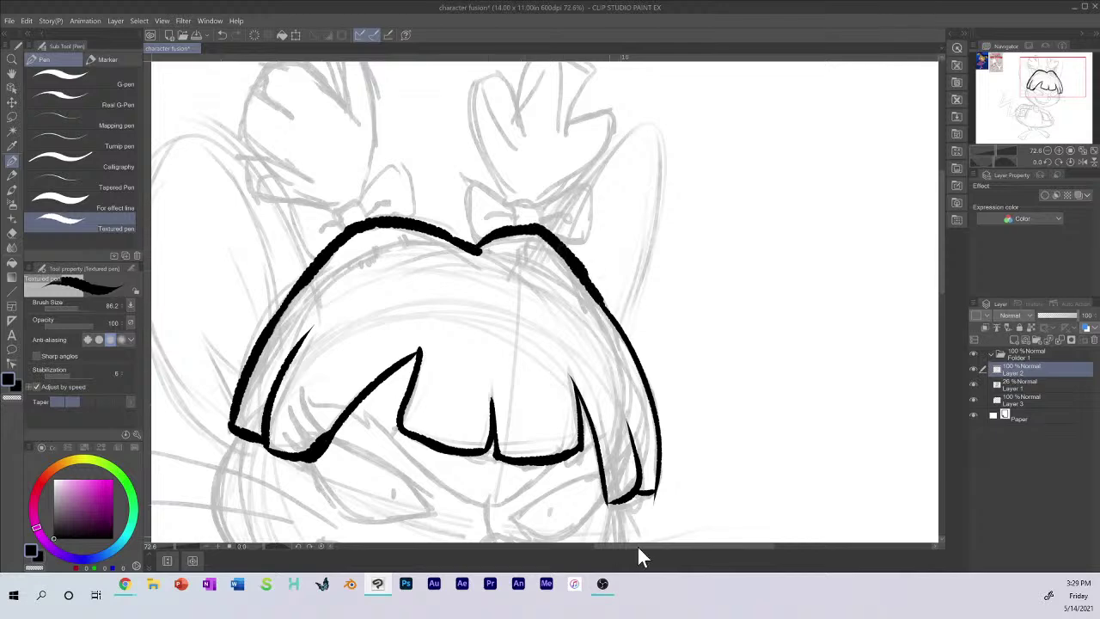
{"action": "key", "text": "ctrl"}
Step: Ink the two bows at the pigtail bases, each with a central knot, two loops and fold lines
{"action": "left_click_drag", "start_coordinate": [942, 268], "coordinate": [945, 247]}
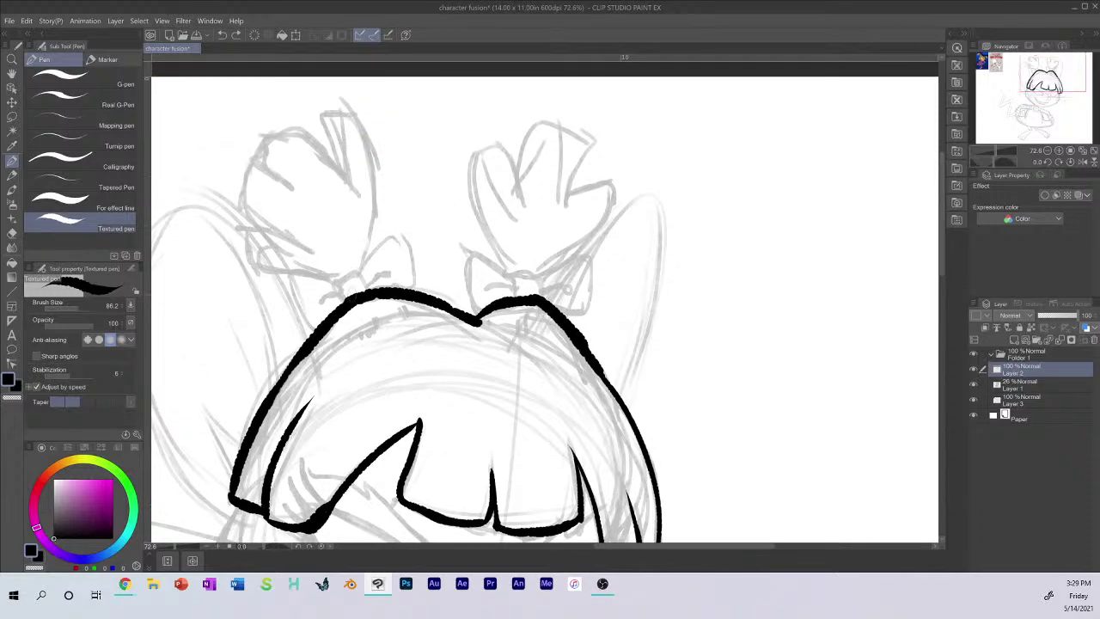
{"action": "mouse_move", "coordinate": [339, 296]}
{"action": "left_mouse_down"}
{"action": "mouse_move", "coordinate": [369, 294]}
{"action": "mouse_move", "coordinate": [363, 279]}
{"action": "mouse_move", "coordinate": [368, 291]}
{"action": "mouse_move", "coordinate": [291, 293]}
{"action": "mouse_move", "coordinate": [319, 323]}
{"action": "mouse_move", "coordinate": [289, 280]}
{"action": "mouse_move", "coordinate": [334, 283]}
{"action": "mouse_move", "coordinate": [323, 300]}
{"action": "mouse_move", "coordinate": [399, 233]}
{"action": "mouse_move", "coordinate": [412, 292]}
{"action": "mouse_move", "coordinate": [388, 272]}
{"action": "left_mouse_up"}
{"action": "key", "text": "ctrl+z"}
{"action": "key", "text": "ctrl+z"}
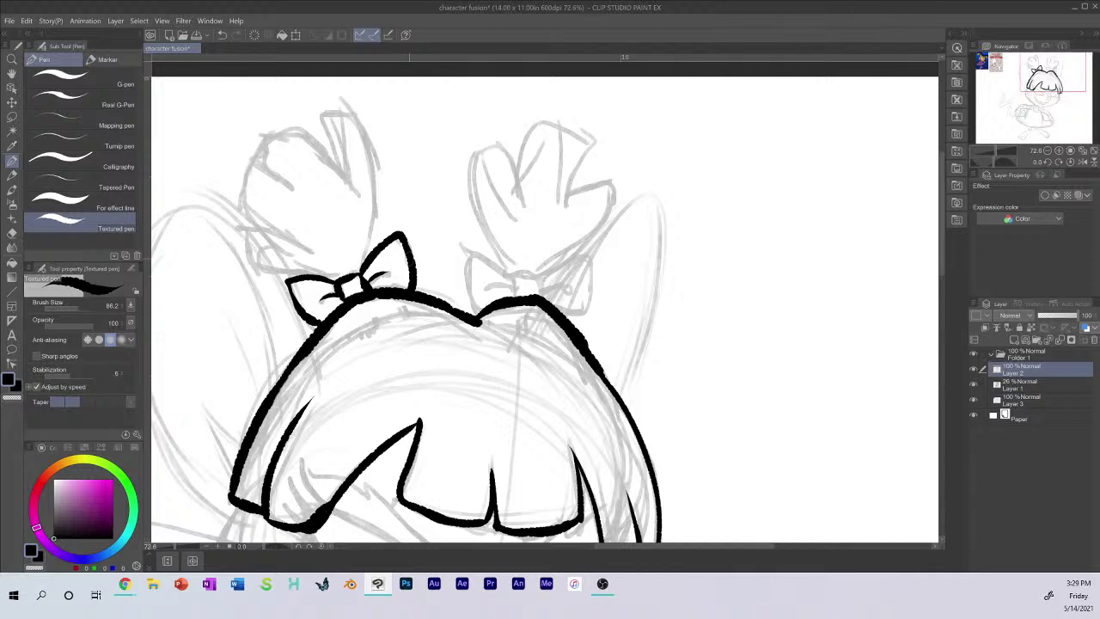
{"action": "mouse_move", "coordinate": [516, 278]}
{"action": "left_mouse_down"}
{"action": "mouse_move", "coordinate": [517, 300]}
{"action": "mouse_move", "coordinate": [540, 297]}
{"action": "mouse_move", "coordinate": [473, 258]}
{"action": "mouse_move", "coordinate": [478, 306]}
{"action": "mouse_move", "coordinate": [478, 258]}
{"action": "mouse_move", "coordinate": [510, 277]}
{"action": "mouse_move", "coordinate": [487, 290]}
{"action": "mouse_move", "coordinate": [582, 258]}
{"action": "mouse_move", "coordinate": [557, 313]}
{"action": "mouse_move", "coordinate": [538, 296]}
{"action": "mouse_move", "coordinate": [565, 285]}
{"action": "left_mouse_up"}
{"action": "key", "text": "ctrl+z"}
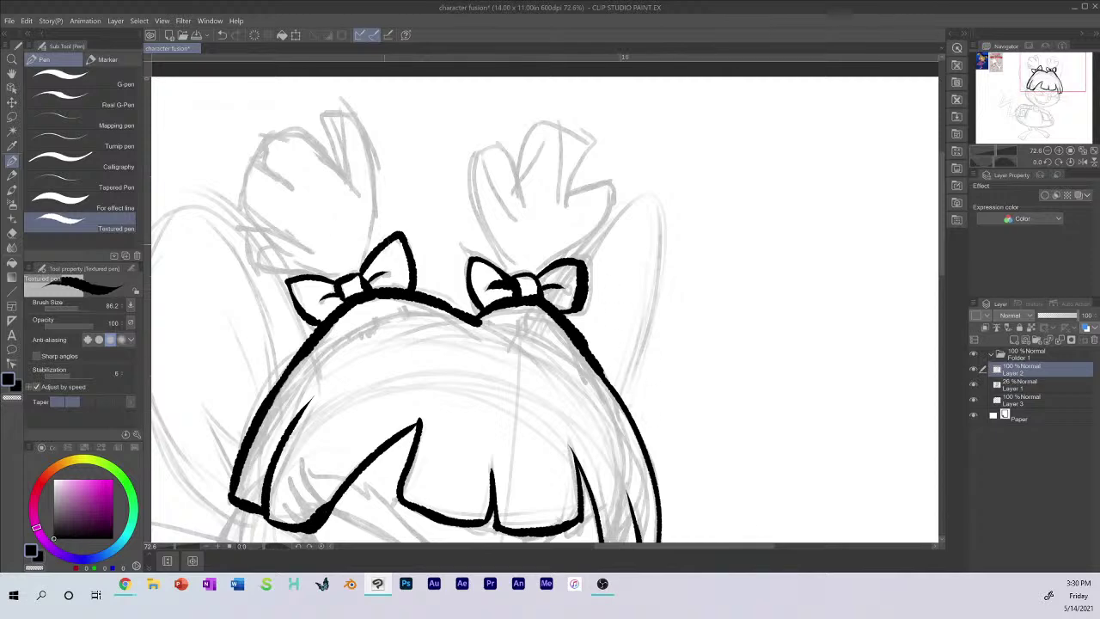
Step: Ink the outlines of both pigtails above the bows, with pointed notches between the hair tufts
{"action": "mouse_move", "coordinate": [326, 129]}
{"action": "left_mouse_down"}
{"action": "mouse_move", "coordinate": [336, 172]}
{"action": "mouse_move", "coordinate": [351, 121]}
{"action": "mouse_move", "coordinate": [372, 202]}
{"action": "mouse_move", "coordinate": [364, 271]}
{"action": "left_mouse_up"}
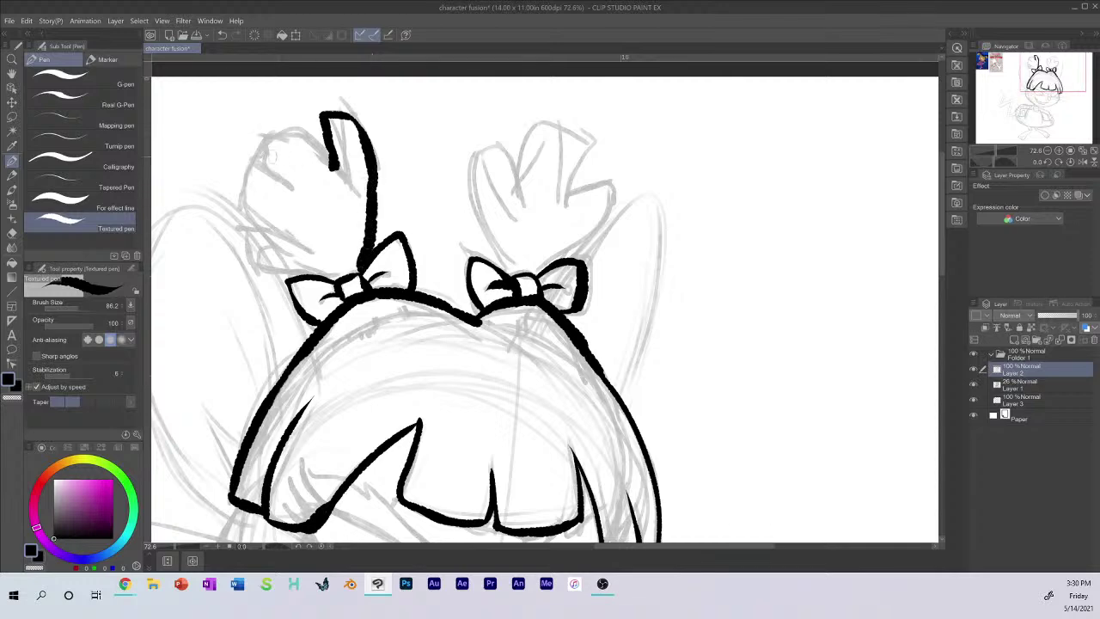
{"action": "mouse_move", "coordinate": [295, 189]}
{"action": "left_mouse_down"}
{"action": "mouse_move", "coordinate": [261, 155]}
{"action": "mouse_move", "coordinate": [311, 133]}
{"action": "mouse_move", "coordinate": [333, 166]}
{"action": "mouse_move", "coordinate": [253, 167]}
{"action": "mouse_move", "coordinate": [244, 215]}
{"action": "mouse_move", "coordinate": [314, 253]}
{"action": "left_mouse_up"}
{"action": "mouse_move", "coordinate": [250, 224]}
{"action": "left_mouse_down"}
{"action": "mouse_move", "coordinate": [249, 259]}
{"action": "mouse_move", "coordinate": [316, 256]}
{"action": "mouse_move", "coordinate": [333, 276]}
{"action": "mouse_move", "coordinate": [265, 233]}
{"action": "left_mouse_up"}
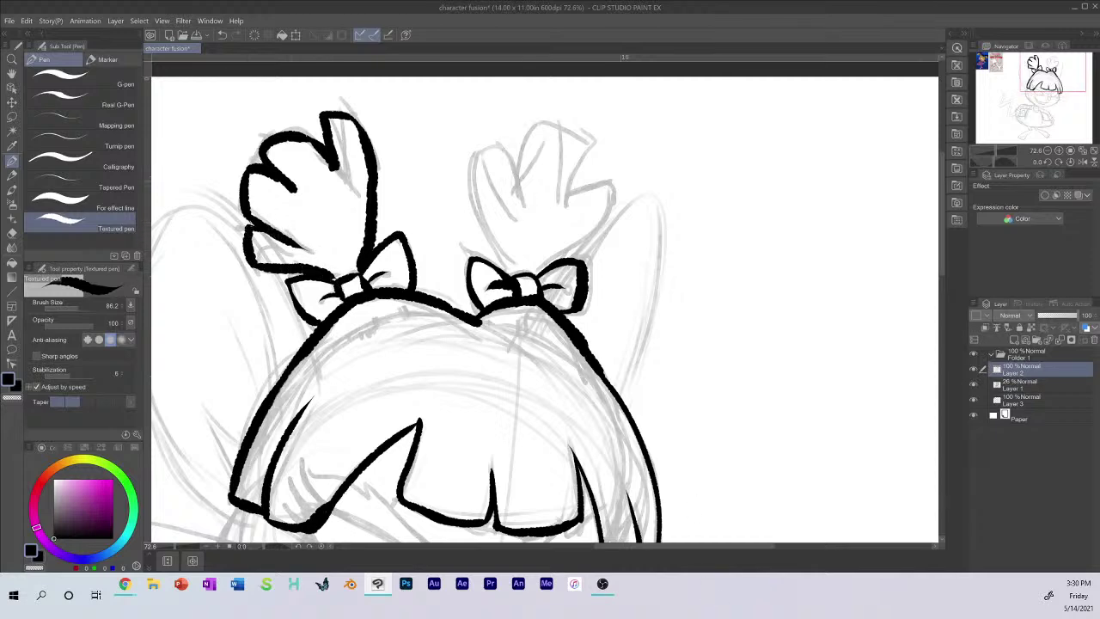
{"action": "mouse_move", "coordinate": [497, 260]}
{"action": "left_mouse_down"}
{"action": "mouse_move", "coordinate": [475, 152]}
{"action": "mouse_move", "coordinate": [515, 143]}
{"action": "mouse_move", "coordinate": [526, 198]}
{"action": "mouse_move", "coordinate": [543, 125]}
{"action": "mouse_move", "coordinate": [591, 153]}
{"action": "mouse_move", "coordinate": [576, 179]}
{"action": "mouse_move", "coordinate": [593, 182]}
{"action": "mouse_move", "coordinate": [609, 217]}
{"action": "mouse_move", "coordinate": [539, 277]}
{"action": "left_mouse_up"}
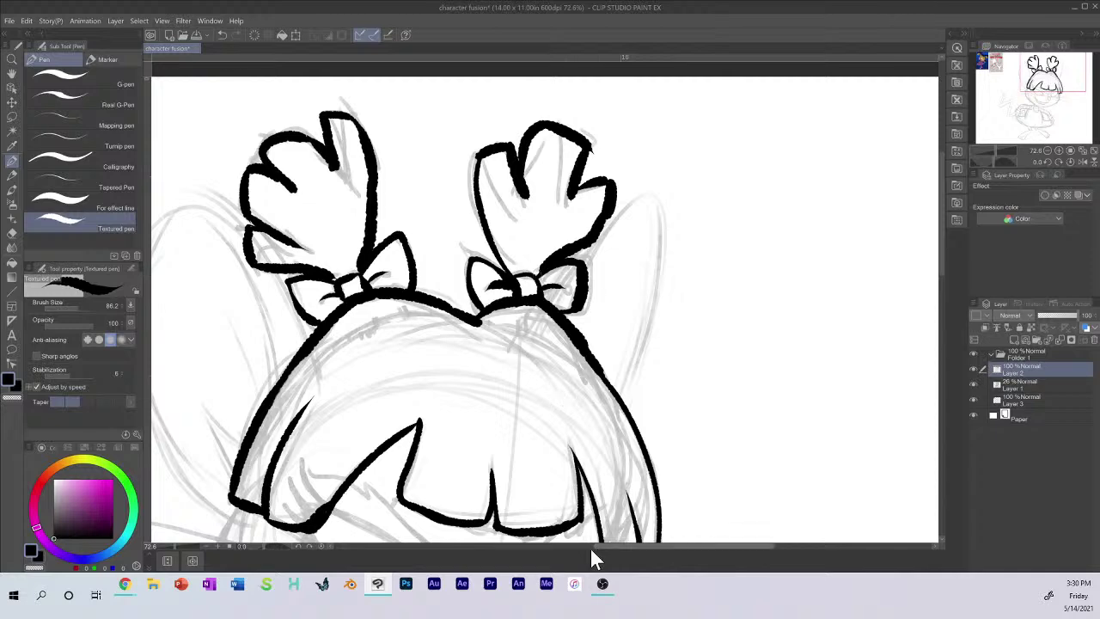
Step: Ink the outlines of both mouse ears, adding the inner rim line and the hair tuft inside the left ear
{"action": "left_click_drag", "start_coordinate": [593, 547], "coordinate": [550, 545]}
{"action": "mouse_move", "coordinate": [342, 213]}
{"action": "left_mouse_down"}
{"action": "mouse_move", "coordinate": [317, 282]}
{"action": "mouse_move", "coordinate": [323, 409]}
{"action": "mouse_move", "coordinate": [392, 509]}
{"action": "left_mouse_up"}
{"action": "key", "text": "ctrl+z"}
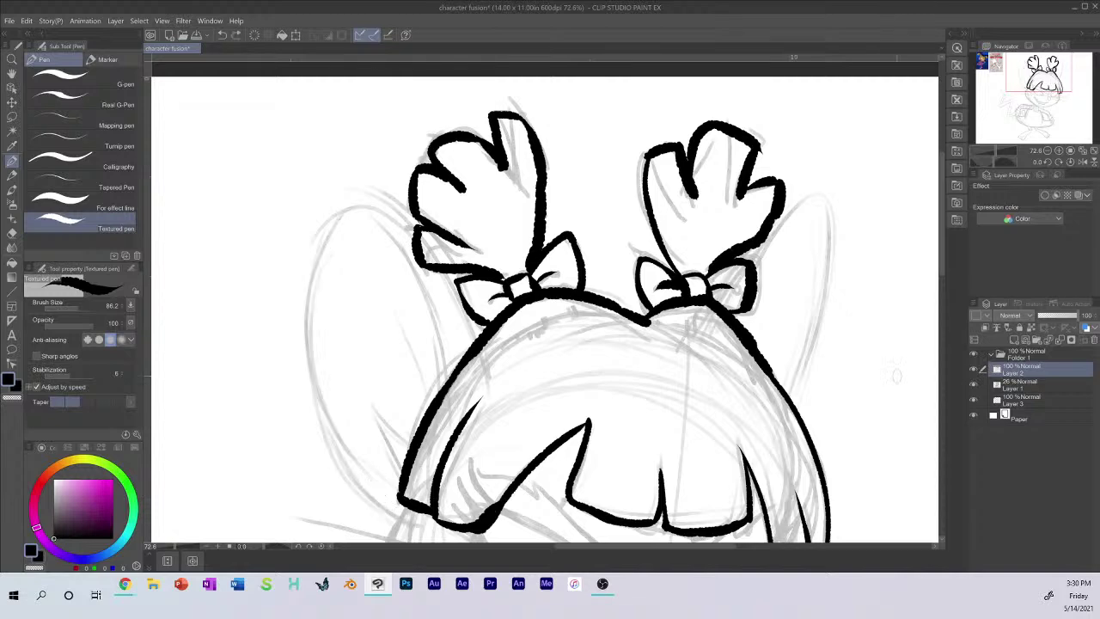
{"action": "mouse_move", "coordinate": [943, 232]}
{"action": "left_mouse_down"}
{"action": "mouse_move", "coordinate": [940, 268]}
{"action": "mouse_move", "coordinate": [940, 256]}
{"action": "left_mouse_up"}
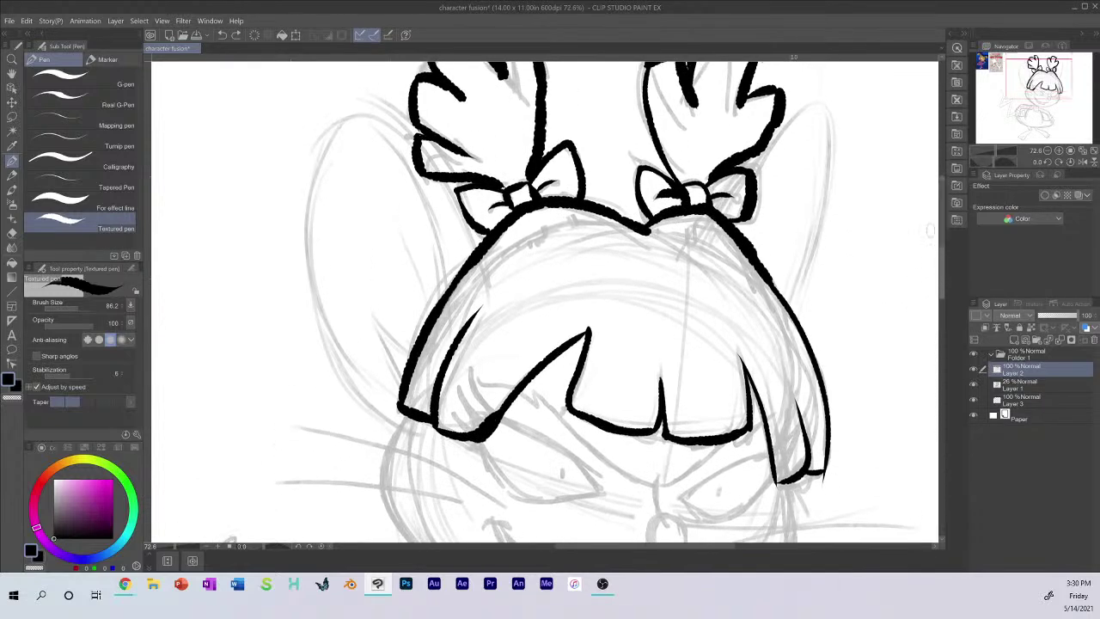
{"action": "left_click_drag", "start_coordinate": [359, 115], "coordinate": [387, 121]}
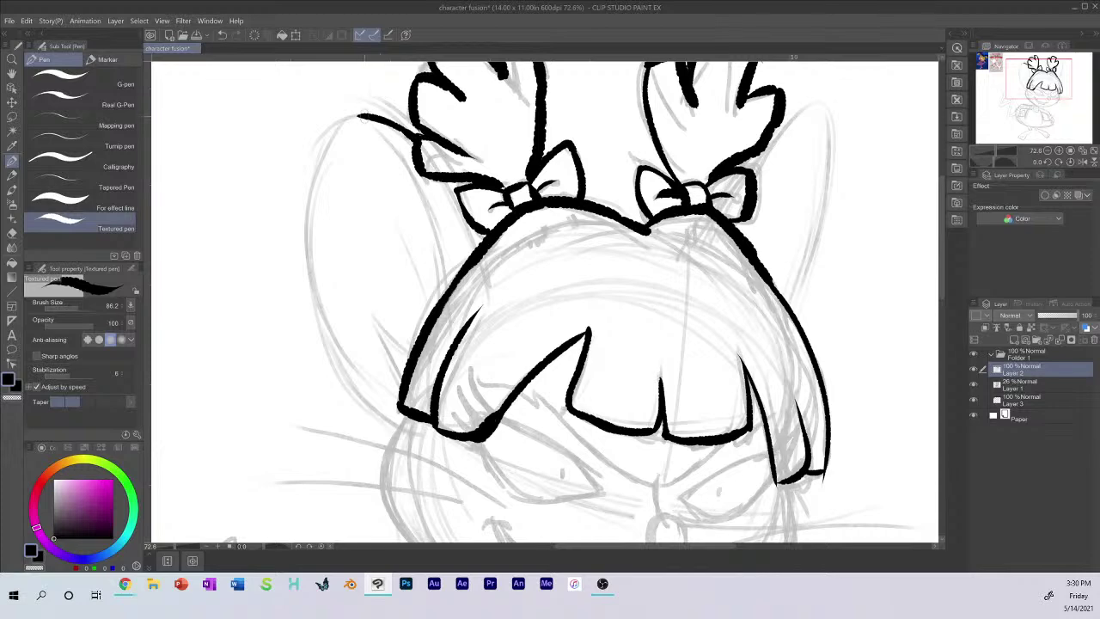
{"action": "mouse_move", "coordinate": [368, 116]}
{"action": "left_mouse_down"}
{"action": "mouse_move", "coordinate": [308, 203]}
{"action": "mouse_move", "coordinate": [308, 293]}
{"action": "mouse_move", "coordinate": [345, 372]}
{"action": "mouse_move", "coordinate": [409, 430]}
{"action": "left_mouse_up"}
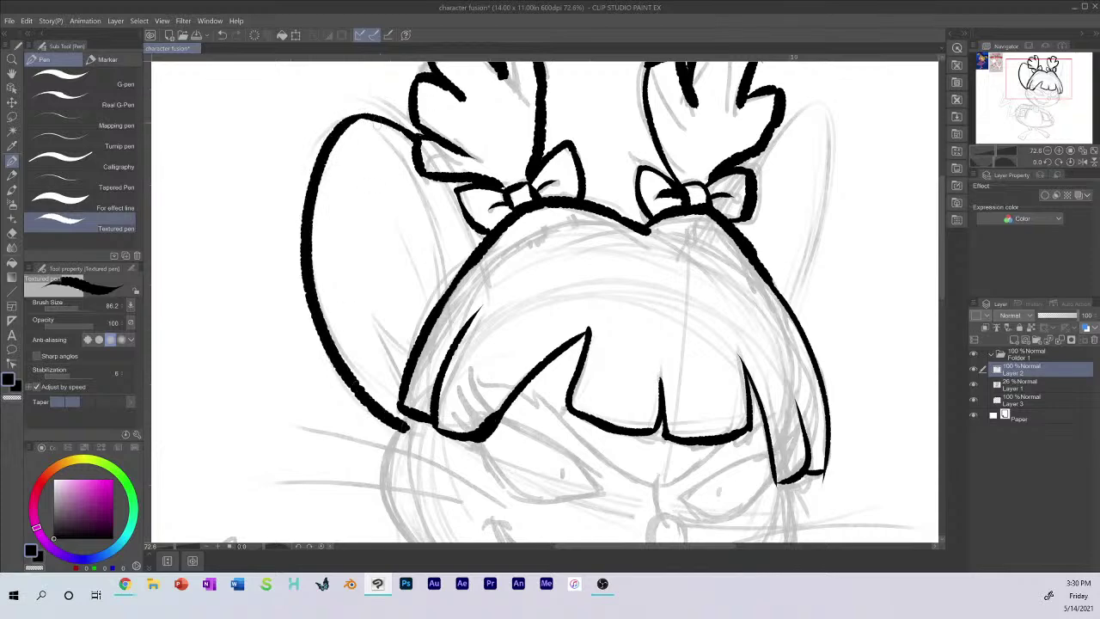
{"action": "mouse_move", "coordinate": [358, 115]}
{"action": "left_mouse_down"}
{"action": "mouse_move", "coordinate": [393, 139]}
{"action": "mouse_move", "coordinate": [432, 210]}
{"action": "mouse_move", "coordinate": [453, 288]}
{"action": "left_mouse_up"}
{"action": "mouse_move", "coordinate": [411, 348]}
{"action": "left_mouse_down"}
{"action": "mouse_move", "coordinate": [375, 320]}
{"action": "mouse_move", "coordinate": [405, 394]}
{"action": "left_mouse_up"}
{"action": "left_click_drag", "start_coordinate": [385, 148], "coordinate": [437, 320]}
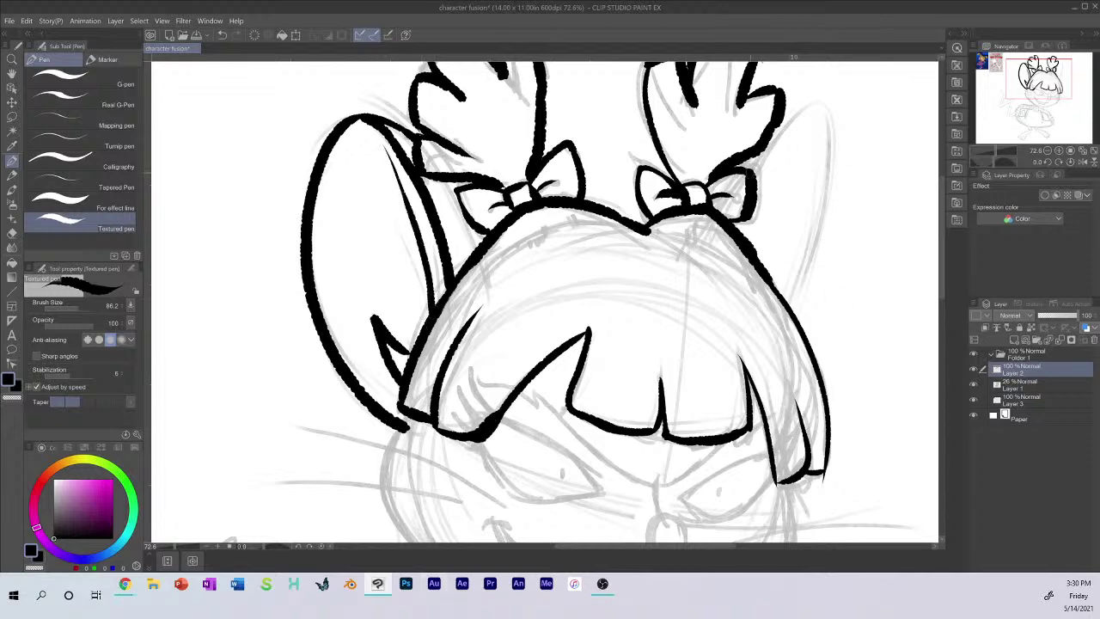
{"action": "mouse_move", "coordinate": [752, 167]}
{"action": "left_mouse_down"}
{"action": "mouse_move", "coordinate": [818, 100]}
{"action": "mouse_move", "coordinate": [825, 201]}
{"action": "mouse_move", "coordinate": [787, 315]}
{"action": "left_mouse_up"}
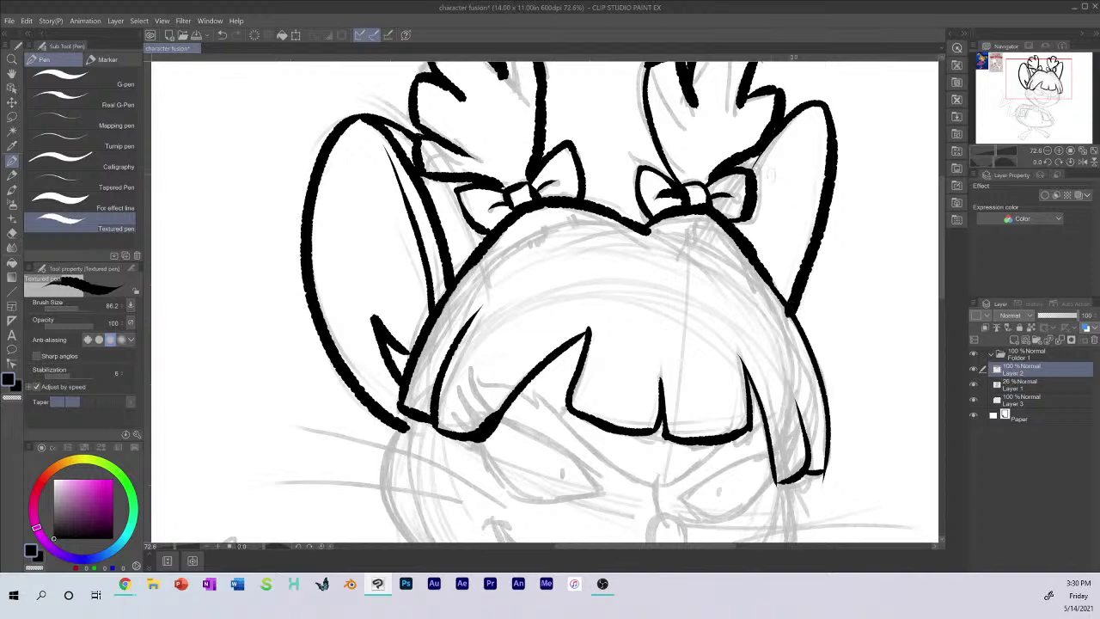
Step: Redraw the outline of the right mouse ear so it ends on the hair's edge
{"action": "key", "text": "ctrl+z"}
{"action": "mouse_move", "coordinate": [748, 176]}
{"action": "left_mouse_down"}
{"action": "mouse_move", "coordinate": [803, 105]}
{"action": "mouse_move", "coordinate": [830, 189]}
{"action": "mouse_move", "coordinate": [784, 302]}
{"action": "left_mouse_up"}
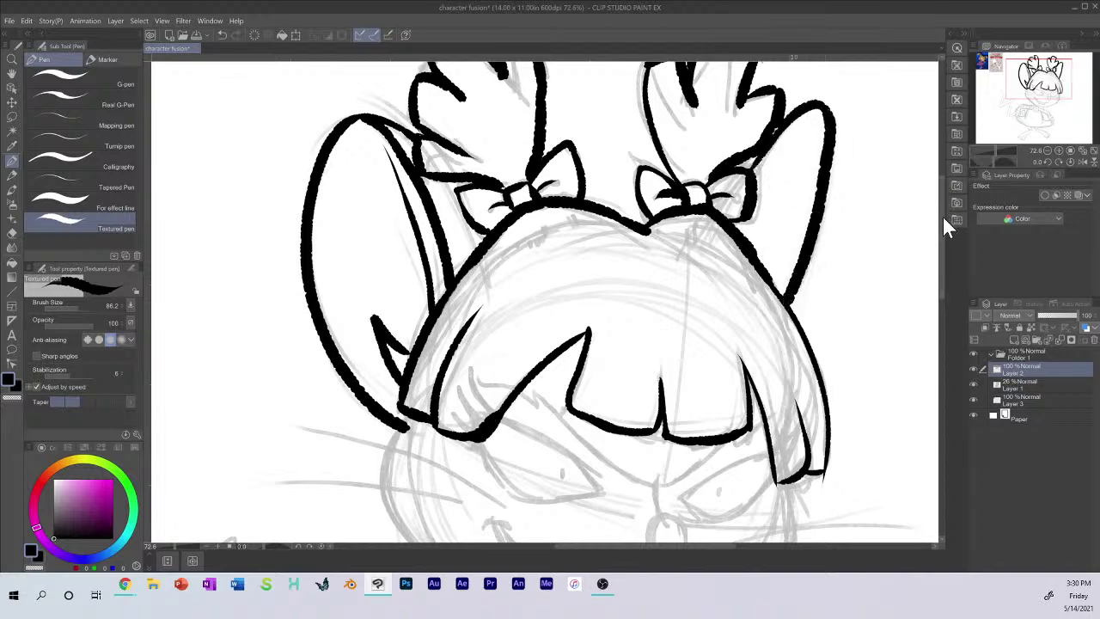
Step: Ink the face outline from the hair down both cheeks and around the chin, following the sketch
{"action": "left_click_drag", "start_coordinate": [942, 232], "coordinate": [938, 297]}
{"action": "mouse_move", "coordinate": [396, 221]}
{"action": "left_mouse_down"}
{"action": "mouse_move", "coordinate": [393, 255]}
{"action": "mouse_move", "coordinate": [434, 380]}
{"action": "mouse_move", "coordinate": [511, 401]}
{"action": "left_mouse_up"}
{"action": "key", "text": "ctrl+z"}
{"action": "mouse_move", "coordinate": [397, 216]}
{"action": "left_mouse_down"}
{"action": "mouse_move", "coordinate": [391, 275]}
{"action": "mouse_move", "coordinate": [489, 409]}
{"action": "mouse_move", "coordinate": [597, 432]}
{"action": "left_mouse_up"}
{"action": "key", "text": "ctrl+z"}
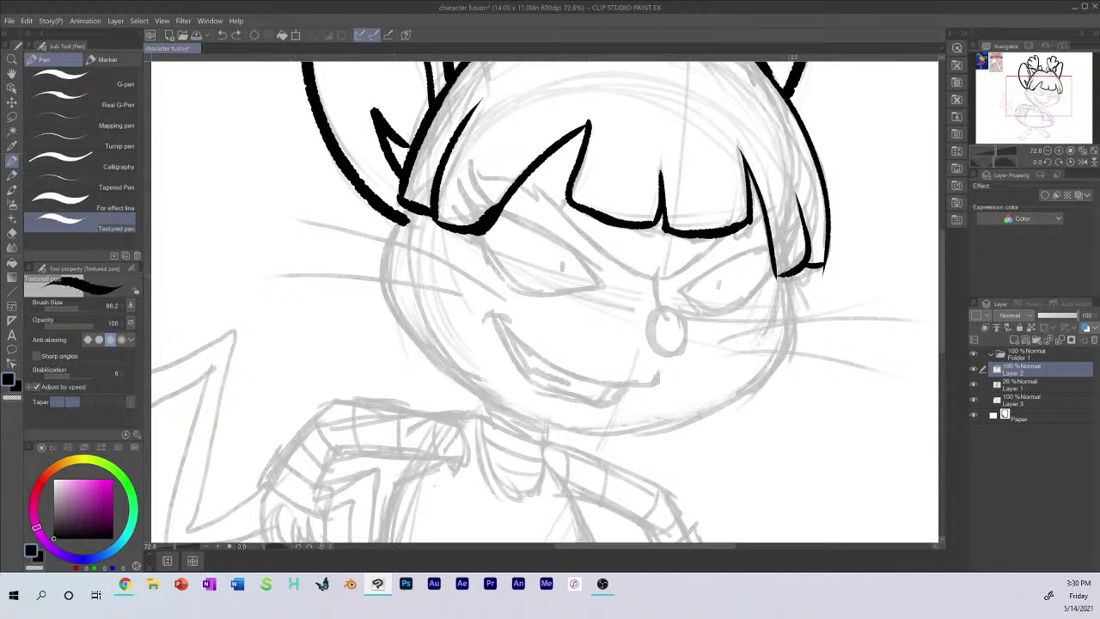
{"action": "mouse_move", "coordinate": [787, 274]}
{"action": "left_mouse_down"}
{"action": "mouse_move", "coordinate": [778, 375]}
{"action": "mouse_move", "coordinate": [662, 437]}
{"action": "mouse_move", "coordinate": [541, 430]}
{"action": "left_mouse_up"}
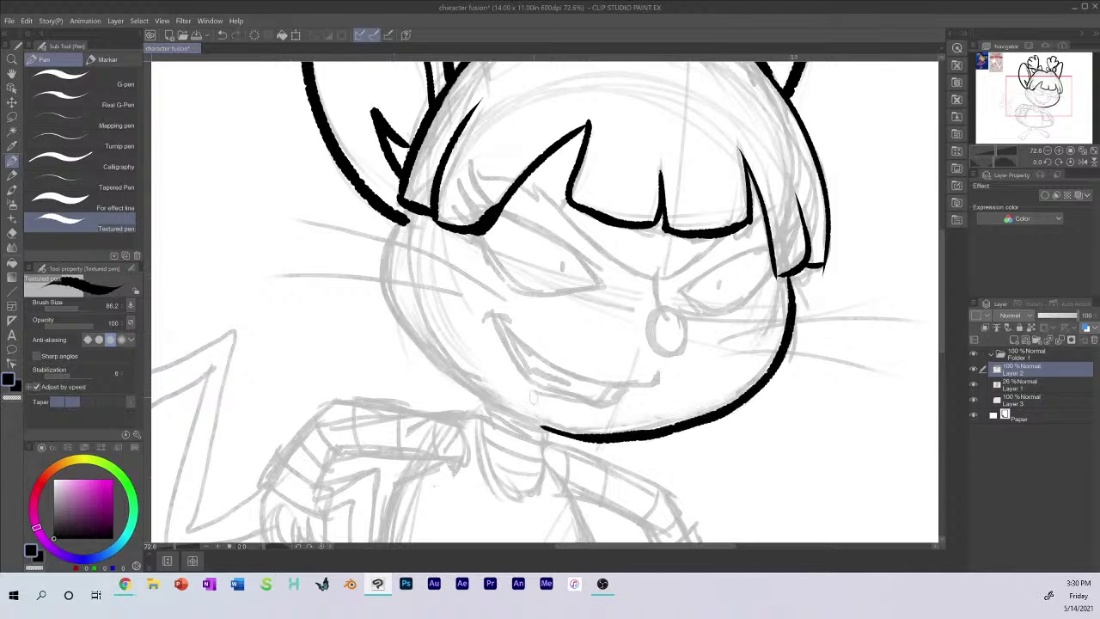
{"action": "mouse_move", "coordinate": [397, 222]}
{"action": "left_mouse_down"}
{"action": "mouse_move", "coordinate": [425, 356]}
{"action": "mouse_move", "coordinate": [559, 436]}
{"action": "left_mouse_up"}
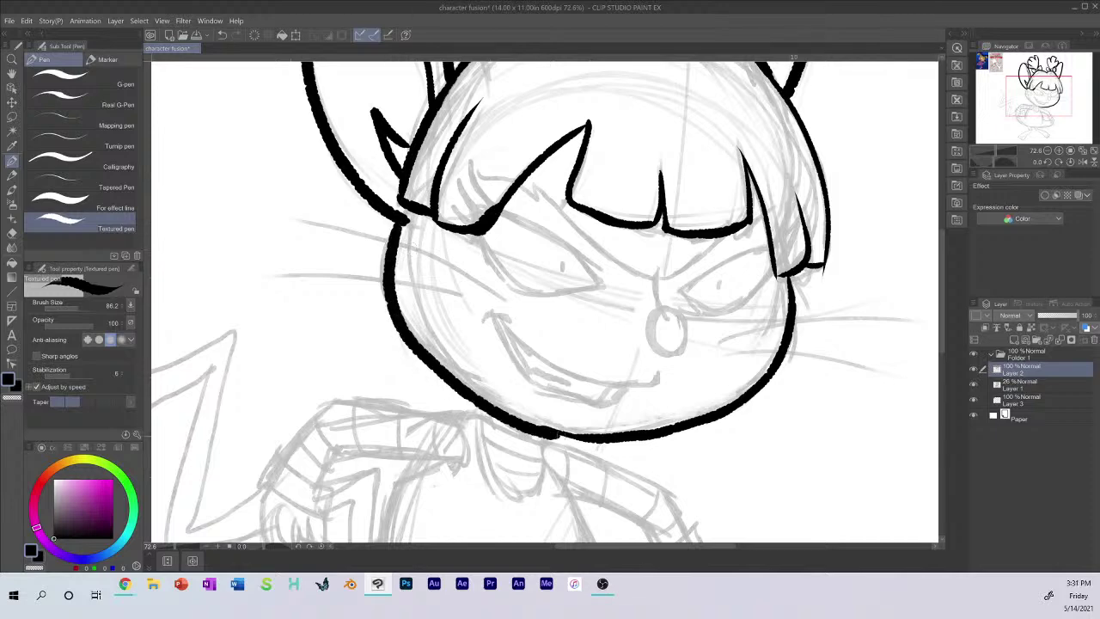
{"action": "key", "text": "ctrl+z"}
{"action": "mouse_move", "coordinate": [397, 222]}
{"action": "left_mouse_down"}
{"action": "mouse_move", "coordinate": [448, 366]}
{"action": "mouse_move", "coordinate": [563, 436]}
{"action": "left_mouse_up"}
{"action": "key", "text": "ctrl+z"}
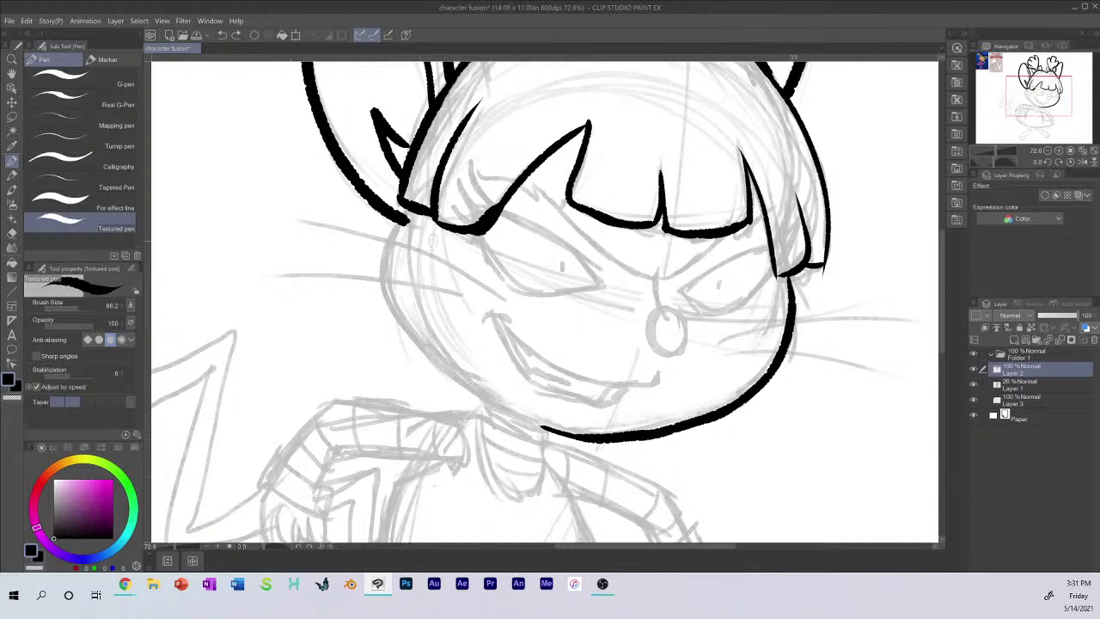
{"action": "mouse_move", "coordinate": [397, 222]}
{"action": "left_mouse_down"}
{"action": "mouse_move", "coordinate": [396, 285]}
{"action": "mouse_move", "coordinate": [438, 352]}
{"action": "mouse_move", "coordinate": [543, 420]}
{"action": "mouse_move", "coordinate": [483, 403]}
{"action": "mouse_move", "coordinate": [417, 339]}
{"action": "mouse_move", "coordinate": [390, 277]}
{"action": "mouse_move", "coordinate": [406, 219]}
{"action": "left_mouse_up"}
{"action": "key", "text": "ctrl+z"}
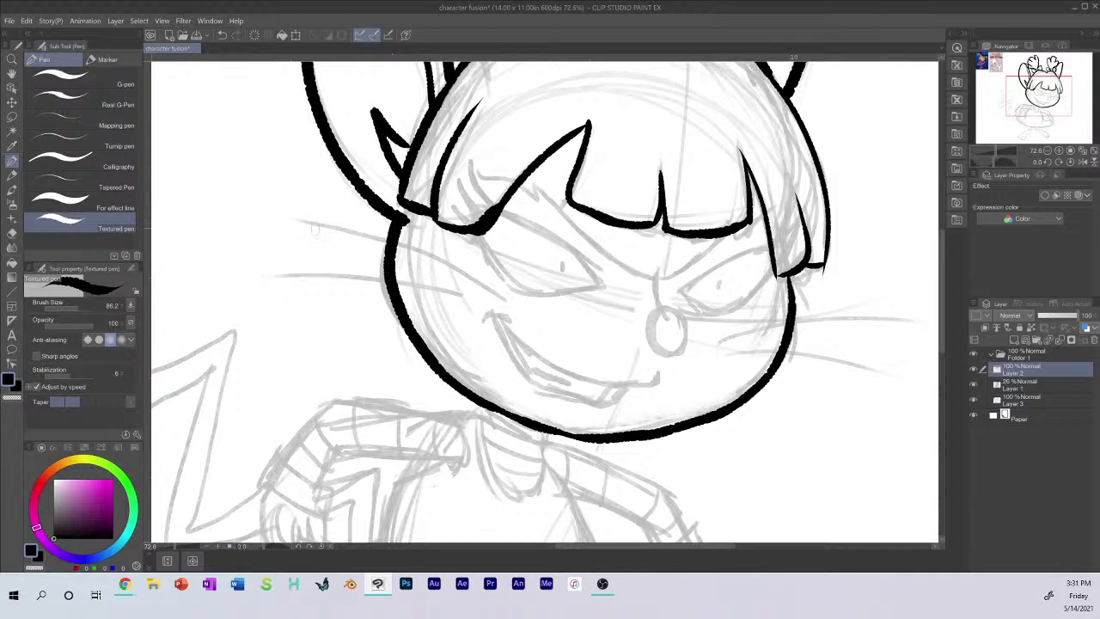
Step: Ink two tapered whiskers across the left cheek, extending beyond the face outline
{"action": "mouse_move", "coordinate": [306, 222]}
{"action": "left_mouse_down"}
{"action": "mouse_move", "coordinate": [430, 259]}
{"action": "mouse_move", "coordinate": [499, 297]}
{"action": "left_mouse_up"}
{"action": "left_click_drag", "start_coordinate": [283, 276], "coordinate": [493, 303]}
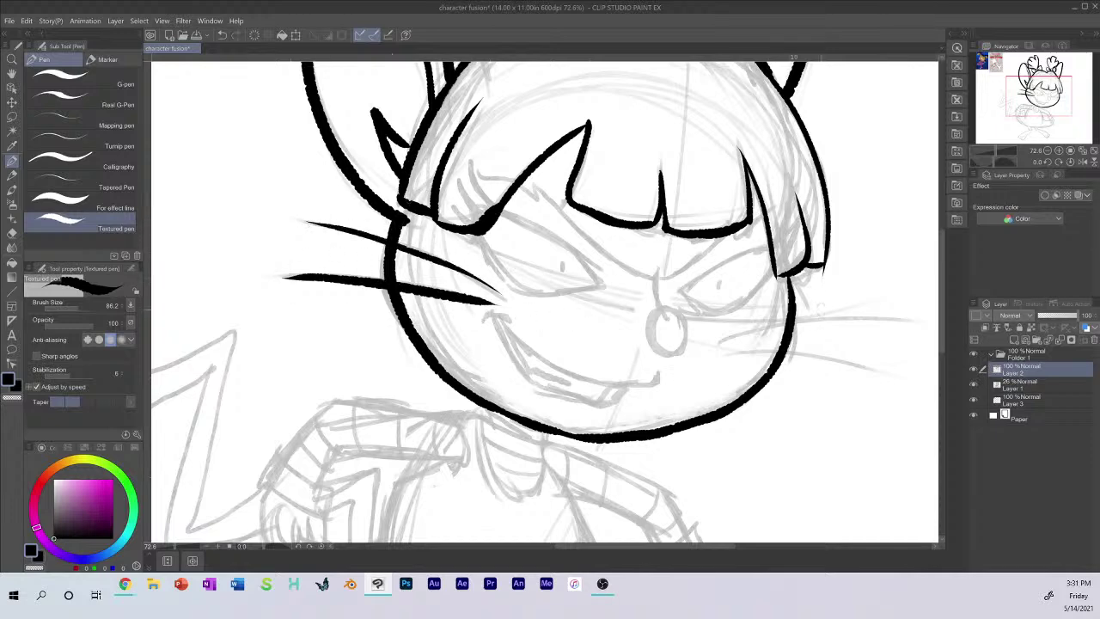
{"action": "key", "text": "ctrl+z"}
{"action": "left_click_drag", "start_coordinate": [280, 277], "coordinate": [477, 306]}
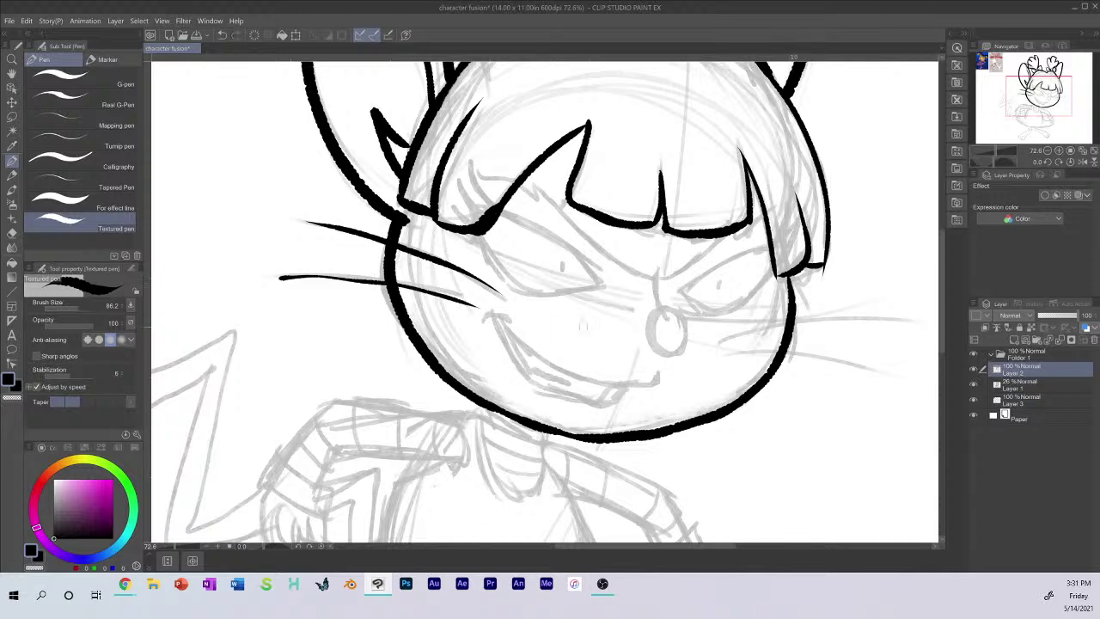
{"action": "key", "text": "ctrl+z"}
{"action": "mouse_move", "coordinate": [275, 275]}
{"action": "left_mouse_down"}
{"action": "mouse_move", "coordinate": [365, 273]}
{"action": "mouse_move", "coordinate": [475, 295]}
{"action": "left_mouse_up"}
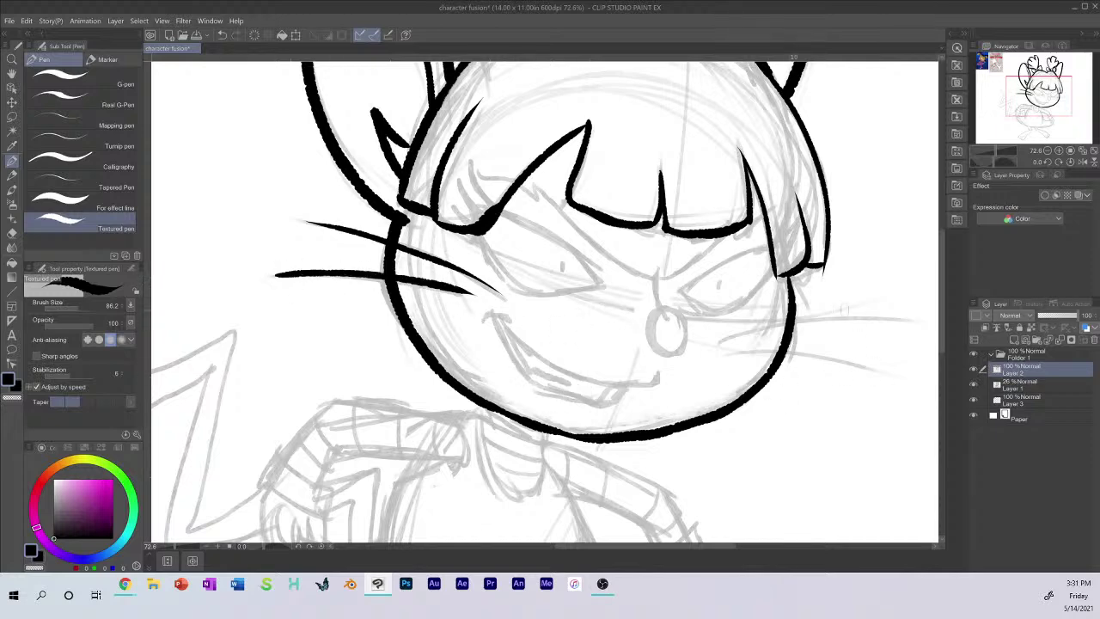
Step: Ink two tapered whiskers across the right cheek, extending beyond the face outline
{"action": "left_click_drag", "start_coordinate": [722, 339], "coordinate": [851, 323]}
{"action": "key", "text": "ctrl+z"}
{"action": "left_click_drag", "start_coordinate": [730, 340], "coordinate": [901, 314]}
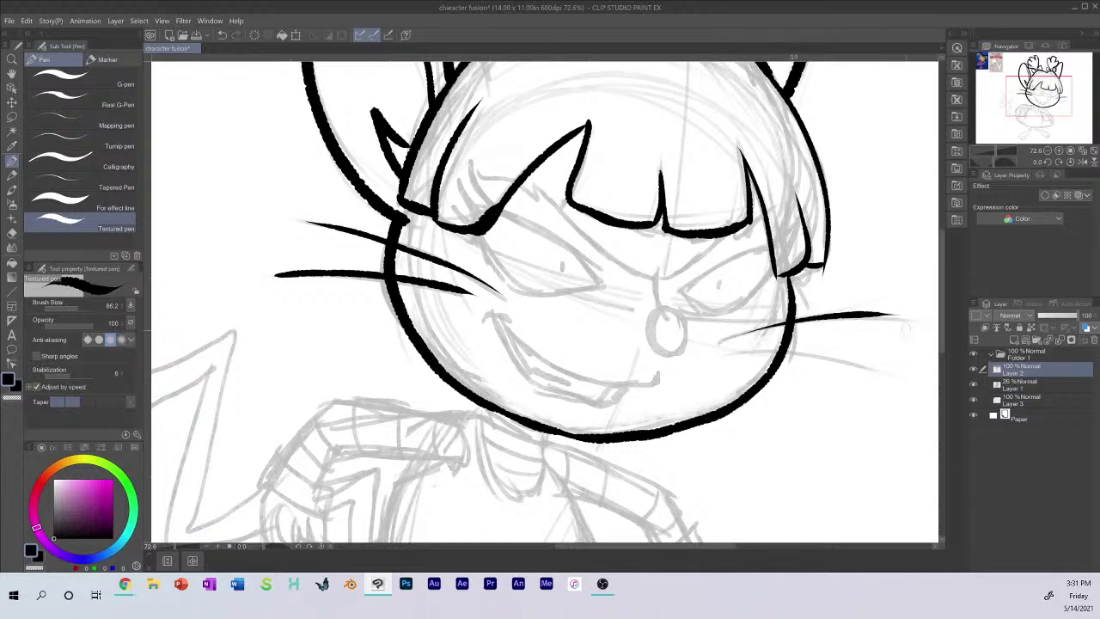
{"action": "left_click_drag", "start_coordinate": [727, 360], "coordinate": [873, 351]}
{"action": "key", "text": "ctrl+z"}
{"action": "key", "text": "ctrl+z"}
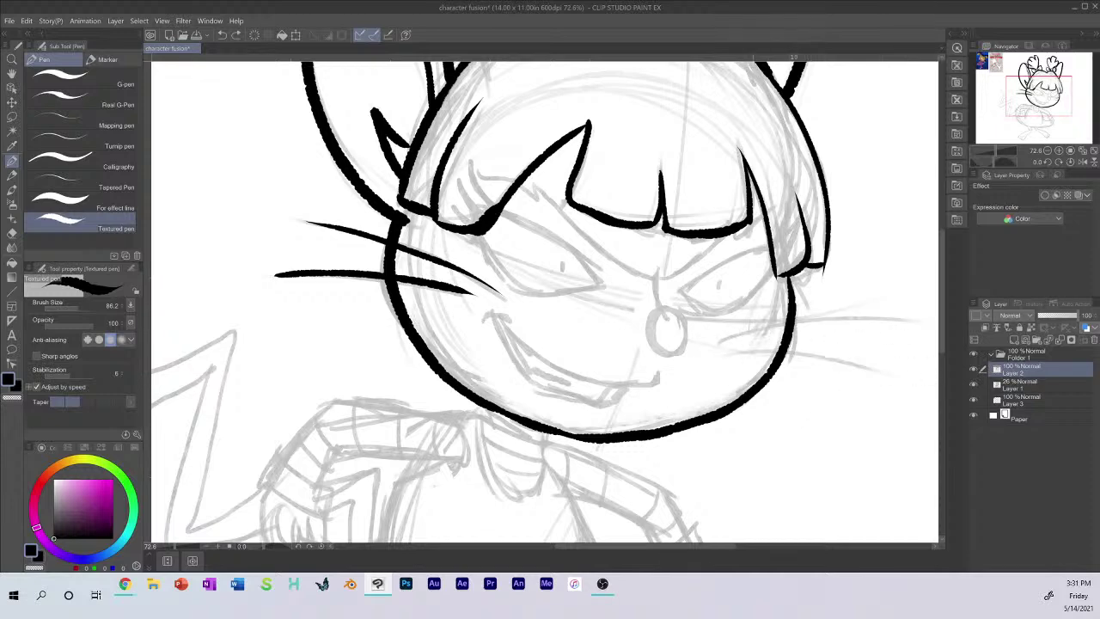
{"action": "key", "text": "ctrl+y"}
{"action": "key", "text": "ctrl+y"}
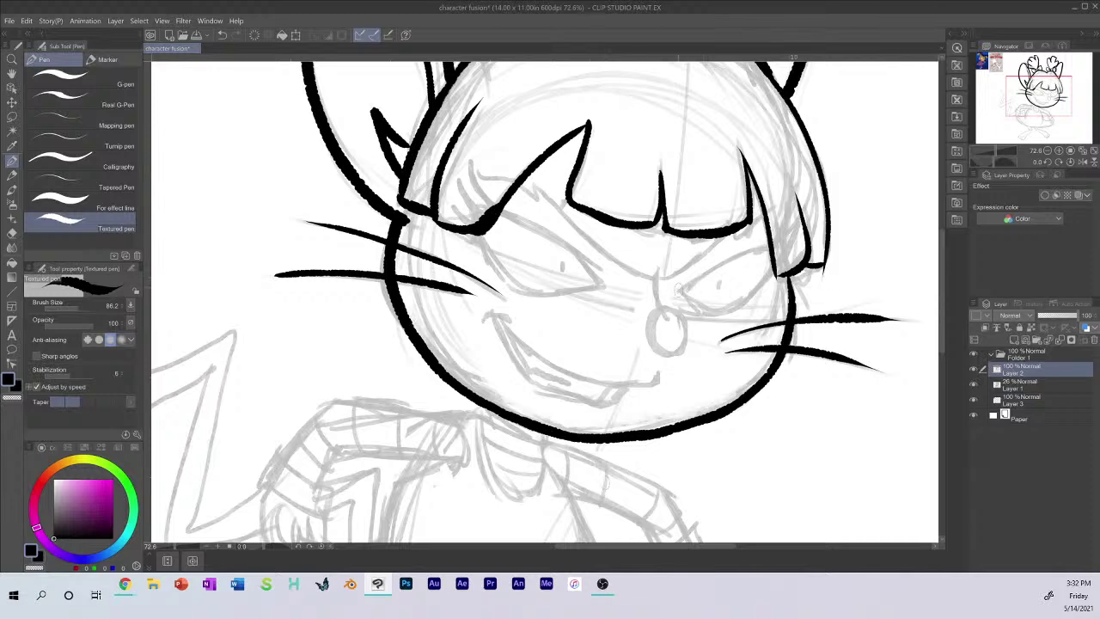
Step: Ink the right eye with a slanted upper lid, a curved lower lid and a small dot pupil
{"action": "mouse_move", "coordinate": [679, 290]}
{"action": "left_mouse_down"}
{"action": "mouse_move", "coordinate": [769, 248]}
{"action": "mouse_move", "coordinate": [714, 308]}
{"action": "mouse_move", "coordinate": [748, 295]}
{"action": "left_mouse_up"}
{"action": "key", "text": "ctrl+z"}
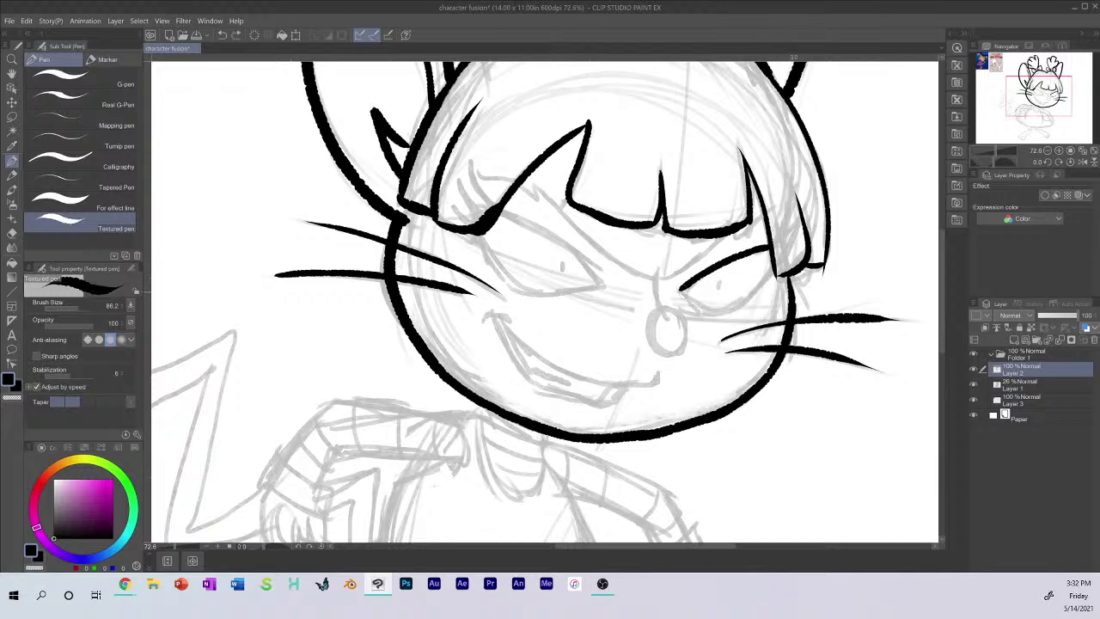
{"action": "mouse_move", "coordinate": [679, 290]}
{"action": "left_mouse_down"}
{"action": "mouse_move", "coordinate": [715, 313]}
{"action": "mouse_move", "coordinate": [687, 298]}
{"action": "mouse_move", "coordinate": [717, 312]}
{"action": "mouse_move", "coordinate": [754, 292]}
{"action": "left_mouse_up"}
{"action": "key", "text": "ctrl+z"}
{"action": "key", "text": "ctrl+z"}
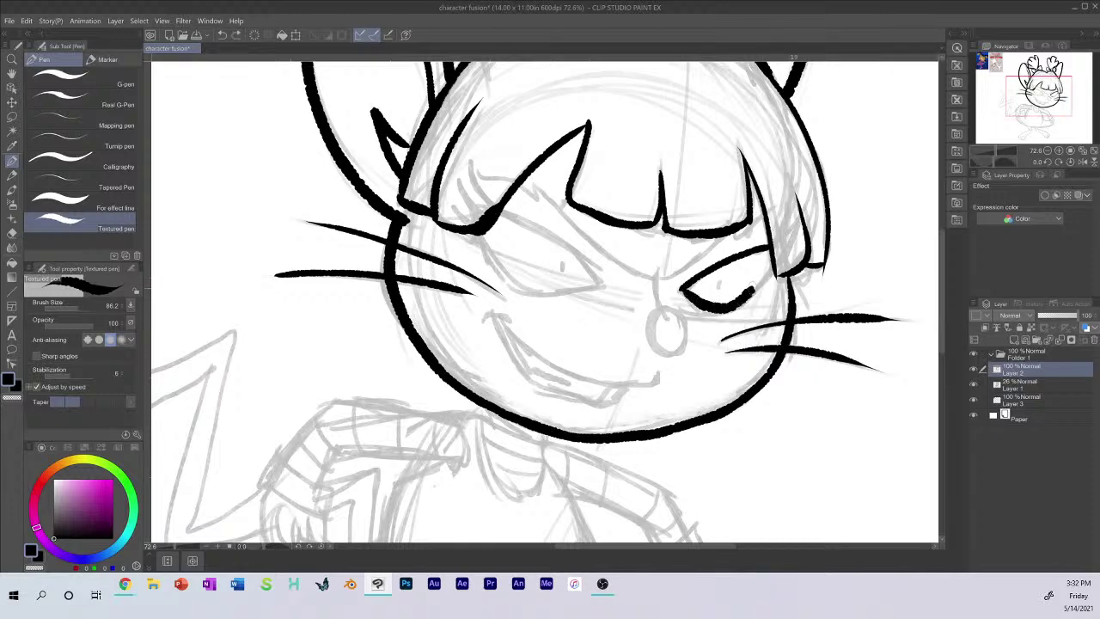
{"action": "key", "text": "ctrl+z"}
{"action": "mouse_move", "coordinate": [679, 289]}
{"action": "left_mouse_down"}
{"action": "mouse_move", "coordinate": [722, 313]}
{"action": "mouse_move", "coordinate": [753, 295]}
{"action": "left_mouse_up"}
{"action": "key", "text": "ctrl+z"}
{"action": "mouse_move", "coordinate": [679, 289]}
{"action": "left_mouse_down"}
{"action": "mouse_move", "coordinate": [722, 312]}
{"action": "mouse_move", "coordinate": [776, 270]}
{"action": "left_mouse_up"}
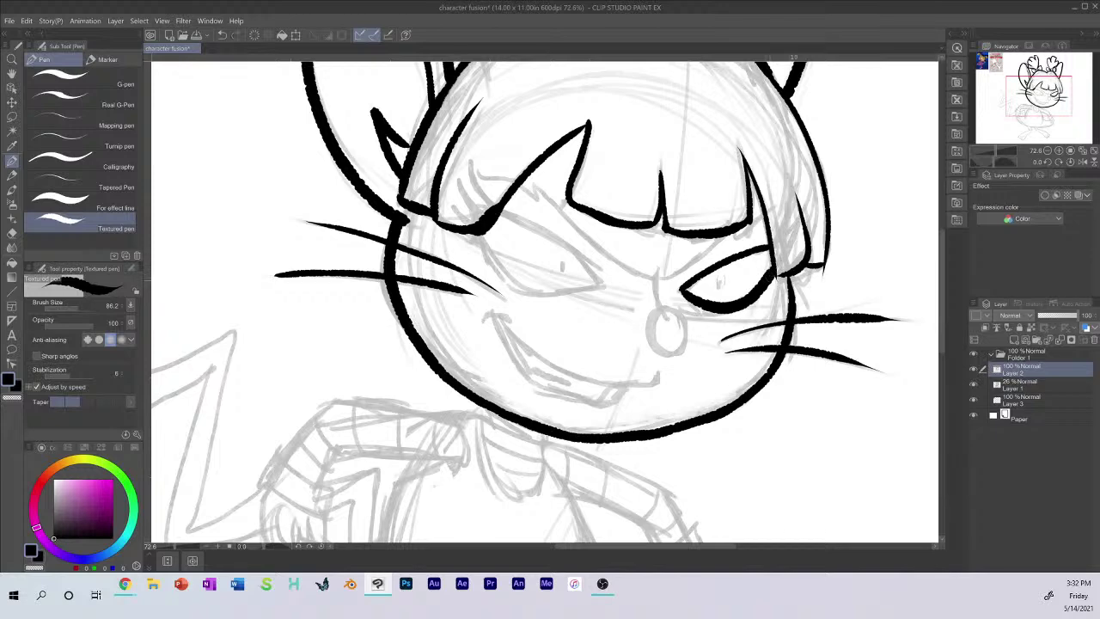
{"action": "key", "text": "ctrl+z"}
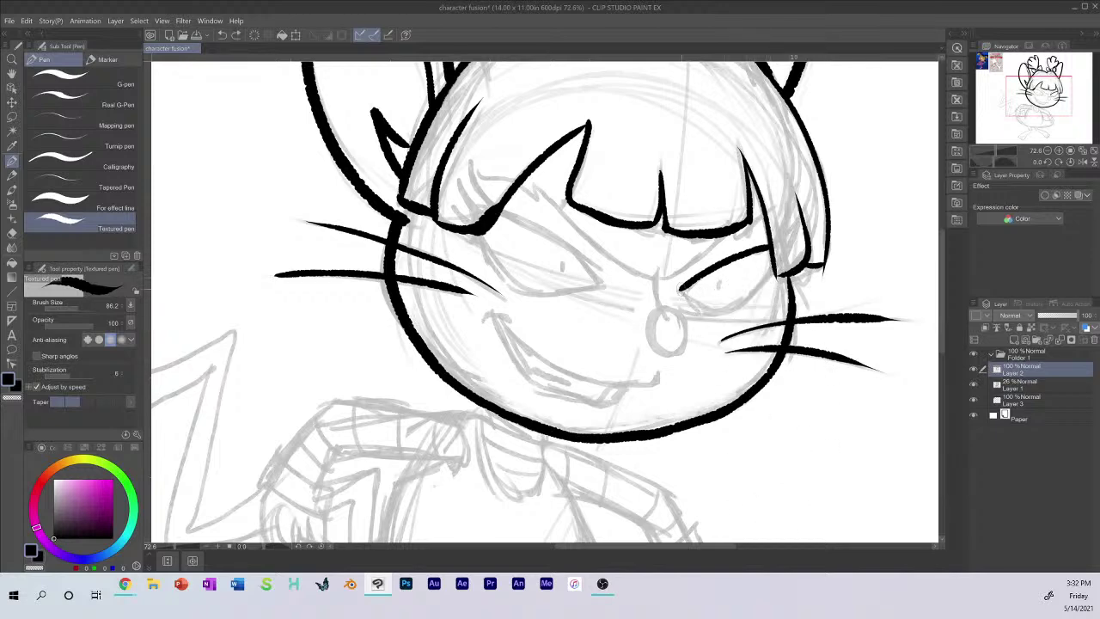
{"action": "mouse_move", "coordinate": [679, 287]}
{"action": "left_mouse_down"}
{"action": "mouse_move", "coordinate": [719, 313]}
{"action": "mouse_move", "coordinate": [776, 264]}
{"action": "mouse_move", "coordinate": [719, 288]}
{"action": "left_mouse_up"}
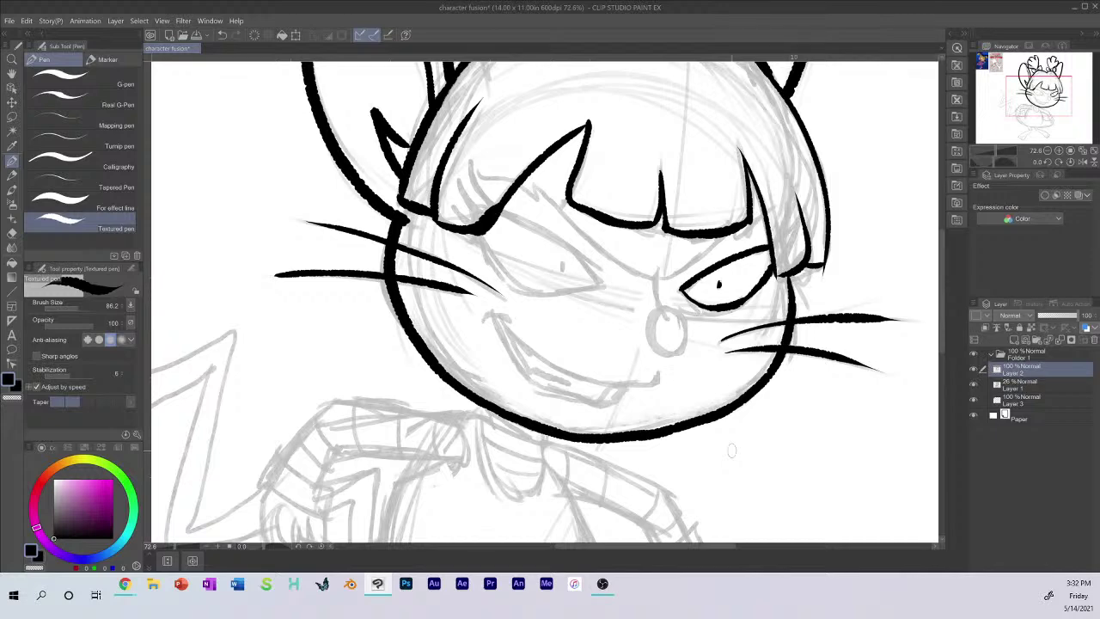
Step: Ink the left eye's slanted almond outline under the fringe, with a small pupil inside
{"action": "mouse_move", "coordinate": [502, 214]}
{"action": "left_mouse_down"}
{"action": "mouse_move", "coordinate": [545, 227]}
{"action": "mouse_move", "coordinate": [602, 281]}
{"action": "mouse_move", "coordinate": [567, 289]}
{"action": "mouse_move", "coordinate": [542, 234]}
{"action": "mouse_move", "coordinate": [605, 286]}
{"action": "left_mouse_up"}
{"action": "key", "text": "ctrl+z"}
{"action": "mouse_move", "coordinate": [478, 227]}
{"action": "left_mouse_down"}
{"action": "mouse_move", "coordinate": [497, 268]}
{"action": "mouse_move", "coordinate": [556, 294]}
{"action": "mouse_move", "coordinate": [601, 286]}
{"action": "mouse_move", "coordinate": [563, 270]}
{"action": "left_mouse_up"}
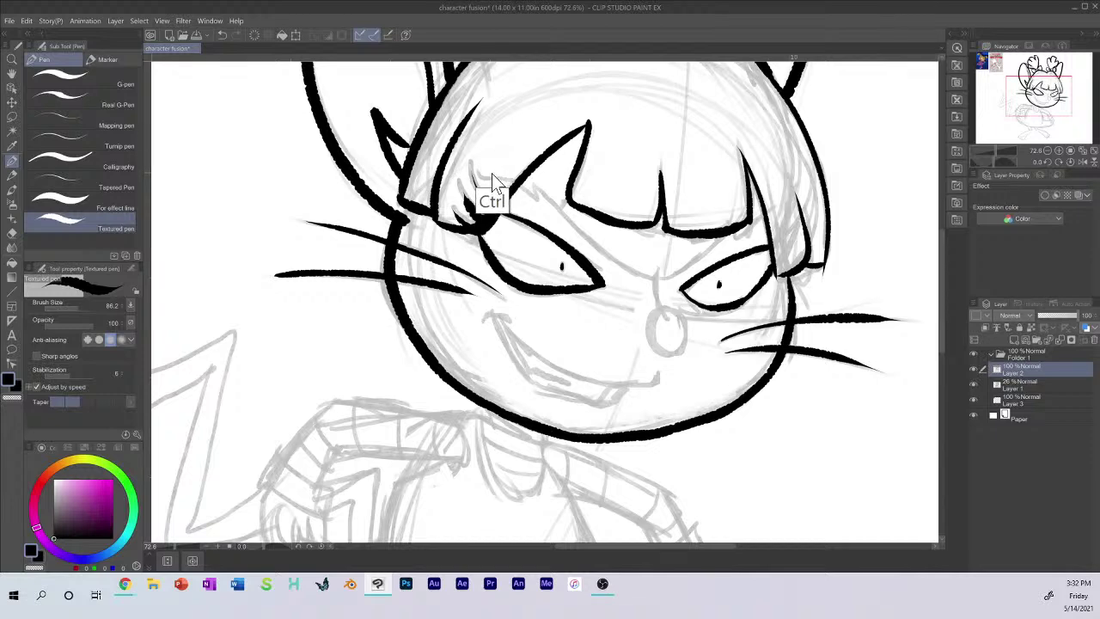
Step: Ink short curved eyelashes at the outer corners of both eyes
{"action": "key", "text": "ctrl+z"}
{"action": "mouse_move", "coordinate": [481, 219]}
{"action": "left_mouse_down"}
{"action": "mouse_move", "coordinate": [462, 186]}
{"action": "mouse_move", "coordinate": [455, 208]}
{"action": "left_mouse_up"}
{"action": "mouse_move", "coordinate": [776, 246]}
{"action": "left_mouse_down"}
{"action": "mouse_move", "coordinate": [785, 224]}
{"action": "mouse_move", "coordinate": [796, 252]}
{"action": "mouse_move", "coordinate": [786, 263]}
{"action": "mouse_move", "coordinate": [794, 258]}
{"action": "left_mouse_up"}
{"action": "key", "text": "ctrl+z"}
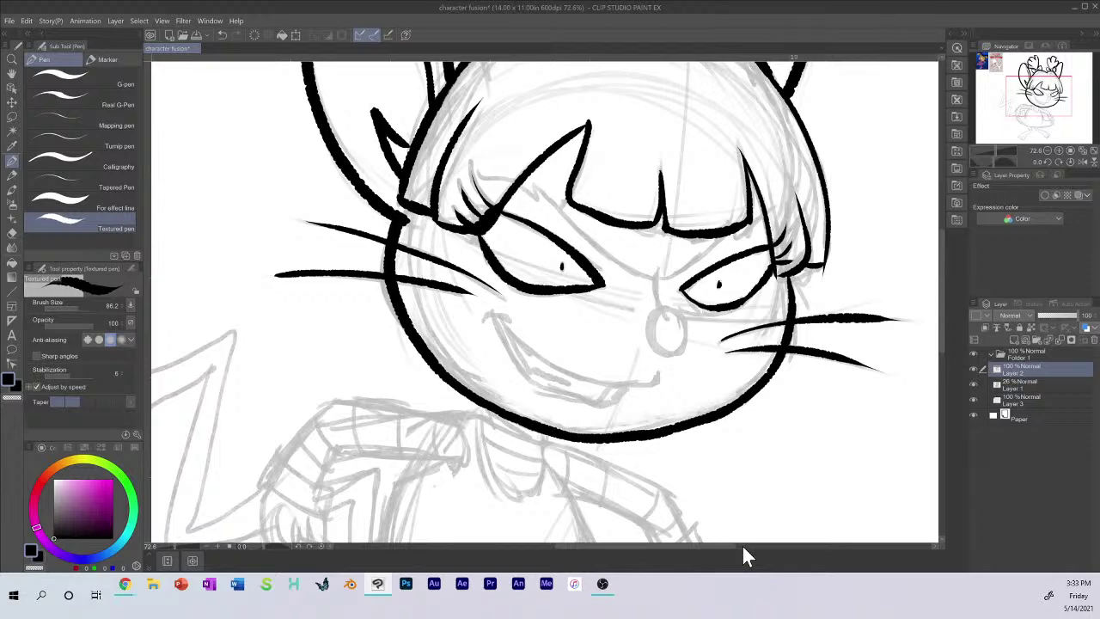
Step: Ink the scowling brow line from its jagged left end, dipping above the nose and rising to the right fringe
{"action": "mouse_move", "coordinate": [539, 205]}
{"action": "left_mouse_down"}
{"action": "mouse_move", "coordinate": [526, 186]}
{"action": "mouse_move", "coordinate": [543, 184]}
{"action": "mouse_move", "coordinate": [664, 285]}
{"action": "mouse_move", "coordinate": [694, 262]}
{"action": "left_mouse_up"}
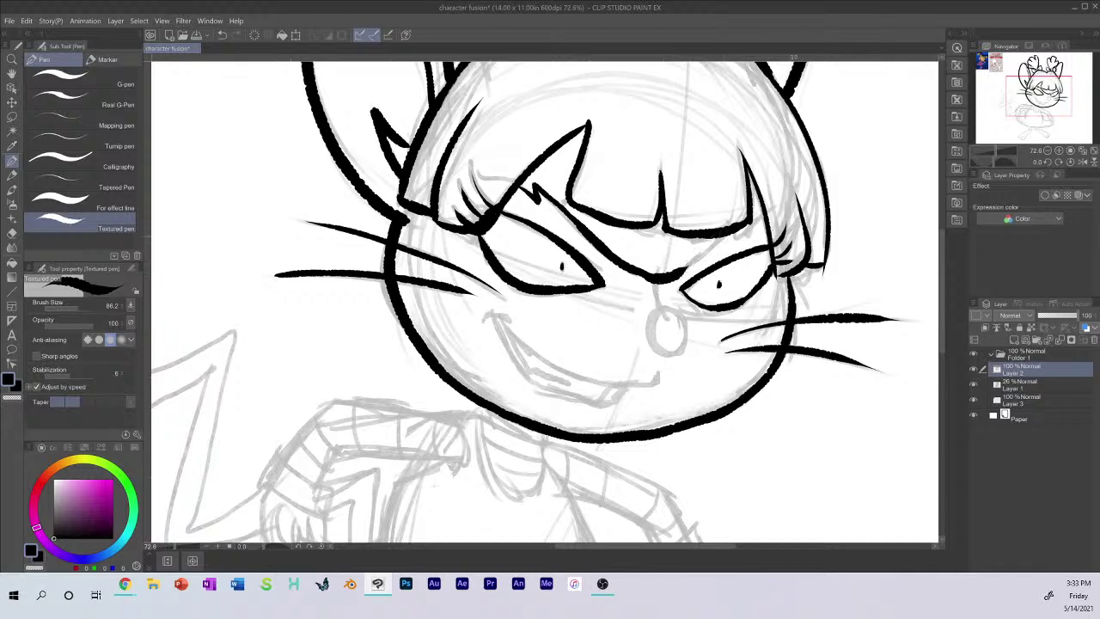
{"action": "key", "text": "ctrl+z"}
{"action": "key", "text": "ctrl+z"}
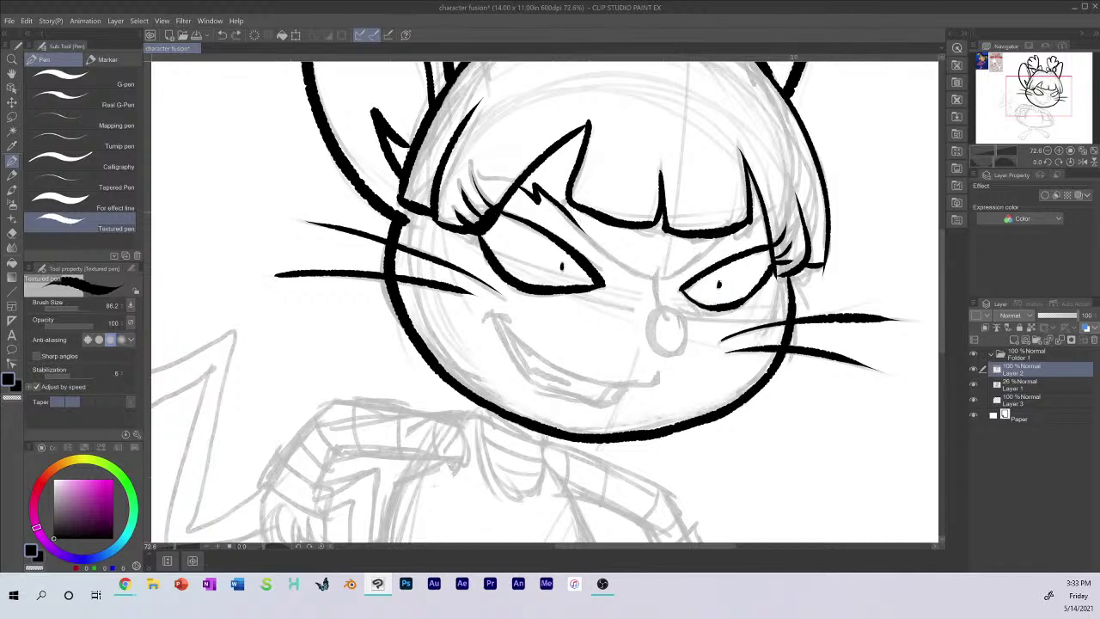
{"action": "left_click_drag", "start_coordinate": [569, 212], "coordinate": [656, 282]}
{"action": "key", "text": "ctrl+z"}
{"action": "mouse_move", "coordinate": [569, 213]}
{"action": "left_mouse_down"}
{"action": "mouse_move", "coordinate": [663, 282]}
{"action": "mouse_move", "coordinate": [724, 228]}
{"action": "left_mouse_up"}
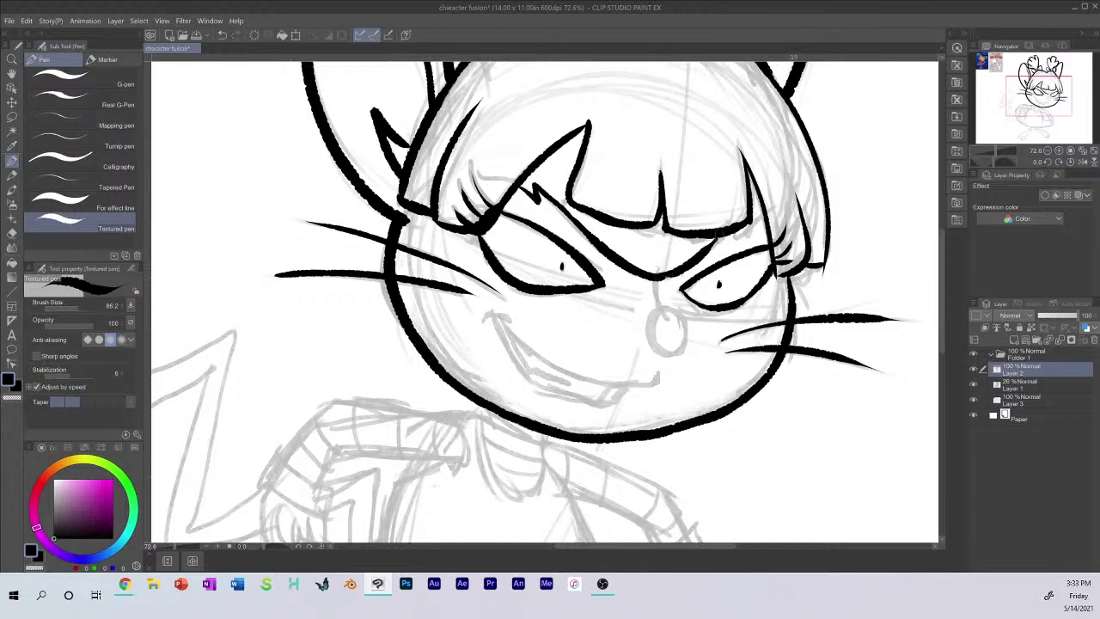
{"action": "mouse_move", "coordinate": [673, 275]}
{"action": "left_mouse_down"}
{"action": "mouse_move", "coordinate": [729, 228]}
{"action": "mouse_move", "coordinate": [714, 243]}
{"action": "mouse_move", "coordinate": [747, 229]}
{"action": "left_mouse_up"}
{"action": "key", "text": "ctrl+z"}
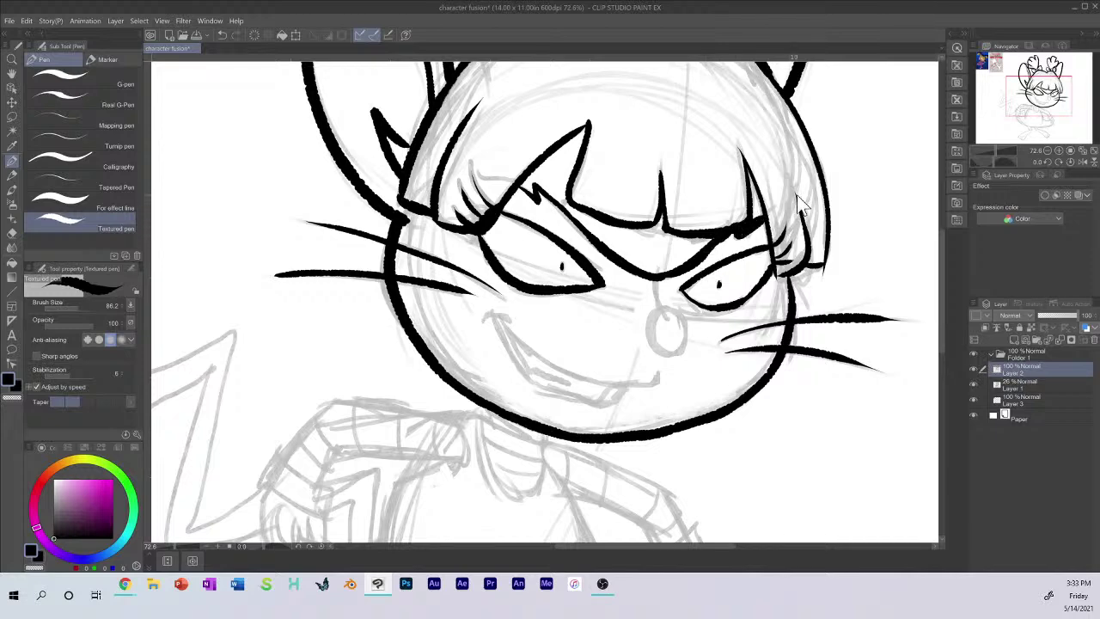
{"action": "key", "text": "ctrl+z"}
{"action": "left_click_drag", "start_coordinate": [734, 236], "coordinate": [766, 214]}
{"action": "key", "text": "ctrl+z"}
{"action": "key", "text": "ctrl+z"}
Step: Ink the short nose bridge line below the brow and the round nose beneath it
{"action": "mouse_move", "coordinate": [657, 277]}
{"action": "left_mouse_down"}
{"action": "mouse_move", "coordinate": [673, 322]}
{"action": "mouse_move", "coordinate": [658, 310]}
{"action": "mouse_move", "coordinate": [650, 340]}
{"action": "mouse_move", "coordinate": [672, 353]}
{"action": "mouse_move", "coordinate": [681, 313]}
{"action": "mouse_move", "coordinate": [659, 311]}
{"action": "mouse_move", "coordinate": [648, 332]}
{"action": "mouse_move", "coordinate": [679, 349]}
{"action": "mouse_move", "coordinate": [686, 330]}
{"action": "mouse_move", "coordinate": [653, 318]}
{"action": "left_mouse_up"}
{"action": "key", "text": "ctrl+z"}
{"action": "key", "text": "ctrl+z"}
{"action": "key", "text": "ctrl+z"}
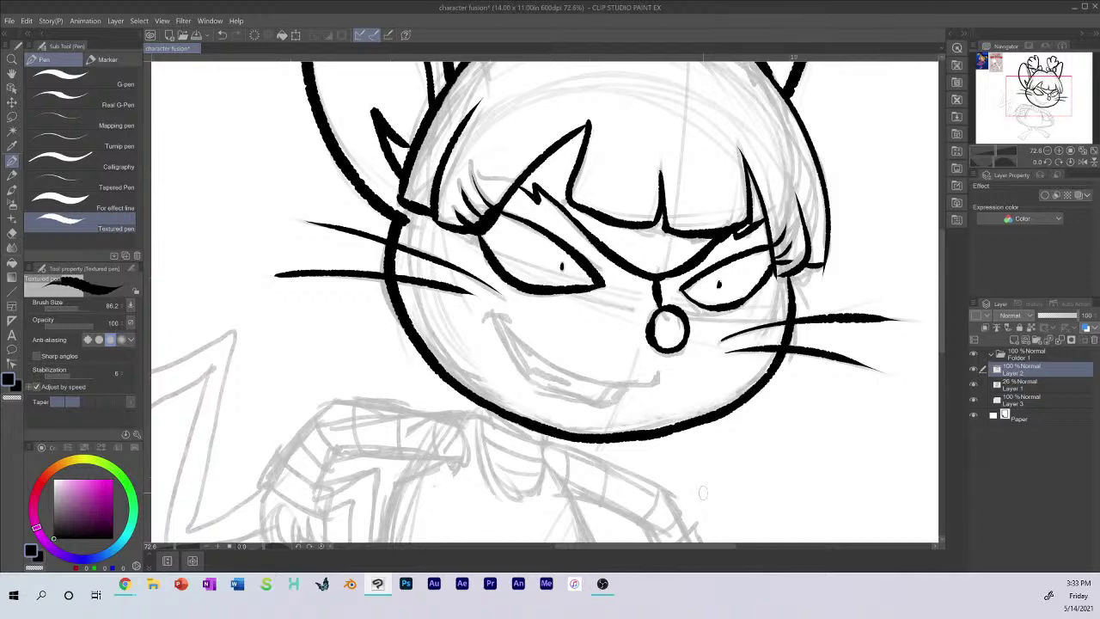
Step: Ink the smirk's upper mouth line, from the curled left corner to the upturned right corner below the nose
{"action": "mouse_move", "coordinate": [483, 318]}
{"action": "left_mouse_down"}
{"action": "mouse_move", "coordinate": [515, 303]}
{"action": "mouse_move", "coordinate": [546, 364]}
{"action": "mouse_move", "coordinate": [619, 387]}
{"action": "mouse_move", "coordinate": [660, 379]}
{"action": "mouse_move", "coordinate": [662, 368]}
{"action": "left_mouse_up"}
{"action": "key", "text": "ctrl+z"}
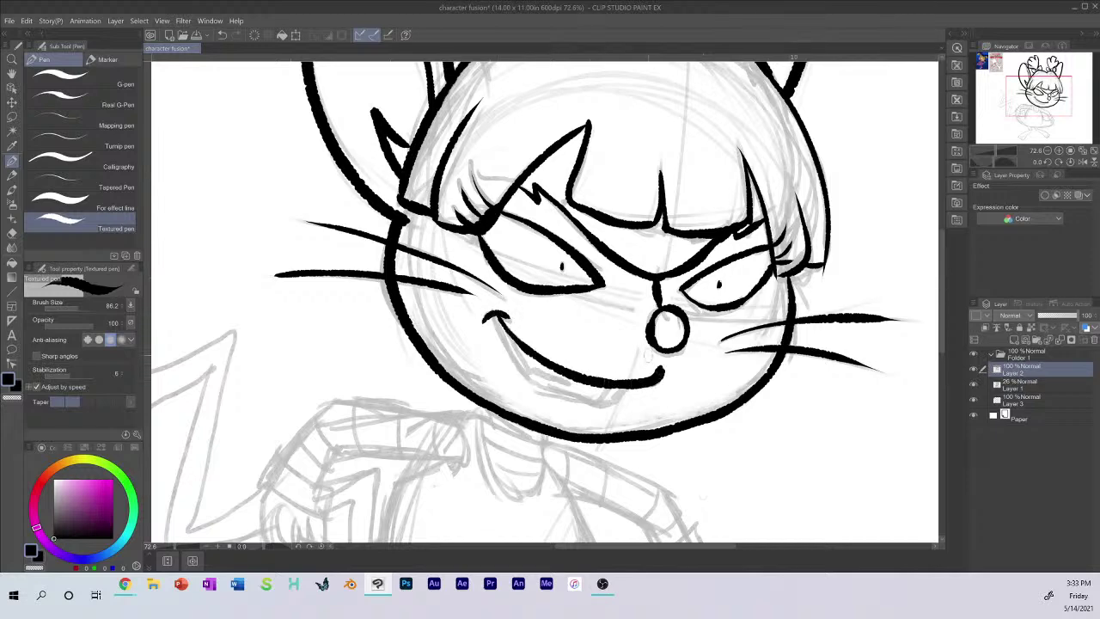
{"action": "key", "text": "ctrl+z"}
{"action": "key", "text": "ctrl+z"}
{"action": "key", "text": "ctrl+z"}
{"action": "key", "text": "ctrl+z"}
{"action": "mouse_move", "coordinate": [494, 318]}
{"action": "left_mouse_down"}
{"action": "mouse_move", "coordinate": [521, 350]}
{"action": "mouse_move", "coordinate": [591, 382]}
{"action": "mouse_move", "coordinate": [634, 384]}
{"action": "left_mouse_up"}
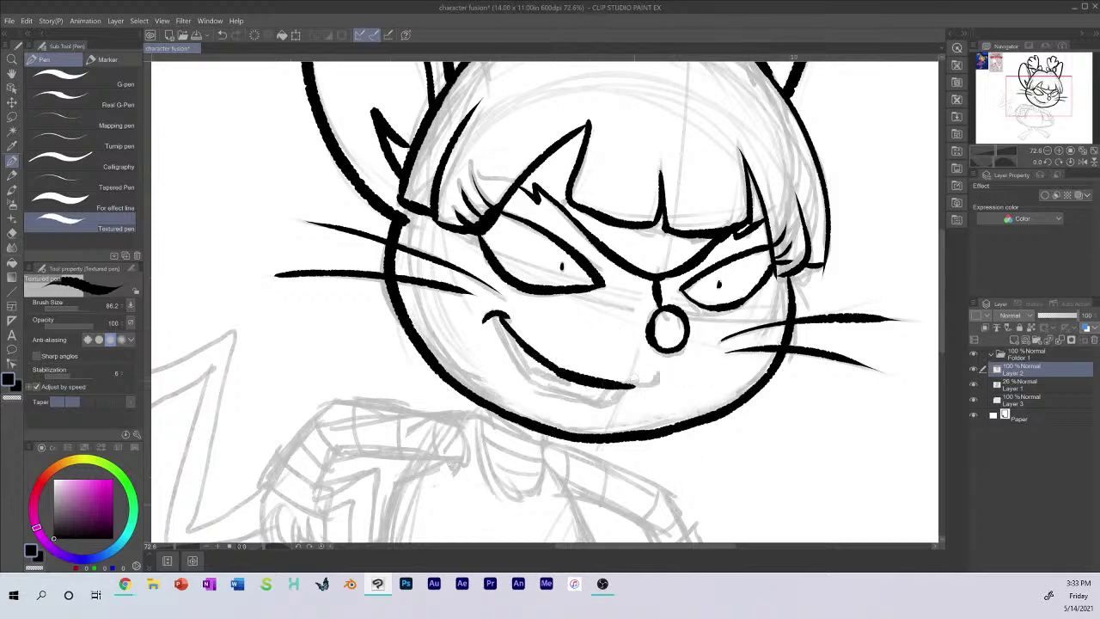
{"action": "key", "text": "ctrl+z"}
{"action": "mouse_move", "coordinate": [503, 322]}
{"action": "left_mouse_down"}
{"action": "mouse_move", "coordinate": [520, 345]}
{"action": "mouse_move", "coordinate": [606, 387]}
{"action": "mouse_move", "coordinate": [653, 384]}
{"action": "left_mouse_up"}
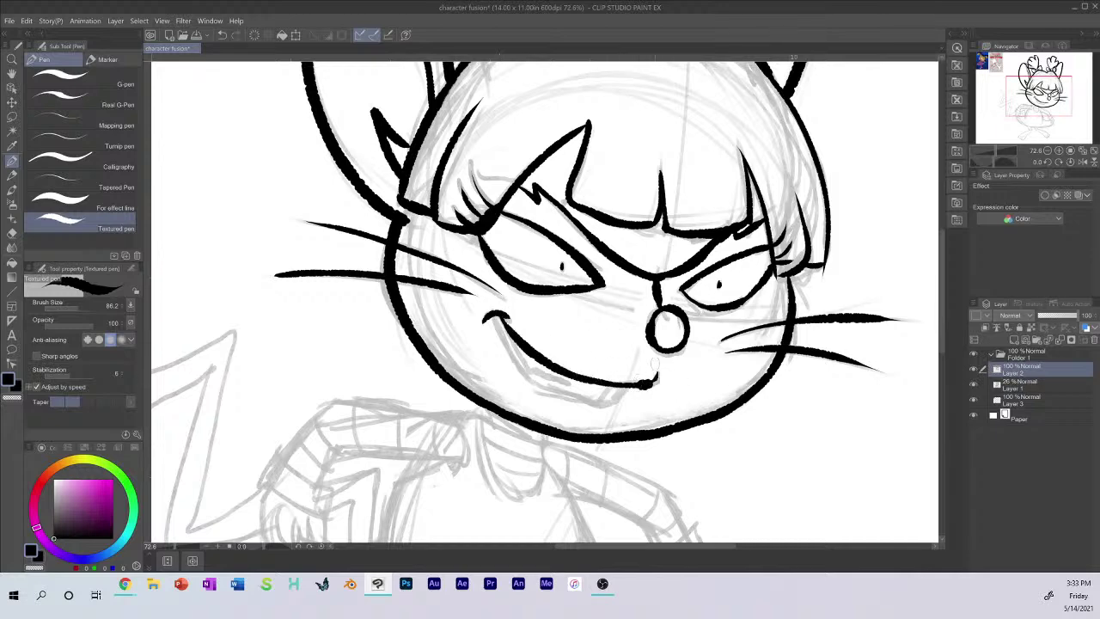
{"action": "left_click_drag", "start_coordinate": [645, 384], "coordinate": [659, 370]}
Step: Ink the lower edge of the open mouth and the inner teeth and tongue lines
{"action": "mouse_move", "coordinate": [500, 316]}
{"action": "left_mouse_down"}
{"action": "mouse_move", "coordinate": [511, 355]}
{"action": "mouse_move", "coordinate": [550, 390]}
{"action": "mouse_move", "coordinate": [605, 404]}
{"action": "mouse_move", "coordinate": [633, 387]}
{"action": "left_mouse_up"}
{"action": "mouse_move", "coordinate": [511, 338]}
{"action": "left_mouse_down"}
{"action": "mouse_move", "coordinate": [533, 377]}
{"action": "mouse_move", "coordinate": [574, 392]}
{"action": "left_mouse_up"}
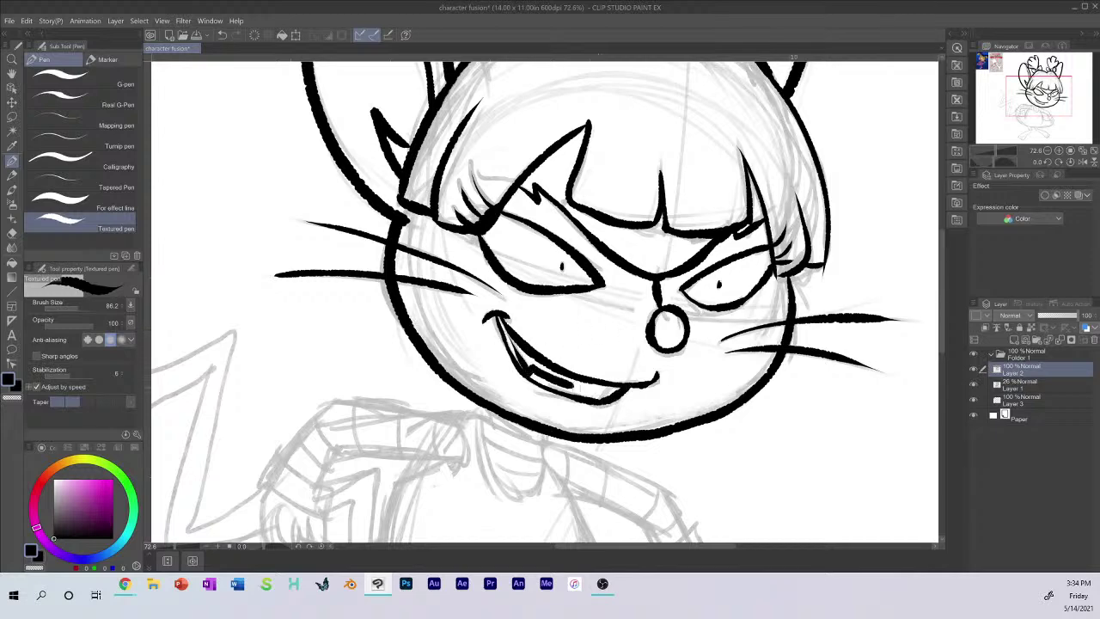
{"action": "left_click_drag", "start_coordinate": [502, 328], "coordinate": [522, 359]}
Step: Ink the fingers of the left hand resting on the hip as rounded, pointed strokes
{"action": "left_click_drag", "start_coordinate": [941, 283], "coordinate": [942, 331]}
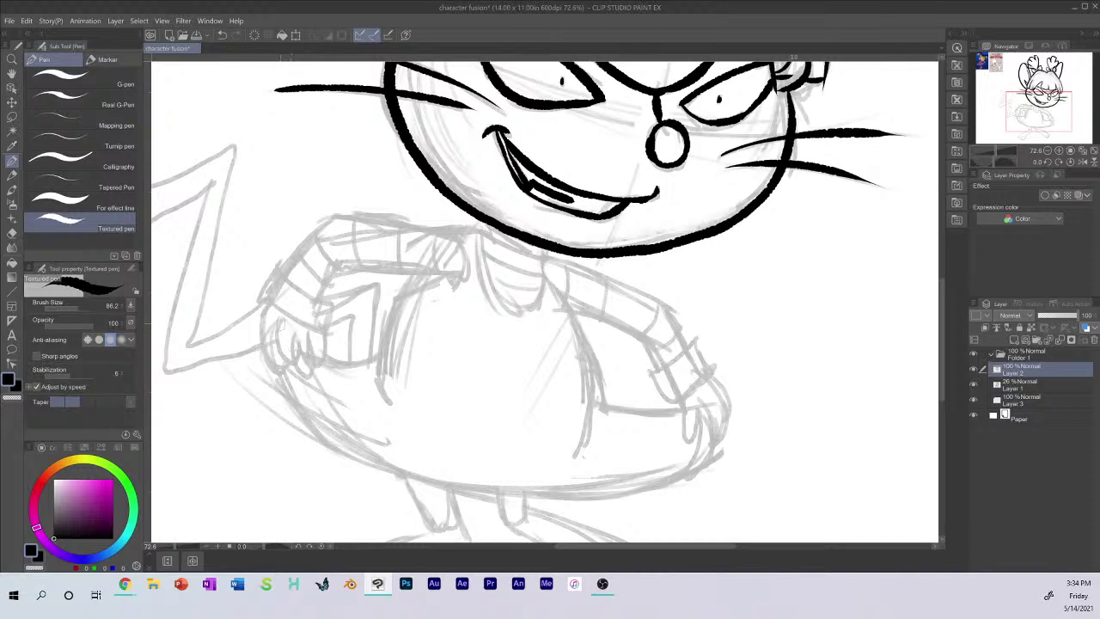
{"action": "mouse_move", "coordinate": [277, 325]}
{"action": "left_mouse_down"}
{"action": "mouse_move", "coordinate": [282, 355]}
{"action": "mouse_move", "coordinate": [300, 356]}
{"action": "mouse_move", "coordinate": [304, 337]}
{"action": "mouse_move", "coordinate": [280, 334]}
{"action": "mouse_move", "coordinate": [293, 361]}
{"action": "mouse_move", "coordinate": [300, 340]}
{"action": "mouse_move", "coordinate": [283, 365]}
{"action": "left_mouse_up"}
{"action": "key", "text": "ctrl+z"}
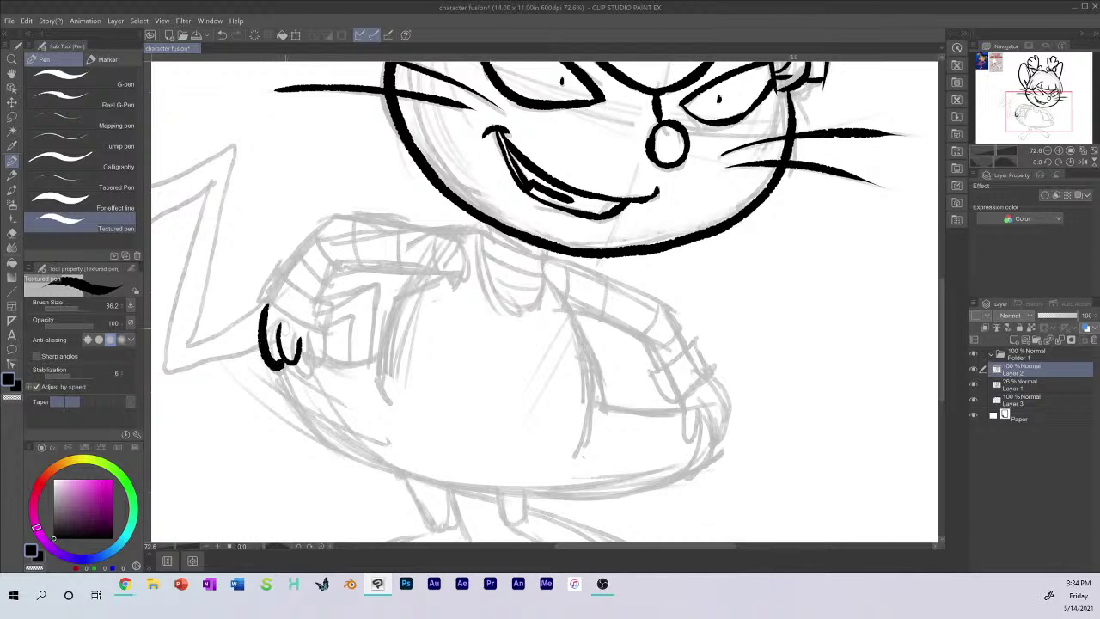
{"action": "key", "text": "ctrl+z"}
{"action": "key", "text": "ctrl+z"}
{"action": "mouse_move", "coordinate": [268, 303]}
{"action": "left_mouse_down"}
{"action": "mouse_move", "coordinate": [262, 341]}
{"action": "mouse_move", "coordinate": [273, 364]}
{"action": "mouse_move", "coordinate": [283, 343]}
{"action": "mouse_move", "coordinate": [317, 365]}
{"action": "mouse_move", "coordinate": [323, 334]}
{"action": "left_mouse_up"}
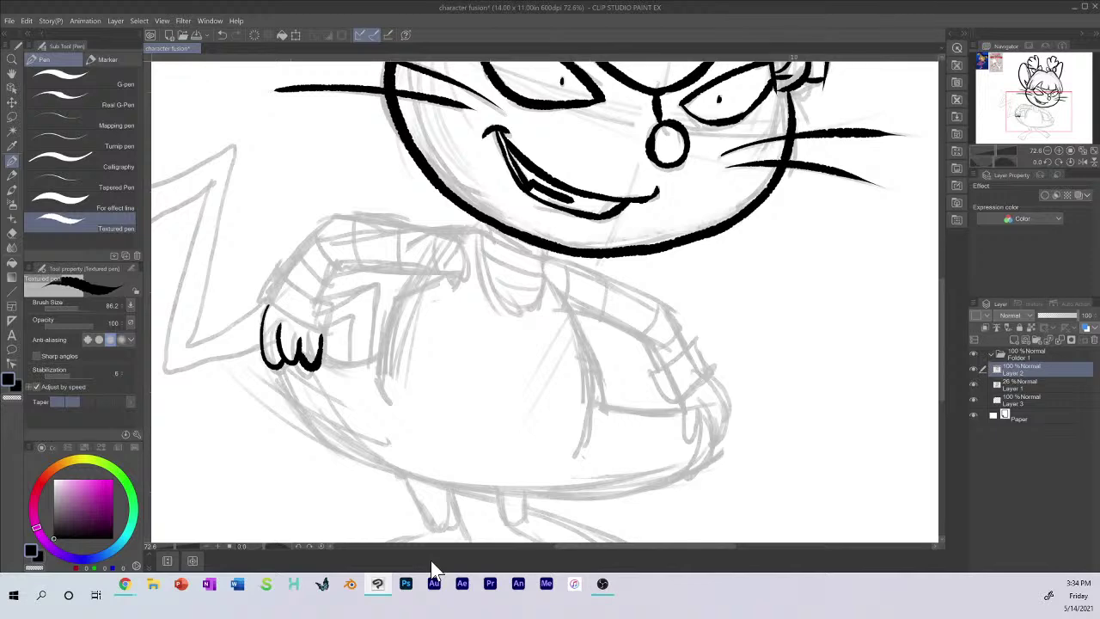
{"action": "key", "text": "ctrl+z"}
{"action": "mouse_move", "coordinate": [300, 346]}
{"action": "left_mouse_down"}
{"action": "mouse_move", "coordinate": [325, 333]}
{"action": "mouse_move", "coordinate": [315, 362]}
{"action": "mouse_move", "coordinate": [303, 337]}
{"action": "mouse_move", "coordinate": [320, 335]}
{"action": "left_mouse_up"}
{"action": "key", "text": "ctrl+z"}
{"action": "key", "text": "ctrl+z"}
Step: Ink the fingers and outer edge of the right hand at the end of the sketched sleeve
{"action": "mouse_move", "coordinate": [682, 401]}
{"action": "left_mouse_down"}
{"action": "mouse_move", "coordinate": [689, 440]}
{"action": "mouse_move", "coordinate": [702, 418]}
{"action": "mouse_move", "coordinate": [716, 440]}
{"action": "left_mouse_up"}
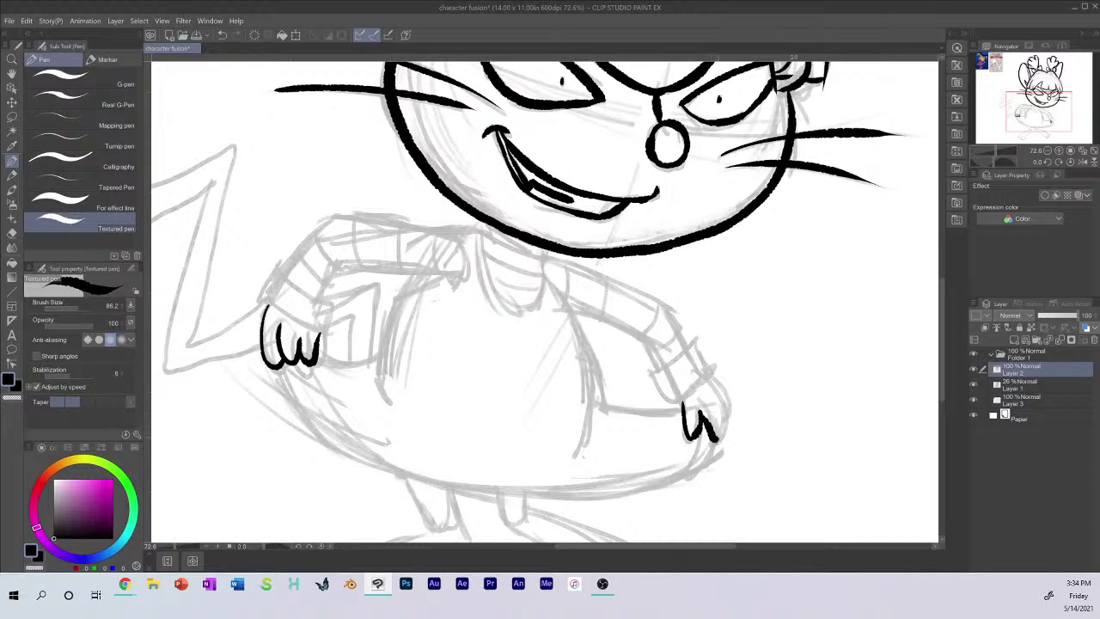
{"action": "left_click_drag", "start_coordinate": [717, 397], "coordinate": [724, 442]}
{"action": "mouse_move", "coordinate": [713, 374]}
{"action": "left_mouse_down"}
{"action": "mouse_move", "coordinate": [735, 419]}
{"action": "mouse_move", "coordinate": [722, 434]}
{"action": "left_mouse_up"}
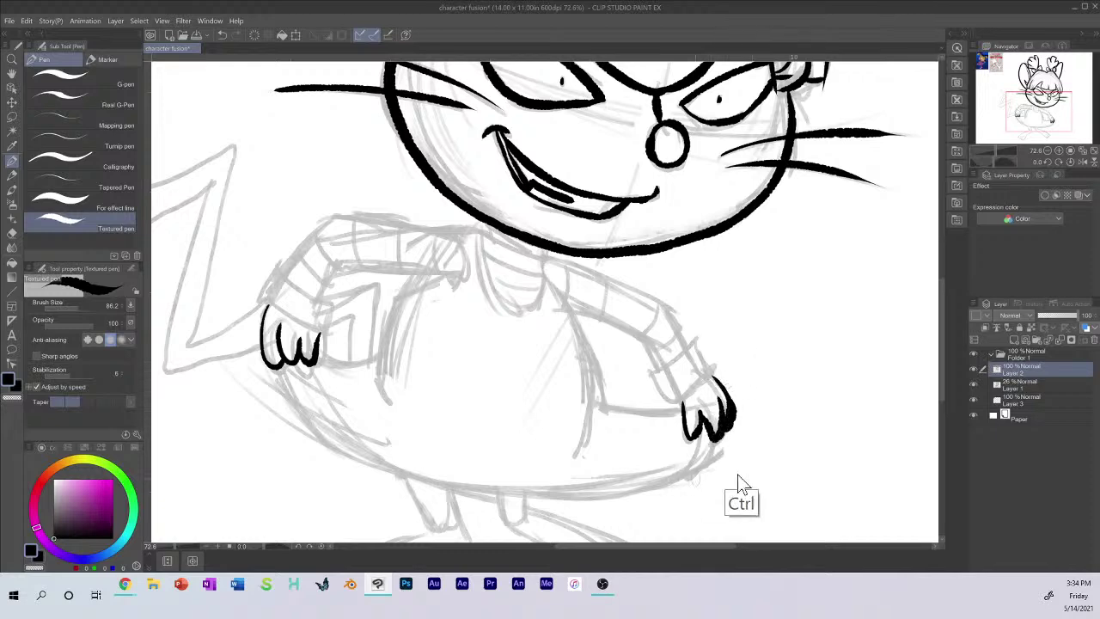
{"action": "key", "text": "ctrl+z"}
{"action": "mouse_move", "coordinate": [714, 373]}
{"action": "left_mouse_down"}
{"action": "mouse_move", "coordinate": [729, 408]}
{"action": "mouse_move", "coordinate": [724, 431]}
{"action": "left_mouse_up"}
{"action": "mouse_move", "coordinate": [710, 375]}
{"action": "left_mouse_down"}
{"action": "mouse_move", "coordinate": [734, 423]}
{"action": "mouse_move", "coordinate": [724, 439]}
{"action": "left_mouse_up"}
{"action": "left_click_drag", "start_coordinate": [731, 396], "coordinate": [724, 438]}
Step: Ink the slanted sleeve cuff band above the left hand
{"action": "left_click_drag", "start_coordinate": [263, 293], "coordinate": [334, 335]}
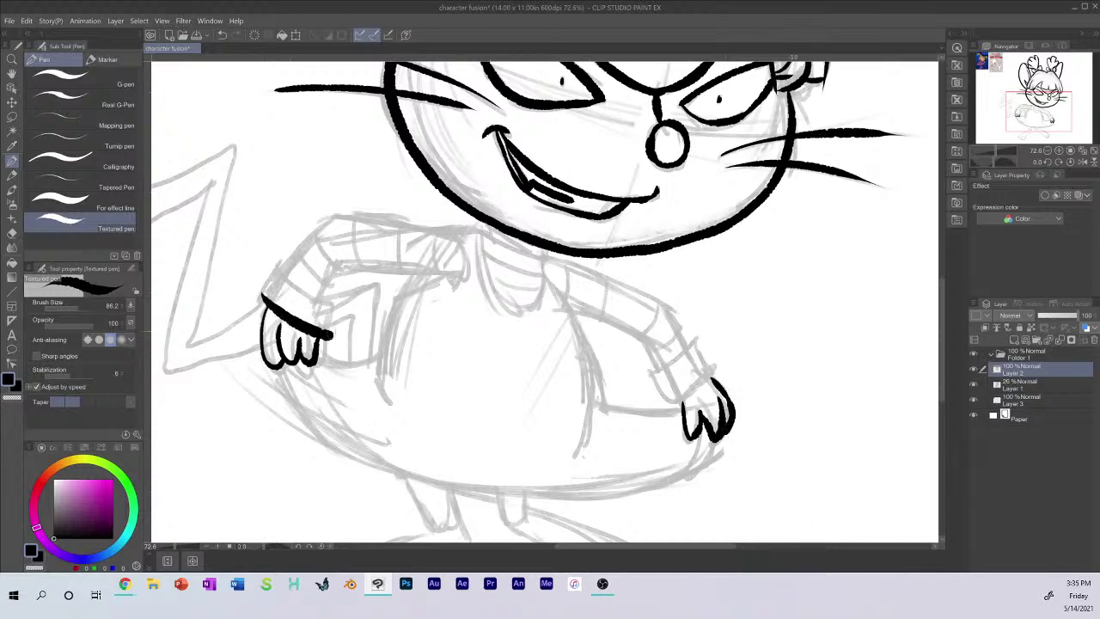
{"action": "mouse_move", "coordinate": [263, 294]}
{"action": "left_mouse_down"}
{"action": "mouse_move", "coordinate": [328, 303]}
{"action": "mouse_move", "coordinate": [332, 334]}
{"action": "left_mouse_up"}
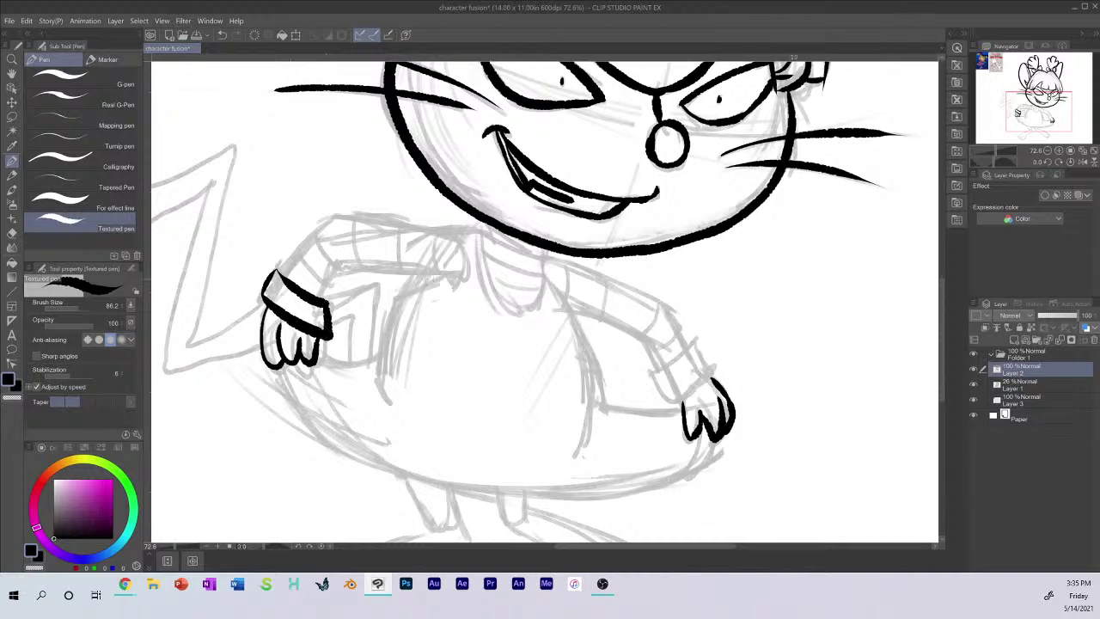
Step: Undo all the thick strokes of the cuff band above the left hand
{"action": "key", "text": "ctrl+z"}
{"action": "key", "text": "ctrl+z"}
{"action": "key", "text": "ctrl+z"}
{"action": "mouse_move", "coordinate": [263, 294]}
{"action": "left_mouse_down"}
{"action": "mouse_move", "coordinate": [329, 329]}
{"action": "mouse_move", "coordinate": [264, 295]}
{"action": "mouse_move", "coordinate": [280, 273]}
{"action": "mouse_move", "coordinate": [332, 304]}
{"action": "left_mouse_up"}
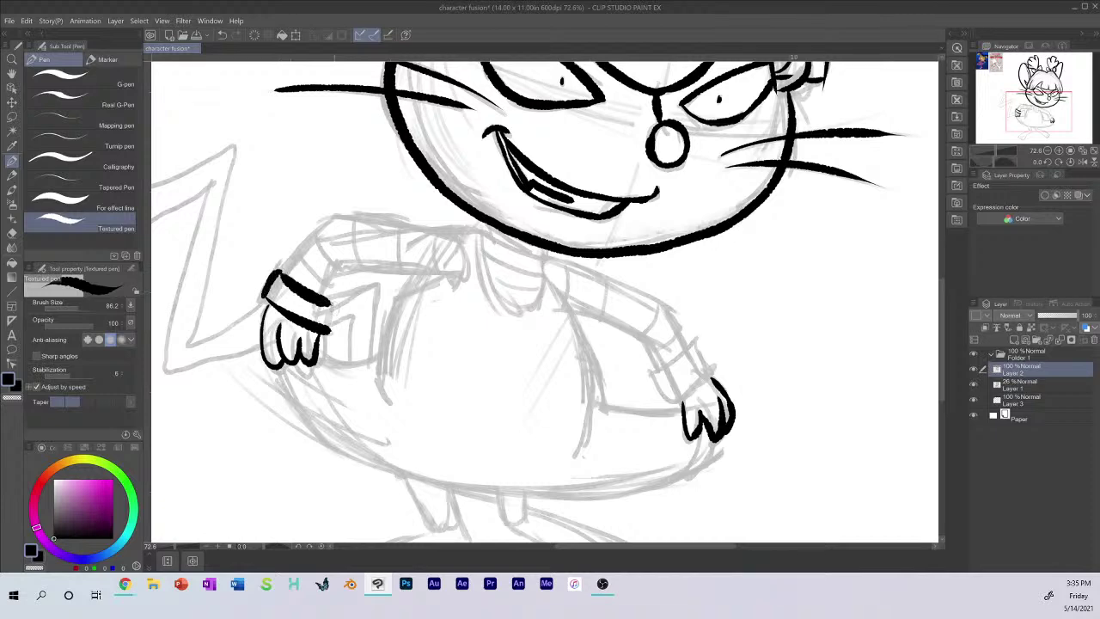
{"action": "key", "text": "ctrl+z"}
{"action": "key", "text": "ctrl+z"}
{"action": "key", "text": "ctrl+z"}
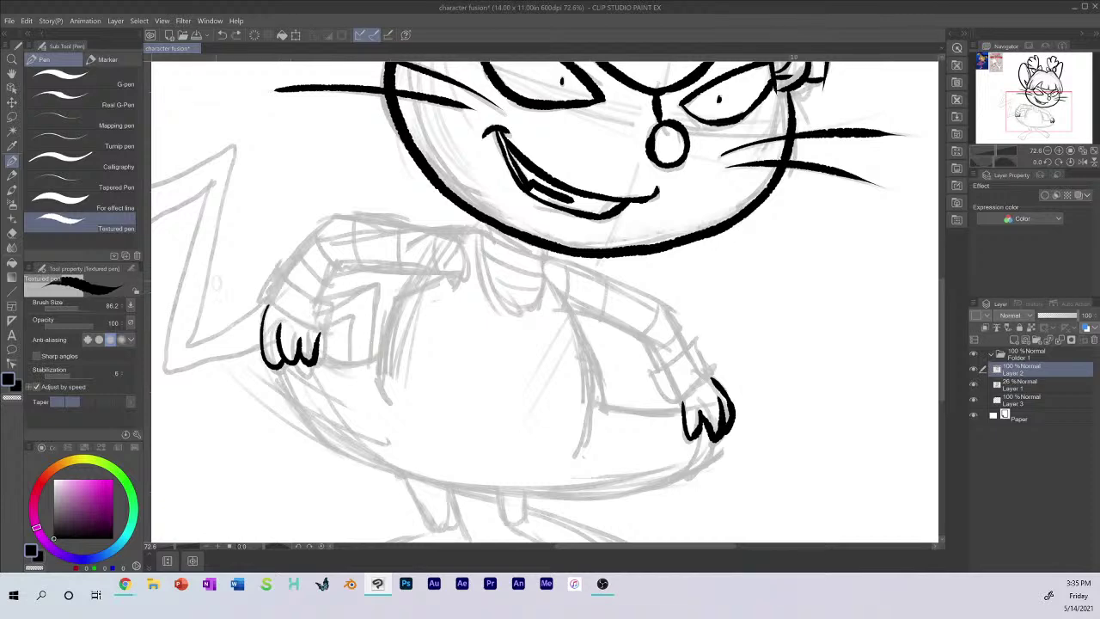
Step: Reduce the pen's brush size to 46.8 and ink the slanted cuff band above the left hand with the thinner line
{"action": "left_click", "coordinate": [71, 306]}
{"action": "left_click_drag", "start_coordinate": [266, 298], "coordinate": [324, 327]}
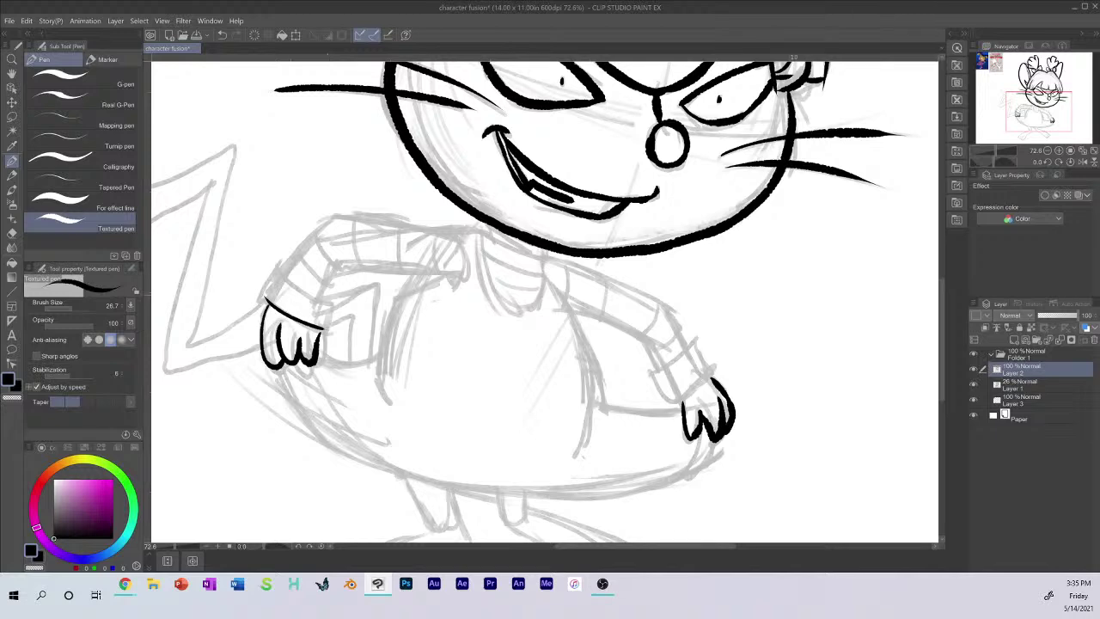
{"action": "key", "text": "ctrl+z"}
{"action": "left_click", "coordinate": [74, 307]}
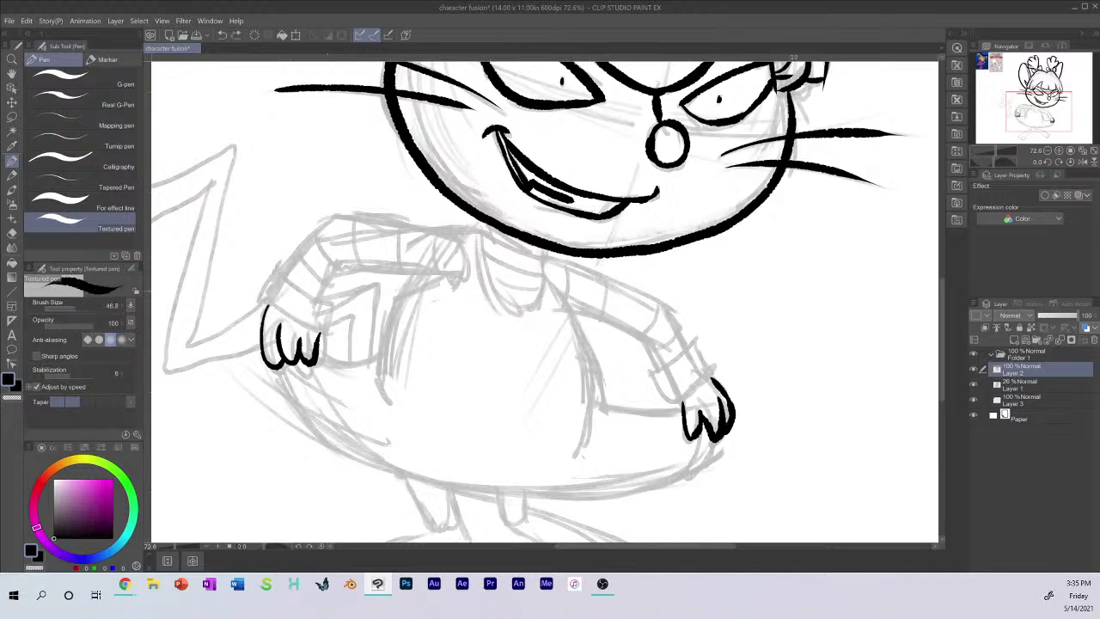
{"action": "left_click_drag", "start_coordinate": [265, 298], "coordinate": [328, 330]}
{"action": "mouse_move", "coordinate": [265, 299]}
{"action": "left_mouse_down"}
{"action": "mouse_move", "coordinate": [268, 275]}
{"action": "mouse_move", "coordinate": [335, 308]}
{"action": "mouse_move", "coordinate": [330, 334]}
{"action": "left_mouse_up"}
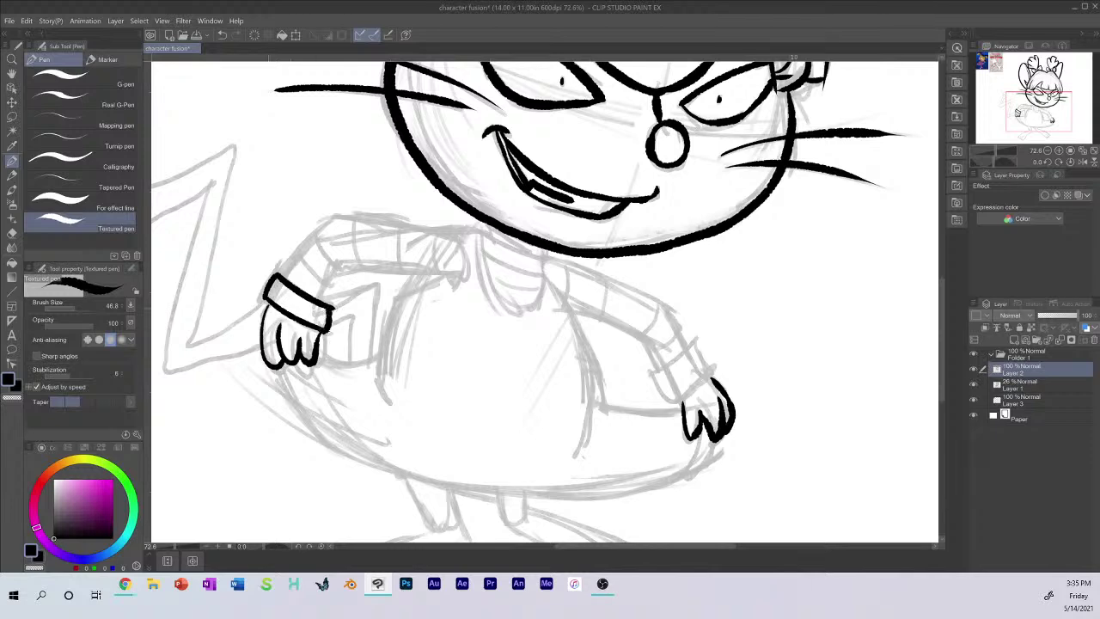
{"action": "left_click_drag", "start_coordinate": [269, 301], "coordinate": [265, 306]}
Step: Ink the left sleeve's upper edge, the U-shaped neckline, the shoulder strap and both curved side edges of the dress bib
{"action": "mouse_move", "coordinate": [305, 244]}
{"action": "left_mouse_down"}
{"action": "mouse_move", "coordinate": [285, 273]}
{"action": "mouse_move", "coordinate": [330, 216]}
{"action": "mouse_move", "coordinate": [354, 215]}
{"action": "mouse_move", "coordinate": [482, 233]}
{"action": "mouse_move", "coordinate": [504, 303]}
{"action": "mouse_move", "coordinate": [545, 278]}
{"action": "mouse_move", "coordinate": [589, 356]}
{"action": "mouse_move", "coordinate": [600, 435]}
{"action": "mouse_move", "coordinate": [578, 457]}
{"action": "mouse_move", "coordinate": [598, 455]}
{"action": "left_mouse_up"}
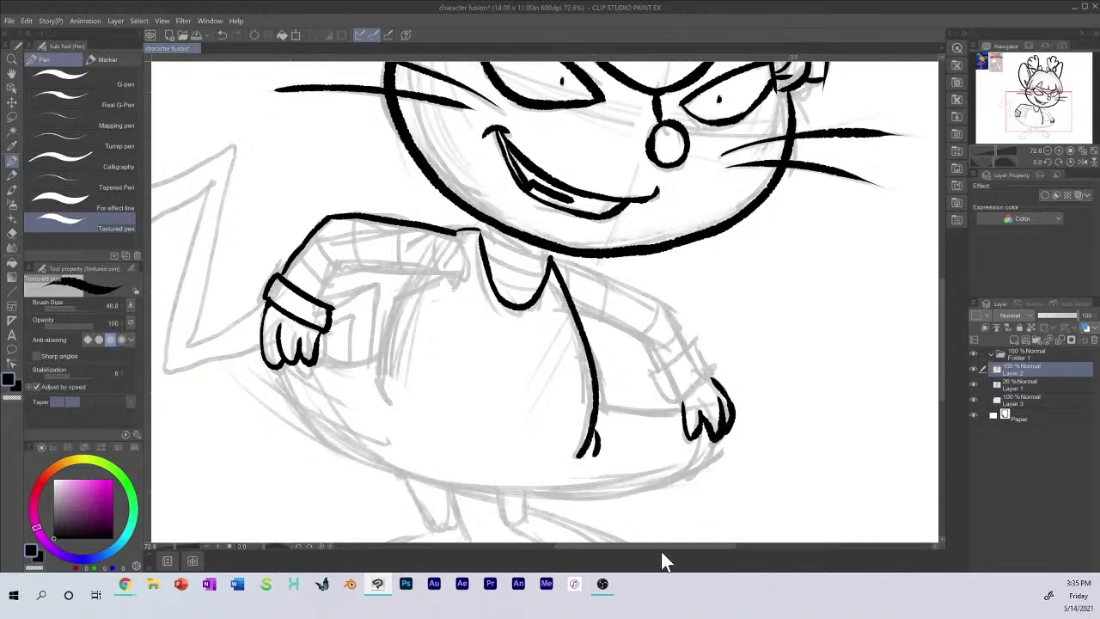
{"action": "mouse_move", "coordinate": [457, 230]}
{"action": "left_mouse_down"}
{"action": "mouse_move", "coordinate": [464, 279]}
{"action": "mouse_move", "coordinate": [391, 361]}
{"action": "mouse_move", "coordinate": [392, 376]}
{"action": "left_mouse_up"}
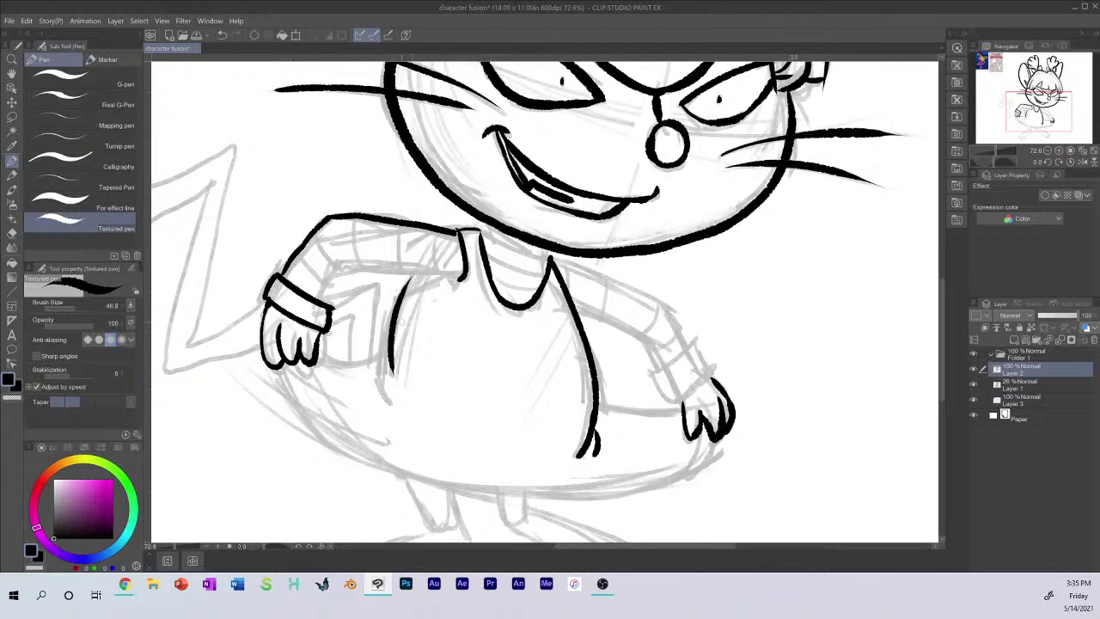
{"action": "key", "text": "ctrl+z"}
{"action": "mouse_move", "coordinate": [414, 275]}
{"action": "left_mouse_down"}
{"action": "mouse_move", "coordinate": [385, 402]}
{"action": "mouse_move", "coordinate": [376, 400]}
{"action": "left_mouse_up"}
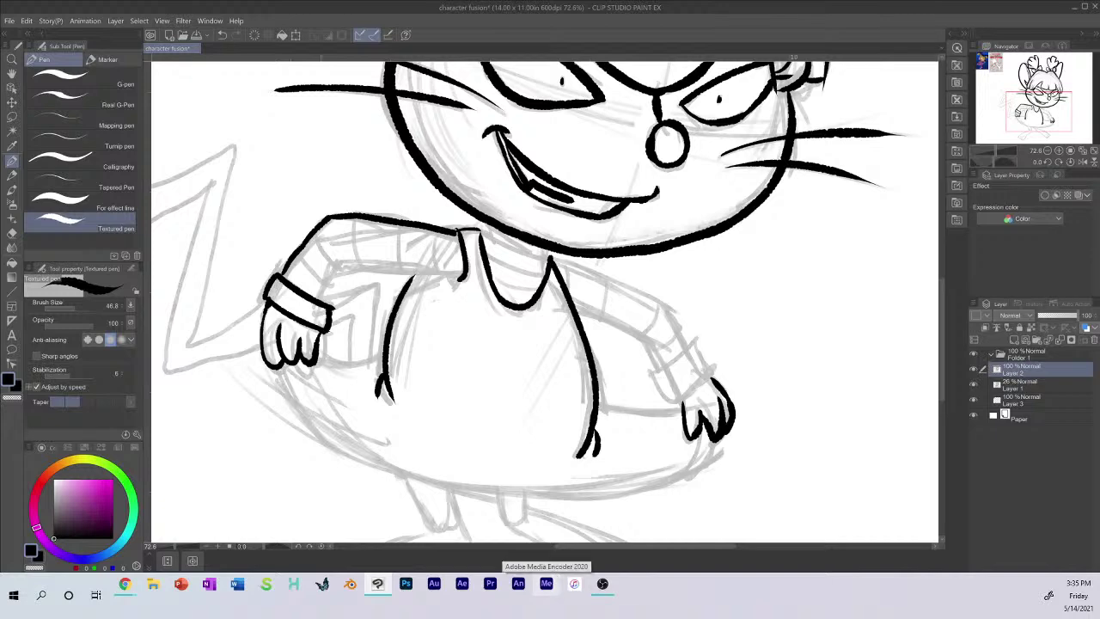
Step: Ink the left sleeve's lower edge and the stripes across that sleeve and the shirt collar
{"action": "left_click_drag", "start_coordinate": [337, 267], "coordinate": [329, 307]}
{"action": "mouse_move", "coordinate": [342, 255]}
{"action": "left_mouse_down"}
{"action": "mouse_move", "coordinate": [333, 280]}
{"action": "mouse_move", "coordinate": [459, 272]}
{"action": "mouse_move", "coordinate": [408, 283]}
{"action": "left_mouse_up"}
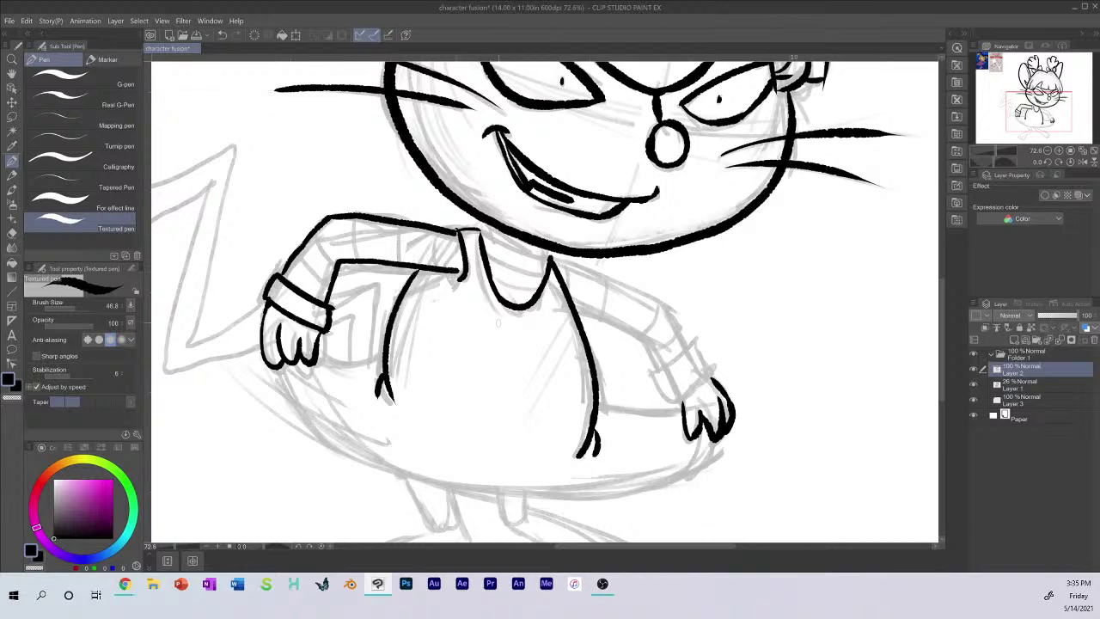
{"action": "mouse_move", "coordinate": [457, 270]}
{"action": "left_mouse_down"}
{"action": "mouse_move", "coordinate": [428, 270]}
{"action": "mouse_move", "coordinate": [460, 277]}
{"action": "mouse_move", "coordinate": [435, 247]}
{"action": "mouse_move", "coordinate": [439, 227]}
{"action": "left_mouse_up"}
{"action": "mouse_move", "coordinate": [396, 261]}
{"action": "left_mouse_down"}
{"action": "mouse_move", "coordinate": [400, 221]}
{"action": "mouse_move", "coordinate": [337, 263]}
{"action": "mouse_move", "coordinate": [316, 286]}
{"action": "mouse_move", "coordinate": [329, 293]}
{"action": "left_mouse_up"}
{"action": "left_click_drag", "start_coordinate": [296, 254], "coordinate": [300, 259]}
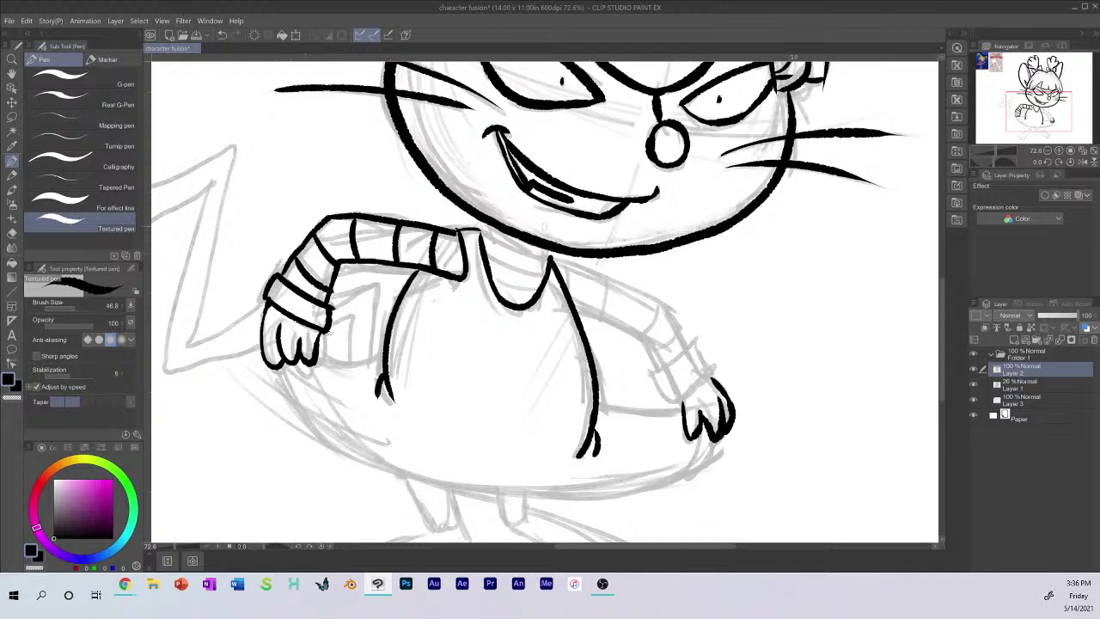
{"action": "mouse_move", "coordinate": [483, 222]}
{"action": "left_mouse_down"}
{"action": "mouse_move", "coordinate": [478, 237]}
{"action": "mouse_move", "coordinate": [547, 261]}
{"action": "mouse_move", "coordinate": [541, 289]}
{"action": "left_mouse_up"}
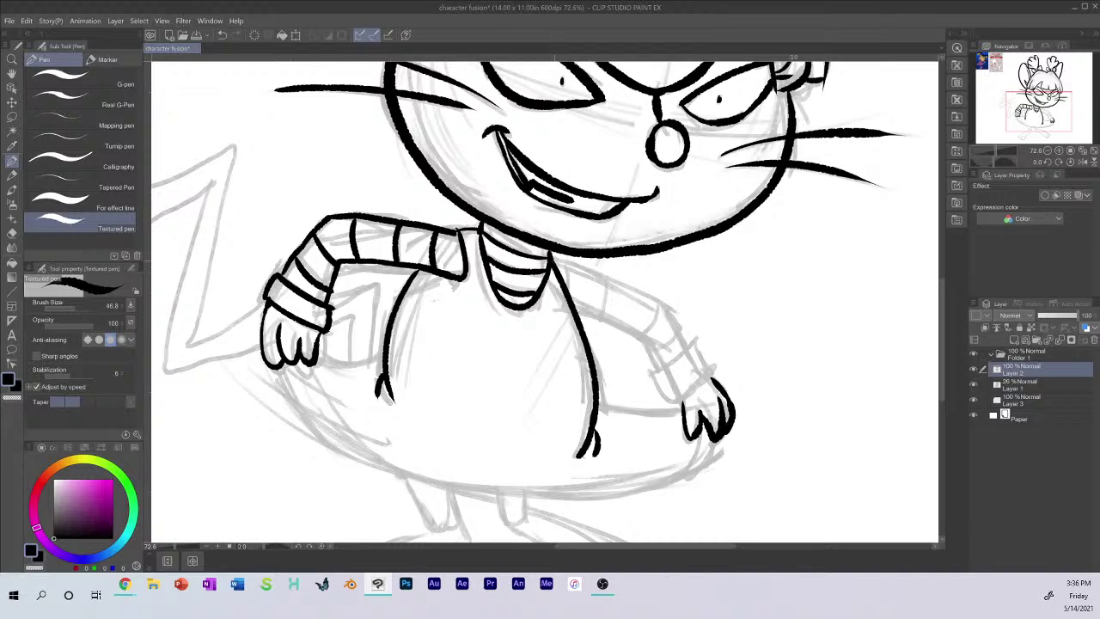
Step: Ink the upper and lower edges of the right sleeve from the shoulder to the bent elbow
{"action": "left_click_drag", "start_coordinate": [552, 256], "coordinate": [653, 292]}
{"action": "key", "text": "ctrl"}
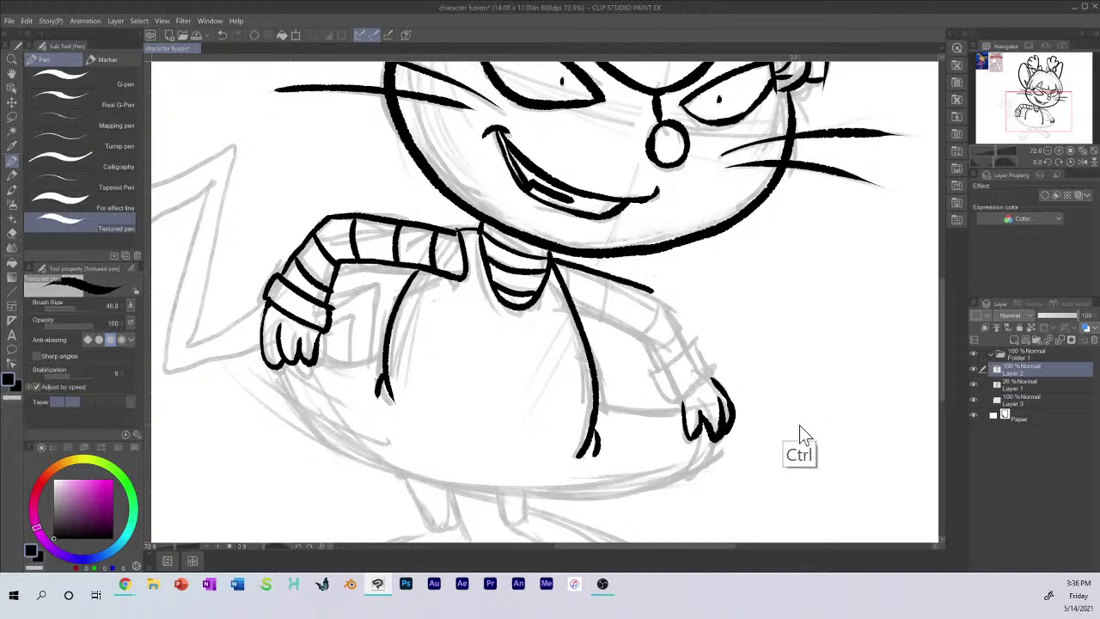
{"action": "key", "text": "ctrl+z"}
{"action": "left_click_drag", "start_coordinate": [552, 256], "coordinate": [674, 317]}
{"action": "key", "text": "ctrl+z"}
{"action": "mouse_move", "coordinate": [552, 257]}
{"action": "left_mouse_down"}
{"action": "mouse_move", "coordinate": [666, 310]}
{"action": "mouse_move", "coordinate": [689, 349]}
{"action": "left_mouse_up"}
{"action": "left_click_drag", "start_coordinate": [575, 303], "coordinate": [658, 345]}
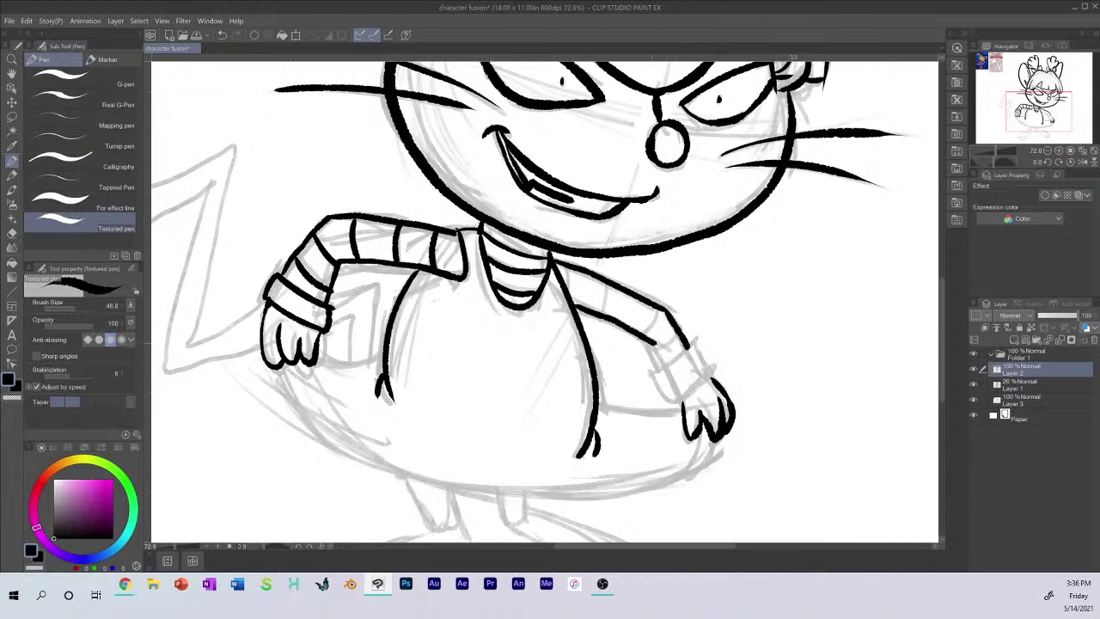
{"action": "key", "text": "ctrl+z"}
{"action": "mouse_move", "coordinate": [574, 302]}
{"action": "left_mouse_down"}
{"action": "mouse_move", "coordinate": [655, 344]}
{"action": "mouse_move", "coordinate": [664, 373]}
{"action": "left_mouse_up"}
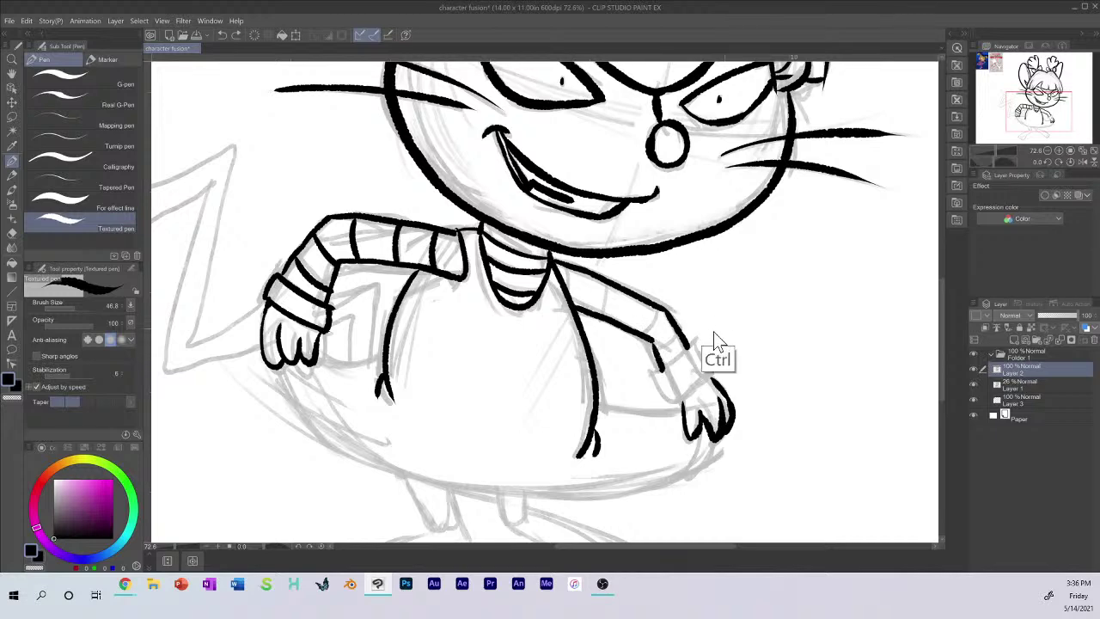
{"action": "key", "text": "ctrl+z"}
Step: Ink the cuff band above the right hand, join the sleeve to it and add the right sleeve's stripes
{"action": "mouse_move", "coordinate": [649, 371]}
{"action": "left_mouse_down"}
{"action": "mouse_move", "coordinate": [695, 341]}
{"action": "mouse_move", "coordinate": [716, 382]}
{"action": "left_mouse_up"}
{"action": "mouse_move", "coordinate": [650, 372]}
{"action": "left_mouse_down"}
{"action": "mouse_move", "coordinate": [667, 404]}
{"action": "mouse_move", "coordinate": [714, 380]}
{"action": "left_mouse_up"}
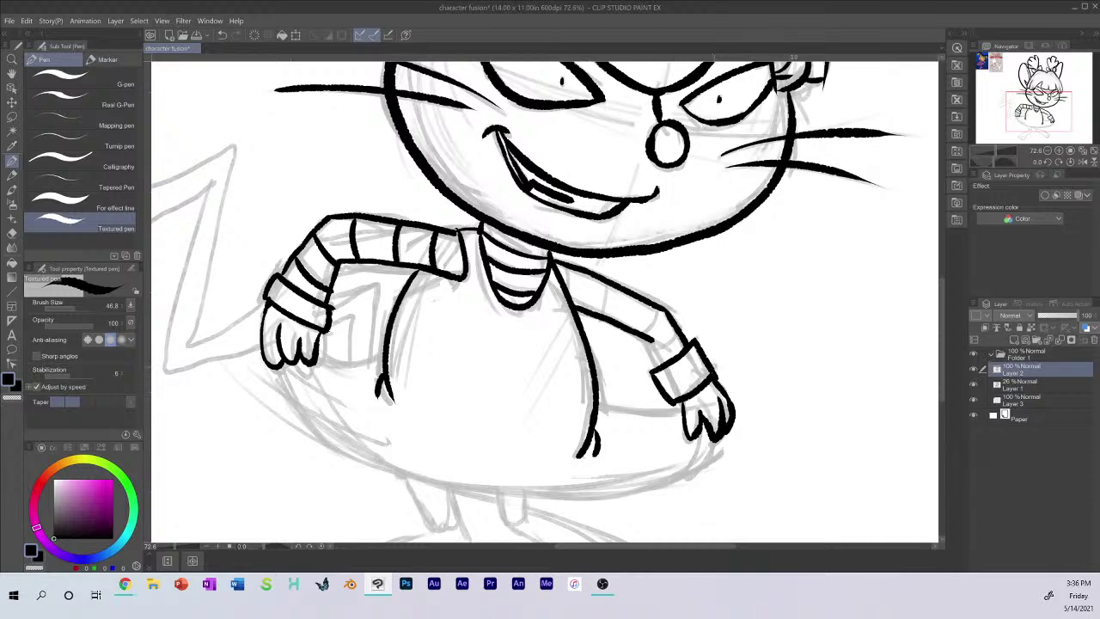
{"action": "mouse_move", "coordinate": [650, 342]}
{"action": "left_mouse_down"}
{"action": "mouse_move", "coordinate": [662, 364]}
{"action": "mouse_move", "coordinate": [632, 331]}
{"action": "mouse_move", "coordinate": [659, 360]}
{"action": "left_mouse_up"}
{"action": "mouse_move", "coordinate": [566, 267]}
{"action": "left_mouse_down"}
{"action": "mouse_move", "coordinate": [573, 301]}
{"action": "mouse_move", "coordinate": [669, 343]}
{"action": "mouse_move", "coordinate": [655, 354]}
{"action": "left_mouse_up"}
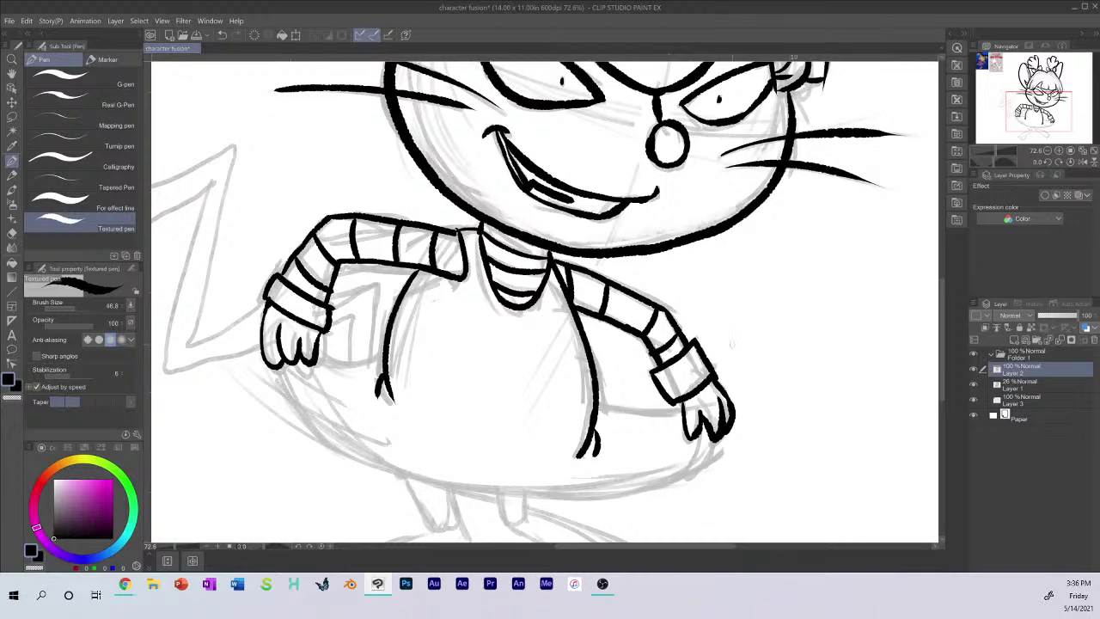
Step: Ink the waist lines between each hand and the bib, plus the two curves forming the skirt's left side
{"action": "left_click_drag", "start_coordinate": [316, 355], "coordinate": [385, 364]}
{"action": "left_click_drag", "start_coordinate": [306, 365], "coordinate": [421, 477]}
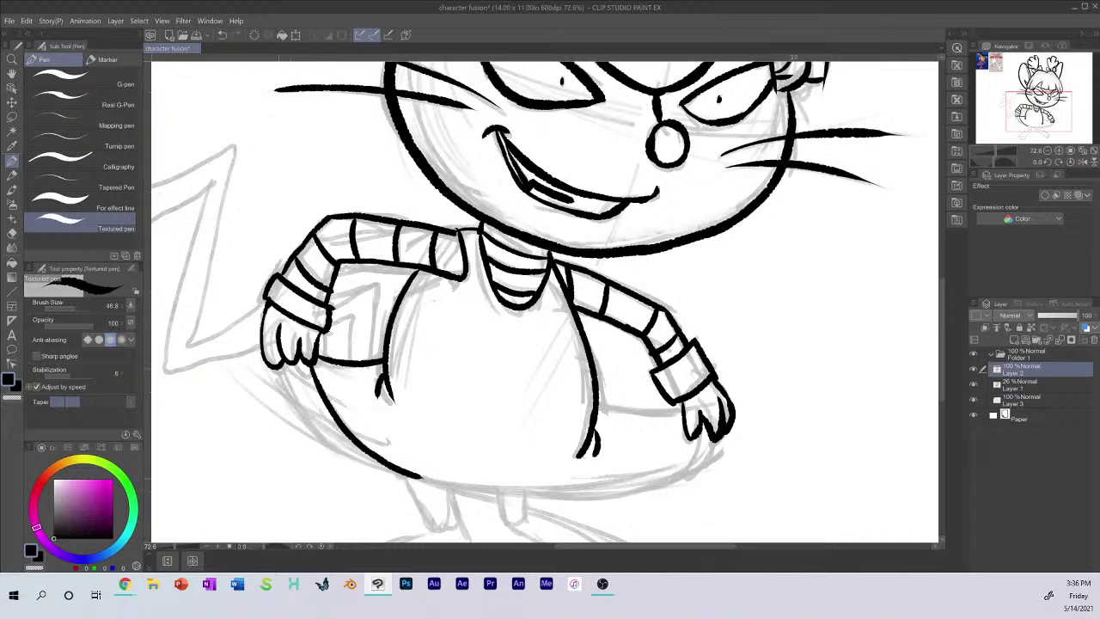
{"action": "mouse_move", "coordinate": [276, 367]}
{"action": "left_mouse_down"}
{"action": "mouse_move", "coordinate": [353, 455]}
{"action": "mouse_move", "coordinate": [414, 475]}
{"action": "left_mouse_up"}
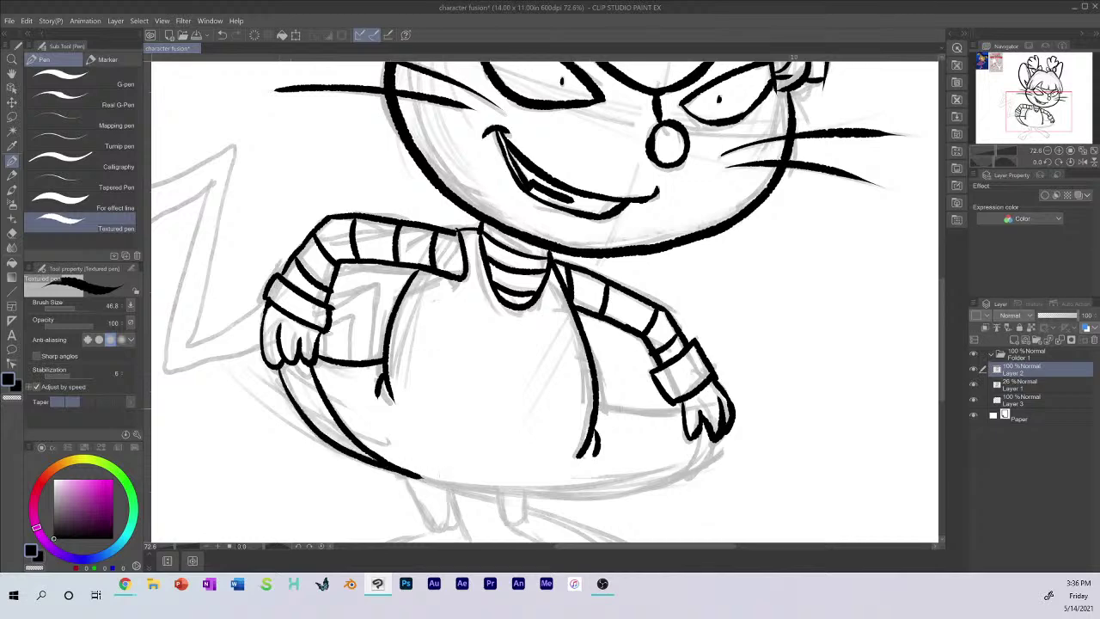
{"action": "left_click_drag", "start_coordinate": [597, 409], "coordinate": [684, 411]}
{"action": "mouse_move", "coordinate": [416, 473]}
{"action": "left_mouse_down"}
{"action": "mouse_move", "coordinate": [471, 488]}
{"action": "mouse_move", "coordinate": [631, 491]}
{"action": "left_mouse_up"}
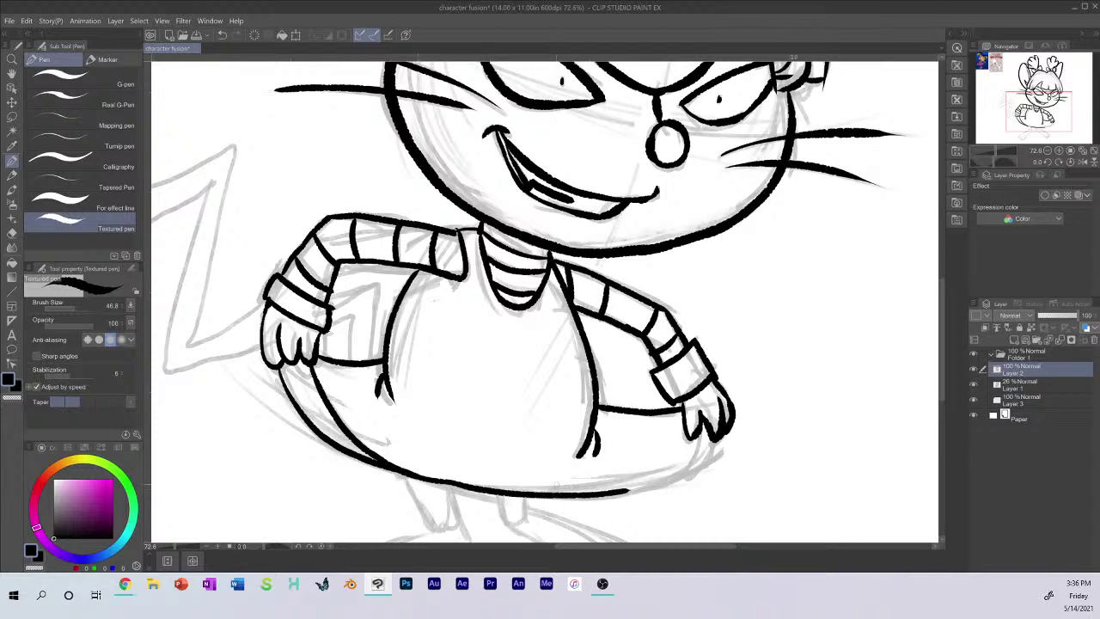
{"action": "key", "text": "ctrl+z"}
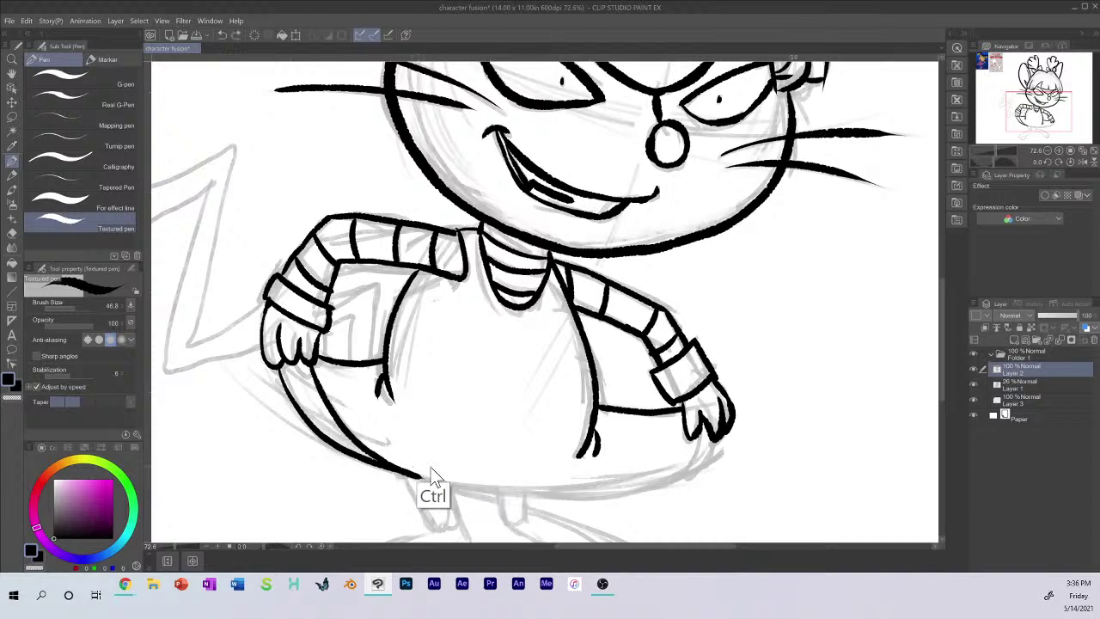
{"action": "mouse_move", "coordinate": [418, 475]}
{"action": "left_mouse_down"}
{"action": "mouse_move", "coordinate": [520, 493]}
{"action": "mouse_move", "coordinate": [634, 489]}
{"action": "left_mouse_up"}
{"action": "key", "text": "ctrl+z"}
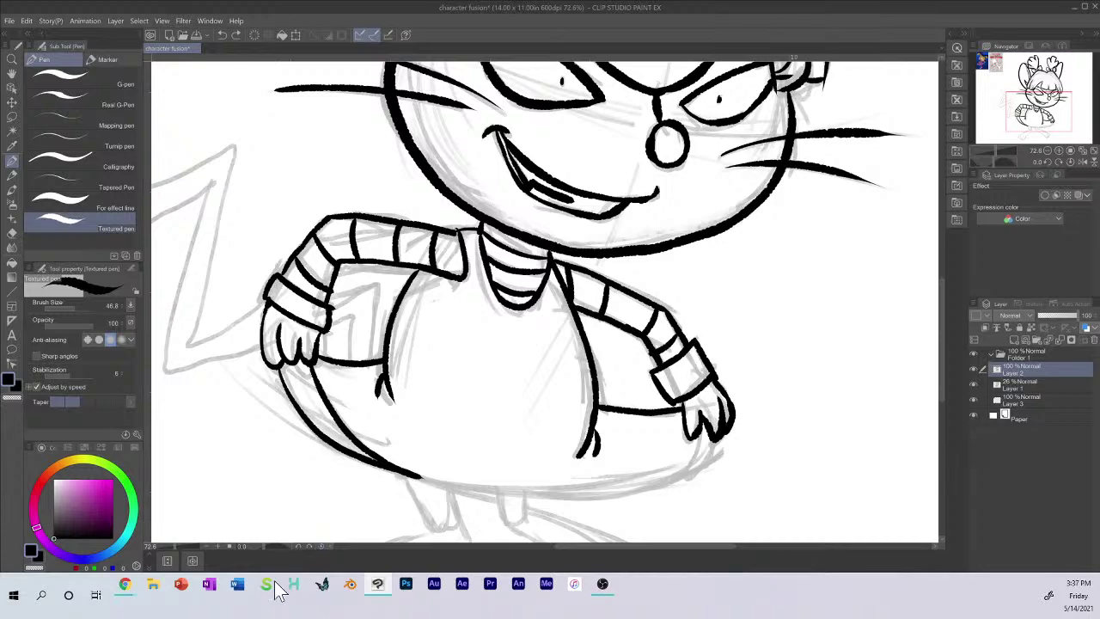
Step: Rotate the canvas to ink the skirt's long bottom curve up to the right hand, and reset the rotation
{"action": "left_click_drag", "start_coordinate": [260, 547], "coordinate": [274, 544]}
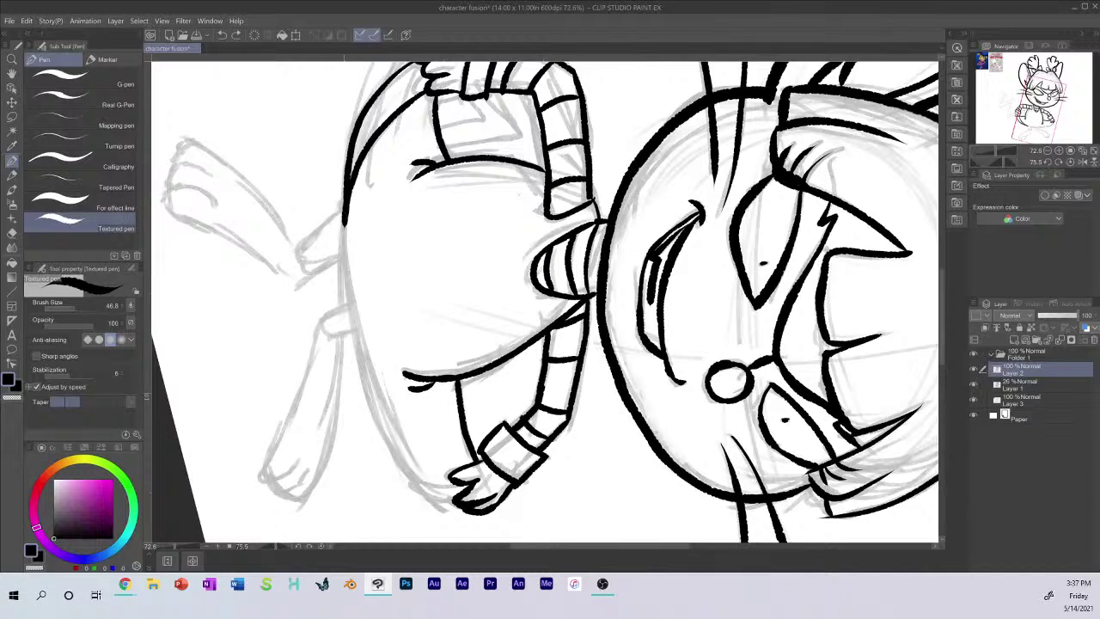
{"action": "mouse_move", "coordinate": [347, 198]}
{"action": "left_mouse_down"}
{"action": "mouse_move", "coordinate": [363, 342]}
{"action": "mouse_move", "coordinate": [395, 443]}
{"action": "mouse_move", "coordinate": [442, 499]}
{"action": "mouse_move", "coordinate": [460, 501]}
{"action": "left_mouse_up"}
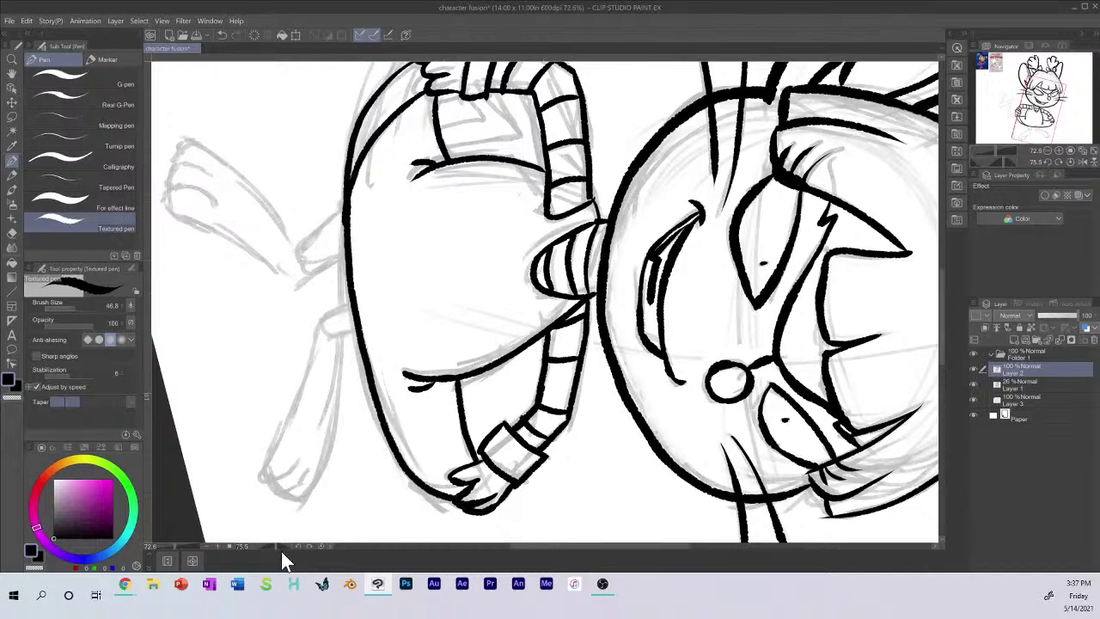
{"action": "left_click", "coordinate": [231, 545]}
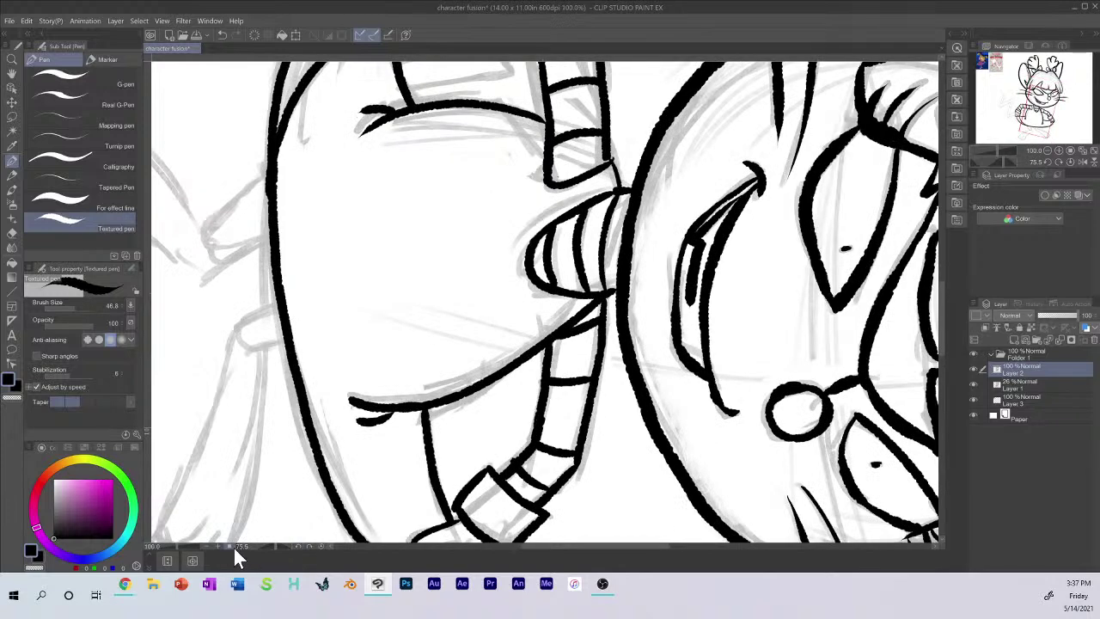
{"action": "left_click", "coordinate": [208, 544]}
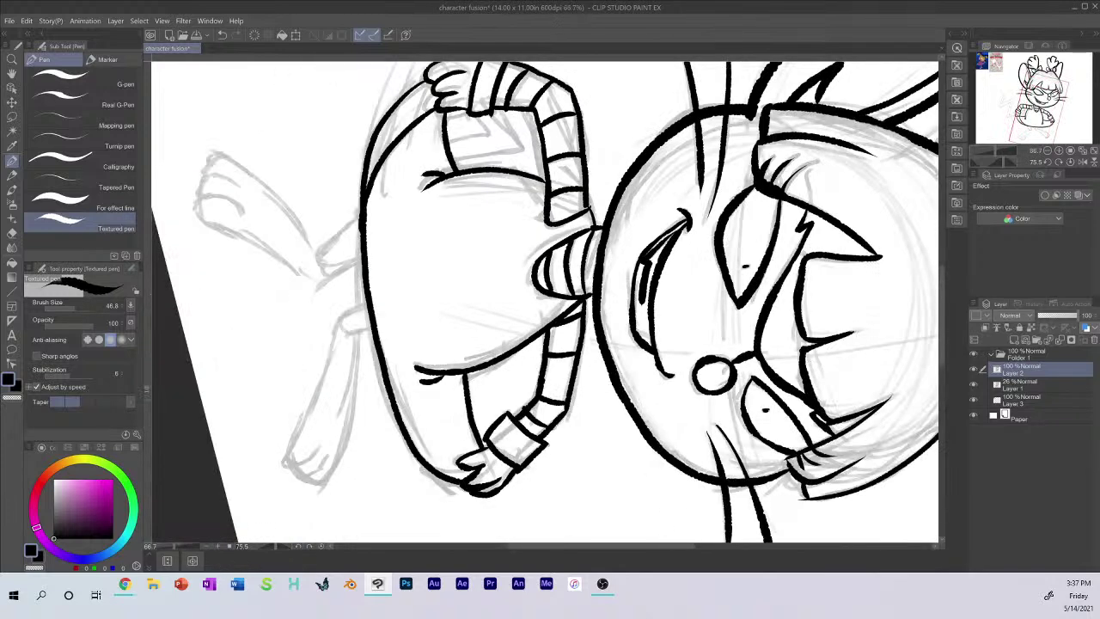
{"action": "left_click", "coordinate": [321, 547]}
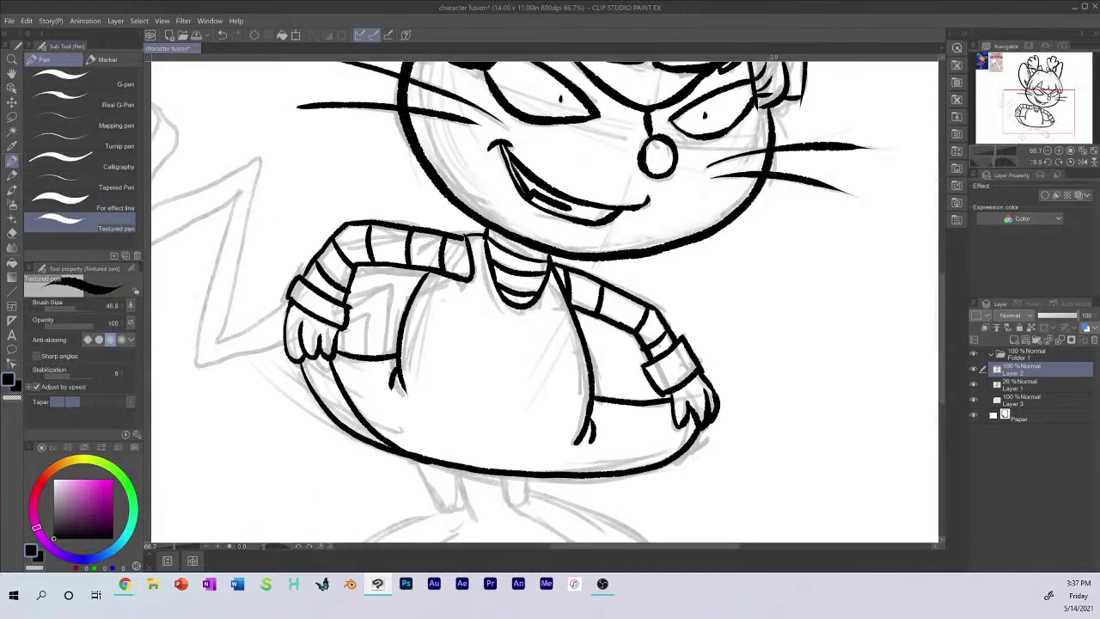
Step: Ink the right leg with its jagged ankle line and the long right foot with its toes
{"action": "left_click_drag", "start_coordinate": [942, 292], "coordinate": [942, 361]}
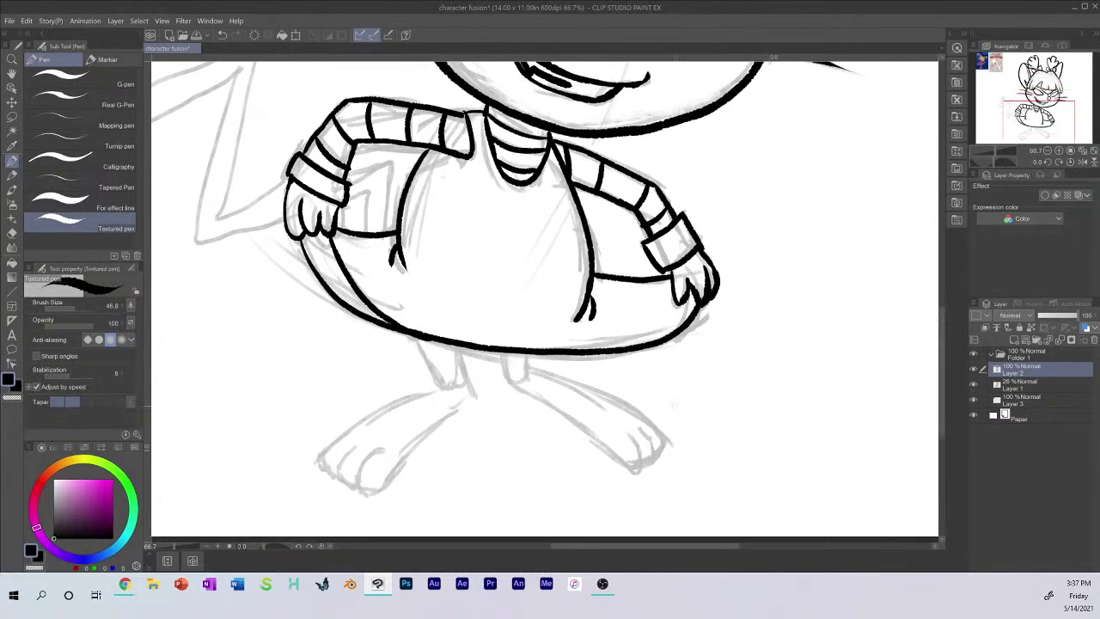
{"action": "mouse_move", "coordinate": [503, 354]}
{"action": "left_mouse_down"}
{"action": "mouse_move", "coordinate": [551, 412]}
{"action": "mouse_move", "coordinate": [639, 478]}
{"action": "mouse_move", "coordinate": [634, 436]}
{"action": "left_mouse_up"}
{"action": "key", "text": "ctrl+z"}
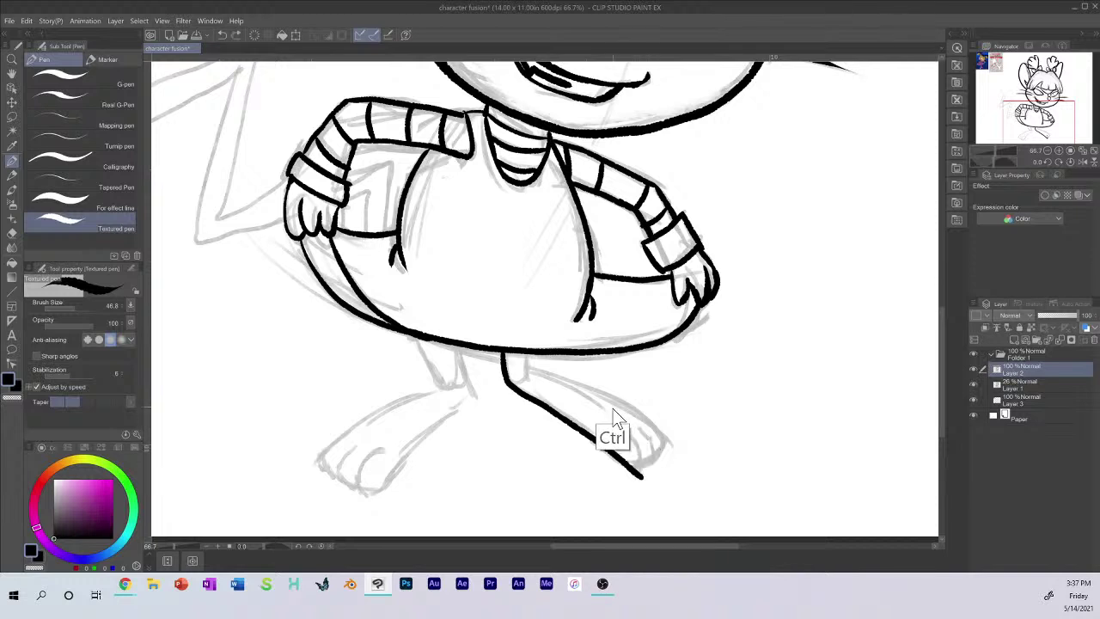
{"action": "mouse_move", "coordinate": [641, 477]}
{"action": "left_mouse_down"}
{"action": "mouse_move", "coordinate": [635, 435]}
{"action": "mouse_move", "coordinate": [652, 461]}
{"action": "mouse_move", "coordinate": [662, 456]}
{"action": "left_mouse_up"}
{"action": "left_click_drag", "start_coordinate": [523, 354], "coordinate": [641, 430]}
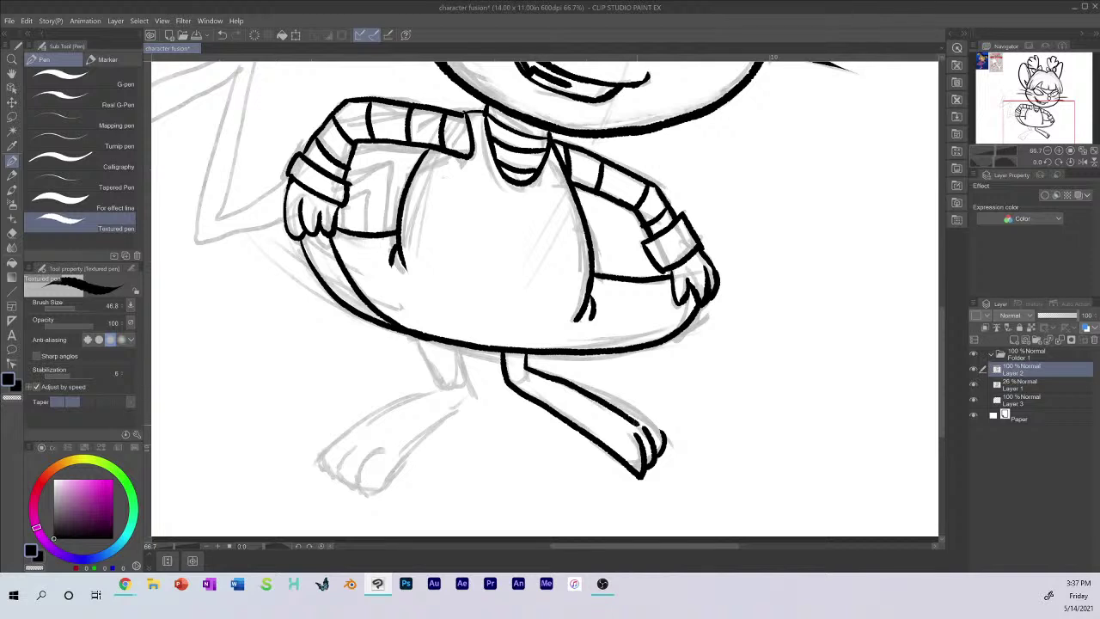
{"action": "key", "text": "ctrl+z"}
{"action": "left_click_drag", "start_coordinate": [525, 354], "coordinate": [658, 436]}
{"action": "key", "text": "ctrl+z"}
{"action": "mouse_move", "coordinate": [524, 354]}
{"action": "left_mouse_down"}
{"action": "mouse_move", "coordinate": [535, 373]}
{"action": "mouse_move", "coordinate": [631, 416]}
{"action": "mouse_move", "coordinate": [644, 451]}
{"action": "mouse_move", "coordinate": [640, 407]}
{"action": "mouse_move", "coordinate": [528, 365]}
{"action": "mouse_move", "coordinate": [524, 353]}
{"action": "mouse_move", "coordinate": [529, 369]}
{"action": "left_mouse_up"}
{"action": "key", "text": "ctrl+z"}
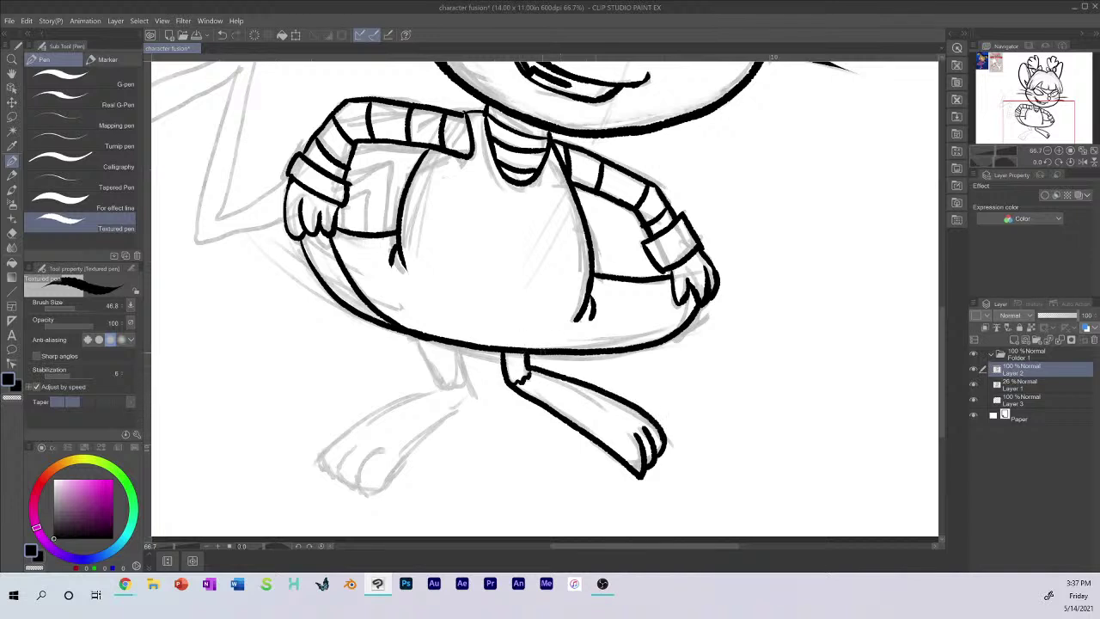
Step: Ink the left leg and foot with toes and ankle line, and round off the tip of the right foot
{"action": "mouse_move", "coordinate": [417, 338]}
{"action": "left_mouse_down"}
{"action": "mouse_move", "coordinate": [443, 387]}
{"action": "mouse_move", "coordinate": [355, 429]}
{"action": "mouse_move", "coordinate": [340, 478]}
{"action": "left_mouse_up"}
{"action": "mouse_move", "coordinate": [360, 441]}
{"action": "left_mouse_down"}
{"action": "mouse_move", "coordinate": [335, 473]}
{"action": "mouse_move", "coordinate": [375, 493]}
{"action": "mouse_move", "coordinate": [452, 416]}
{"action": "left_mouse_up"}
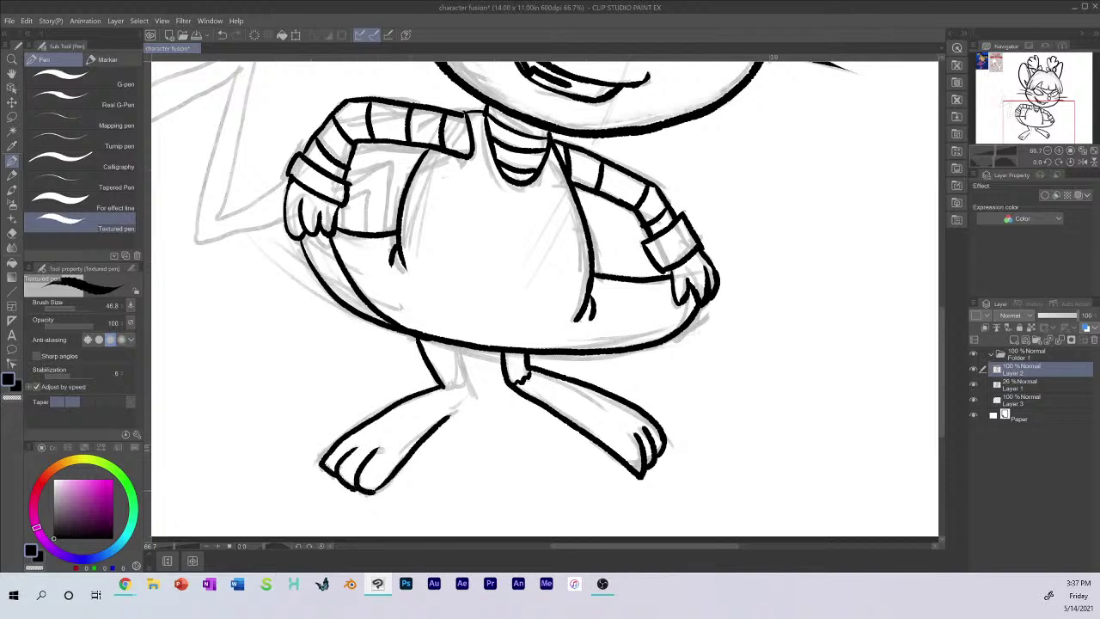
{"action": "left_click_drag", "start_coordinate": [390, 474], "coordinate": [377, 495]}
{"action": "left_click_drag", "start_coordinate": [451, 418], "coordinate": [471, 399]}
{"action": "mouse_move", "coordinate": [456, 344]}
{"action": "left_mouse_down"}
{"action": "mouse_move", "coordinate": [473, 402]}
{"action": "mouse_move", "coordinate": [459, 385]}
{"action": "mouse_move", "coordinate": [471, 392]}
{"action": "left_mouse_up"}
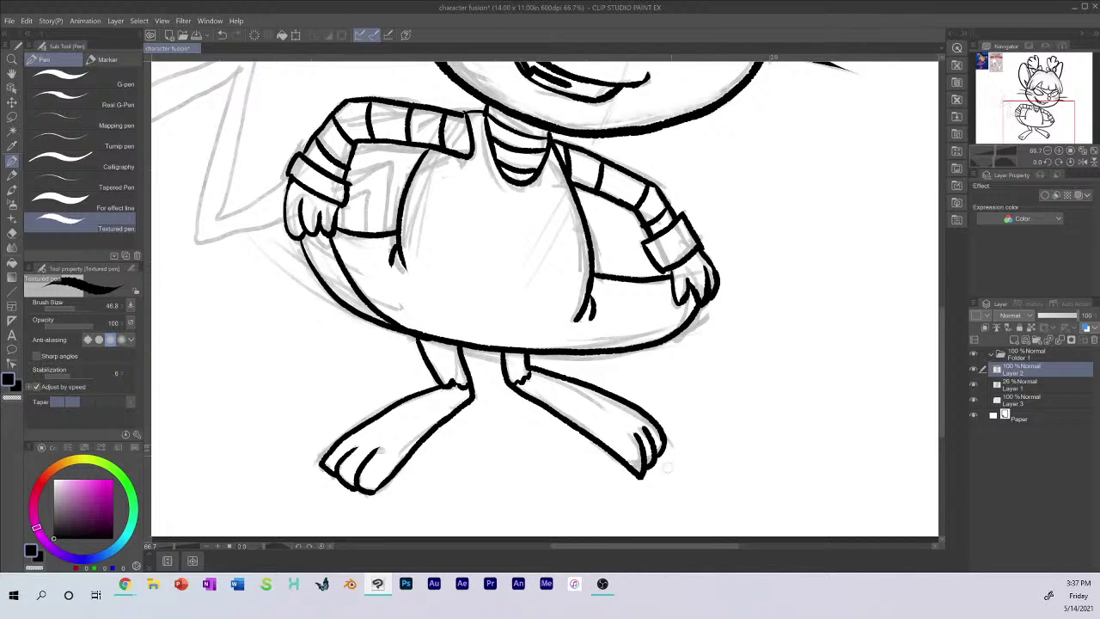
{"action": "left_click_drag", "start_coordinate": [652, 487], "coordinate": [631, 470]}
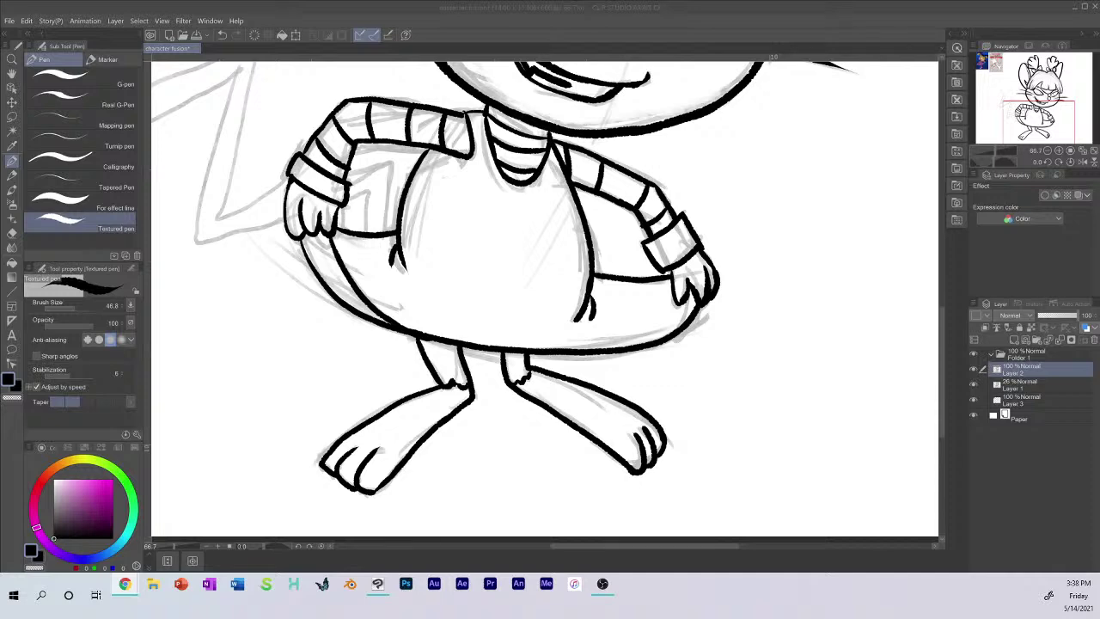
Step: Ink the zigzag lightning-shaped tail over the sketch, including its short angular section between the left arm and the body
{"action": "left_click", "coordinate": [480, 507]}
{"action": "left_click_drag", "start_coordinate": [940, 357], "coordinate": [945, 329]}
{"action": "left_click_drag", "start_coordinate": [554, 552], "coordinate": [509, 549]}
{"action": "left_click_drag", "start_coordinate": [944, 328], "coordinate": [942, 309]}
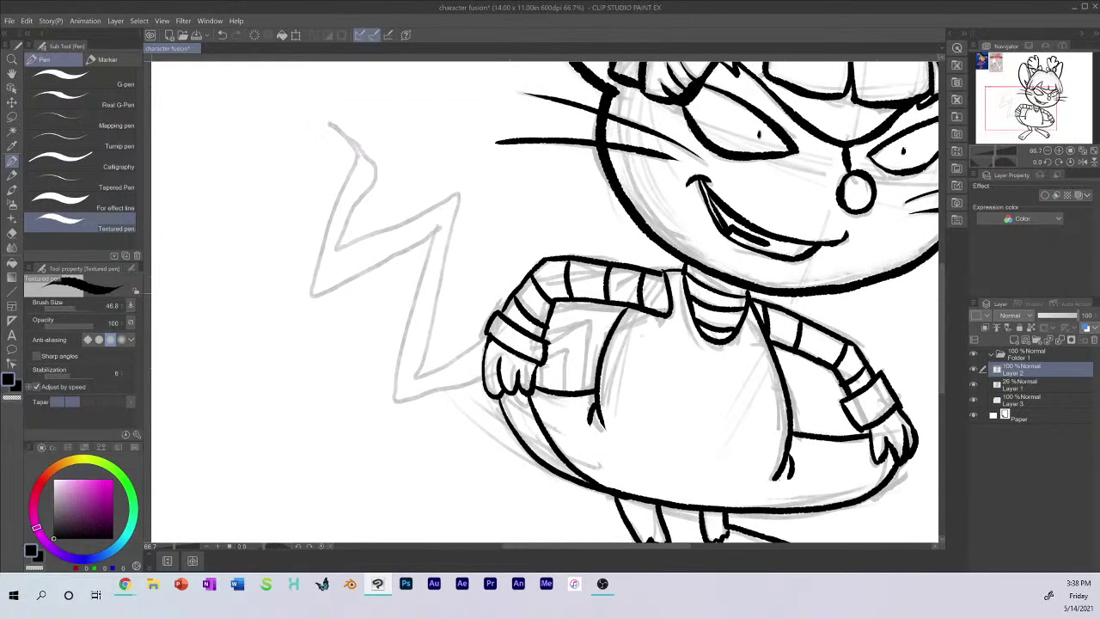
{"action": "mouse_move", "coordinate": [329, 121]}
{"action": "left_mouse_down"}
{"action": "mouse_move", "coordinate": [384, 170]}
{"action": "mouse_move", "coordinate": [341, 248]}
{"action": "mouse_move", "coordinate": [355, 161]}
{"action": "mouse_move", "coordinate": [310, 294]}
{"action": "mouse_move", "coordinate": [431, 232]}
{"action": "left_mouse_up"}
{"action": "mouse_move", "coordinate": [338, 248]}
{"action": "left_mouse_down"}
{"action": "mouse_move", "coordinate": [460, 194]}
{"action": "mouse_move", "coordinate": [418, 374]}
{"action": "mouse_move", "coordinate": [486, 335]}
{"action": "left_mouse_up"}
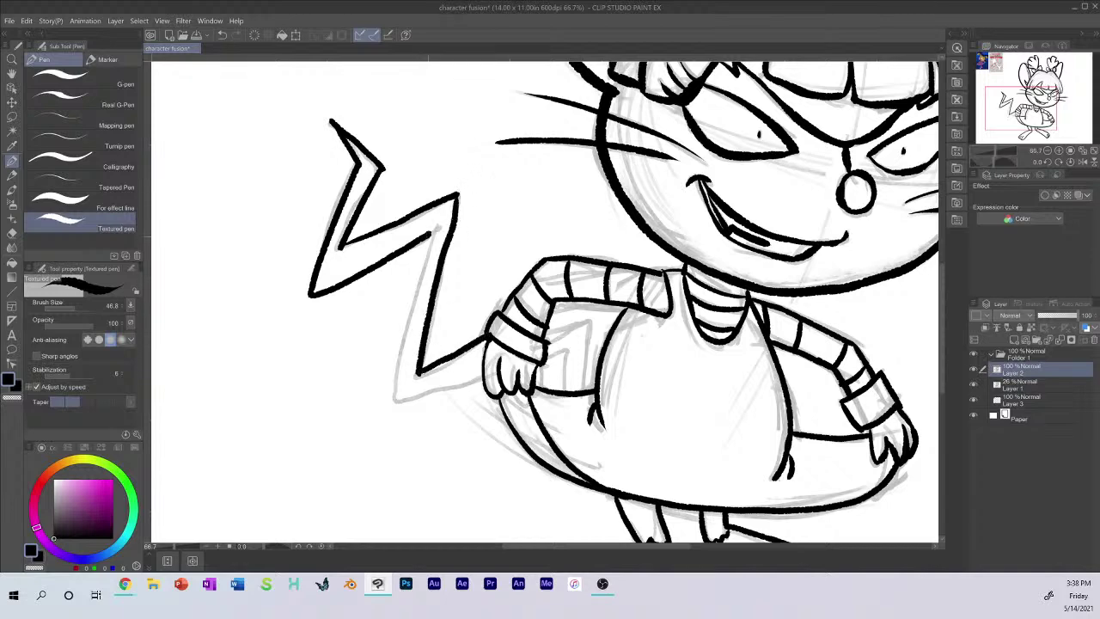
{"action": "mouse_move", "coordinate": [434, 227]}
{"action": "left_mouse_down"}
{"action": "mouse_move", "coordinate": [401, 399]}
{"action": "mouse_move", "coordinate": [488, 365]}
{"action": "left_mouse_up"}
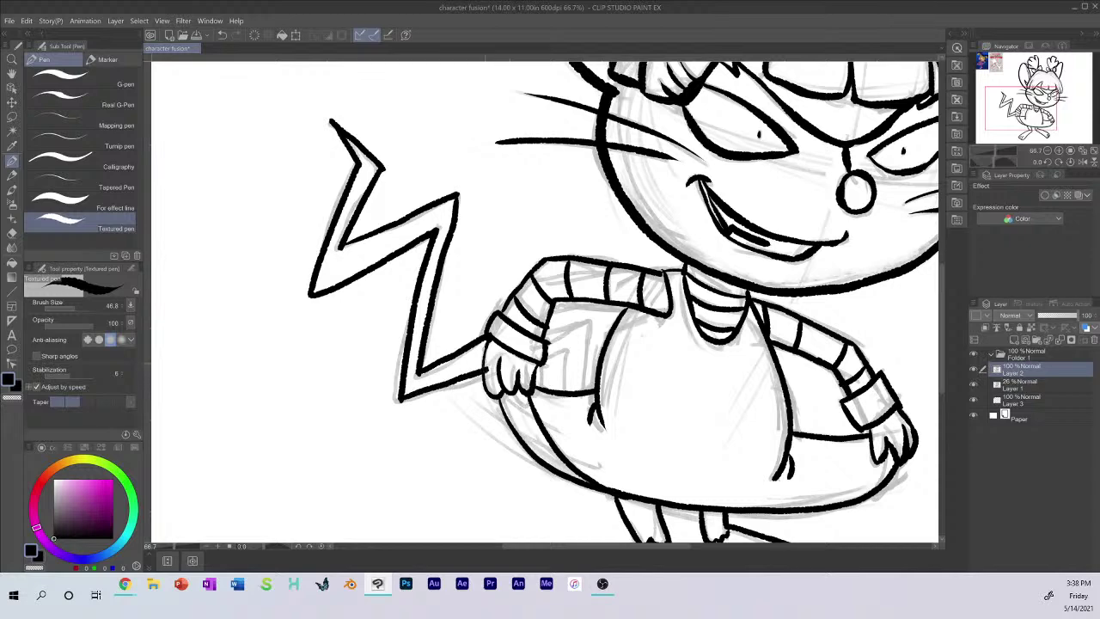
{"action": "key", "text": "ctrl+z"}
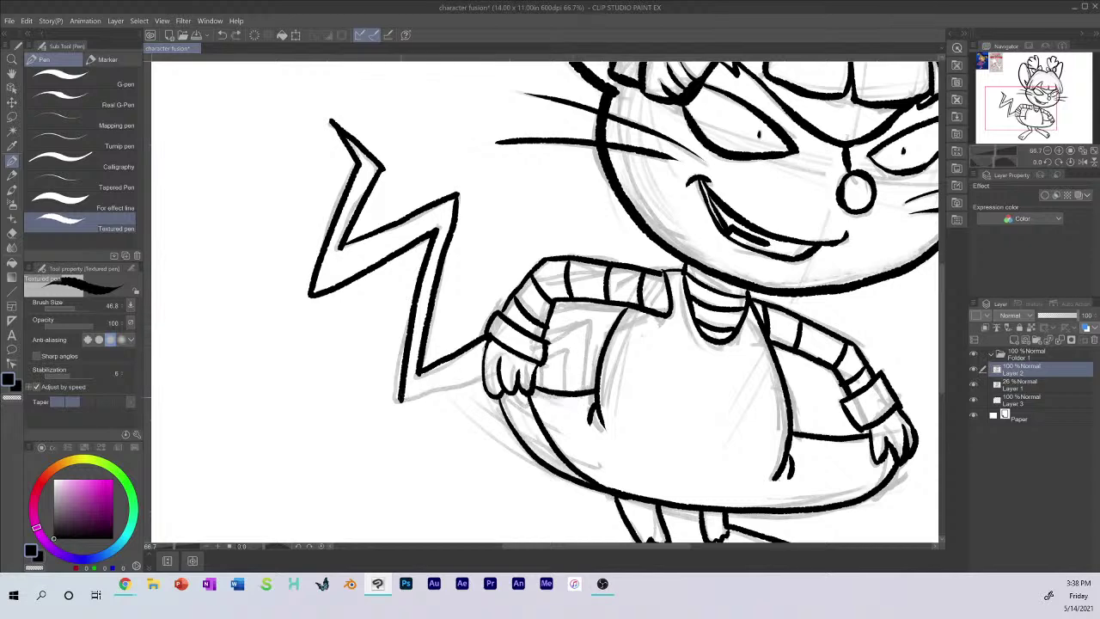
{"action": "left_click_drag", "start_coordinate": [398, 400], "coordinate": [488, 366]}
{"action": "mouse_move", "coordinate": [550, 315]}
{"action": "left_mouse_down"}
{"action": "mouse_move", "coordinate": [587, 336]}
{"action": "mouse_move", "coordinate": [587, 392]}
{"action": "left_mouse_up"}
{"action": "mouse_move", "coordinate": [545, 353]}
{"action": "left_mouse_down"}
{"action": "mouse_move", "coordinate": [576, 346]}
{"action": "mouse_move", "coordinate": [566, 394]}
{"action": "left_mouse_up"}
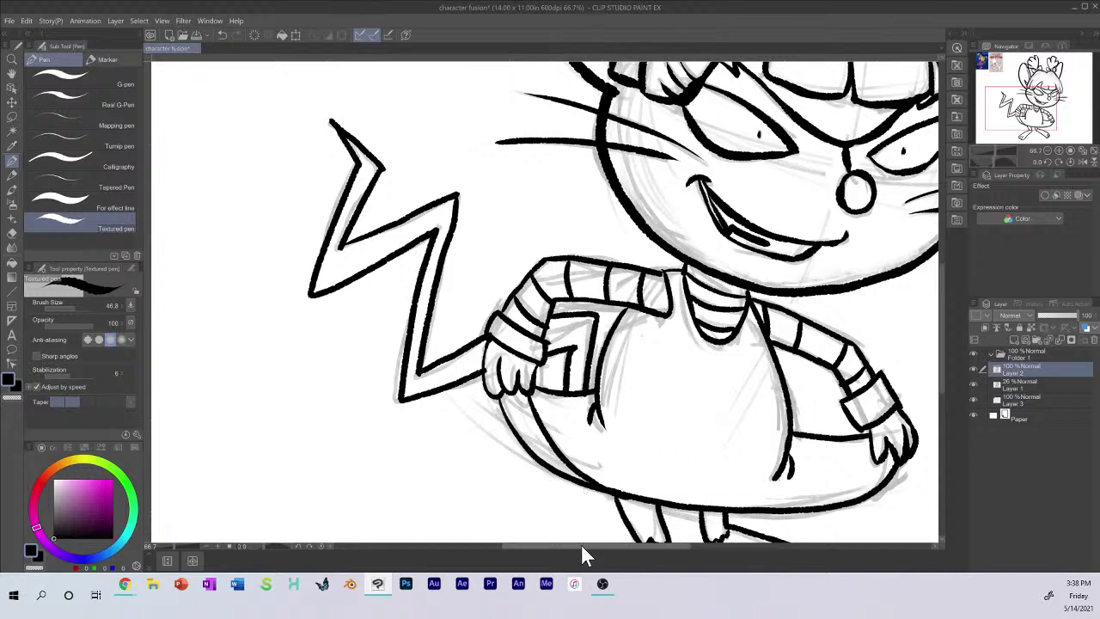
Step: Ink small fabric crease lines on the skirt below the left hand and beside the right hand
{"action": "left_click_drag", "start_coordinate": [581, 545], "coordinate": [621, 545]}
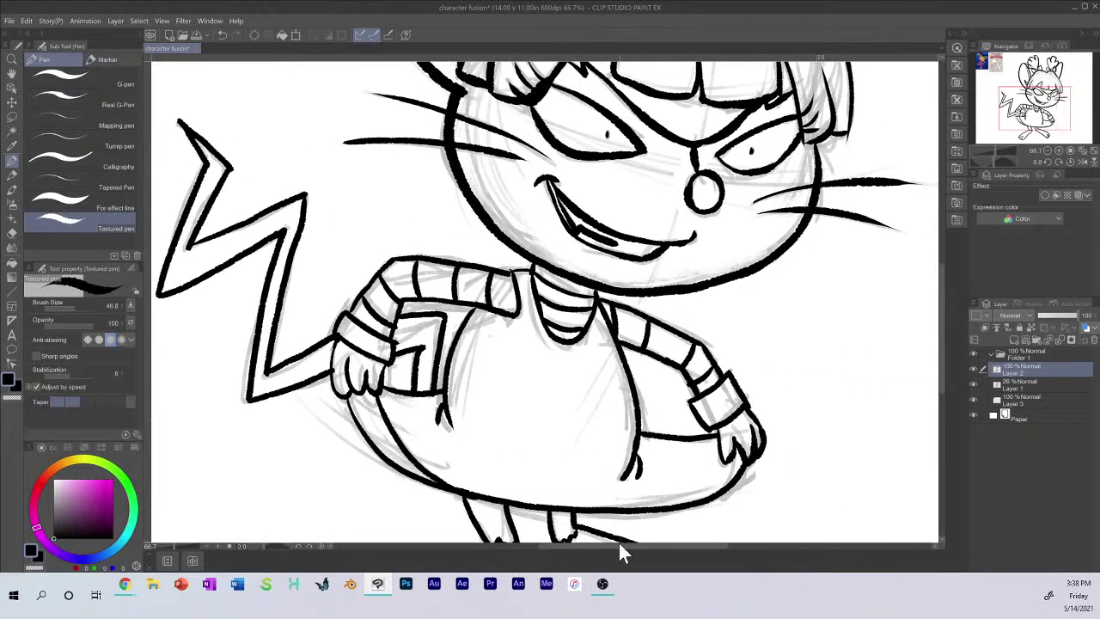
{"action": "left_click_drag", "start_coordinate": [941, 309], "coordinate": [945, 252]}
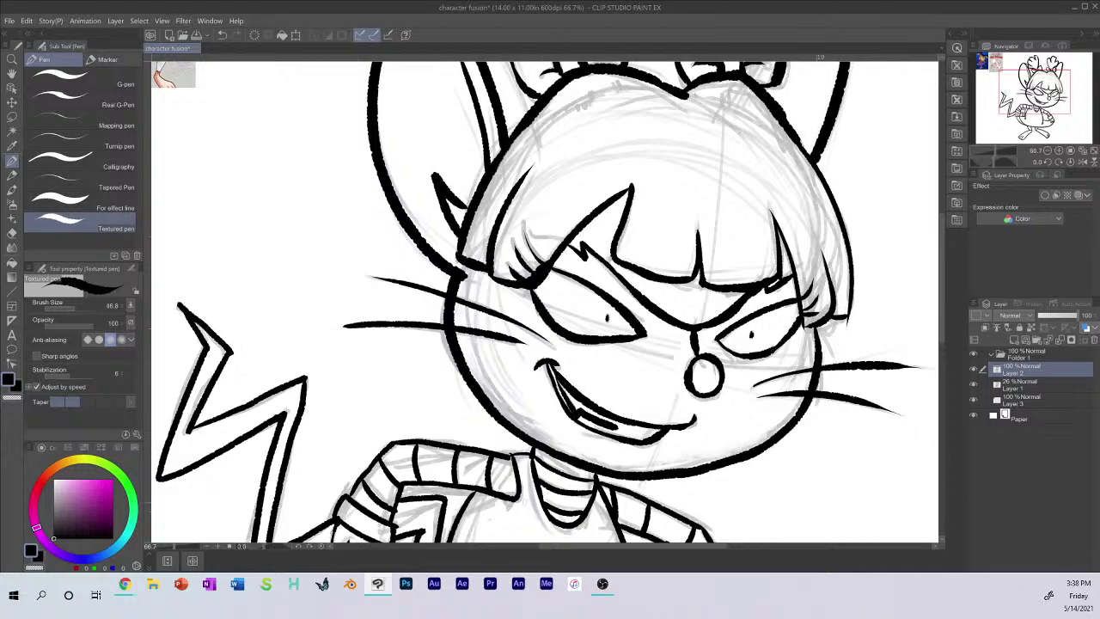
{"action": "scroll", "coordinate": [678, 408], "scroll_direction": "down", "scroll_amount": 4}
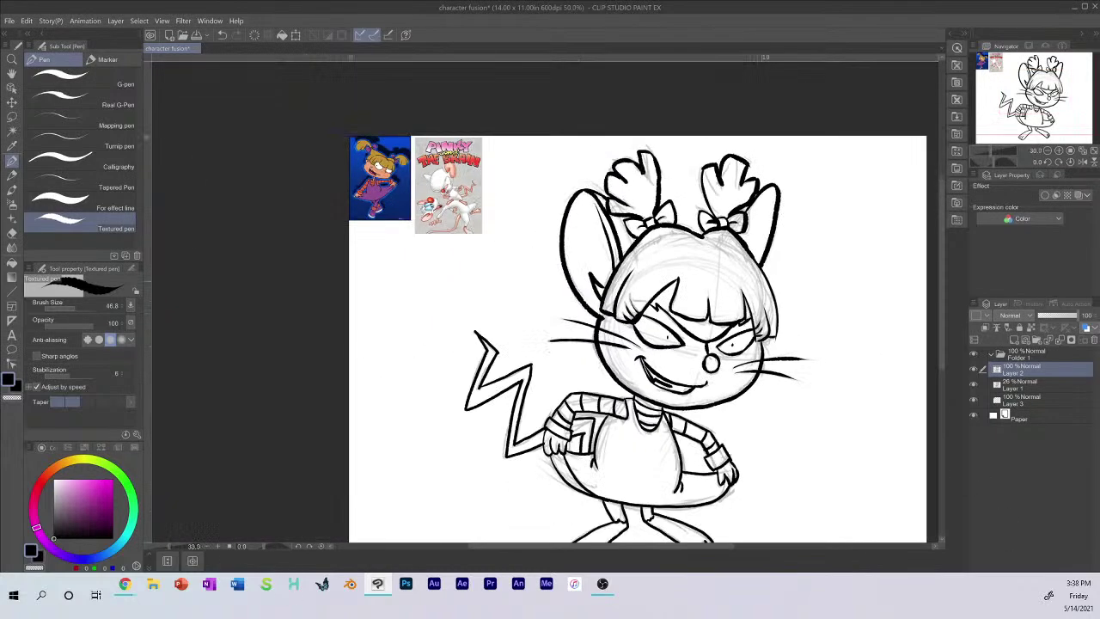
{"action": "left_click_drag", "start_coordinate": [940, 261], "coordinate": [944, 286]}
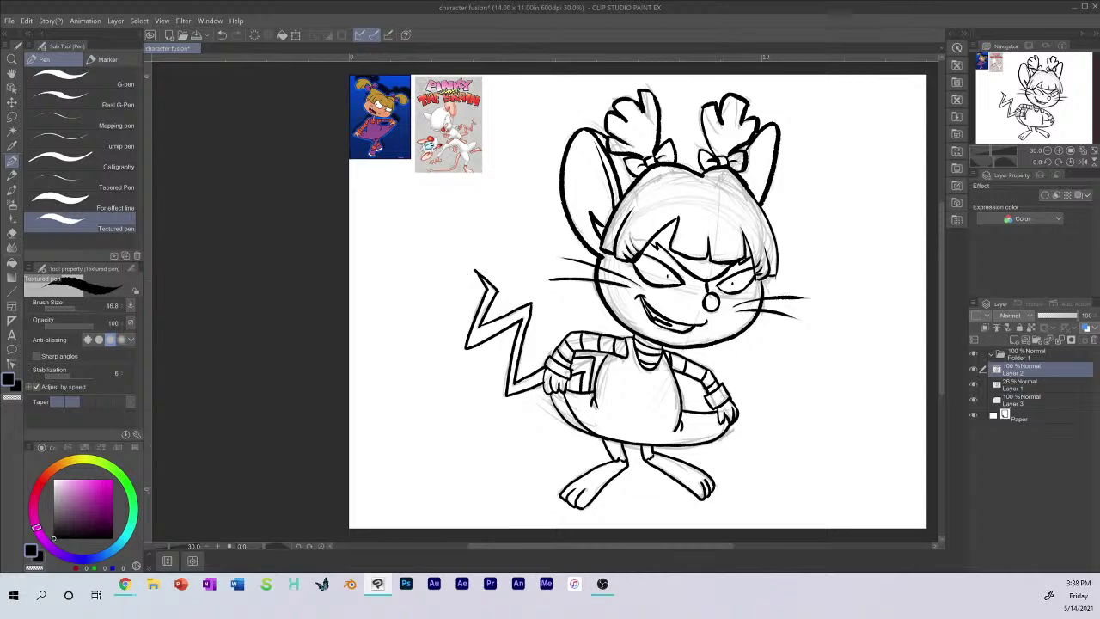
{"action": "scroll", "coordinate": [663, 343], "scroll_direction": "up", "scroll_amount": 2}
{"action": "scroll", "coordinate": [675, 344], "scroll_direction": "up", "scroll_amount": 1}
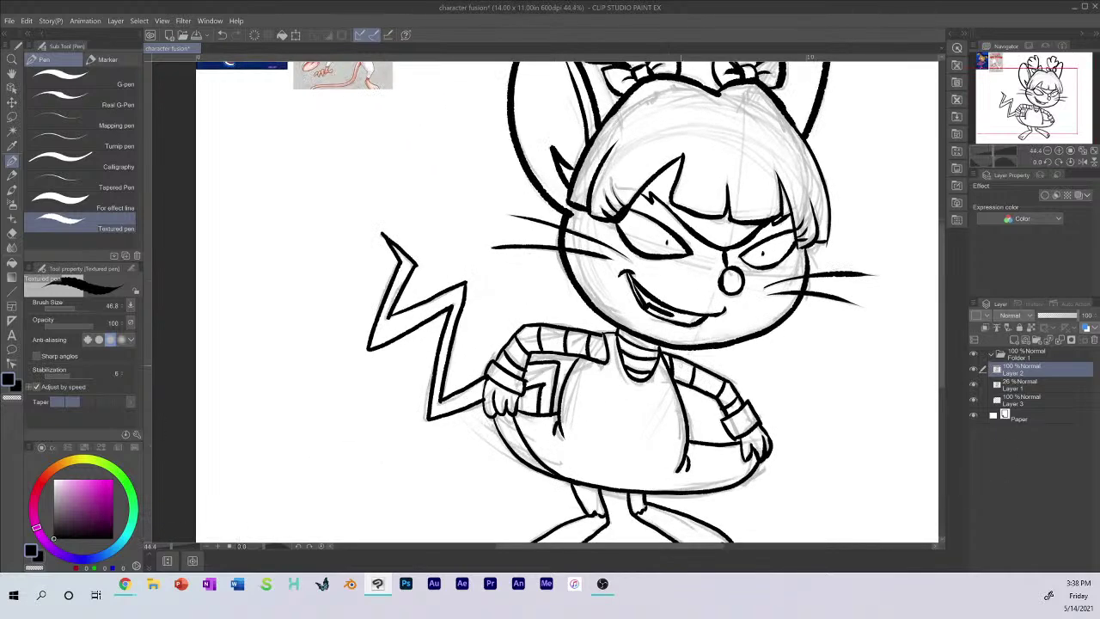
{"action": "scroll", "coordinate": [674, 344], "scroll_direction": "up", "scroll_amount": 1}
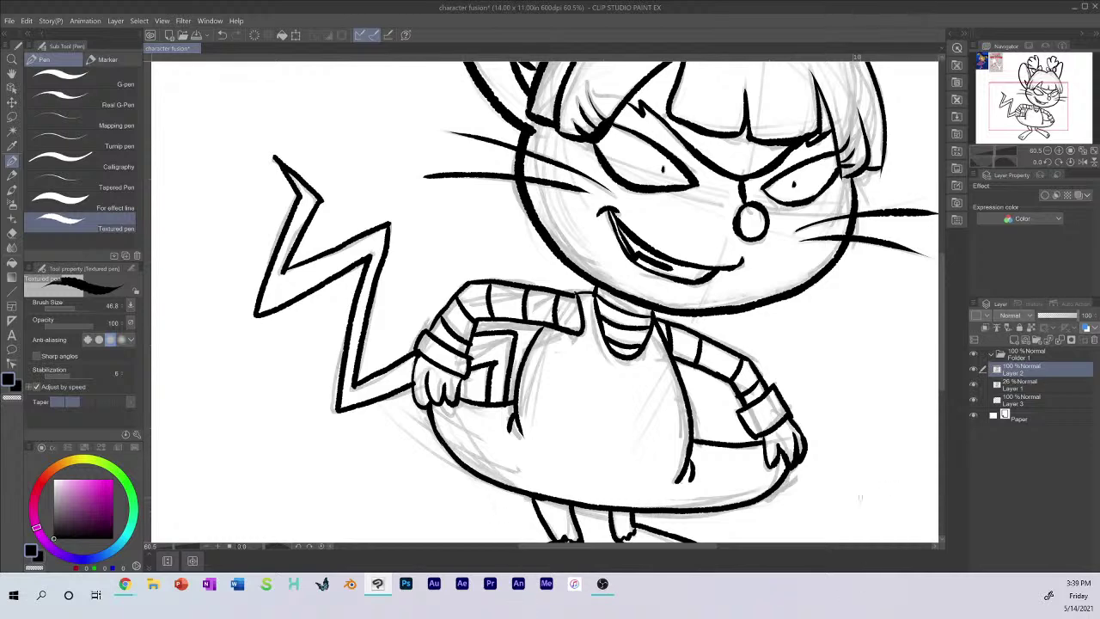
{"action": "mouse_move", "coordinate": [454, 408]}
{"action": "left_mouse_down"}
{"action": "mouse_move", "coordinate": [465, 432]}
{"action": "mouse_move", "coordinate": [460, 424]}
{"action": "left_mouse_up"}
{"action": "key", "text": "ctrl+z"}
{"action": "key", "text": "ctrl+z"}
{"action": "key", "text": "ctrl+z"}
{"action": "left_click_drag", "start_coordinate": [455, 405], "coordinate": [465, 429]}
{"action": "left_click_drag", "start_coordinate": [458, 406], "coordinate": [468, 418]}
{"action": "left_click_drag", "start_coordinate": [750, 477], "coordinate": [765, 462]}
Step: Hide the rough sketch layer and add a new layer directly above it, beneath the line art
{"action": "scroll", "coordinate": [550, 301], "scroll_direction": "down", "scroll_amount": 3}
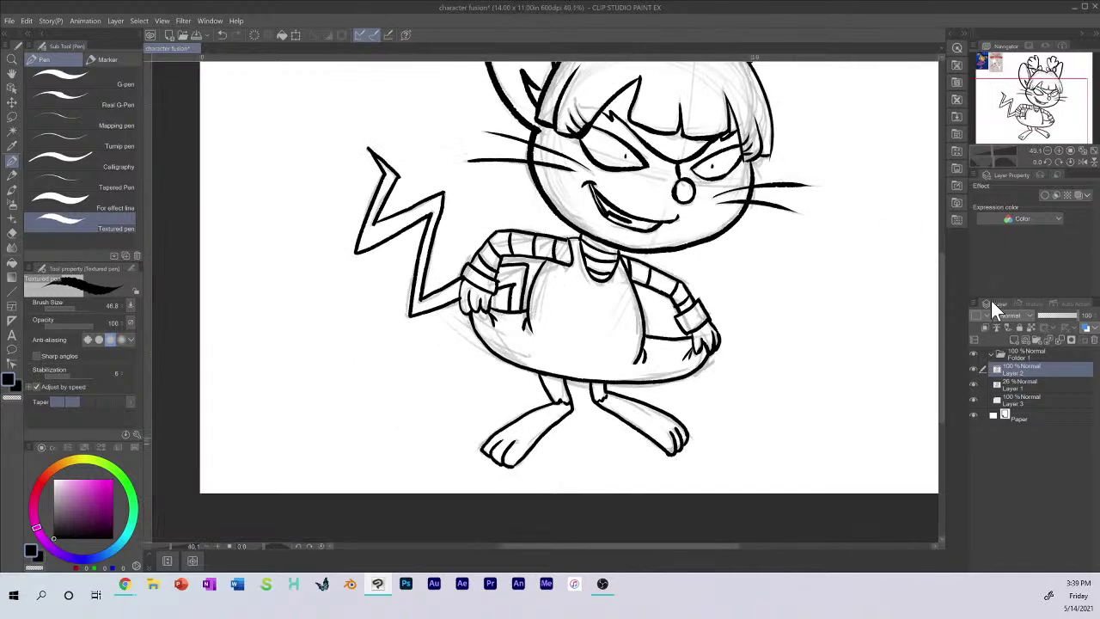
{"action": "left_click_drag", "start_coordinate": [940, 317], "coordinate": [949, 286]}
{"action": "key", "text": "ctrl+minus"}
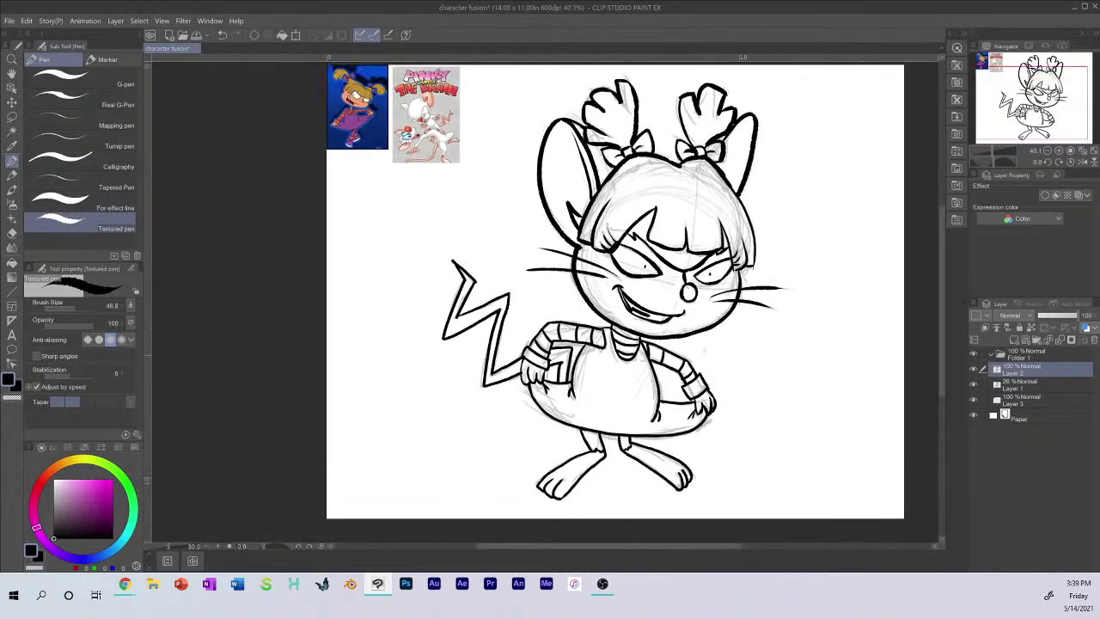
{"action": "left_click", "coordinate": [974, 383]}
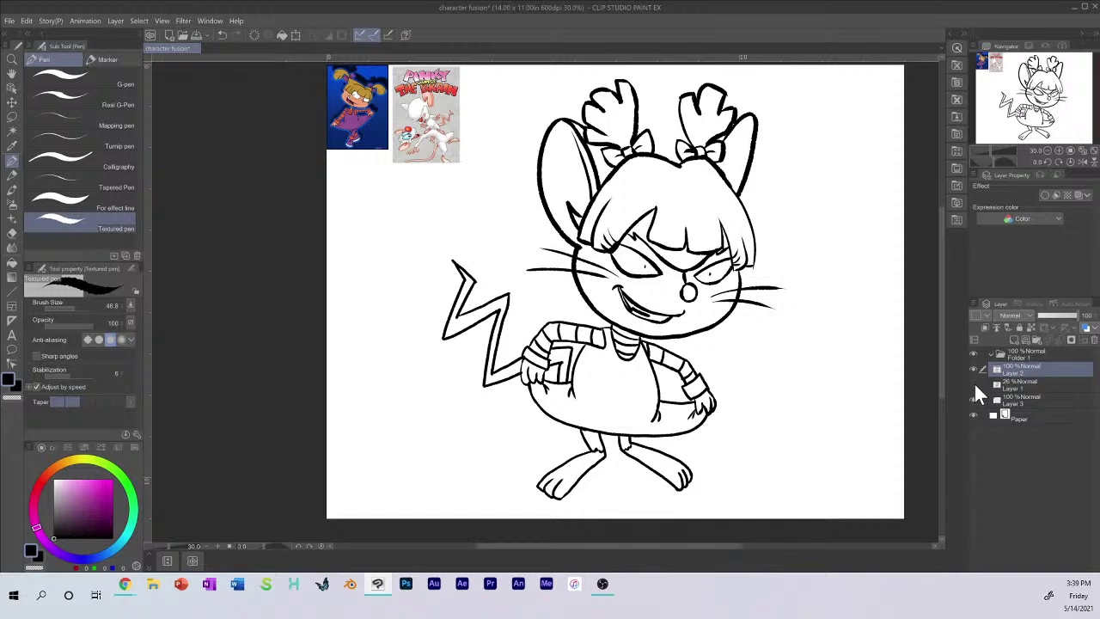
{"action": "left_click", "coordinate": [1013, 384]}
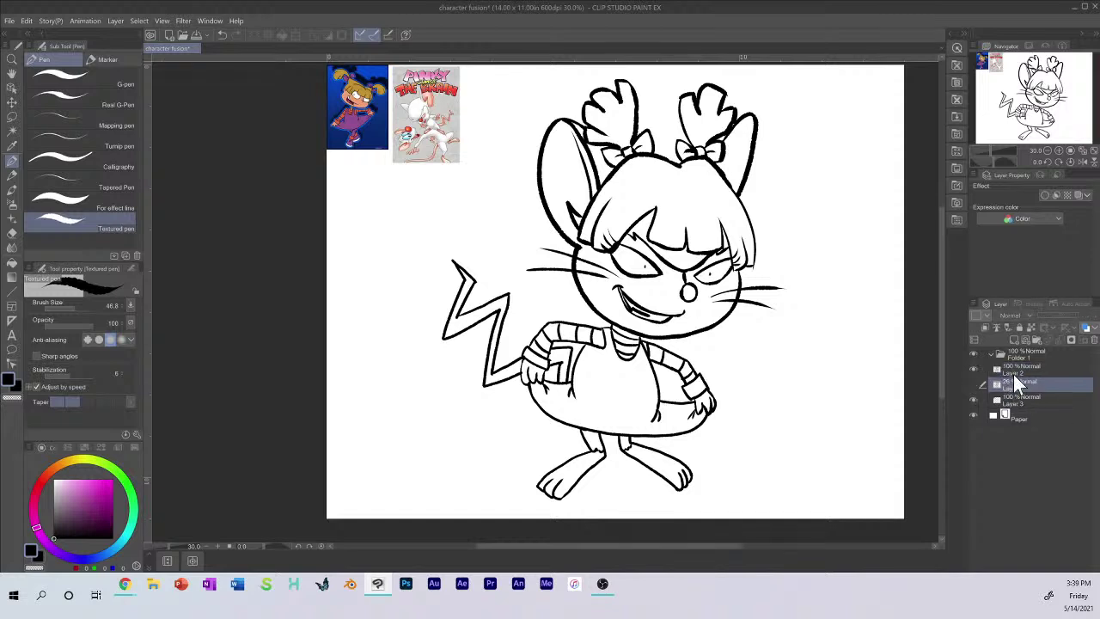
{"action": "left_click", "coordinate": [1014, 341]}
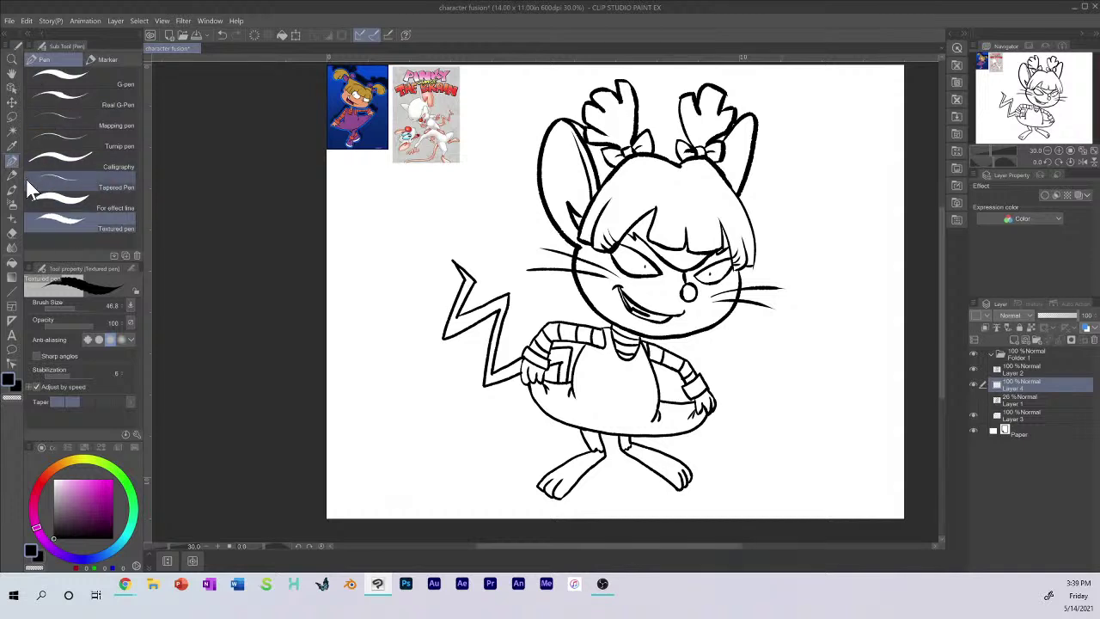
Step: Sample the orange skin tone from the Angelica reference picture and choose the G-pen for colouring
{"action": "left_click", "coordinate": [18, 144]}
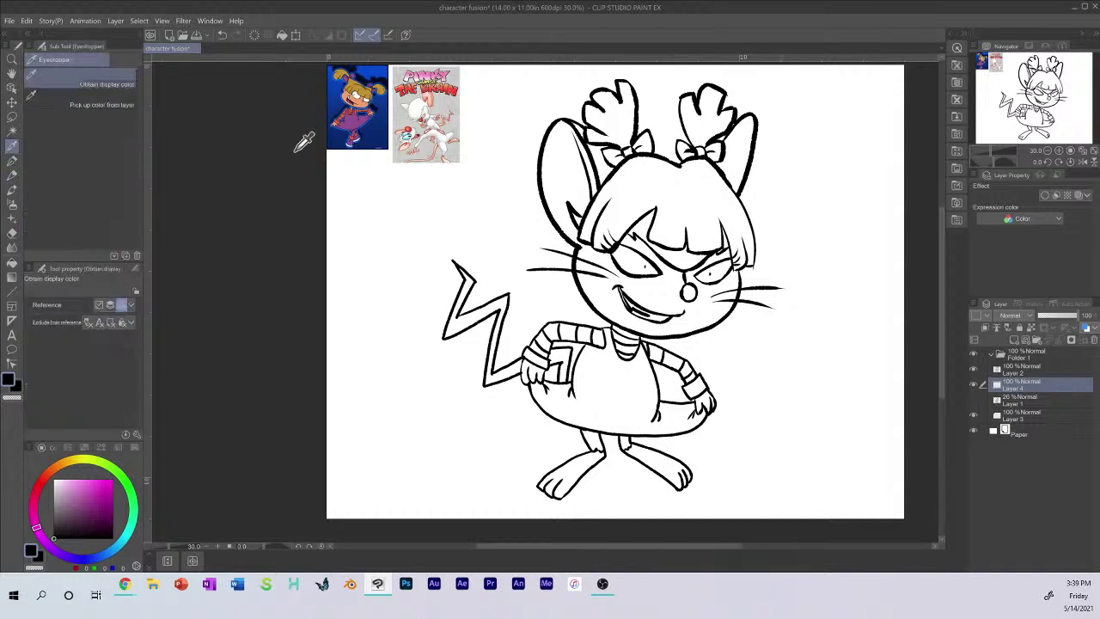
{"action": "left_click", "coordinate": [11, 176]}
{"action": "left_click_drag", "start_coordinate": [364, 107], "coordinate": [343, 97]}
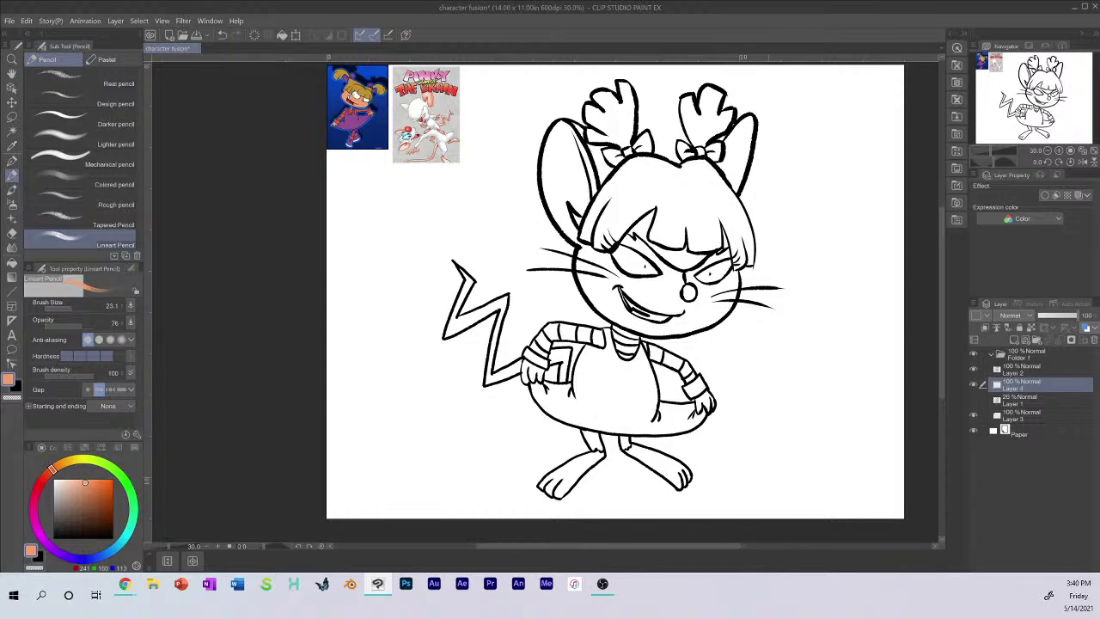
{"action": "scroll", "coordinate": [720, 245], "scroll_direction": "up", "scroll_amount": 2}
{"action": "scroll", "coordinate": [727, 263], "scroll_direction": "up", "scroll_amount": 2}
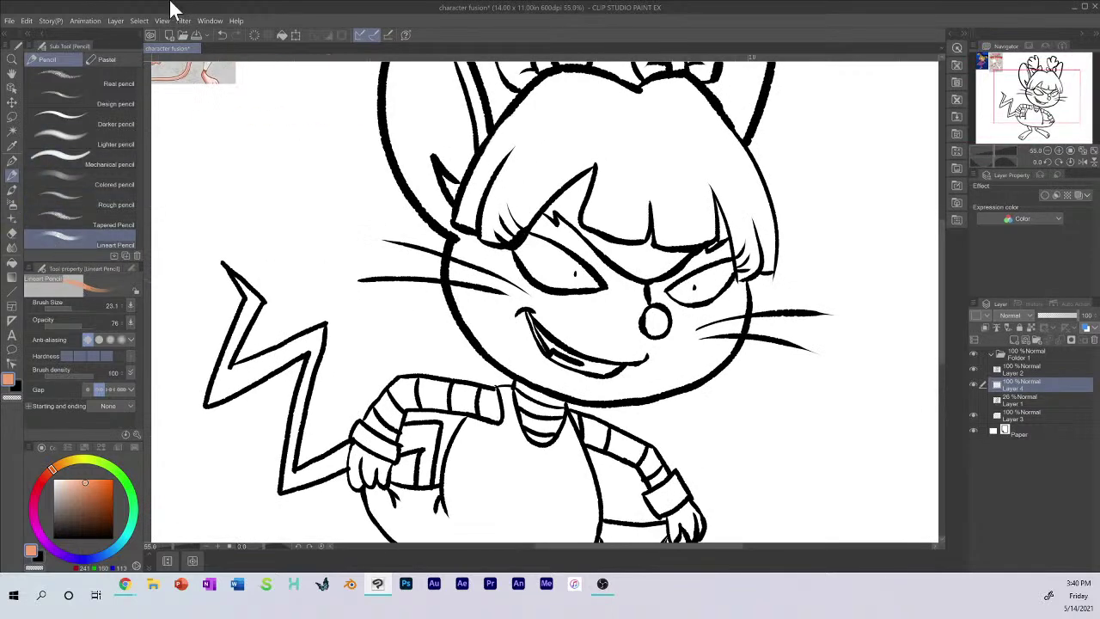
{"action": "scroll", "coordinate": [679, 294], "scroll_direction": "down", "scroll_amount": 3}
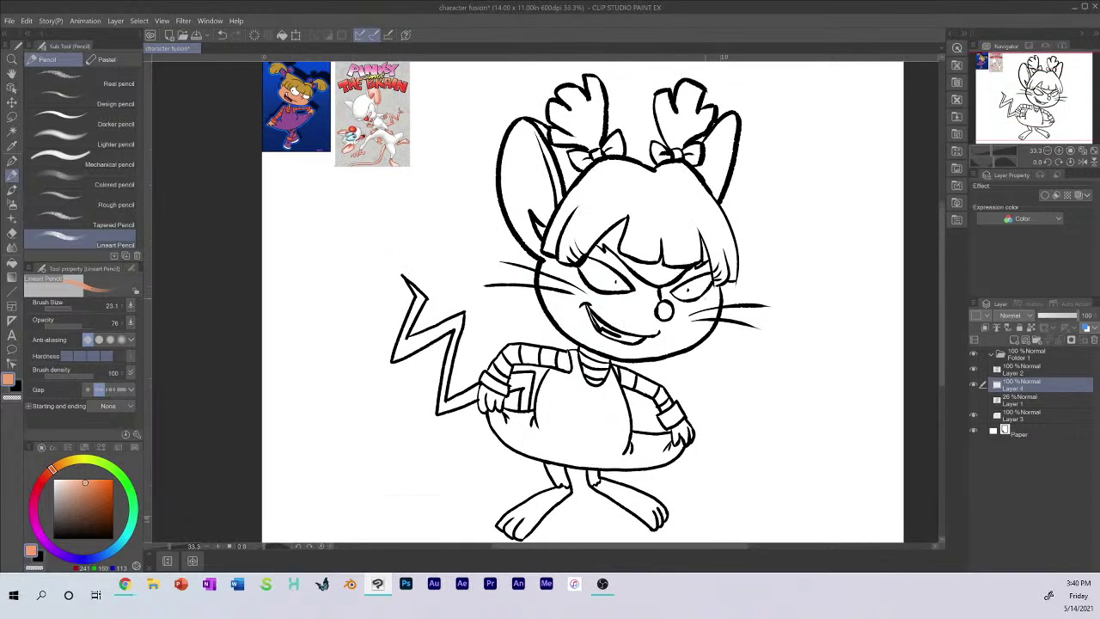
{"action": "left_click", "coordinate": [17, 169]}
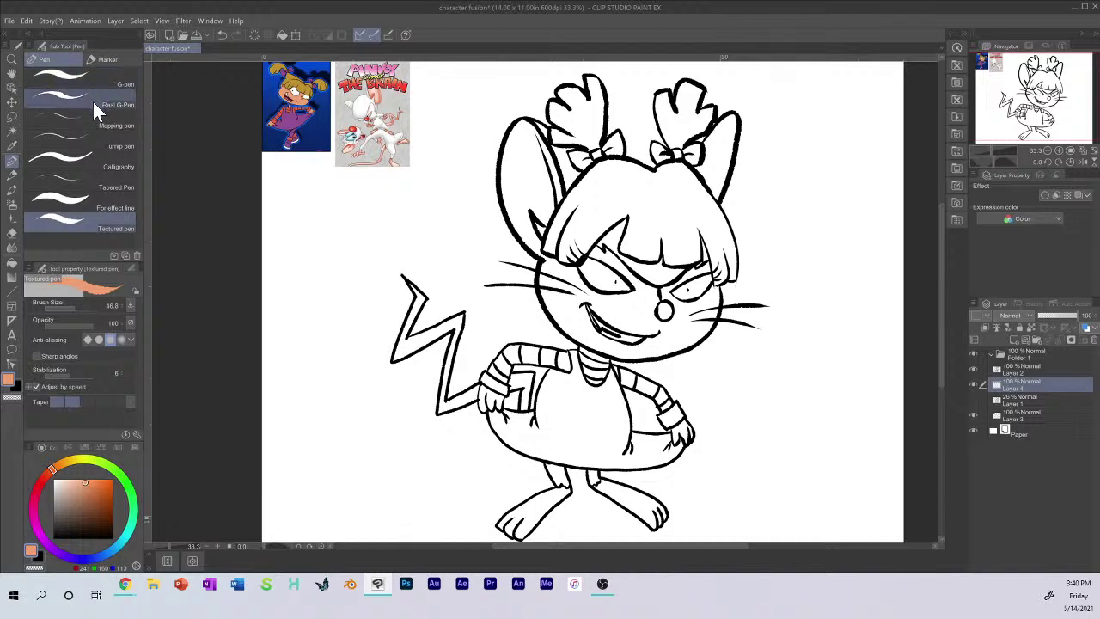
{"action": "left_click", "coordinate": [96, 82]}
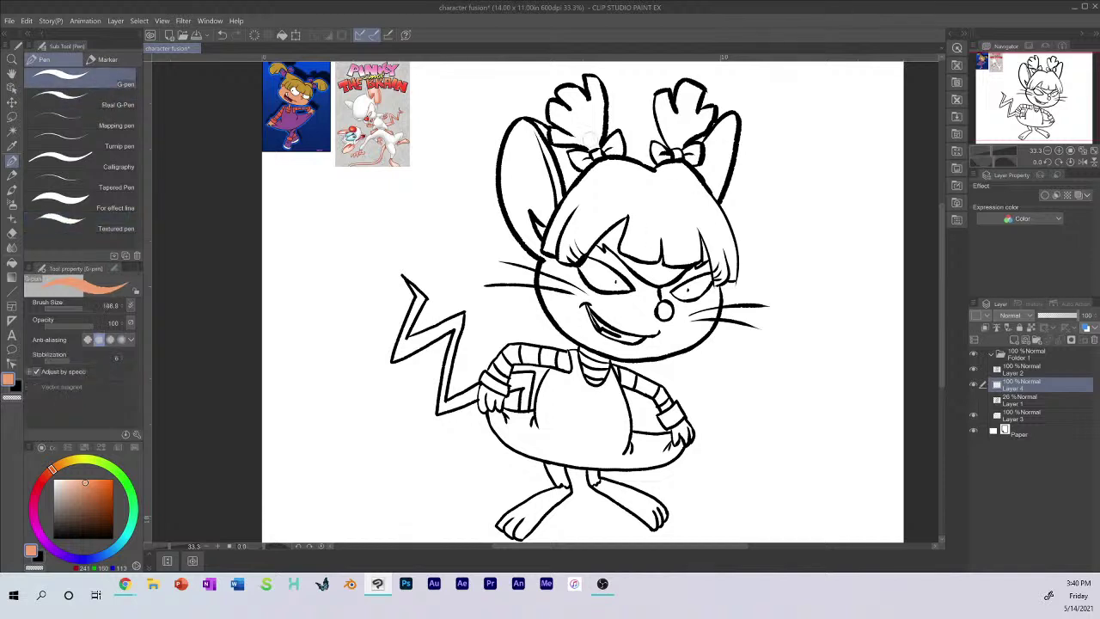
Step: Paint an orange border just inside the outlines of the pigtails, bows, right ear and the head's top and right edge
{"action": "mouse_move", "coordinate": [587, 171]}
{"action": "left_mouse_down"}
{"action": "mouse_move", "coordinate": [576, 141]}
{"action": "mouse_move", "coordinate": [555, 128]}
{"action": "mouse_move", "coordinate": [551, 101]}
{"action": "mouse_move", "coordinate": [569, 105]}
{"action": "mouse_move", "coordinate": [565, 88]}
{"action": "mouse_move", "coordinate": [581, 103]}
{"action": "mouse_move", "coordinate": [599, 82]}
{"action": "mouse_move", "coordinate": [593, 170]}
{"action": "mouse_move", "coordinate": [616, 136]}
{"action": "mouse_move", "coordinate": [620, 169]}
{"action": "mouse_move", "coordinate": [672, 167]}
{"action": "mouse_move", "coordinate": [657, 150]}
{"action": "mouse_move", "coordinate": [685, 132]}
{"action": "mouse_move", "coordinate": [669, 129]}
{"action": "left_mouse_up"}
{"action": "mouse_move", "coordinate": [660, 104]}
{"action": "left_mouse_down"}
{"action": "mouse_move", "coordinate": [658, 95]}
{"action": "mouse_move", "coordinate": [674, 117]}
{"action": "mouse_move", "coordinate": [683, 90]}
{"action": "mouse_move", "coordinate": [698, 89]}
{"action": "mouse_move", "coordinate": [695, 112]}
{"action": "mouse_move", "coordinate": [708, 115]}
{"action": "mouse_move", "coordinate": [682, 153]}
{"action": "mouse_move", "coordinate": [713, 153]}
{"action": "mouse_move", "coordinate": [732, 120]}
{"action": "mouse_move", "coordinate": [722, 165]}
{"action": "mouse_move", "coordinate": [715, 140]}
{"action": "mouse_move", "coordinate": [732, 116]}
{"action": "mouse_move", "coordinate": [719, 199]}
{"action": "mouse_move", "coordinate": [729, 251]}
{"action": "left_mouse_up"}
{"action": "key", "text": "ctrl+z"}
{"action": "key", "text": "ctrl+z"}
{"action": "mouse_move", "coordinate": [709, 148]}
{"action": "left_mouse_down"}
{"action": "mouse_move", "coordinate": [727, 116]}
{"action": "mouse_move", "coordinate": [714, 204]}
{"action": "mouse_move", "coordinate": [735, 280]}
{"action": "mouse_move", "coordinate": [711, 287]}
{"action": "mouse_move", "coordinate": [712, 310]}
{"action": "mouse_move", "coordinate": [685, 347]}
{"action": "left_mouse_up"}
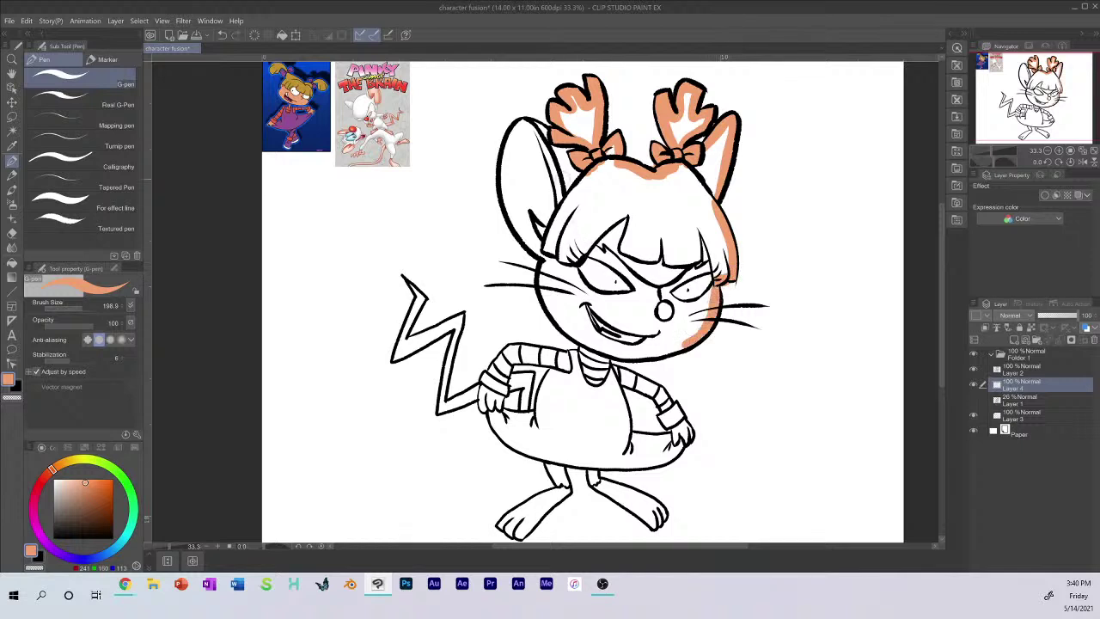
Step: Extend the orange border around the left ear, left cheek, both arms and skirt, and cover the legs and feet
{"action": "mouse_move", "coordinate": [564, 125]}
{"action": "left_mouse_down"}
{"action": "mouse_move", "coordinate": [516, 129]}
{"action": "mouse_move", "coordinate": [506, 182]}
{"action": "mouse_move", "coordinate": [519, 230]}
{"action": "mouse_move", "coordinate": [554, 263]}
{"action": "mouse_move", "coordinate": [554, 315]}
{"action": "mouse_move", "coordinate": [597, 347]}
{"action": "mouse_move", "coordinate": [504, 353]}
{"action": "mouse_move", "coordinate": [484, 411]}
{"action": "mouse_move", "coordinate": [521, 452]}
{"action": "mouse_move", "coordinate": [560, 457]}
{"action": "mouse_move", "coordinate": [564, 486]}
{"action": "mouse_move", "coordinate": [495, 532]}
{"action": "mouse_move", "coordinate": [535, 538]}
{"action": "mouse_move", "coordinate": [536, 514]}
{"action": "mouse_move", "coordinate": [514, 515]}
{"action": "mouse_move", "coordinate": [548, 504]}
{"action": "mouse_move", "coordinate": [563, 468]}
{"action": "mouse_move", "coordinate": [589, 470]}
{"action": "mouse_move", "coordinate": [597, 490]}
{"action": "mouse_move", "coordinate": [653, 526]}
{"action": "mouse_move", "coordinate": [664, 514]}
{"action": "mouse_move", "coordinate": [600, 472]}
{"action": "mouse_move", "coordinate": [664, 519]}
{"action": "left_mouse_up"}
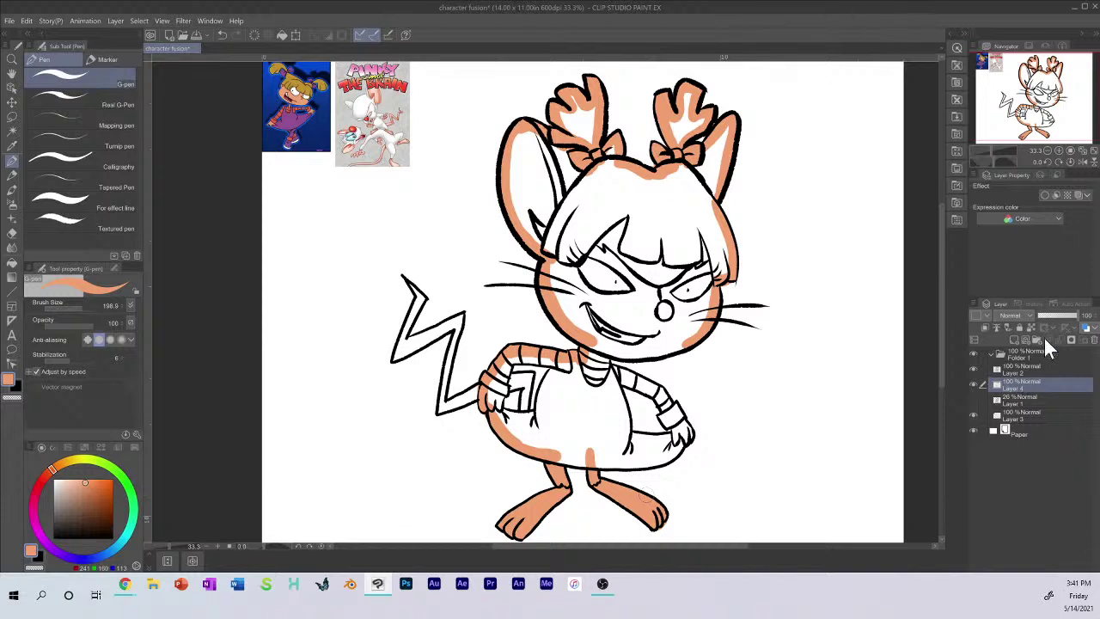
{"action": "left_click", "coordinate": [1011, 316]}
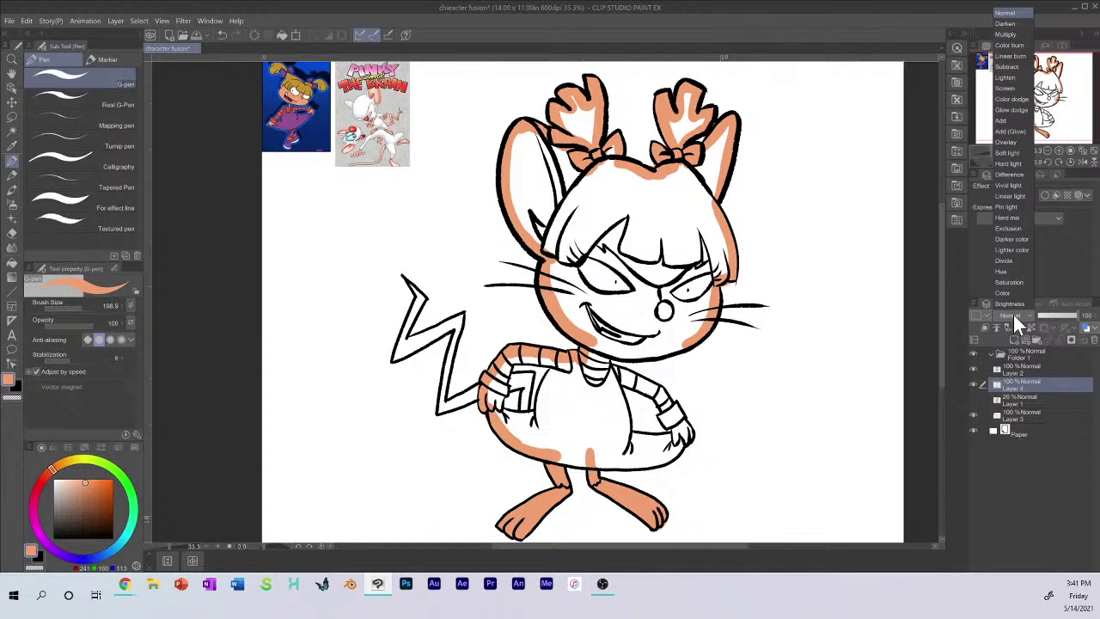
{"action": "left_click", "coordinate": [1013, 314]}
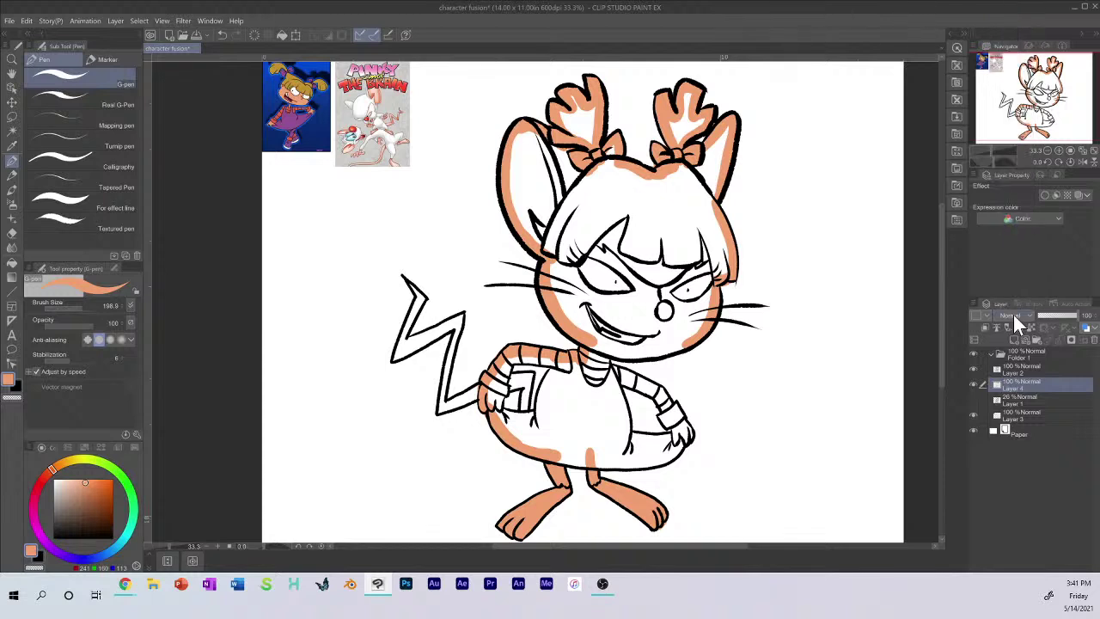
{"action": "mouse_move", "coordinate": [603, 352]}
{"action": "left_mouse_down"}
{"action": "mouse_move", "coordinate": [612, 377]}
{"action": "mouse_move", "coordinate": [664, 397]}
{"action": "mouse_move", "coordinate": [688, 440]}
{"action": "mouse_move", "coordinate": [643, 466]}
{"action": "mouse_move", "coordinate": [557, 455]}
{"action": "mouse_move", "coordinate": [612, 457]}
{"action": "left_mouse_up"}
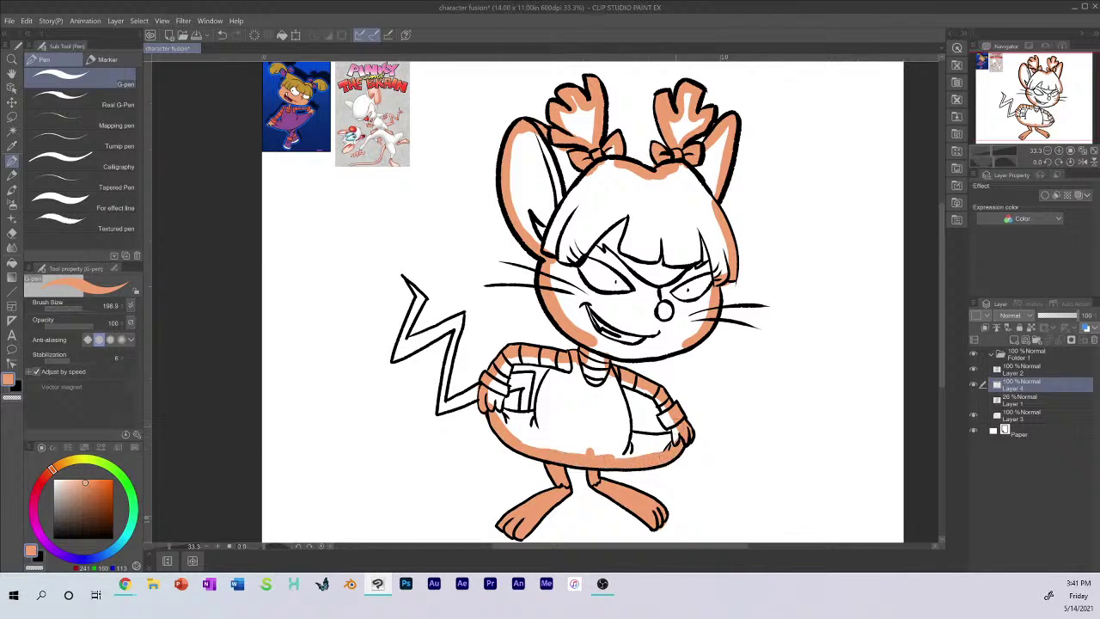
{"action": "mouse_move", "coordinate": [625, 368]}
{"action": "left_mouse_down"}
{"action": "mouse_move", "coordinate": [674, 427]}
{"action": "mouse_move", "coordinate": [619, 438]}
{"action": "mouse_move", "coordinate": [632, 454]}
{"action": "mouse_move", "coordinate": [585, 446]}
{"action": "left_mouse_up"}
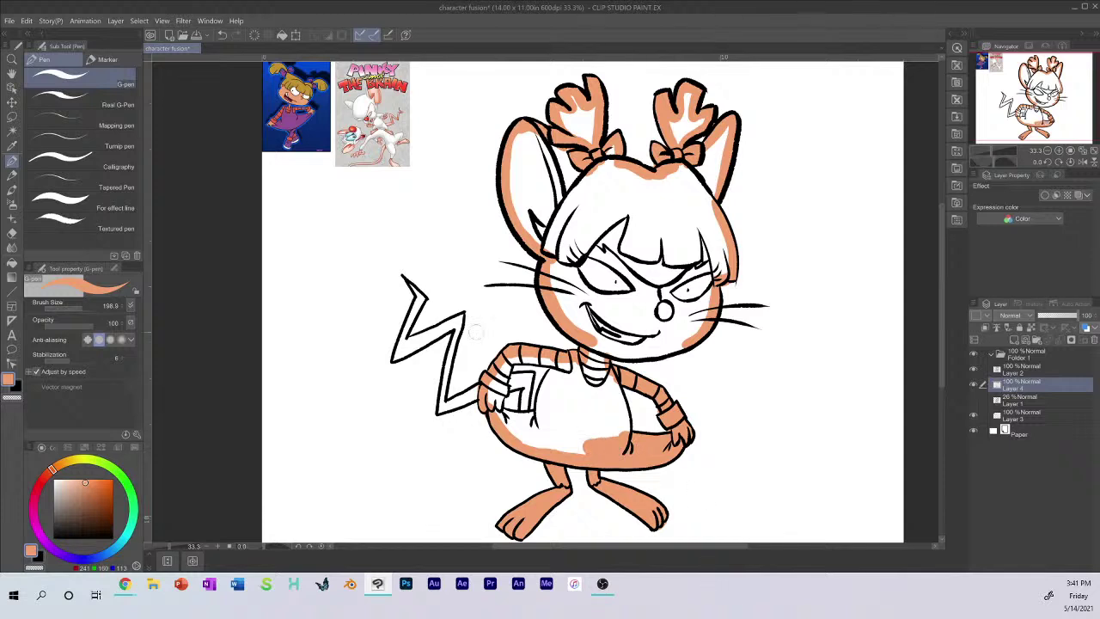
Step: Paint the tail and left hand orange, and close the orange border under the chin and along the bib's sides
{"action": "mouse_move", "coordinate": [403, 280]}
{"action": "left_mouse_down"}
{"action": "mouse_move", "coordinate": [421, 296]}
{"action": "mouse_move", "coordinate": [397, 361]}
{"action": "mouse_move", "coordinate": [464, 313]}
{"action": "mouse_move", "coordinate": [438, 337]}
{"action": "mouse_move", "coordinate": [467, 323]}
{"action": "mouse_move", "coordinate": [442, 370]}
{"action": "mouse_move", "coordinate": [438, 413]}
{"action": "mouse_move", "coordinate": [475, 394]}
{"action": "left_mouse_up"}
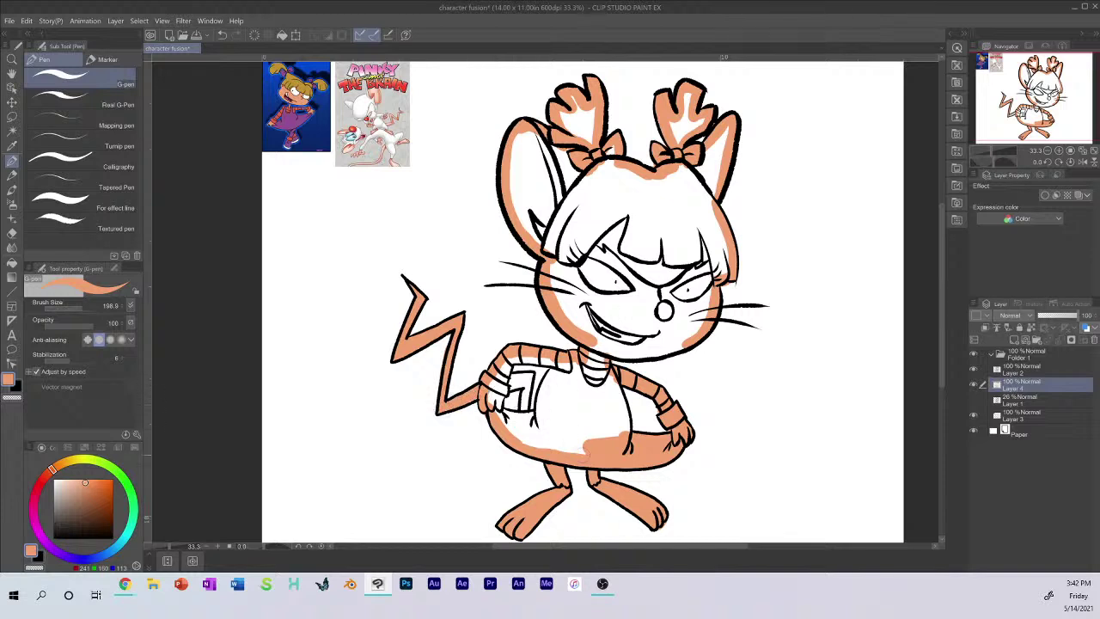
{"action": "mouse_move", "coordinate": [509, 378]}
{"action": "left_mouse_down"}
{"action": "mouse_move", "coordinate": [530, 379]}
{"action": "mouse_move", "coordinate": [518, 381]}
{"action": "mouse_move", "coordinate": [527, 387]}
{"action": "mouse_move", "coordinate": [531, 374]}
{"action": "mouse_move", "coordinate": [520, 418]}
{"action": "mouse_move", "coordinate": [524, 392]}
{"action": "mouse_move", "coordinate": [502, 387]}
{"action": "mouse_move", "coordinate": [502, 397]}
{"action": "mouse_move", "coordinate": [505, 366]}
{"action": "mouse_move", "coordinate": [503, 388]}
{"action": "mouse_move", "coordinate": [491, 392]}
{"action": "mouse_move", "coordinate": [526, 361]}
{"action": "mouse_move", "coordinate": [584, 371]}
{"action": "left_mouse_up"}
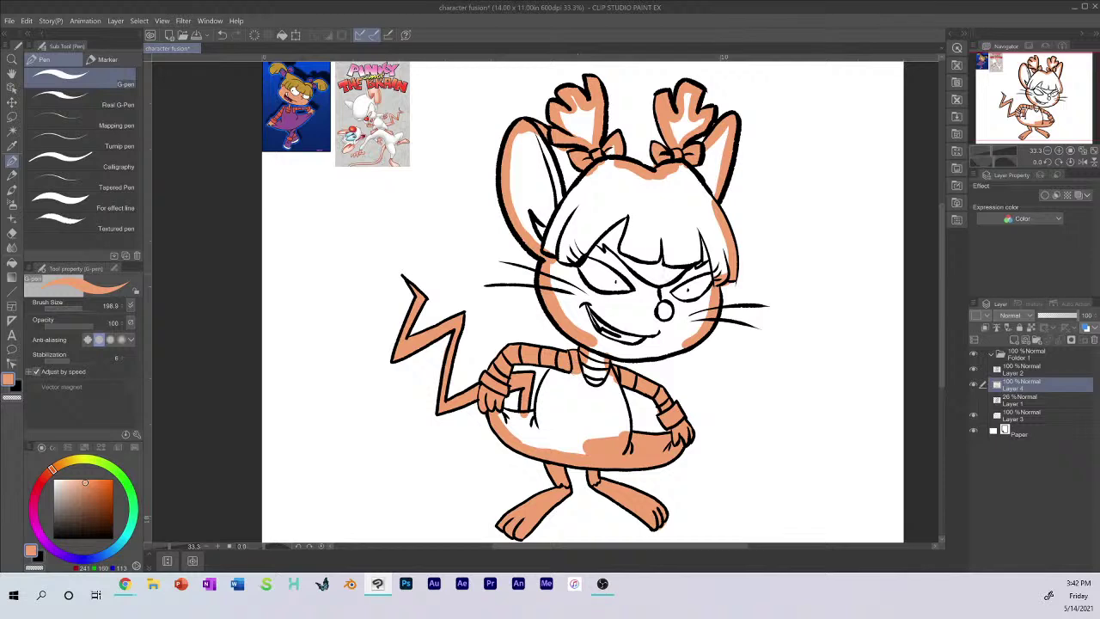
{"action": "mouse_move", "coordinate": [692, 335]}
{"action": "left_mouse_down"}
{"action": "mouse_move", "coordinate": [655, 352]}
{"action": "mouse_move", "coordinate": [603, 348]}
{"action": "left_mouse_up"}
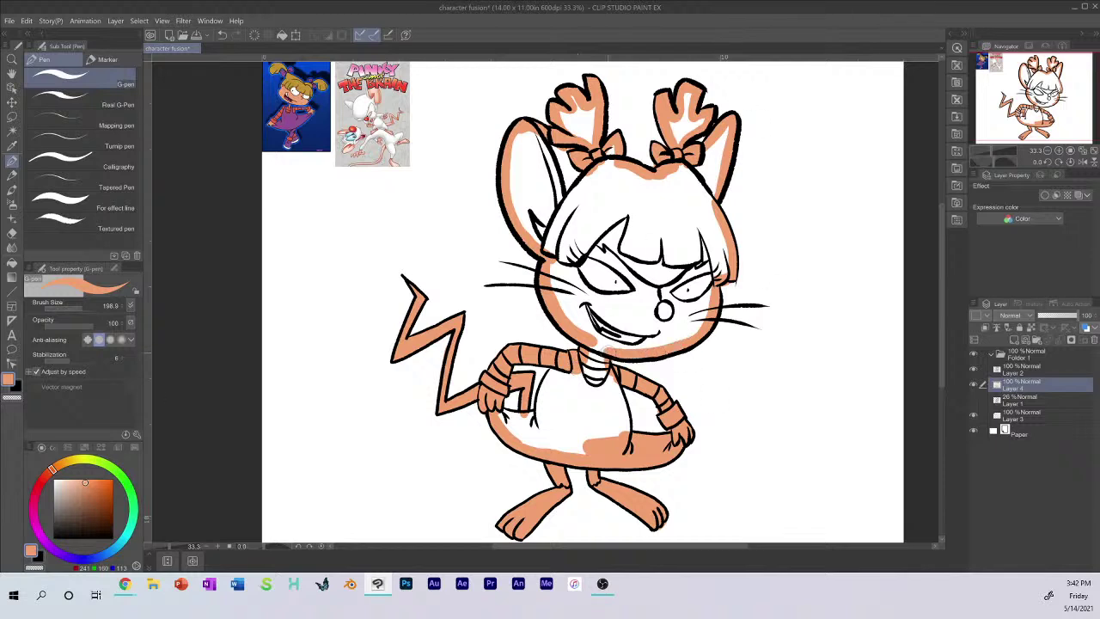
{"action": "left_click_drag", "start_coordinate": [612, 385], "coordinate": [624, 447]}
{"action": "mouse_move", "coordinate": [556, 371]}
{"action": "left_mouse_down"}
{"action": "mouse_move", "coordinate": [538, 429]}
{"action": "mouse_move", "coordinate": [515, 416]}
{"action": "mouse_move", "coordinate": [541, 421]}
{"action": "left_mouse_up"}
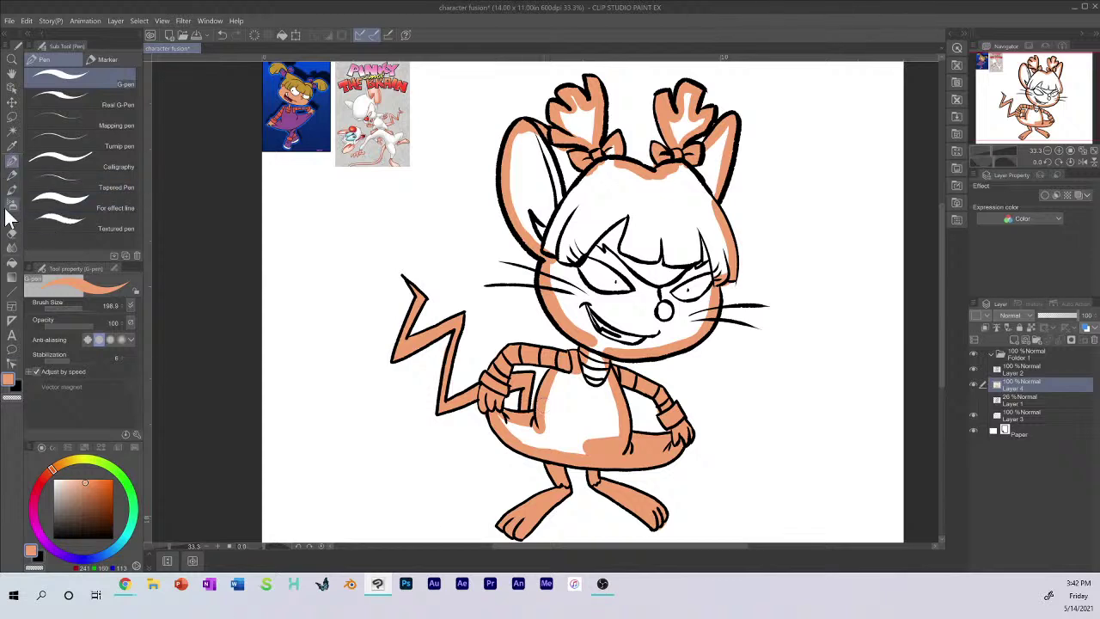
Step: Fill the head, ears, body and both pigtails with the orange base colour, leaving the background unfilled
{"action": "left_click", "coordinate": [12, 262]}
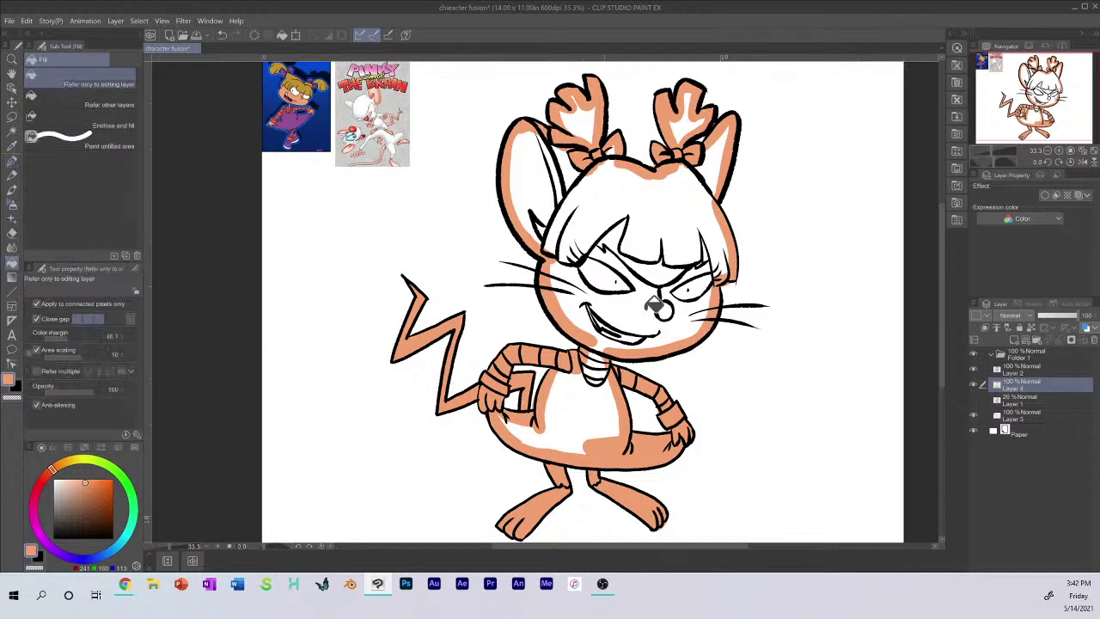
{"action": "left_click", "coordinate": [640, 239]}
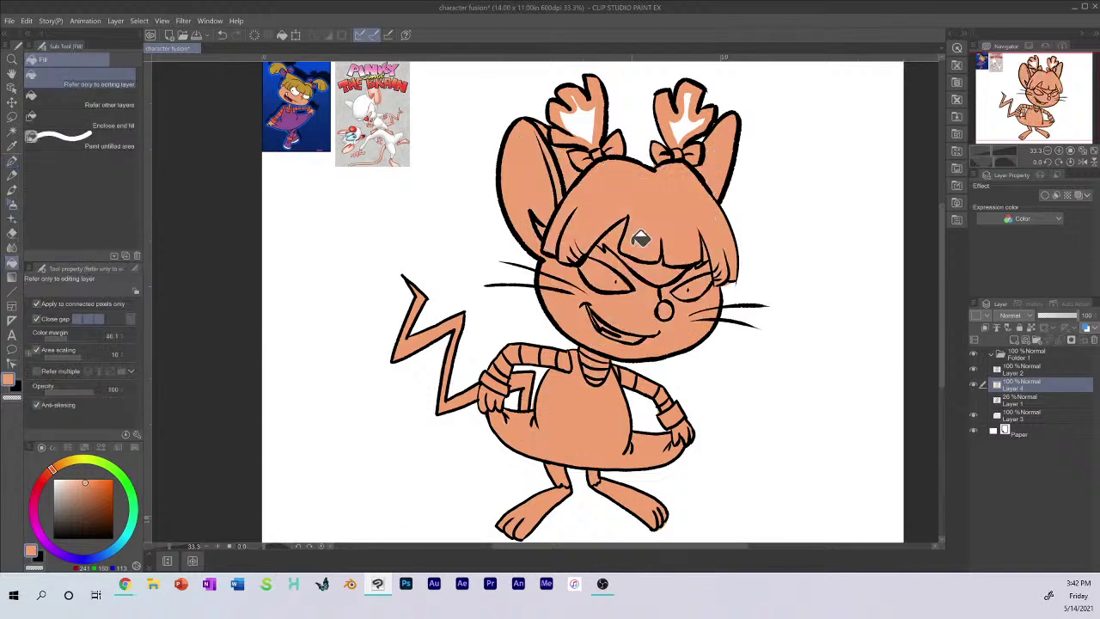
{"action": "left_click", "coordinate": [597, 127]}
{"action": "left_click", "coordinate": [574, 110]}
{"action": "left_click", "coordinate": [693, 101]}
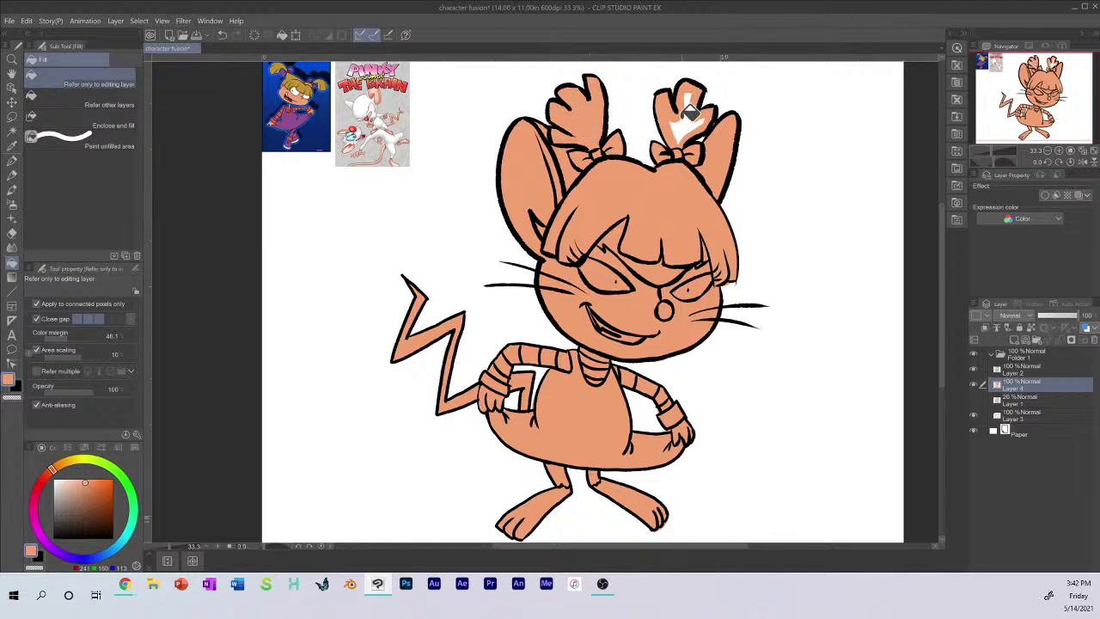
{"action": "left_click", "coordinate": [692, 119]}
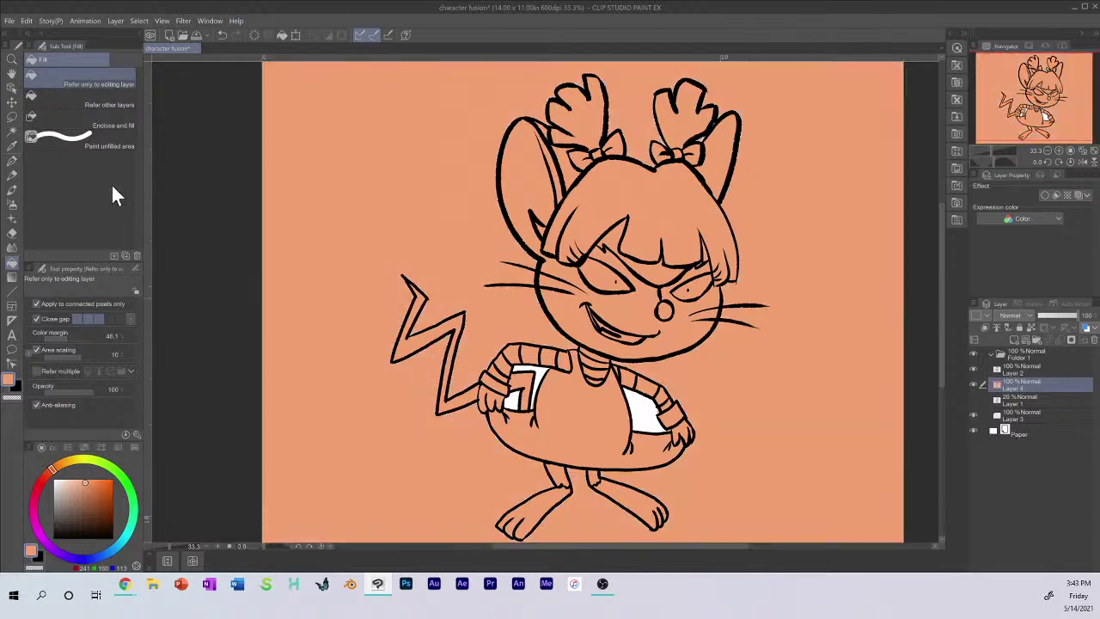
{"action": "key", "text": "ctrl+z"}
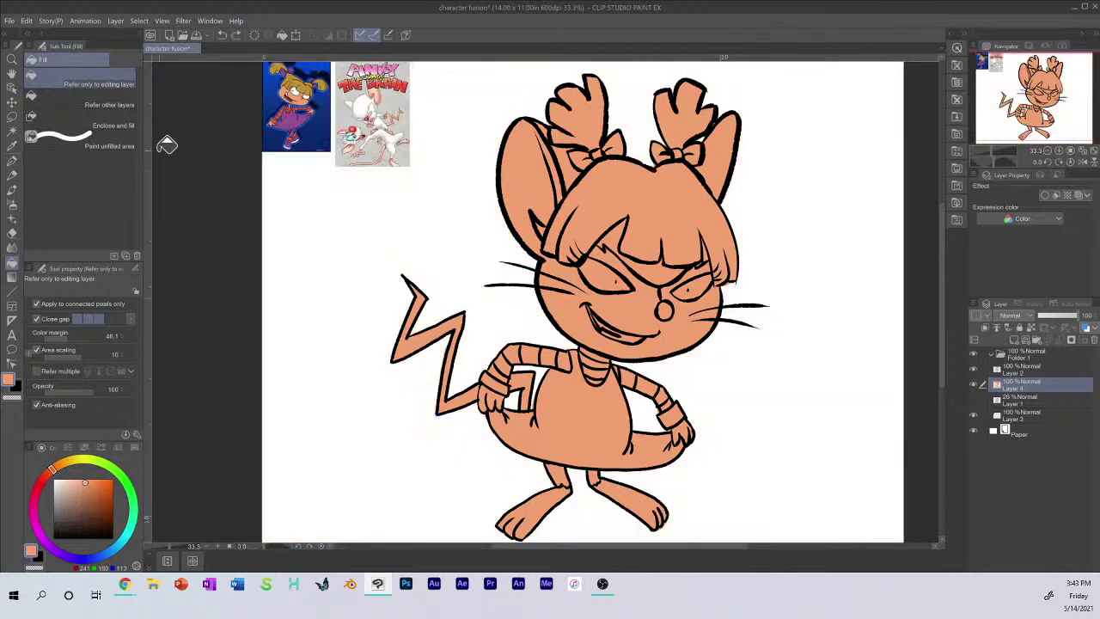
Step: Sample white from the Brain reference picture and lock the transparent pixels of the orange base layer
{"action": "left_click", "coordinate": [13, 190]}
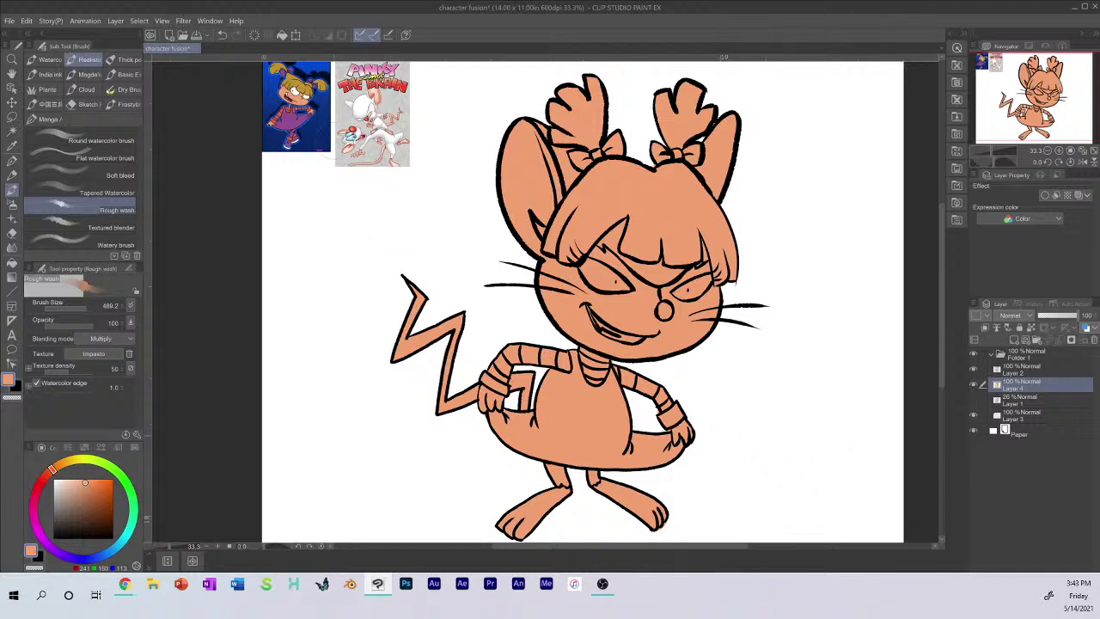
{"action": "left_click_drag", "start_coordinate": [328, 141], "coordinate": [362, 108]}
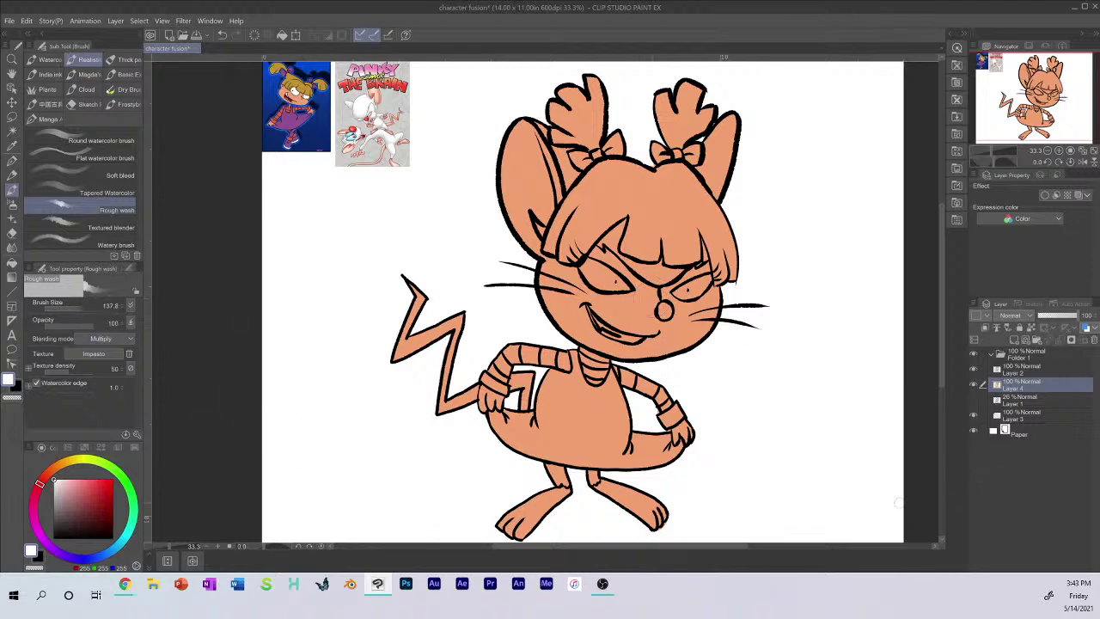
{"action": "left_click", "coordinate": [12, 160]}
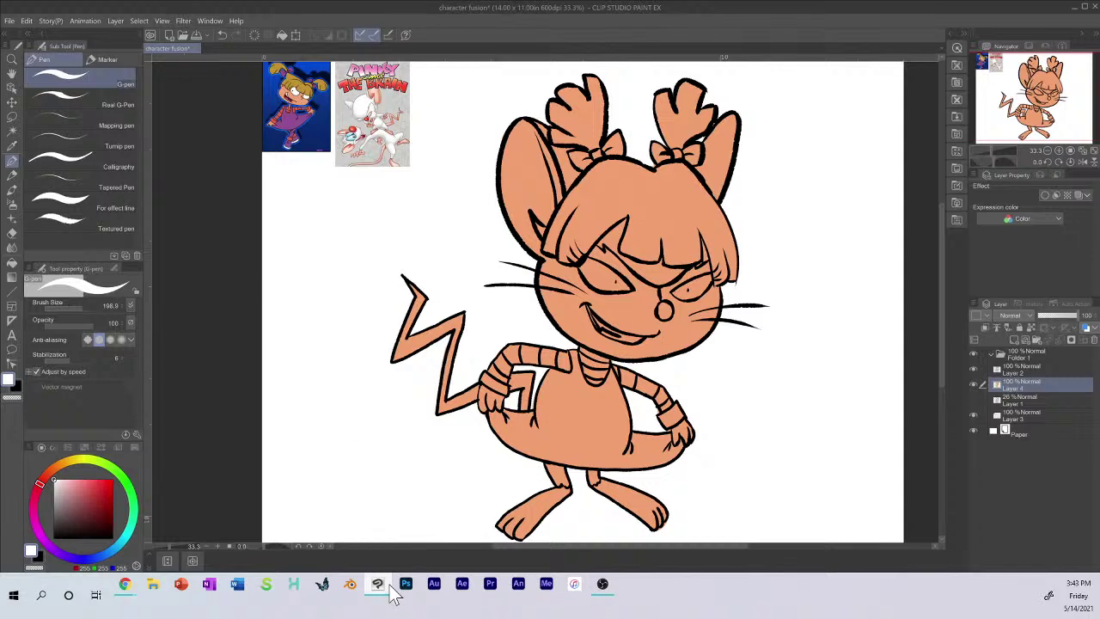
{"action": "mouse_move", "coordinate": [393, 593]}
{"action": "left_click", "coordinate": [1031, 326]}
Step: Try white and dark red G-pen strokes across the character on the transparency-locked layer, undoing each one
{"action": "left_click", "coordinate": [12, 189]}
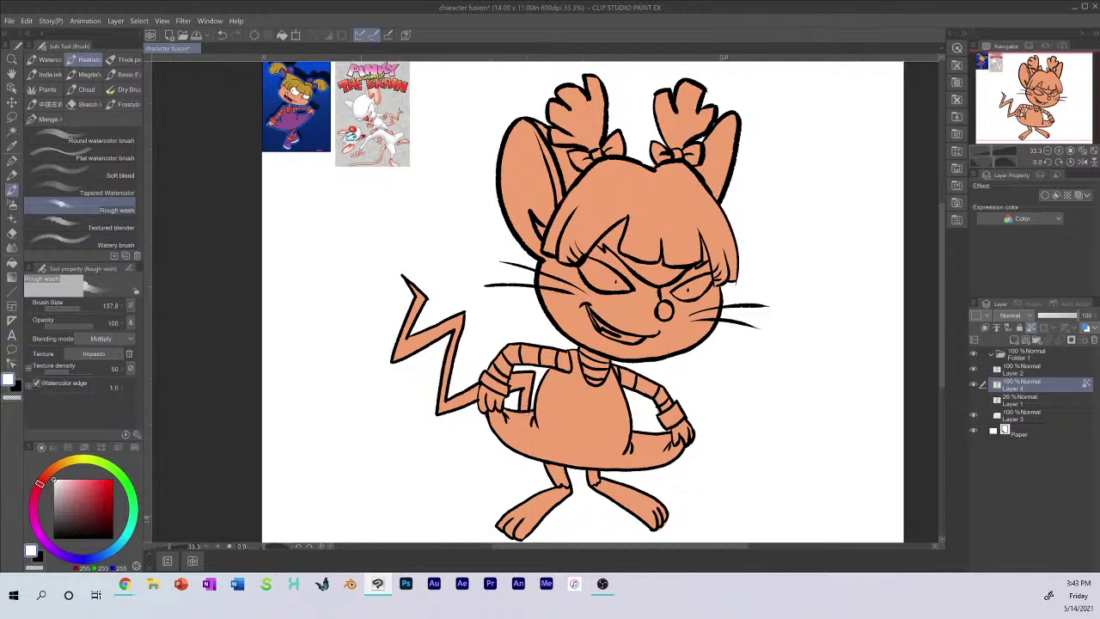
{"action": "left_click", "coordinate": [12, 160]}
{"action": "mouse_move", "coordinate": [511, 168]}
{"action": "left_mouse_down"}
{"action": "mouse_move", "coordinate": [498, 370]}
{"action": "mouse_move", "coordinate": [691, 236]}
{"action": "mouse_move", "coordinate": [599, 486]}
{"action": "mouse_move", "coordinate": [645, 511]}
{"action": "left_mouse_up"}
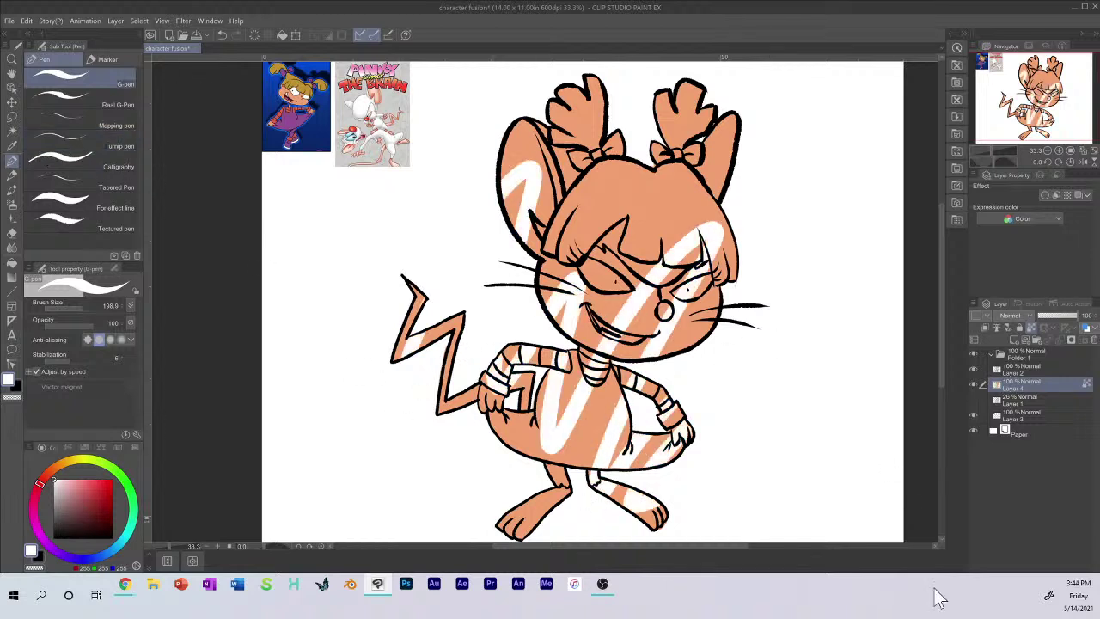
{"action": "key", "text": "ctrl+z"}
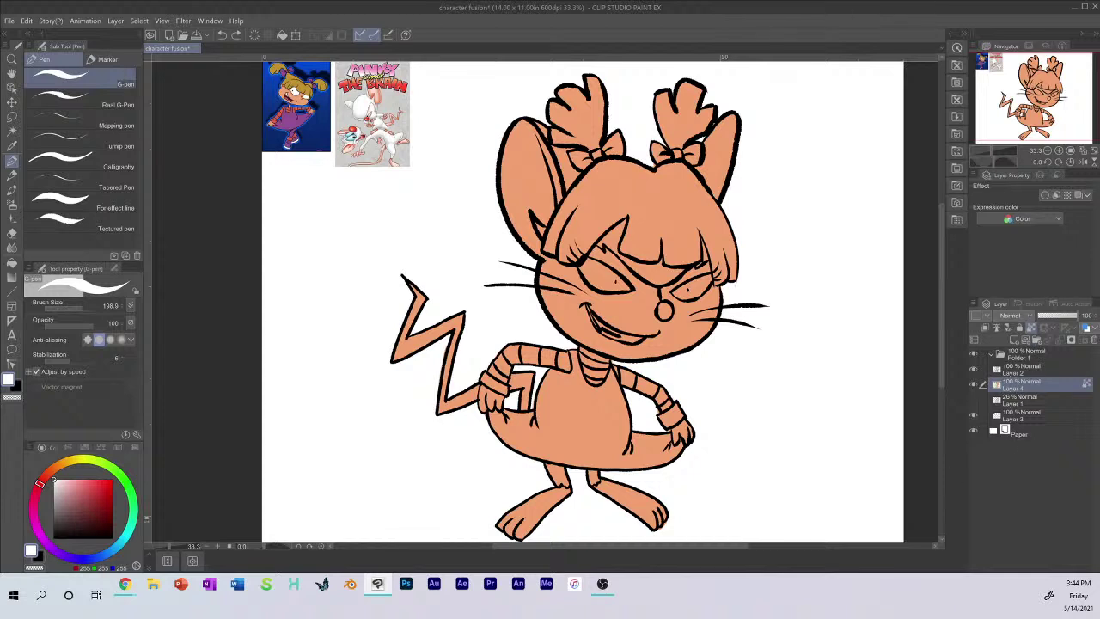
{"action": "key", "text": "x"}
{"action": "mouse_move", "coordinate": [508, 129]}
{"action": "left_mouse_down"}
{"action": "mouse_move", "coordinate": [551, 228]}
{"action": "mouse_move", "coordinate": [516, 447]}
{"action": "mouse_move", "coordinate": [602, 507]}
{"action": "left_mouse_up"}
{"action": "key", "text": "ctrl+z"}
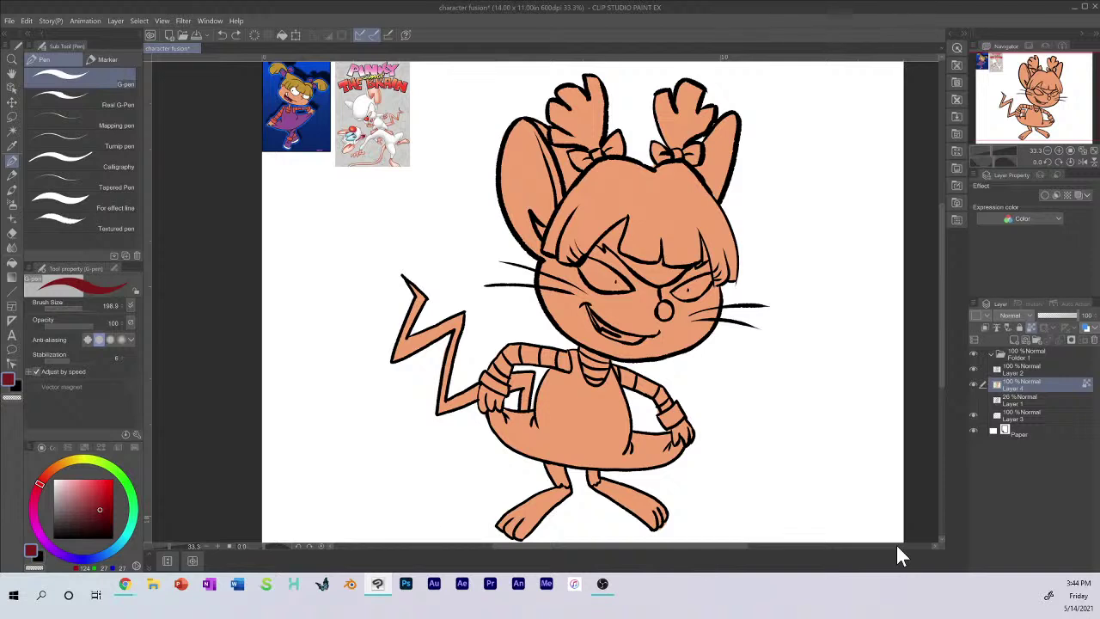
Step: Add a new raster layer directly above the orange base layer and clip it to that layer
{"action": "left_click", "coordinate": [1021, 370]}
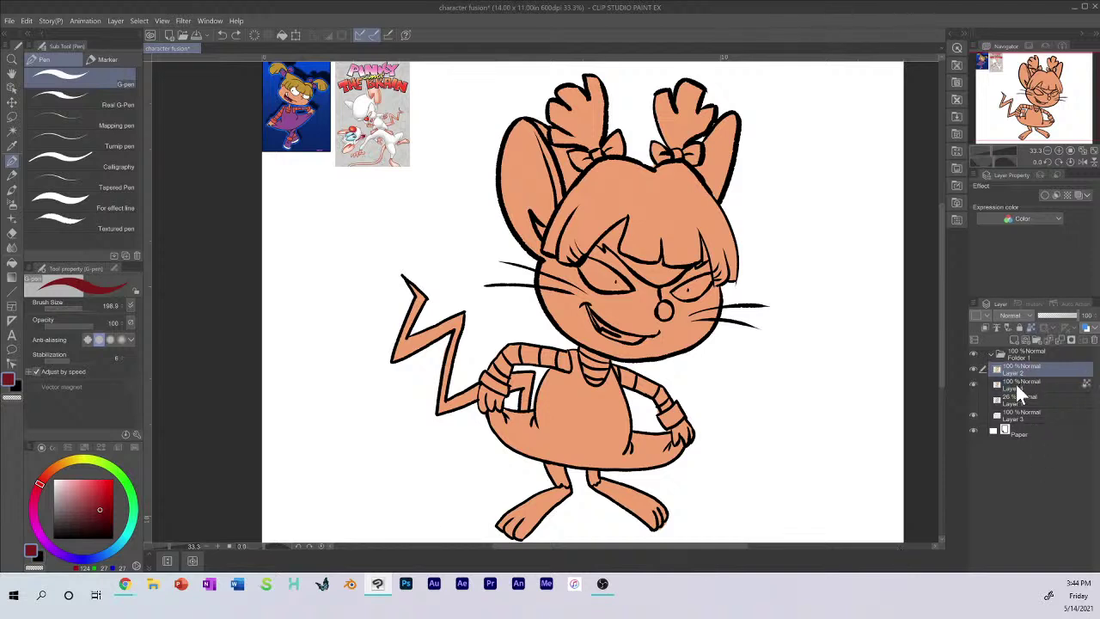
{"action": "left_click", "coordinate": [1030, 383]}
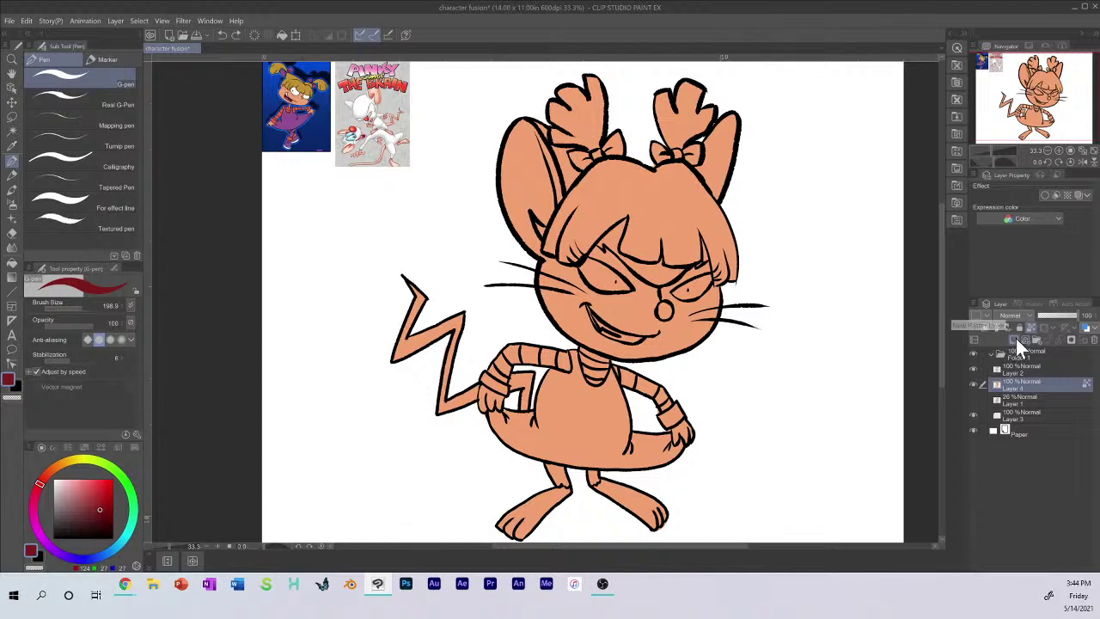
{"action": "left_click", "coordinate": [1016, 338]}
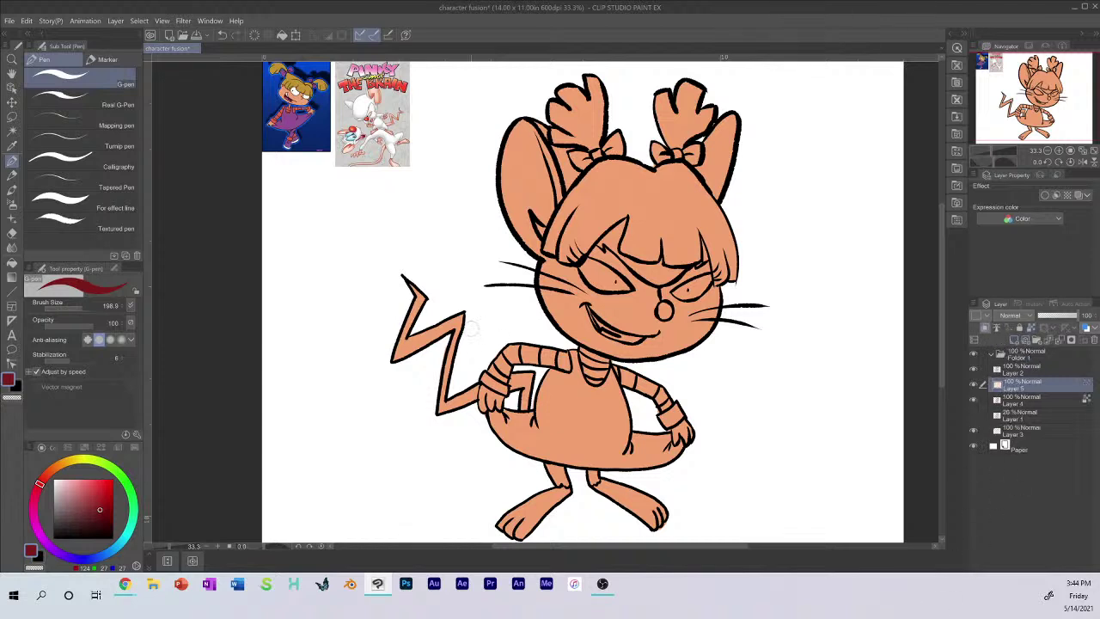
Step: Try a dark red stroke across the character on the clipped layer, toggle the layer's visibility and clear the stroke
{"action": "mouse_move", "coordinate": [448, 330]}
{"action": "left_mouse_down"}
{"action": "mouse_move", "coordinate": [455, 308]}
{"action": "mouse_move", "coordinate": [454, 402]}
{"action": "mouse_move", "coordinate": [585, 270]}
{"action": "mouse_move", "coordinate": [550, 443]}
{"action": "mouse_move", "coordinate": [636, 348]}
{"action": "left_mouse_up"}
{"action": "left_click", "coordinate": [974, 383]}
{"action": "left_click", "coordinate": [974, 383]}
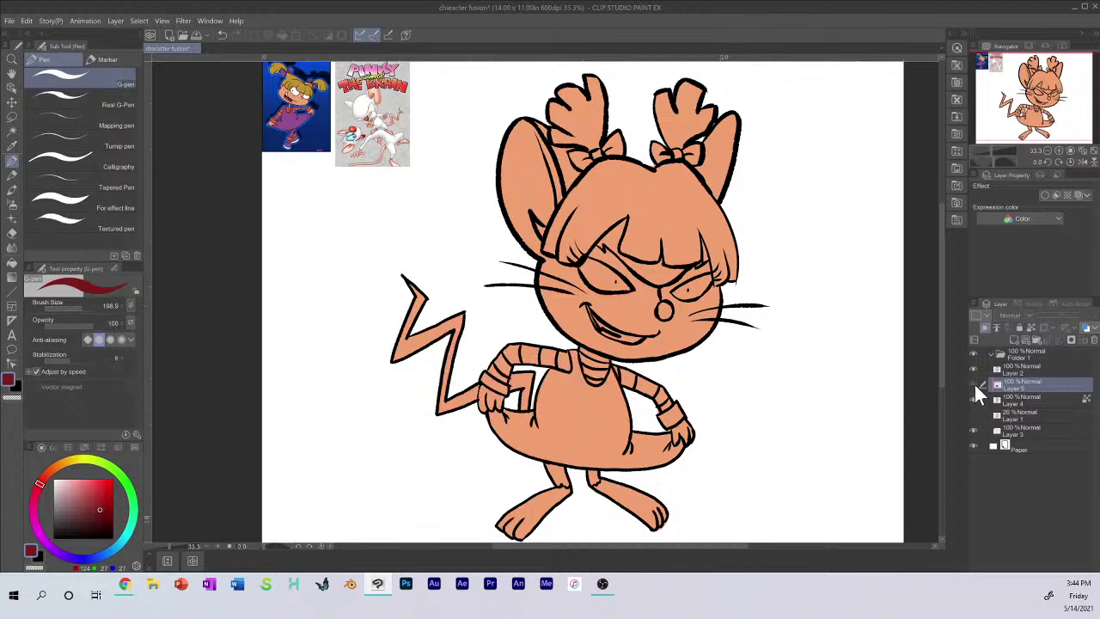
{"action": "left_click", "coordinate": [974, 384]}
{"action": "key", "text": "Delete"}
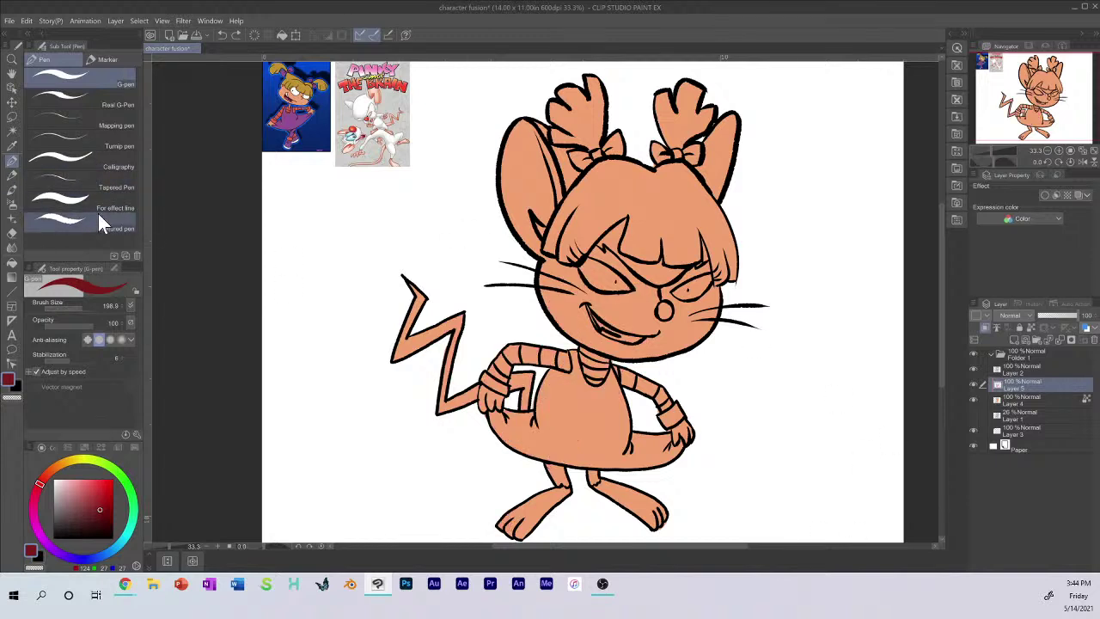
{"action": "mouse_move", "coordinate": [572, 361]}
{"action": "left_mouse_down"}
{"action": "mouse_move", "coordinate": [546, 455]}
{"action": "mouse_move", "coordinate": [656, 392]}
{"action": "mouse_move", "coordinate": [599, 483]}
{"action": "left_mouse_up"}
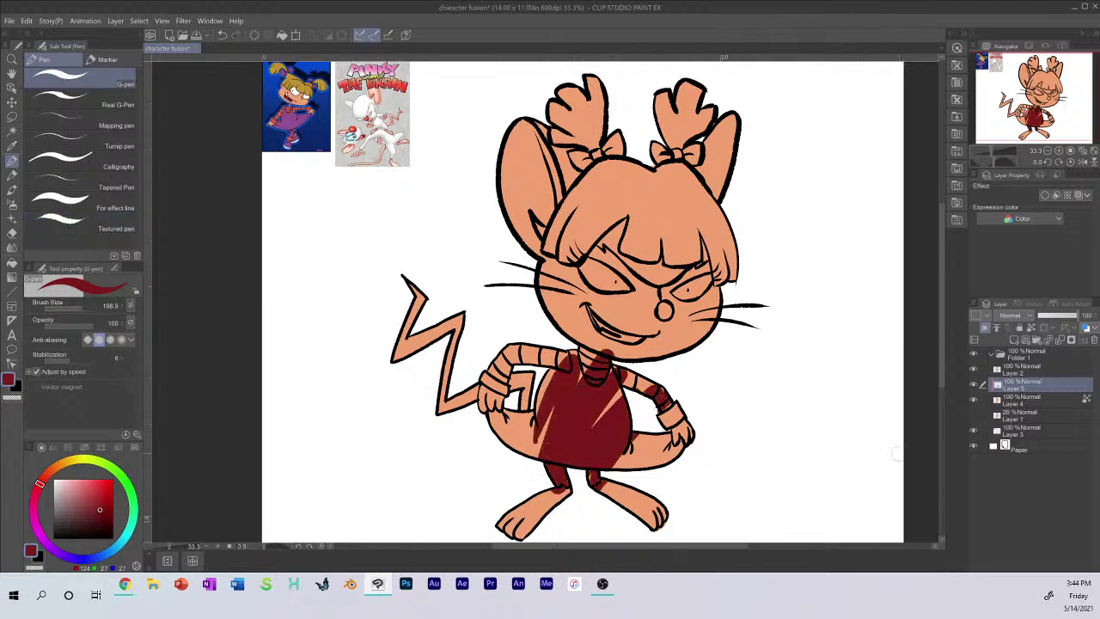
{"action": "left_click", "coordinate": [27, 20]}
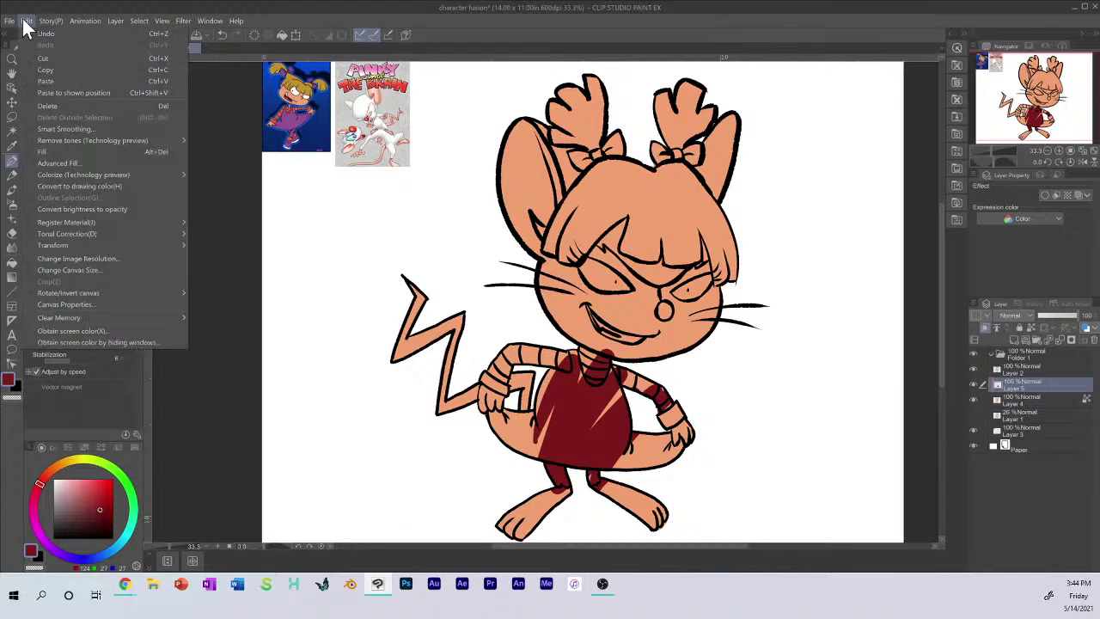
{"action": "left_click_drag", "start_coordinate": [101, 510], "coordinate": [76, 482]}
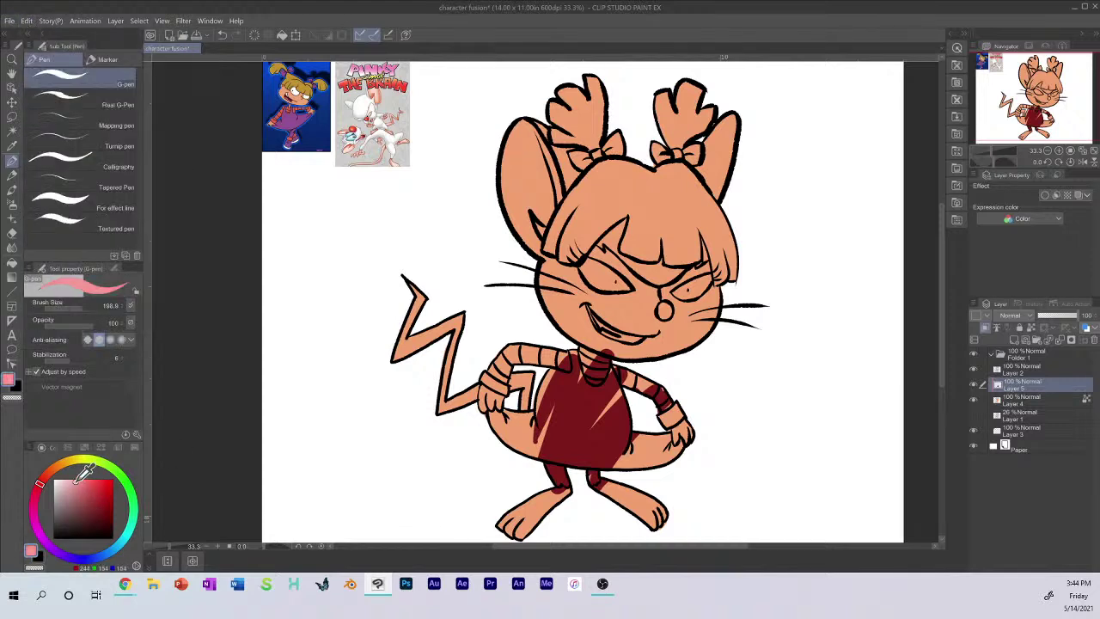
{"action": "left_click", "coordinate": [27, 20]}
{"action": "left_click", "coordinate": [80, 183]}
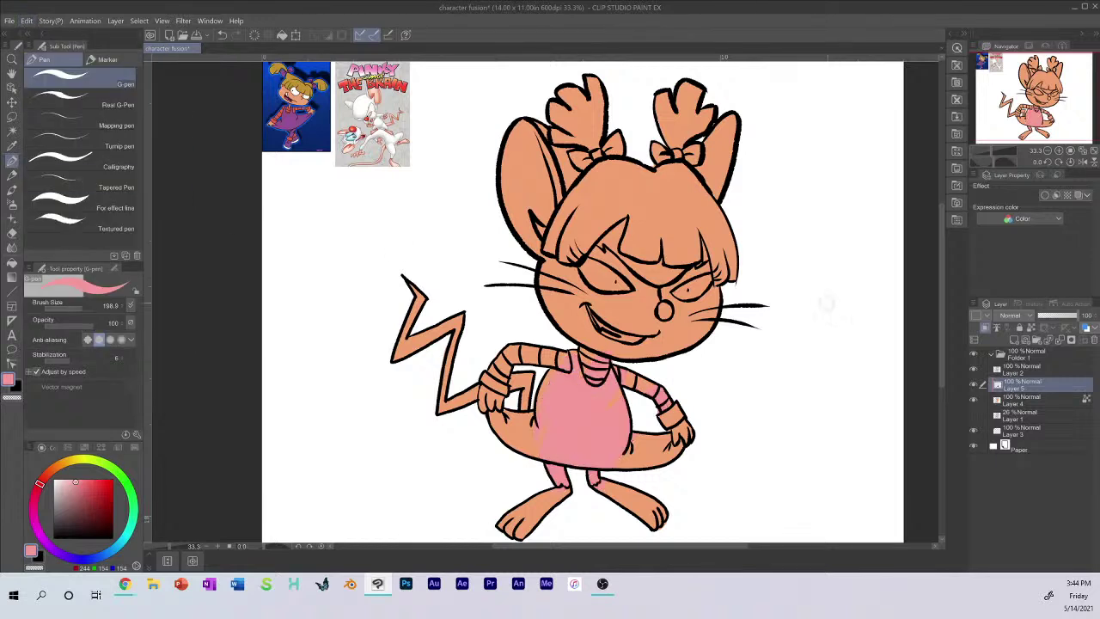
{"action": "key", "text": "ctrl+z"}
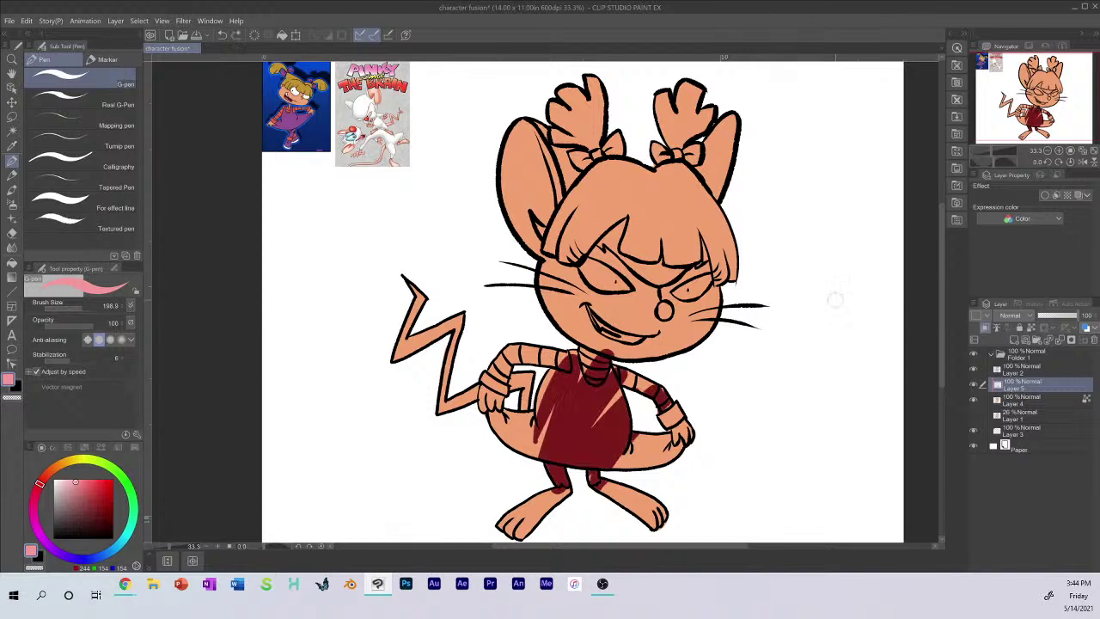
{"action": "key", "text": "ctrl+z"}
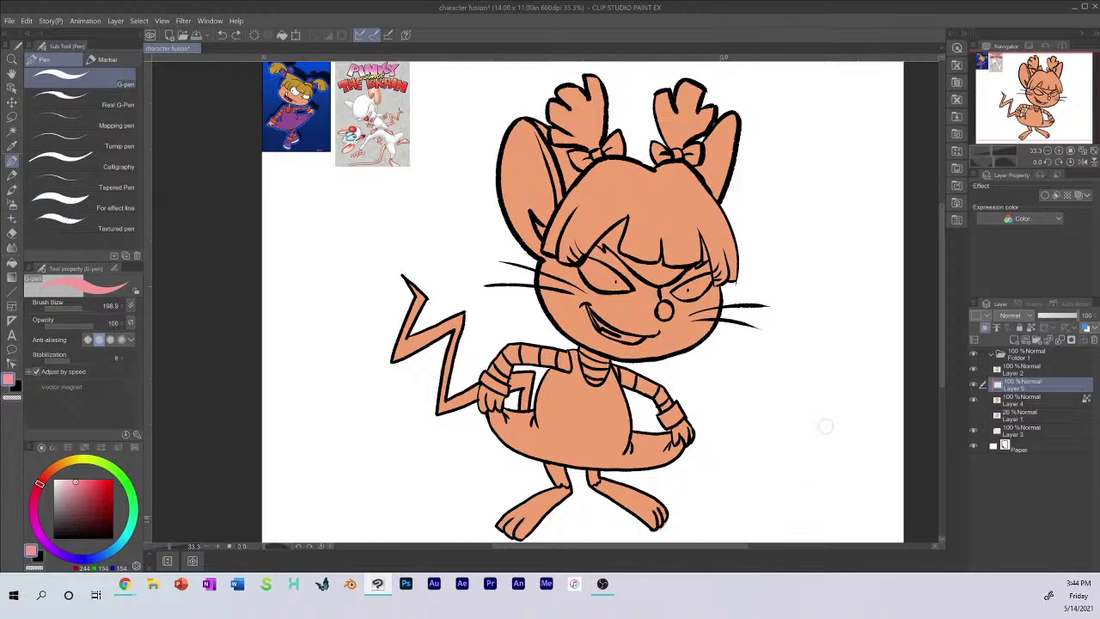
Step: Sample the purple from the girl's dress in the reference picture and paint the character's dress with the G-pen
{"action": "left_click", "coordinate": [12, 190]}
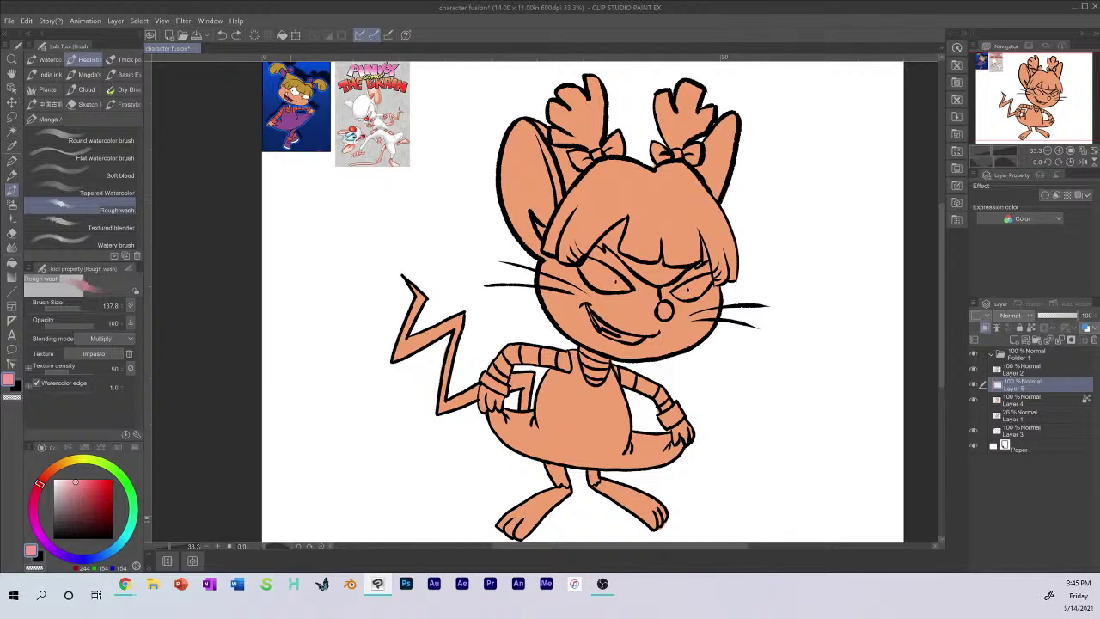
{"action": "left_click", "coordinate": [292, 119], "text": "alt"}
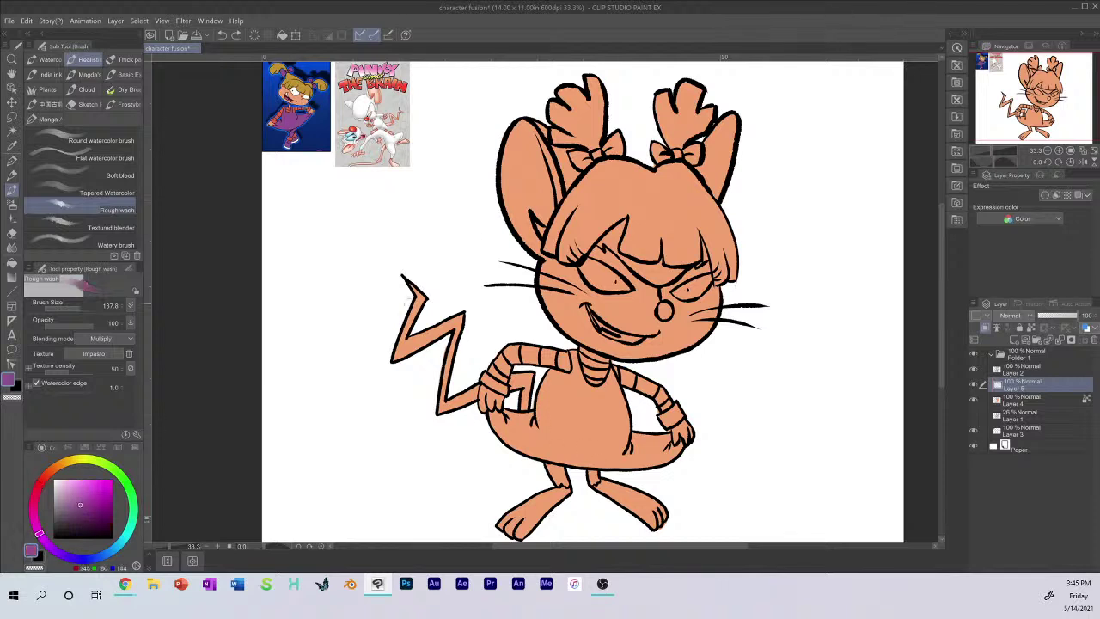
{"action": "left_click", "coordinate": [13, 161]}
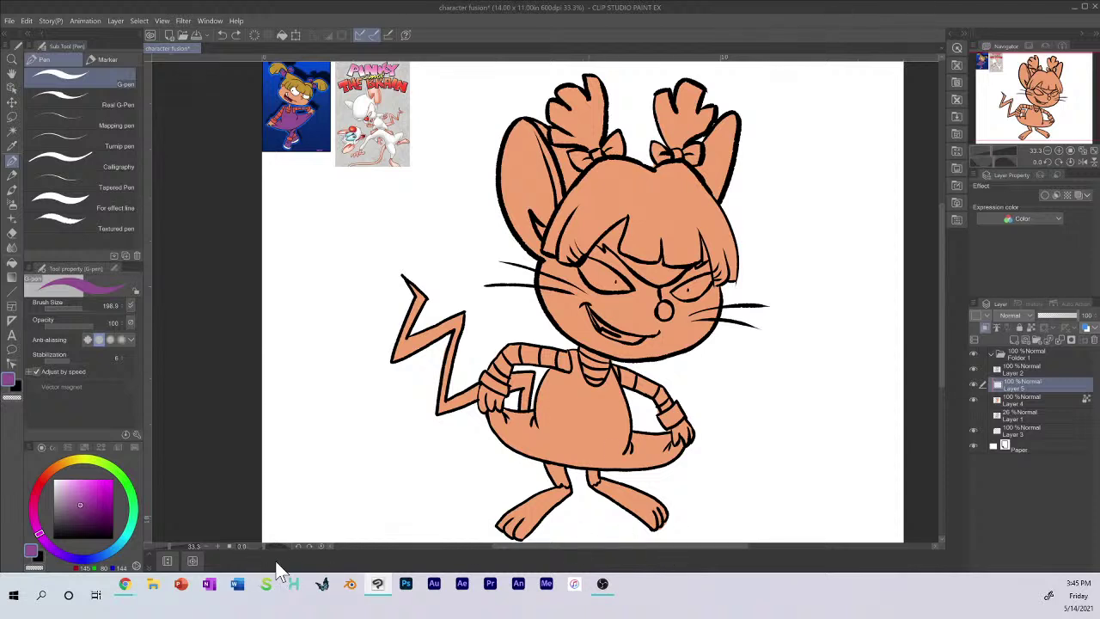
{"action": "mouse_move", "coordinate": [564, 430]}
{"action": "left_mouse_down"}
{"action": "mouse_move", "coordinate": [546, 404]}
{"action": "mouse_move", "coordinate": [538, 430]}
{"action": "mouse_move", "coordinate": [547, 375]}
{"action": "mouse_move", "coordinate": [578, 373]}
{"action": "mouse_move", "coordinate": [573, 349]}
{"action": "mouse_move", "coordinate": [590, 396]}
{"action": "mouse_move", "coordinate": [615, 377]}
{"action": "mouse_move", "coordinate": [618, 448]}
{"action": "left_mouse_up"}
{"action": "mouse_move", "coordinate": [542, 450]}
{"action": "left_mouse_down"}
{"action": "mouse_move", "coordinate": [492, 420]}
{"action": "mouse_move", "coordinate": [514, 413]}
{"action": "mouse_move", "coordinate": [542, 446]}
{"action": "mouse_move", "coordinate": [606, 456]}
{"action": "mouse_move", "coordinate": [567, 414]}
{"action": "mouse_move", "coordinate": [567, 401]}
{"action": "mouse_move", "coordinate": [584, 400]}
{"action": "mouse_move", "coordinate": [604, 405]}
{"action": "mouse_move", "coordinate": [597, 440]}
{"action": "mouse_move", "coordinate": [619, 456]}
{"action": "mouse_move", "coordinate": [673, 452]}
{"action": "mouse_move", "coordinate": [667, 440]}
{"action": "mouse_move", "coordinate": [655, 452]}
{"action": "mouse_move", "coordinate": [657, 441]}
{"action": "mouse_move", "coordinate": [645, 439]}
{"action": "mouse_move", "coordinate": [610, 448]}
{"action": "mouse_move", "coordinate": [589, 431]}
{"action": "mouse_move", "coordinate": [606, 446]}
{"action": "mouse_move", "coordinate": [660, 454]}
{"action": "left_mouse_up"}
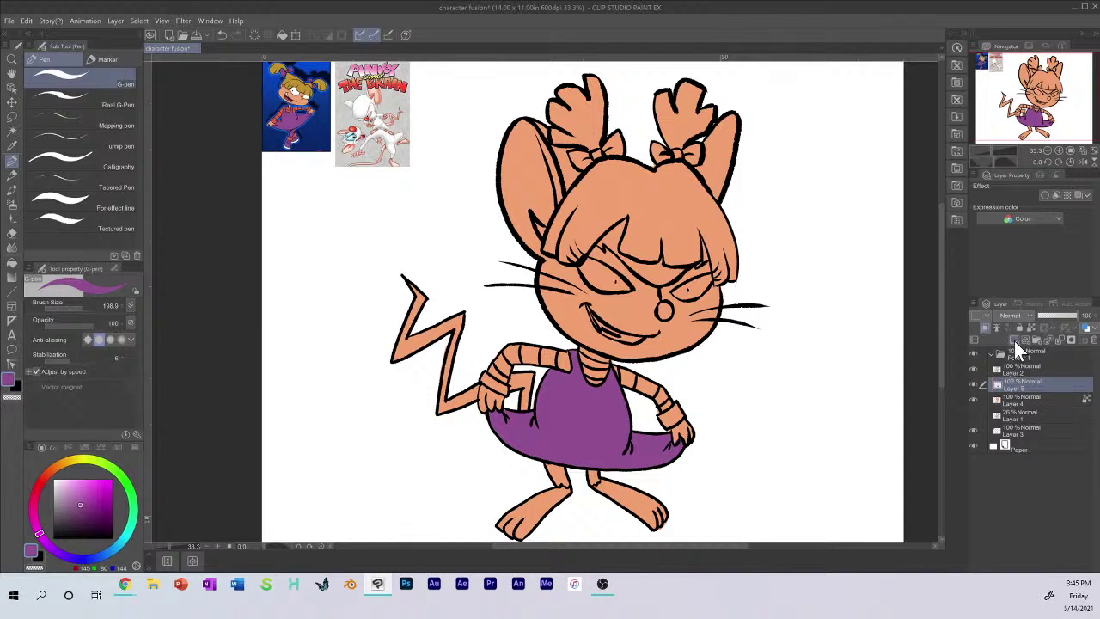
Step: Add a new layer above the dress colour and sample the shirt's orange-red from the girl's reference picture
{"action": "left_click", "coordinate": [1014, 342]}
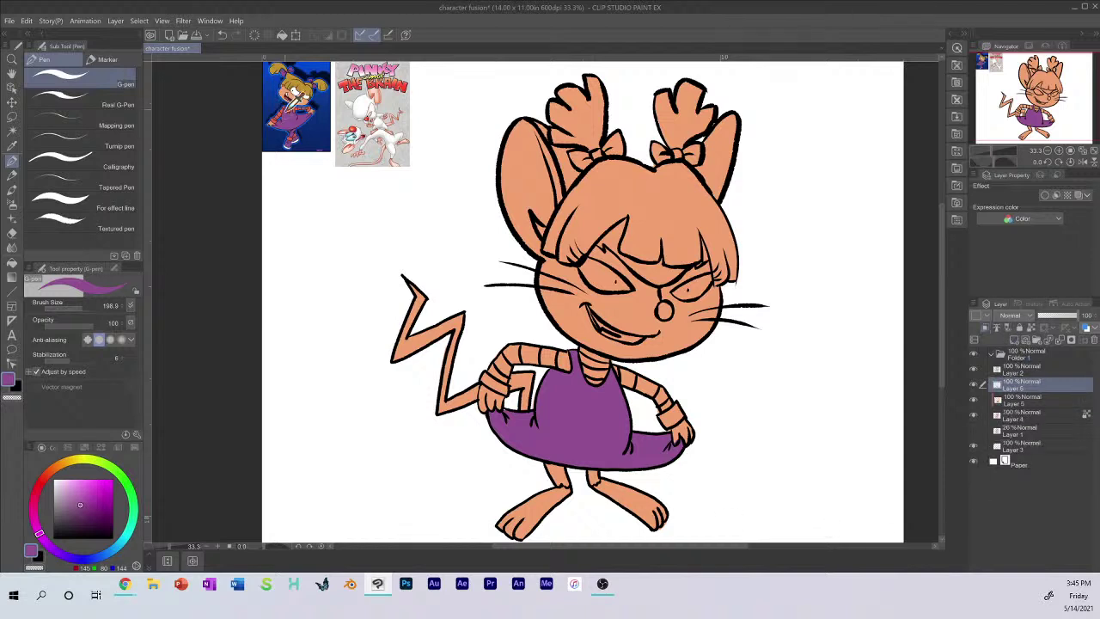
{"action": "left_click", "coordinate": [287, 109], "text": "alt"}
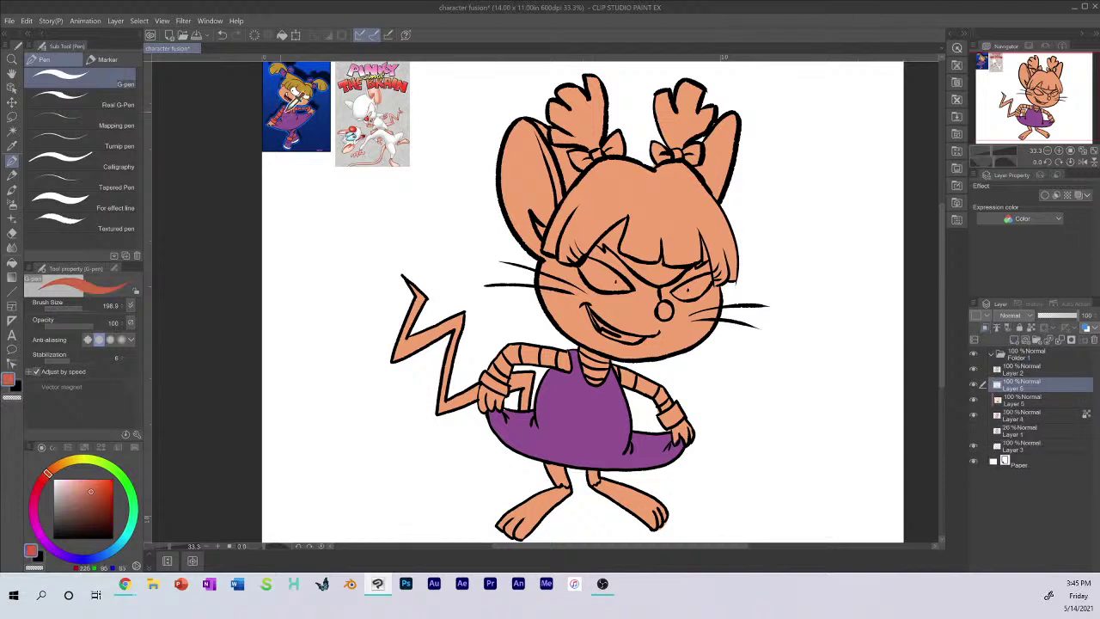
Step: Rename Layer 4 as skin and Layer 5 as dress
{"action": "left_click", "coordinate": [1031, 414]}
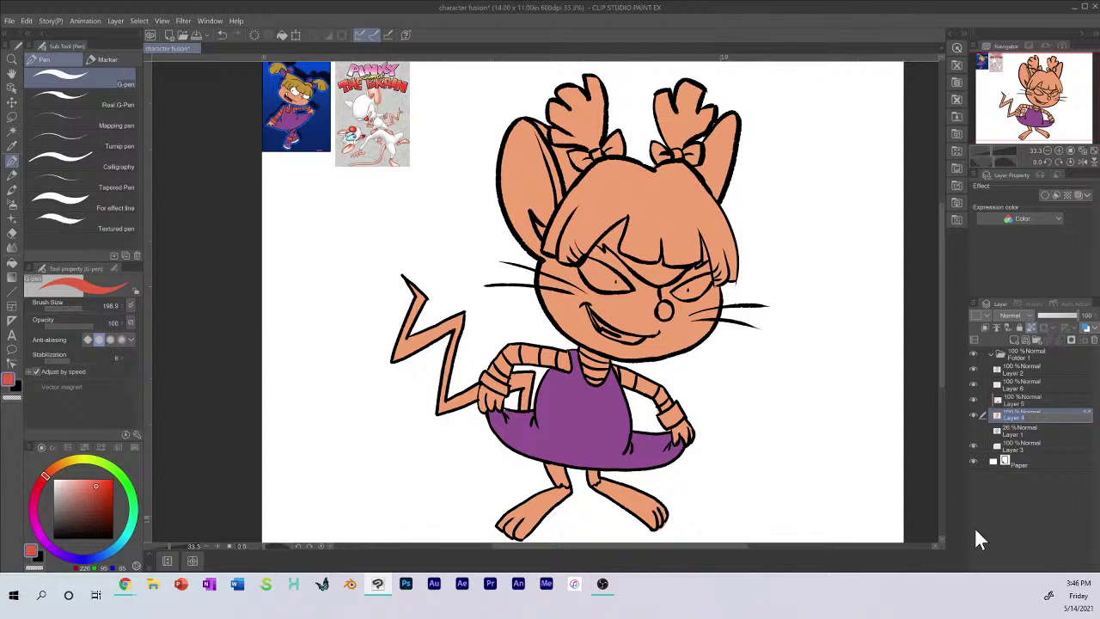
{"action": "type", "text": "skin"}
{"action": "key", "text": "Return"}
{"action": "left_click", "coordinate": [1026, 400]}
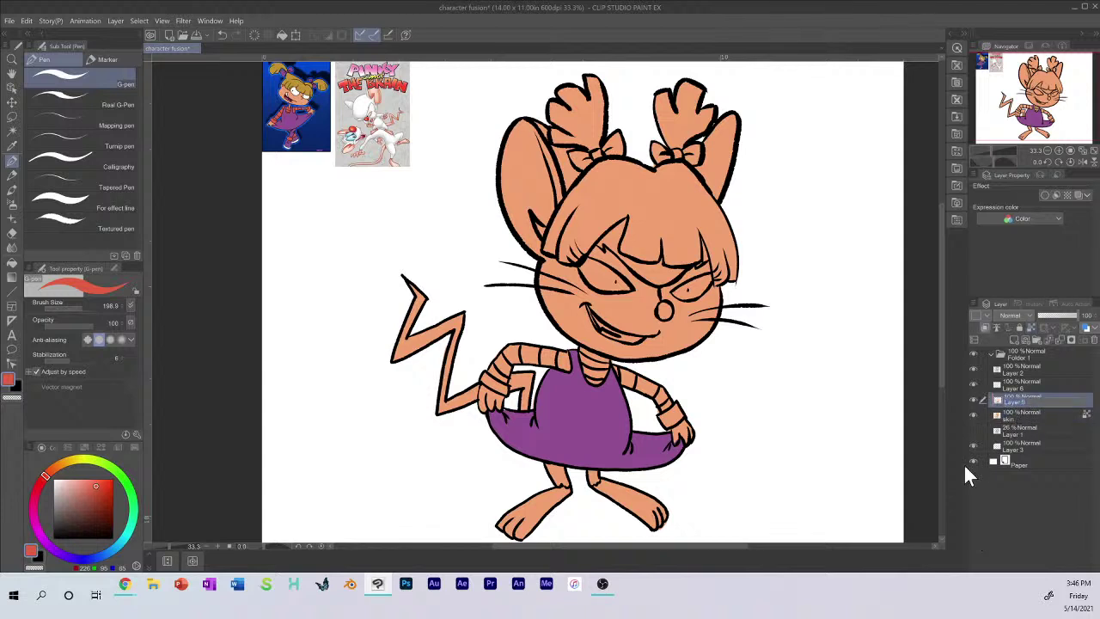
{"action": "type", "text": "dress"}
{"action": "key", "text": "Return"}
Step: Rename Layer 2 as line and Layer 1 as sketch
{"action": "double_click", "coordinate": [1012, 372]}
{"action": "type", "text": "lin"}
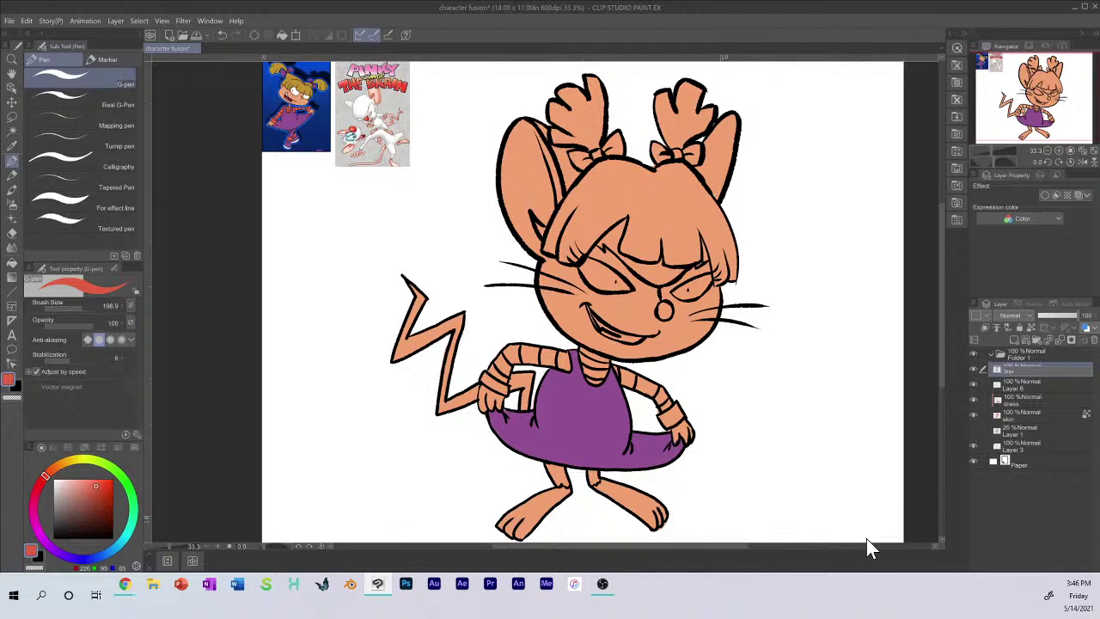
{"action": "type", "text": "e"}
{"action": "key", "text": "Return"}
{"action": "double_click", "coordinate": [1018, 433]}
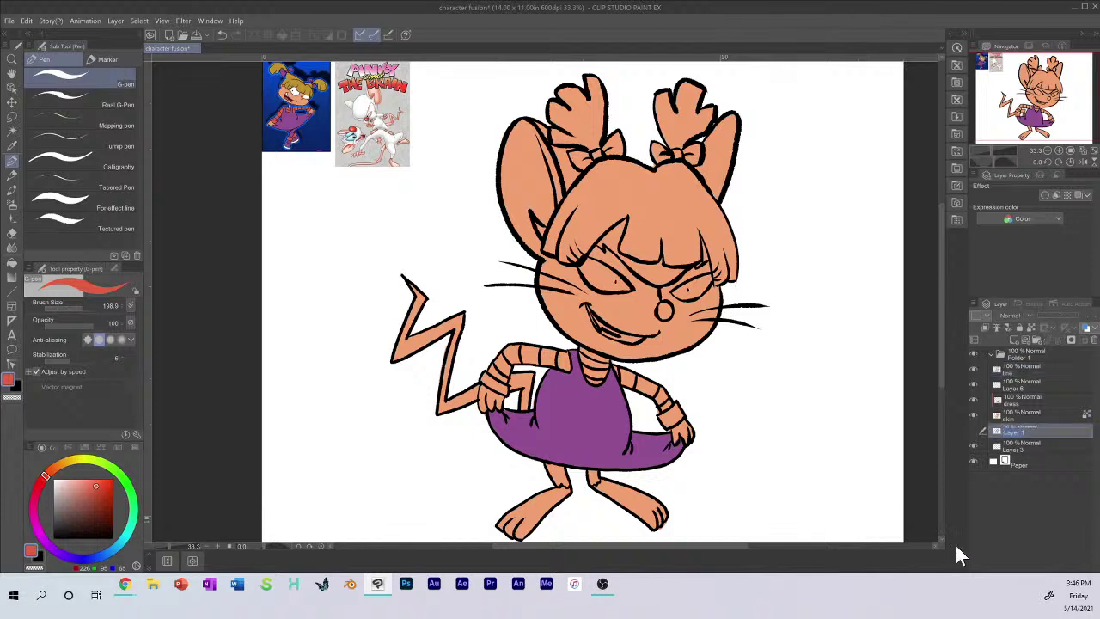
{"action": "type", "text": "sketch"}
{"action": "key", "text": "Return"}
Step: Paint both striped sleeves and the shirt collar orange-red on Layer 6
{"action": "left_click", "coordinate": [1025, 386]}
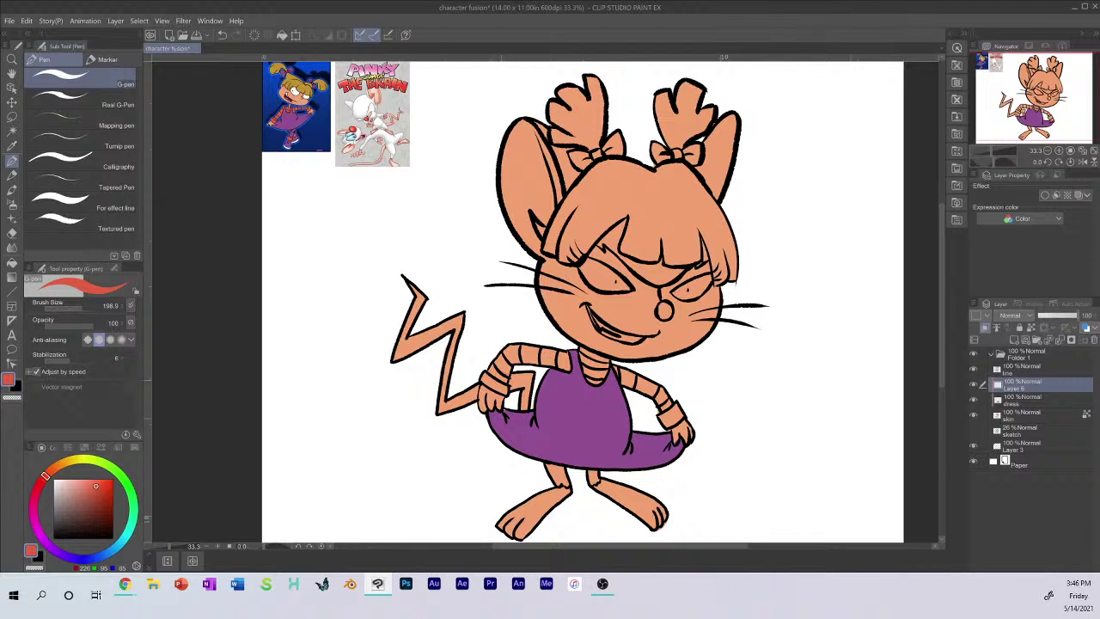
{"action": "mouse_move", "coordinate": [492, 372]}
{"action": "left_mouse_down"}
{"action": "mouse_move", "coordinate": [499, 381]}
{"action": "mouse_move", "coordinate": [486, 383]}
{"action": "mouse_move", "coordinate": [504, 390]}
{"action": "mouse_move", "coordinate": [513, 352]}
{"action": "mouse_move", "coordinate": [569, 351]}
{"action": "left_mouse_up"}
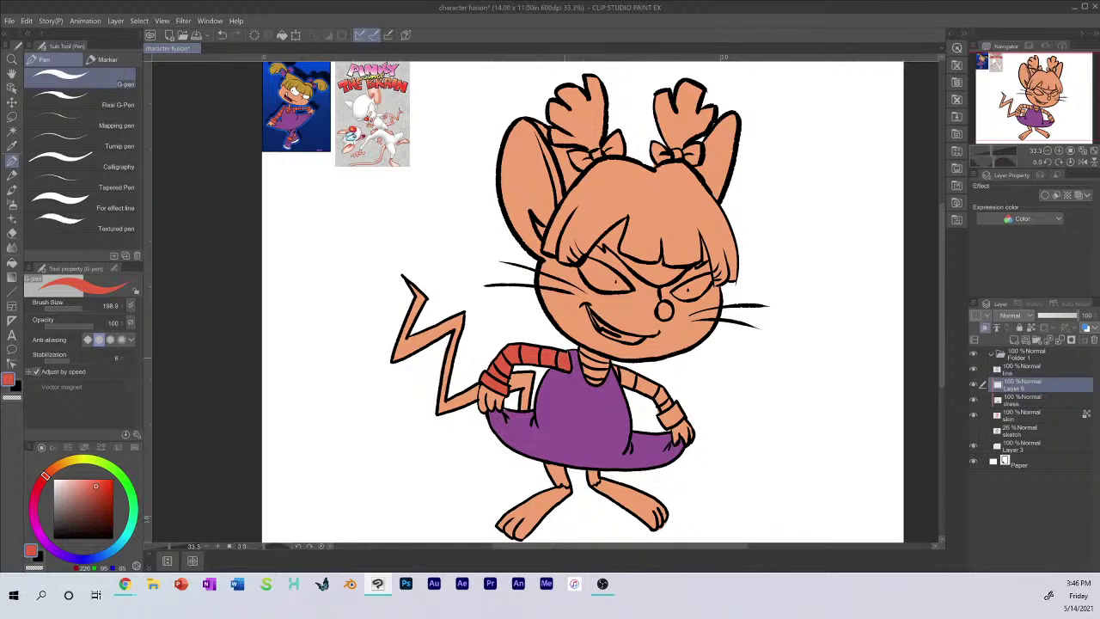
{"action": "key", "text": "ctrl"}
{"action": "key", "text": "ctrl+z"}
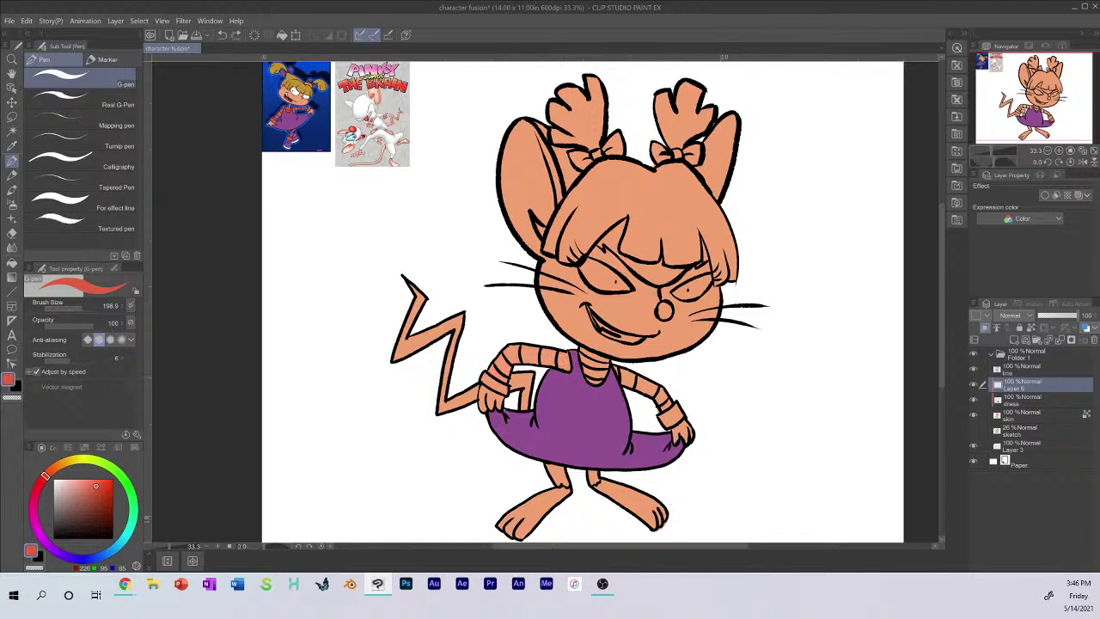
{"action": "mouse_move", "coordinate": [559, 348]}
{"action": "left_mouse_down"}
{"action": "mouse_move", "coordinate": [567, 365]}
{"action": "mouse_move", "coordinate": [550, 353]}
{"action": "mouse_move", "coordinate": [512, 354]}
{"action": "mouse_move", "coordinate": [488, 378]}
{"action": "mouse_move", "coordinate": [500, 387]}
{"action": "left_mouse_up"}
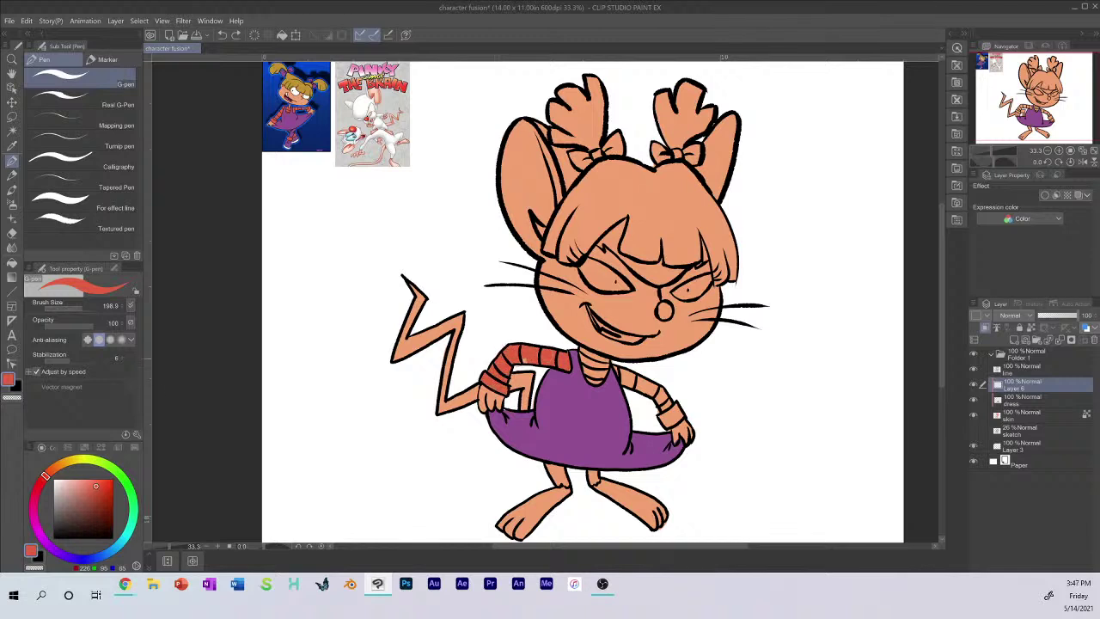
{"action": "mouse_move", "coordinate": [593, 375]}
{"action": "left_mouse_down"}
{"action": "mouse_move", "coordinate": [583, 348]}
{"action": "mouse_move", "coordinate": [604, 368]}
{"action": "mouse_move", "coordinate": [592, 380]}
{"action": "mouse_move", "coordinate": [650, 379]}
{"action": "mouse_move", "coordinate": [666, 418]}
{"action": "mouse_move", "coordinate": [680, 411]}
{"action": "left_mouse_up"}
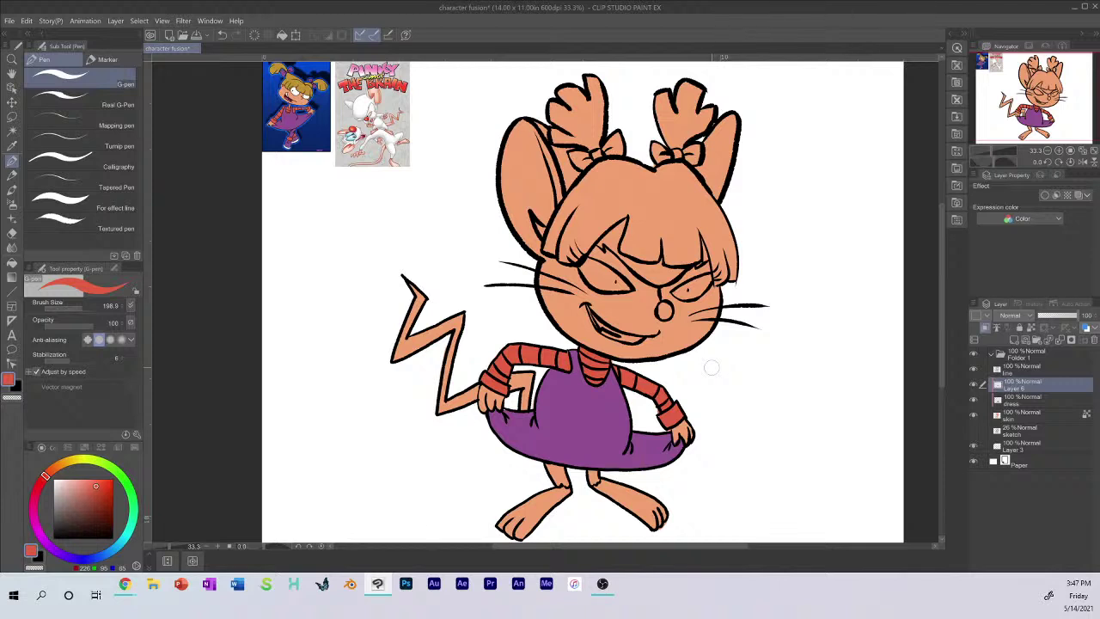
Step: Add a new layer above Layer 6 and paint the forehead between the bangs and brows in off-white, RGB 240
{"action": "left_click", "coordinate": [1018, 339]}
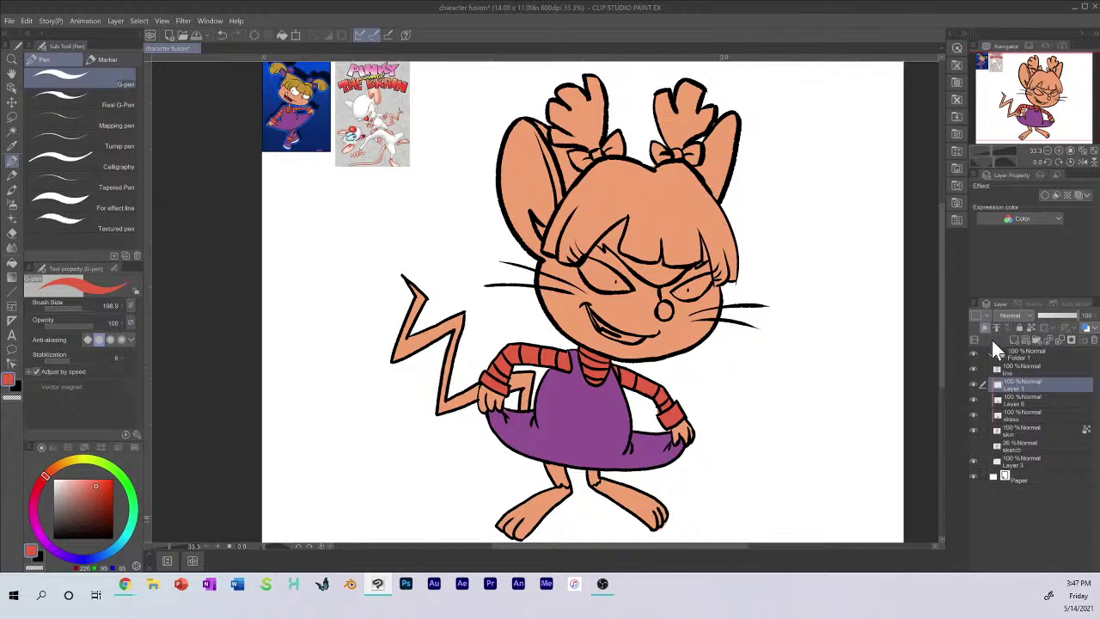
{"action": "key", "text": "x"}
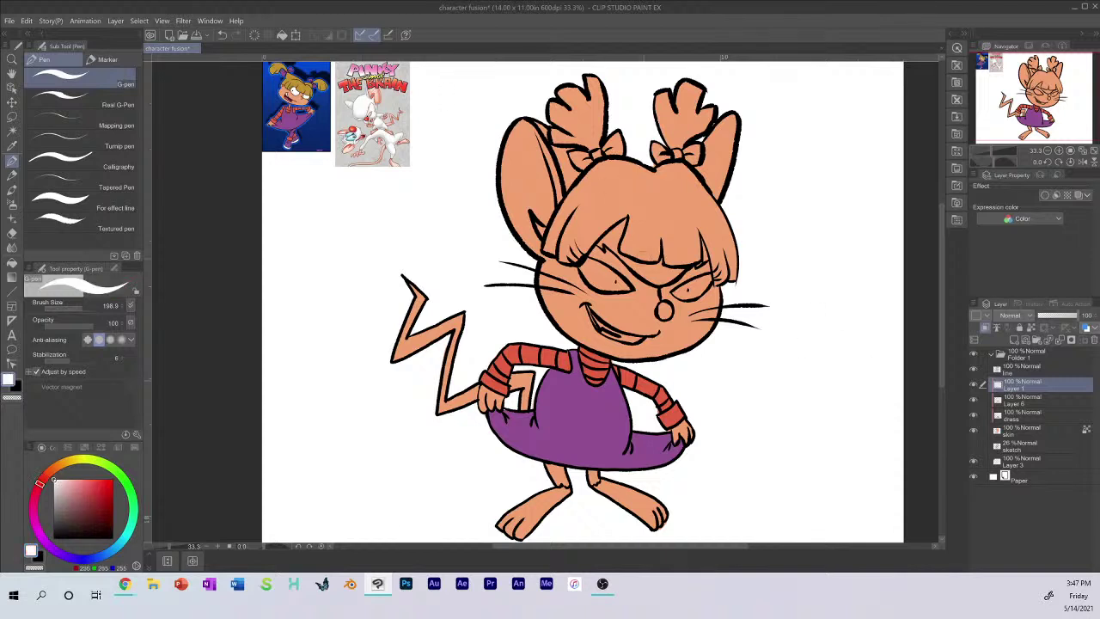
{"action": "left_click_drag", "start_coordinate": [632, 210], "coordinate": [601, 246]}
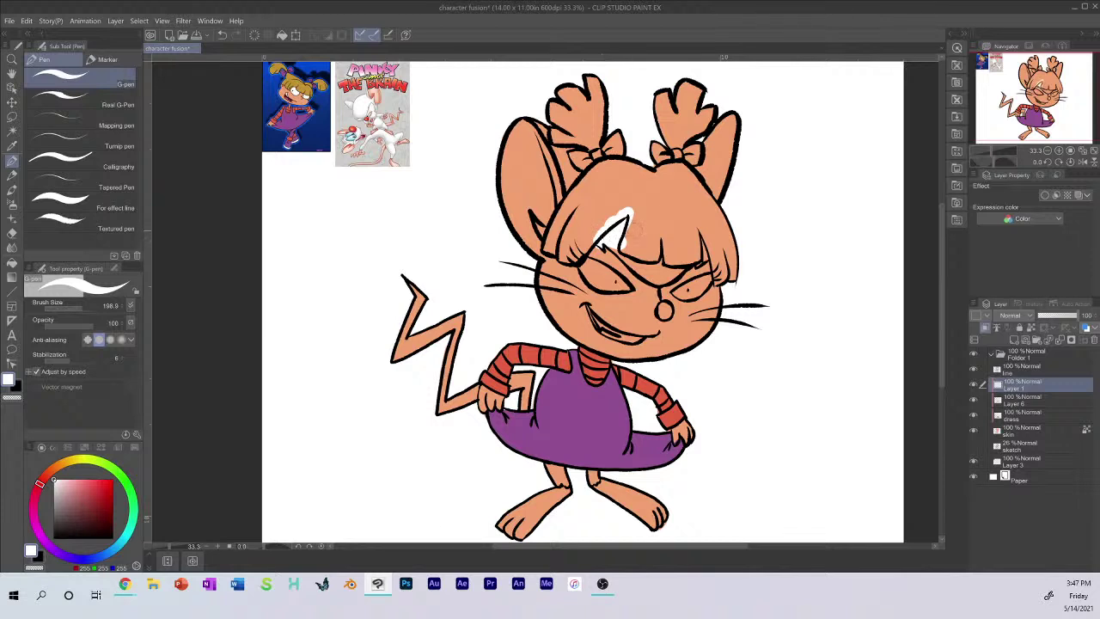
{"action": "key", "text": "ctrl+z"}
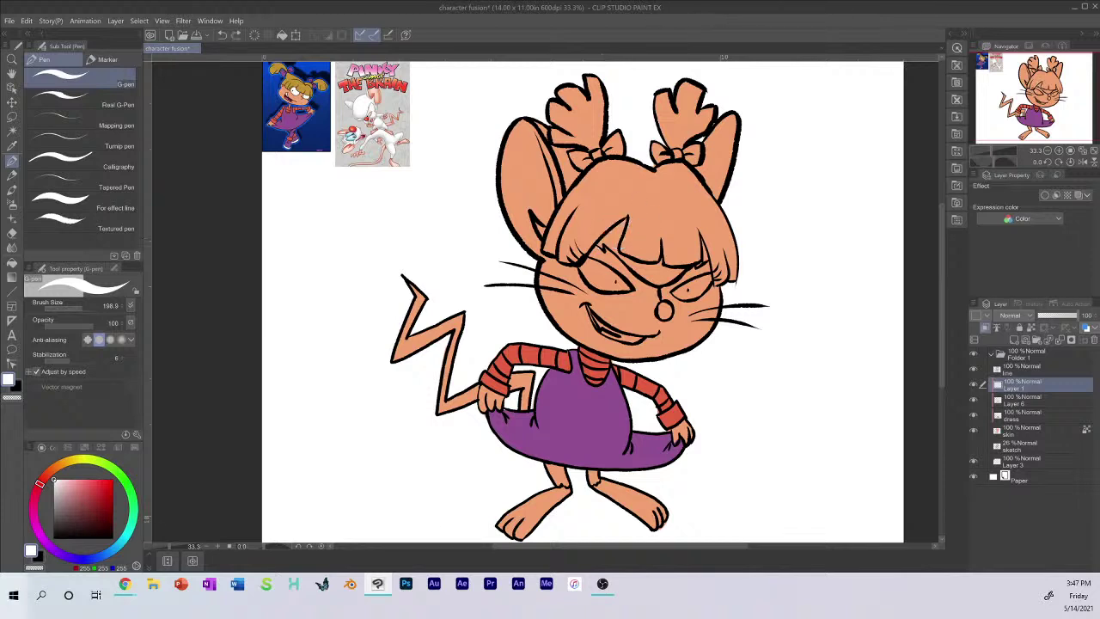
{"action": "left_click", "coordinate": [54, 481]}
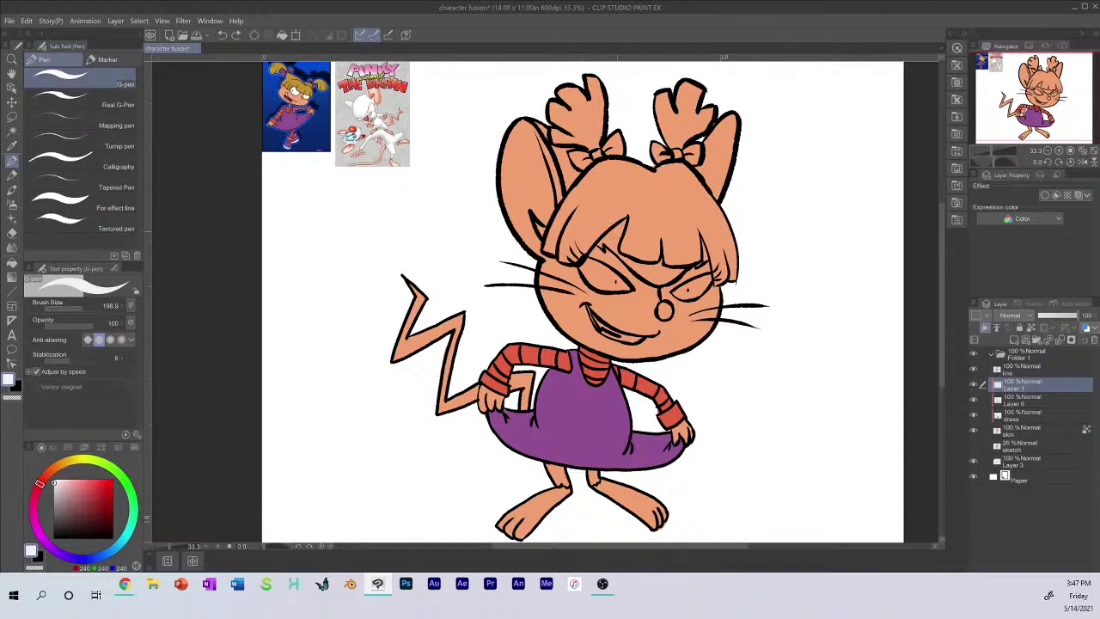
{"action": "mouse_move", "coordinate": [613, 233]}
{"action": "left_mouse_down"}
{"action": "mouse_move", "coordinate": [602, 245]}
{"action": "mouse_move", "coordinate": [627, 219]}
{"action": "mouse_move", "coordinate": [619, 258]}
{"action": "mouse_move", "coordinate": [640, 268]}
{"action": "mouse_move", "coordinate": [648, 250]}
{"action": "mouse_move", "coordinate": [656, 276]}
{"action": "mouse_move", "coordinate": [680, 261]}
{"action": "mouse_move", "coordinate": [659, 255]}
{"action": "mouse_move", "coordinate": [704, 234]}
{"action": "mouse_move", "coordinate": [710, 260]}
{"action": "mouse_move", "coordinate": [700, 250]}
{"action": "left_mouse_up"}
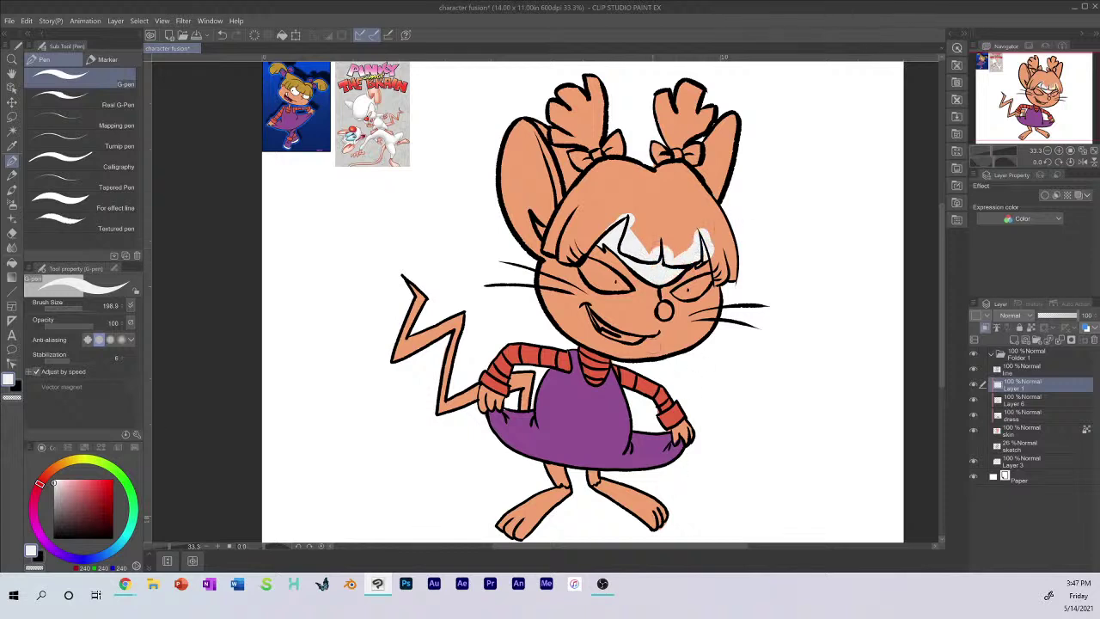
Step: Paint the narrow strip behind the larger ear and the whole smaller ear off-white
{"action": "left_click_drag", "start_coordinate": [535, 244], "coordinate": [520, 224]}
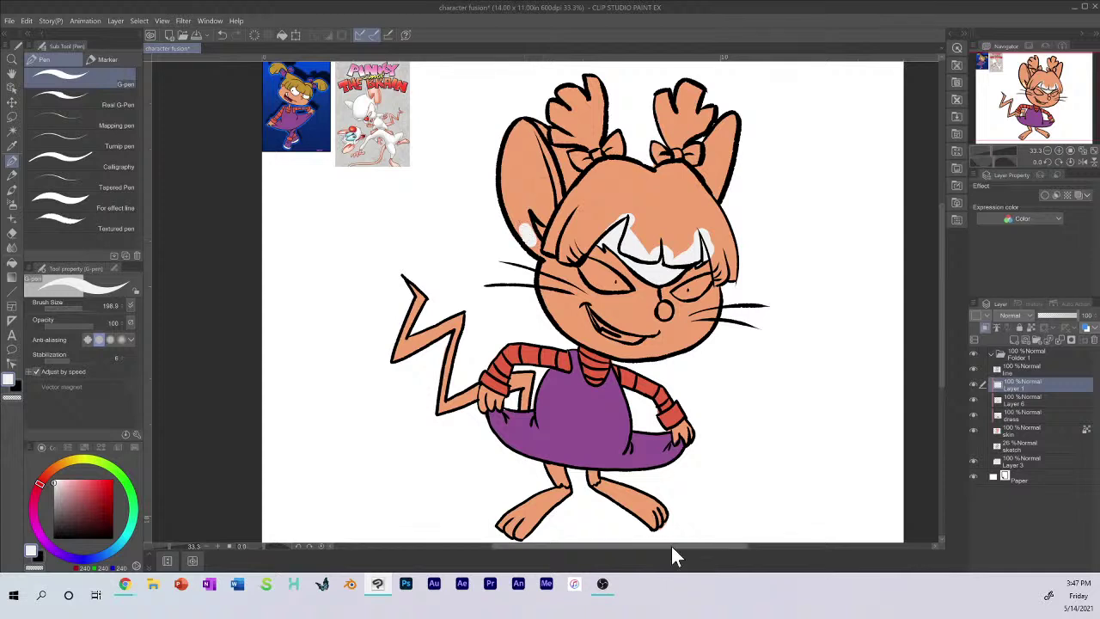
{"action": "key", "text": "ctrl+z"}
{"action": "mouse_move", "coordinate": [540, 119]}
{"action": "left_mouse_down"}
{"action": "mouse_move", "coordinate": [559, 153]}
{"action": "mouse_move", "coordinate": [569, 150]}
{"action": "mouse_move", "coordinate": [567, 189]}
{"action": "mouse_move", "coordinate": [571, 178]}
{"action": "left_mouse_up"}
{"action": "mouse_move", "coordinate": [710, 184]}
{"action": "left_mouse_down"}
{"action": "mouse_move", "coordinate": [700, 168]}
{"action": "mouse_move", "coordinate": [709, 134]}
{"action": "mouse_move", "coordinate": [713, 170]}
{"action": "left_mouse_up"}
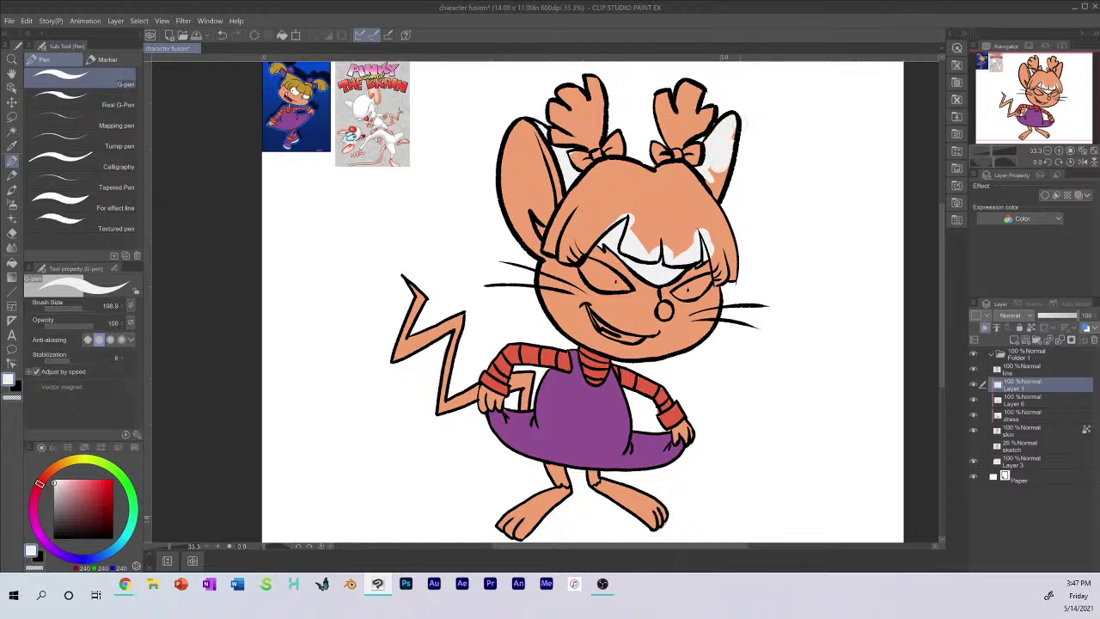
{"action": "left_click_drag", "start_coordinate": [735, 129], "coordinate": [710, 198]}
{"action": "mouse_move", "coordinate": [79, 510]}
{"action": "left_mouse_down"}
{"action": "mouse_move", "coordinate": [52, 515]}
{"action": "mouse_move", "coordinate": [47, 529]}
{"action": "left_mouse_up"}
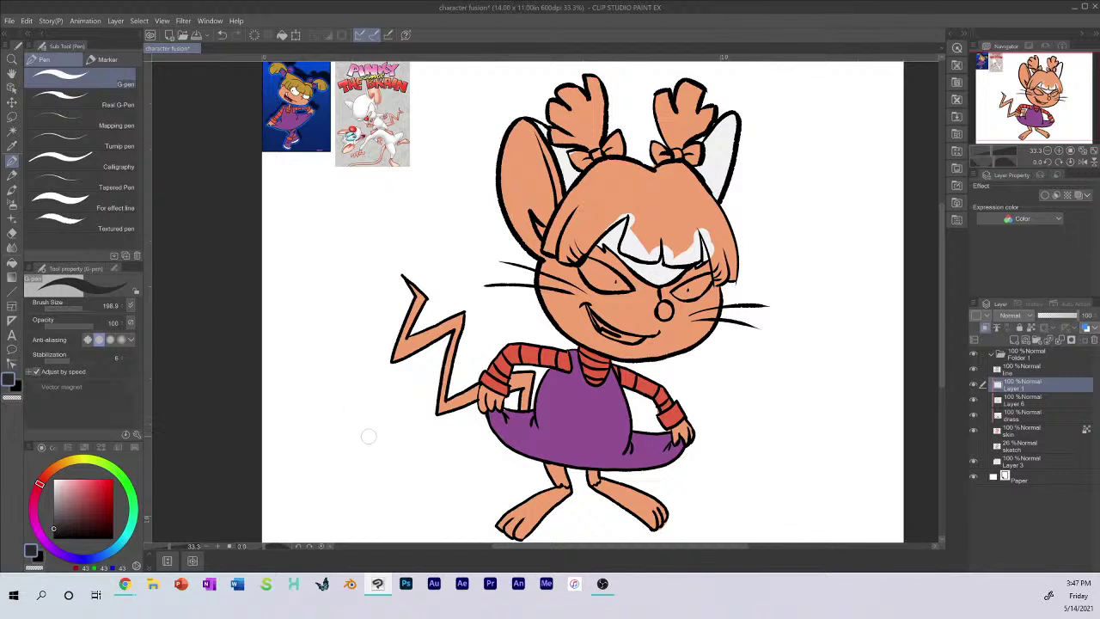
{"action": "mouse_move", "coordinate": [555, 397]}
{"action": "left_mouse_down"}
{"action": "mouse_move", "coordinate": [593, 412]}
{"action": "mouse_move", "coordinate": [601, 455]}
{"action": "left_mouse_up"}
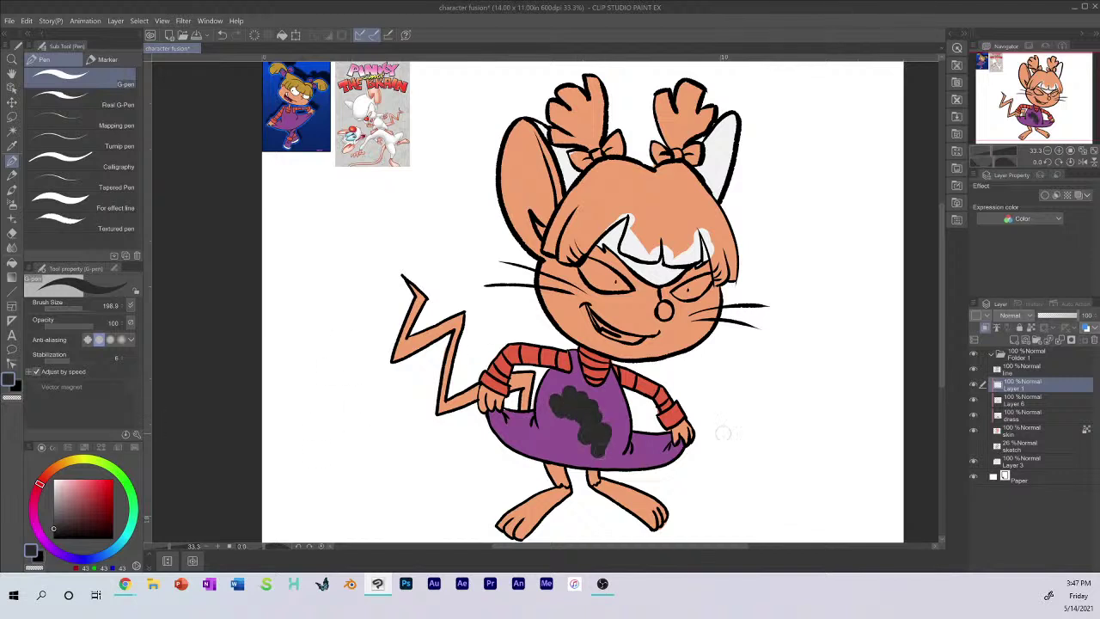
{"action": "key", "text": "ctrl+z"}
Step: Set the drawing colour back to off-white and paint both legs below the dress
{"action": "mouse_move", "coordinate": [77, 512]}
{"action": "left_mouse_down"}
{"action": "mouse_move", "coordinate": [40, 463]}
{"action": "mouse_move", "coordinate": [48, 495]}
{"action": "mouse_move", "coordinate": [53, 483]}
{"action": "left_mouse_up"}
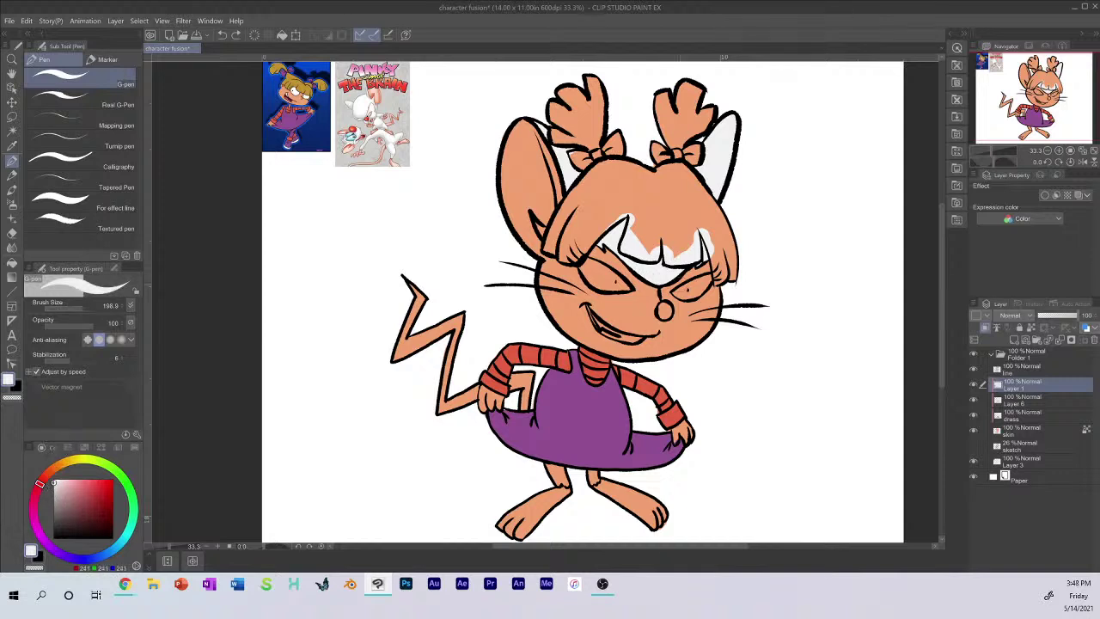
{"action": "mouse_move", "coordinate": [560, 482]}
{"action": "left_mouse_down"}
{"action": "mouse_move", "coordinate": [551, 469]}
{"action": "mouse_move", "coordinate": [586, 479]}
{"action": "mouse_move", "coordinate": [599, 471]}
{"action": "left_mouse_up"}
Step: Sample the golden hair colour from the Rugrats reference picture and try it on the side bangs next to the larger ear
{"action": "left_click", "coordinate": [302, 89], "text": "alt"}
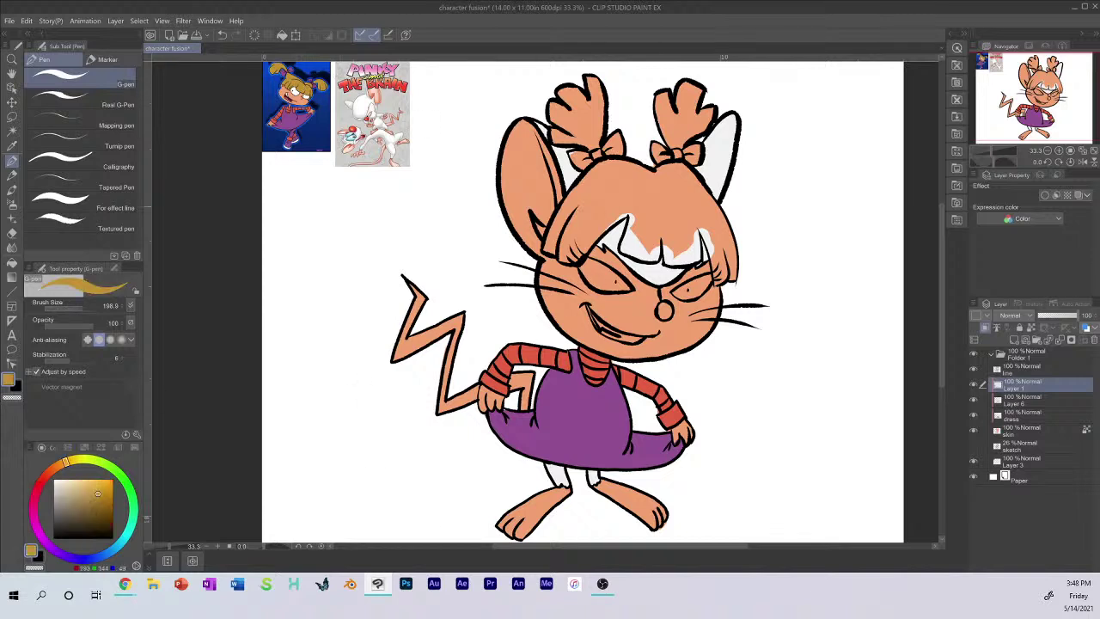
{"action": "mouse_move", "coordinate": [597, 190]}
{"action": "left_mouse_down"}
{"action": "mouse_move", "coordinate": [578, 225]}
{"action": "mouse_move", "coordinate": [555, 242]}
{"action": "left_mouse_up"}
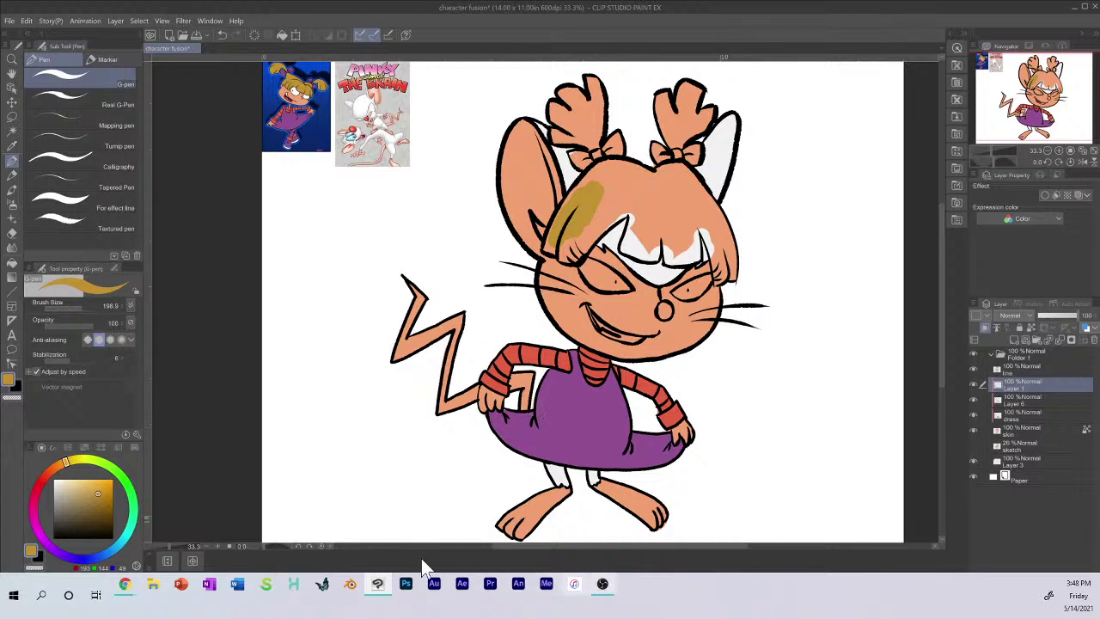
Step: Switch to Chrome, search Google for "angelica rugrats" to examine the character's hair colour, and return to the drawing
{"action": "mouse_move", "coordinate": [129, 585]}
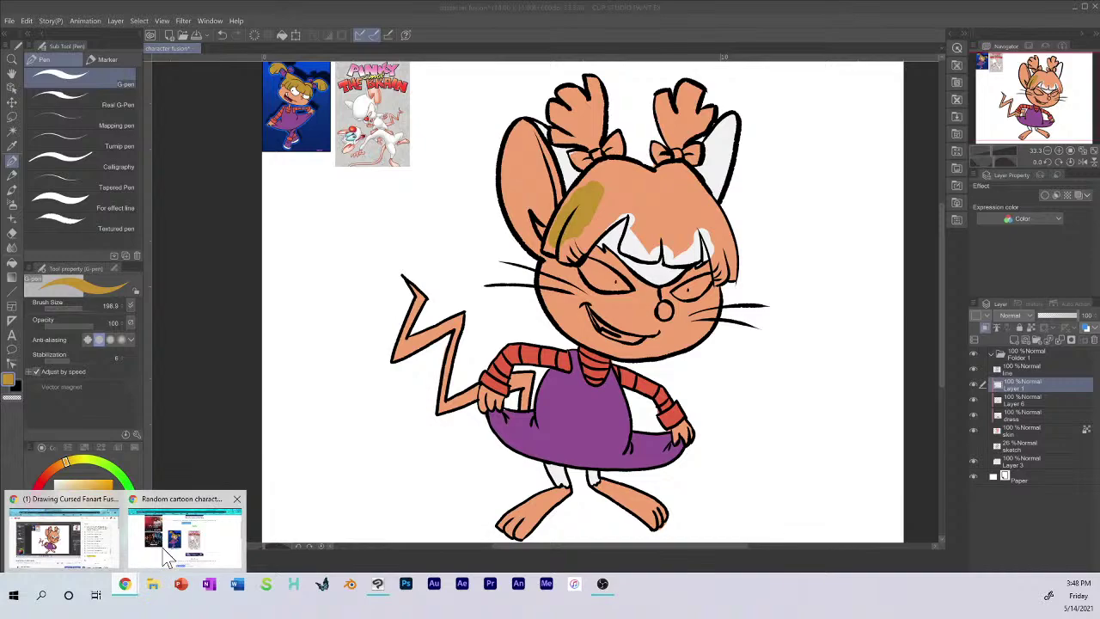
{"action": "left_click", "coordinate": [163, 554]}
{"action": "left_click", "coordinate": [155, 10]}
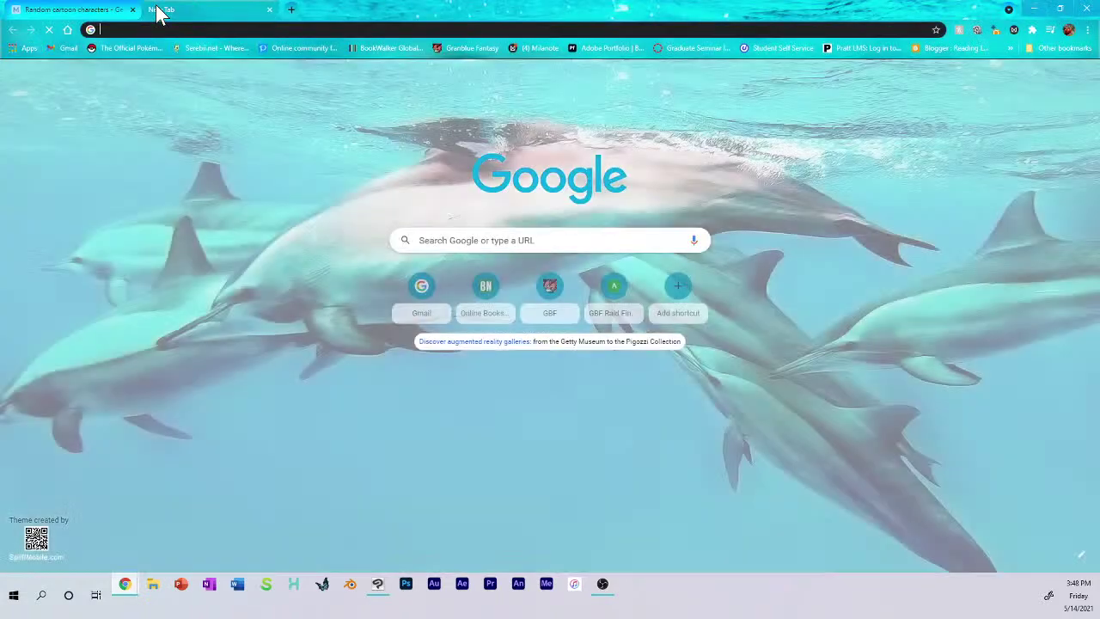
{"action": "type", "text": "angelica"}
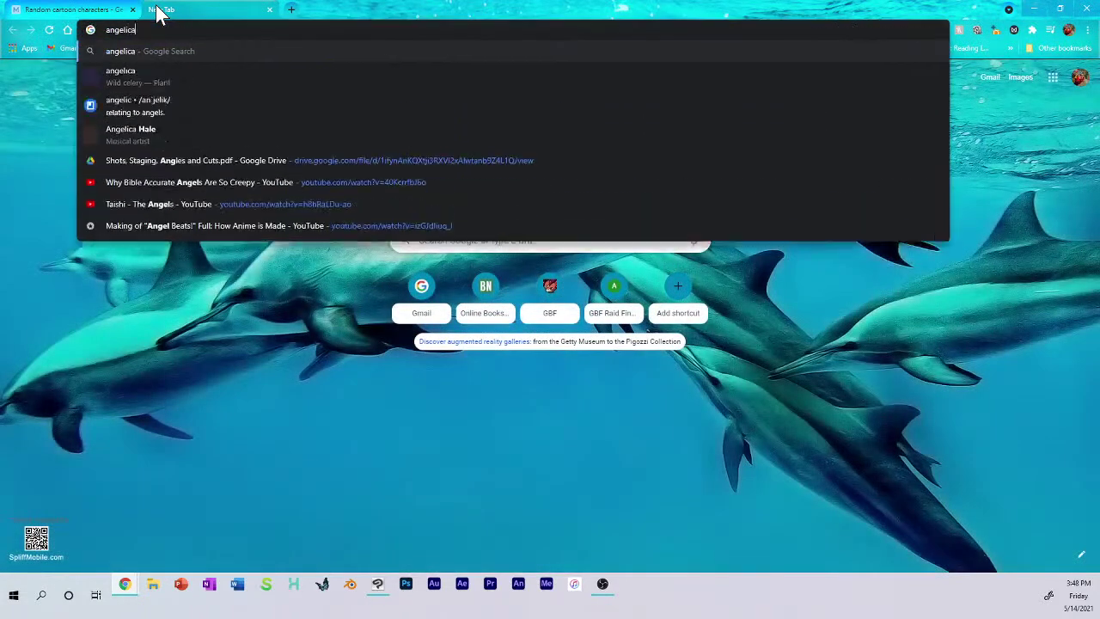
{"action": "key", "text": "Return"}
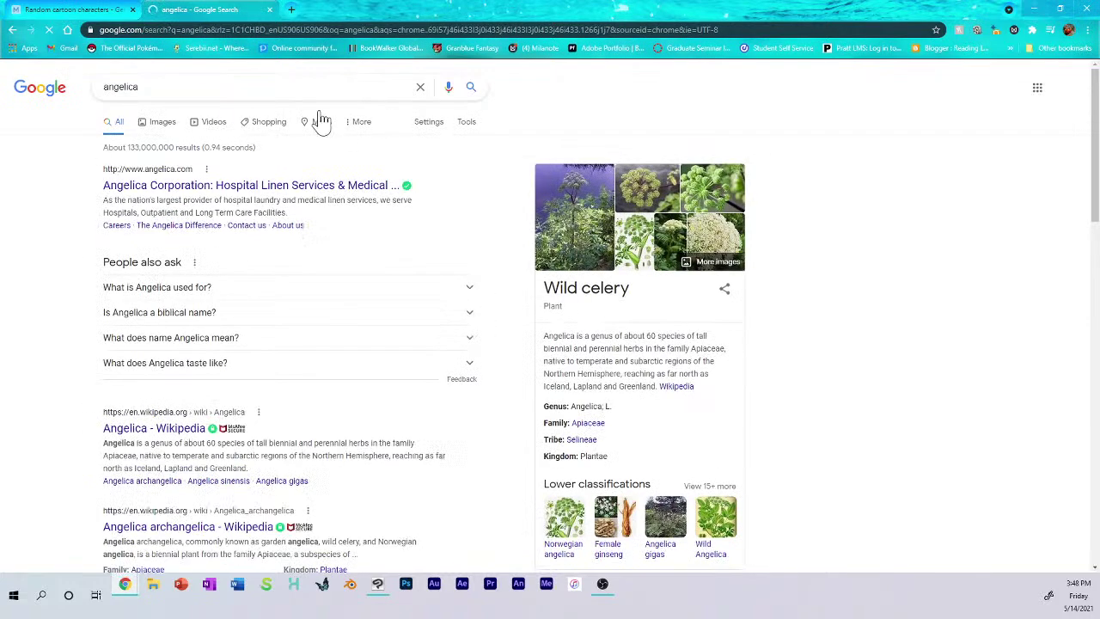
{"action": "left_click", "coordinate": [219, 86]}
{"action": "type", "text": "rugrats"}
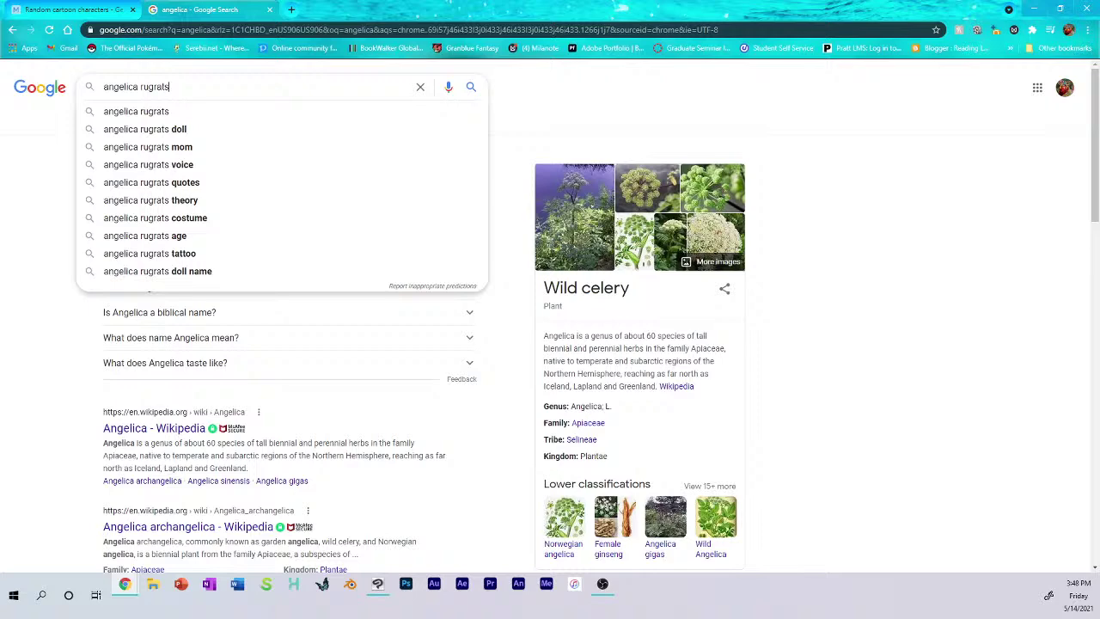
{"action": "key", "text": "Return"}
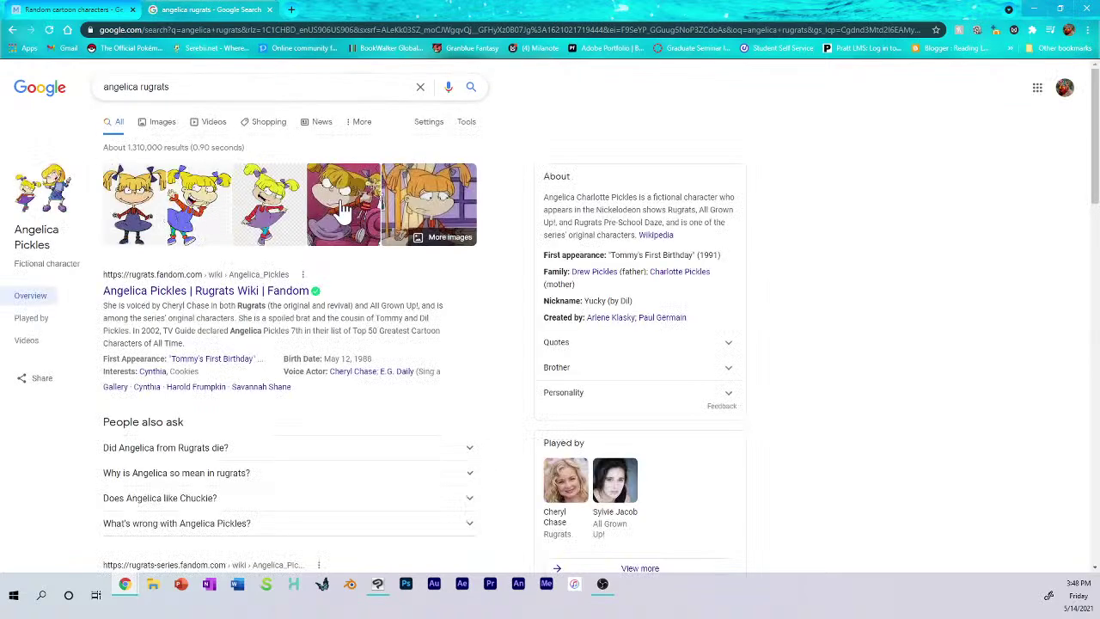
{"action": "left_click", "coordinate": [1035, 9]}
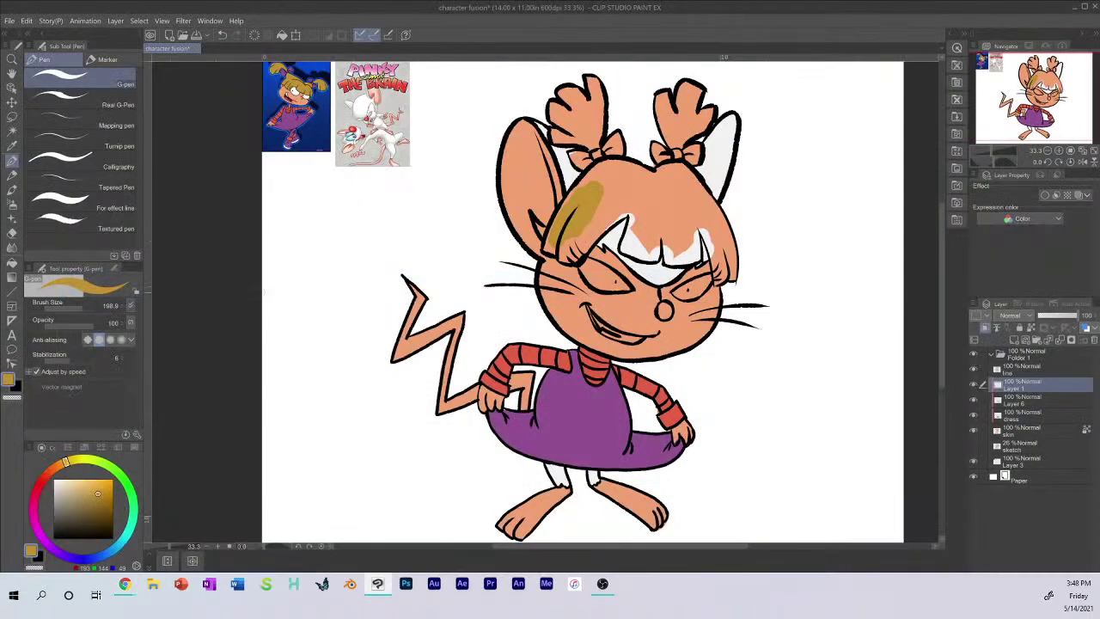
Step: Mix a muted golden yellow, about RGB 210, 180, 76, and try it on the side bangs near the larger ear
{"action": "left_click_drag", "start_coordinate": [106, 483], "coordinate": [97, 477]}
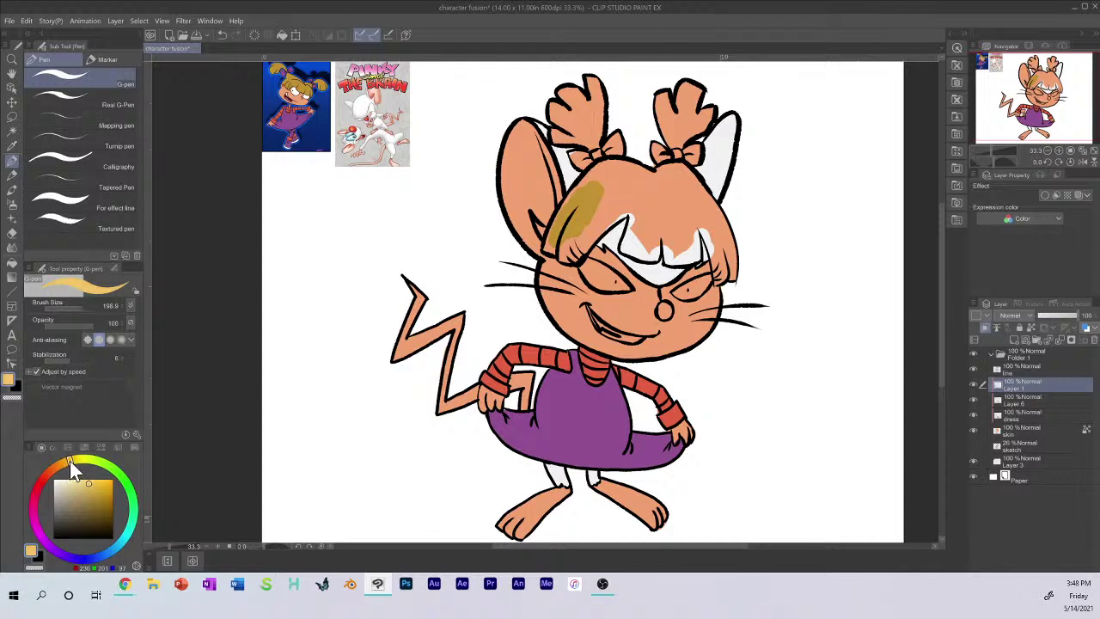
{"action": "mouse_move", "coordinate": [602, 200]}
{"action": "left_mouse_down"}
{"action": "mouse_move", "coordinate": [555, 233]}
{"action": "mouse_move", "coordinate": [560, 251]}
{"action": "mouse_move", "coordinate": [577, 253]}
{"action": "left_mouse_up"}
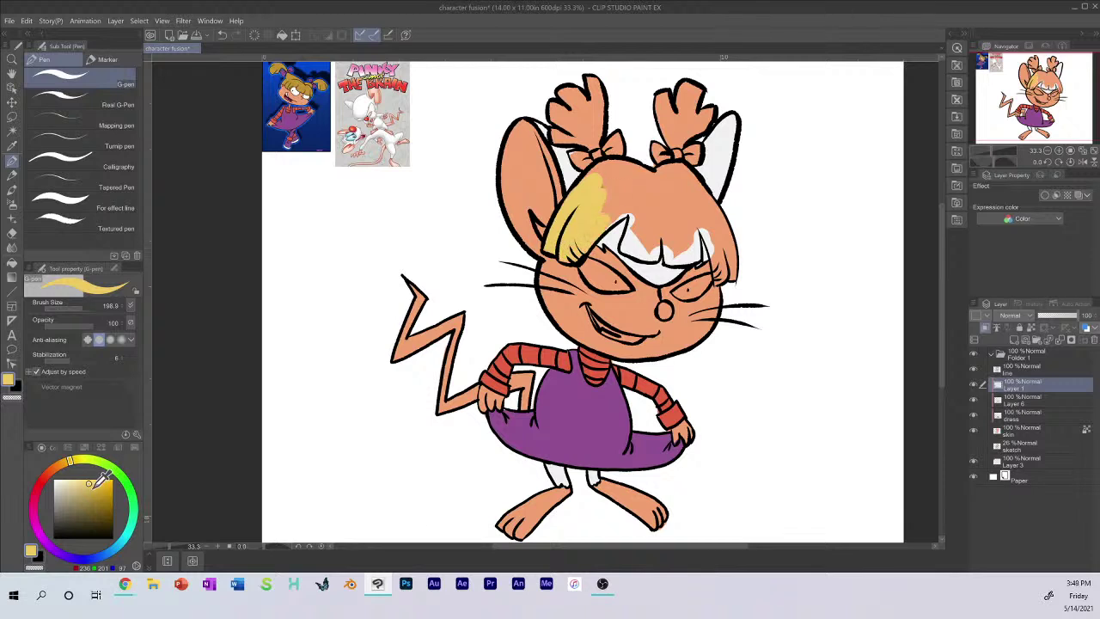
{"action": "left_click", "coordinate": [101, 479]}
{"action": "mouse_move", "coordinate": [600, 176]}
{"action": "left_mouse_down"}
{"action": "mouse_move", "coordinate": [557, 239]}
{"action": "mouse_move", "coordinate": [580, 258]}
{"action": "left_mouse_up"}
{"action": "mouse_move", "coordinate": [596, 222]}
{"action": "left_mouse_down"}
{"action": "mouse_move", "coordinate": [574, 241]}
{"action": "mouse_move", "coordinate": [615, 215]}
{"action": "mouse_move", "coordinate": [600, 195]}
{"action": "mouse_move", "coordinate": [605, 172]}
{"action": "mouse_move", "coordinate": [602, 188]}
{"action": "left_mouse_up"}
{"action": "key", "text": "ctrl+z"}
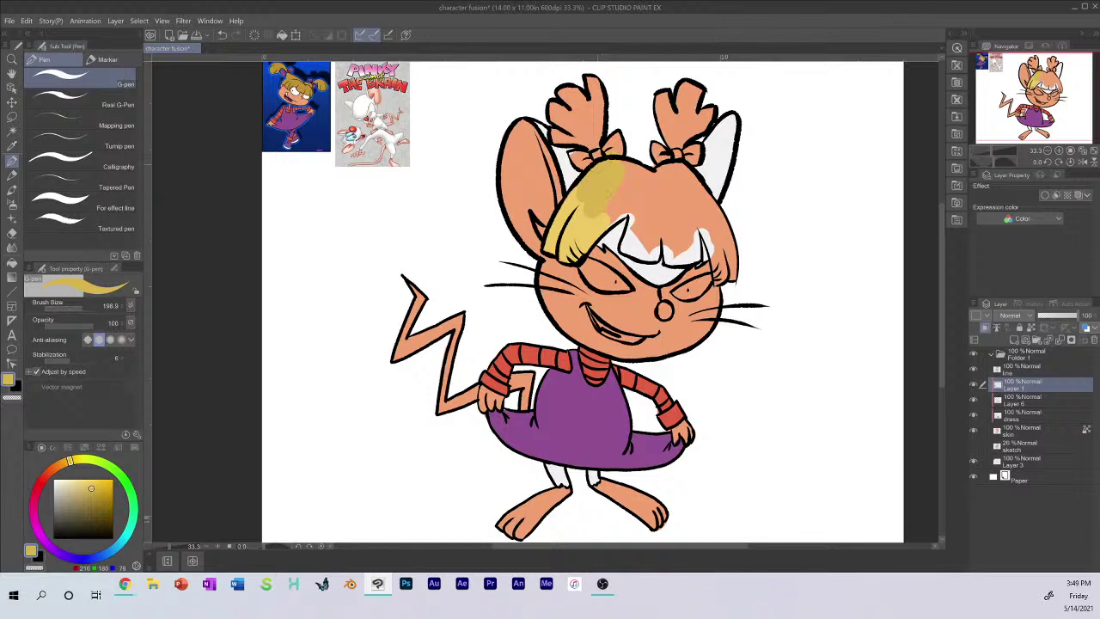
Step: Paint the crown, both side locks and the front bangs golden yellow on the layer above Layer 6
{"action": "mouse_move", "coordinate": [597, 165]}
{"action": "left_mouse_down"}
{"action": "mouse_move", "coordinate": [553, 236]}
{"action": "mouse_move", "coordinate": [587, 224]}
{"action": "mouse_move", "coordinate": [581, 242]}
{"action": "mouse_move", "coordinate": [596, 197]}
{"action": "mouse_move", "coordinate": [634, 178]}
{"action": "mouse_move", "coordinate": [680, 183]}
{"action": "mouse_move", "coordinate": [668, 171]}
{"action": "mouse_move", "coordinate": [707, 169]}
{"action": "left_mouse_up"}
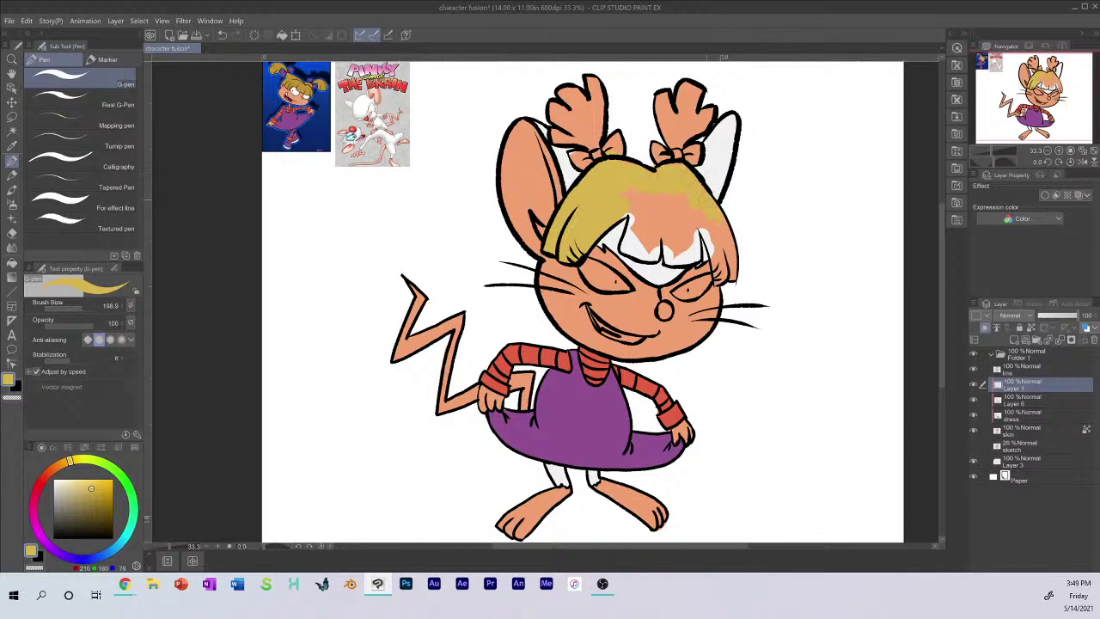
{"action": "mouse_move", "coordinate": [706, 257]}
{"action": "left_mouse_down"}
{"action": "mouse_move", "coordinate": [703, 230]}
{"action": "mouse_move", "coordinate": [713, 254]}
{"action": "left_mouse_up"}
{"action": "key", "text": "ctrl+z"}
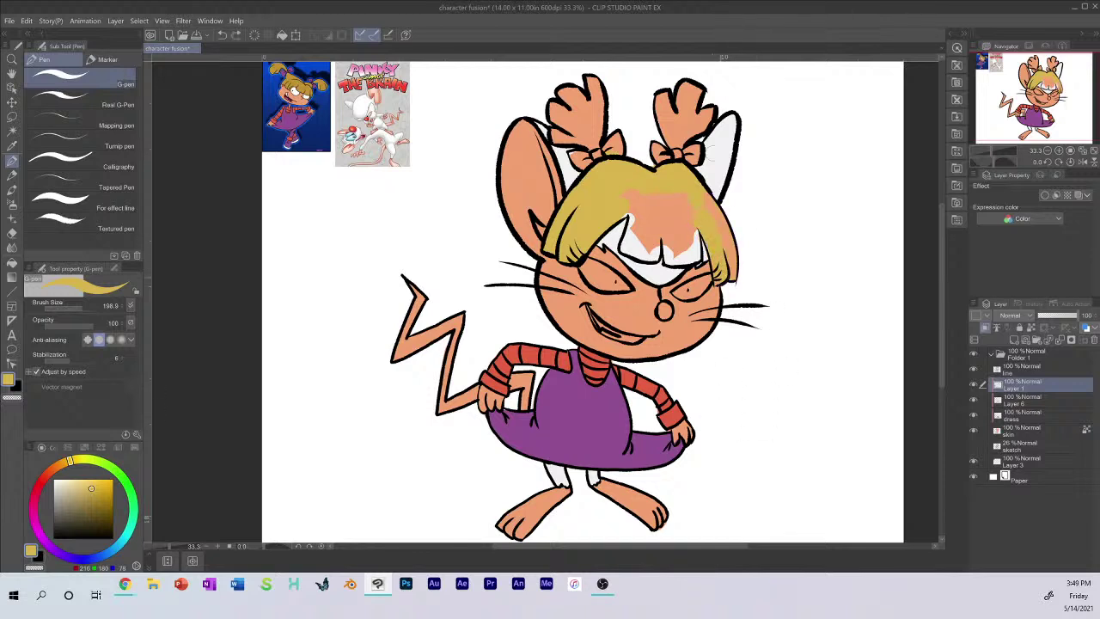
{"action": "mouse_move", "coordinate": [637, 222]}
{"action": "left_mouse_down"}
{"action": "mouse_move", "coordinate": [633, 203]}
{"action": "mouse_move", "coordinate": [636, 251]}
{"action": "mouse_move", "coordinate": [687, 258]}
{"action": "mouse_move", "coordinate": [692, 222]}
{"action": "left_mouse_up"}
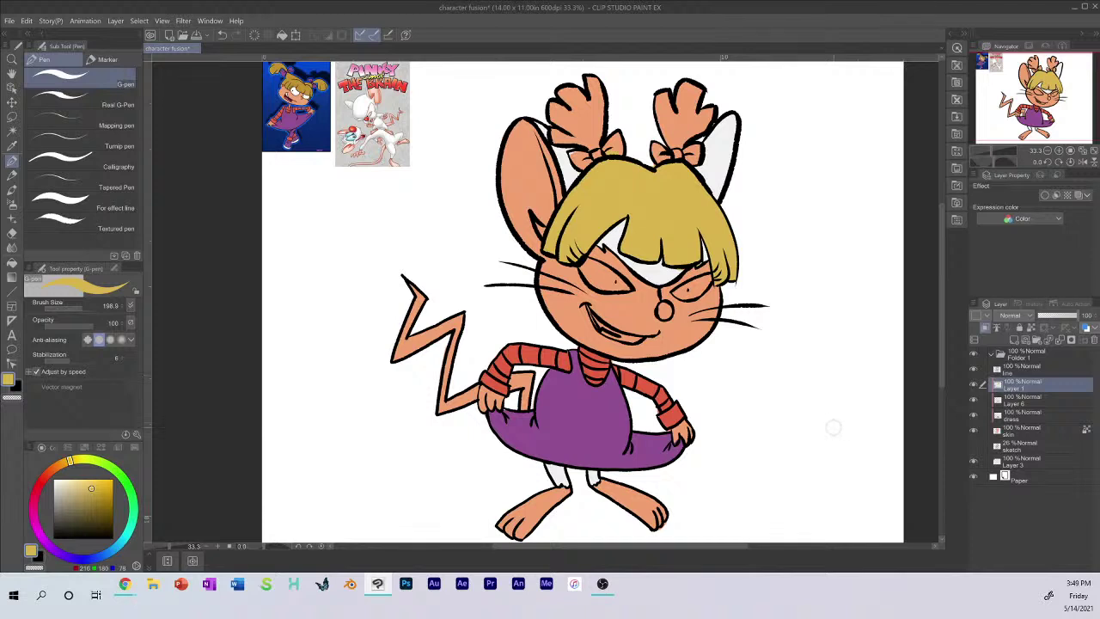
Step: Paint both hand-shaped pigtails in the same golden yellow
{"action": "mouse_move", "coordinate": [583, 131]}
{"action": "left_mouse_down"}
{"action": "mouse_move", "coordinate": [554, 137]}
{"action": "mouse_move", "coordinate": [600, 137]}
{"action": "left_mouse_up"}
{"action": "left_click_drag", "start_coordinate": [600, 96], "coordinate": [583, 117]}
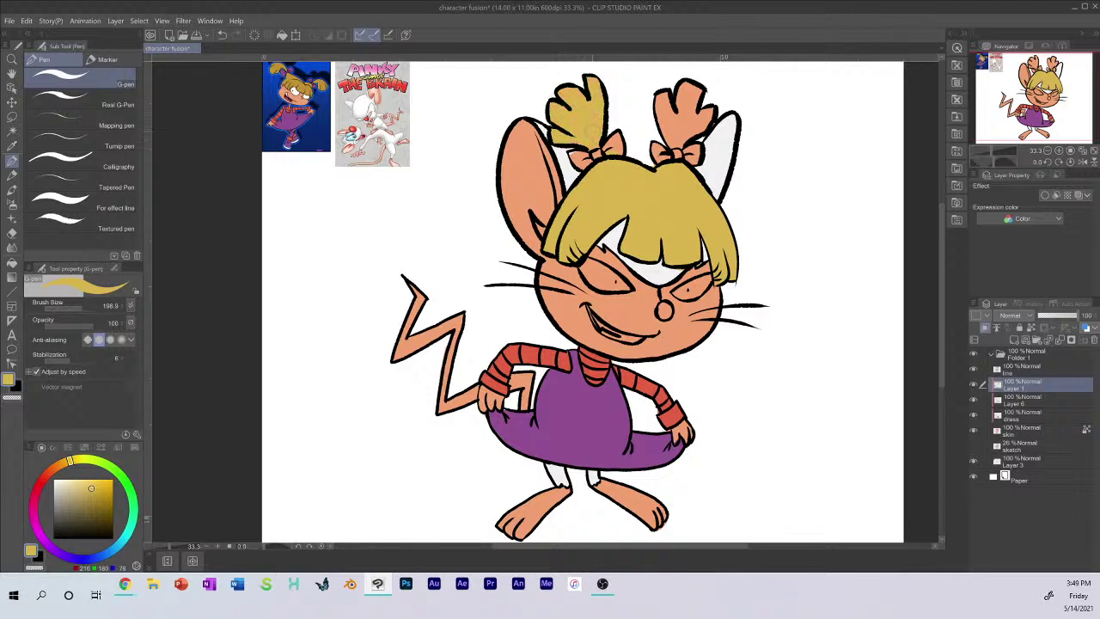
{"action": "left_click_drag", "start_coordinate": [660, 96], "coordinate": [666, 127]}
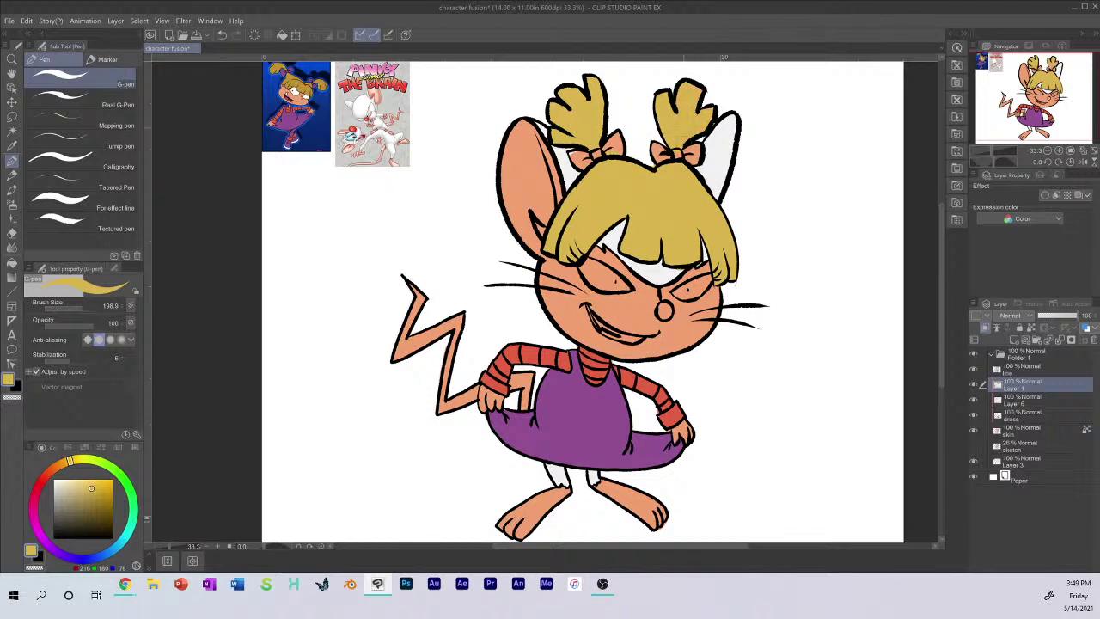
Step: Hide and show Layer 6 and the dress layer to check their contents, leaving the dress layer active
{"action": "left_click", "coordinate": [1028, 399]}
{"action": "left_click", "coordinate": [973, 399]}
{"action": "left_click", "coordinate": [974, 398]}
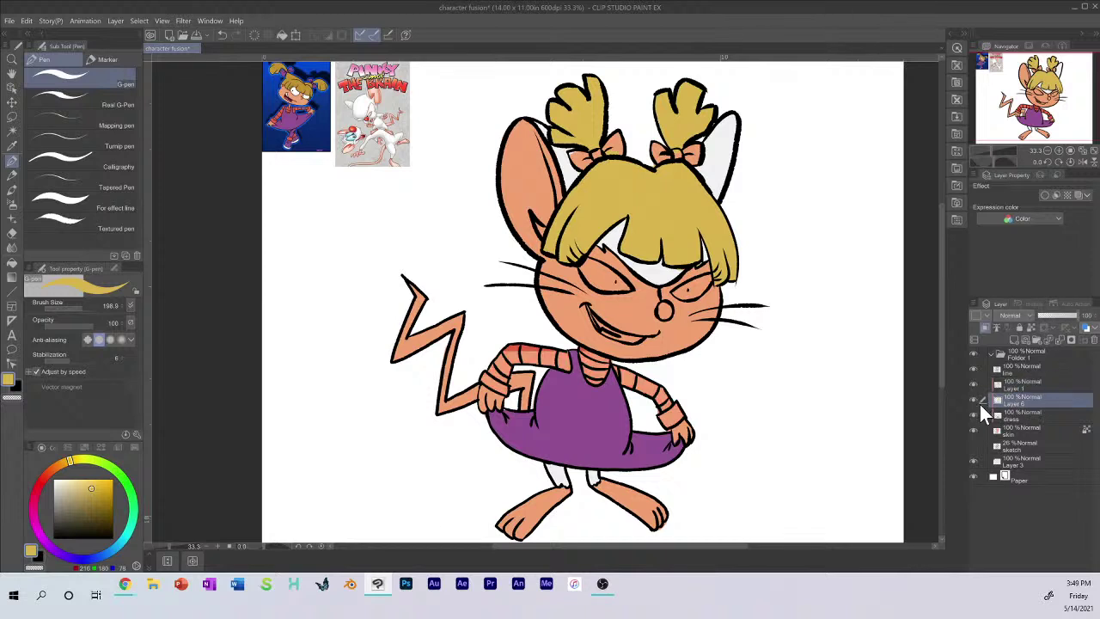
{"action": "left_click", "coordinate": [1006, 415]}
{"action": "left_click", "coordinate": [973, 414]}
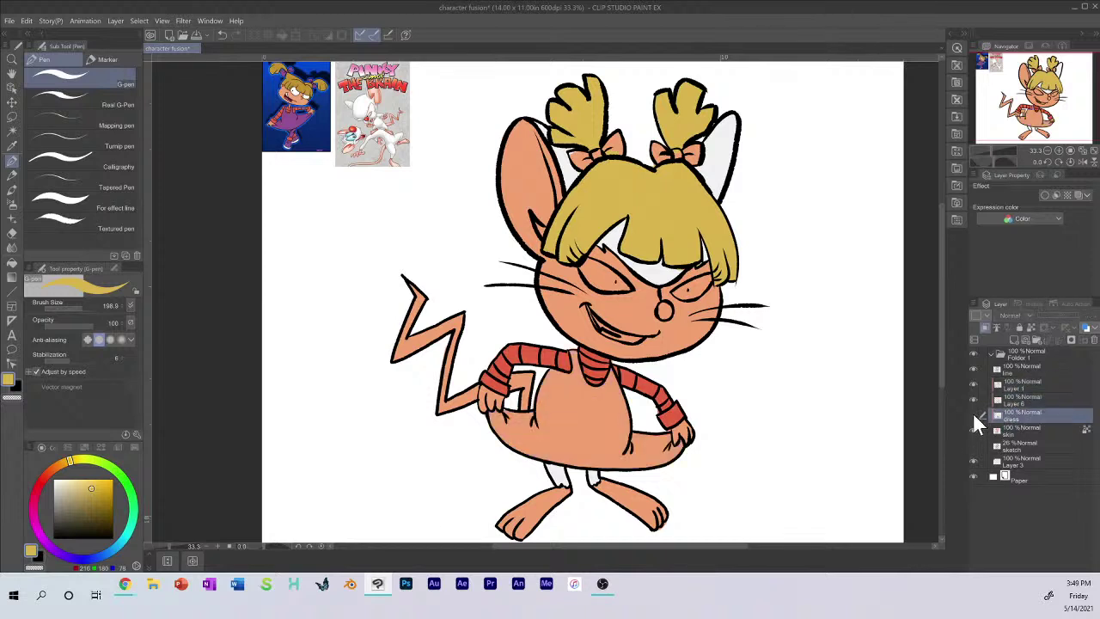
{"action": "left_click", "coordinate": [973, 414]}
Step: Sample the dress purple, paint both hair bows with it on the dress layer, and move that layer directly below the line layer
{"action": "left_click", "coordinate": [599, 400], "text": "alt"}
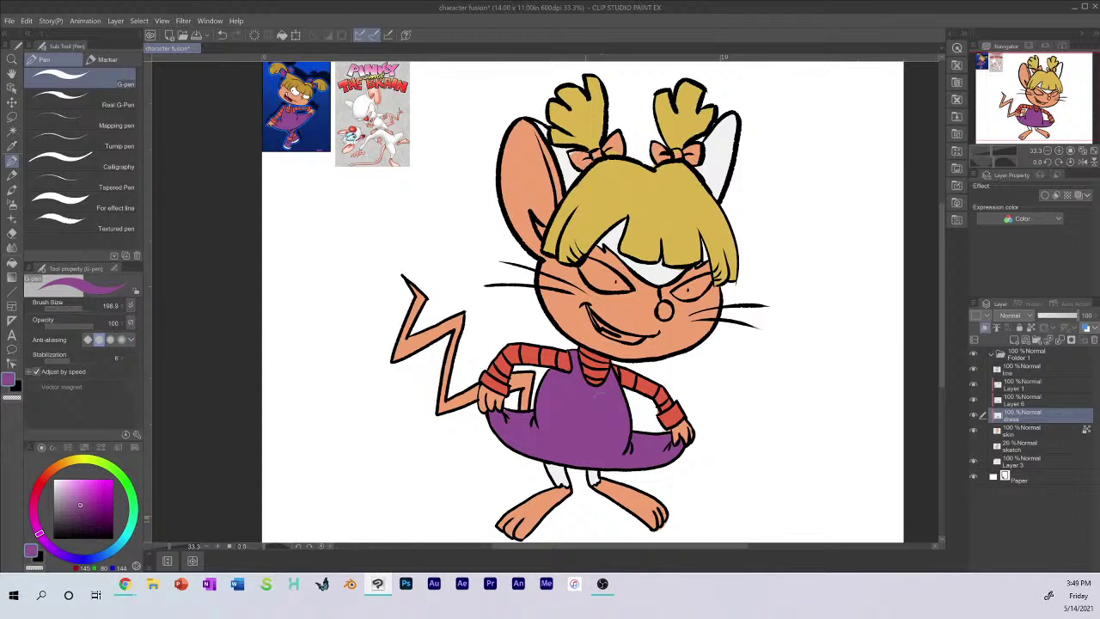
{"action": "mouse_move", "coordinate": [577, 158]}
{"action": "left_mouse_down"}
{"action": "mouse_move", "coordinate": [585, 168]}
{"action": "mouse_move", "coordinate": [616, 139]}
{"action": "mouse_move", "coordinate": [622, 148]}
{"action": "left_mouse_up"}
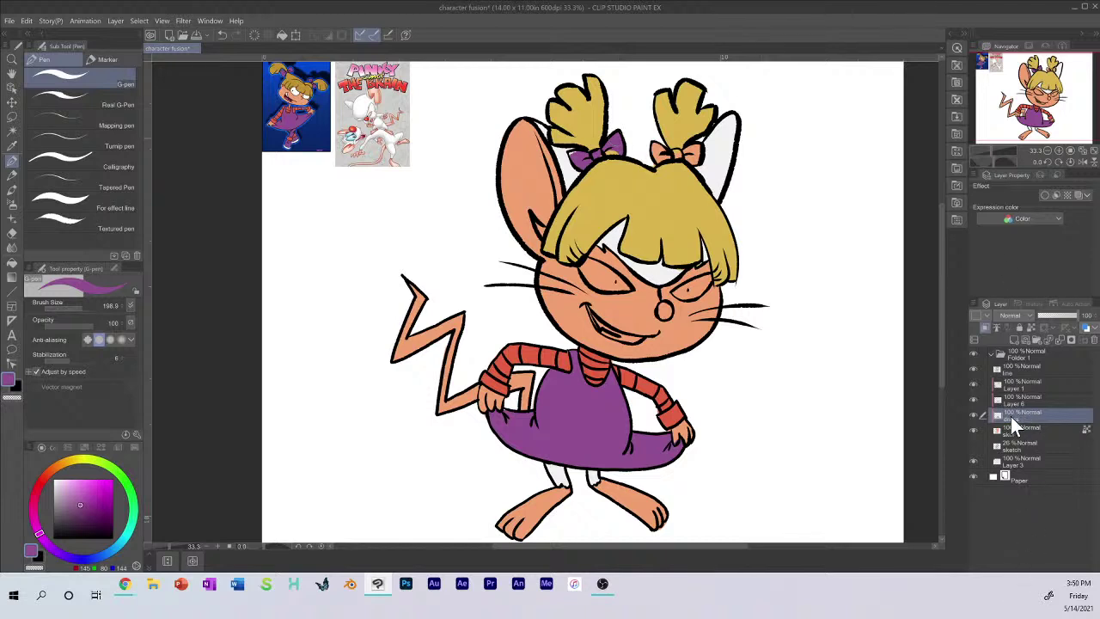
{"action": "left_click_drag", "start_coordinate": [1011, 416], "coordinate": [1018, 380]}
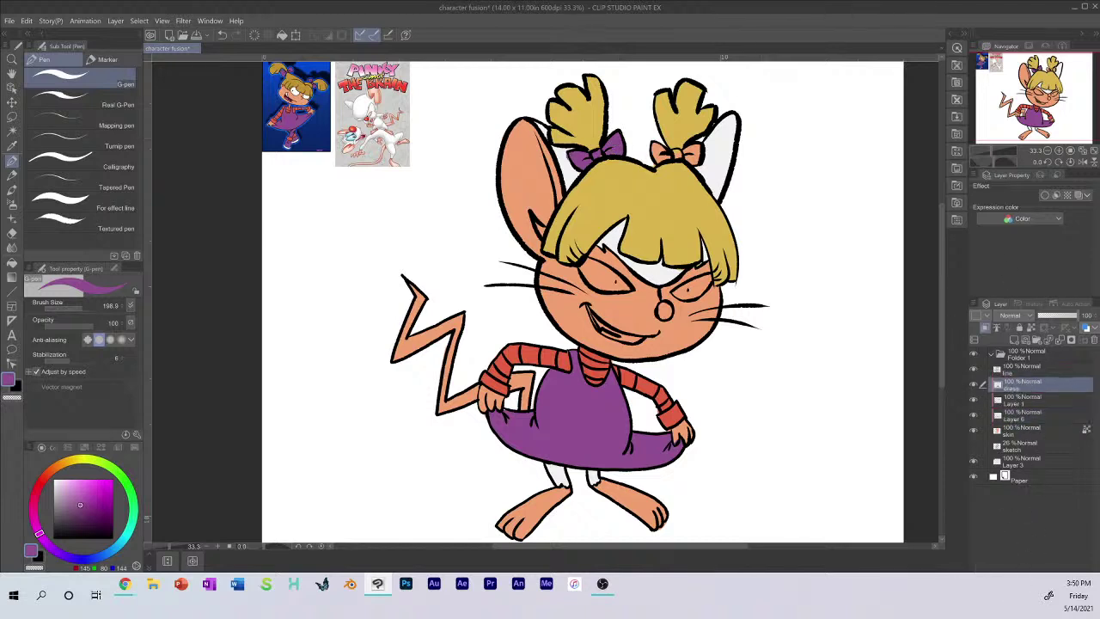
{"action": "mouse_move", "coordinate": [653, 146]}
{"action": "left_mouse_down"}
{"action": "mouse_move", "coordinate": [669, 152]}
{"action": "mouse_move", "coordinate": [658, 162]}
{"action": "mouse_move", "coordinate": [700, 151]}
{"action": "mouse_move", "coordinate": [689, 159]}
{"action": "left_mouse_up"}
Step: Add a Hue/Saturation/Luminosity correction layer above the dress layer with saturation set to -100
{"action": "left_click", "coordinate": [115, 21]}
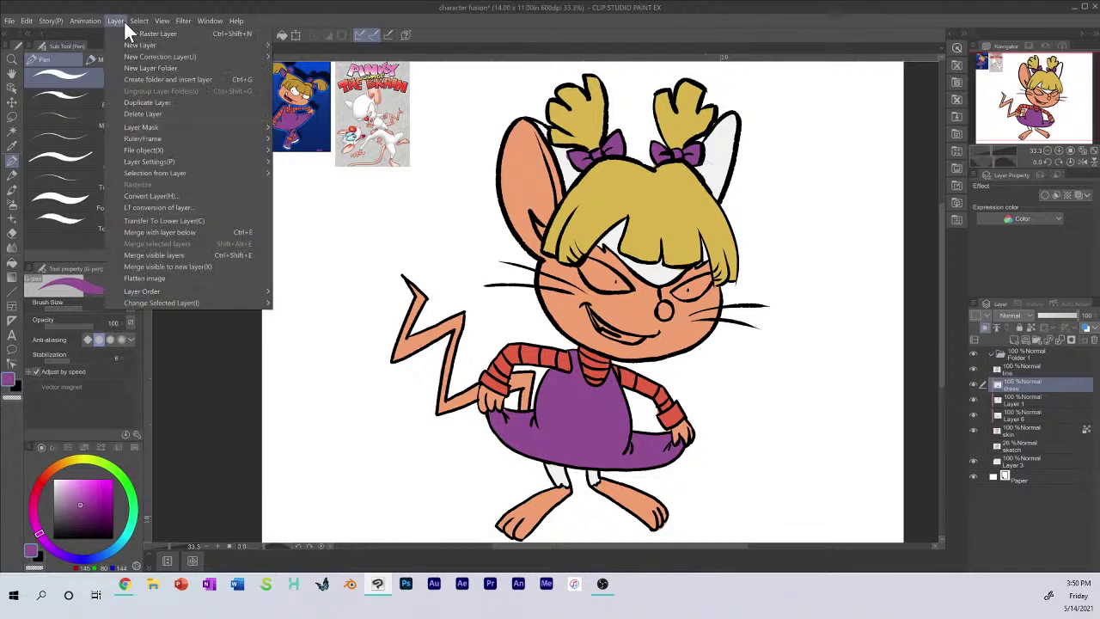
{"action": "mouse_move", "coordinate": [241, 59]}
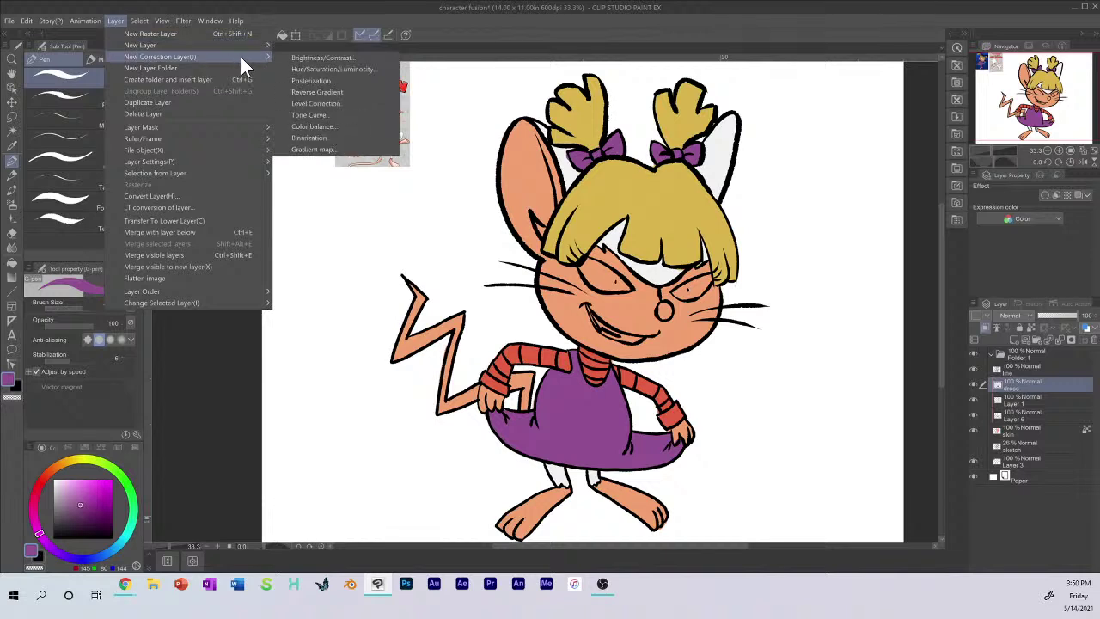
{"action": "left_click", "coordinate": [328, 69]}
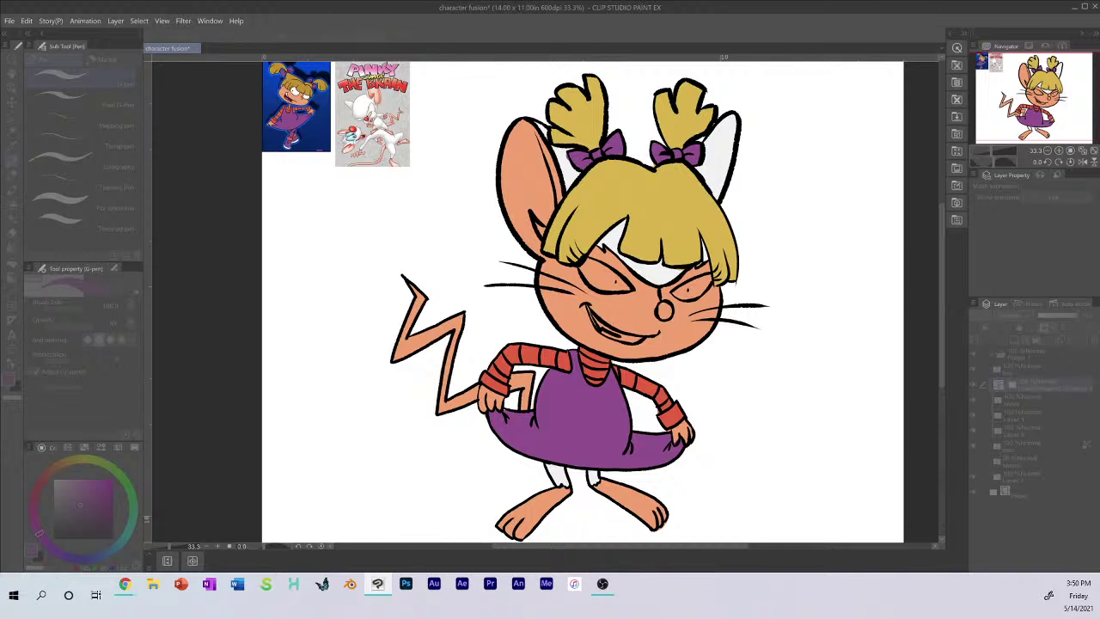
{"action": "left_click_drag", "start_coordinate": [564, 287], "coordinate": [375, 201]}
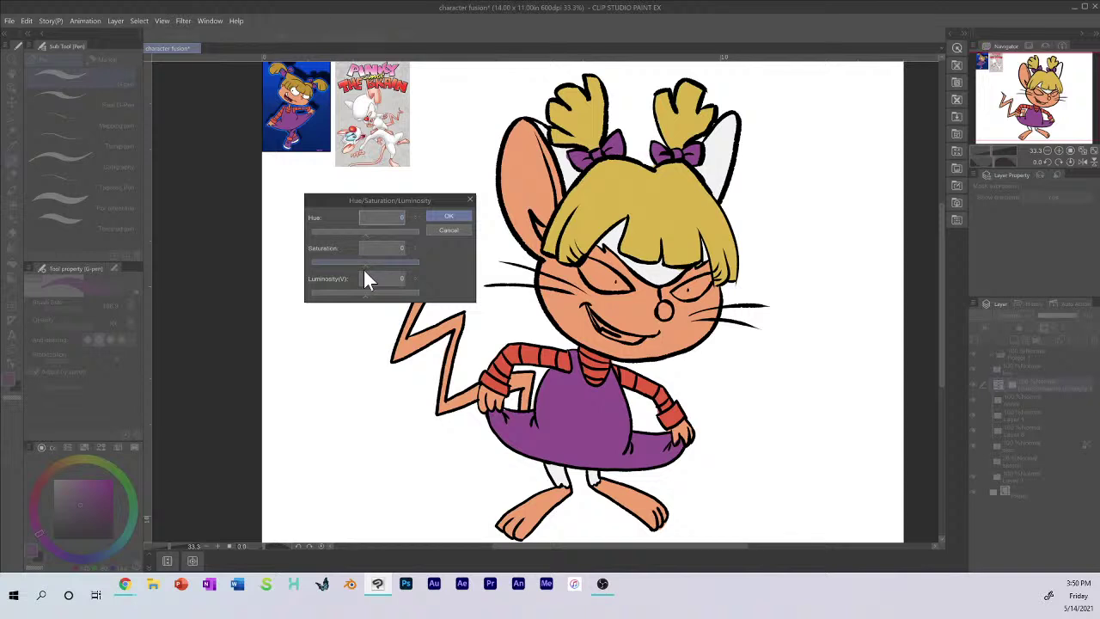
{"action": "left_click_drag", "start_coordinate": [363, 266], "coordinate": [225, 249]}
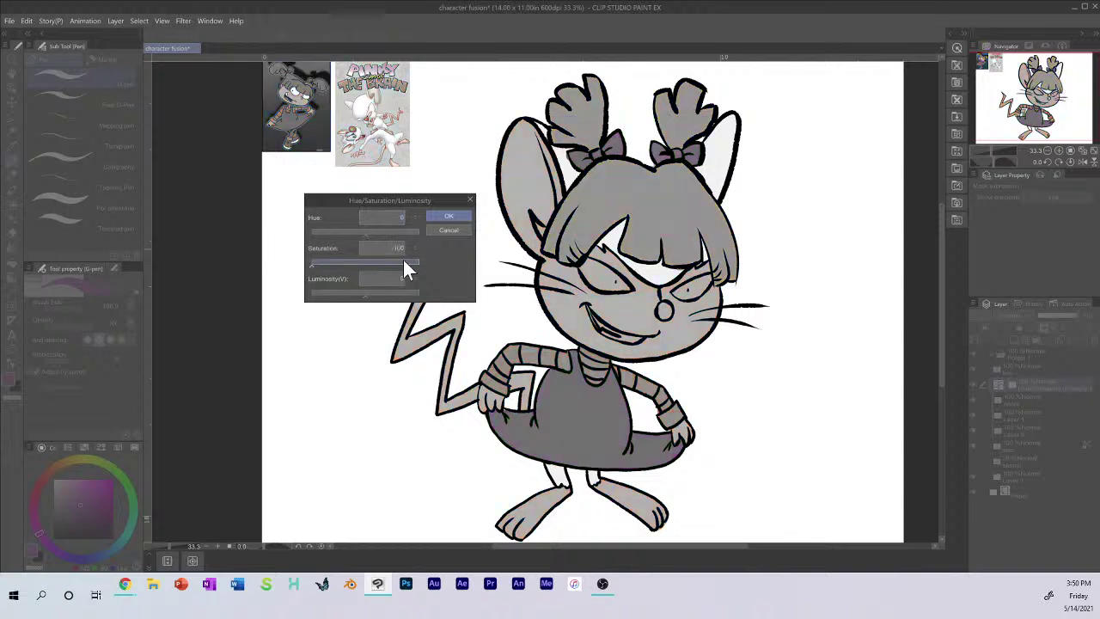
{"action": "left_click", "coordinate": [449, 216]}
Step: Check the drawing's grey values by toggling the correction layer and Layer 1, and leave the correction layer hidden
{"action": "mouse_move", "coordinate": [1032, 390]}
{"action": "left_mouse_down"}
{"action": "mouse_move", "coordinate": [1030, 404]}
{"action": "mouse_move", "coordinate": [1033, 374]}
{"action": "left_mouse_up"}
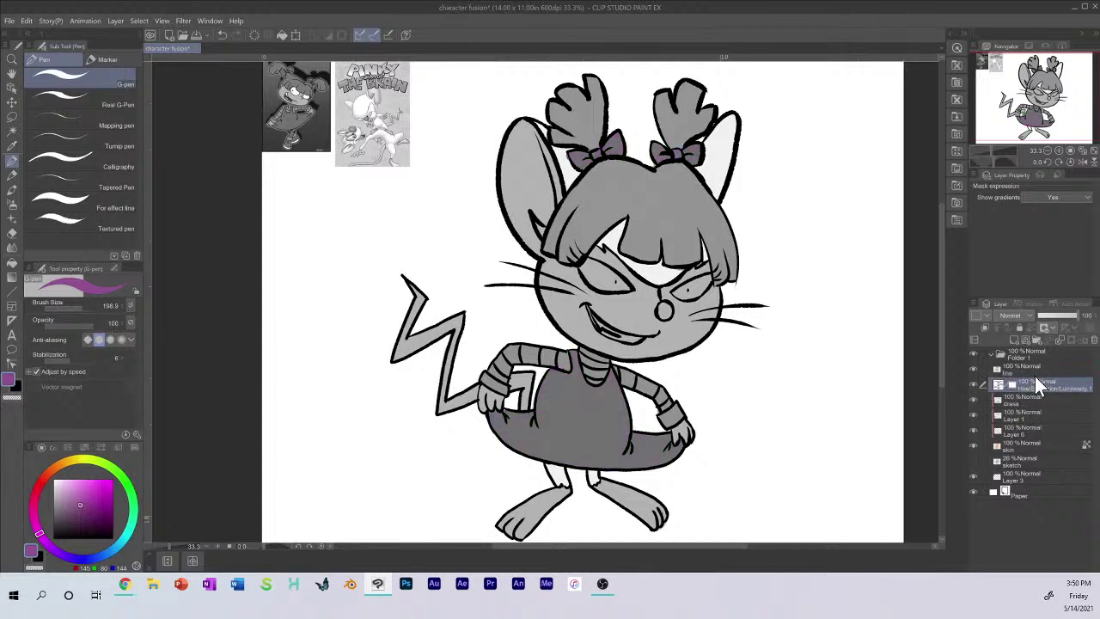
{"action": "left_click", "coordinate": [974, 382]}
{"action": "left_click", "coordinate": [974, 383]}
{"action": "left_click", "coordinate": [1021, 400]}
{"action": "left_click", "coordinate": [1017, 417]}
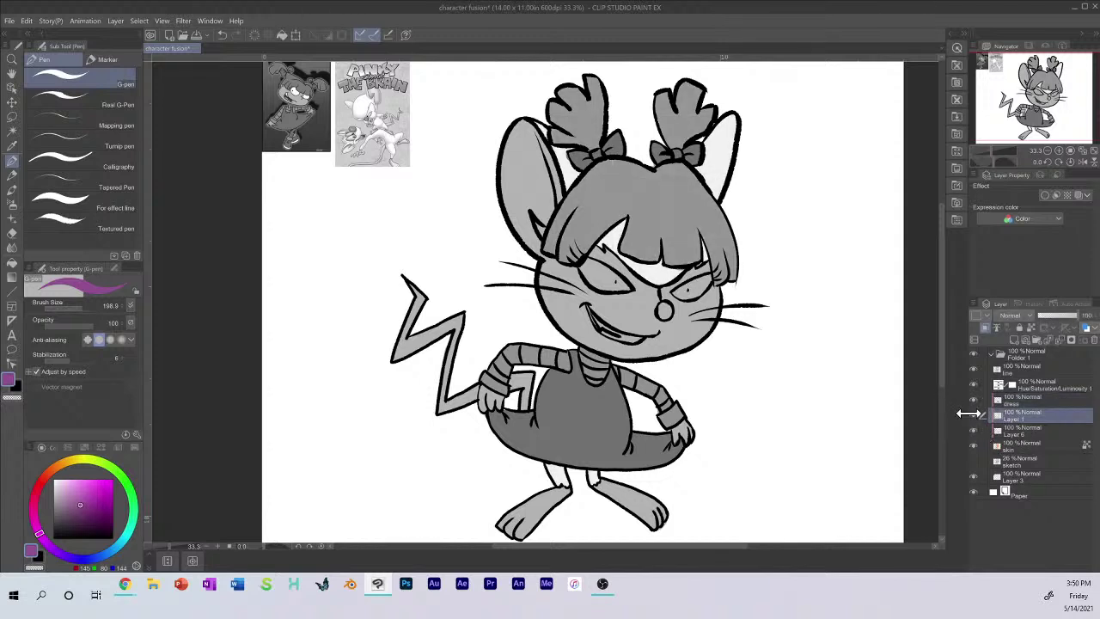
{"action": "left_click", "coordinate": [976, 416]}
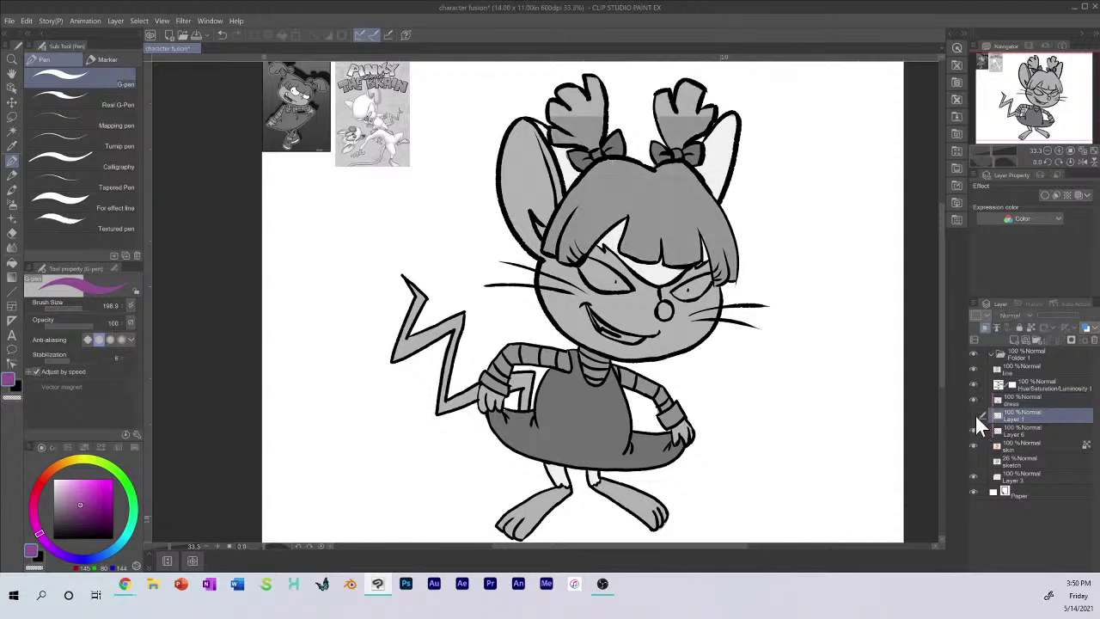
{"action": "left_click", "coordinate": [975, 414]}
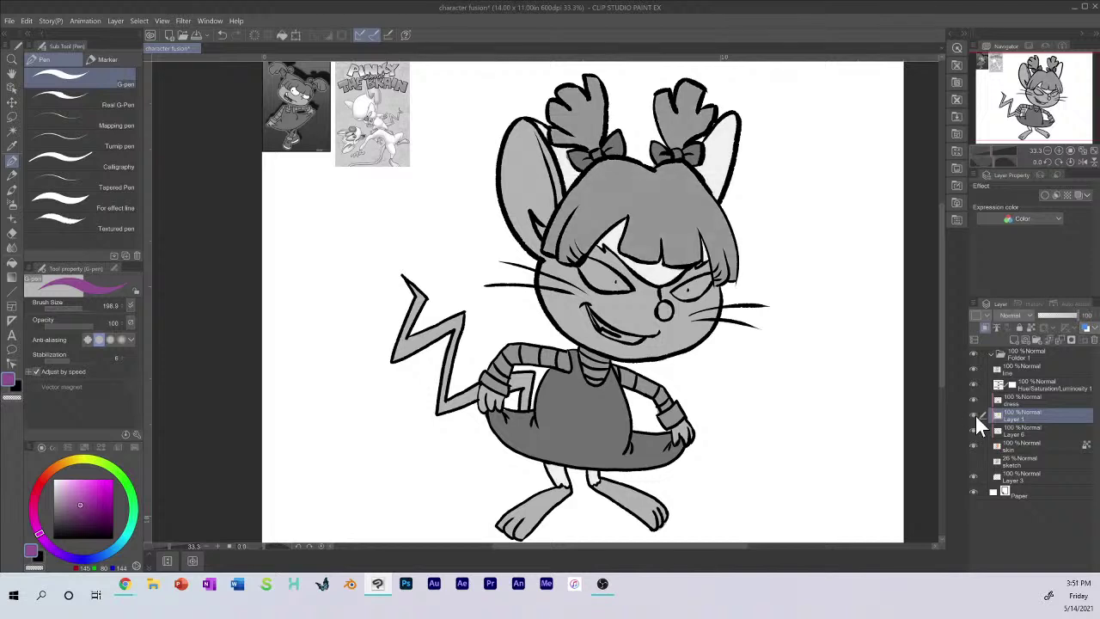
{"action": "left_click", "coordinate": [976, 384]}
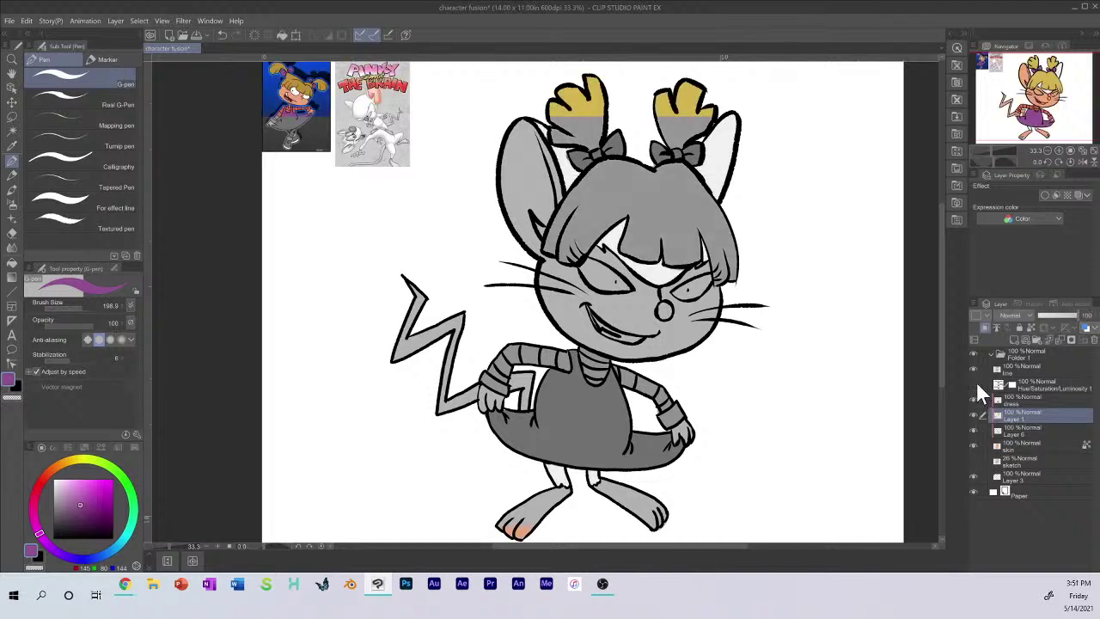
Step: Hide and show Layer 1, the dress layer and Layer 6 to check which coloured areas each one holds
{"action": "left_click", "coordinate": [972, 415]}
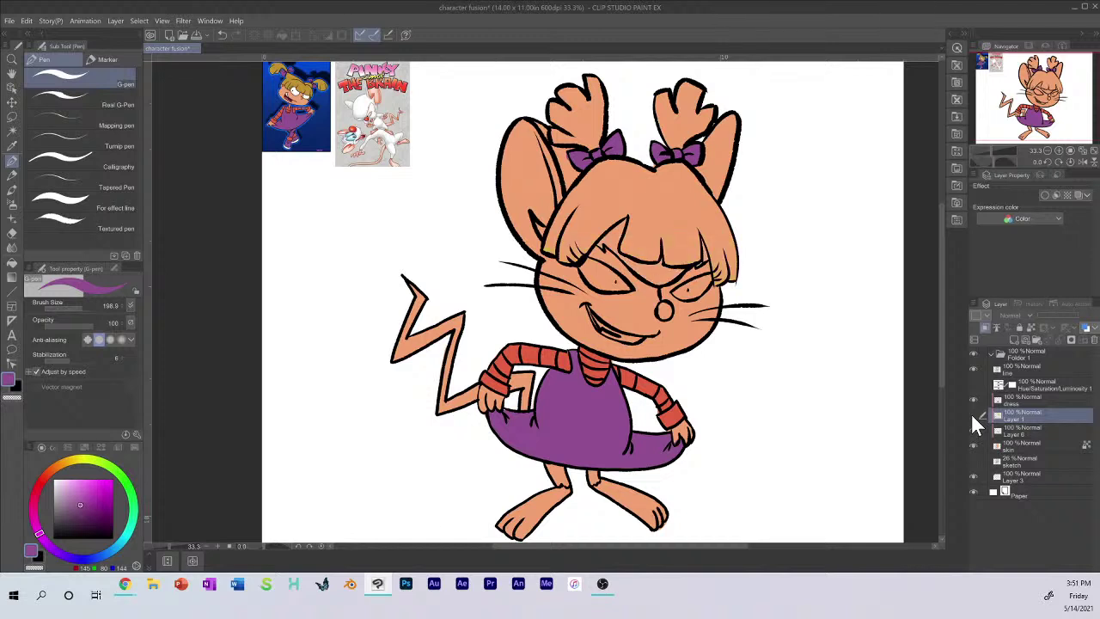
{"action": "left_click", "coordinate": [972, 414]}
{"action": "left_click", "coordinate": [972, 399]}
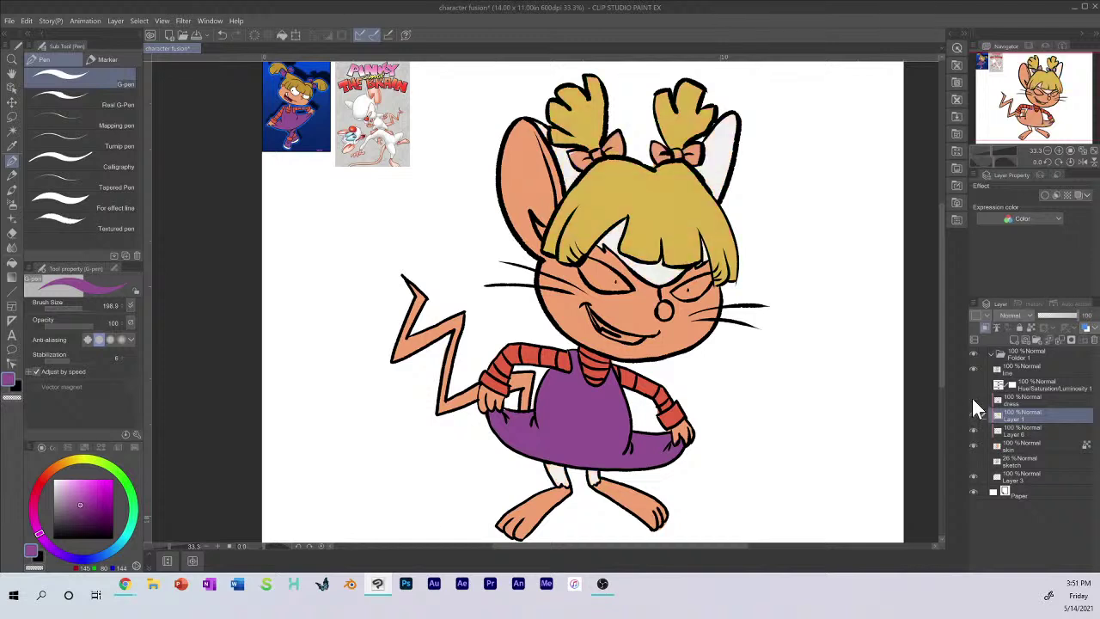
{"action": "left_click", "coordinate": [972, 399]}
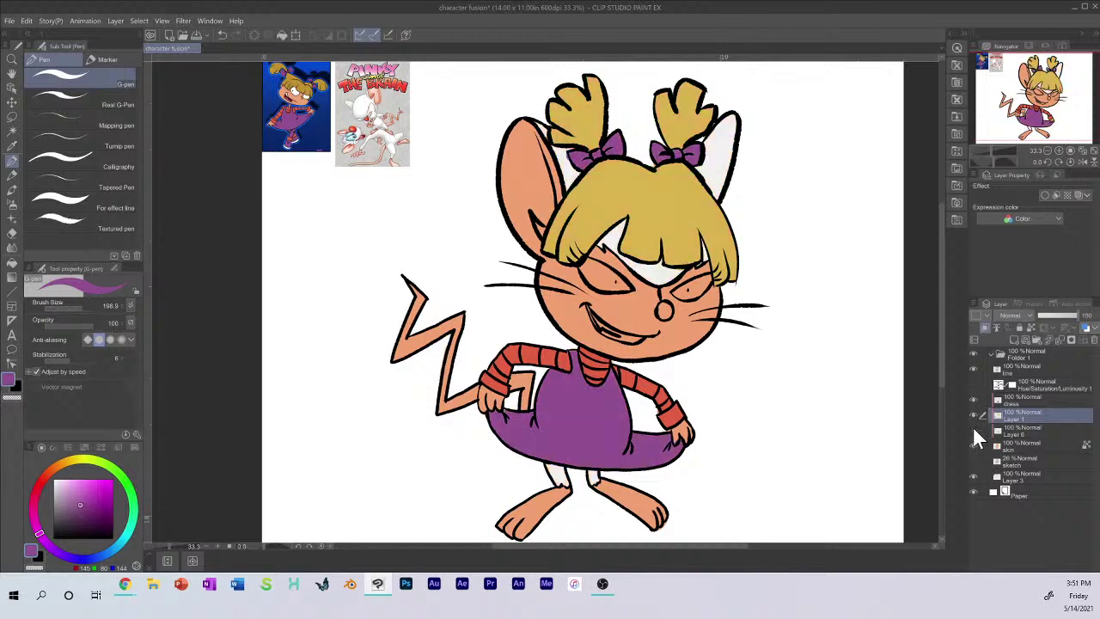
{"action": "left_click", "coordinate": [970, 423]}
{"action": "left_click", "coordinate": [974, 427]}
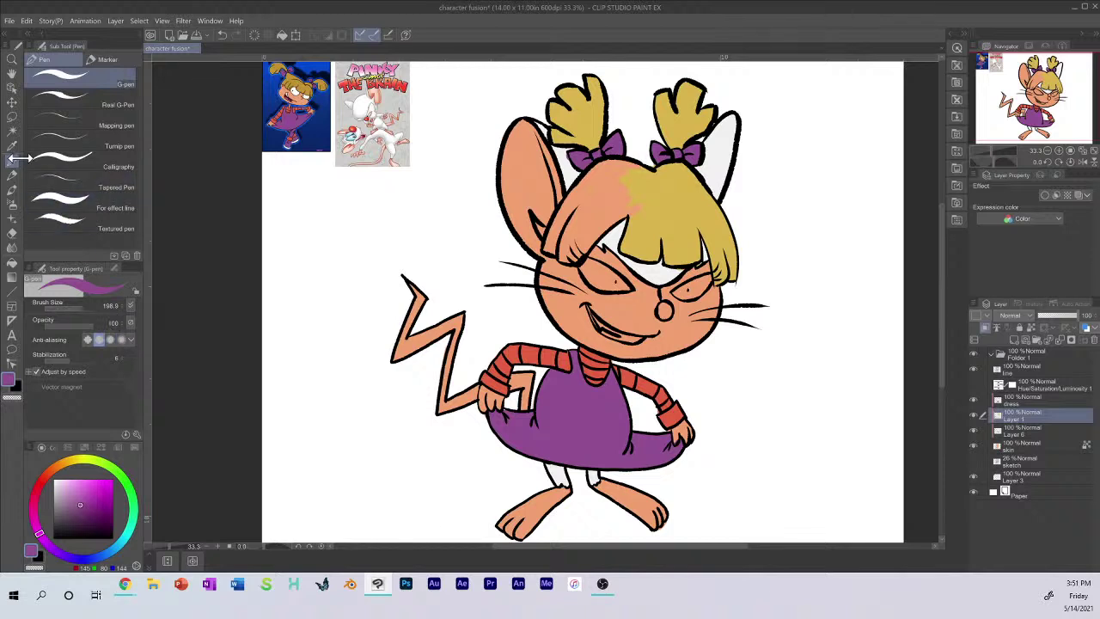
Step: Erase the yellow from the bangs and both pigtails on Layer 1 with the Kneaded eraser
{"action": "left_click", "coordinate": [13, 190]}
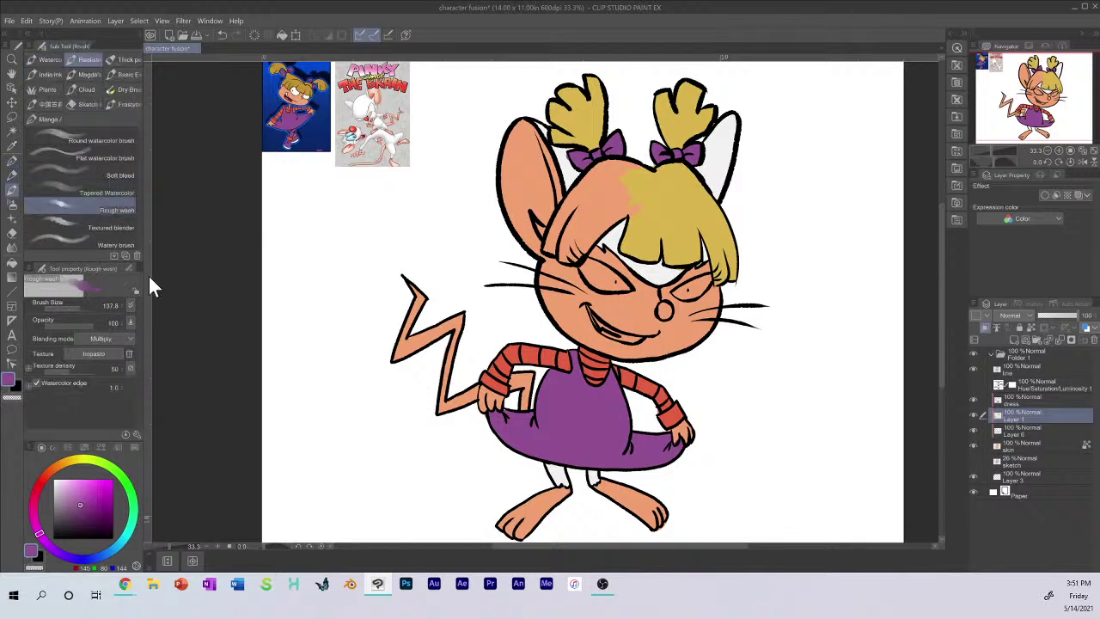
{"action": "left_click", "coordinate": [15, 161]}
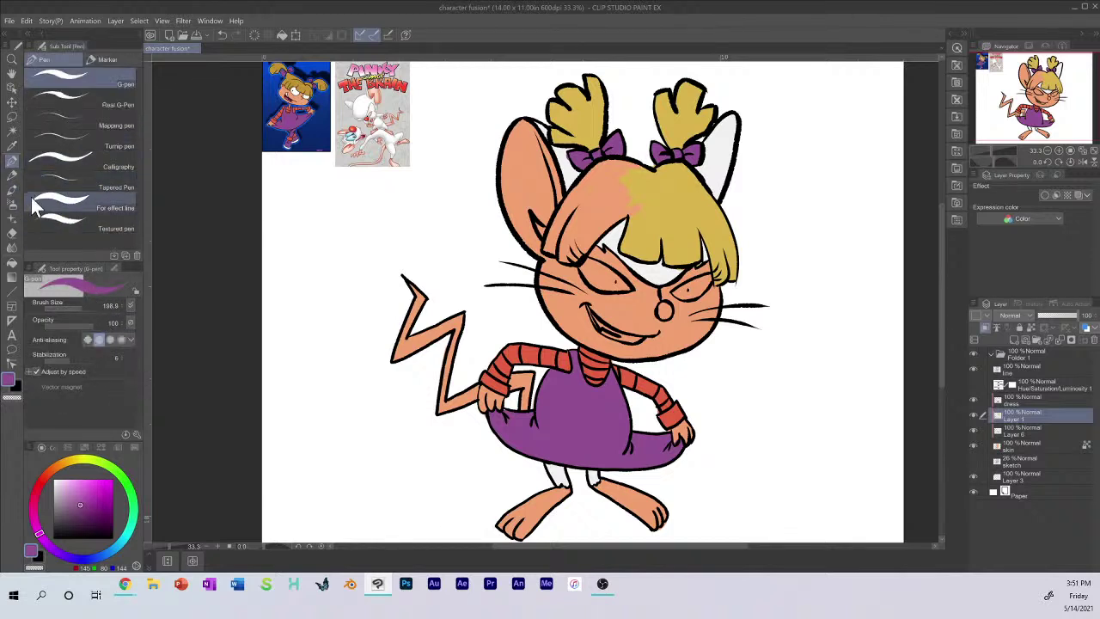
{"action": "left_click", "coordinate": [12, 233]}
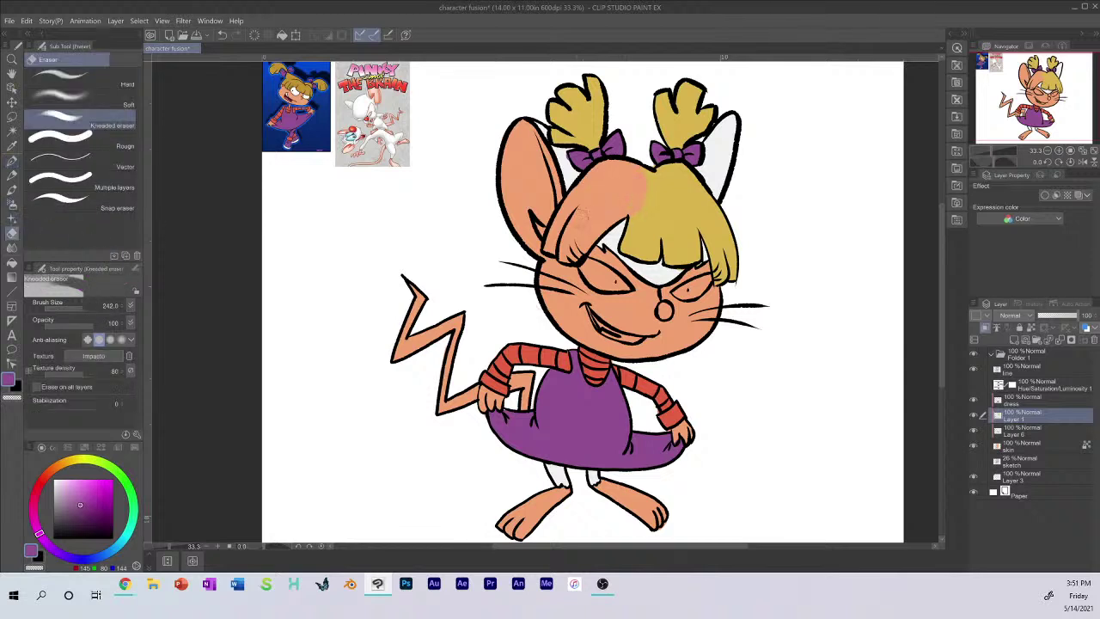
{"action": "mouse_move", "coordinate": [636, 182]}
{"action": "left_mouse_down"}
{"action": "mouse_move", "coordinate": [678, 175]}
{"action": "mouse_move", "coordinate": [692, 189]}
{"action": "mouse_move", "coordinate": [683, 180]}
{"action": "mouse_move", "coordinate": [722, 180]}
{"action": "mouse_move", "coordinate": [697, 196]}
{"action": "mouse_move", "coordinate": [739, 266]}
{"action": "mouse_move", "coordinate": [717, 228]}
{"action": "mouse_move", "coordinate": [640, 210]}
{"action": "mouse_move", "coordinate": [632, 244]}
{"action": "mouse_move", "coordinate": [675, 192]}
{"action": "mouse_move", "coordinate": [644, 249]}
{"action": "mouse_move", "coordinate": [673, 230]}
{"action": "mouse_move", "coordinate": [675, 255]}
{"action": "mouse_move", "coordinate": [688, 252]}
{"action": "mouse_move", "coordinate": [681, 209]}
{"action": "left_mouse_up"}
{"action": "mouse_move", "coordinate": [559, 110]}
{"action": "left_mouse_down"}
{"action": "mouse_move", "coordinate": [578, 124]}
{"action": "mouse_move", "coordinate": [577, 96]}
{"action": "mouse_move", "coordinate": [589, 87]}
{"action": "mouse_move", "coordinate": [593, 133]}
{"action": "mouse_move", "coordinate": [578, 140]}
{"action": "left_mouse_up"}
{"action": "mouse_move", "coordinate": [667, 120]}
{"action": "left_mouse_down"}
{"action": "mouse_move", "coordinate": [671, 129]}
{"action": "mouse_move", "coordinate": [664, 104]}
{"action": "mouse_move", "coordinate": [702, 126]}
{"action": "mouse_move", "coordinate": [706, 109]}
{"action": "mouse_move", "coordinate": [681, 140]}
{"action": "mouse_move", "coordinate": [696, 88]}
{"action": "left_mouse_up"}
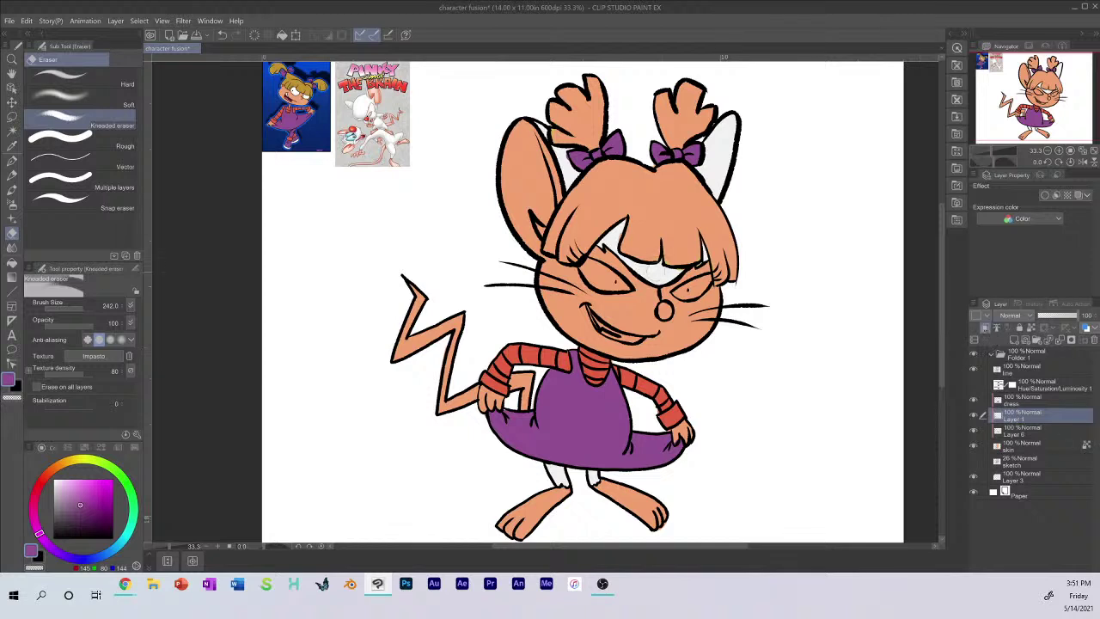
Step: Sample the off-white between the bangs and eyes and paint the strip along the large ear's inner edge on Layer 1 with the G-pen
{"action": "left_click", "coordinate": [659, 269], "text": "alt"}
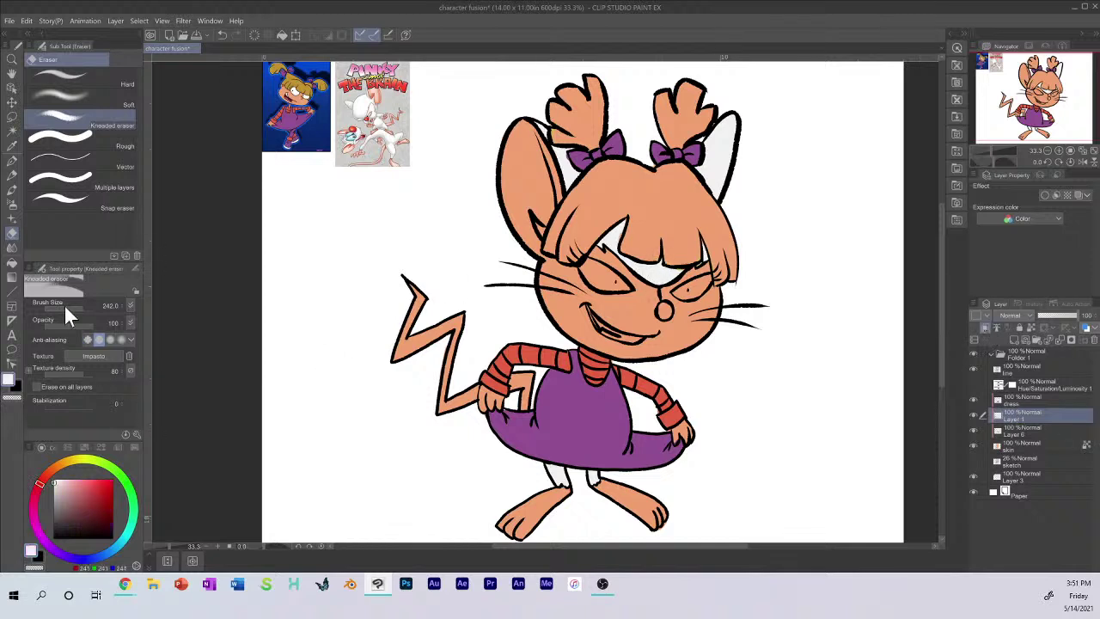
{"action": "left_click", "coordinate": [12, 175]}
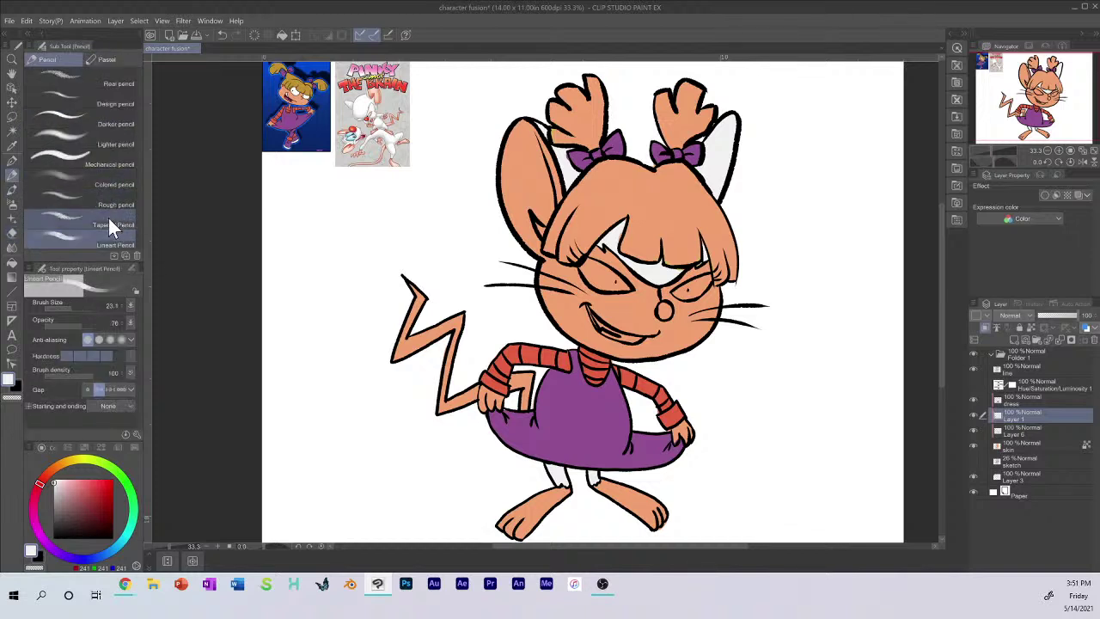
{"action": "left_click", "coordinate": [12, 161]}
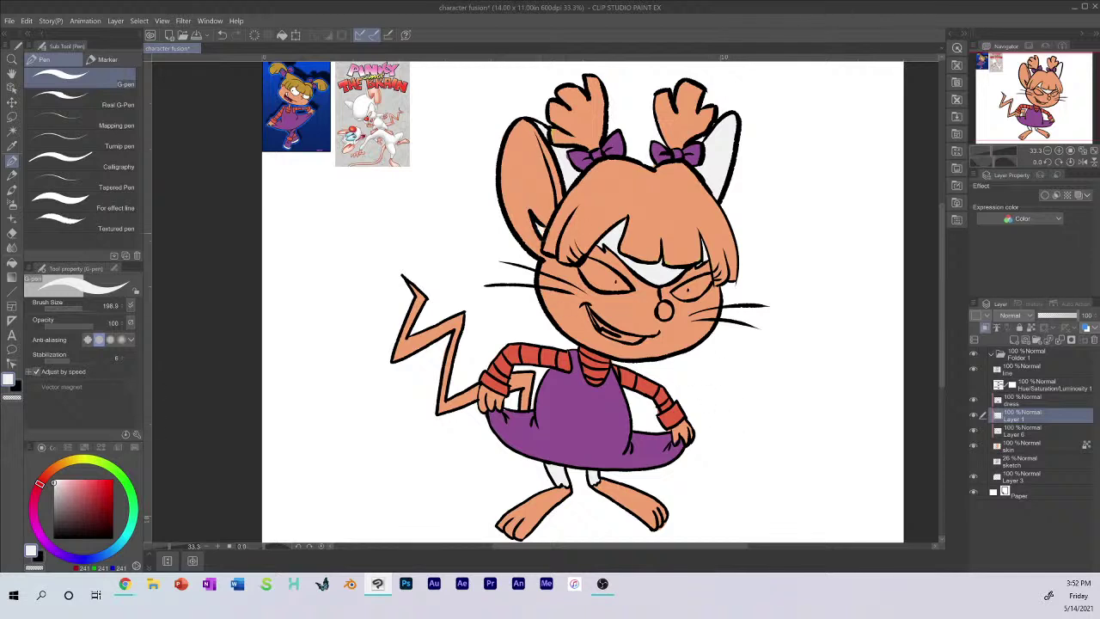
{"action": "left_click_drag", "start_coordinate": [541, 133], "coordinate": [564, 202]}
Step: Add a new layer directly below the dress layer and sample the hair gold from the Rugrats reference picture
{"action": "left_click", "coordinate": [1029, 401]}
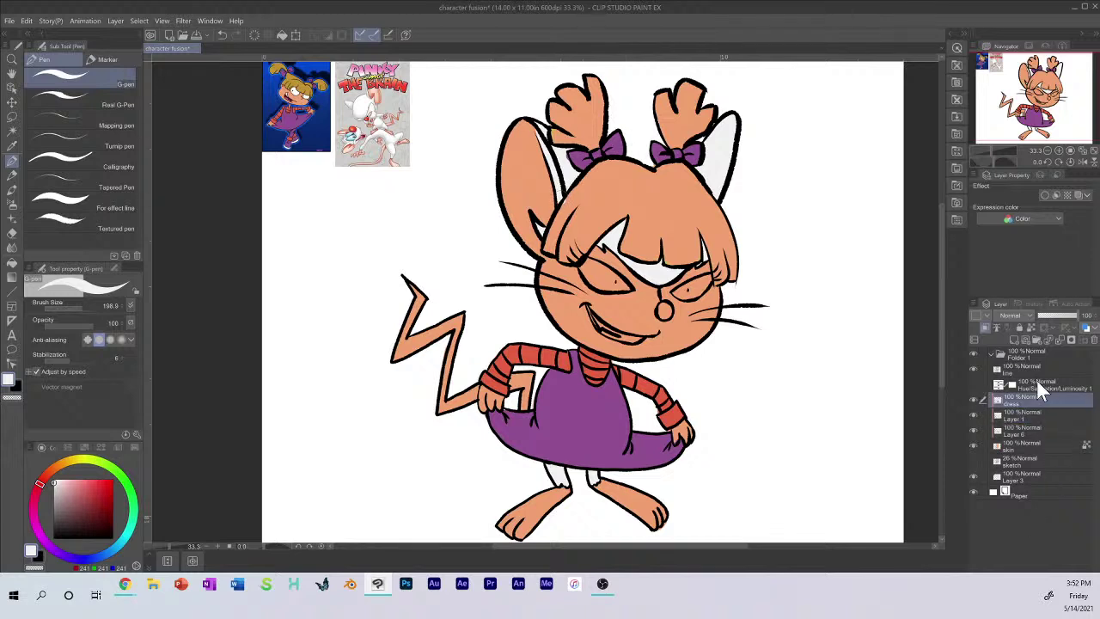
{"action": "left_click", "coordinate": [1029, 337]}
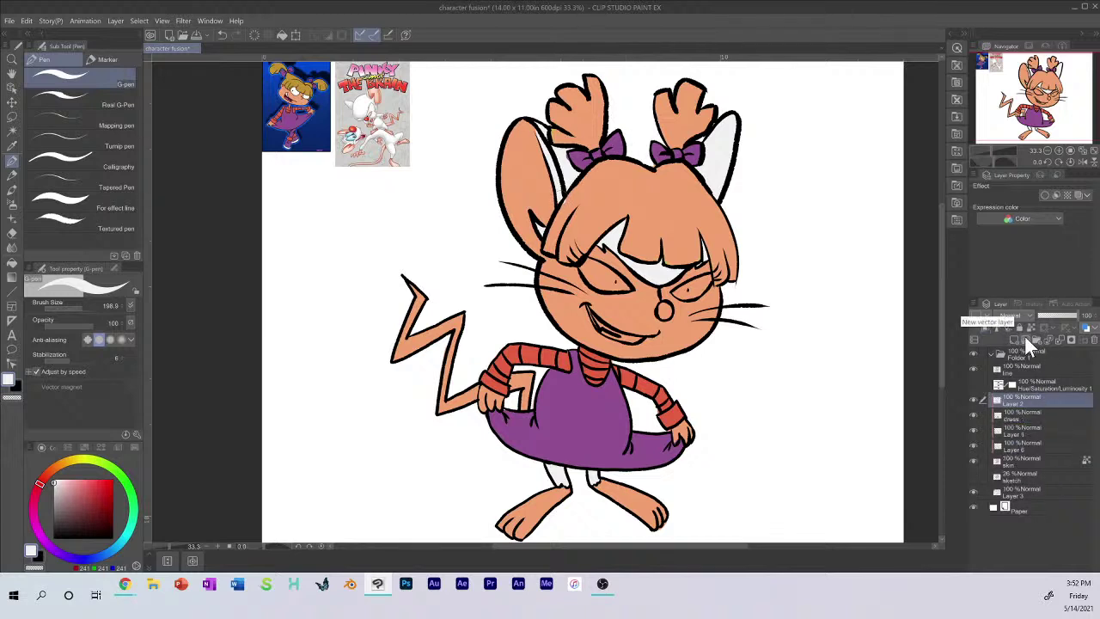
{"action": "left_click_drag", "start_coordinate": [1025, 400], "coordinate": [1020, 420]}
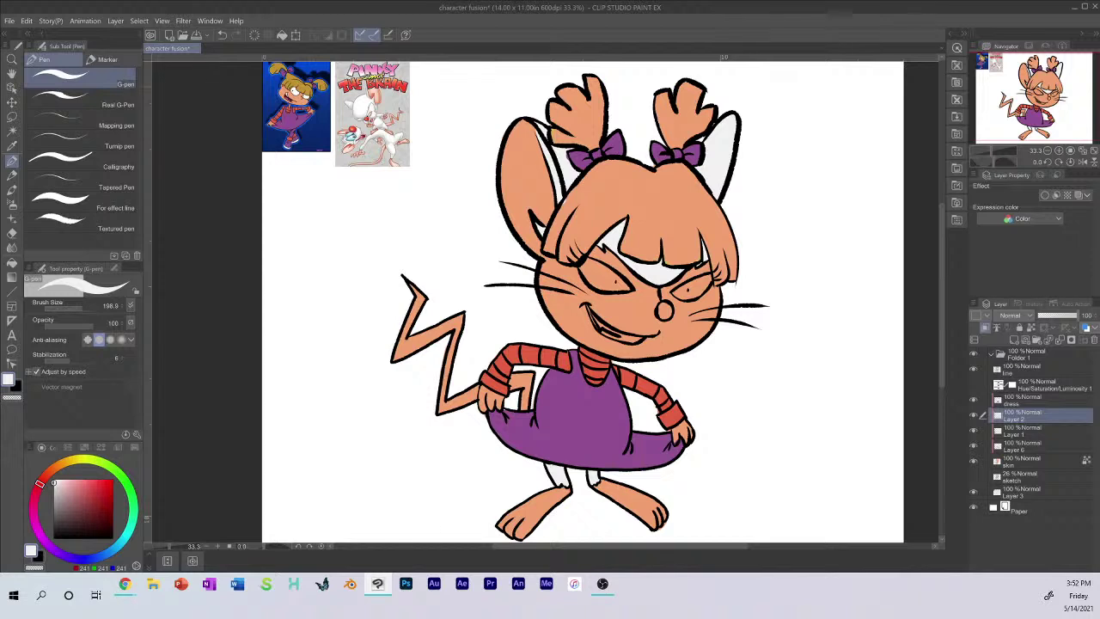
{"action": "left_click", "coordinate": [307, 79], "text": "alt"}
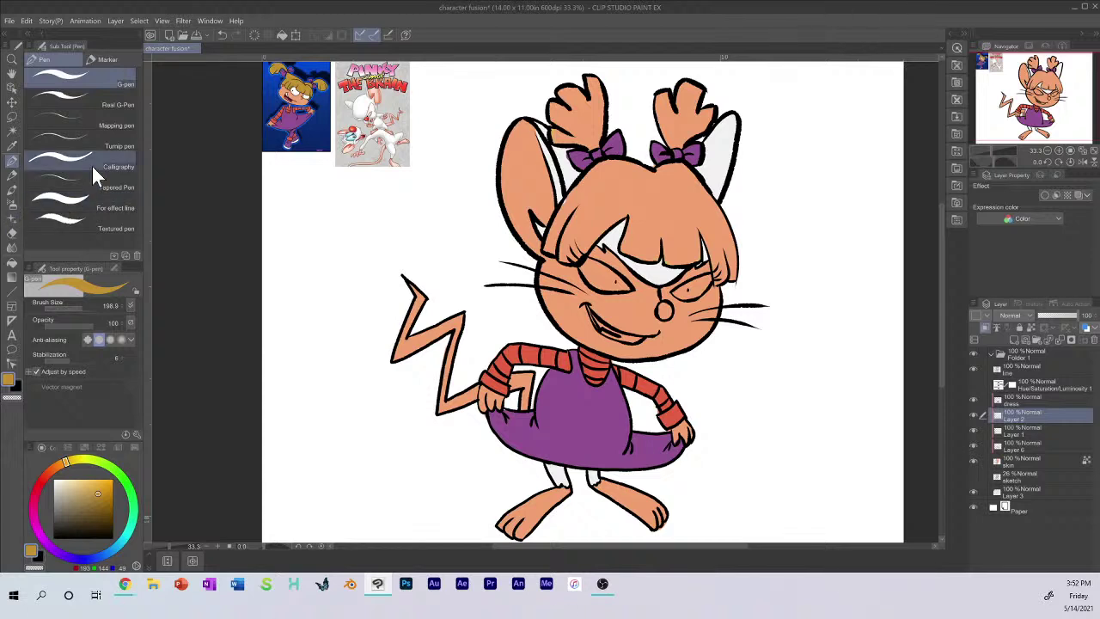
{"action": "left_click", "coordinate": [65, 447]}
{"action": "left_click", "coordinate": [43, 446]}
{"action": "left_click", "coordinate": [87, 449]}
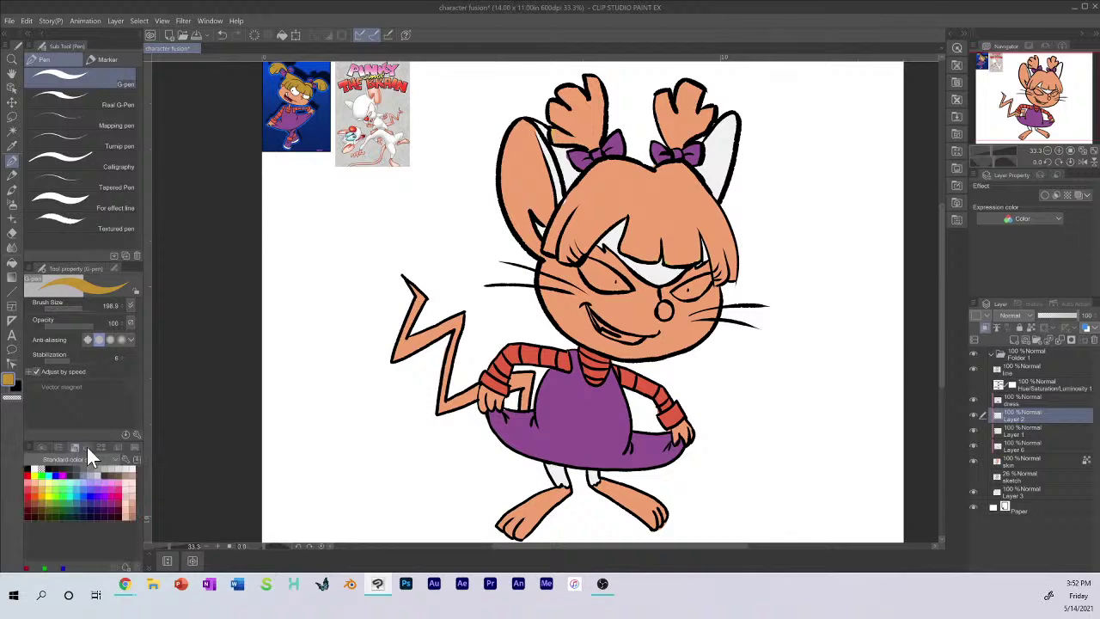
{"action": "left_click", "coordinate": [104, 447]}
{"action": "left_click", "coordinate": [117, 447]}
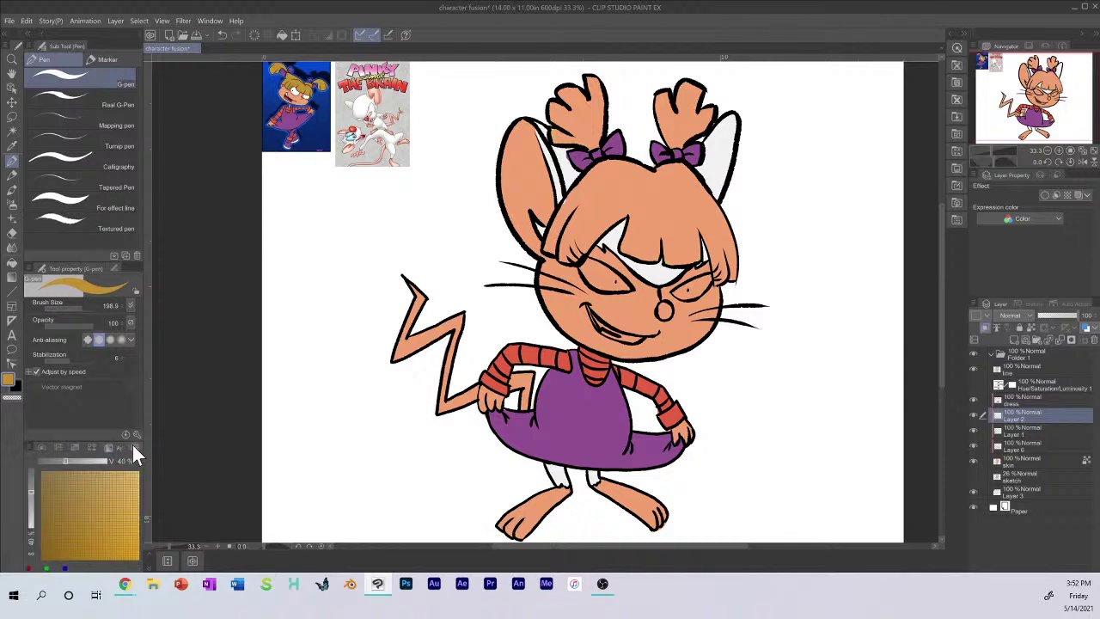
{"action": "left_click", "coordinate": [124, 448]}
{"action": "left_click", "coordinate": [41, 446]}
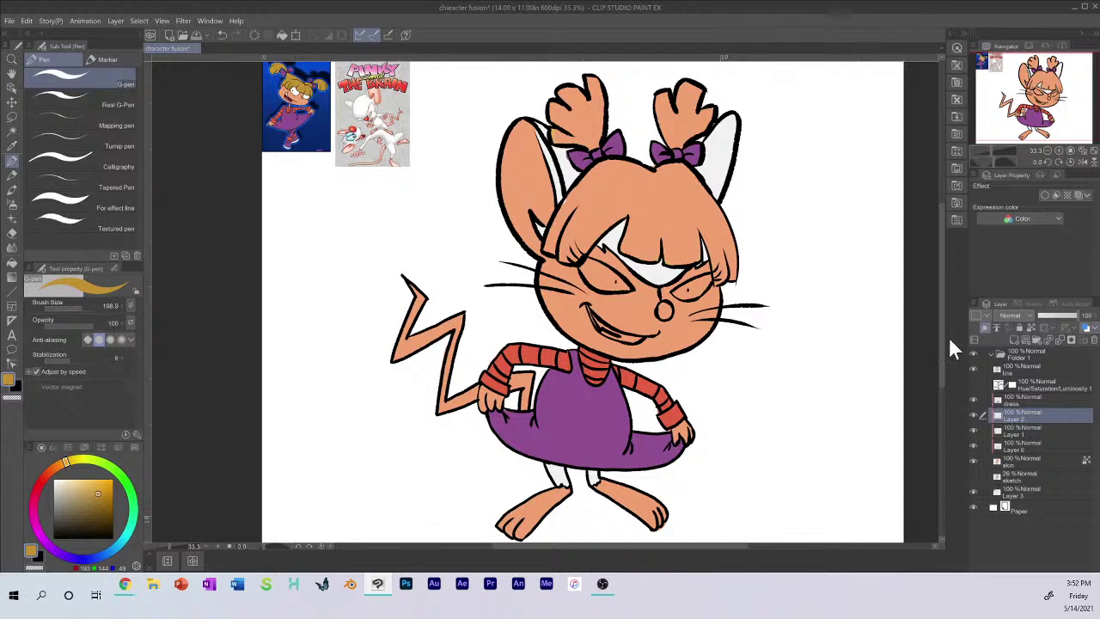
Step: Show the greyscale correction layer, try a lighter gold stroke on the bangs, and undo the stroke
{"action": "left_click", "coordinate": [974, 385]}
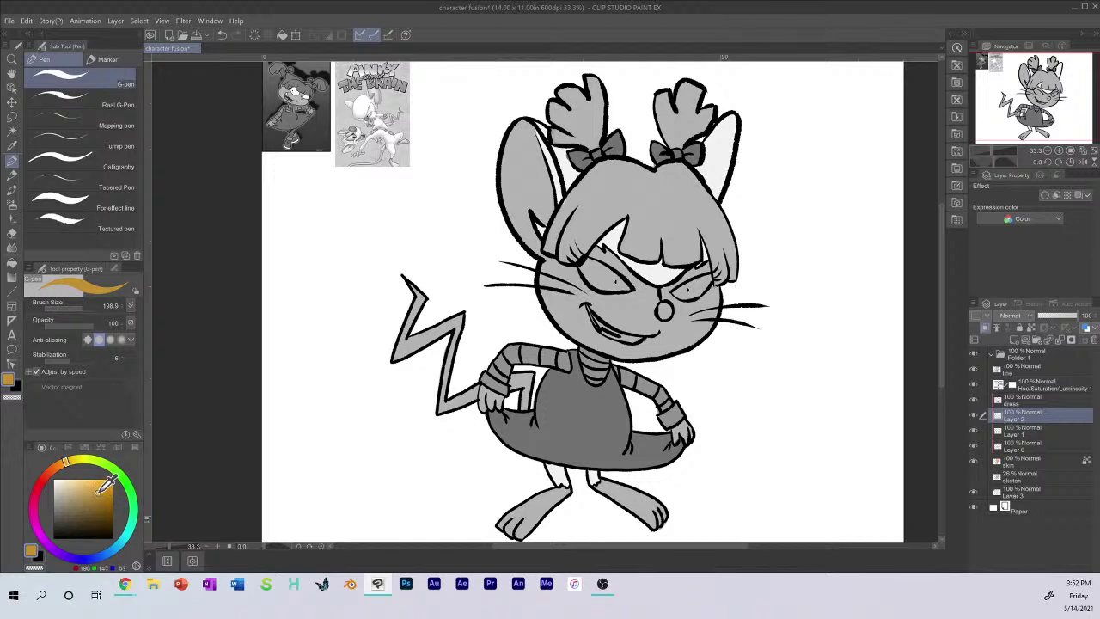
{"action": "left_click_drag", "start_coordinate": [101, 490], "coordinate": [99, 473]}
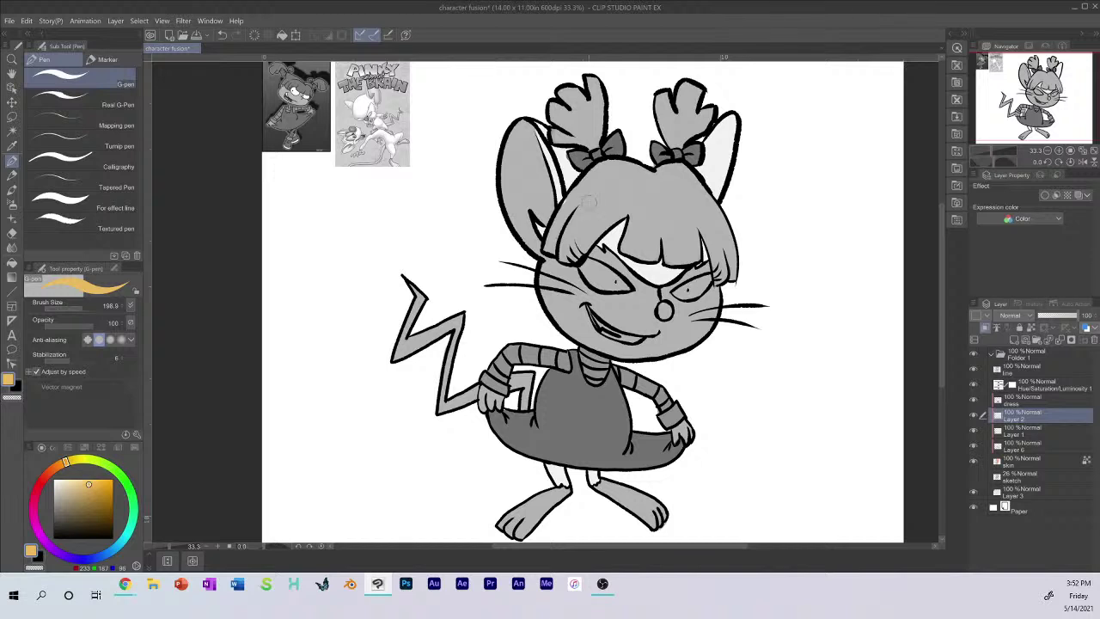
{"action": "mouse_move", "coordinate": [587, 199]}
{"action": "left_mouse_down"}
{"action": "mouse_move", "coordinate": [570, 229]}
{"action": "mouse_move", "coordinate": [560, 222]}
{"action": "left_mouse_up"}
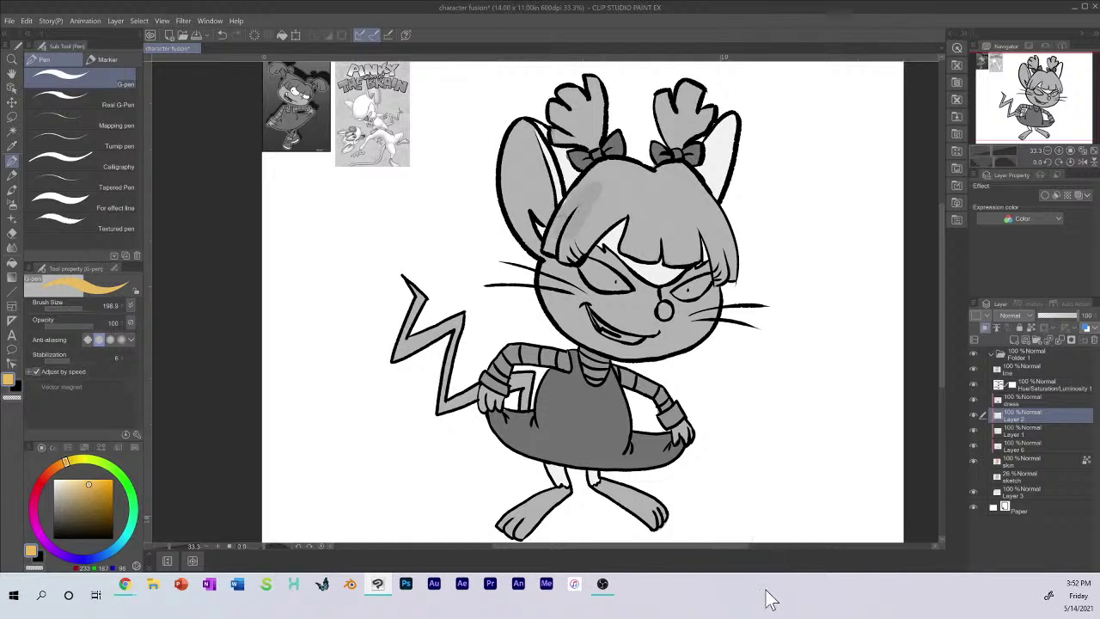
{"action": "key", "text": "ctrl+z"}
Step: Try a brighter, more yellow hair colour with a short stroke on the bangs, and undo the stroke
{"action": "left_click_drag", "start_coordinate": [89, 483], "coordinate": [86, 478]}
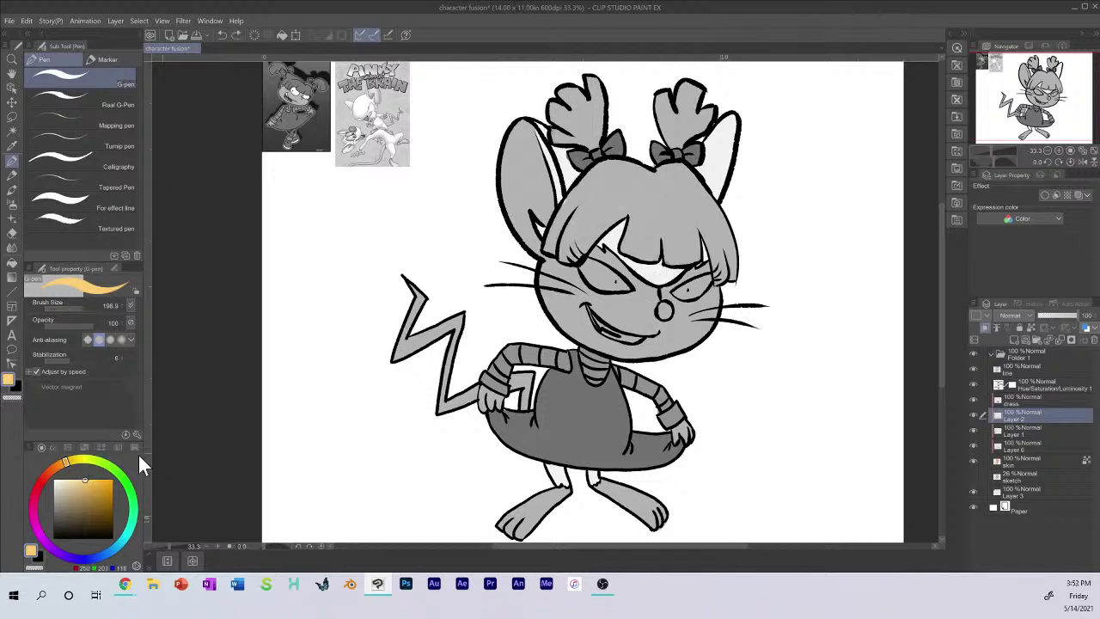
{"action": "left_click_drag", "start_coordinate": [68, 462], "coordinate": [76, 461]}
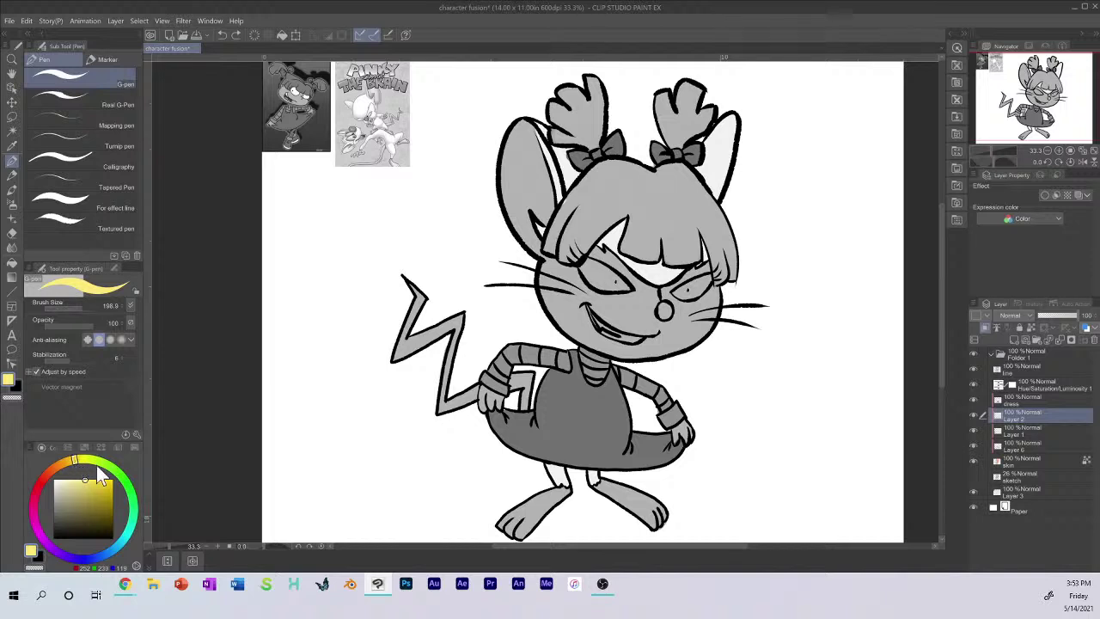
{"action": "left_click", "coordinate": [97, 481]}
{"action": "mouse_move", "coordinate": [586, 203]}
{"action": "left_mouse_down"}
{"action": "mouse_move", "coordinate": [583, 211]}
{"action": "mouse_move", "coordinate": [586, 198]}
{"action": "left_mouse_up"}
{"action": "key", "text": "ctrl+z"}
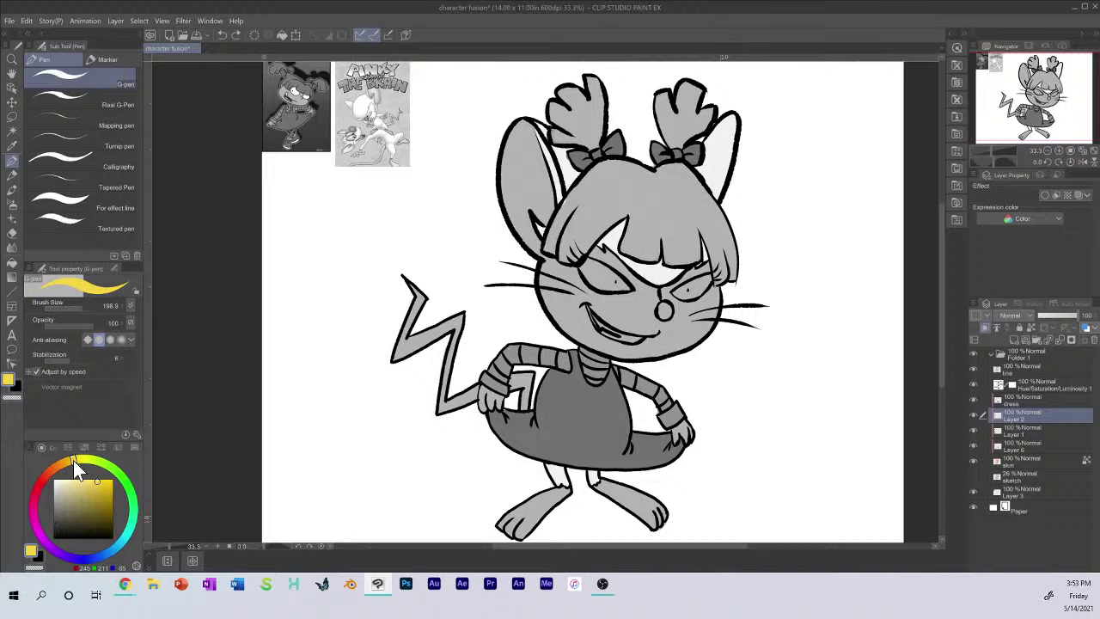
Step: Pick a darker mustard yellow, paint a swatch across the bangs on Layer 2, and compare it in colour and greyscale
{"action": "left_click", "coordinate": [85, 487]}
{"action": "left_click", "coordinate": [82, 485]}
{"action": "left_click", "coordinate": [98, 494]}
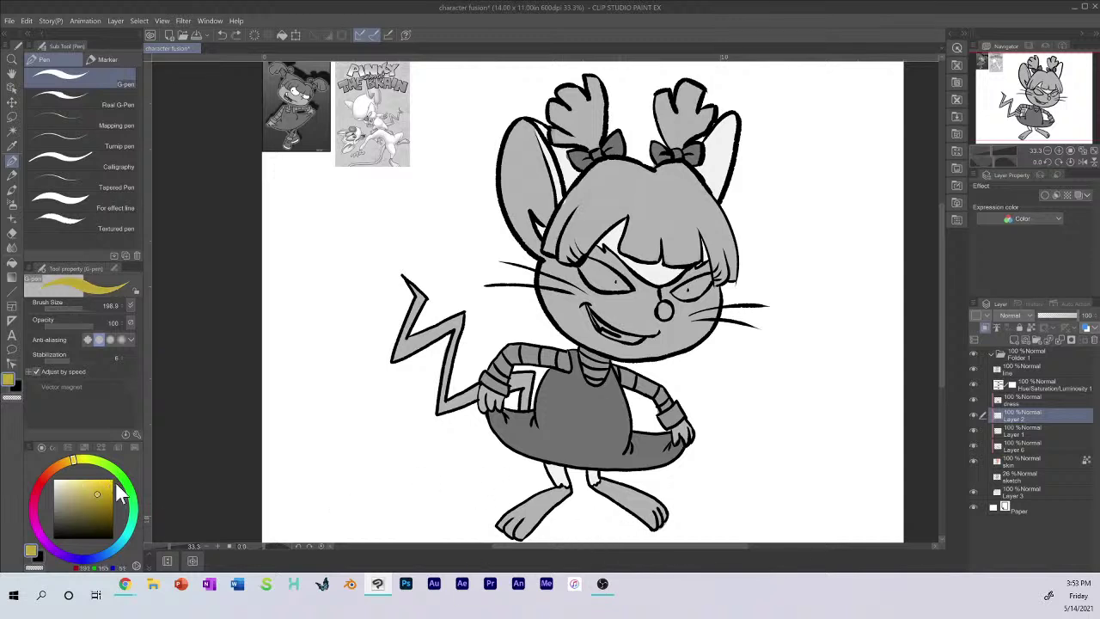
{"action": "left_click_drag", "start_coordinate": [595, 203], "coordinate": [666, 184]}
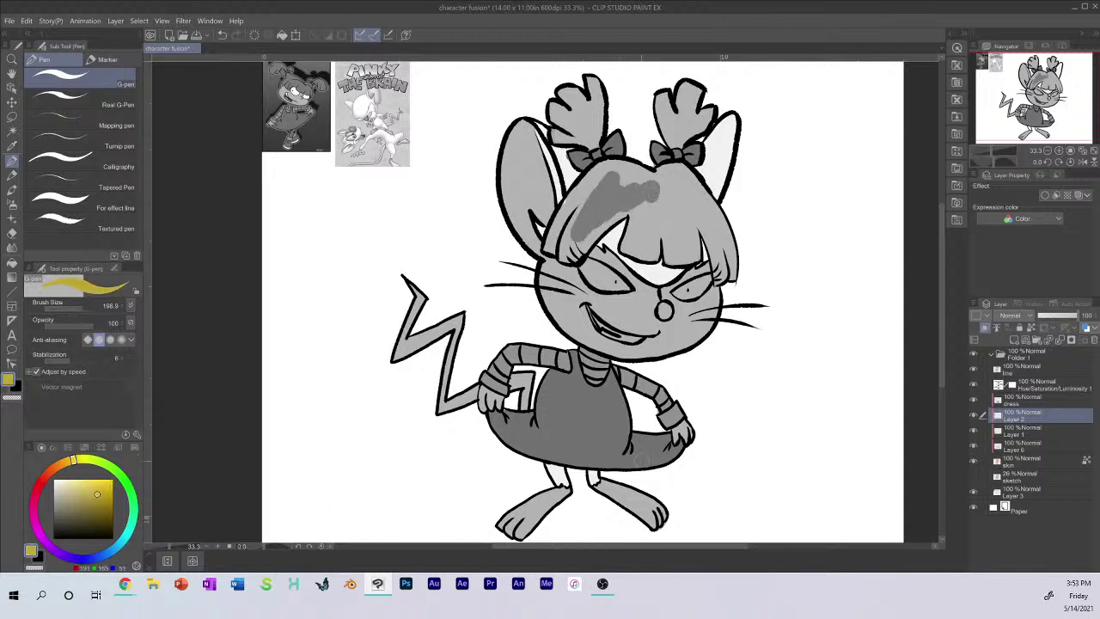
{"action": "left_click", "coordinate": [973, 384]}
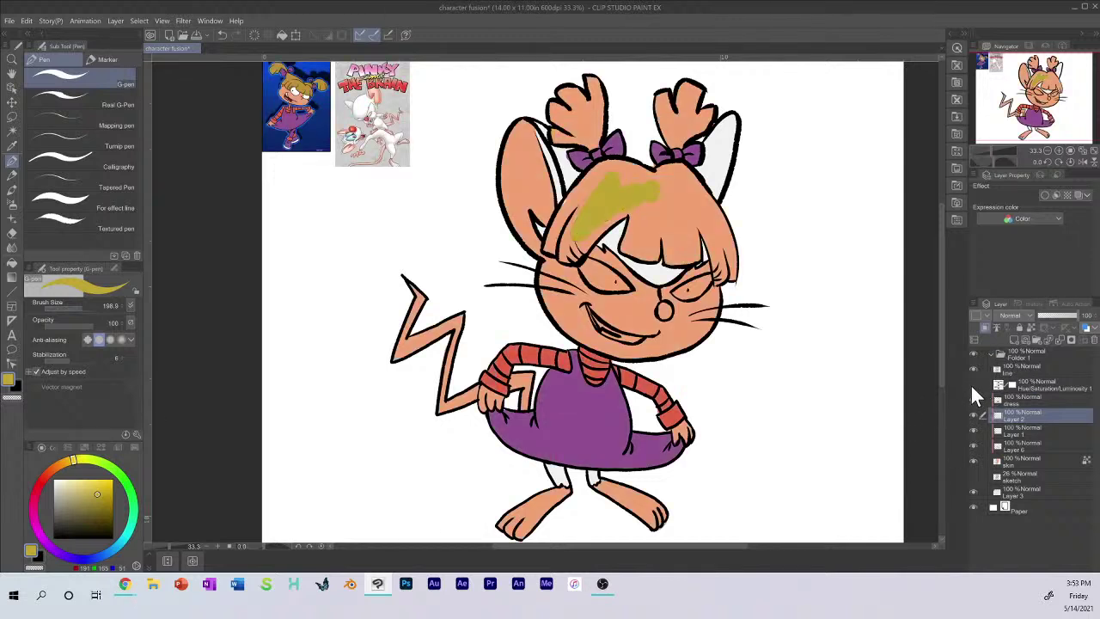
{"action": "left_click", "coordinate": [973, 384]}
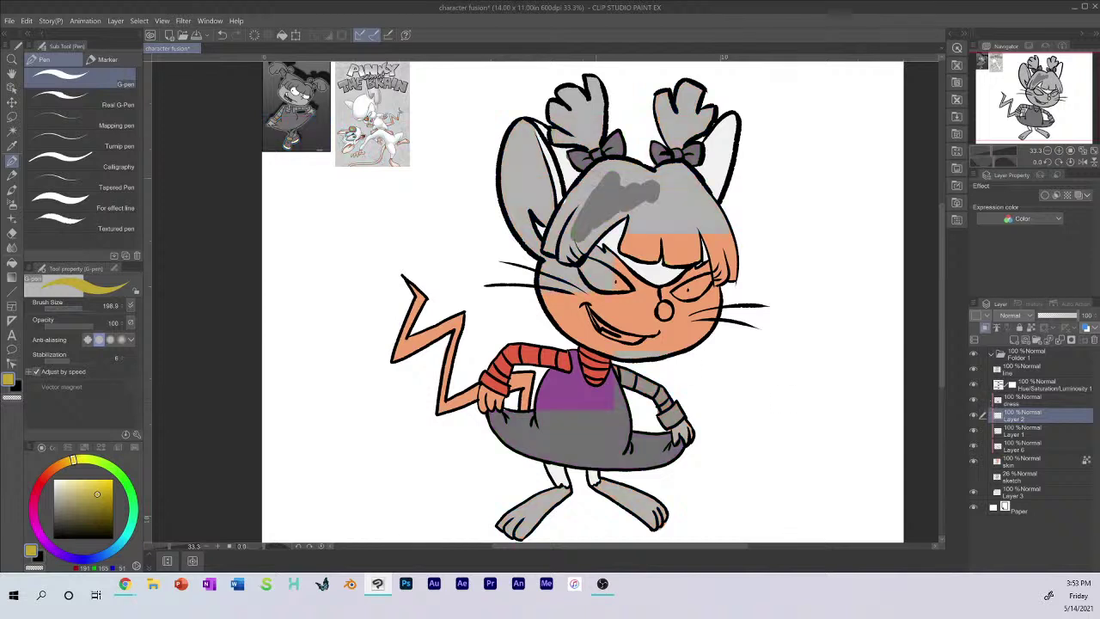
Step: Fill the bangs and both pigtails with the mustard yellow on Layer 2, undoing stray strokes along the way
{"action": "mouse_move", "coordinate": [558, 226]}
{"action": "left_mouse_down"}
{"action": "mouse_move", "coordinate": [550, 248]}
{"action": "mouse_move", "coordinate": [573, 258]}
{"action": "mouse_move", "coordinate": [610, 225]}
{"action": "mouse_move", "coordinate": [570, 239]}
{"action": "left_mouse_up"}
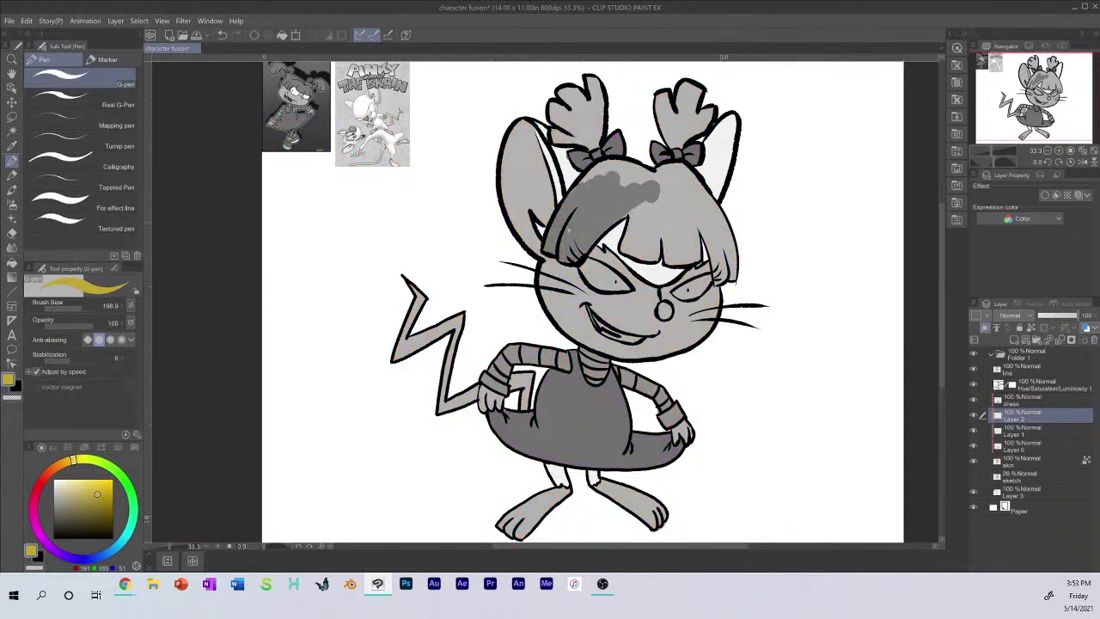
{"action": "mouse_move", "coordinate": [590, 178]}
{"action": "left_mouse_down"}
{"action": "mouse_move", "coordinate": [611, 167]}
{"action": "mouse_move", "coordinate": [660, 184]}
{"action": "mouse_move", "coordinate": [631, 186]}
{"action": "mouse_move", "coordinate": [646, 201]}
{"action": "mouse_move", "coordinate": [639, 246]}
{"action": "mouse_move", "coordinate": [622, 255]}
{"action": "mouse_move", "coordinate": [658, 245]}
{"action": "mouse_move", "coordinate": [660, 196]}
{"action": "mouse_move", "coordinate": [644, 242]}
{"action": "mouse_move", "coordinate": [666, 167]}
{"action": "mouse_move", "coordinate": [733, 255]}
{"action": "mouse_move", "coordinate": [719, 285]}
{"action": "mouse_move", "coordinate": [700, 220]}
{"action": "mouse_move", "coordinate": [664, 169]}
{"action": "mouse_move", "coordinate": [692, 176]}
{"action": "mouse_move", "coordinate": [714, 210]}
{"action": "mouse_move", "coordinate": [724, 282]}
{"action": "mouse_move", "coordinate": [699, 219]}
{"action": "mouse_move", "coordinate": [718, 286]}
{"action": "mouse_move", "coordinate": [729, 262]}
{"action": "mouse_move", "coordinate": [697, 177]}
{"action": "mouse_move", "coordinate": [668, 161]}
{"action": "mouse_move", "coordinate": [688, 262]}
{"action": "left_mouse_up"}
{"action": "key", "text": "ctrl+z"}
{"action": "key", "text": "ctrl+z"}
{"action": "key", "text": "ctrl+z"}
{"action": "key", "text": "ctrl+z"}
{"action": "key", "text": "ctrl+z"}
{"action": "key", "text": "ctrl+z"}
{"action": "mouse_move", "coordinate": [695, 242]}
{"action": "left_mouse_down"}
{"action": "mouse_move", "coordinate": [676, 193]}
{"action": "mouse_move", "coordinate": [690, 191]}
{"action": "left_mouse_up"}
{"action": "mouse_move", "coordinate": [561, 112]}
{"action": "left_mouse_down"}
{"action": "mouse_move", "coordinate": [558, 142]}
{"action": "mouse_move", "coordinate": [597, 138]}
{"action": "mouse_move", "coordinate": [598, 90]}
{"action": "mouse_move", "coordinate": [580, 120]}
{"action": "mouse_move", "coordinate": [557, 105]}
{"action": "mouse_move", "coordinate": [580, 129]}
{"action": "left_mouse_up"}
{"action": "mouse_move", "coordinate": [660, 94]}
{"action": "left_mouse_down"}
{"action": "mouse_move", "coordinate": [672, 138]}
{"action": "mouse_move", "coordinate": [701, 128]}
{"action": "mouse_move", "coordinate": [710, 110]}
{"action": "mouse_move", "coordinate": [679, 90]}
{"action": "mouse_move", "coordinate": [681, 74]}
{"action": "left_mouse_up"}
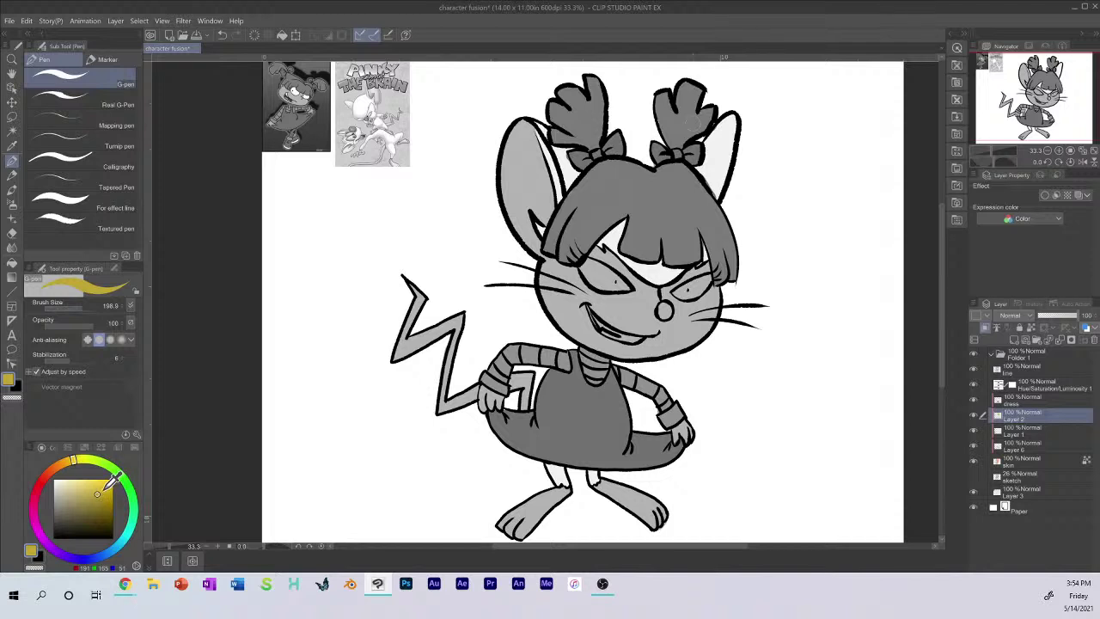
Step: Pick a lighter yellow for the hair, try it on a pigtail and the bangs, and undo the stray strokes
{"action": "left_click_drag", "start_coordinate": [97, 493], "coordinate": [92, 496]}
{"action": "left_click_drag", "start_coordinate": [110, 494], "coordinate": [95, 488]}
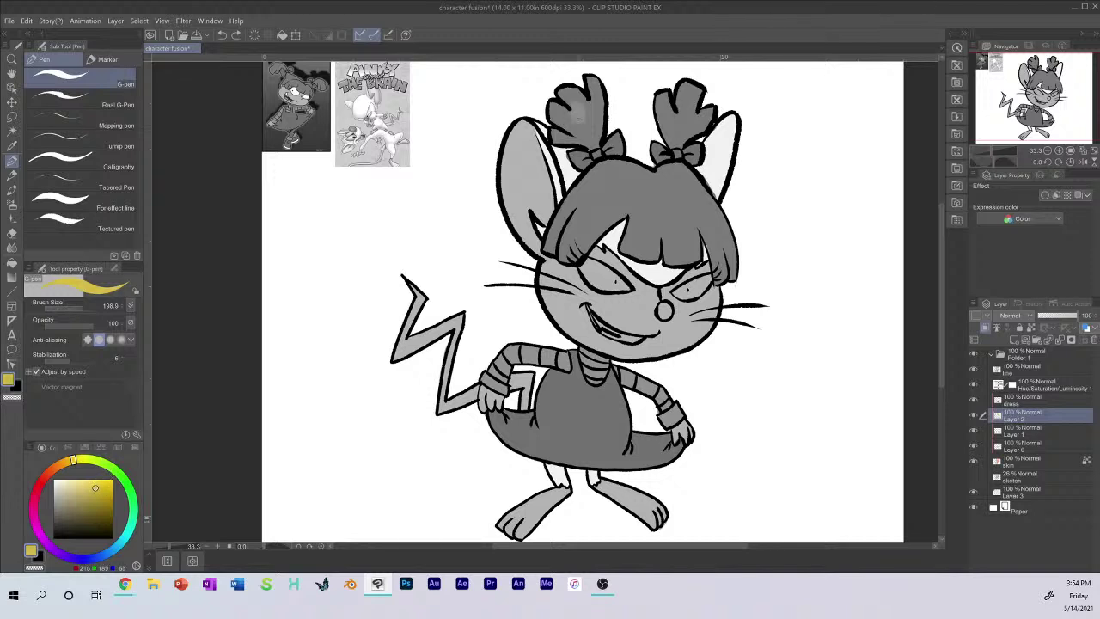
{"action": "mouse_move", "coordinate": [579, 126]}
{"action": "left_mouse_down"}
{"action": "mouse_move", "coordinate": [595, 116]}
{"action": "mouse_move", "coordinate": [592, 142]}
{"action": "mouse_move", "coordinate": [591, 84]}
{"action": "left_mouse_up"}
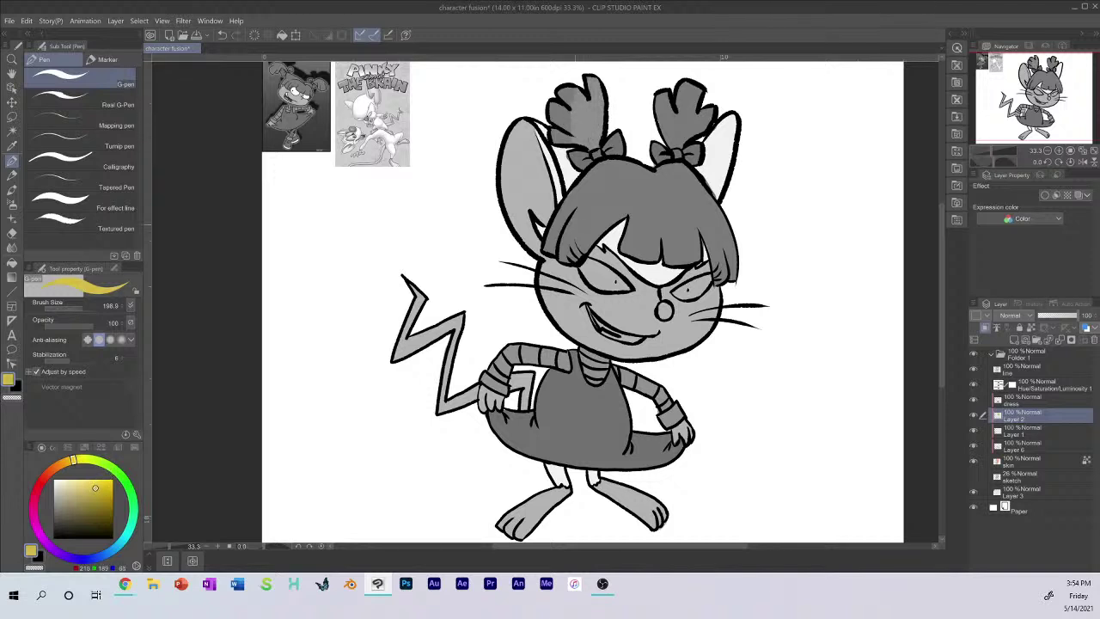
{"action": "mouse_move", "coordinate": [575, 224]}
{"action": "left_mouse_down"}
{"action": "mouse_move", "coordinate": [586, 261]}
{"action": "mouse_move", "coordinate": [575, 209]}
{"action": "mouse_move", "coordinate": [556, 241]}
{"action": "left_mouse_up"}
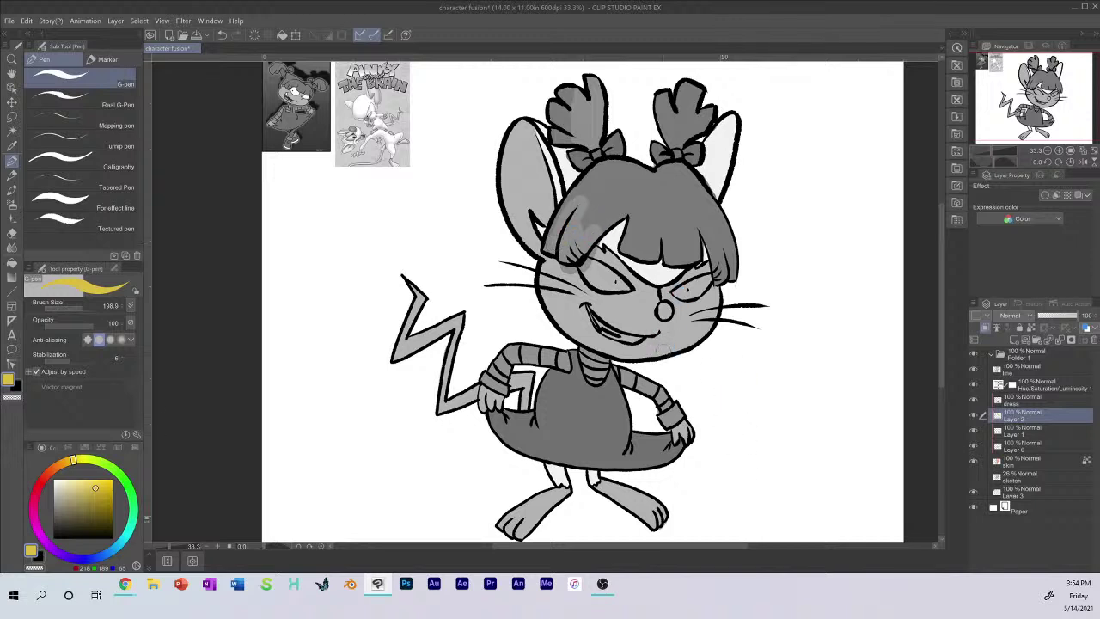
{"action": "key", "text": "ctrl+z"}
{"action": "key", "text": "ctrl+z"}
{"action": "key", "text": "ctrl+z"}
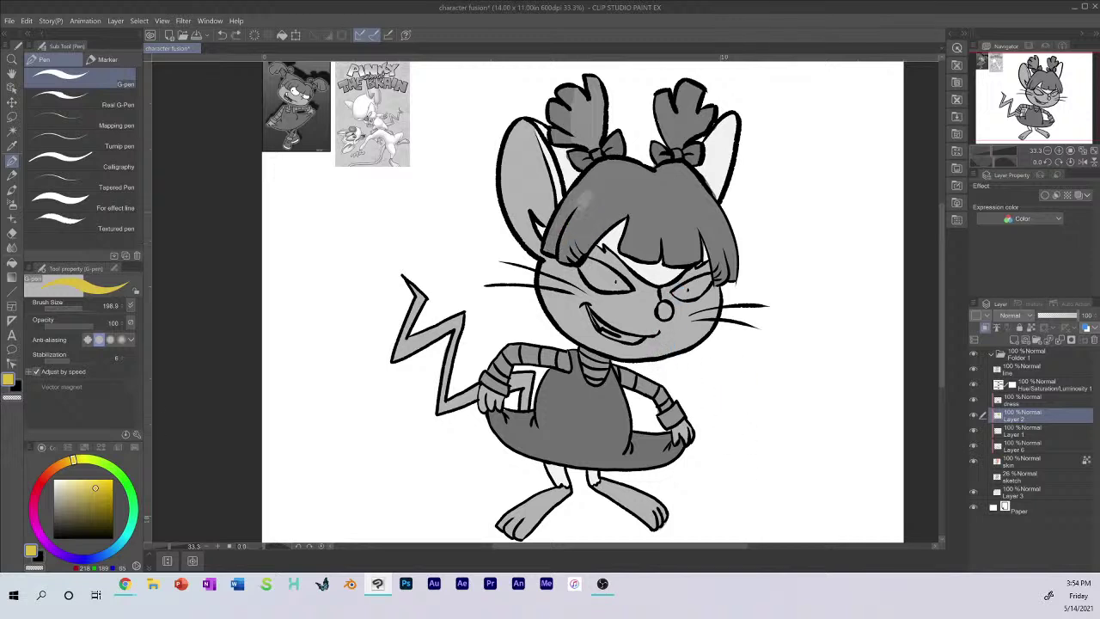
Step: Repaint the bangs and both pigtails with the lighter yellow on Layer 2
{"action": "mouse_move", "coordinate": [581, 209]}
{"action": "left_mouse_down"}
{"action": "mouse_move", "coordinate": [552, 237]}
{"action": "mouse_move", "coordinate": [568, 260]}
{"action": "mouse_move", "coordinate": [613, 225]}
{"action": "mouse_move", "coordinate": [595, 211]}
{"action": "mouse_move", "coordinate": [591, 181]}
{"action": "mouse_move", "coordinate": [608, 167]}
{"action": "mouse_move", "coordinate": [649, 183]}
{"action": "mouse_move", "coordinate": [610, 189]}
{"action": "mouse_move", "coordinate": [655, 181]}
{"action": "mouse_move", "coordinate": [622, 251]}
{"action": "mouse_move", "coordinate": [656, 242]}
{"action": "mouse_move", "coordinate": [667, 223]}
{"action": "mouse_move", "coordinate": [651, 258]}
{"action": "left_mouse_up"}
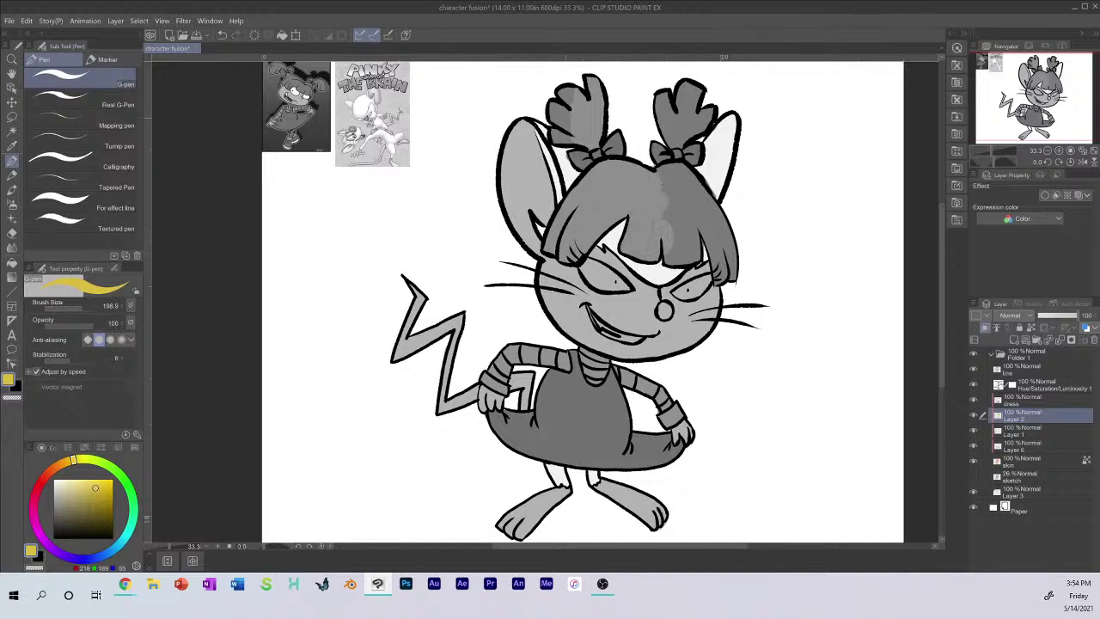
{"action": "left_click_drag", "start_coordinate": [573, 96], "coordinate": [562, 141]}
{"action": "mouse_move", "coordinate": [660, 129]}
{"action": "left_mouse_down"}
{"action": "mouse_move", "coordinate": [670, 99]}
{"action": "mouse_move", "coordinate": [698, 90]}
{"action": "mouse_move", "coordinate": [708, 120]}
{"action": "mouse_move", "coordinate": [669, 144]}
{"action": "left_mouse_up"}
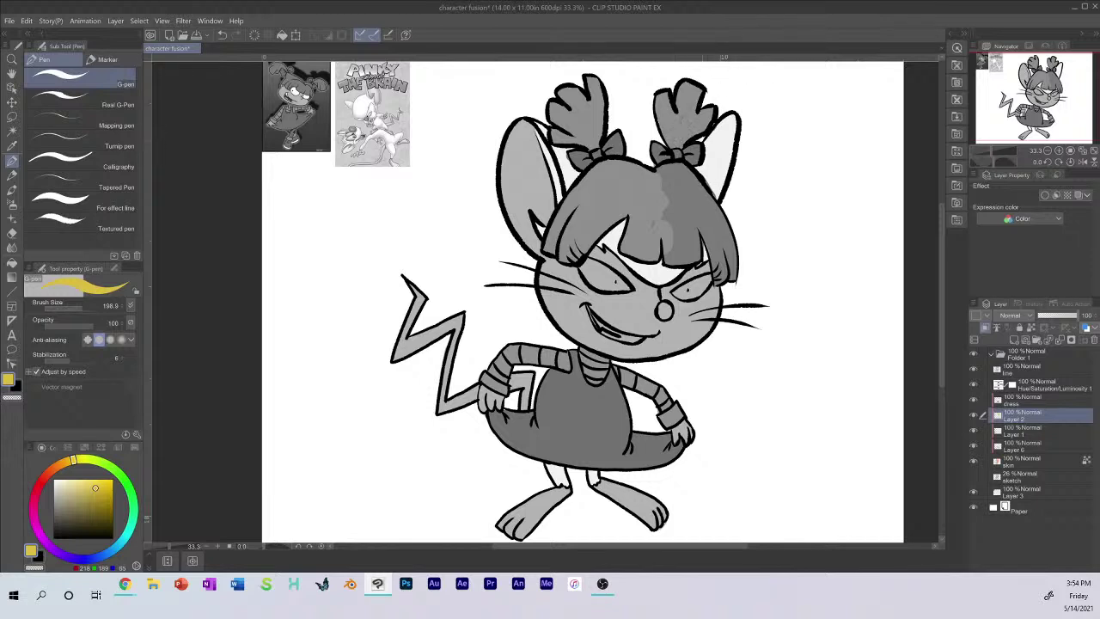
{"action": "mouse_move", "coordinate": [661, 196]}
{"action": "left_mouse_down"}
{"action": "mouse_move", "coordinate": [676, 165]}
{"action": "mouse_move", "coordinate": [720, 222]}
{"action": "mouse_move", "coordinate": [732, 268]}
{"action": "mouse_move", "coordinate": [720, 278]}
{"action": "mouse_move", "coordinate": [701, 218]}
{"action": "mouse_move", "coordinate": [678, 193]}
{"action": "mouse_move", "coordinate": [676, 247]}
{"action": "mouse_move", "coordinate": [686, 258]}
{"action": "mouse_move", "coordinate": [693, 230]}
{"action": "mouse_move", "coordinate": [674, 212]}
{"action": "left_mouse_up"}
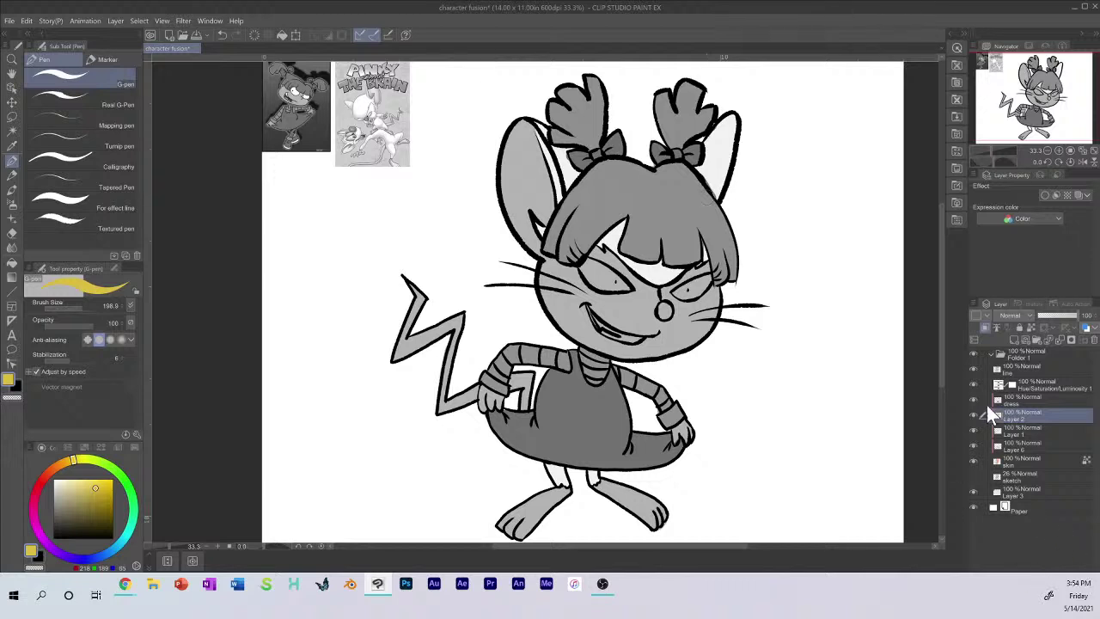
Step: Hide the Hue/Saturation/Luminosity correction layer to return to colour, select the dress layer, and save the drawing
{"action": "left_click", "coordinate": [973, 384]}
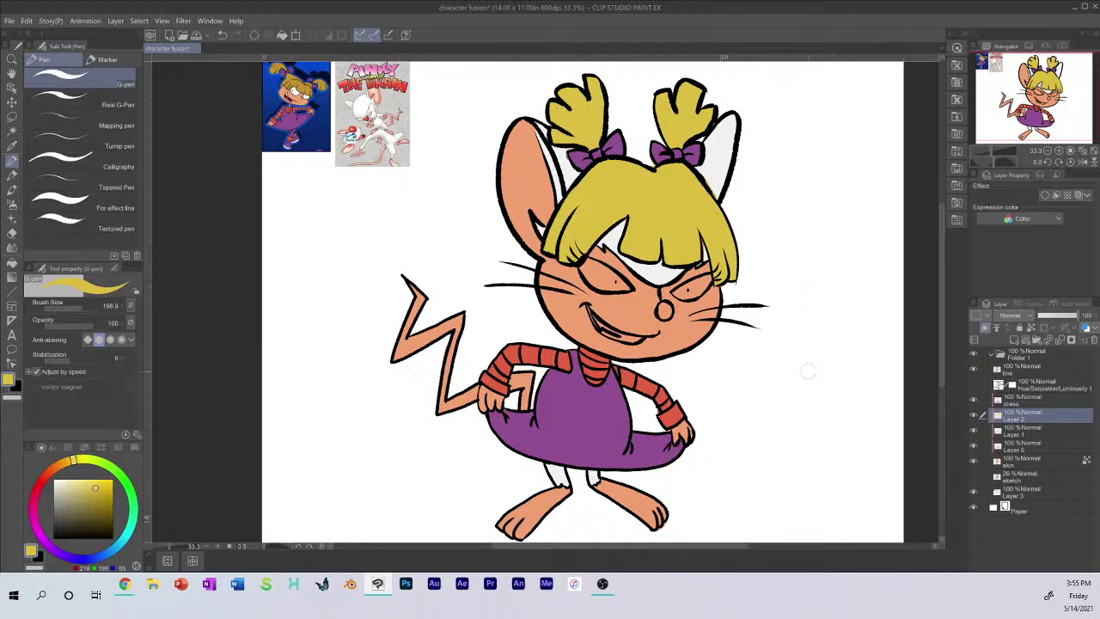
{"action": "left_click", "coordinate": [1025, 400]}
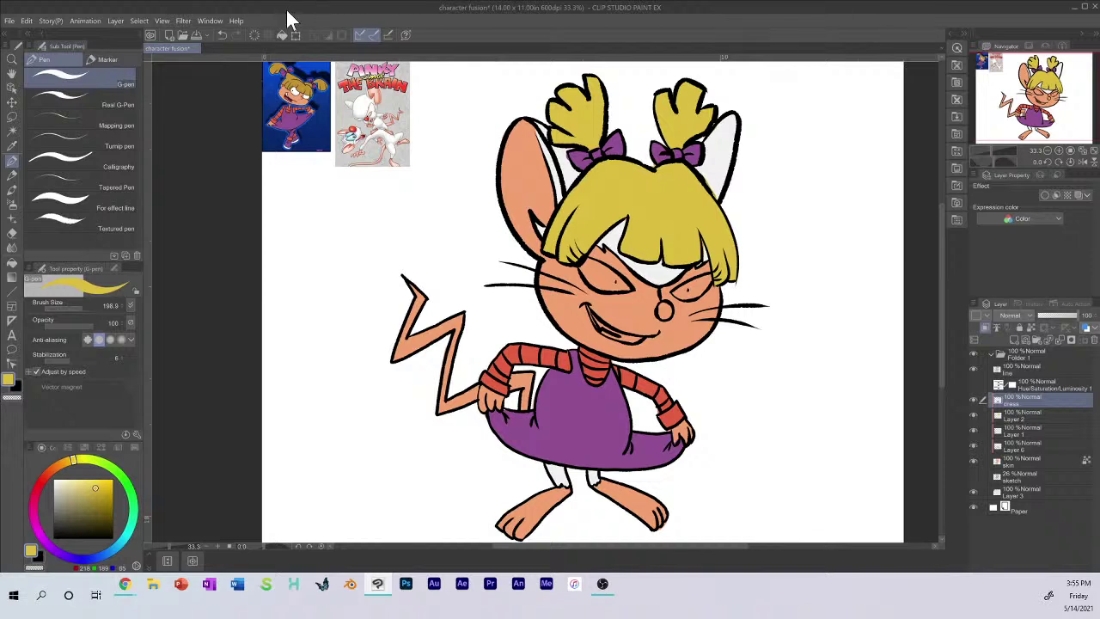
{"action": "left_click", "coordinate": [195, 35]}
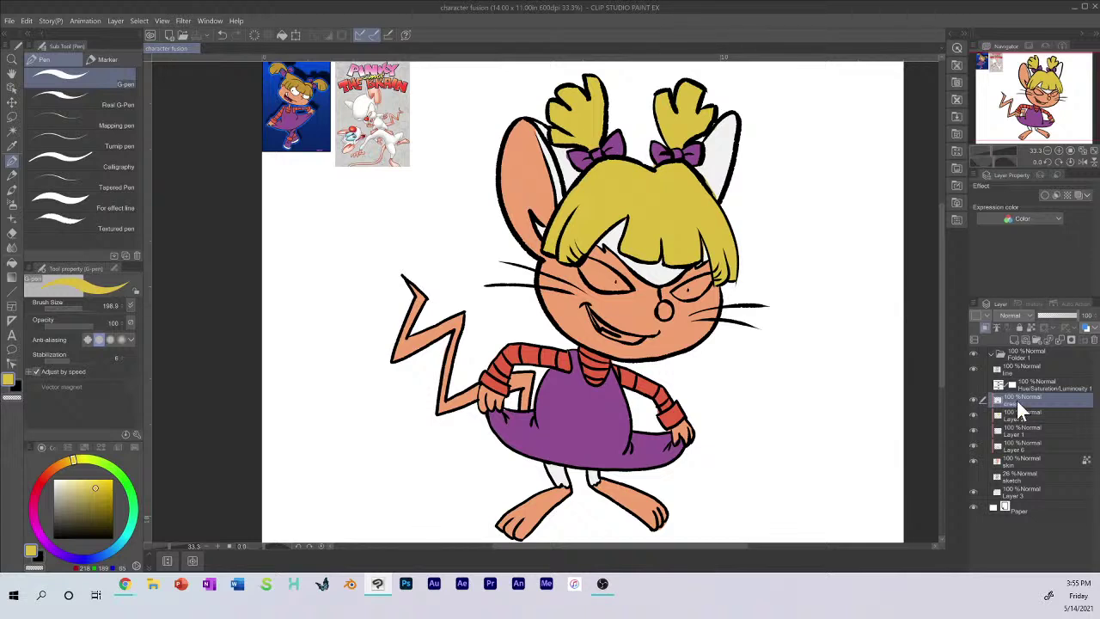
Step: Check what Layer 2 and Layer 1 hold by toggling their visibility, sample the off-white fur colour, and paint the teeth on Layer 1
{"action": "left_click", "coordinate": [995, 418]}
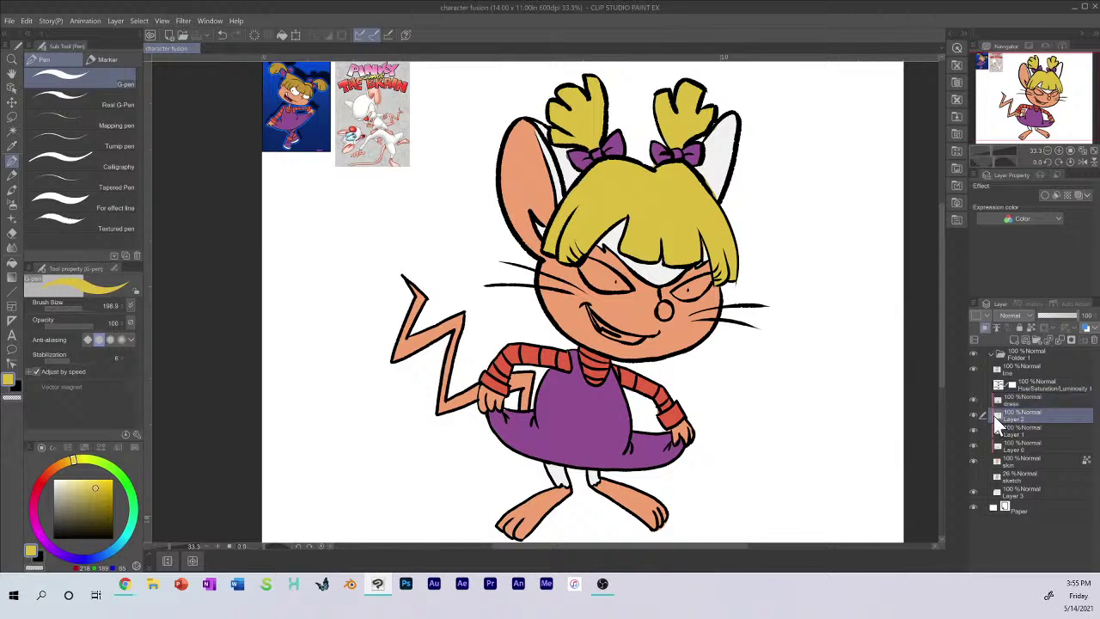
{"action": "left_click", "coordinate": [974, 413]}
{"action": "left_click", "coordinate": [976, 416]}
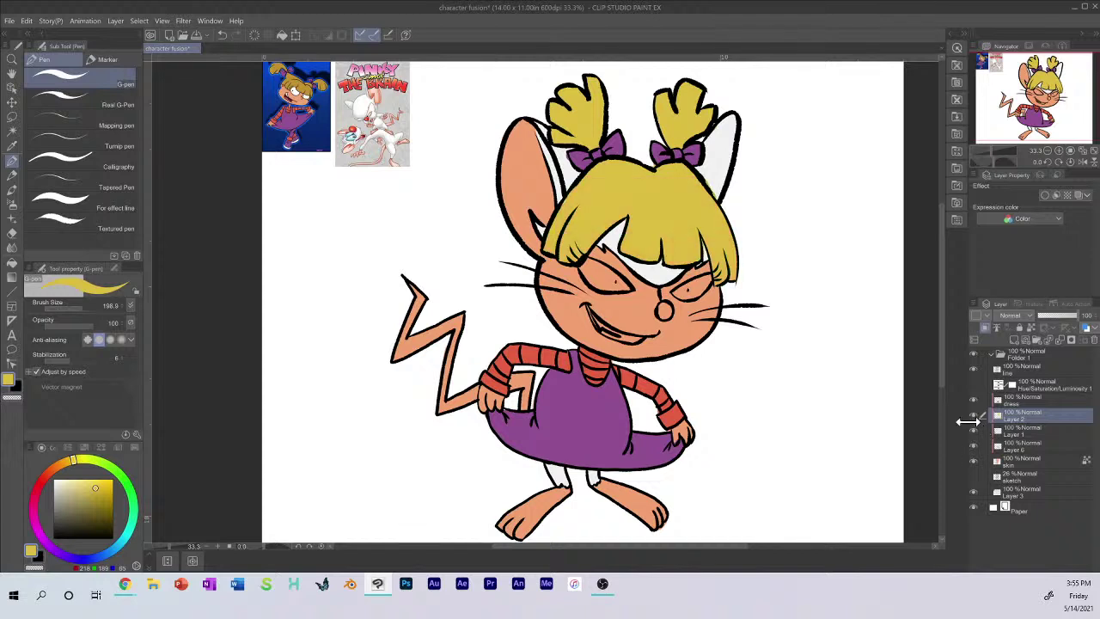
{"action": "left_click", "coordinate": [1012, 433]}
{"action": "left_click", "coordinate": [972, 431]}
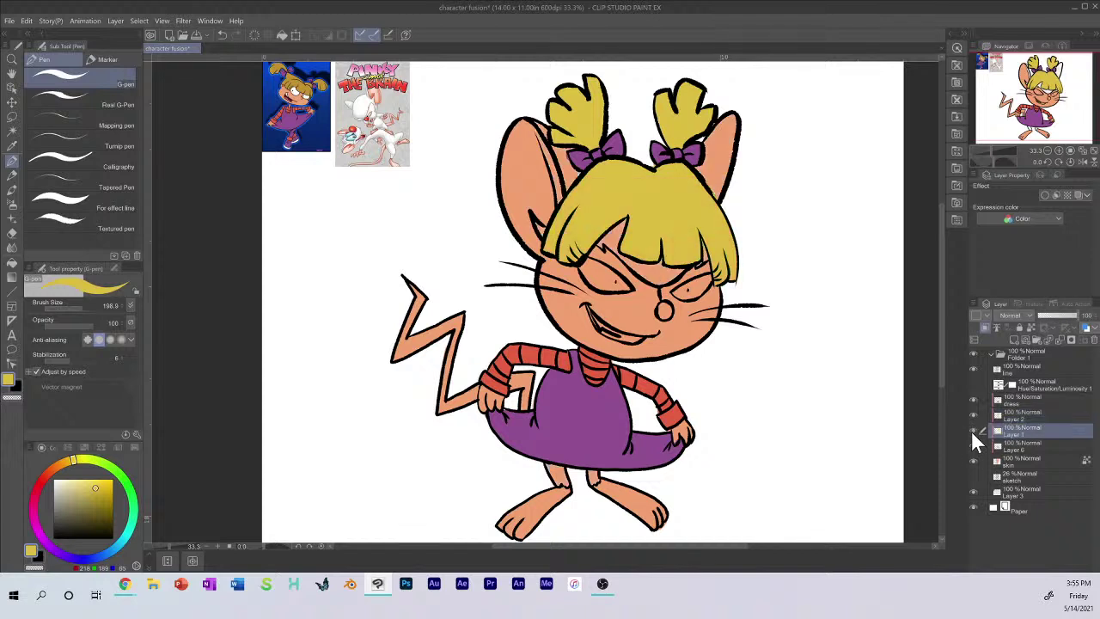
{"action": "left_click", "coordinate": [973, 431]}
{"action": "left_click", "coordinate": [574, 153], "text": "alt"}
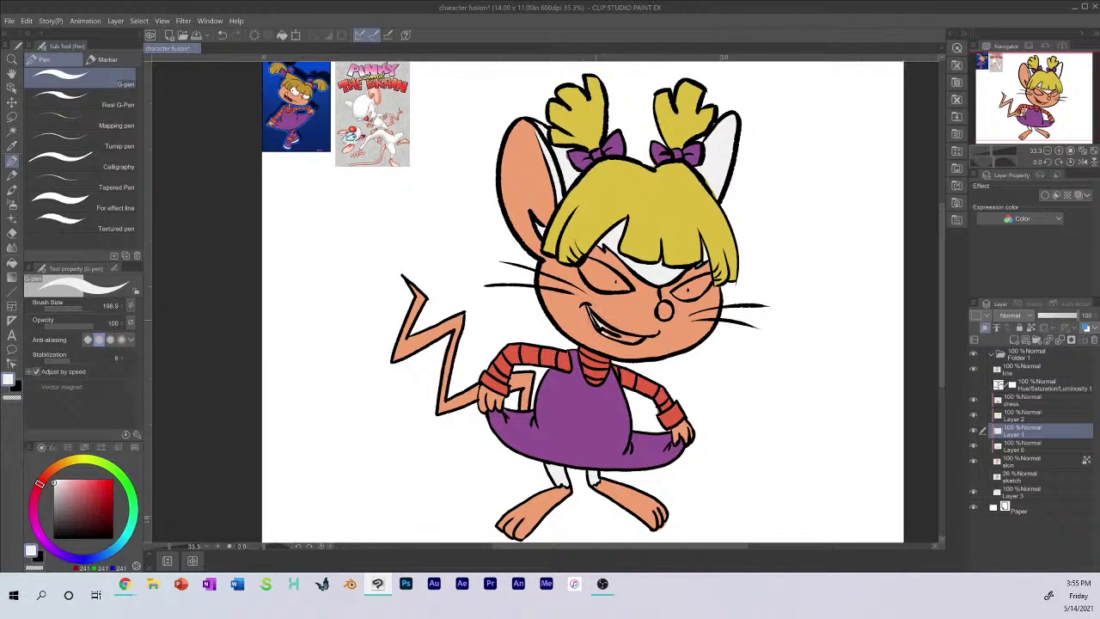
{"action": "mouse_move", "coordinate": [605, 328]}
{"action": "left_mouse_down"}
{"action": "mouse_move", "coordinate": [641, 343]}
{"action": "mouse_move", "coordinate": [629, 345]}
{"action": "left_mouse_up"}
Step: Add a new layer above the dress layer, clip it to the layer below, and sample a pink from the Brain in the reference image
{"action": "left_click", "coordinate": [1020, 404]}
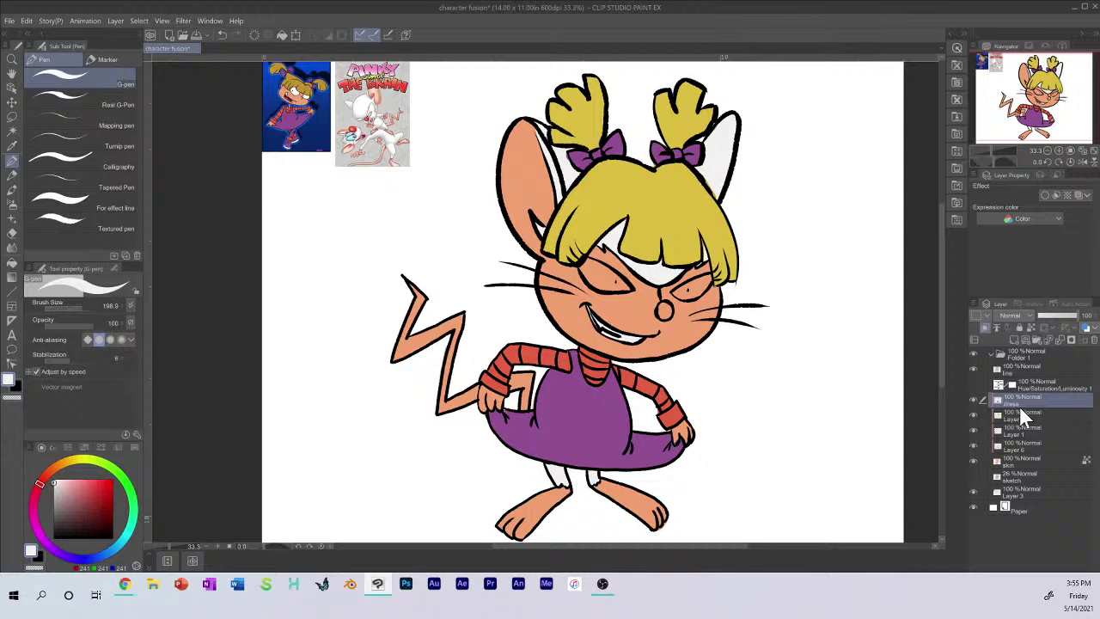
{"action": "left_click", "coordinate": [1015, 339]}
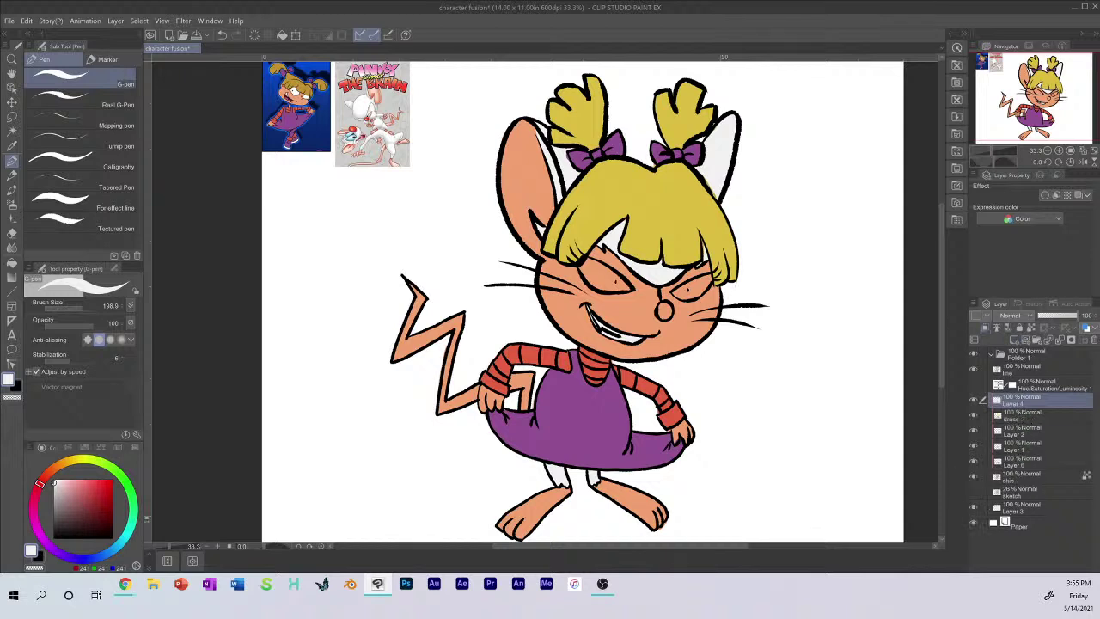
{"action": "left_click", "coordinate": [985, 329]}
{"action": "scroll", "coordinate": [364, 113], "scroll_direction": "up", "scroll_amount": 3}
{"action": "key", "text": "ctrl+plus"}
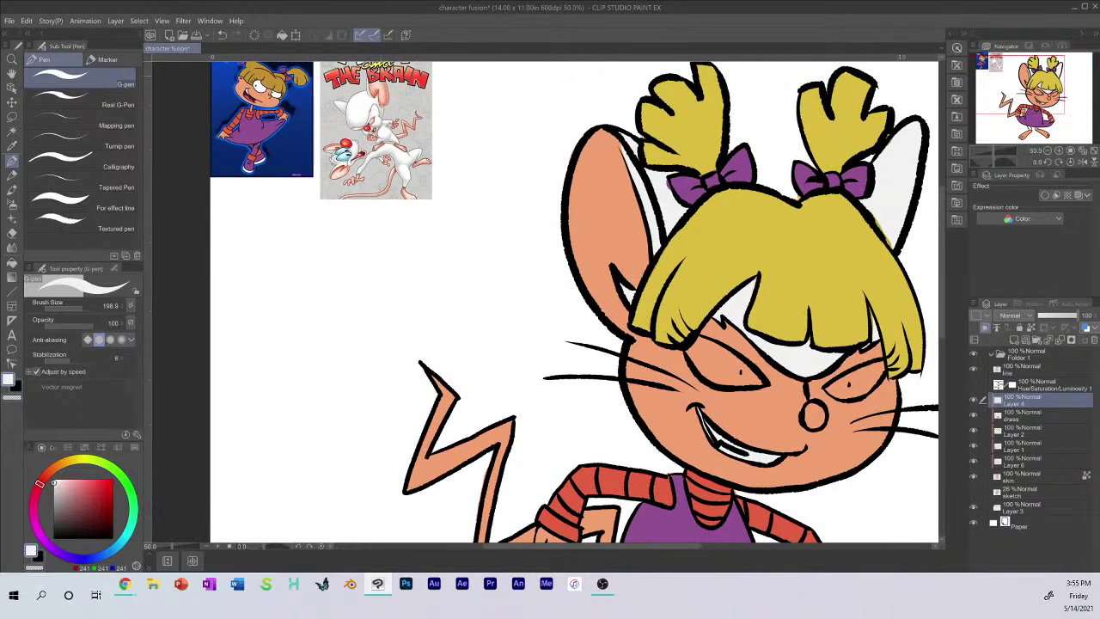
{"action": "key", "text": "ctrl+plus"}
{"action": "scroll", "coordinate": [346, 124], "scroll_direction": "up", "scroll_amount": 1}
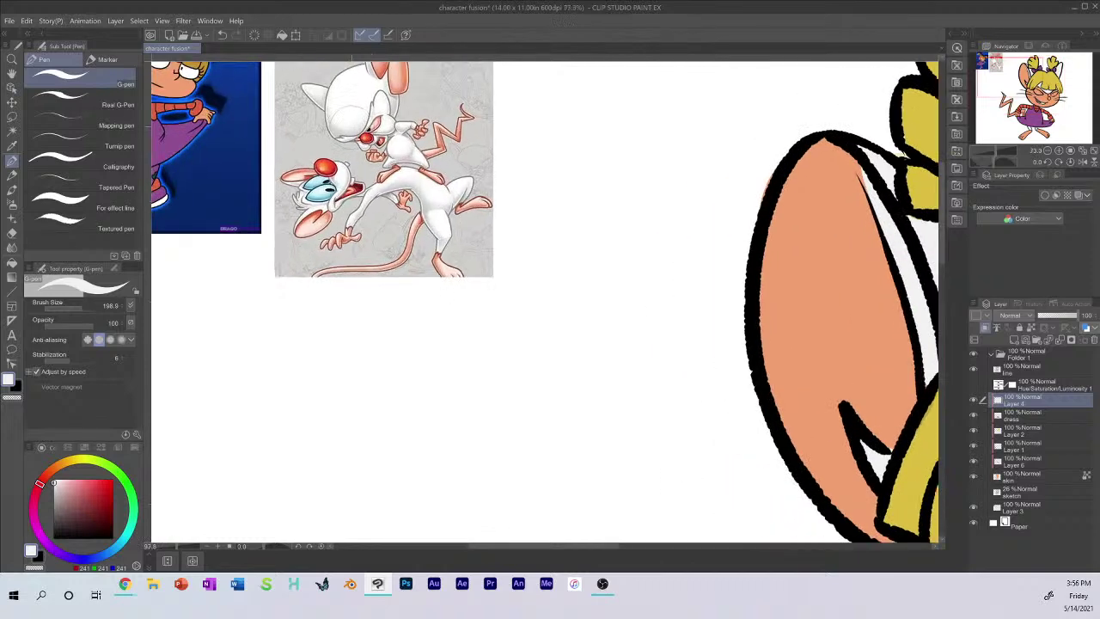
{"action": "left_click_drag", "start_coordinate": [369, 128], "coordinate": [375, 128], "text": "alt"}
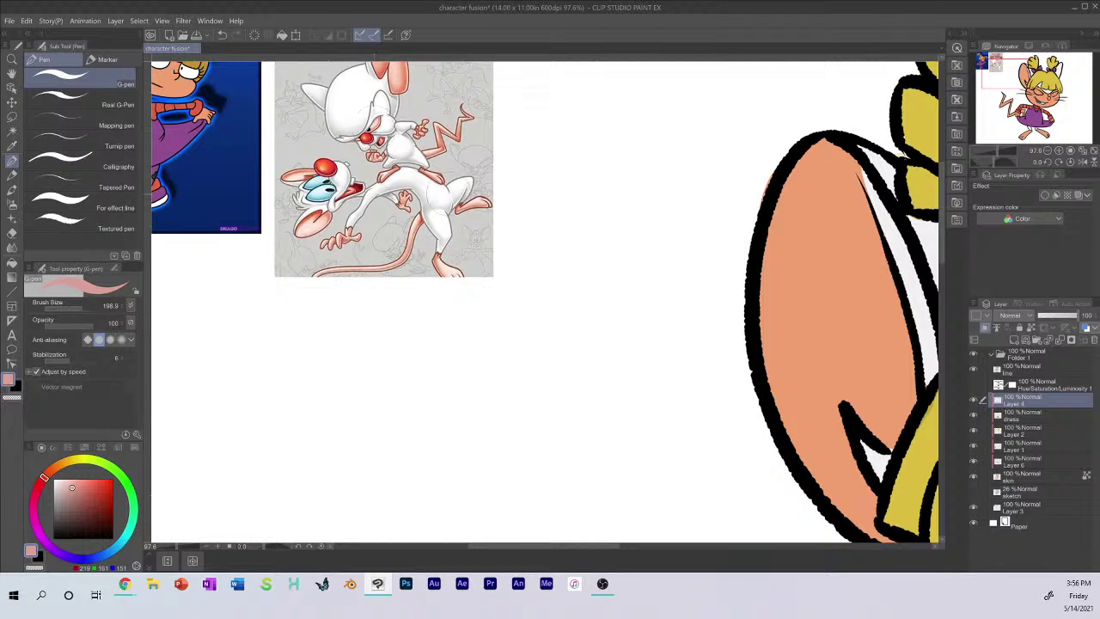
Step: Try the sampled dusty pink on the character's larger eye, and undo the stroke
{"action": "scroll", "coordinate": [468, 187], "scroll_direction": "down", "scroll_amount": 3}
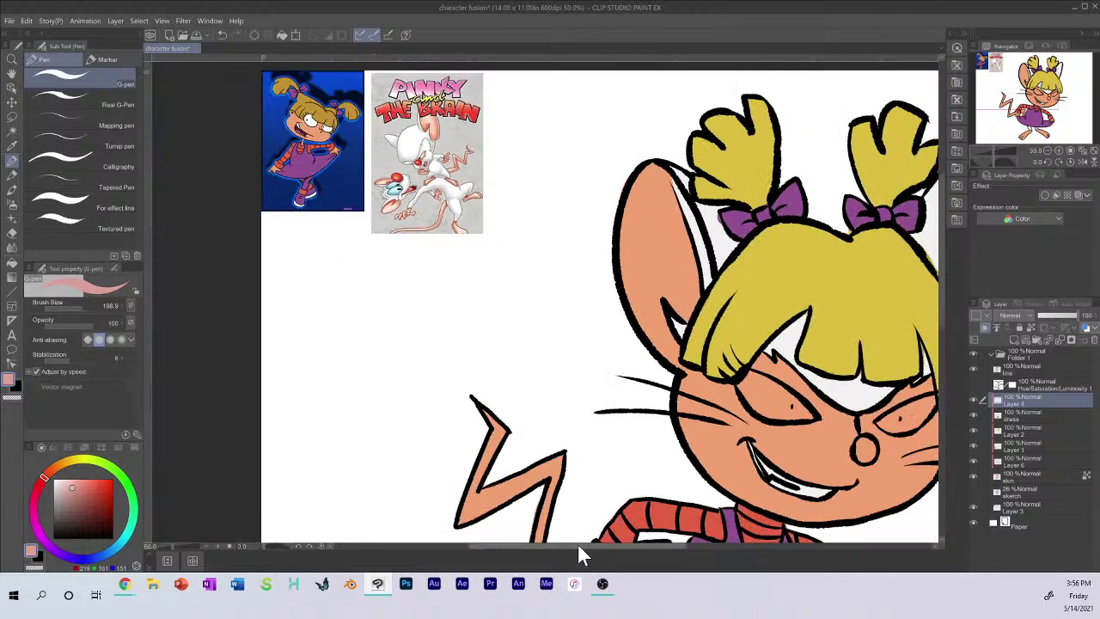
{"action": "left_click_drag", "start_coordinate": [578, 543], "coordinate": [641, 548]}
{"action": "mouse_move", "coordinate": [555, 409]}
{"action": "left_mouse_down"}
{"action": "mouse_move", "coordinate": [545, 394]}
{"action": "mouse_move", "coordinate": [526, 406]}
{"action": "left_mouse_up"}
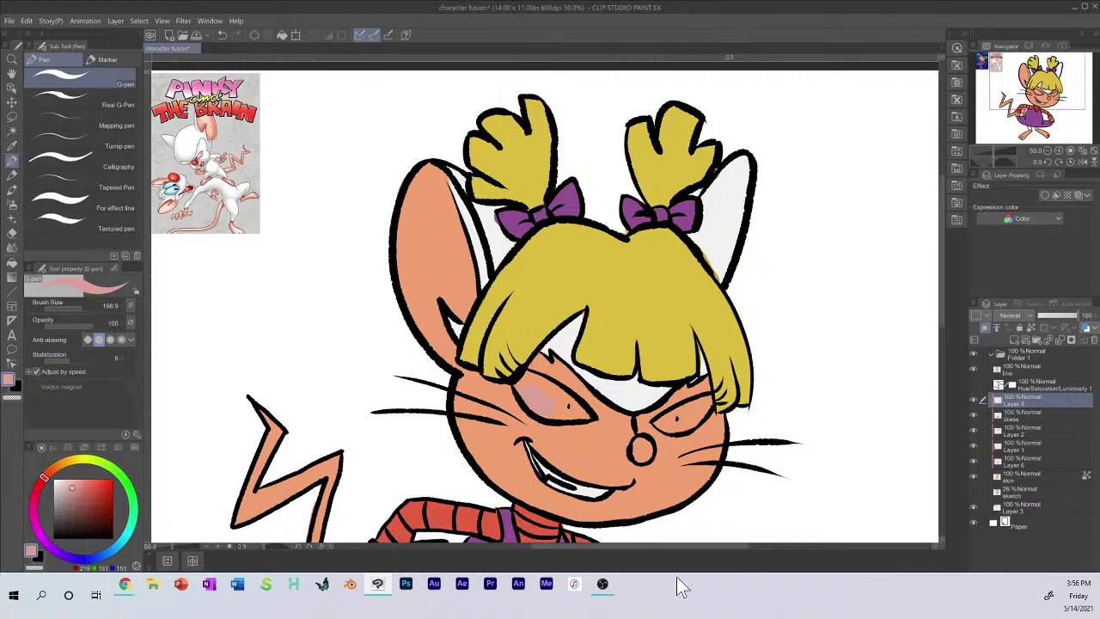
{"action": "key", "text": "ctrl+z"}
Step: Show the greyscale correction layer and pick a lighter, brighter pink for the eyes
{"action": "left_click", "coordinate": [975, 384]}
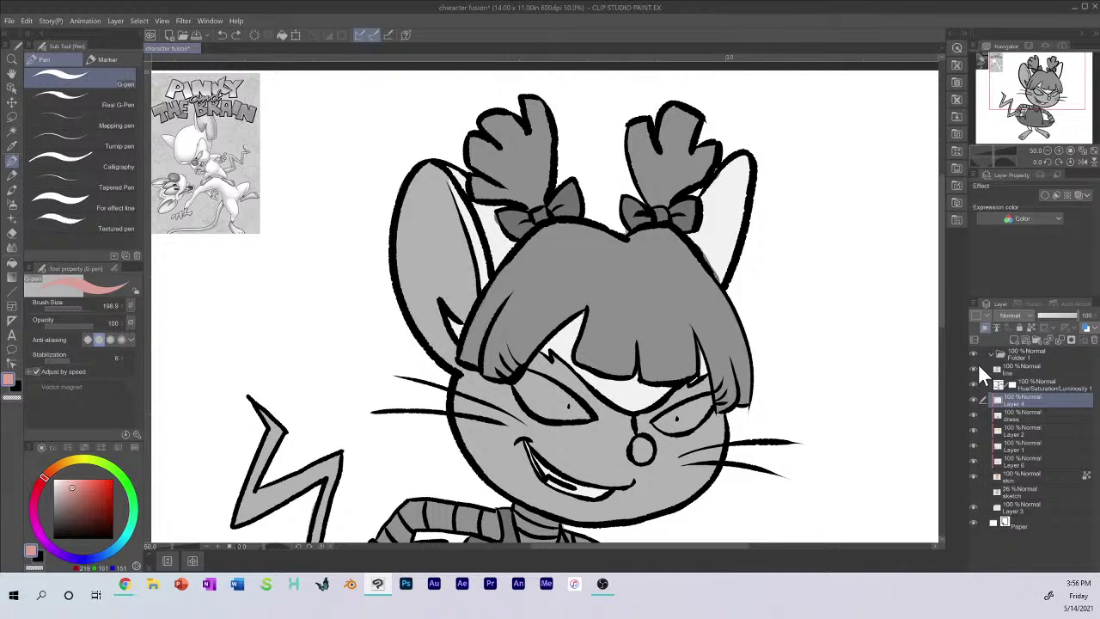
{"action": "left_click", "coordinate": [81, 486]}
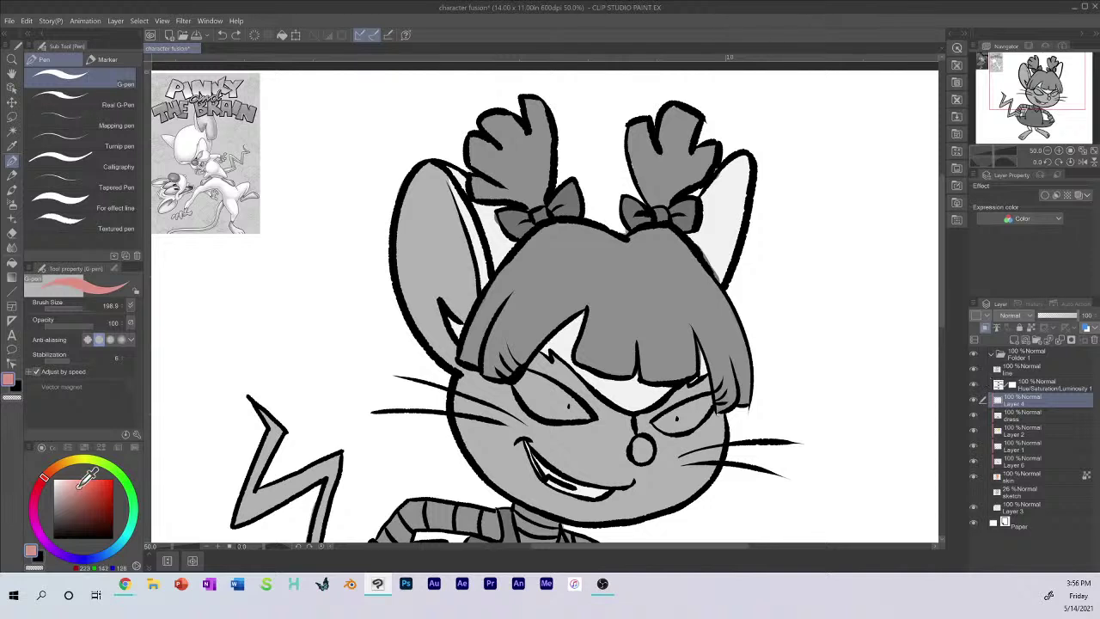
{"action": "left_click", "coordinate": [82, 483]}
{"action": "left_click", "coordinate": [76, 478]}
{"action": "left_click_drag", "start_coordinate": [72, 480], "coordinate": [71, 479]}
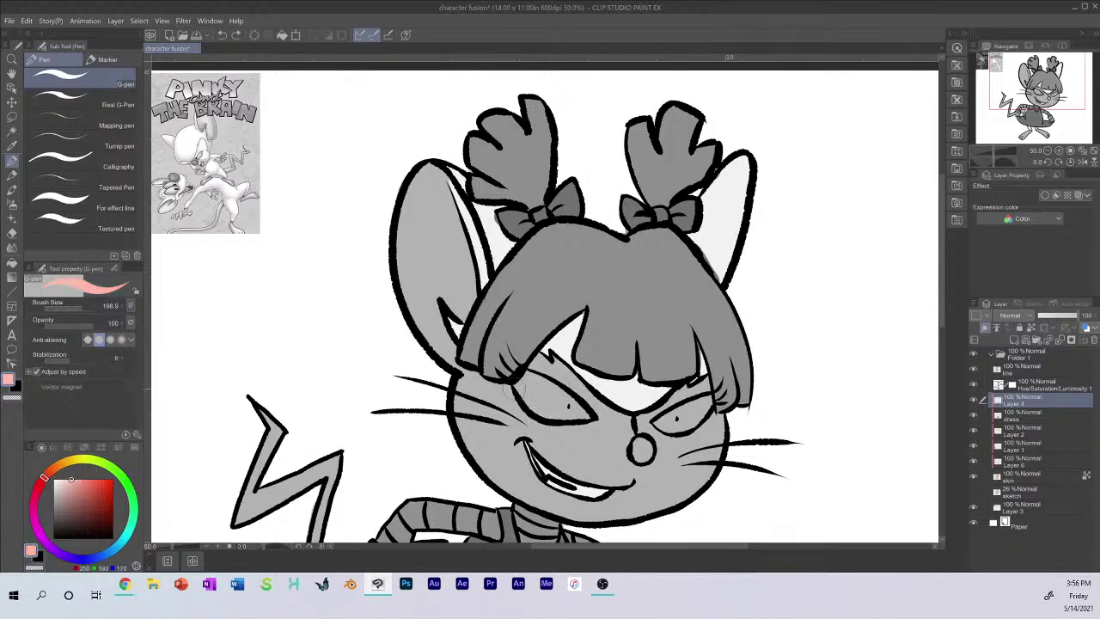
Step: Fill both eyes with the pale pink on Layer 4, and hide the greyscale correction layer to view the colour
{"action": "mouse_move", "coordinate": [521, 387]}
{"action": "left_mouse_down"}
{"action": "mouse_move", "coordinate": [550, 409]}
{"action": "mouse_move", "coordinate": [521, 386]}
{"action": "mouse_move", "coordinate": [546, 387]}
{"action": "mouse_move", "coordinate": [581, 416]}
{"action": "mouse_move", "coordinate": [563, 413]}
{"action": "left_mouse_up"}
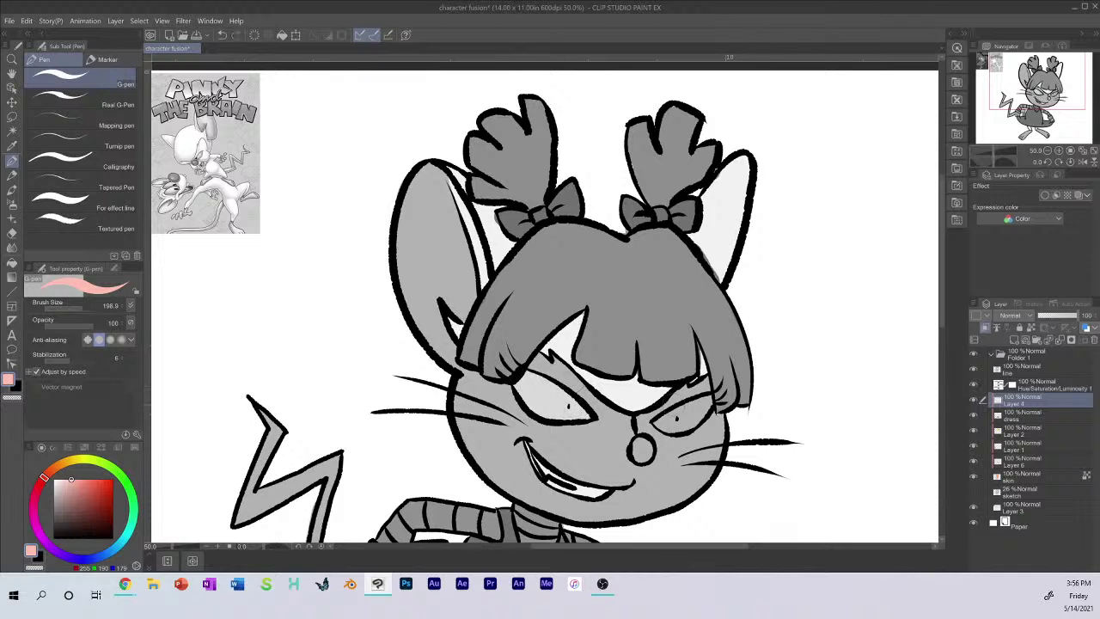
{"action": "mouse_move", "coordinate": [666, 423]}
{"action": "left_mouse_down"}
{"action": "mouse_move", "coordinate": [687, 419]}
{"action": "mouse_move", "coordinate": [651, 426]}
{"action": "mouse_move", "coordinate": [686, 423]}
{"action": "mouse_move", "coordinate": [712, 397]}
{"action": "mouse_move", "coordinate": [672, 411]}
{"action": "left_mouse_up"}
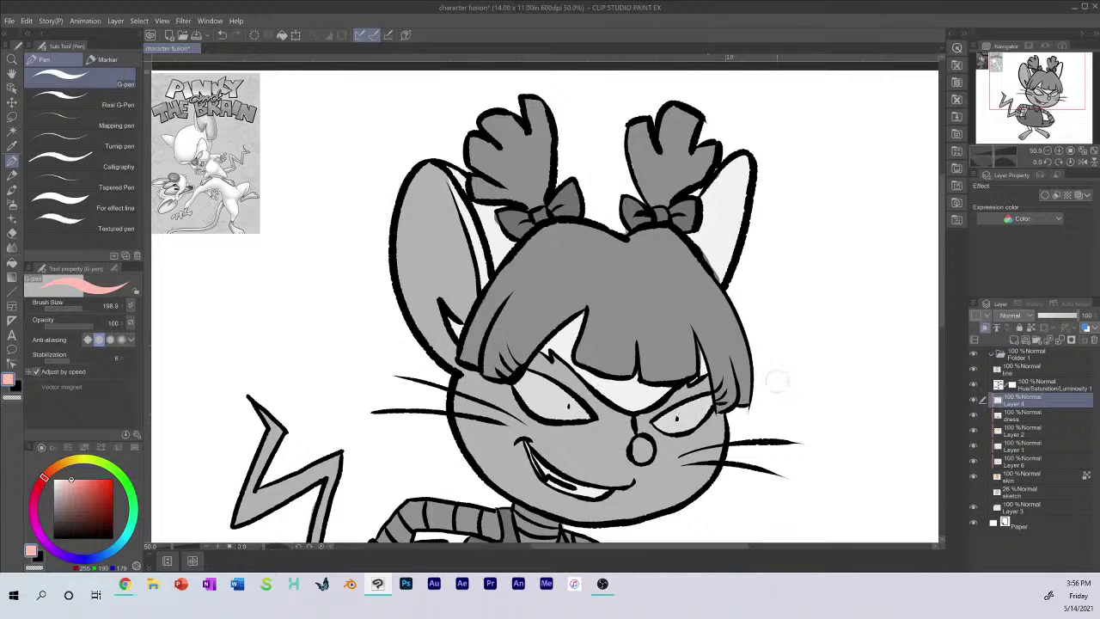
{"action": "left_click", "coordinate": [974, 383]}
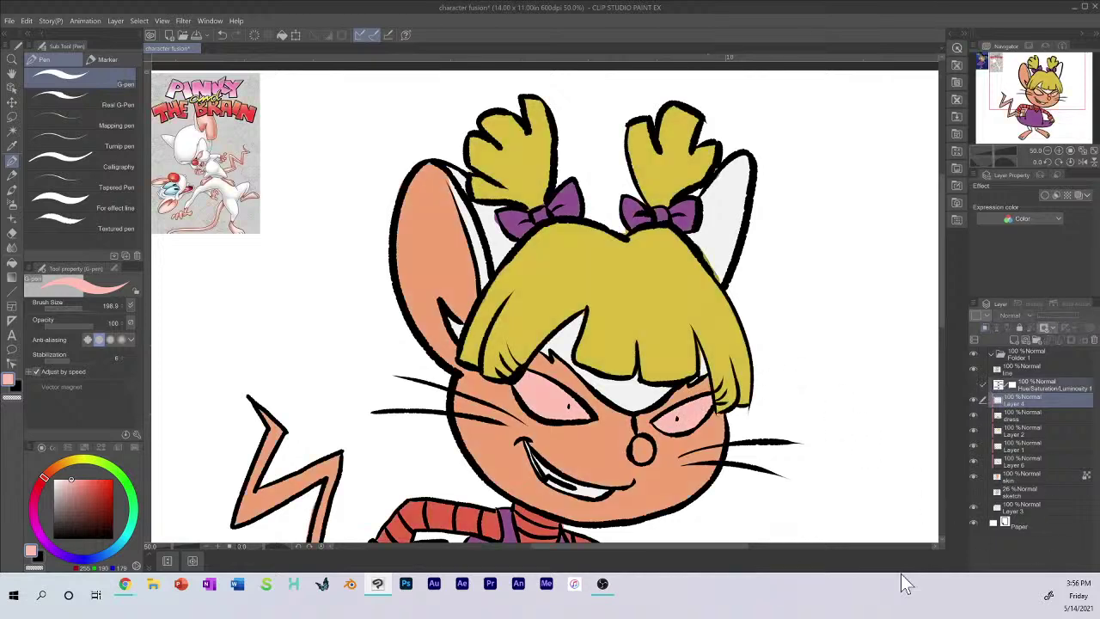
Step: Sample a bright red for the nose from the Pinky and the Brain reference image
{"action": "scroll", "coordinate": [914, 363], "scroll_direction": "down", "scroll_amount": 1}
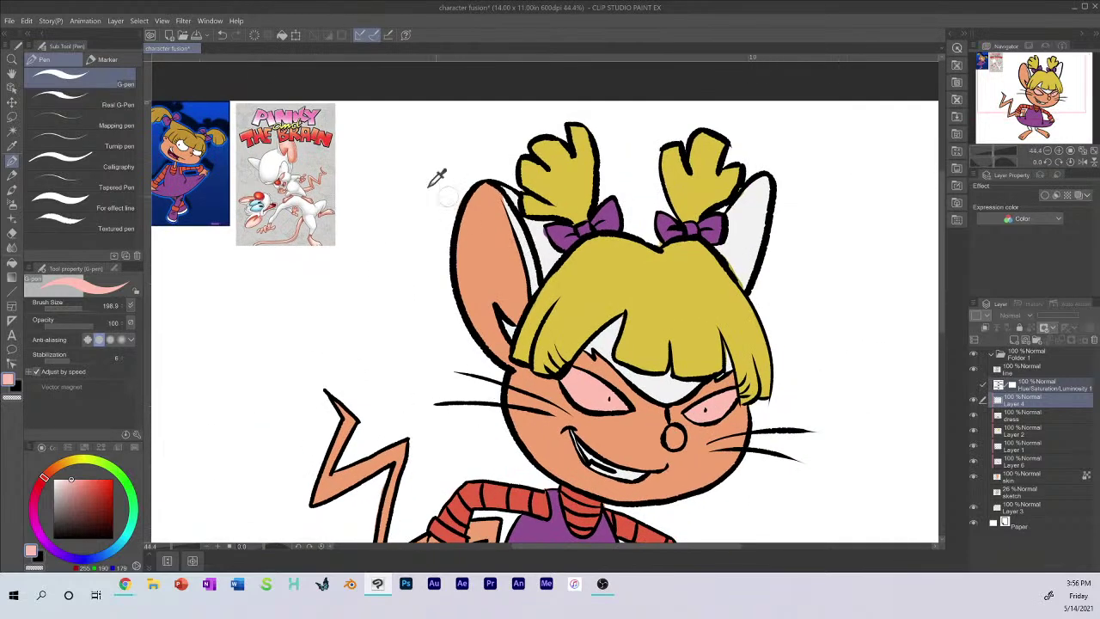
{"action": "left_click", "coordinate": [277, 137], "text": "alt"}
{"action": "left_click", "coordinate": [285, 188], "text": "alt"}
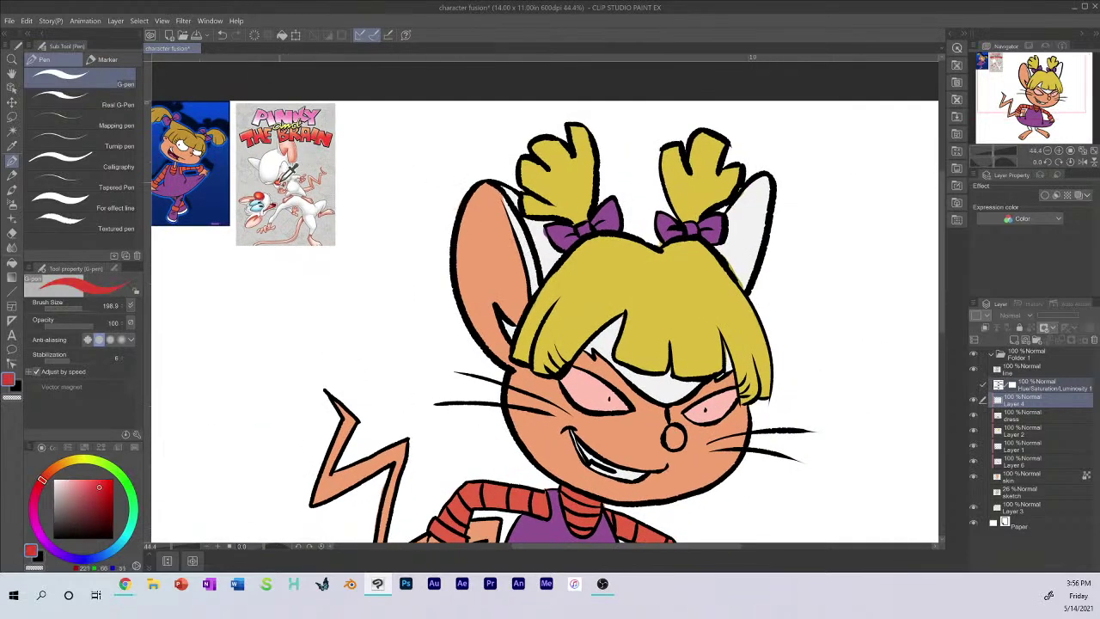
{"action": "left_click", "coordinate": [283, 186], "text": "alt"}
{"action": "left_click", "coordinate": [280, 184], "text": "alt"}
{"action": "left_click", "coordinate": [288, 172], "text": "alt"}
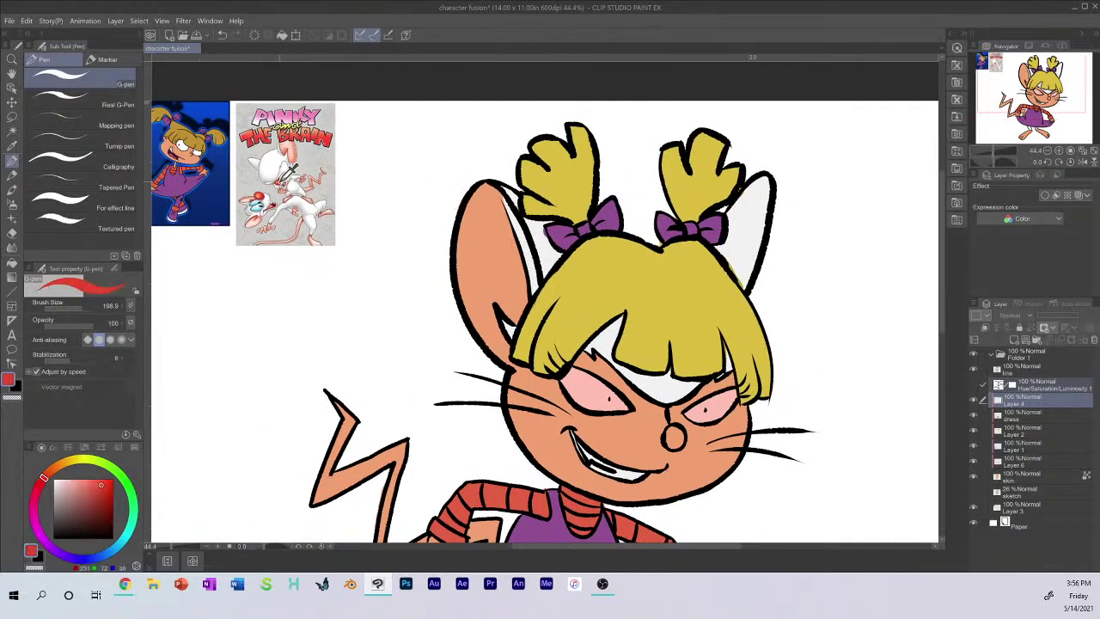
Step: Add a new layer above Layer 4, paint the nose bright red, compare it in greyscale and colour, and reselect Layer 4
{"action": "left_click", "coordinate": [973, 386]}
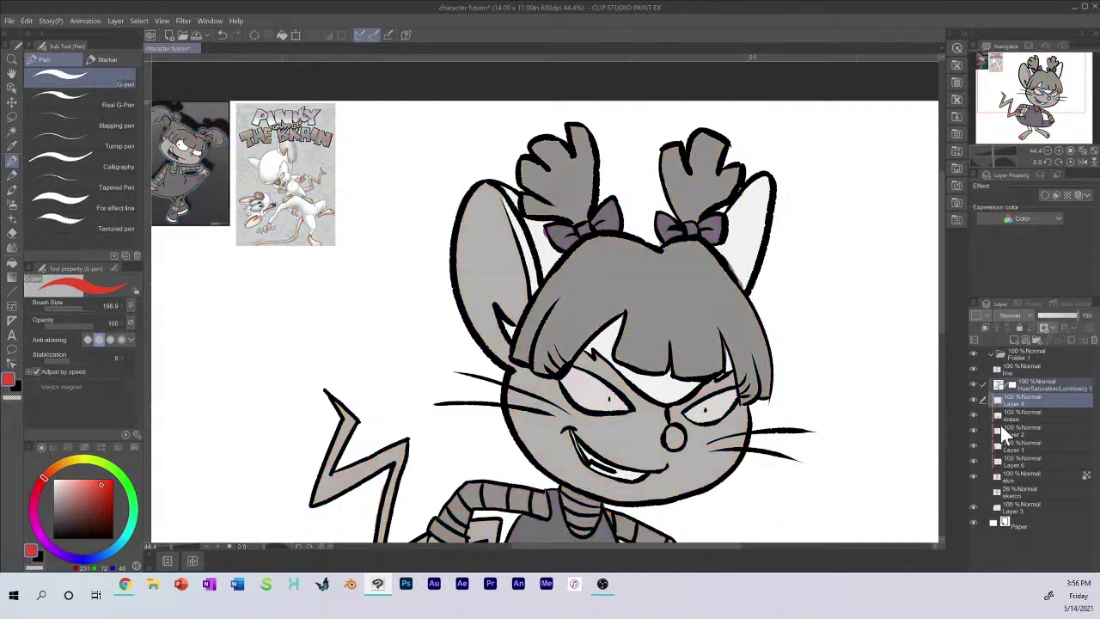
{"action": "left_click", "coordinate": [1025, 343]}
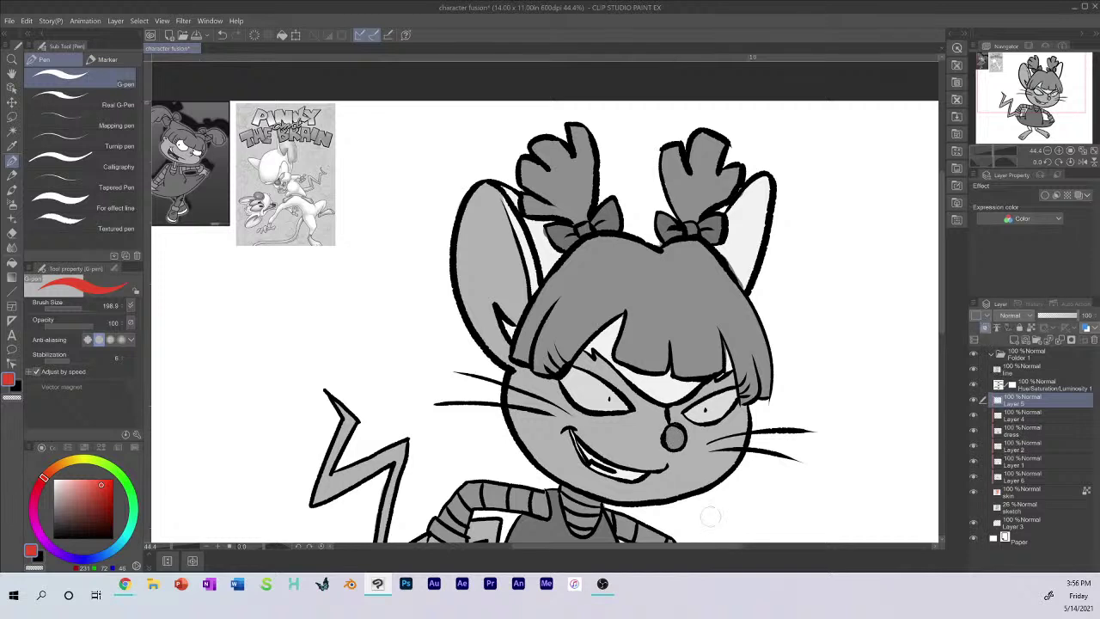
{"action": "scroll", "coordinate": [545, 302], "scroll_direction": "down", "scroll_amount": 3}
{"action": "key", "text": "ctrl+plus"}
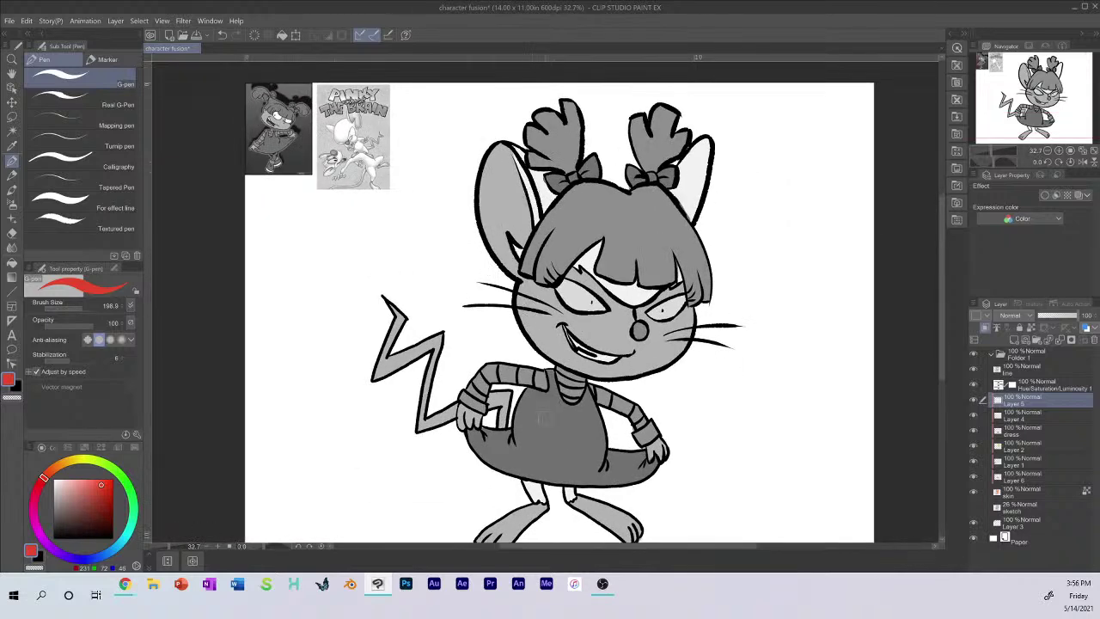
{"action": "left_click", "coordinate": [979, 383]}
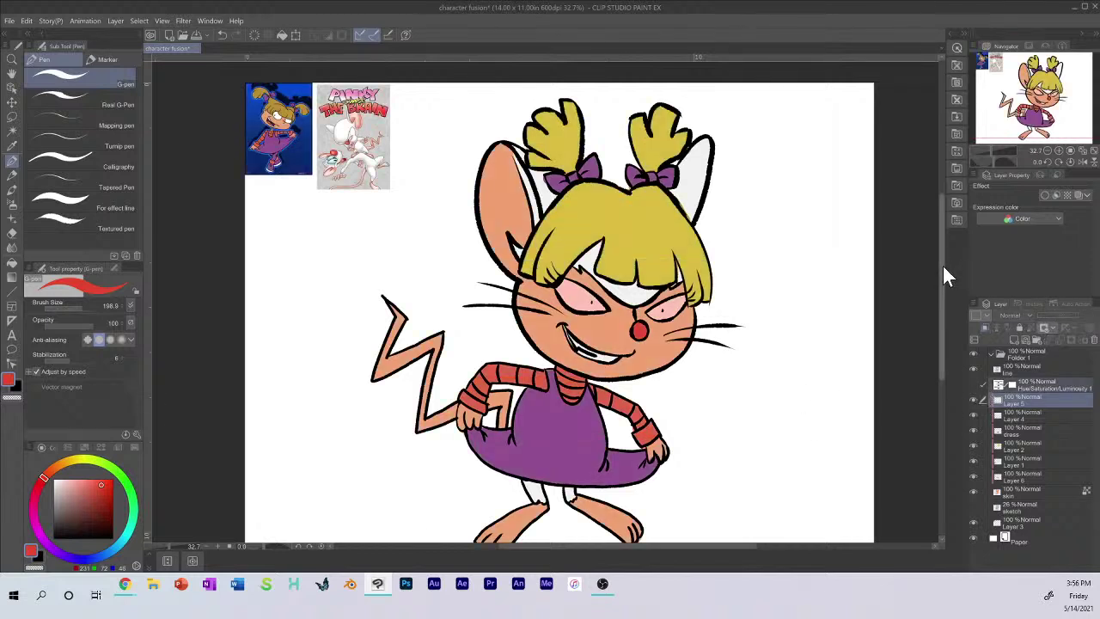
{"action": "scroll", "coordinate": [942, 274], "scroll_direction": "down", "scroll_amount": 1}
{"action": "left_click", "coordinate": [1015, 406]}
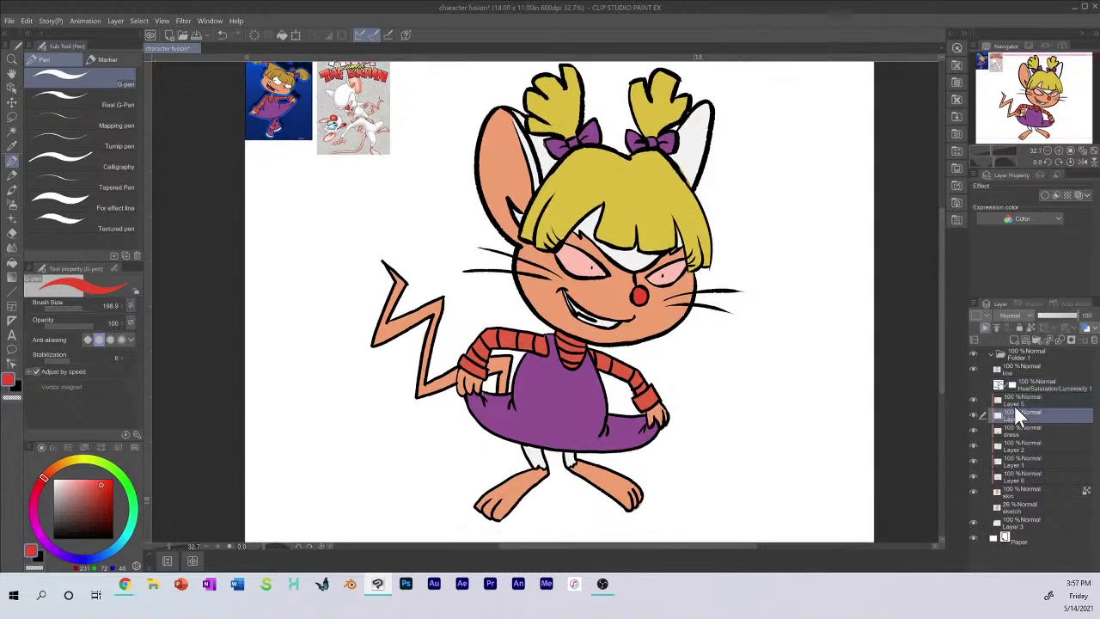
Step: Lock the transparent pixels on the colour layers from Layer 5 down to Layer 6, and select the skin layer
{"action": "left_click", "coordinate": [1006, 474], "text": "shift"}
{"action": "left_click", "coordinate": [1031, 340]}
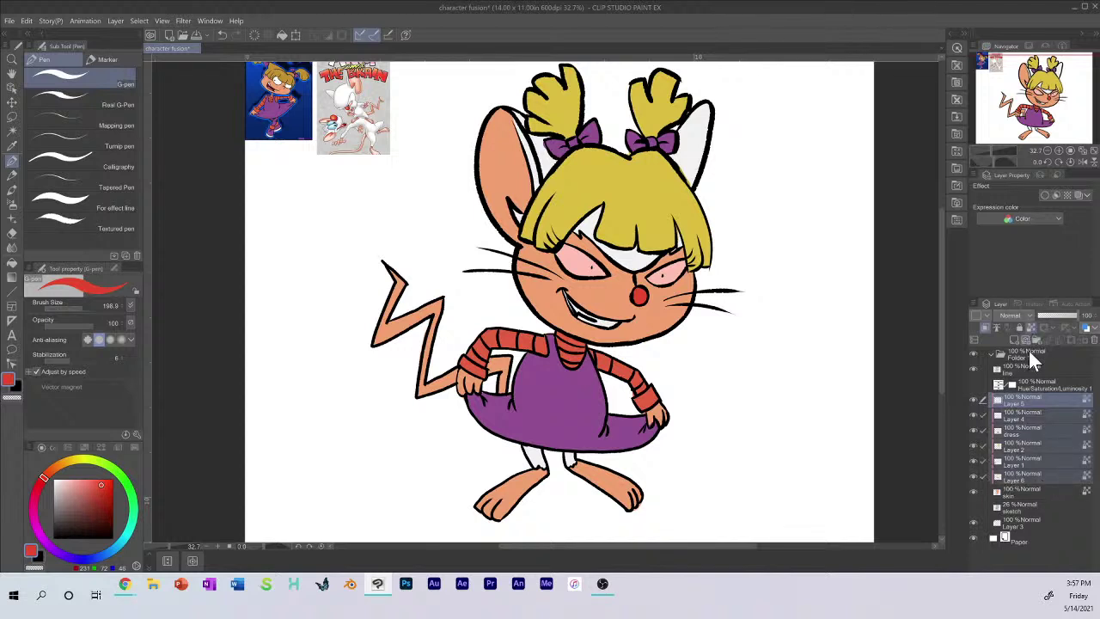
{"action": "left_click", "coordinate": [1022, 495]}
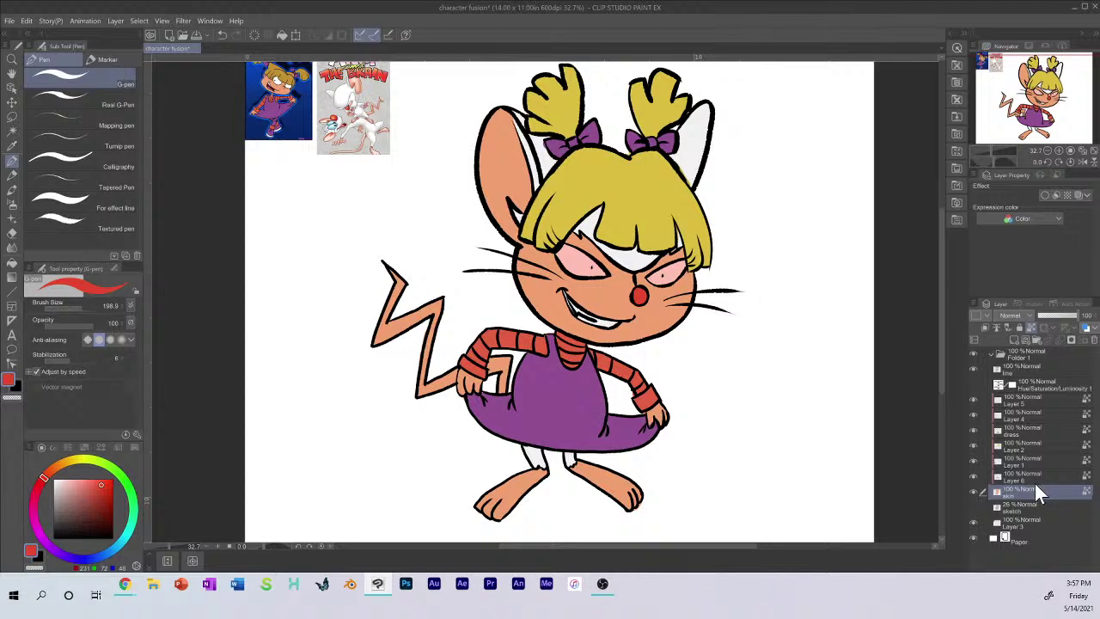
{"action": "left_click", "coordinate": [1013, 479]}
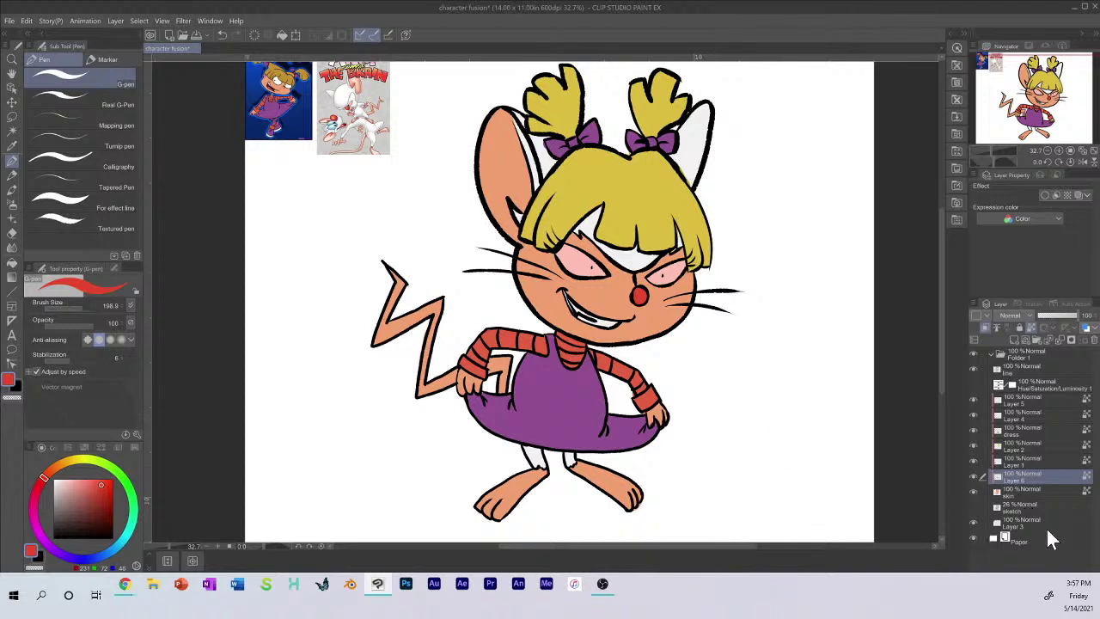
{"action": "left_click", "coordinate": [1049, 495]}
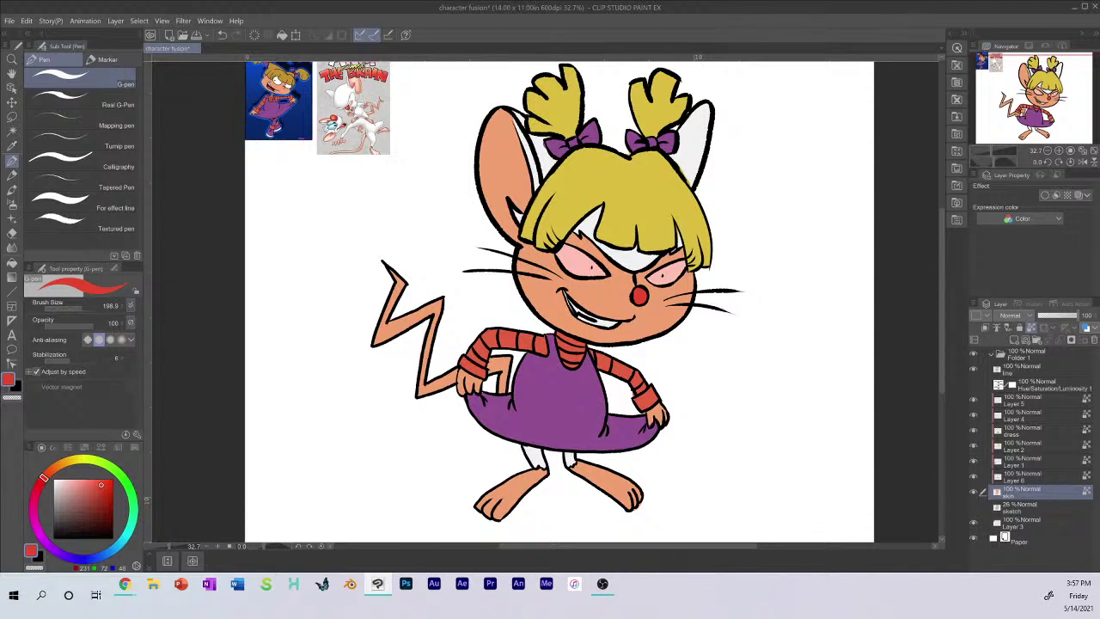
Step: Sample the face's skin orange and shift it to a darker, redder brown for the skin shadows
{"action": "left_click", "coordinate": [307, 77], "text": "alt"}
{"action": "left_click", "coordinate": [590, 287], "text": "alt"}
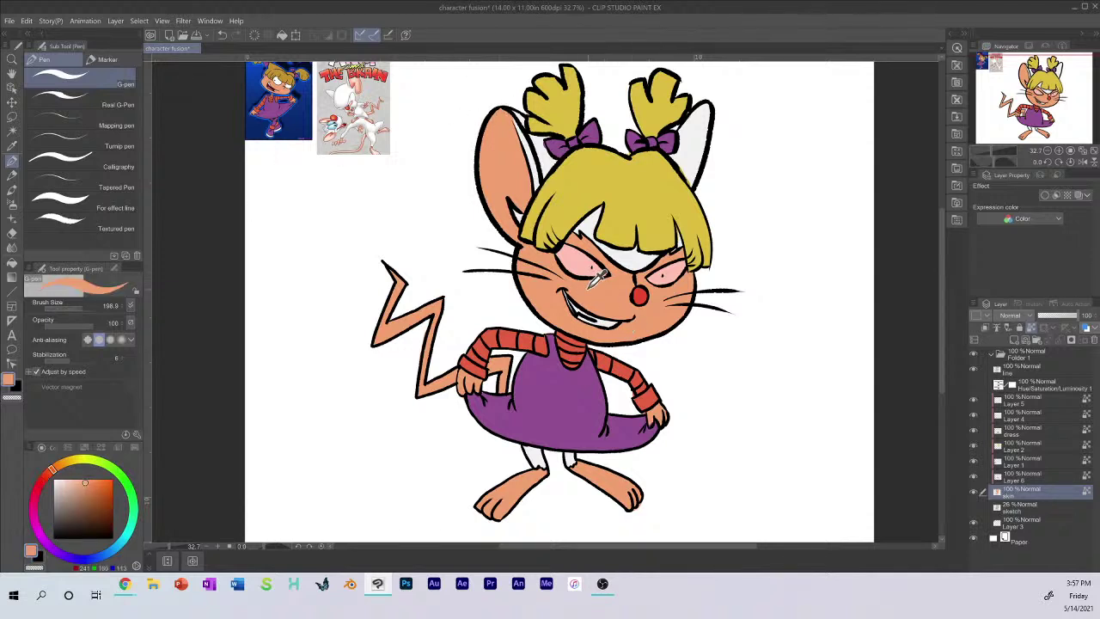
{"action": "left_click_drag", "start_coordinate": [96, 496], "coordinate": [91, 506]}
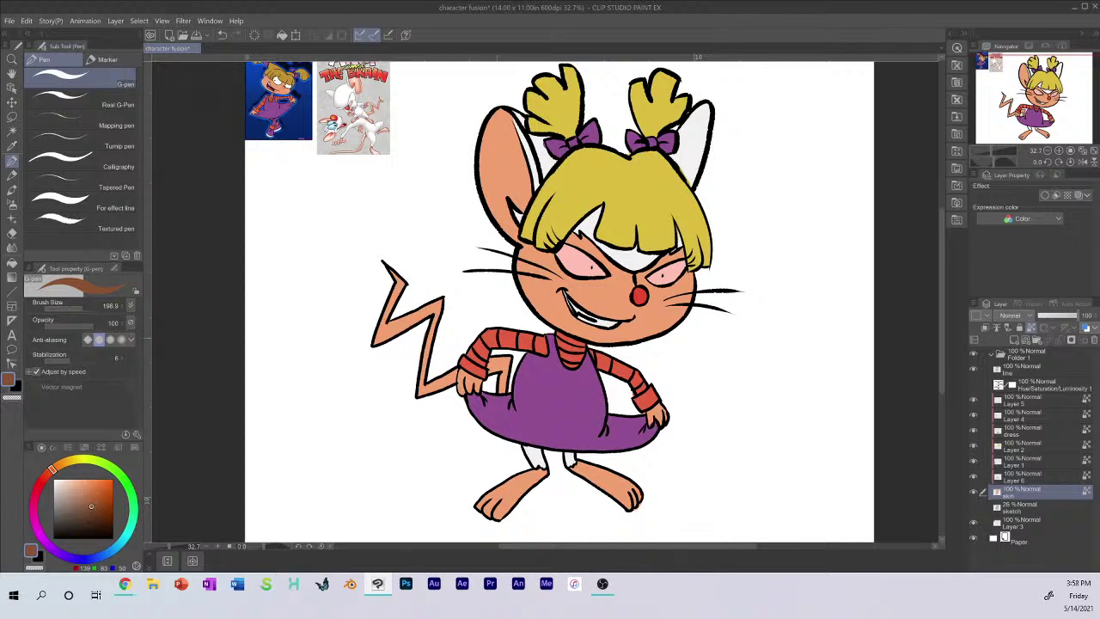
{"action": "left_click_drag", "start_coordinate": [53, 469], "coordinate": [50, 474]}
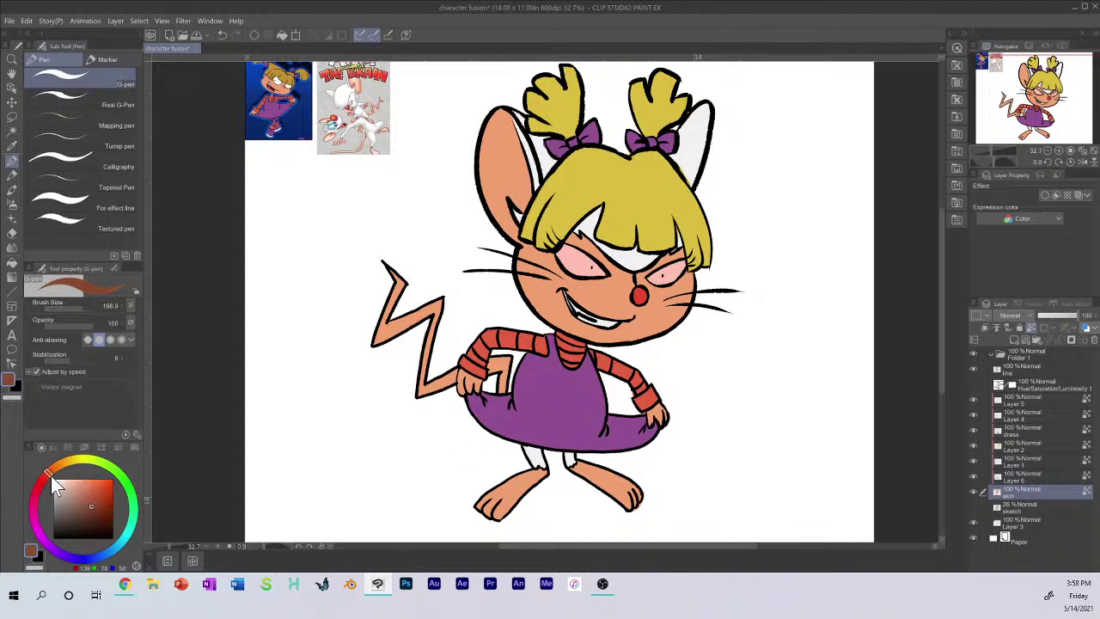
{"action": "left_click", "coordinate": [94, 507]}
{"action": "left_click", "coordinate": [91, 503]}
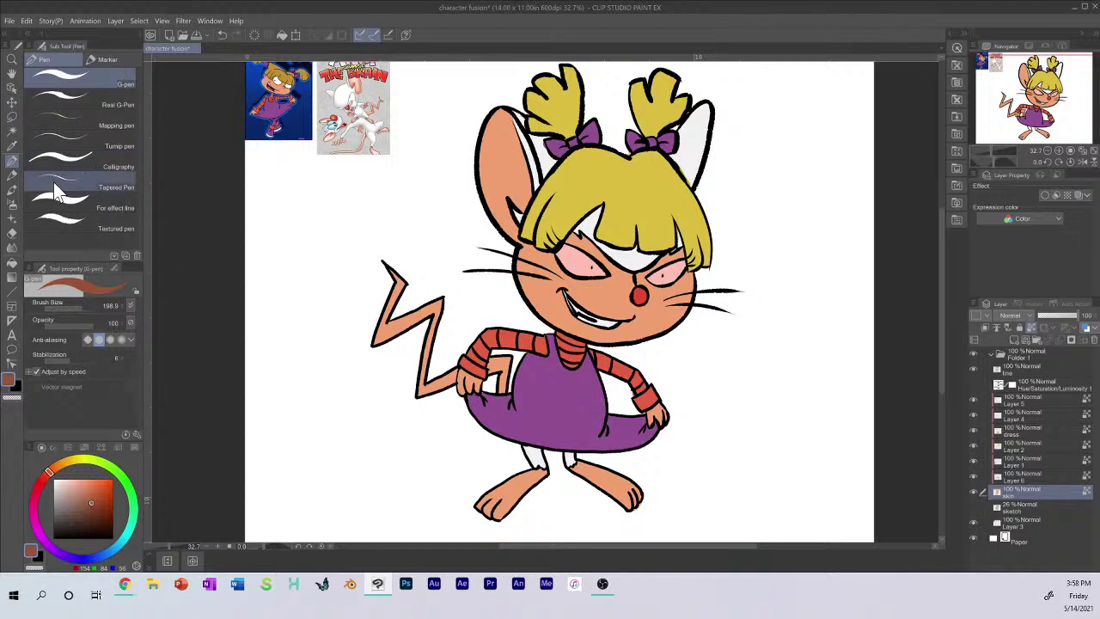
Step: Look through the watercolour and realistic brushes, and choose the Gouache brush from the thick paint group
{"action": "left_click", "coordinate": [13, 190]}
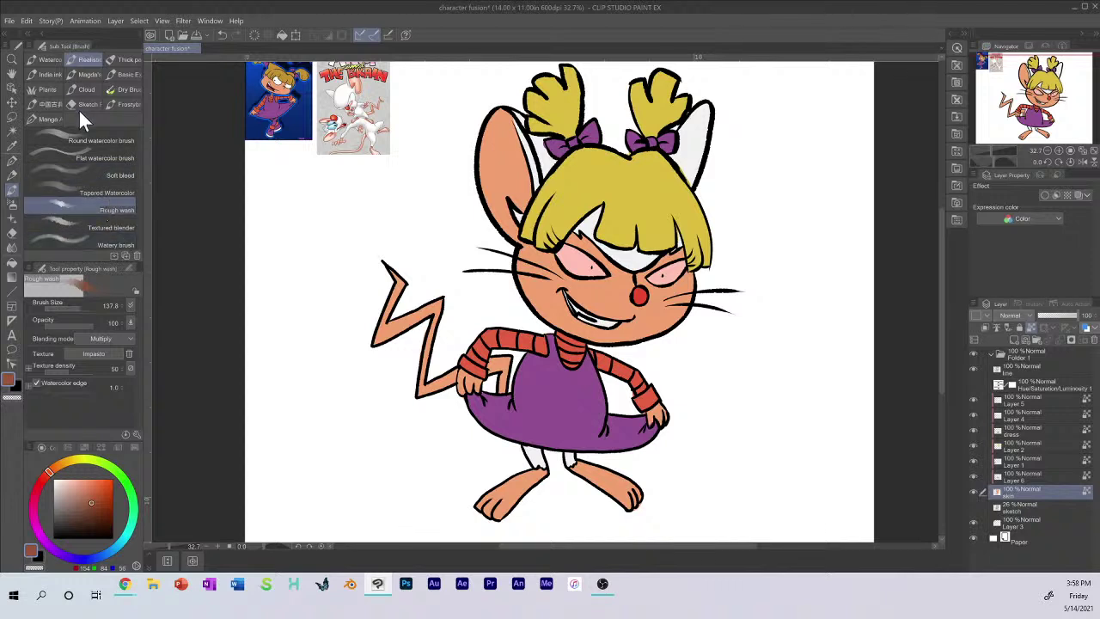
{"action": "left_click", "coordinate": [50, 62]}
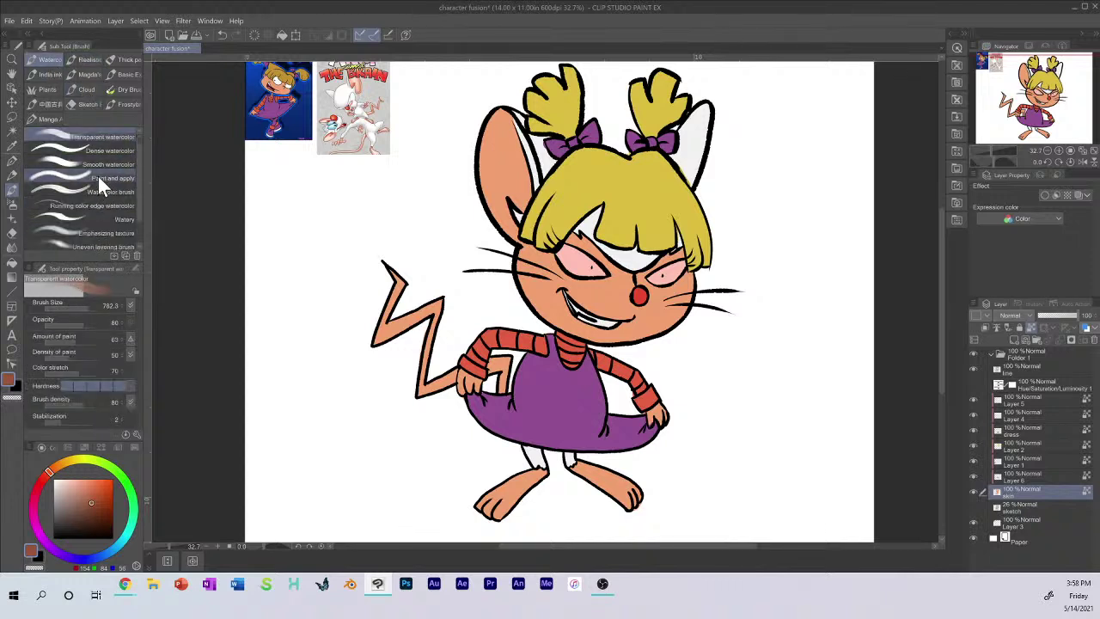
{"action": "left_click", "coordinate": [85, 60]}
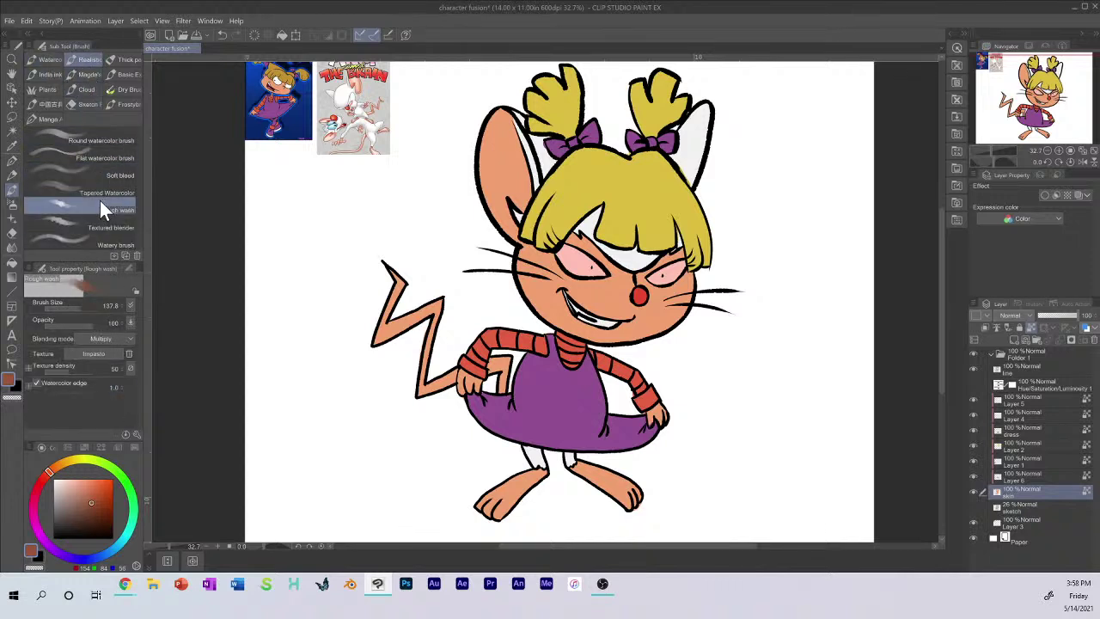
{"action": "left_click", "coordinate": [115, 60]}
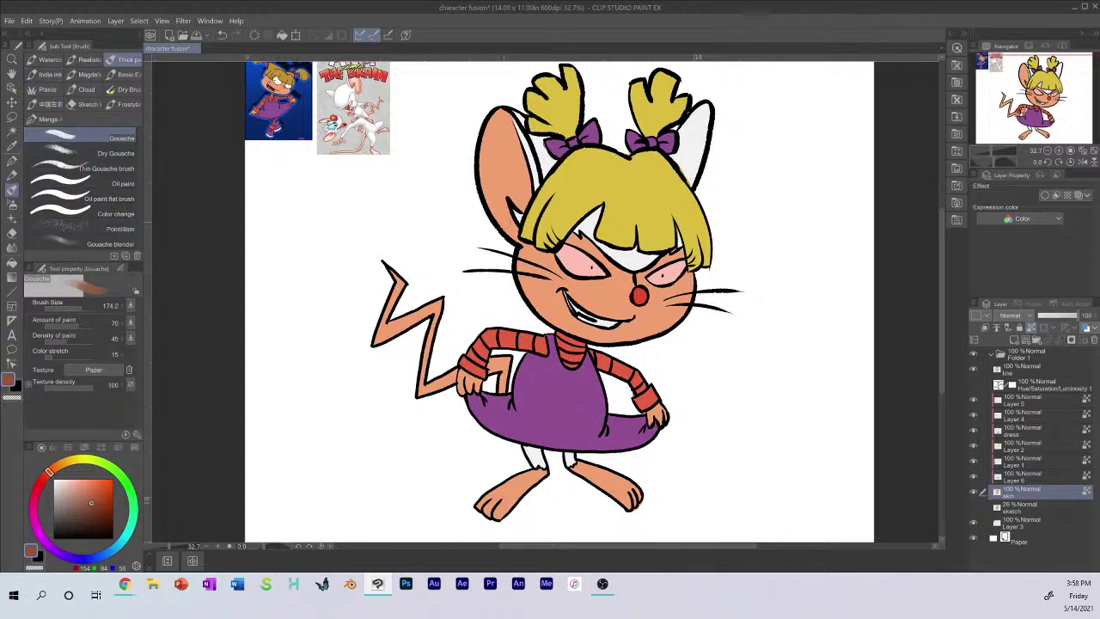
{"action": "mouse_move", "coordinate": [507, 241]}
{"action": "left_mouse_down"}
{"action": "mouse_move", "coordinate": [499, 193]}
{"action": "mouse_move", "coordinate": [521, 148]}
{"action": "mouse_move", "coordinate": [526, 203]}
{"action": "left_mouse_up"}
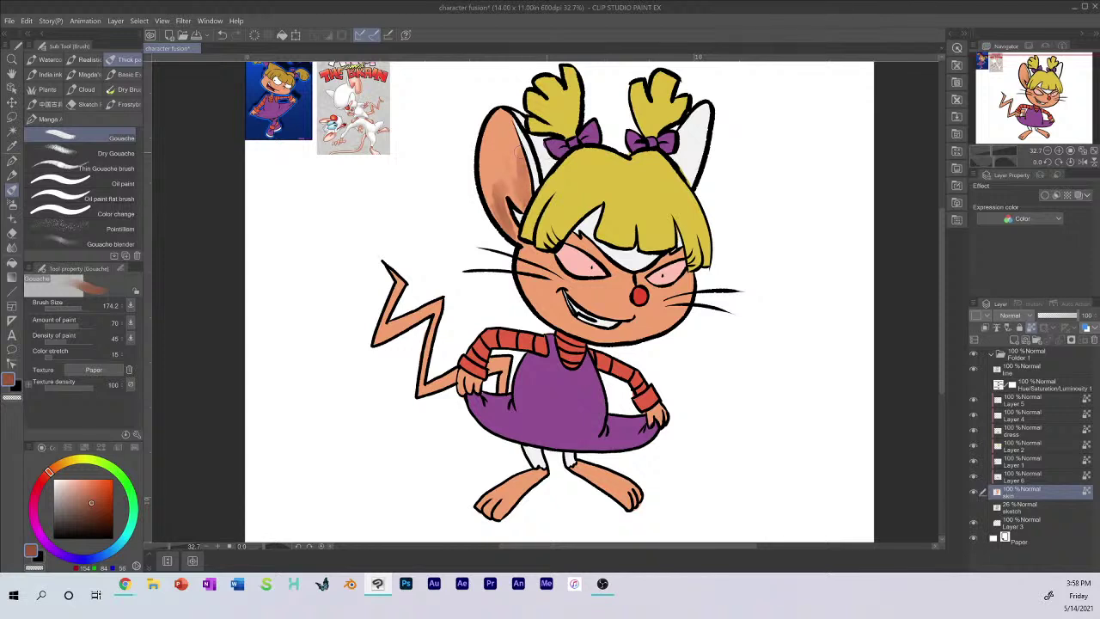
{"action": "key", "text": "ctrl+z"}
{"action": "key", "text": "ctrl+z"}
{"action": "key", "text": "ctrl+z"}
{"action": "mouse_move", "coordinate": [515, 241]}
{"action": "left_mouse_down"}
{"action": "mouse_move", "coordinate": [493, 197]}
{"action": "mouse_move", "coordinate": [509, 212]}
{"action": "mouse_move", "coordinate": [505, 183]}
{"action": "mouse_move", "coordinate": [519, 206]}
{"action": "mouse_move", "coordinate": [523, 159]}
{"action": "mouse_move", "coordinate": [519, 196]}
{"action": "mouse_move", "coordinate": [509, 180]}
{"action": "mouse_move", "coordinate": [490, 188]}
{"action": "mouse_move", "coordinate": [513, 141]}
{"action": "left_mouse_up"}
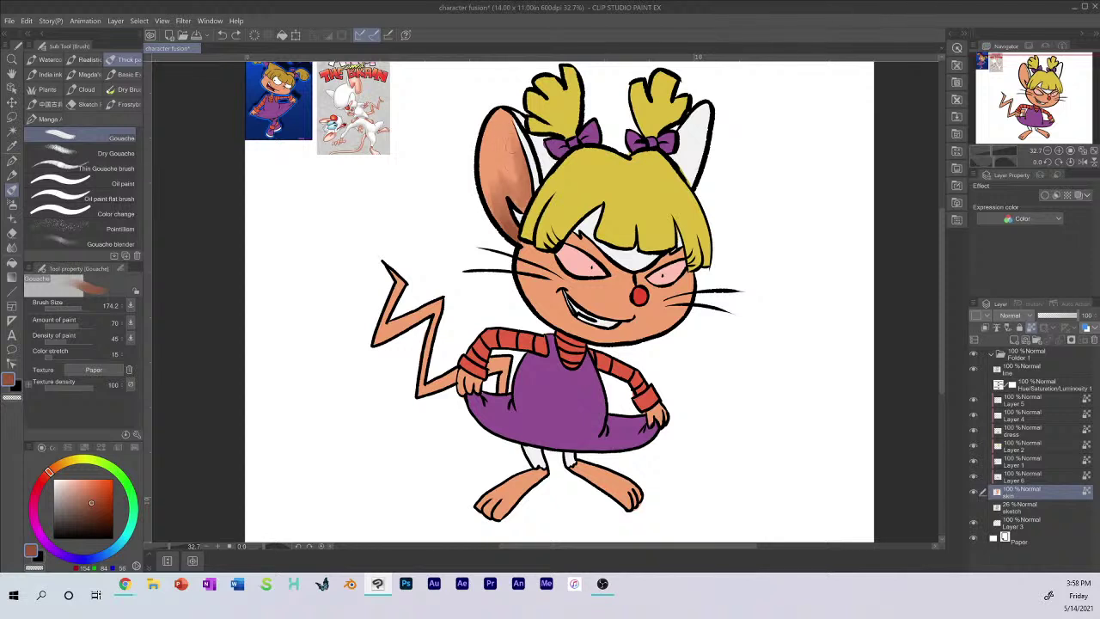
{"action": "left_click_drag", "start_coordinate": [497, 178], "coordinate": [494, 166]}
{"action": "mouse_move", "coordinate": [516, 225]}
{"action": "left_mouse_down"}
{"action": "mouse_move", "coordinate": [505, 203]}
{"action": "mouse_move", "coordinate": [499, 212]}
{"action": "left_mouse_up"}
{"action": "left_click_drag", "start_coordinate": [507, 232], "coordinate": [499, 222]}
{"action": "left_click_drag", "start_coordinate": [494, 189], "coordinate": [502, 169]}
{"action": "key", "text": "ctrl+z"}
{"action": "key", "text": "ctrl+z"}
{"action": "key", "text": "ctrl+z"}
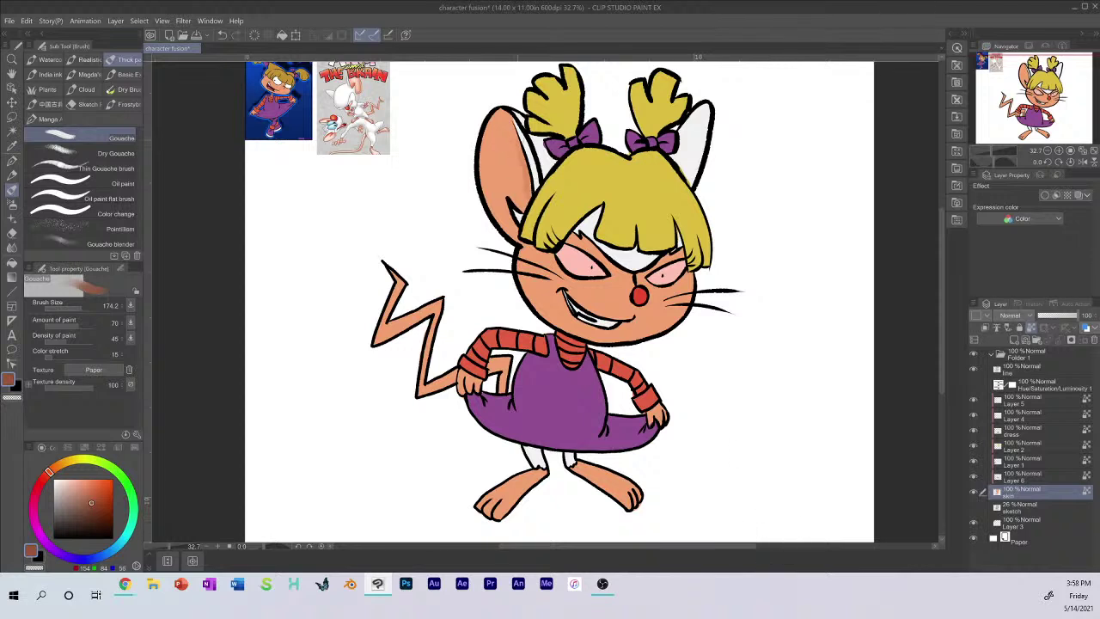
Step: Shade the inner edge and base of the large orange ear with the reddish brown on the skin layer
{"action": "mouse_move", "coordinate": [517, 141]}
{"action": "left_mouse_down"}
{"action": "mouse_move", "coordinate": [524, 204]}
{"action": "mouse_move", "coordinate": [528, 172]}
{"action": "mouse_move", "coordinate": [527, 184]}
{"action": "left_mouse_up"}
{"action": "mouse_move", "coordinate": [511, 228]}
{"action": "left_mouse_down"}
{"action": "mouse_move", "coordinate": [517, 240]}
{"action": "mouse_move", "coordinate": [511, 229]}
{"action": "left_mouse_up"}
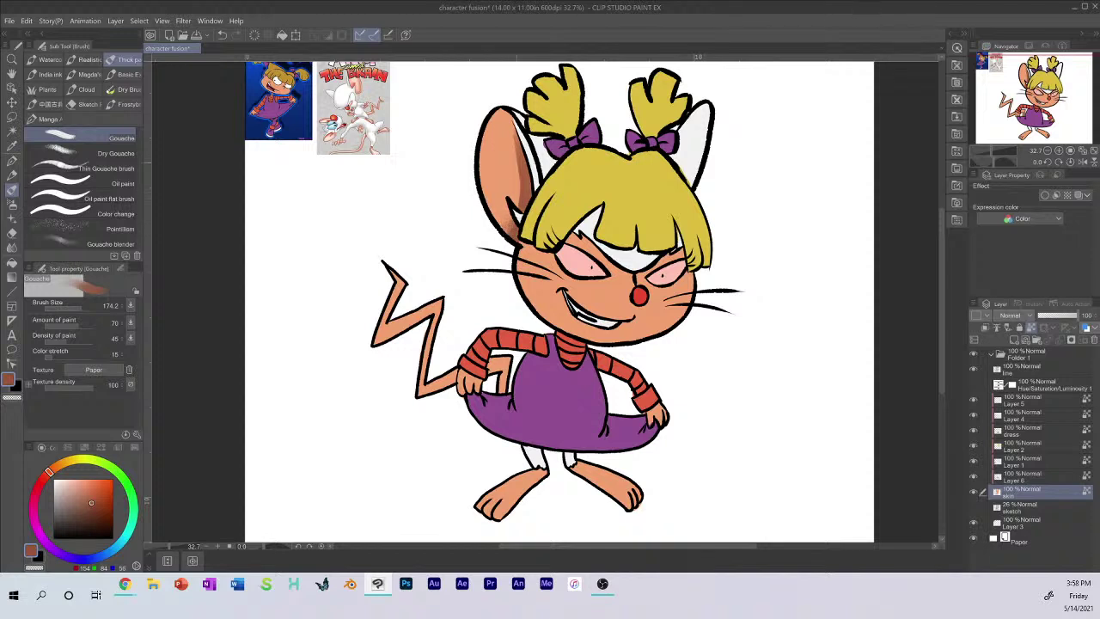
{"action": "mouse_move", "coordinate": [517, 172]}
{"action": "left_mouse_down"}
{"action": "mouse_move", "coordinate": [519, 206]}
{"action": "mouse_move", "coordinate": [520, 167]}
{"action": "left_mouse_up"}
Step: Shade the outer edge of the face from beside the hair down along the cheek to the chin, redoing one stroke
{"action": "mouse_move", "coordinate": [519, 237]}
{"action": "left_mouse_down"}
{"action": "mouse_move", "coordinate": [542, 316]}
{"action": "mouse_move", "coordinate": [529, 267]}
{"action": "left_mouse_up"}
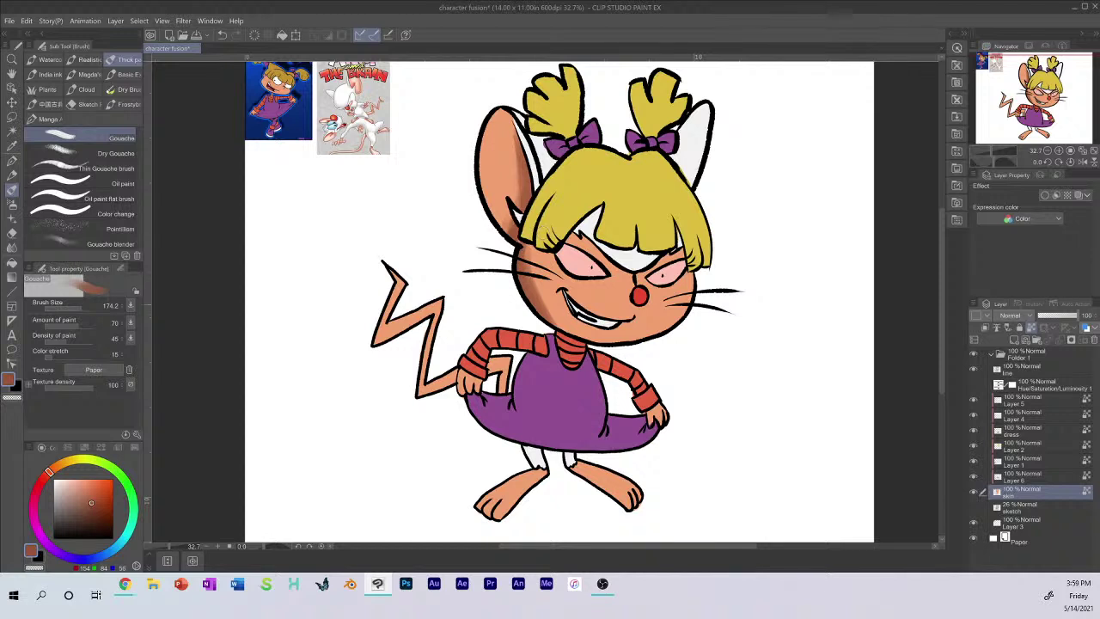
{"action": "left_click_drag", "start_coordinate": [540, 285], "coordinate": [567, 327]}
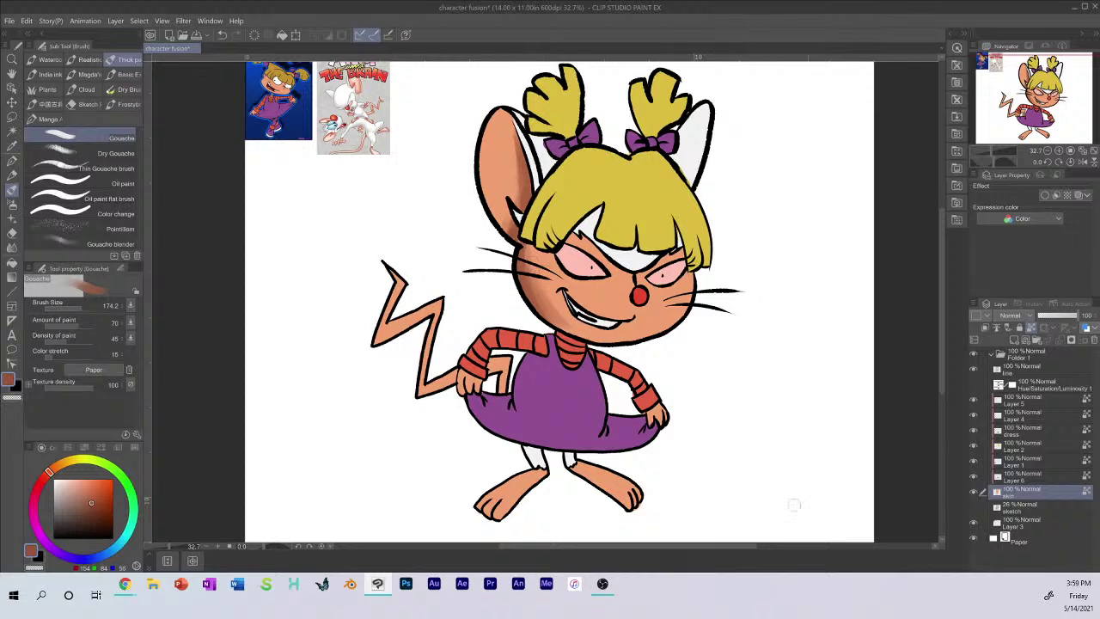
{"action": "key", "text": "ctrl"}
{"action": "mouse_move", "coordinate": [526, 268]}
{"action": "left_mouse_down"}
{"action": "mouse_move", "coordinate": [546, 317]}
{"action": "mouse_move", "coordinate": [527, 248]}
{"action": "mouse_move", "coordinate": [527, 280]}
{"action": "left_mouse_up"}
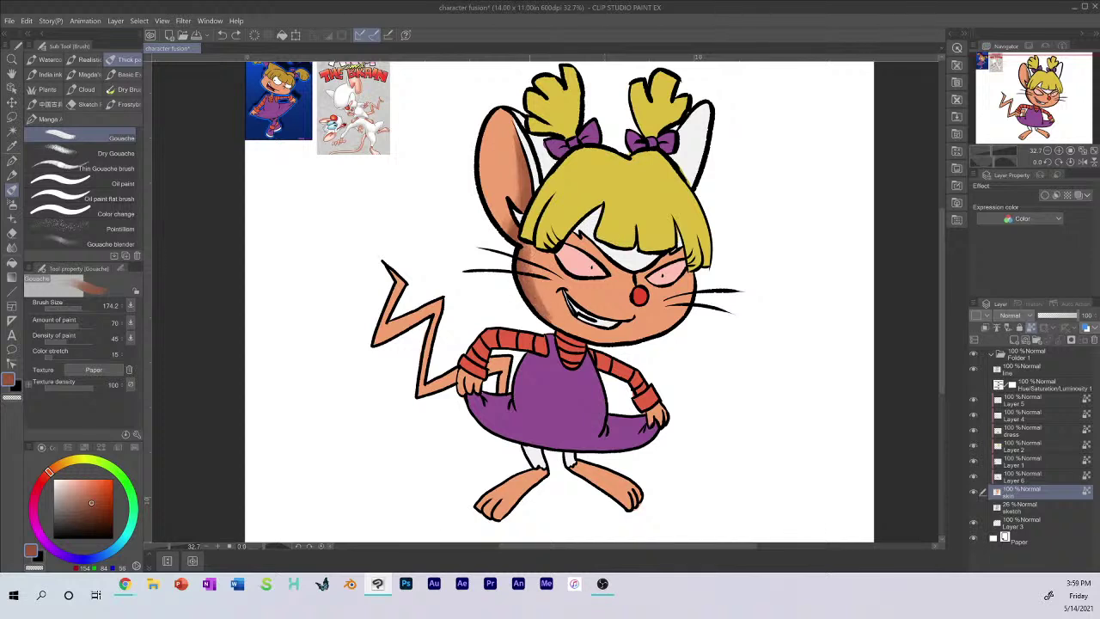
{"action": "left_click_drag", "start_coordinate": [559, 326], "coordinate": [541, 285]}
{"action": "key", "text": "ctrl+z"}
{"action": "left_click_drag", "start_coordinate": [550, 320], "coordinate": [526, 254]}
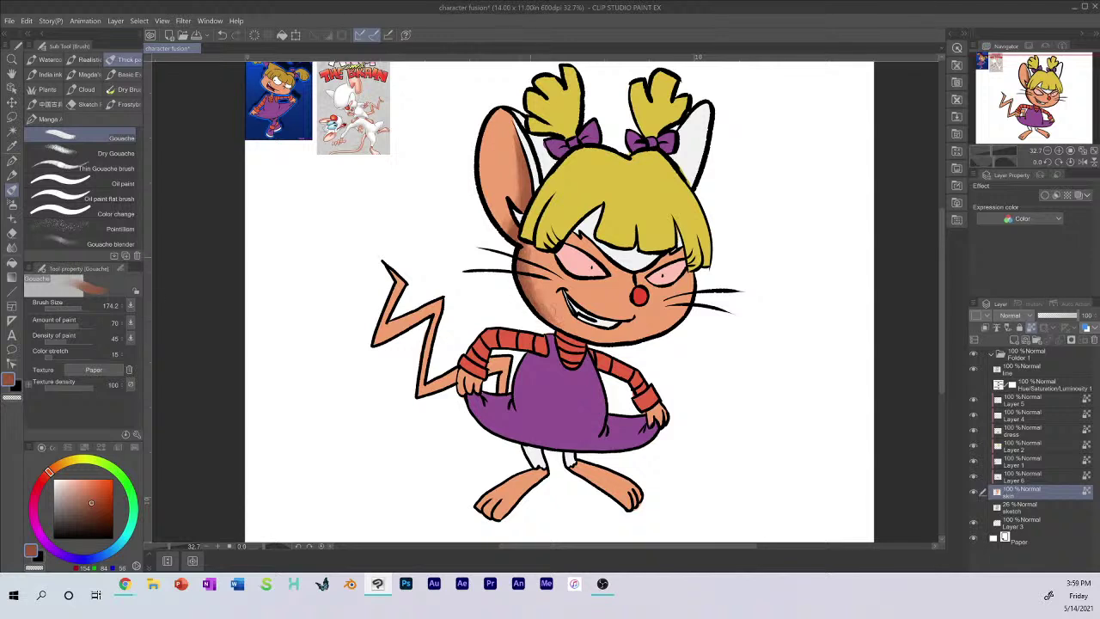
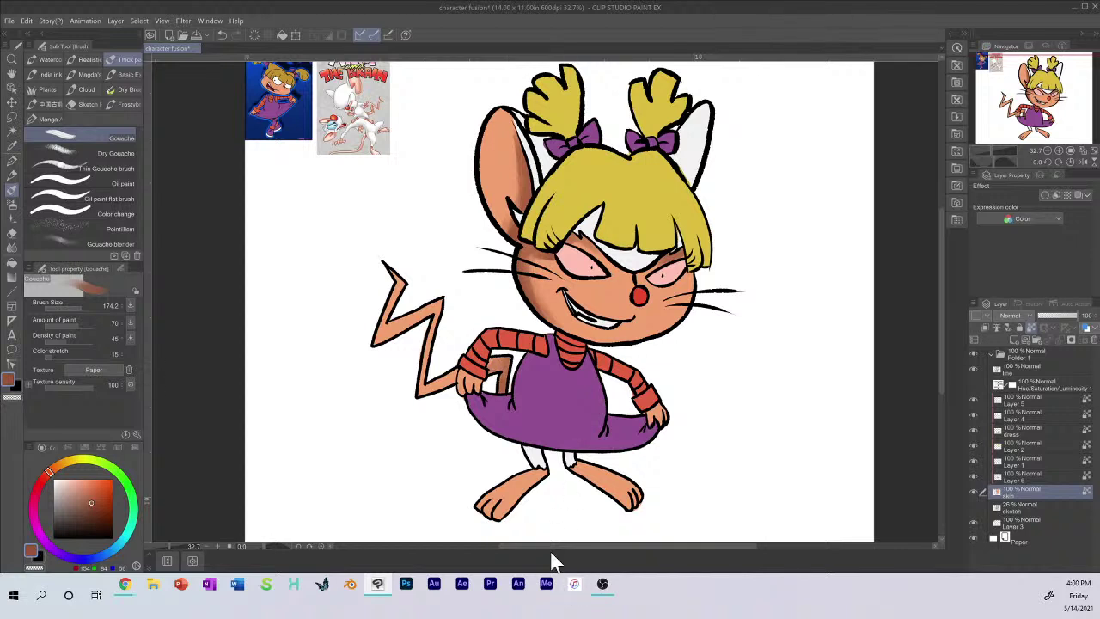
Step: Shade the upper parts of both feet with brown, and soften the tail shadow behind the arm using the sampled light skin orange
{"action": "left_click_drag", "start_coordinate": [547, 475], "coordinate": [509, 490]}
{"action": "left_click_drag", "start_coordinate": [569, 469], "coordinate": [608, 467]}
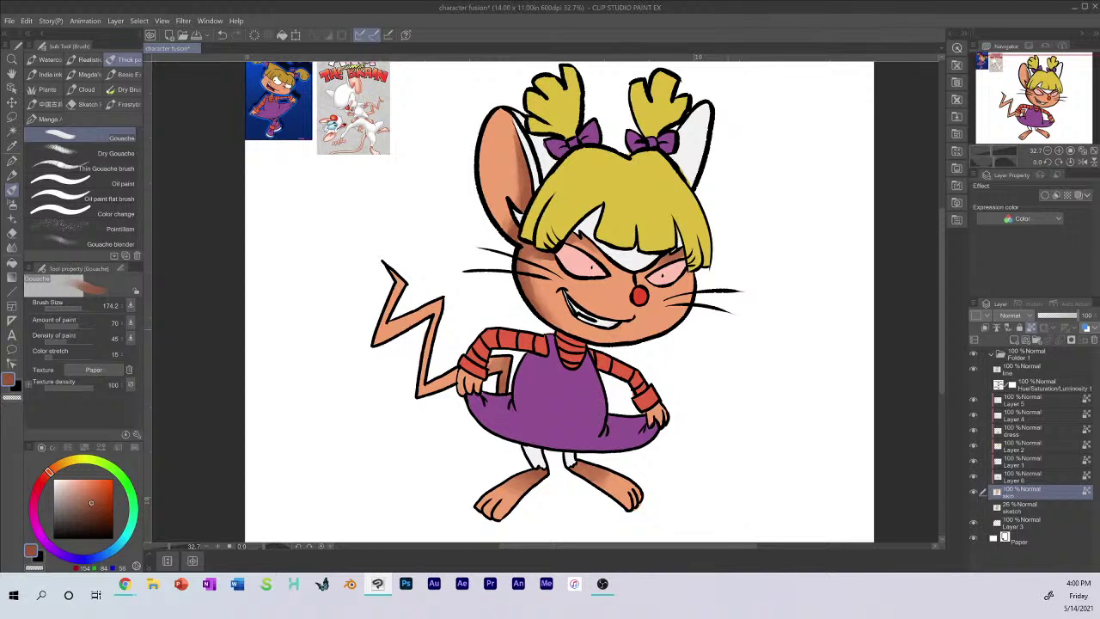
{"action": "left_click", "coordinate": [40, 558]}
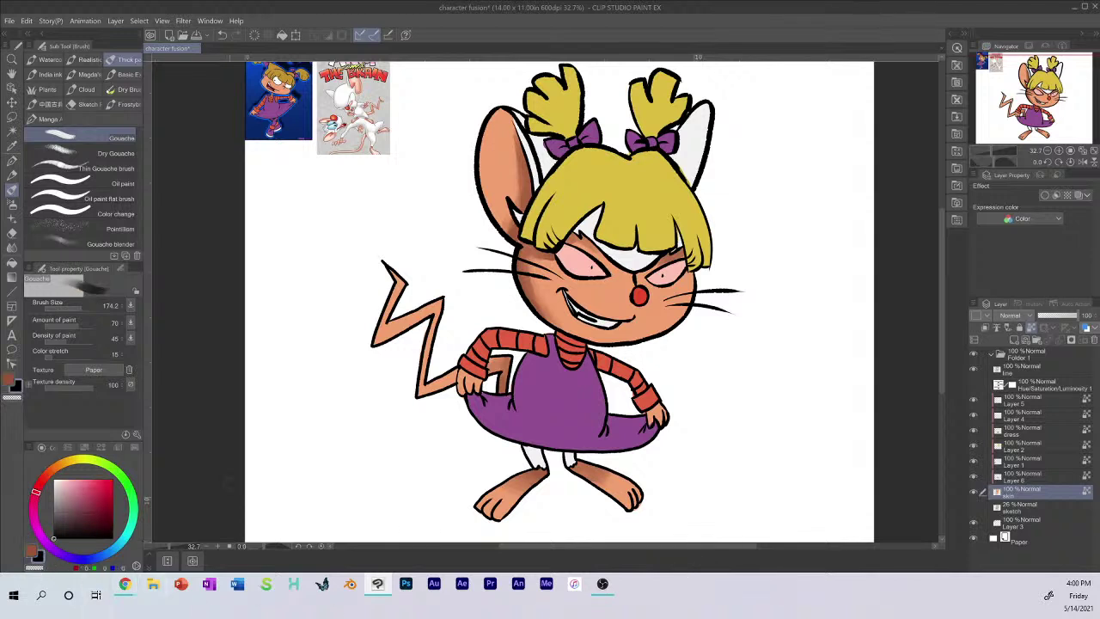
{"action": "left_click", "coordinate": [609, 295], "text": "alt"}
{"action": "left_click_drag", "start_coordinate": [488, 368], "coordinate": [507, 354]}
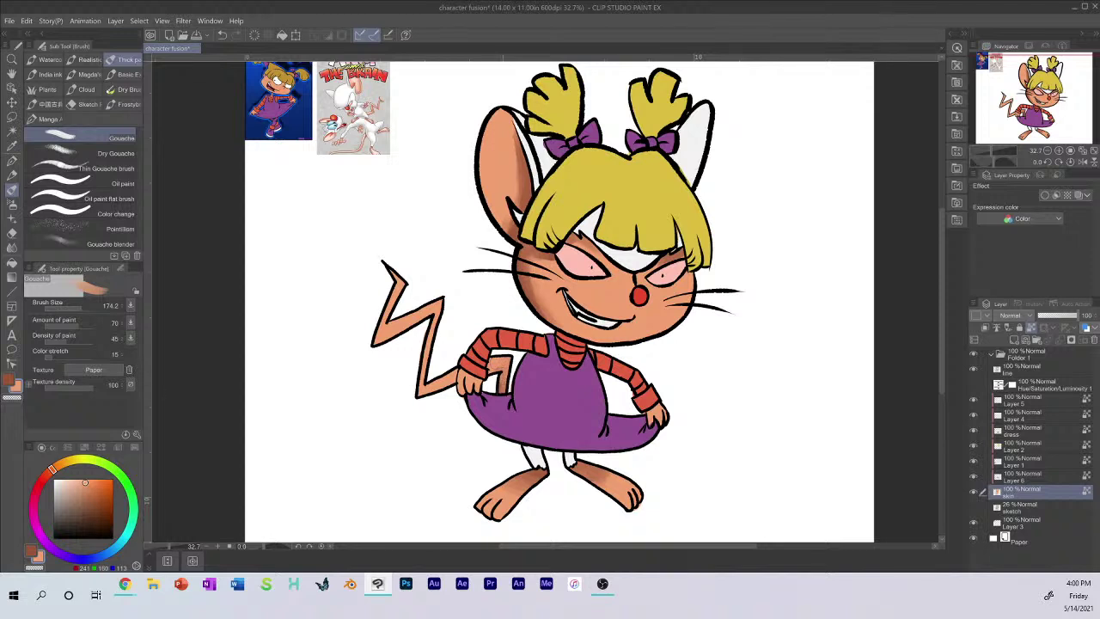
Step: Switch back to the reddish brown and shade the skin under the bangs, between the eyes and around the nose
{"action": "left_click", "coordinate": [34, 549]}
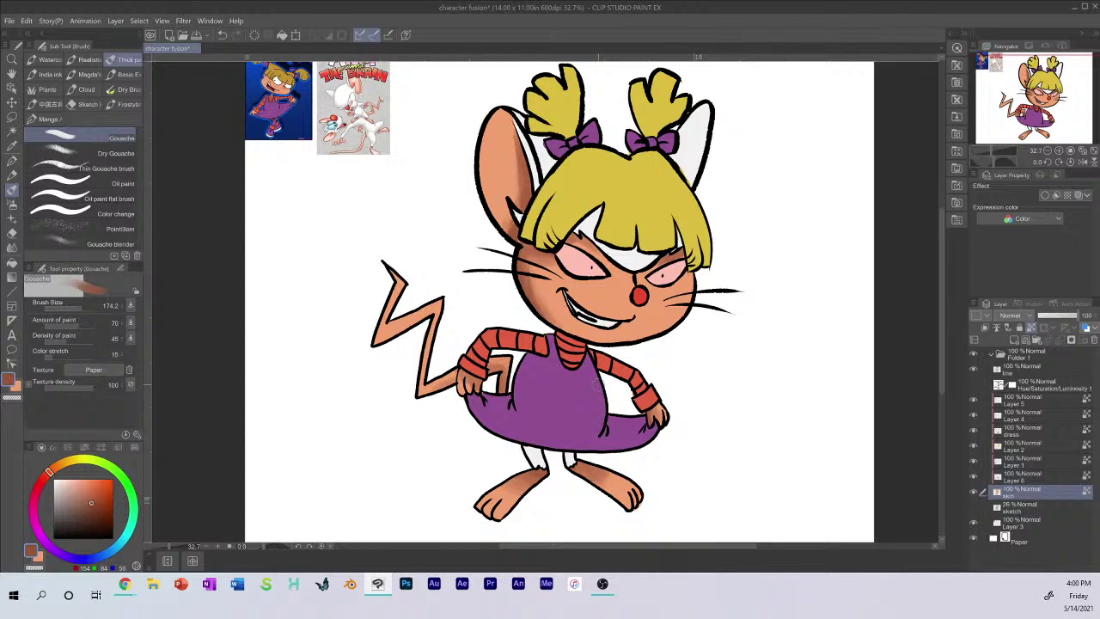
{"action": "left_click", "coordinate": [38, 557]}
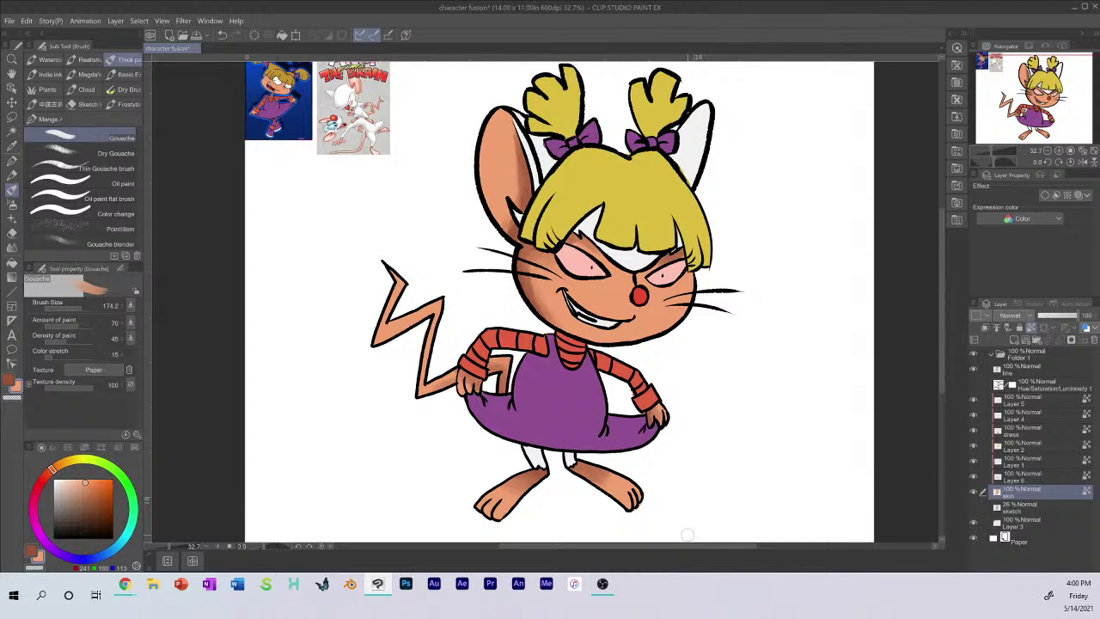
{"action": "left_click", "coordinate": [31, 549]}
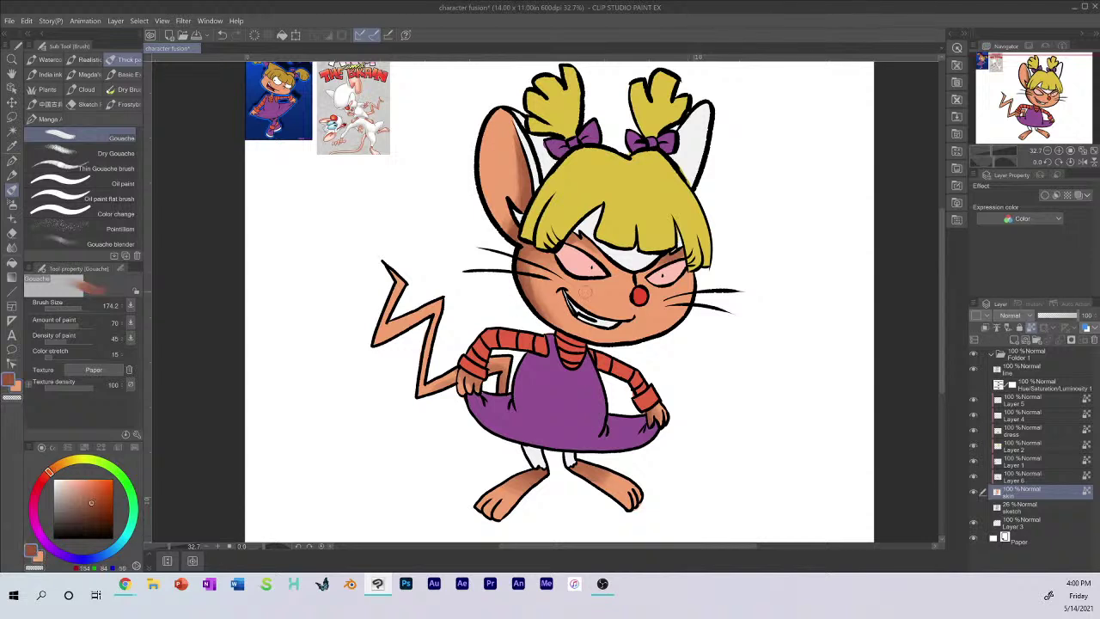
{"action": "mouse_move", "coordinate": [615, 258]}
{"action": "left_mouse_down"}
{"action": "mouse_move", "coordinate": [628, 270]}
{"action": "mouse_move", "coordinate": [584, 234]}
{"action": "left_mouse_up"}
{"action": "left_click_drag", "start_coordinate": [636, 272], "coordinate": [597, 249]}
{"action": "mouse_move", "coordinate": [631, 288]}
{"action": "left_mouse_down"}
{"action": "mouse_move", "coordinate": [638, 305]}
{"action": "mouse_move", "coordinate": [634, 279]}
{"action": "left_mouse_up"}
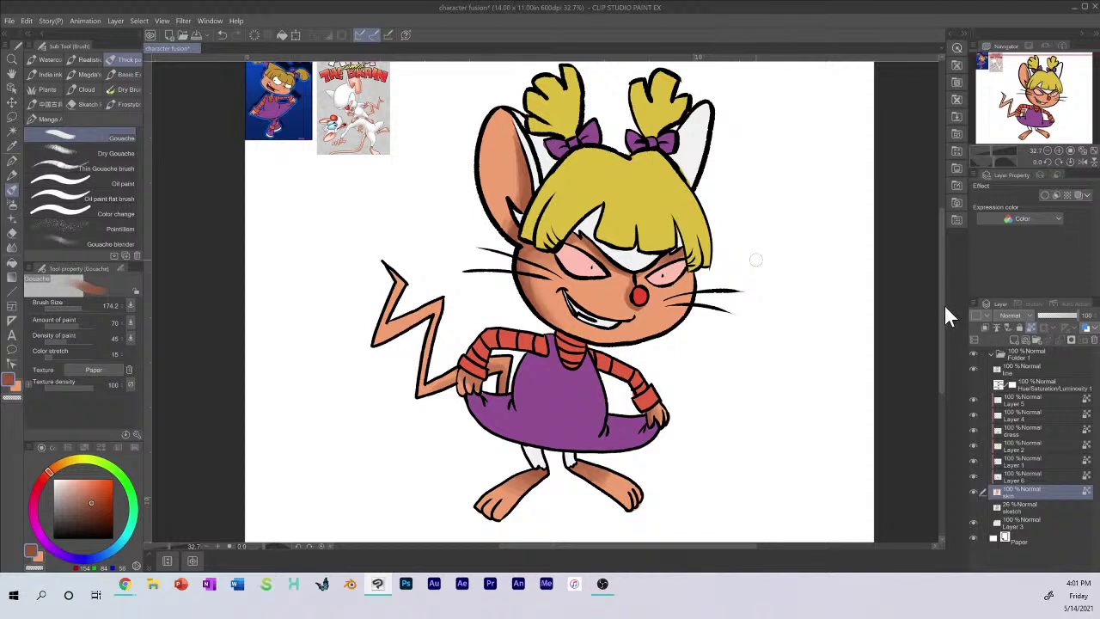
Step: Pick a brighter, more saturated orange and brush it over the cheeks beside the mouth and nose and onto the foot
{"action": "mouse_move", "coordinate": [943, 321]}
{"action": "left_mouse_down"}
{"action": "mouse_move", "coordinate": [943, 307]}
{"action": "mouse_move", "coordinate": [944, 318]}
{"action": "left_mouse_up"}
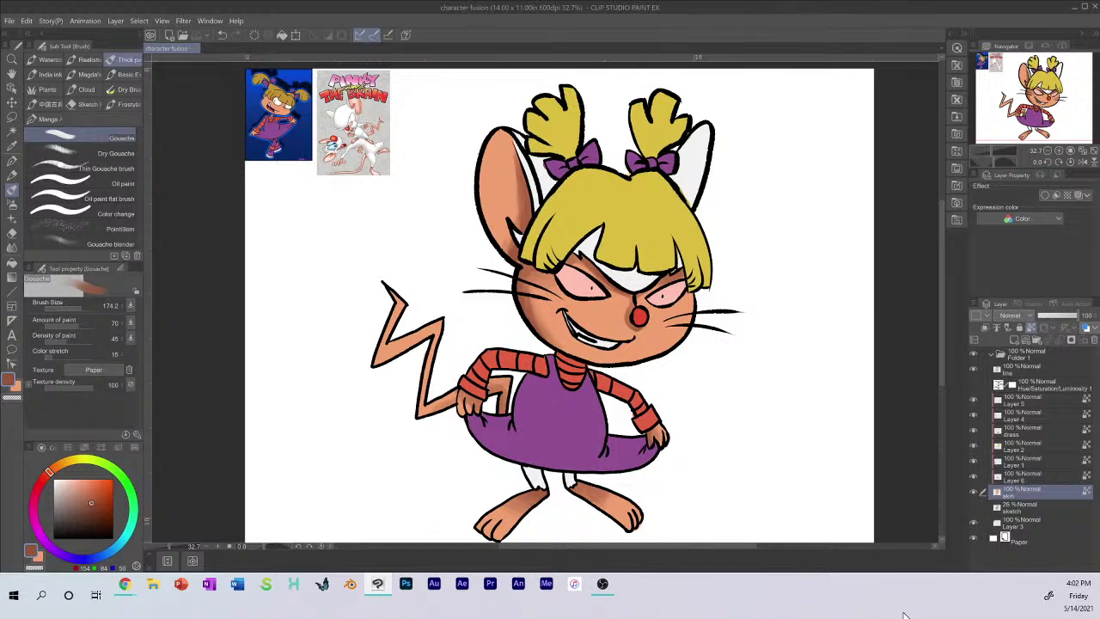
{"action": "left_click", "coordinate": [102, 494]}
{"action": "left_click", "coordinate": [52, 469]}
{"action": "left_click", "coordinate": [104, 489]}
{"action": "left_click_drag", "start_coordinate": [596, 323], "coordinate": [599, 314]}
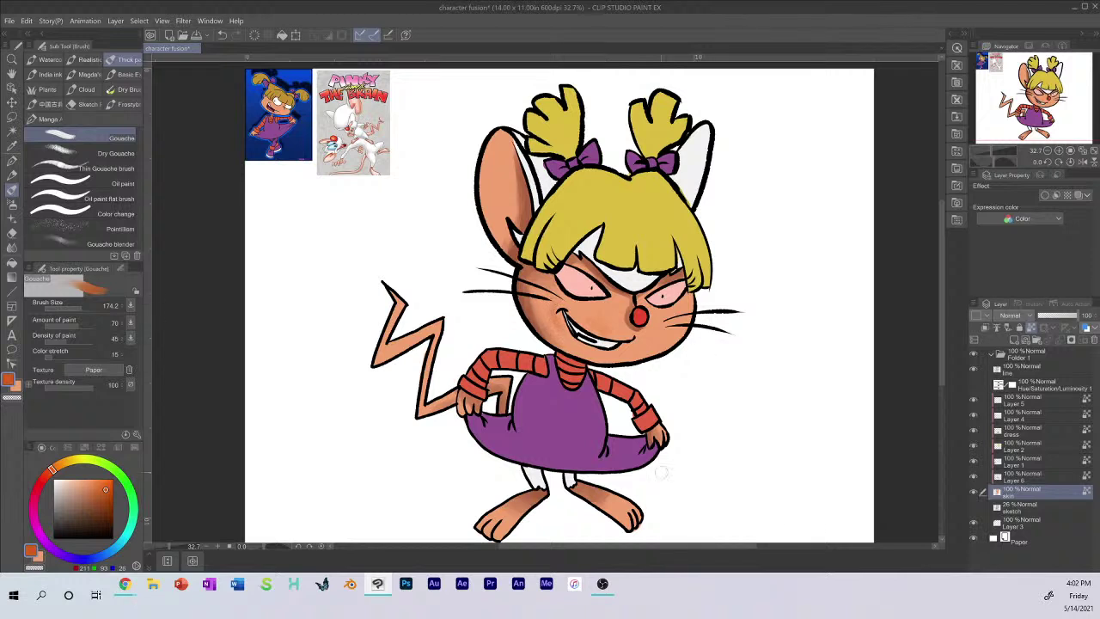
{"action": "left_click_drag", "start_coordinate": [675, 323], "coordinate": [663, 343]}
{"action": "left_click_drag", "start_coordinate": [617, 514], "coordinate": [636, 499]}
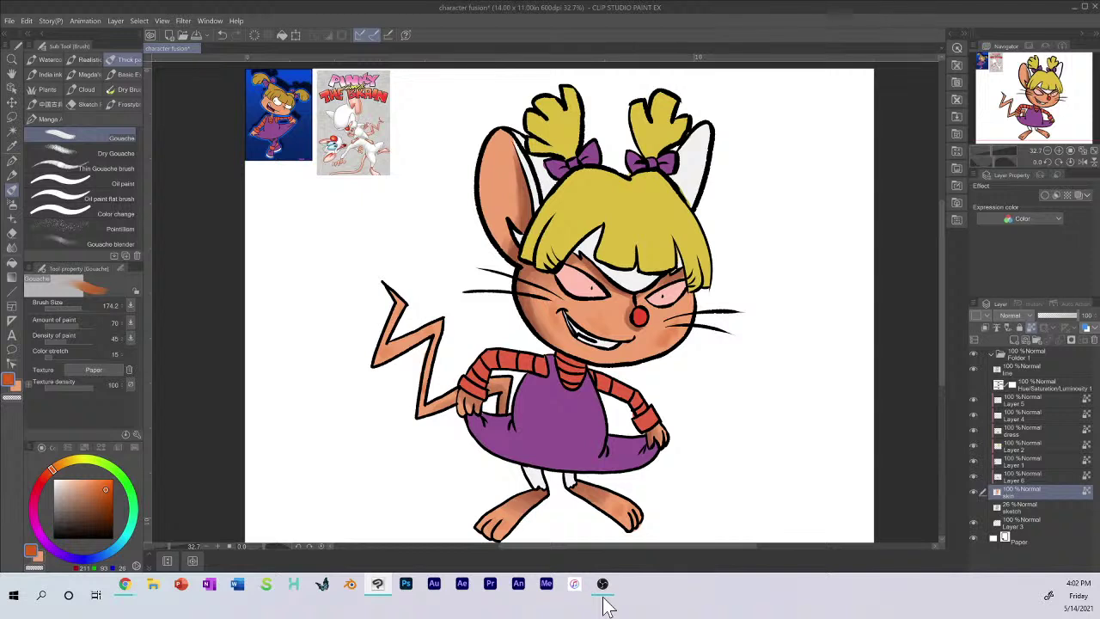
Step: Toggle the visibility of Layer 6 and Layer 1 to check which coloured parts each contains, leaving both shown
{"action": "left_click", "coordinate": [1025, 478]}
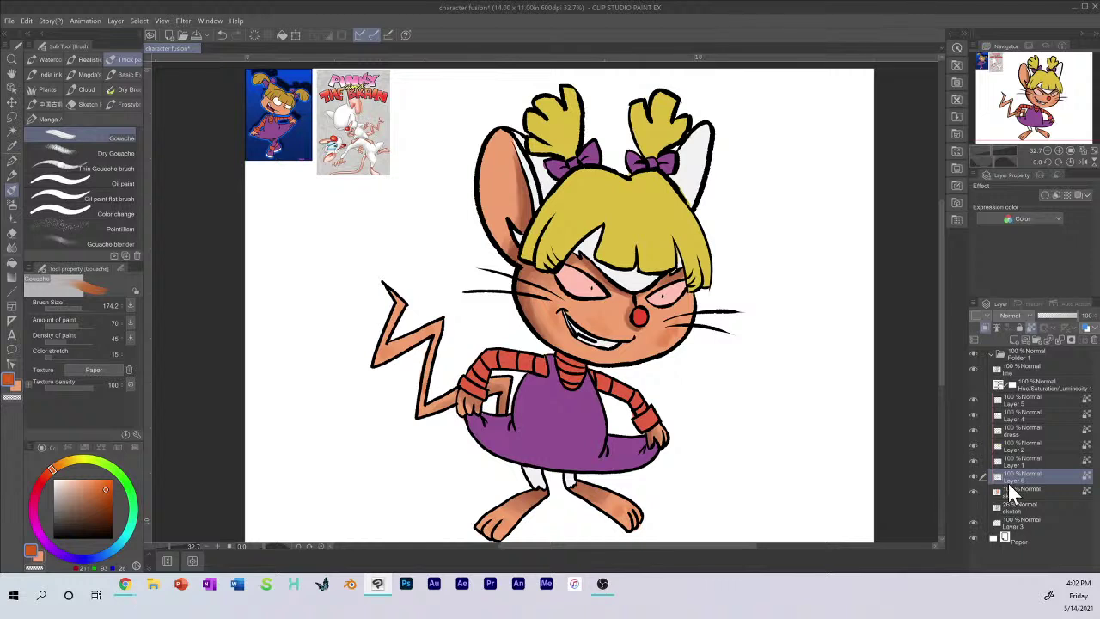
{"action": "left_click", "coordinate": [974, 477]}
{"action": "left_click", "coordinate": [981, 483]}
{"action": "left_click", "coordinate": [973, 478]}
{"action": "left_click", "coordinate": [973, 477]}
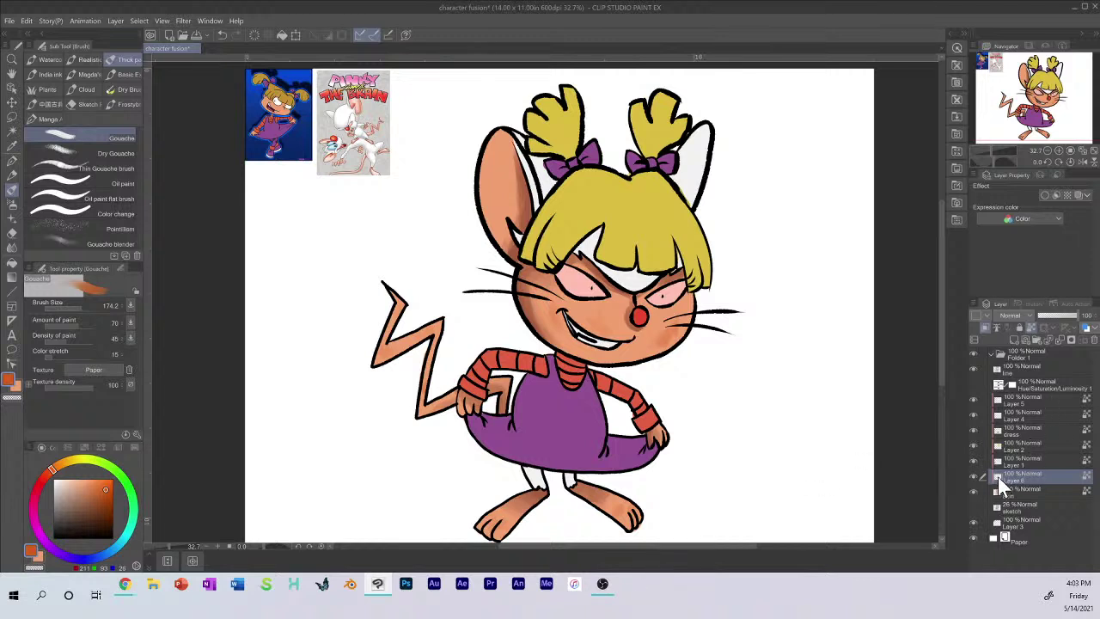
{"action": "left_click", "coordinate": [1017, 464]}
{"action": "left_click", "coordinate": [973, 461]}
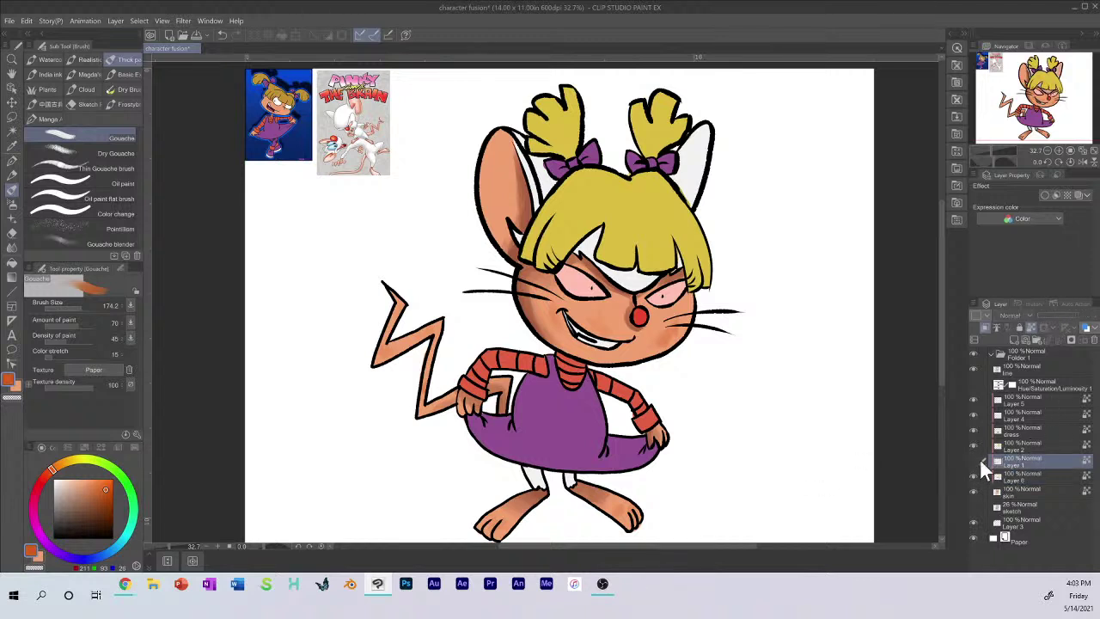
{"action": "left_click", "coordinate": [974, 461]}
{"action": "left_click", "coordinate": [974, 461]}
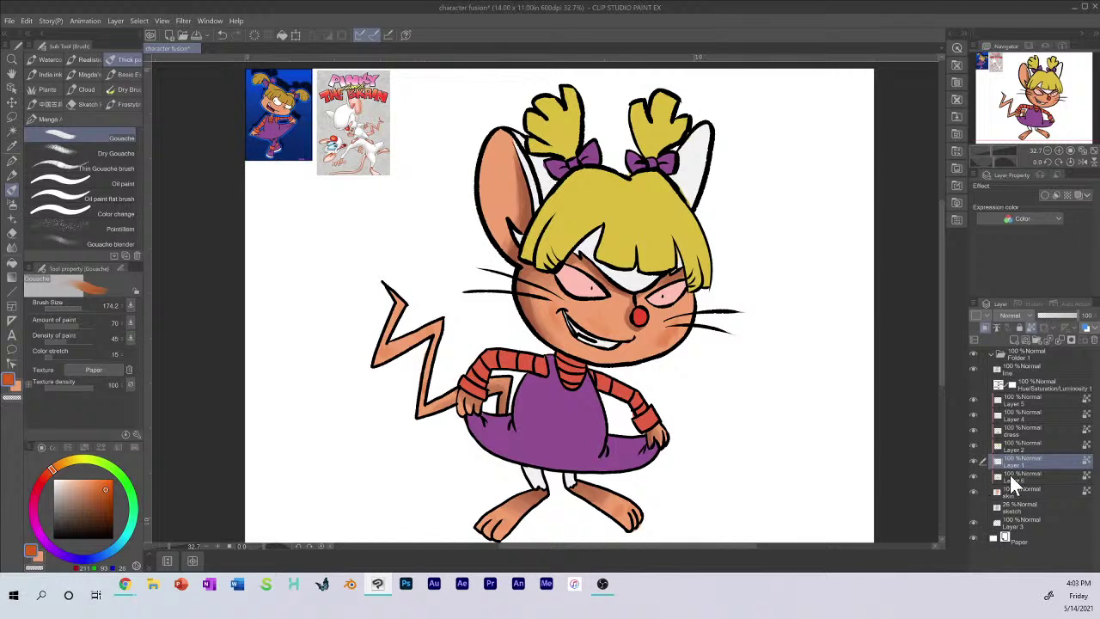
Step: Shade the red striped sleeves and collar on Layer 6 with a darker red, and soften the shadows using the sampled lighter red
{"action": "left_click", "coordinate": [1010, 474]}
{"action": "left_click", "coordinate": [972, 475]}
{"action": "left_click", "coordinate": [972, 475]}
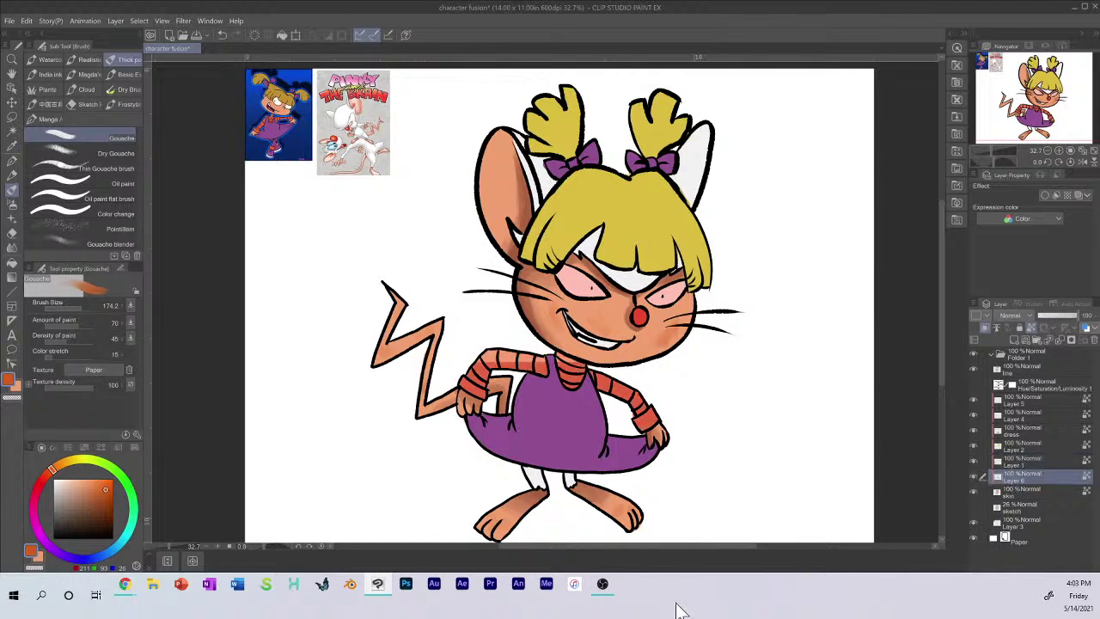
{"action": "left_click", "coordinate": [43, 478]}
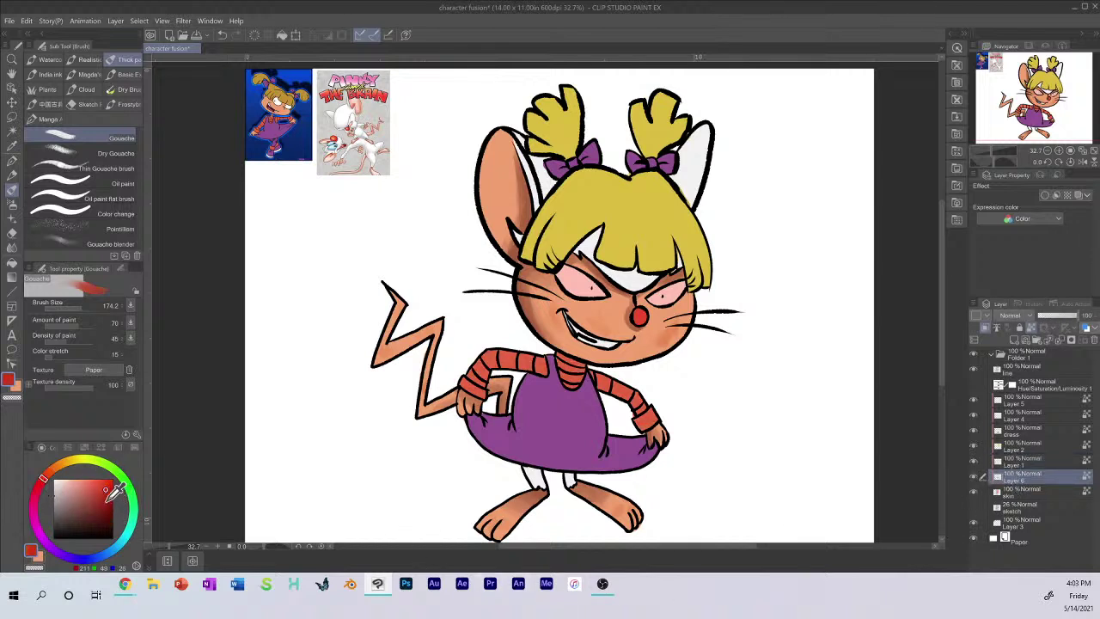
{"action": "left_click", "coordinate": [105, 503]}
{"action": "mouse_move", "coordinate": [564, 372]}
{"action": "left_mouse_down"}
{"action": "mouse_move", "coordinate": [561, 360]}
{"action": "mouse_move", "coordinate": [574, 376]}
{"action": "left_mouse_up"}
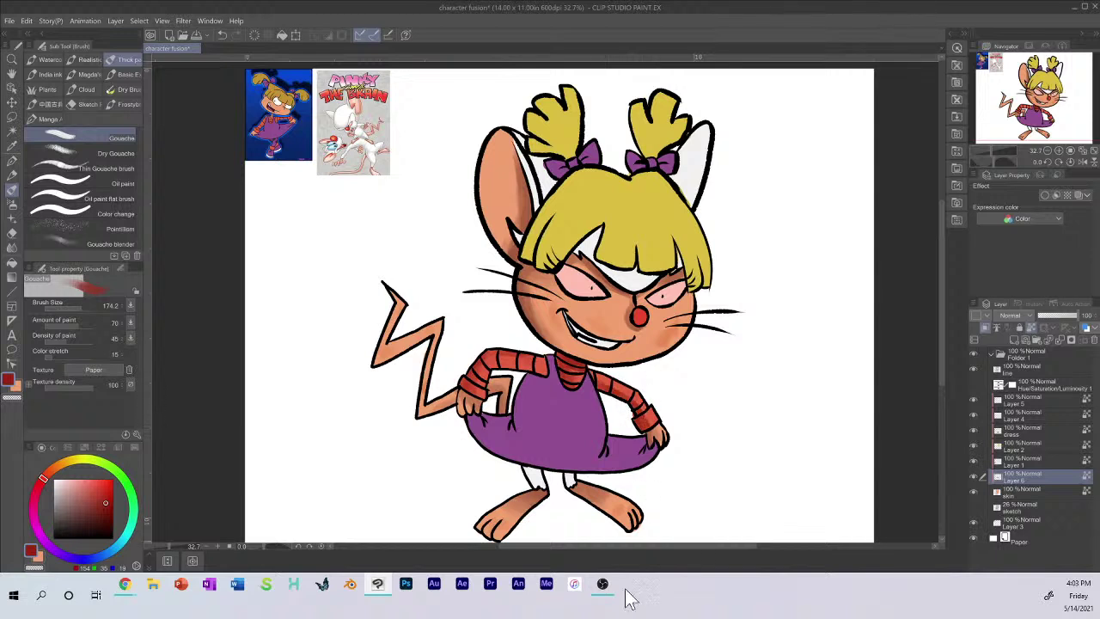
{"action": "mouse_move", "coordinate": [613, 594]}
{"action": "left_click", "coordinate": [634, 385], "text": "alt"}
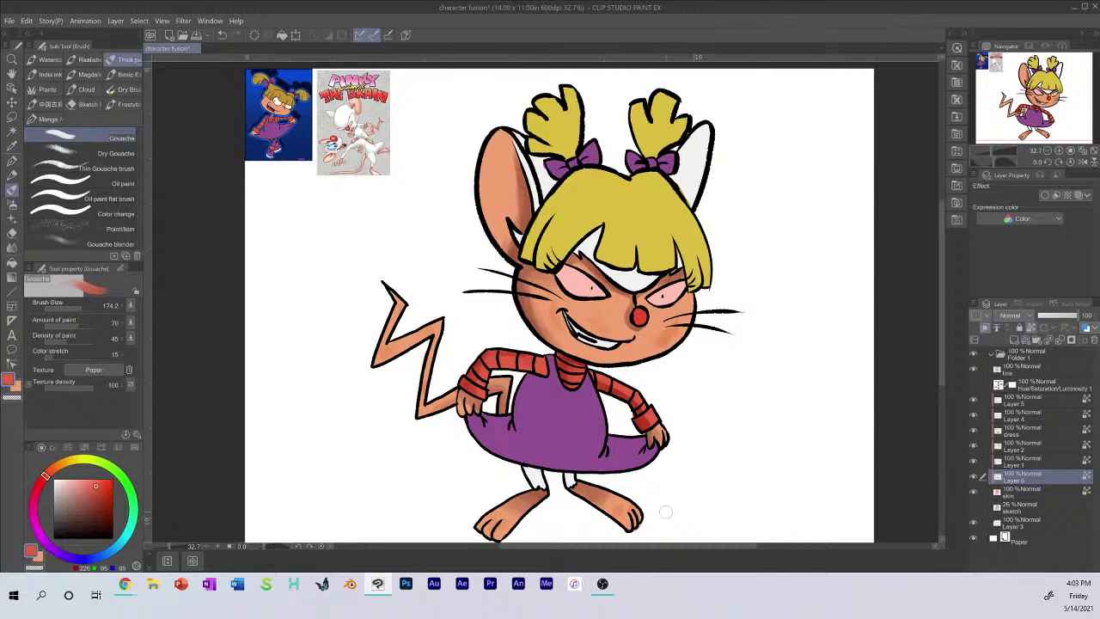
Step: Check Layer 4 and Layer 5 for the nose colour, and shade the red nose with a darker red at brush size 68.1
{"action": "left_click", "coordinate": [98, 497]}
{"action": "left_click", "coordinate": [1021, 421]}
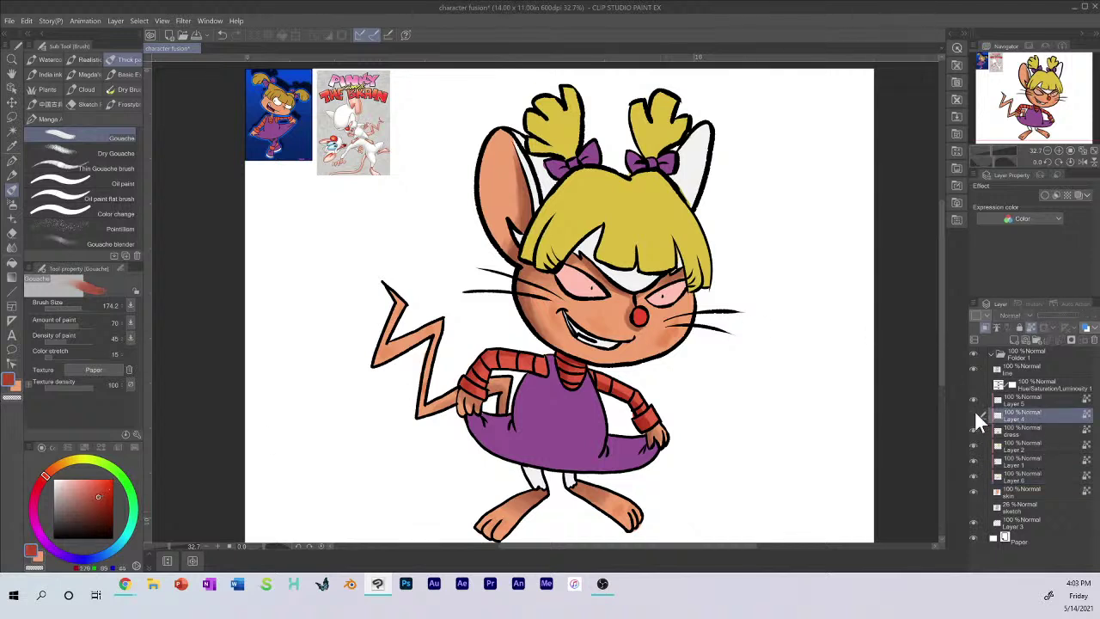
{"action": "left_click", "coordinate": [974, 413]}
{"action": "left_click", "coordinate": [1002, 397]}
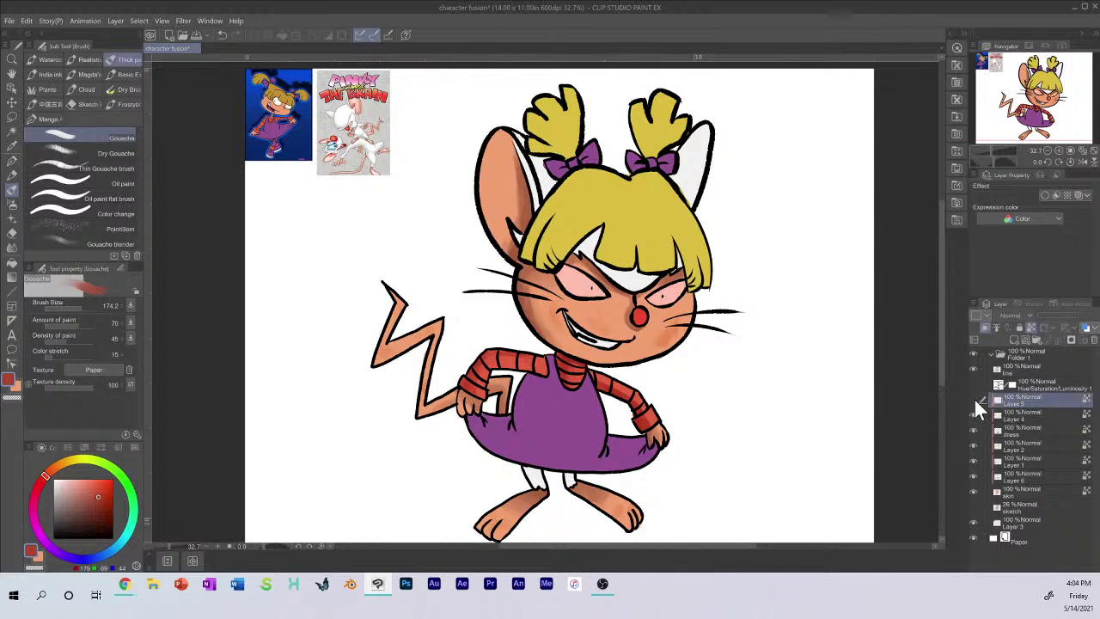
{"action": "left_click", "coordinate": [974, 397]}
{"action": "left_click", "coordinate": [974, 396]}
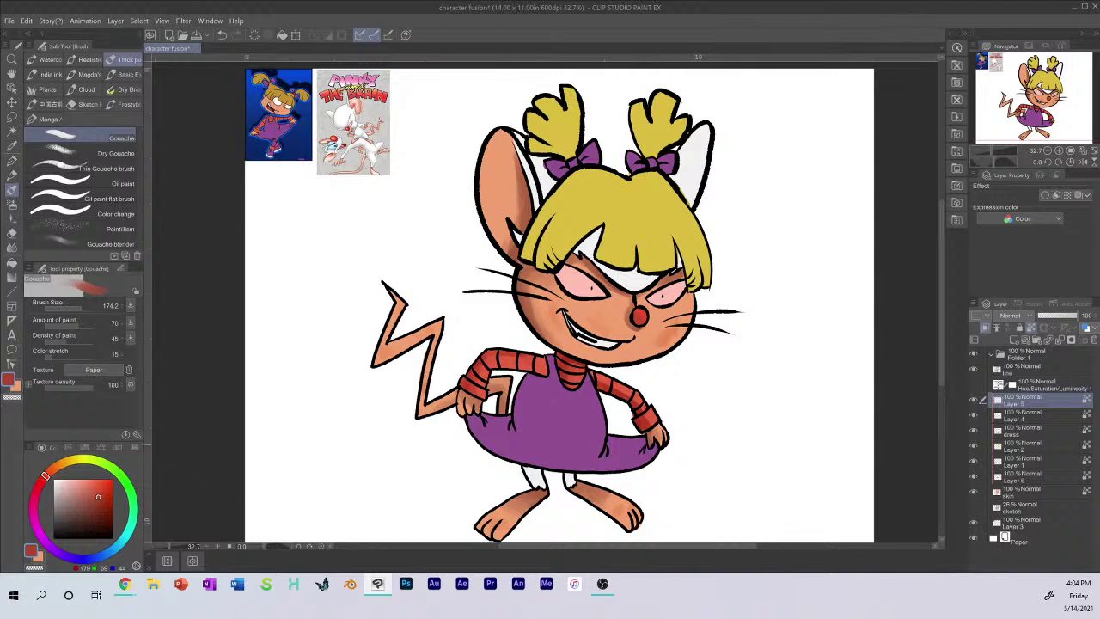
{"action": "left_click", "coordinate": [76, 308]}
{"action": "left_click", "coordinate": [98, 506]}
{"action": "left_click", "coordinate": [996, 474]}
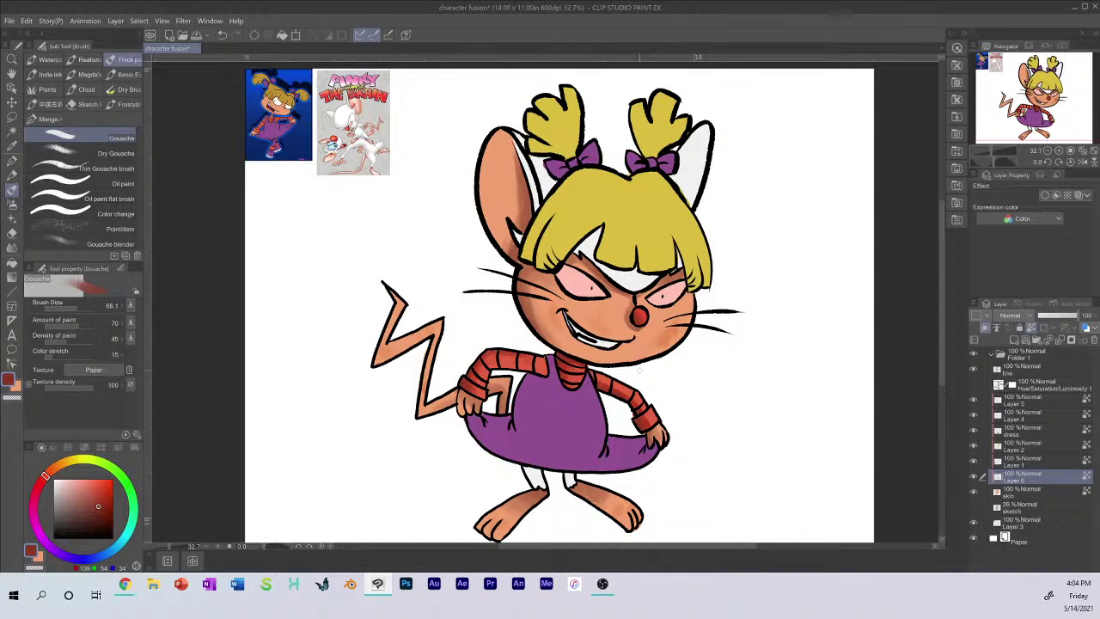
Step: On Layer 1, pick a pale blue-grey at brush size 119.7 and shade the white fur of the ears and forehead
{"action": "left_click", "coordinate": [974, 461]}
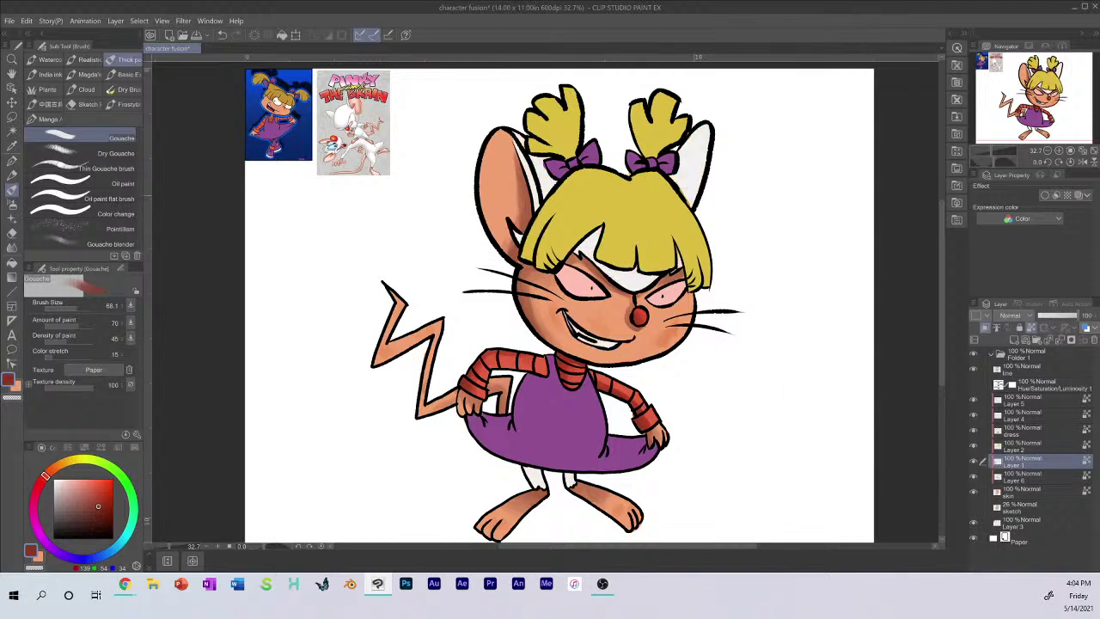
{"action": "left_click", "coordinate": [630, 281], "text": "alt"}
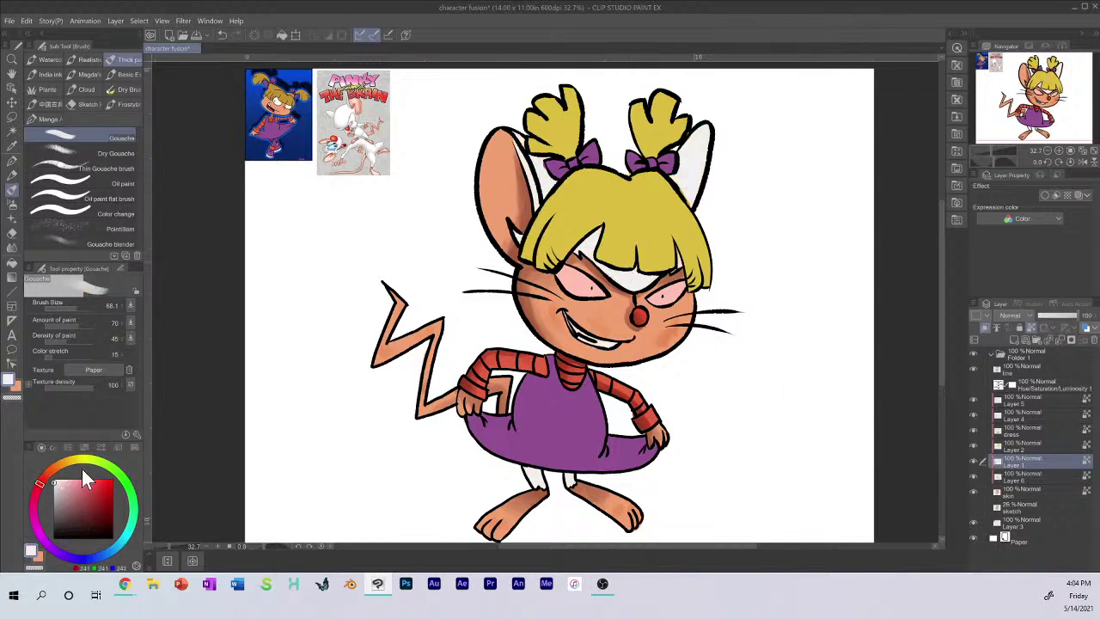
{"action": "left_click", "coordinate": [124, 542]}
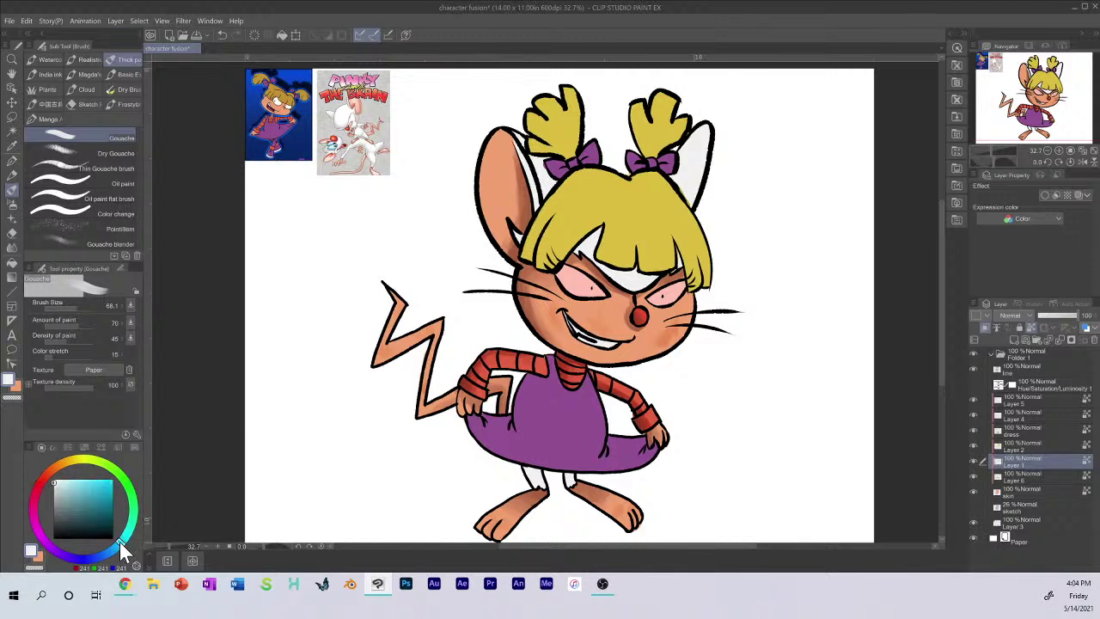
{"action": "left_click", "coordinate": [60, 496]}
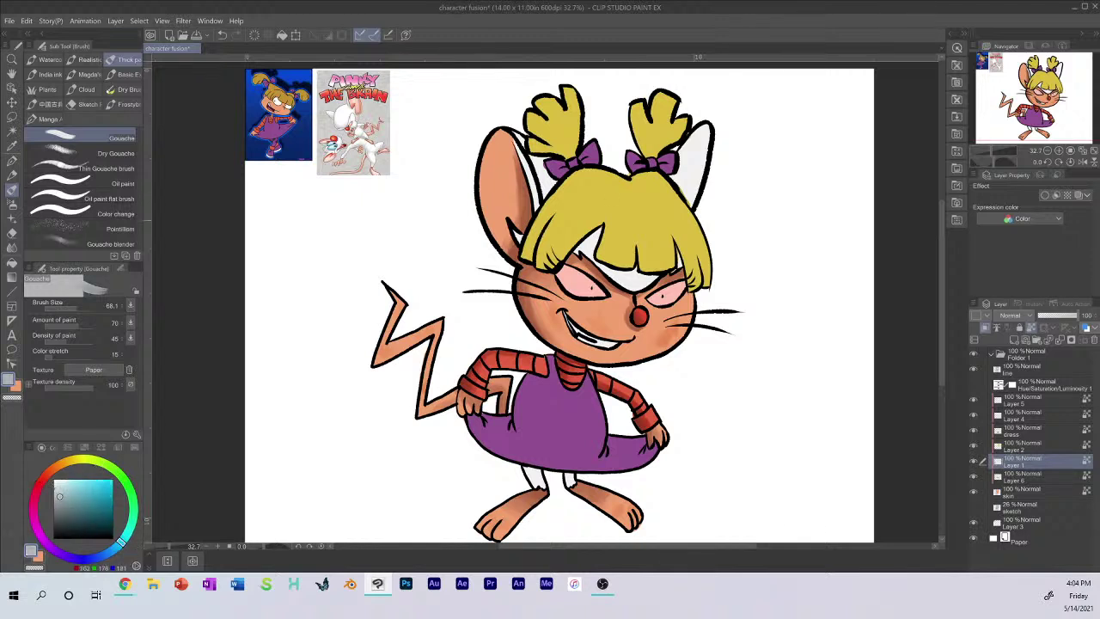
{"action": "left_click", "coordinate": [80, 307]}
{"action": "left_click_drag", "start_coordinate": [517, 232], "coordinate": [522, 237]}
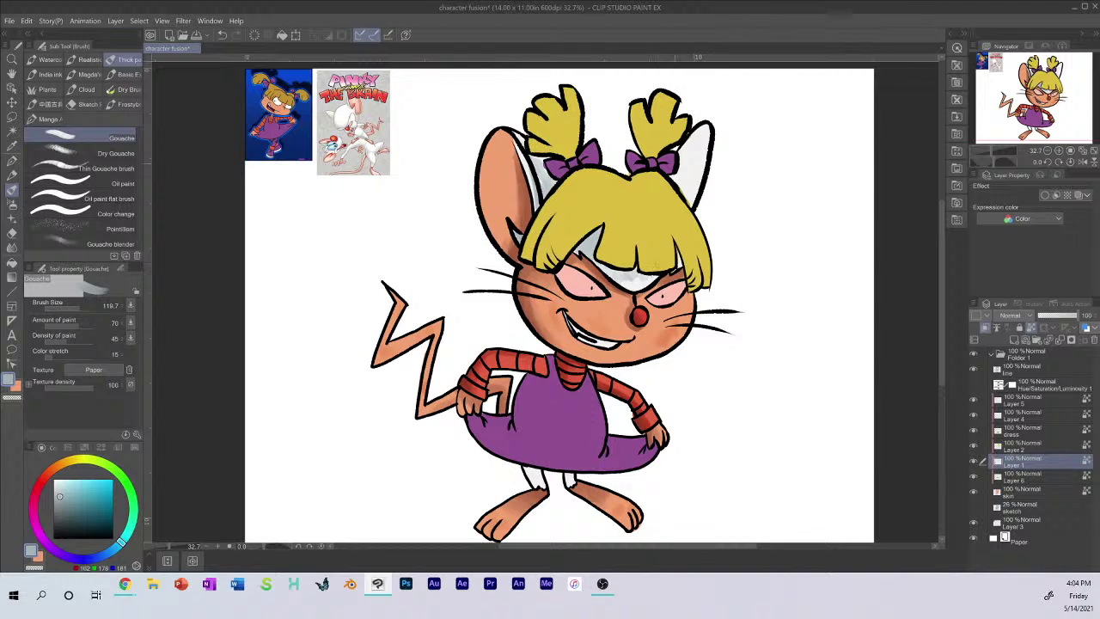
{"action": "left_click_drag", "start_coordinate": [682, 181], "coordinate": [691, 204]}
{"action": "mouse_move", "coordinate": [684, 159]}
{"action": "left_mouse_down"}
{"action": "mouse_move", "coordinate": [688, 184]}
{"action": "mouse_move", "coordinate": [693, 151]}
{"action": "mouse_move", "coordinate": [676, 176]}
{"action": "mouse_move", "coordinate": [685, 189]}
{"action": "mouse_move", "coordinate": [693, 146]}
{"action": "left_mouse_up"}
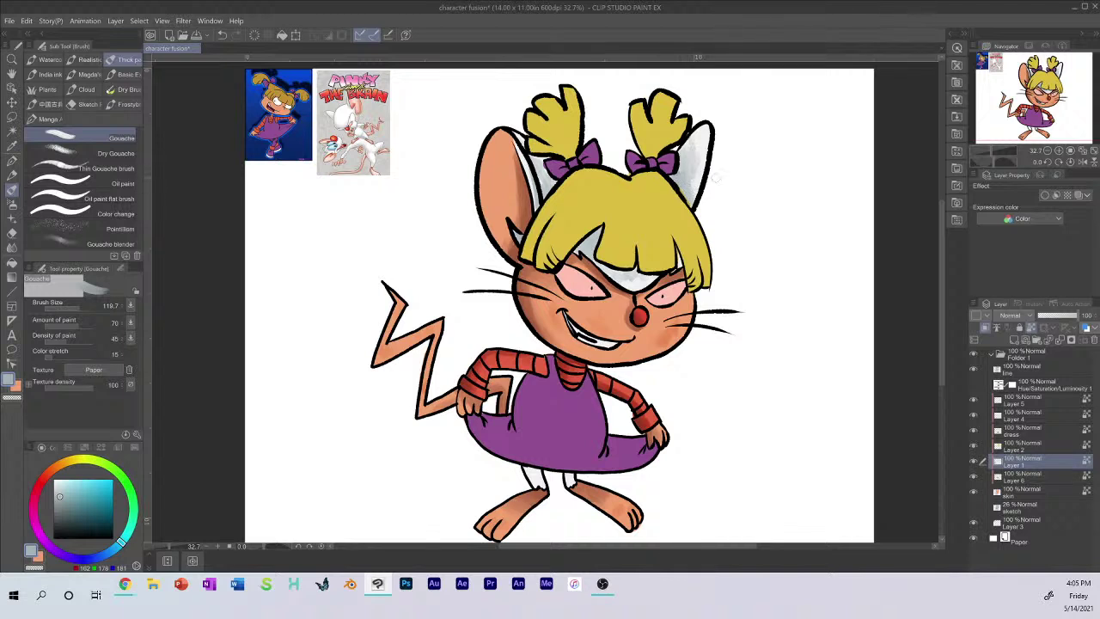
Step: Soften the grey ear shadow with sampled white, and shade the white upper legs using the sampled grey
{"action": "left_click", "coordinate": [703, 140], "text": "alt"}
{"action": "mouse_move", "coordinate": [694, 135]}
{"action": "left_mouse_down"}
{"action": "mouse_move", "coordinate": [686, 181]}
{"action": "mouse_move", "coordinate": [698, 155]}
{"action": "left_mouse_up"}
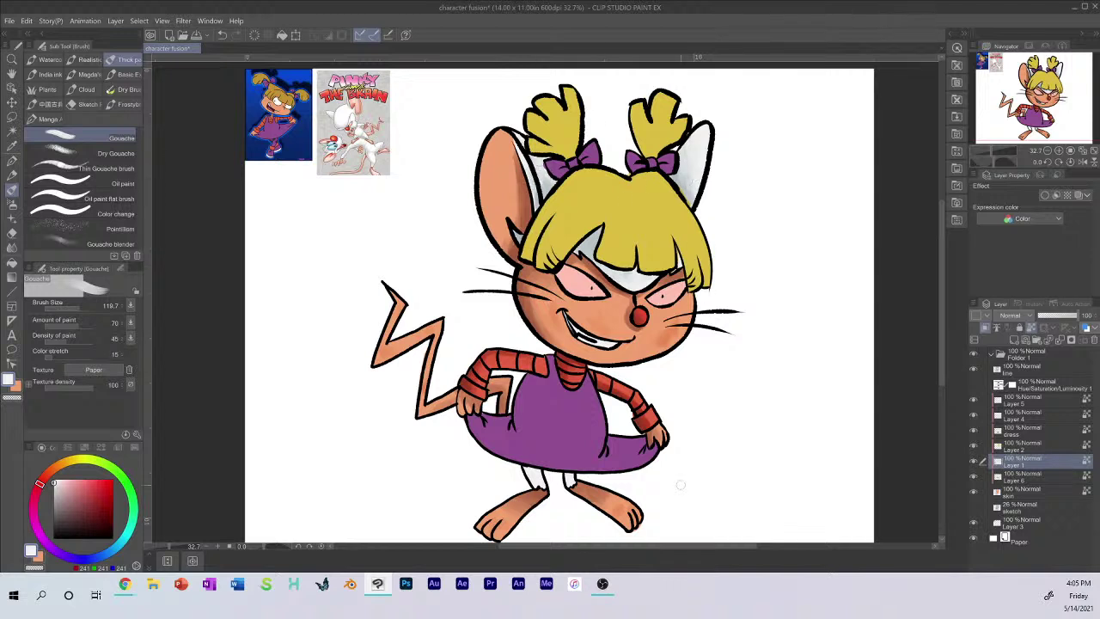
{"action": "left_click", "coordinate": [590, 242], "text": "alt"}
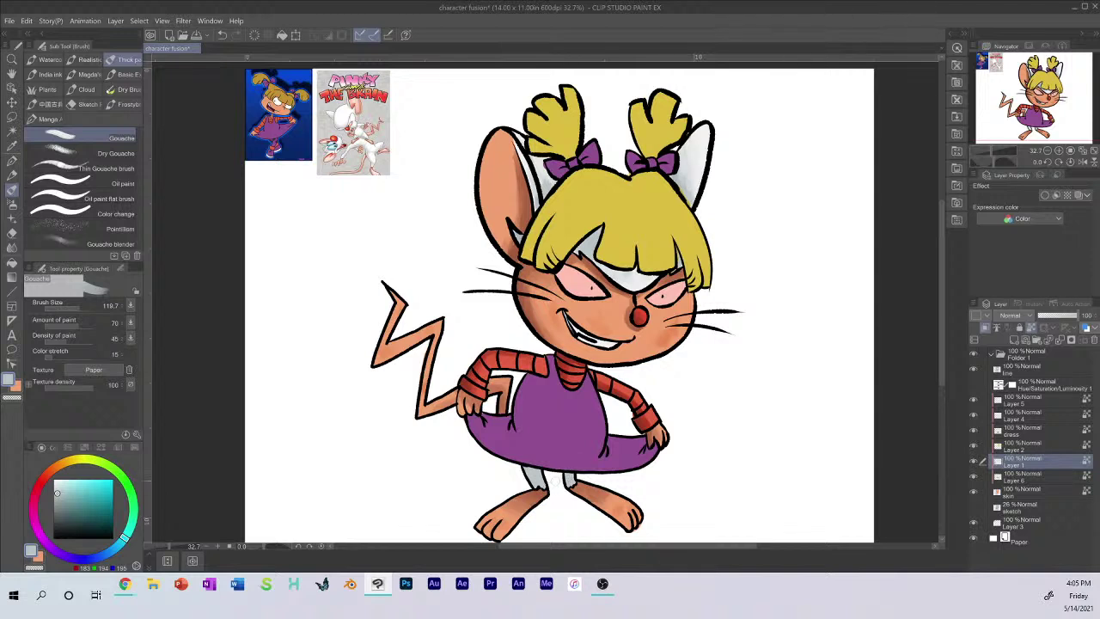
{"action": "left_click", "coordinate": [631, 275], "text": "alt"}
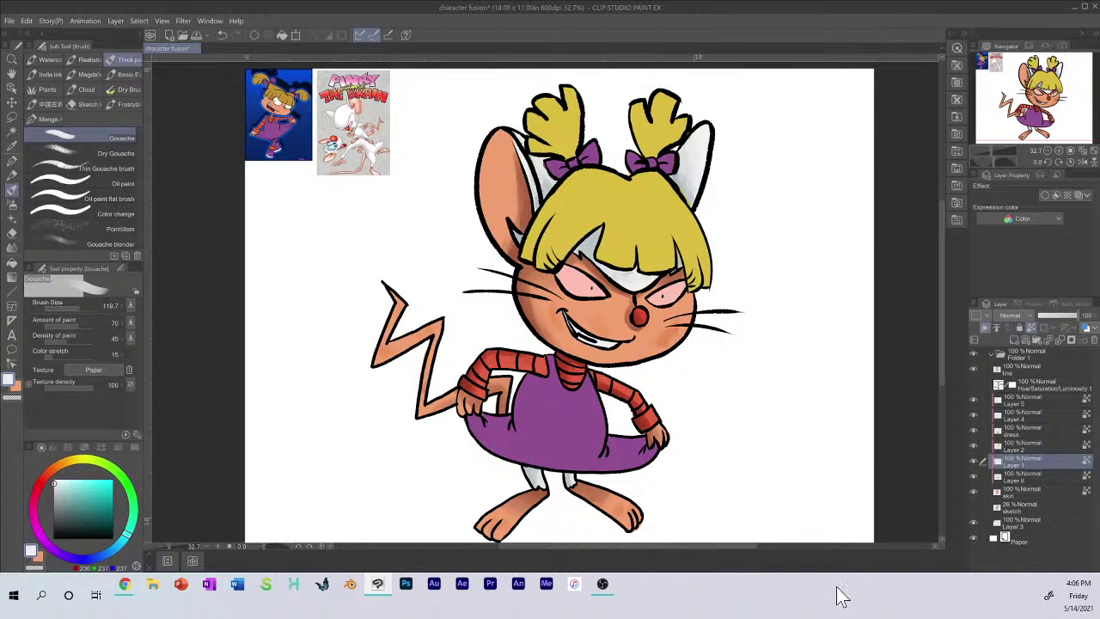
Step: Locate the hair on Layer 2, derive a golden brown from the sampled yellow, and shade both pigtails with it
{"action": "left_click", "coordinate": [974, 461]}
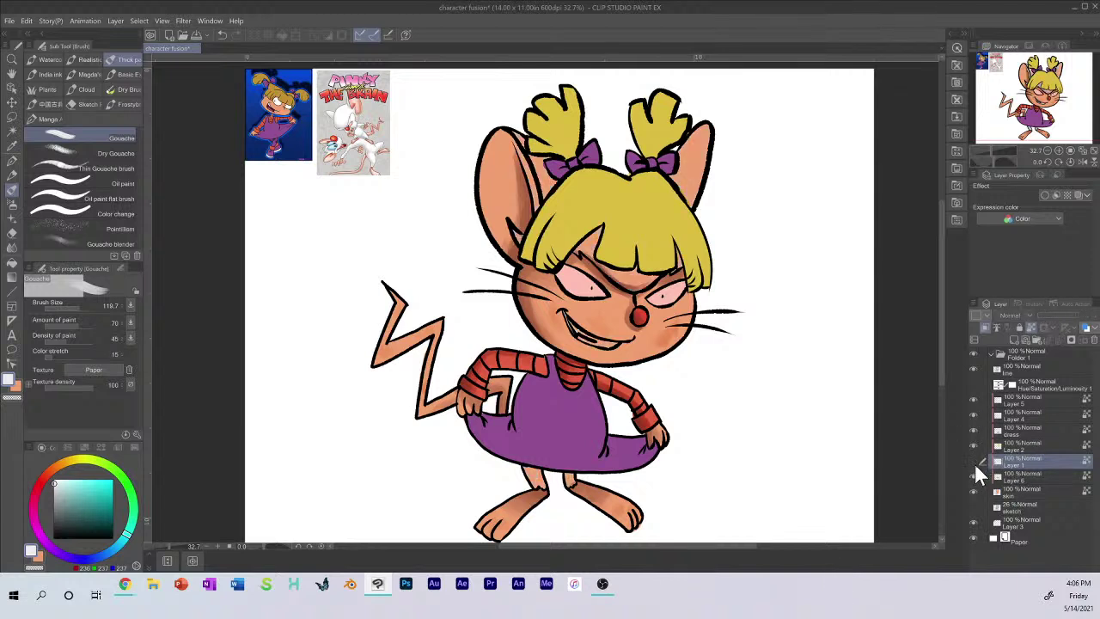
{"action": "left_click", "coordinate": [973, 460]}
{"action": "left_click", "coordinate": [1018, 444]}
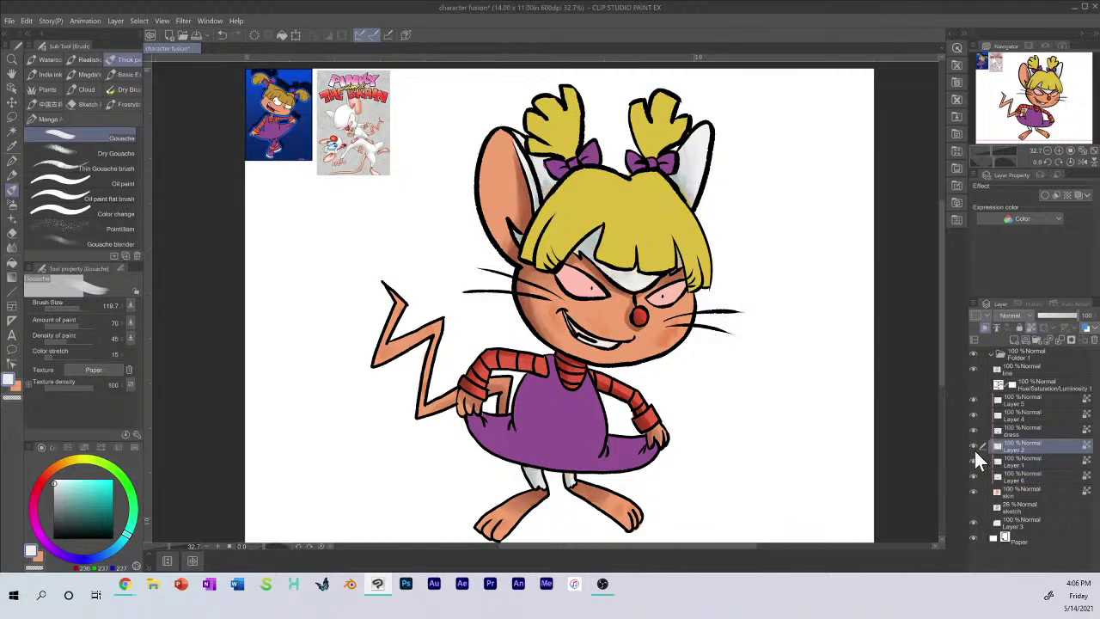
{"action": "left_click", "coordinate": [974, 446]}
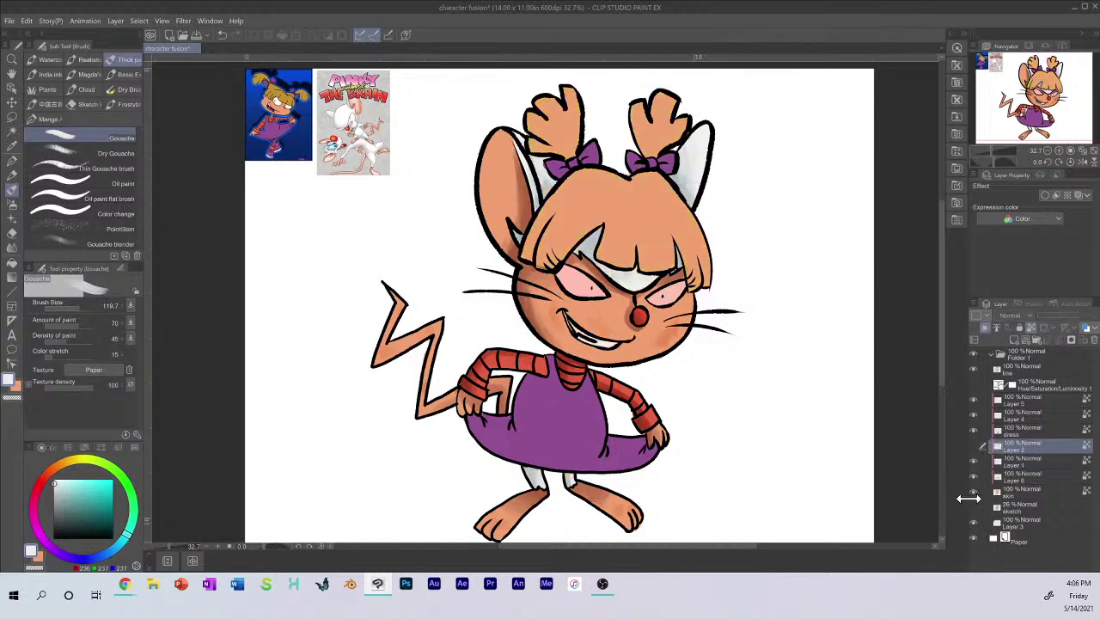
{"action": "left_click", "coordinate": [974, 446]}
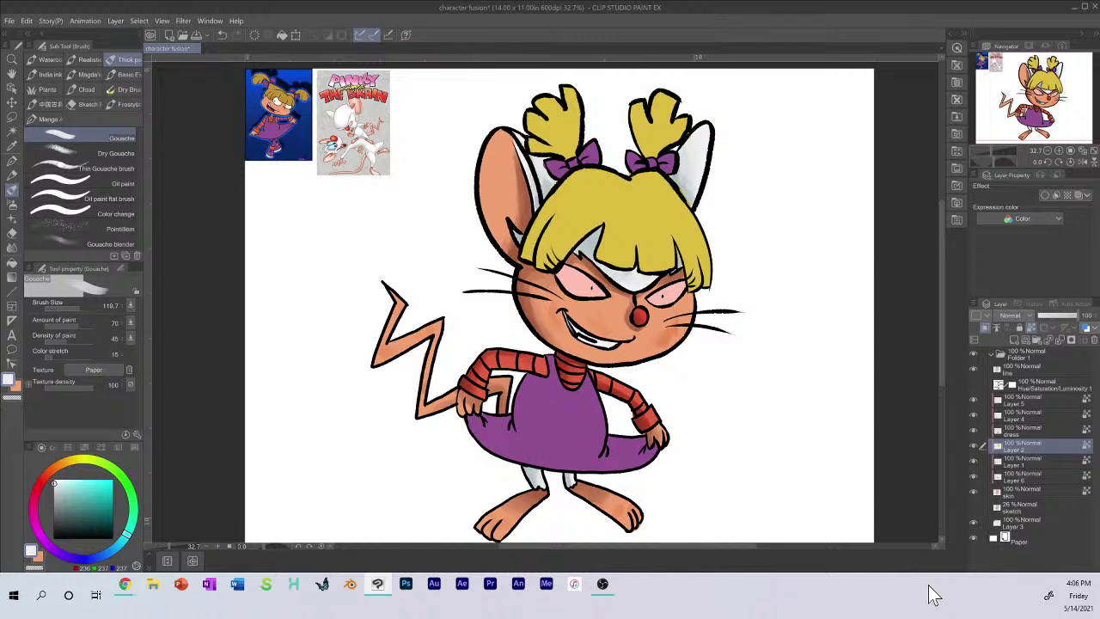
{"action": "left_click", "coordinate": [640, 214], "text": "alt"}
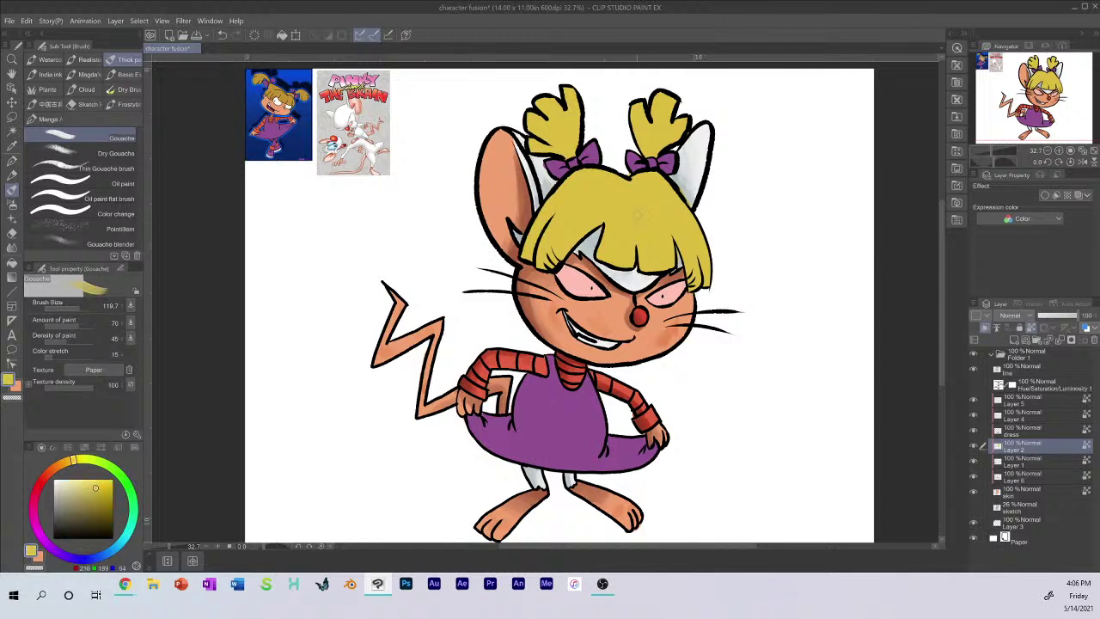
{"action": "left_click", "coordinate": [88, 502]}
{"action": "left_click_drag", "start_coordinate": [74, 459], "coordinate": [66, 467]}
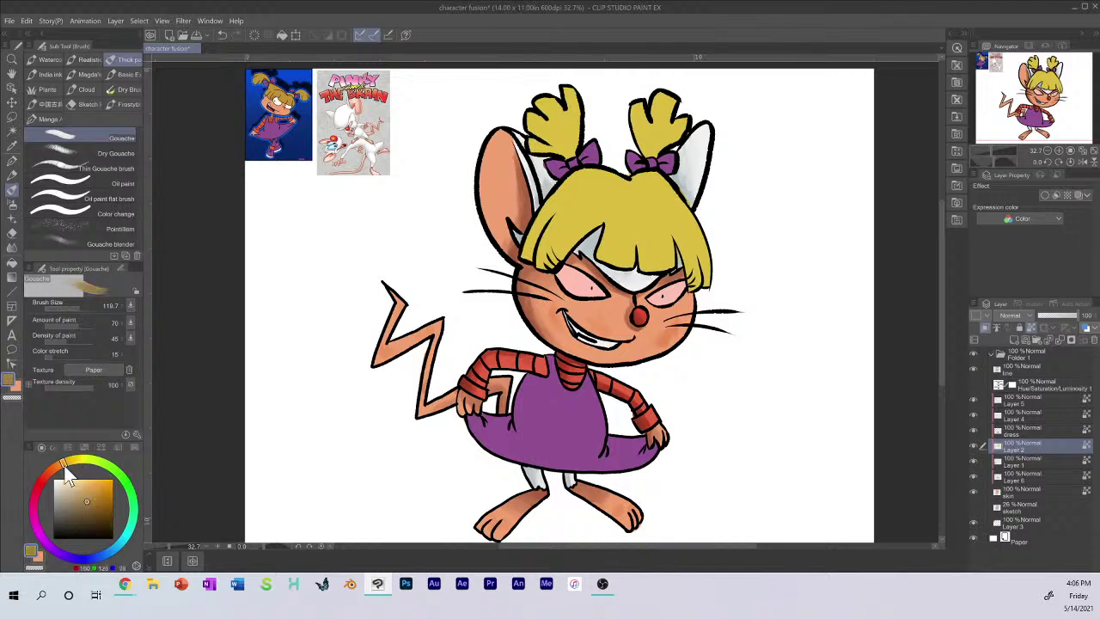
{"action": "left_click", "coordinate": [97, 504]}
{"action": "mouse_move", "coordinate": [526, 140]}
{"action": "left_mouse_down"}
{"action": "mouse_move", "coordinate": [546, 153]}
{"action": "mouse_move", "coordinate": [529, 124]}
{"action": "mouse_move", "coordinate": [550, 144]}
{"action": "mouse_move", "coordinate": [533, 125]}
{"action": "mouse_move", "coordinate": [539, 149]}
{"action": "mouse_move", "coordinate": [555, 151]}
{"action": "left_mouse_up"}
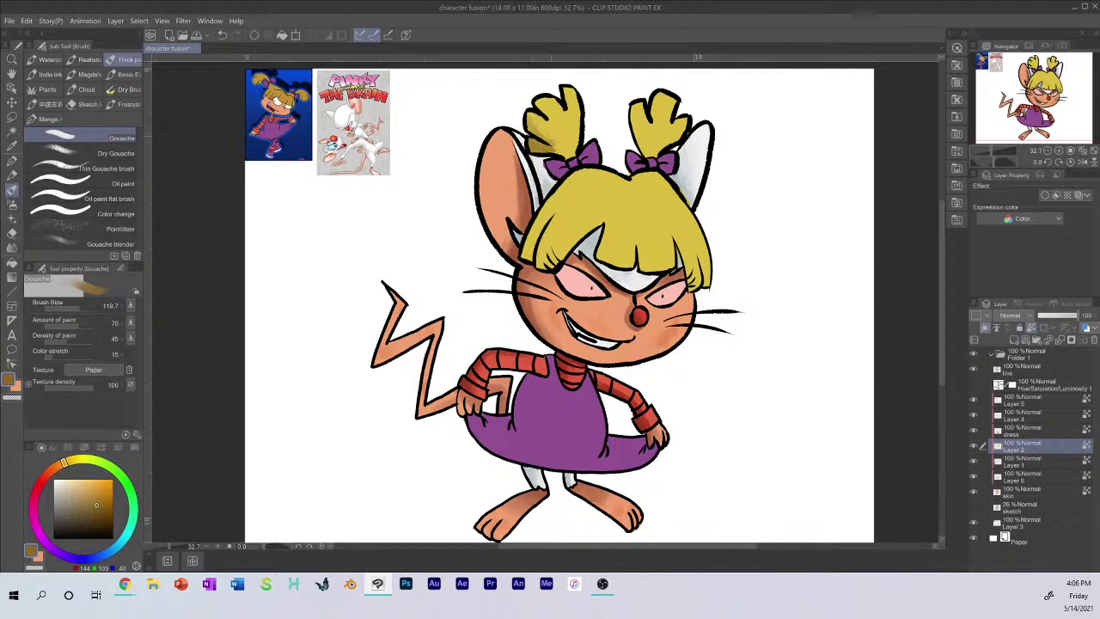
{"action": "left_click_drag", "start_coordinate": [542, 102], "coordinate": [564, 131]}
{"action": "left_click_drag", "start_coordinate": [559, 148], "coordinate": [567, 151]}
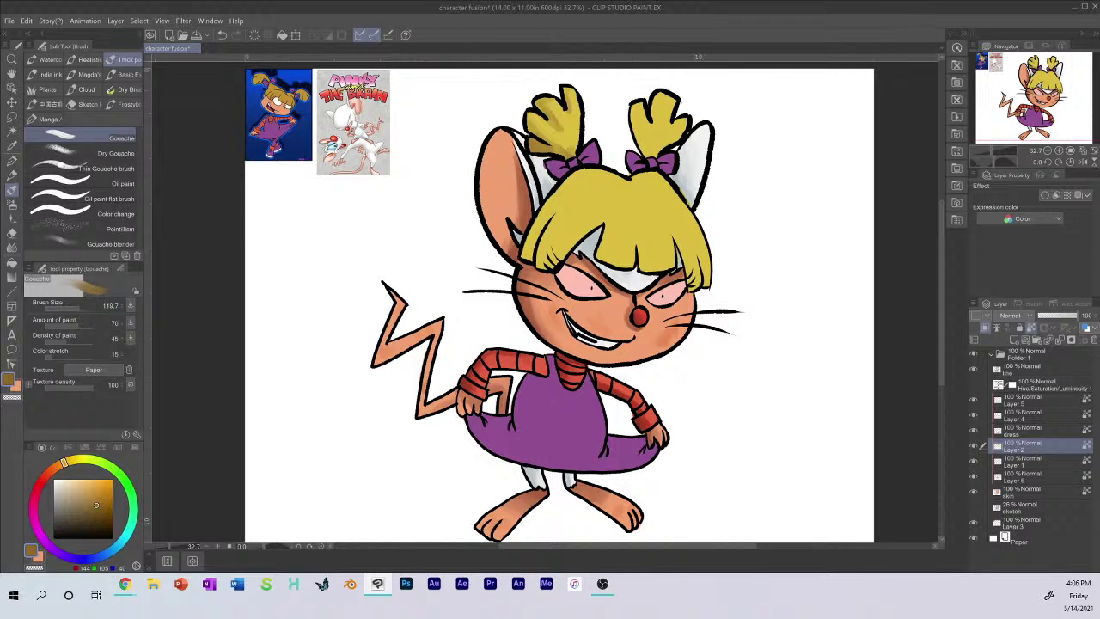
{"action": "left_click_drag", "start_coordinate": [634, 115], "coordinate": [658, 156]}
{"action": "mouse_move", "coordinate": [653, 112]}
{"action": "left_mouse_down"}
{"action": "mouse_move", "coordinate": [663, 86]}
{"action": "mouse_move", "coordinate": [655, 117]}
{"action": "left_mouse_up"}
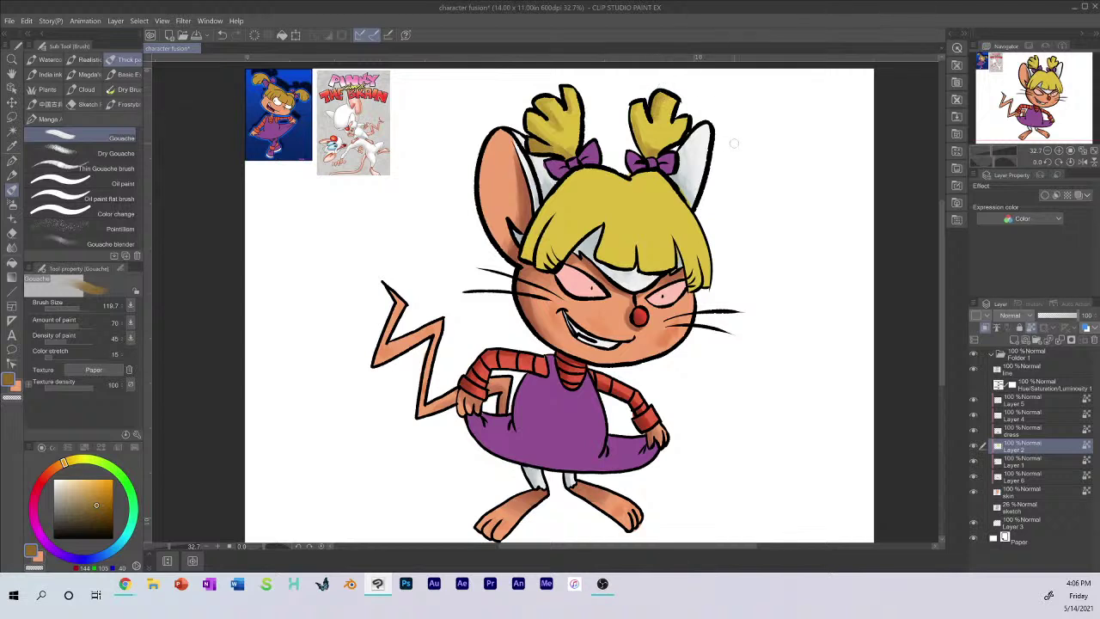
Step: Shade the sides, tips and crown of the bangs with golden brown strand strokes, and sample the hair yellow for softening
{"action": "mouse_move", "coordinate": [538, 222]}
{"action": "left_mouse_down"}
{"action": "mouse_move", "coordinate": [531, 259]}
{"action": "mouse_move", "coordinate": [550, 197]}
{"action": "mouse_move", "coordinate": [535, 260]}
{"action": "mouse_move", "coordinate": [544, 268]}
{"action": "mouse_move", "coordinate": [541, 260]}
{"action": "left_mouse_up"}
{"action": "mouse_move", "coordinate": [570, 178]}
{"action": "left_mouse_down"}
{"action": "mouse_move", "coordinate": [583, 173]}
{"action": "mouse_move", "coordinate": [546, 209]}
{"action": "left_mouse_up"}
{"action": "mouse_move", "coordinate": [641, 248]}
{"action": "left_mouse_down"}
{"action": "mouse_move", "coordinate": [655, 268]}
{"action": "mouse_move", "coordinate": [643, 256]}
{"action": "mouse_move", "coordinate": [653, 266]}
{"action": "mouse_move", "coordinate": [602, 256]}
{"action": "left_mouse_up"}
{"action": "mouse_move", "coordinate": [599, 253]}
{"action": "left_mouse_down"}
{"action": "mouse_move", "coordinate": [612, 261]}
{"action": "mouse_move", "coordinate": [597, 227]}
{"action": "left_mouse_up"}
{"action": "mouse_move", "coordinate": [686, 257]}
{"action": "left_mouse_down"}
{"action": "mouse_move", "coordinate": [693, 283]}
{"action": "mouse_move", "coordinate": [689, 270]}
{"action": "mouse_move", "coordinate": [712, 287]}
{"action": "left_mouse_up"}
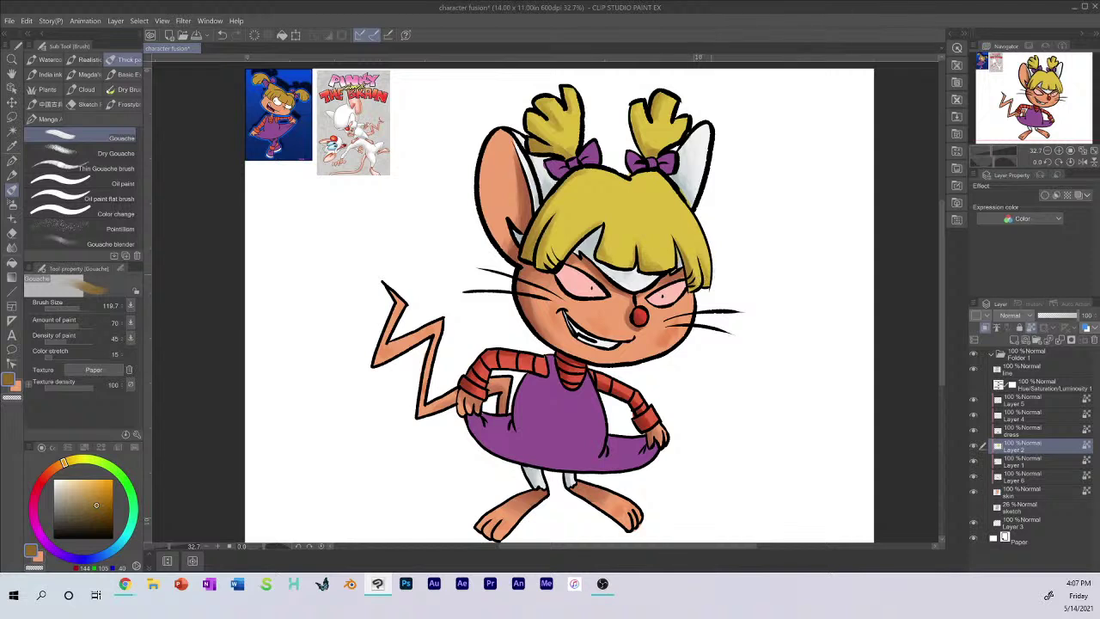
{"action": "left_click_drag", "start_coordinate": [643, 173], "coordinate": [632, 181]}
{"action": "left_click_drag", "start_coordinate": [585, 193], "coordinate": [559, 237]}
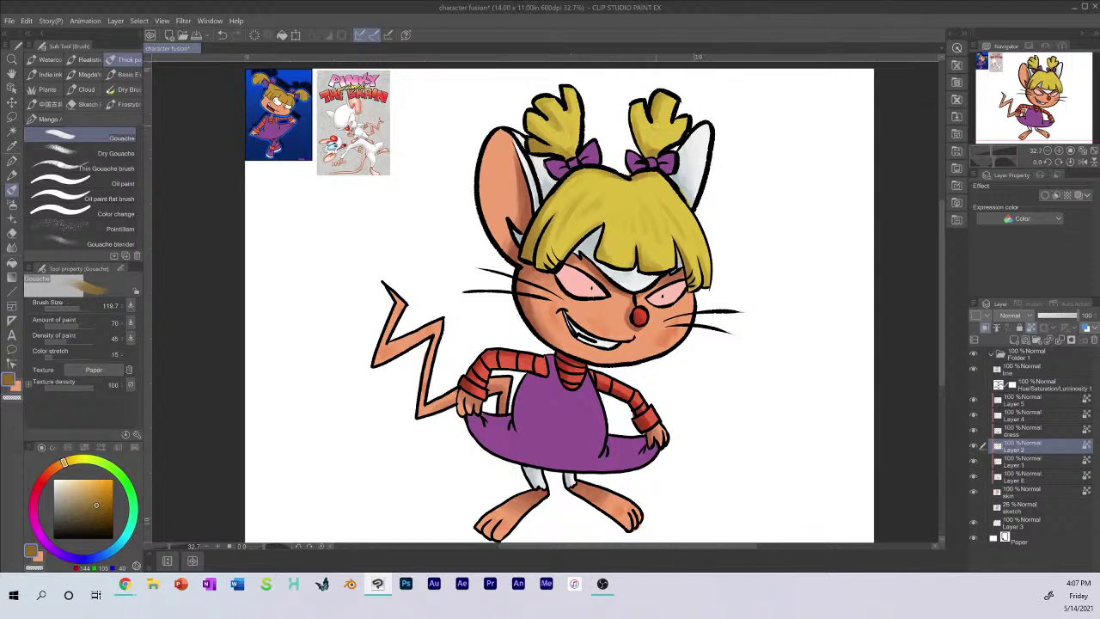
{"action": "left_click", "coordinate": [547, 112], "text": "alt"}
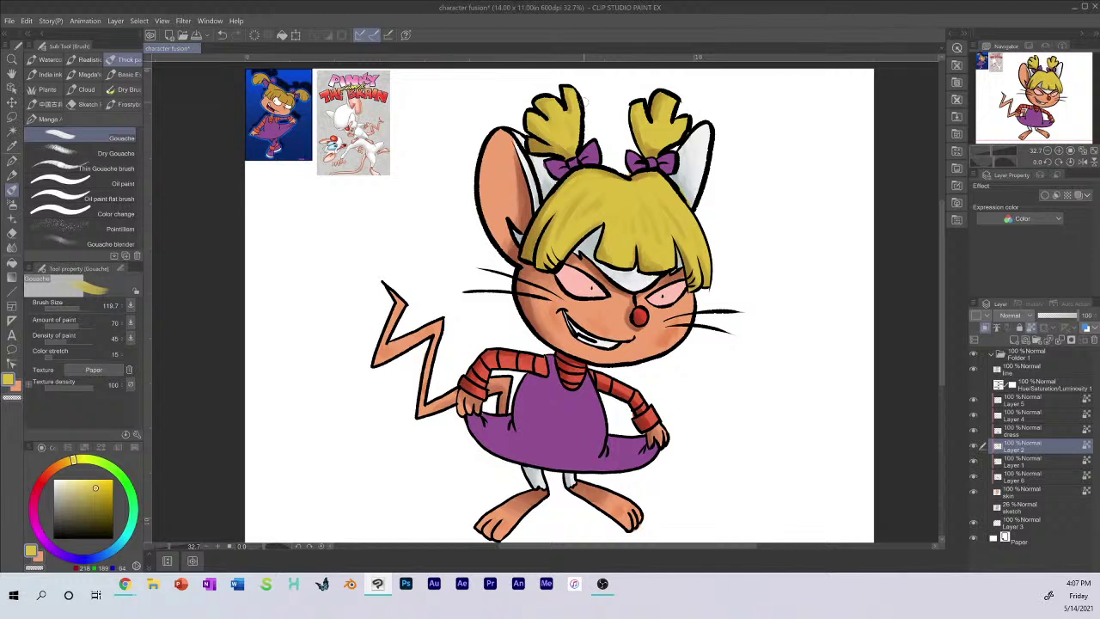
Step: Check what the dress layer contains, leave it shown, and mix a dark purple from the sampled dress colour
{"action": "left_click", "coordinate": [1018, 430]}
{"action": "left_click", "coordinate": [974, 428]}
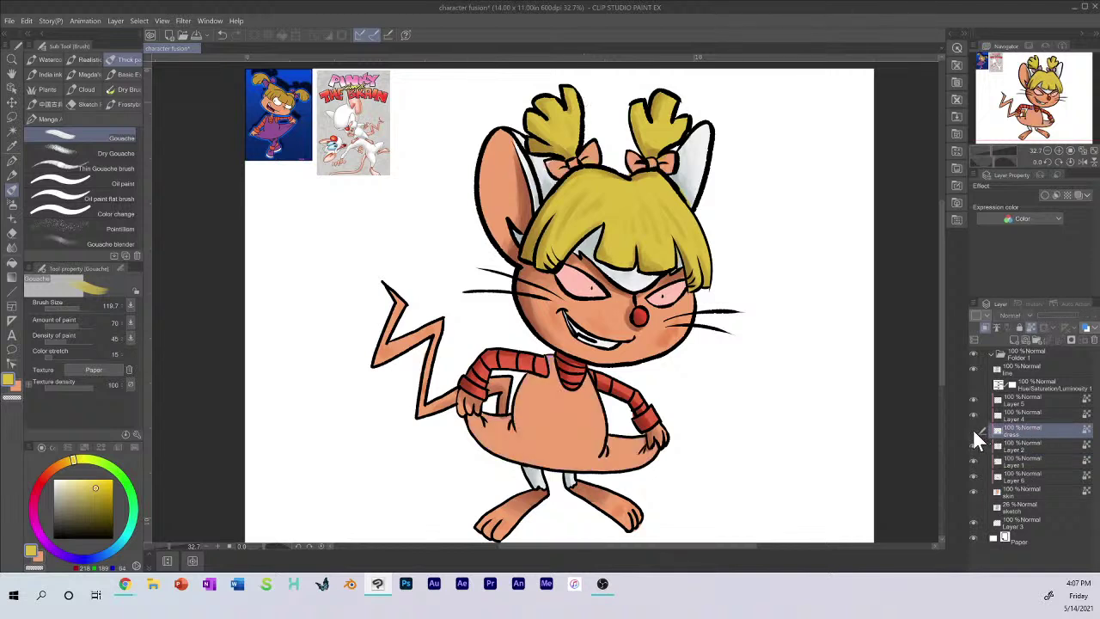
{"action": "left_click", "coordinate": [975, 429]}
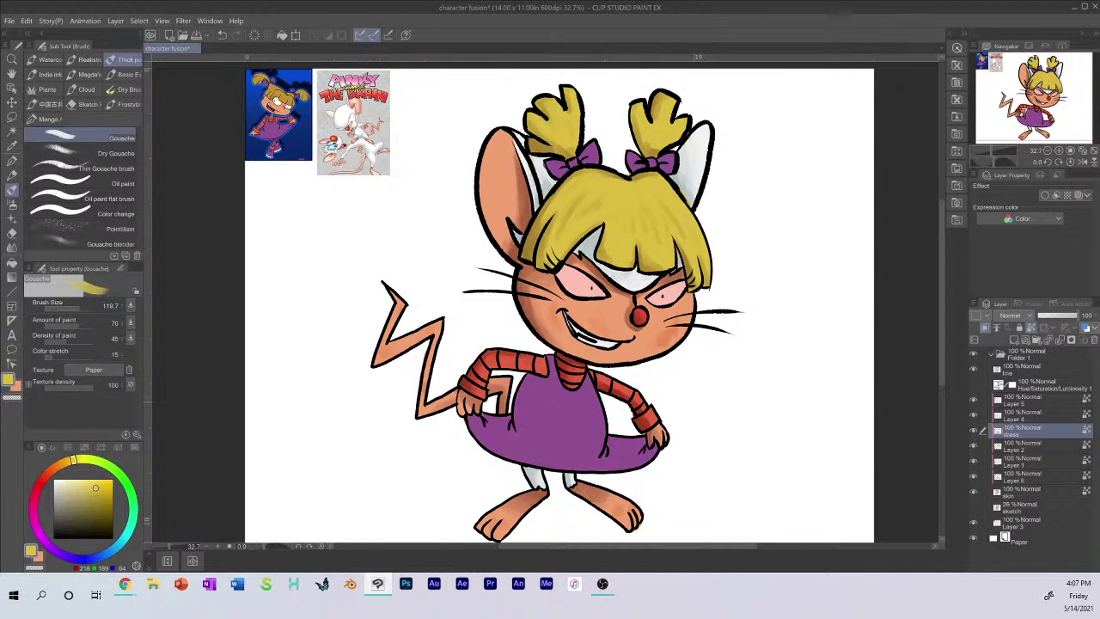
{"action": "left_click", "coordinate": [558, 442], "text": "alt"}
{"action": "left_click", "coordinate": [79, 521]}
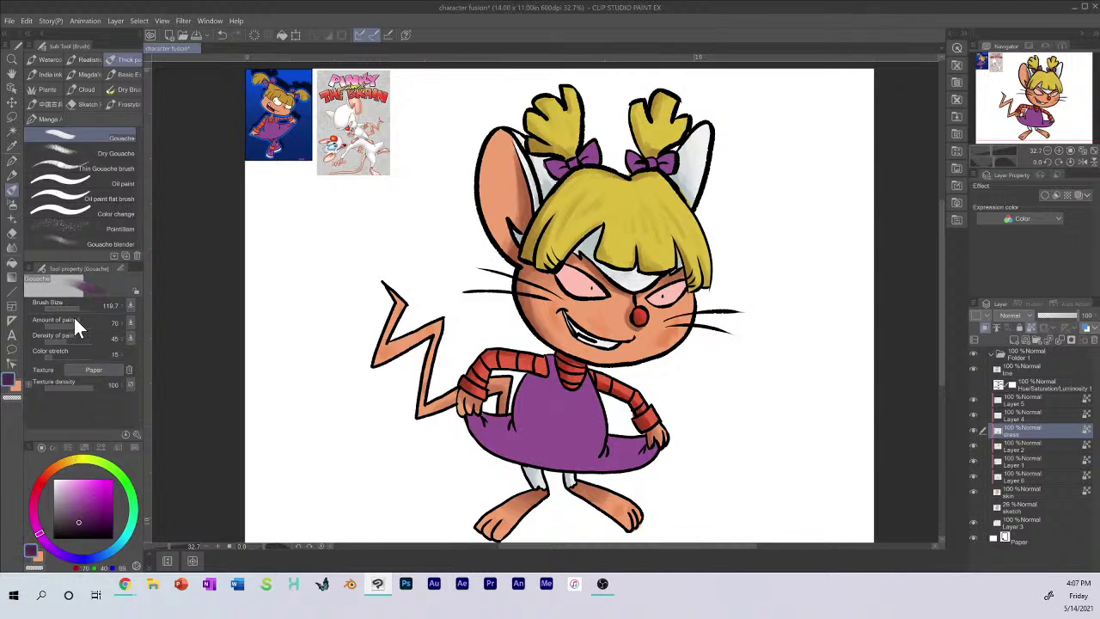
{"action": "mouse_move", "coordinate": [503, 446]}
{"action": "left_mouse_down"}
{"action": "mouse_move", "coordinate": [474, 426]}
{"action": "mouse_move", "coordinate": [518, 394]}
{"action": "mouse_move", "coordinate": [515, 430]}
{"action": "mouse_move", "coordinate": [505, 419]}
{"action": "mouse_move", "coordinate": [493, 433]}
{"action": "mouse_move", "coordinate": [472, 419]}
{"action": "mouse_move", "coordinate": [505, 429]}
{"action": "left_mouse_up"}
{"action": "key", "text": "ctrl+z"}
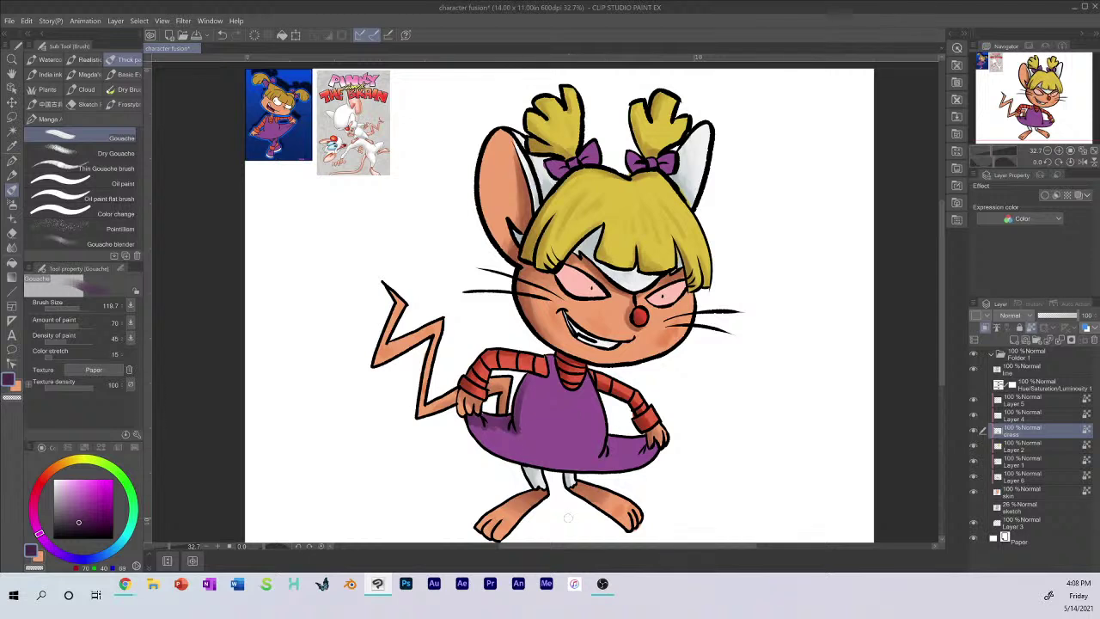
{"action": "key", "text": "ctrl"}
{"action": "key", "text": "ctrl+z"}
{"action": "key", "text": "ctrl+z"}
Step: Shade the folds of the lifted purple skirt with the dark purple, and compare the dress layer hidden and shown
{"action": "left_click_drag", "start_coordinate": [484, 425], "coordinate": [469, 420]}
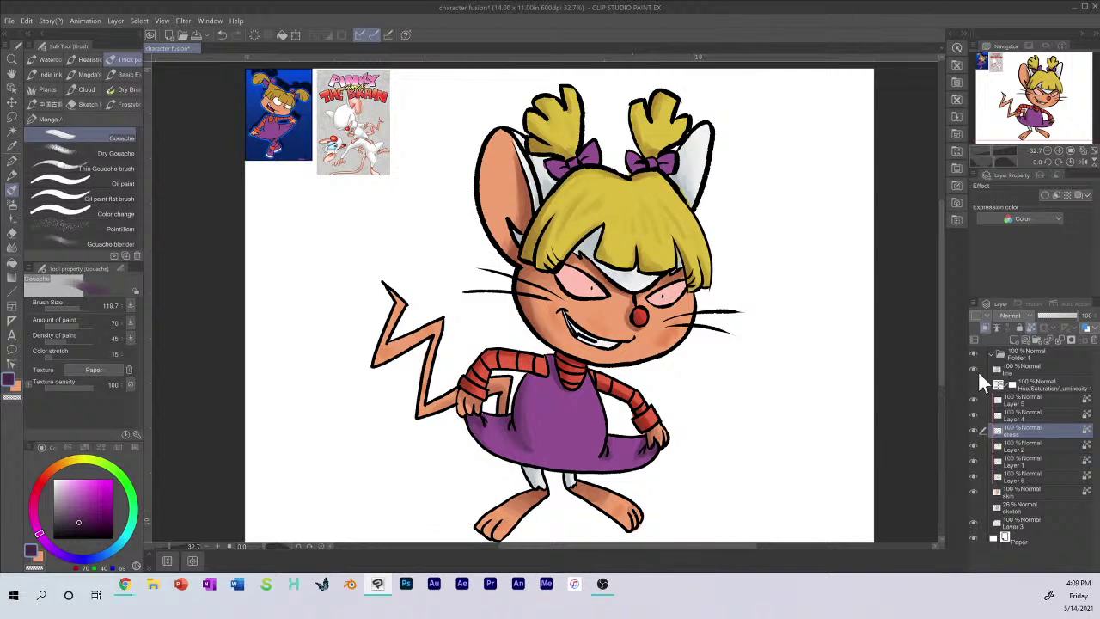
{"action": "left_click", "coordinate": [973, 430]}
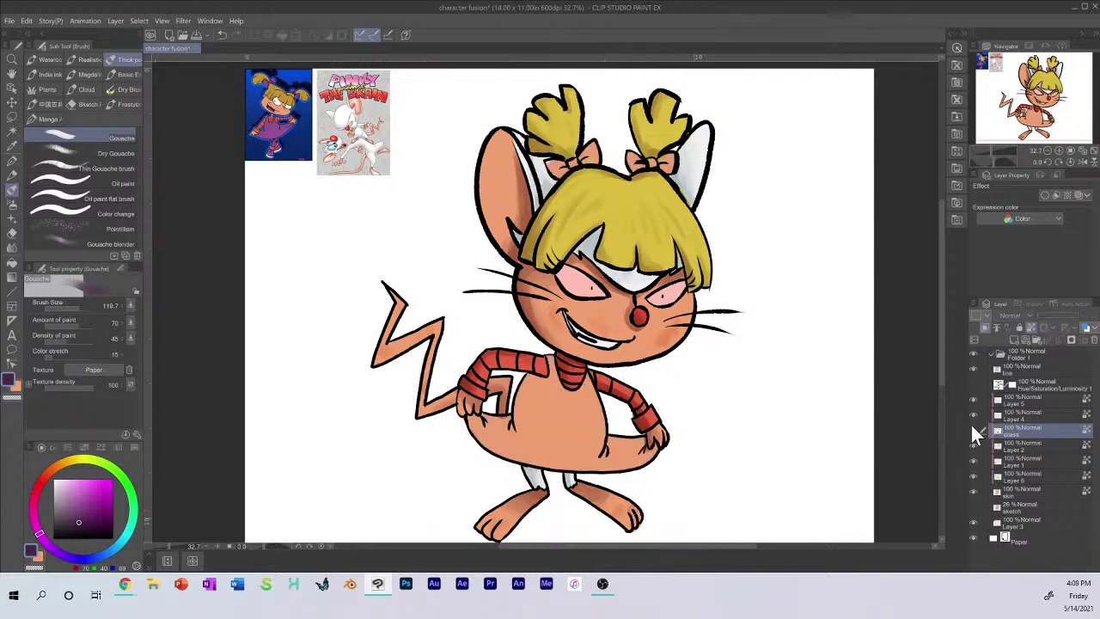
{"action": "left_click", "coordinate": [973, 430]}
Step: On Layer 4, shade both eyes with a stronger red derived from the sampled eye pink, and soften the shadows with sampled light pink
{"action": "left_click", "coordinate": [1015, 418]}
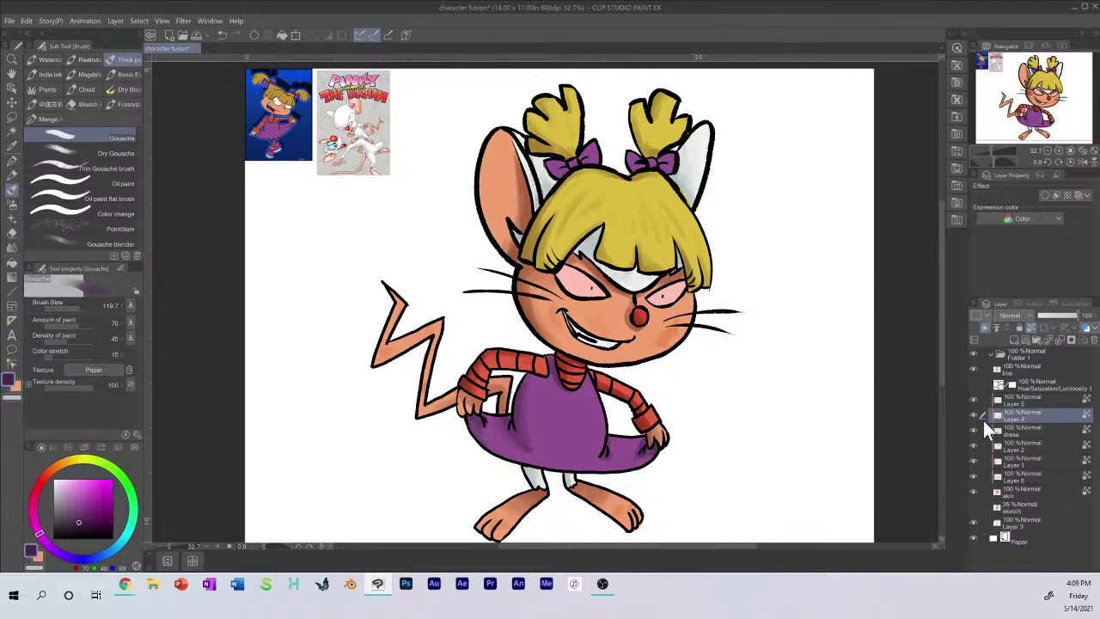
{"action": "left_click", "coordinate": [975, 416]}
{"action": "left_click", "coordinate": [575, 284], "text": "alt"}
{"action": "left_click", "coordinate": [96, 485]}
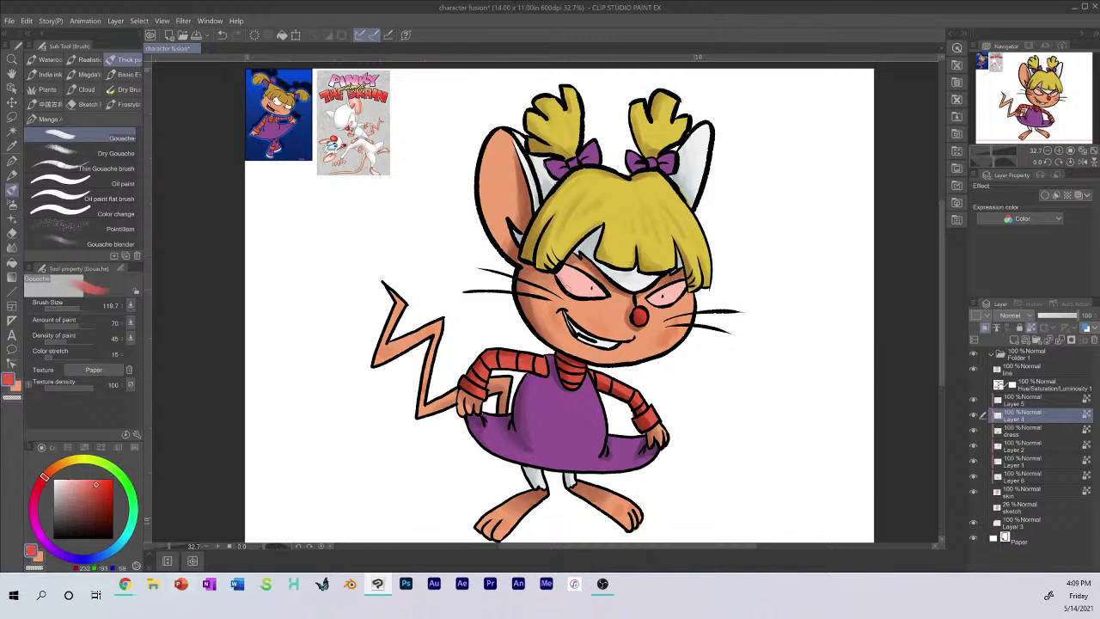
{"action": "left_click_drag", "start_coordinate": [572, 293], "coordinate": [588, 293]}
{"action": "left_click_drag", "start_coordinate": [575, 269], "coordinate": [563, 267]}
{"action": "mouse_move", "coordinate": [653, 294]}
{"action": "left_mouse_down"}
{"action": "mouse_move", "coordinate": [684, 283]}
{"action": "mouse_move", "coordinate": [681, 294]}
{"action": "left_mouse_up"}
{"action": "left_click", "coordinate": [668, 297], "text": "alt"}
{"action": "left_click_drag", "start_coordinate": [670, 297], "coordinate": [677, 290]}
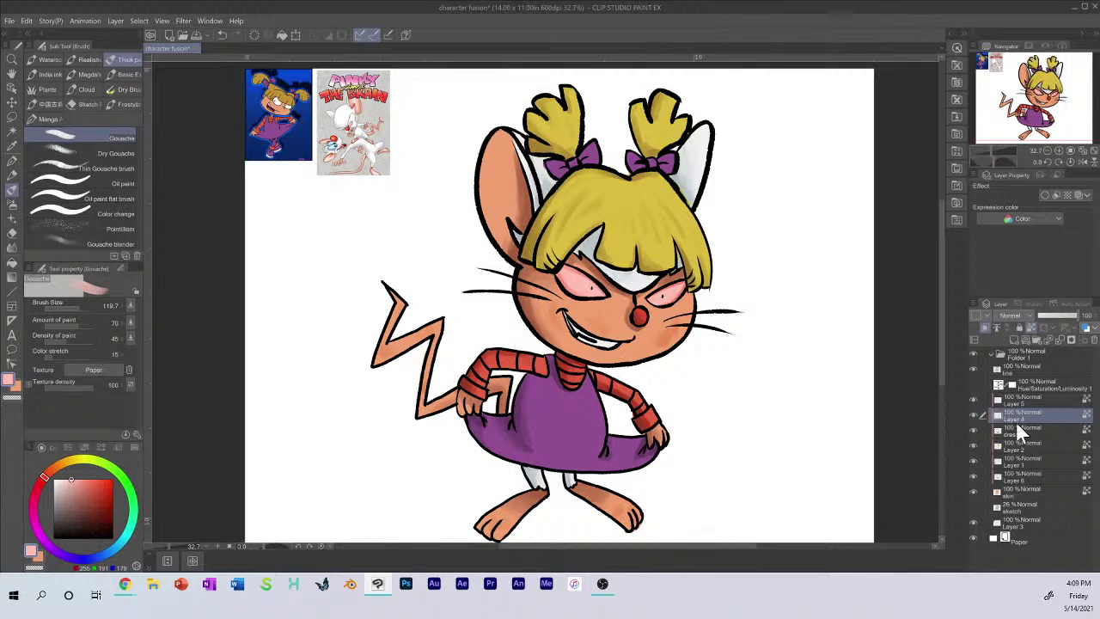
Step: Check what Layer 5 contains by hiding and showing it, leaving it shown
{"action": "left_click", "coordinate": [1022, 398]}
{"action": "left_click", "coordinate": [973, 398]}
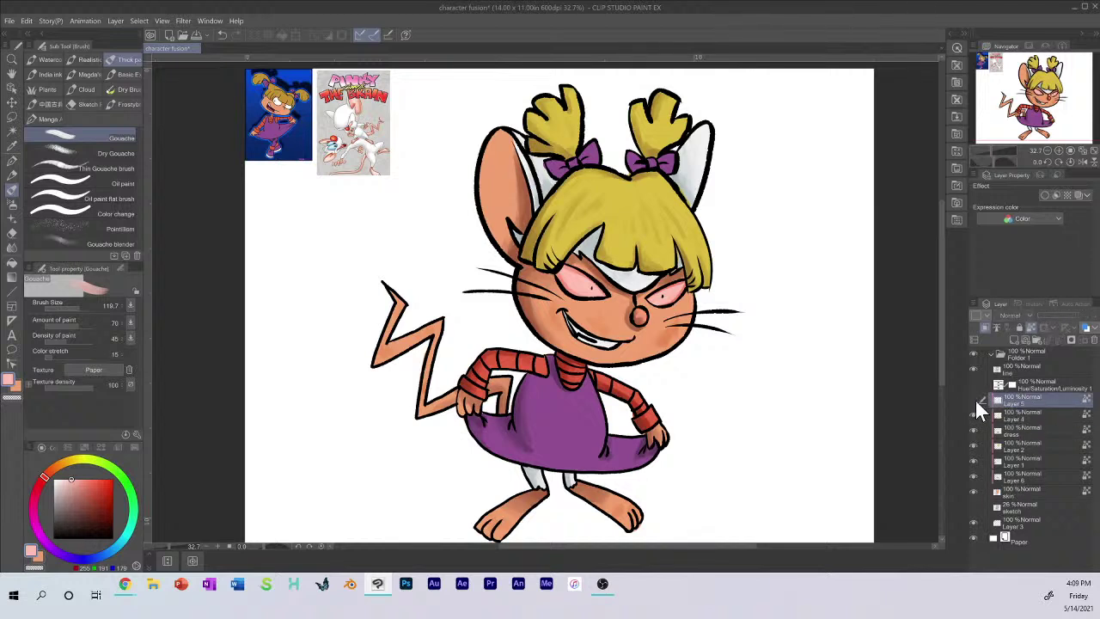
{"action": "left_click", "coordinate": [974, 399]}
{"action": "key", "text": "ctrl+z"}
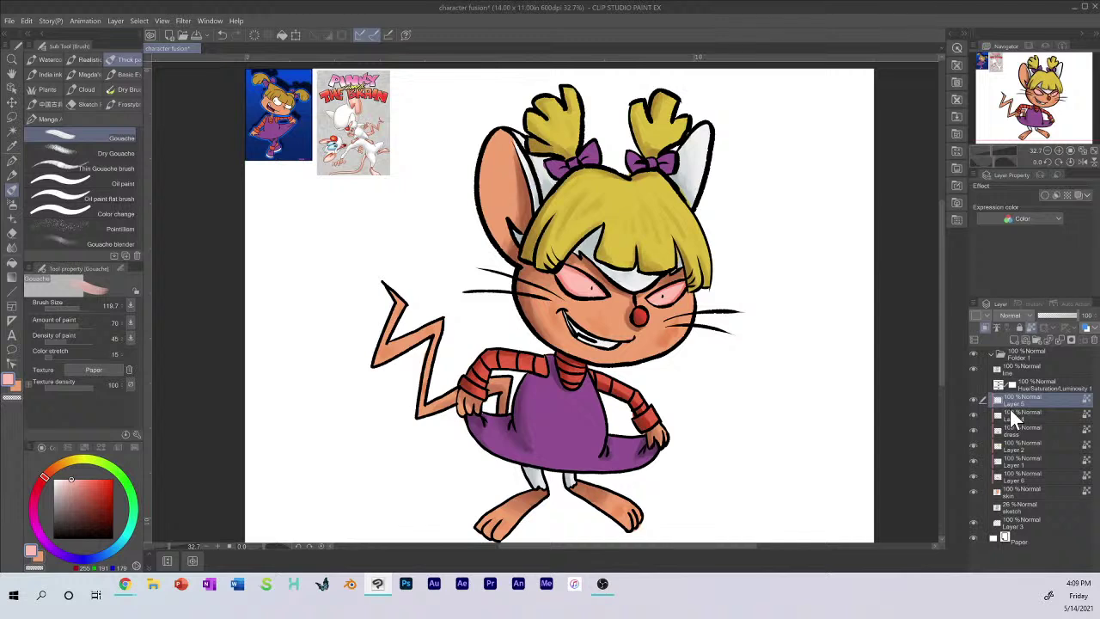
{"action": "left_click", "coordinate": [973, 399]}
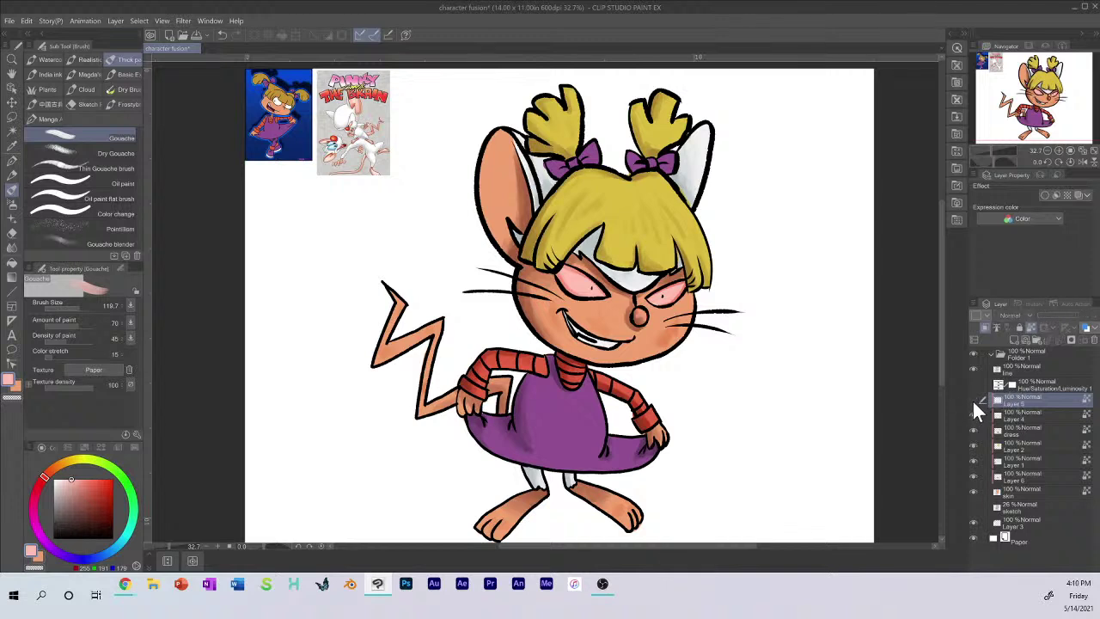
{"action": "left_click", "coordinate": [974, 401]}
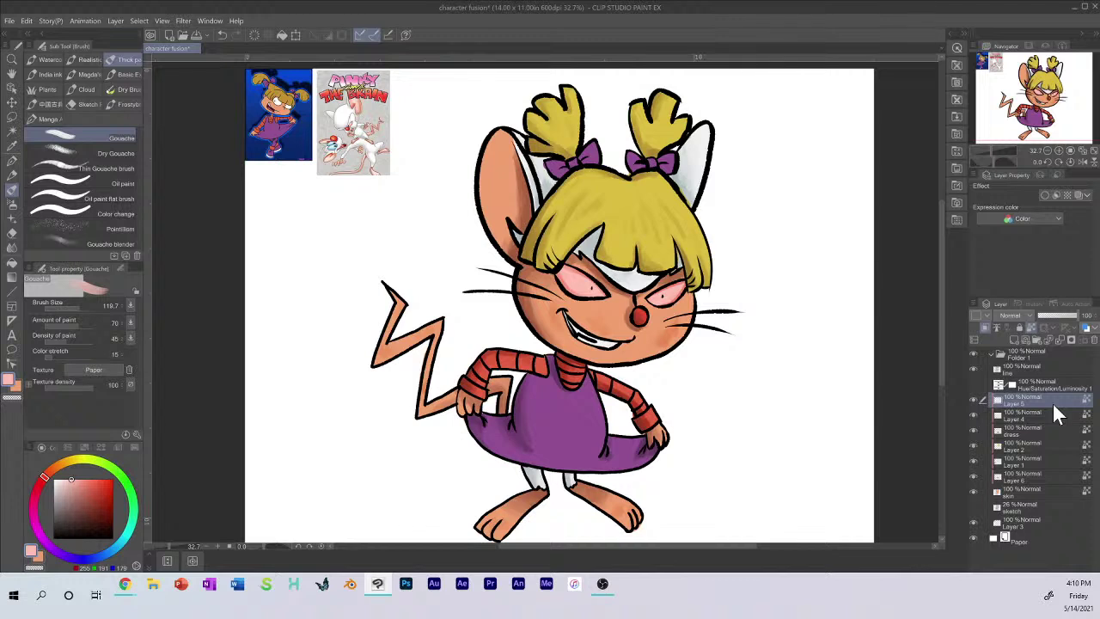
Step: On the skin layer, lighten the sampled skin tone to a pale peach and highlight the large orange inner ear with it
{"action": "left_click", "coordinate": [1031, 493]}
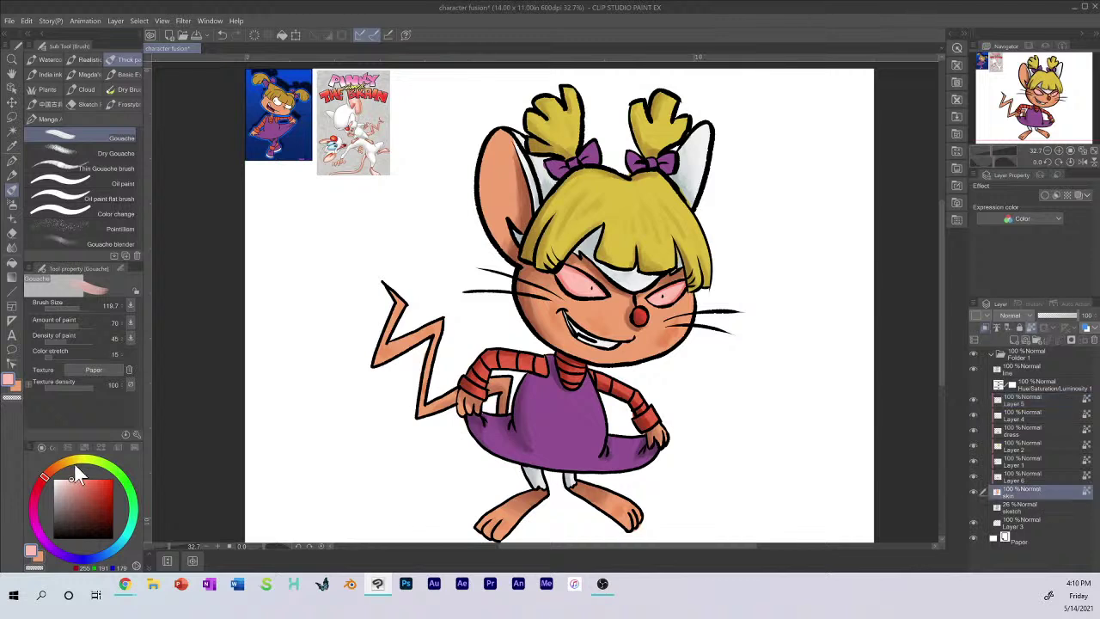
{"action": "left_click", "coordinate": [608, 315], "text": "alt"}
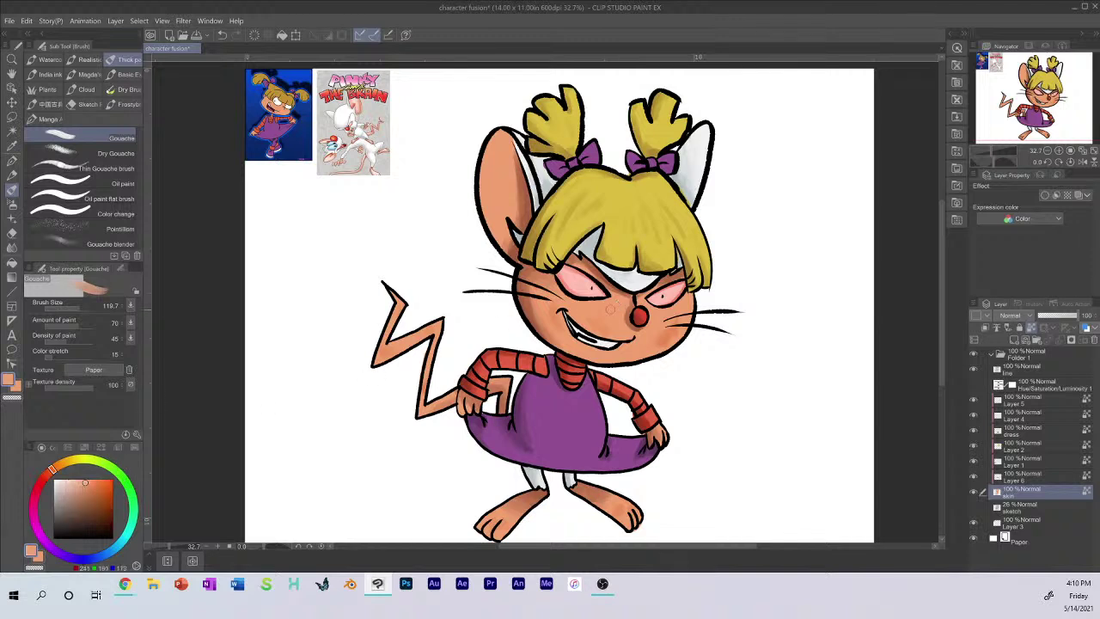
{"action": "left_click", "coordinate": [71, 480]}
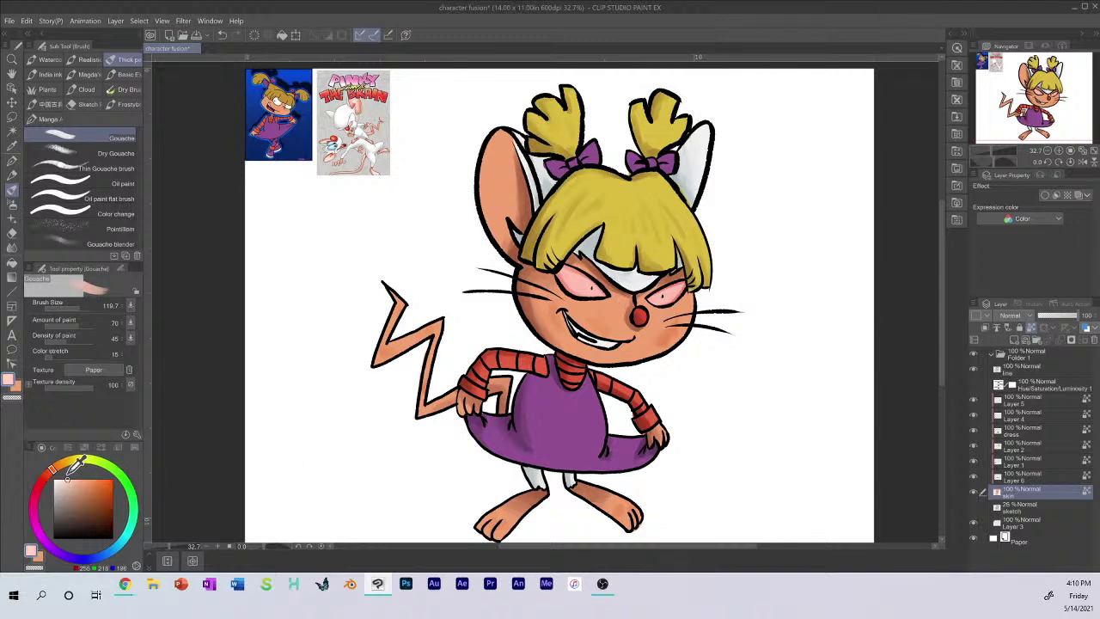
{"action": "left_click", "coordinate": [66, 479]}
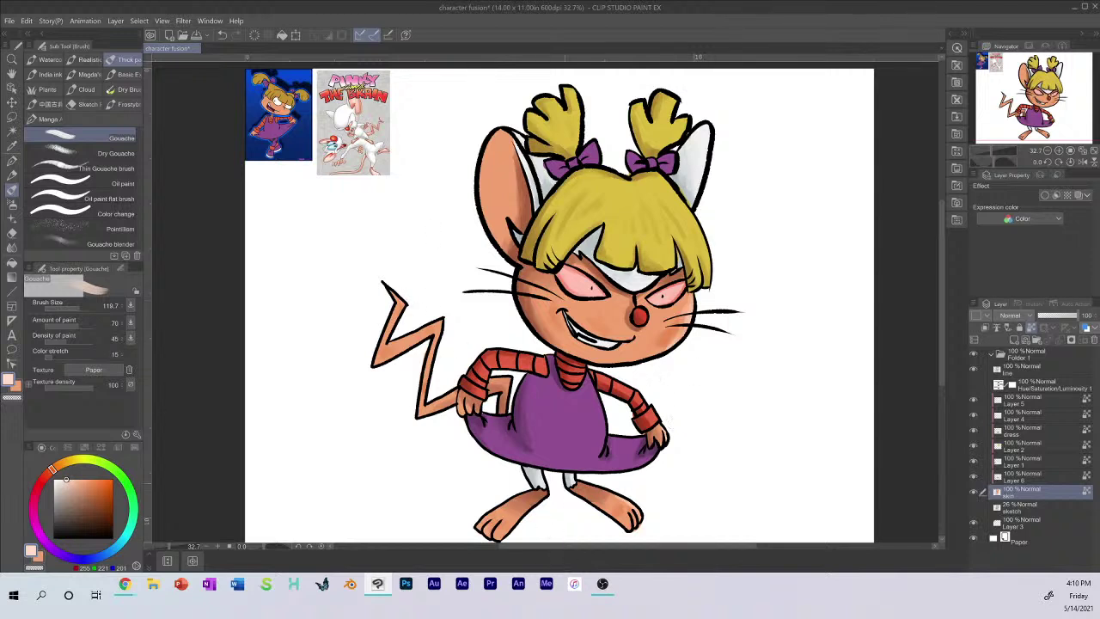
{"action": "left_click_drag", "start_coordinate": [484, 225], "coordinate": [505, 142]}
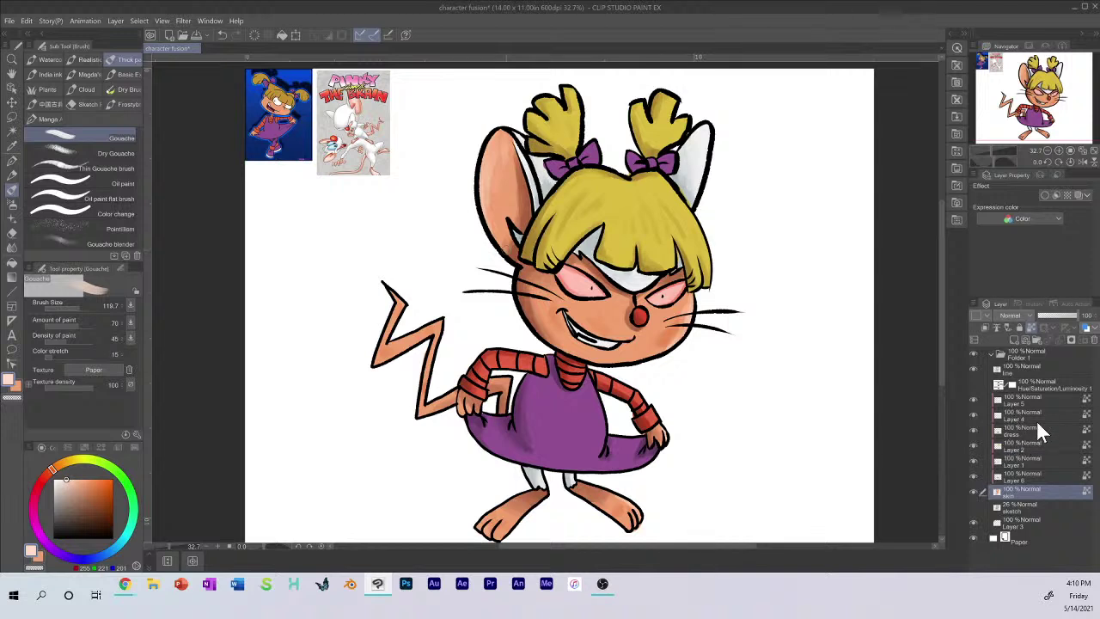
Step: Check what Layer 6 and Layer 1 contain, leave both shown, and set the paint colour to white with Layer 1 selected
{"action": "left_click", "coordinate": [1027, 478]}
{"action": "left_click", "coordinate": [973, 475]}
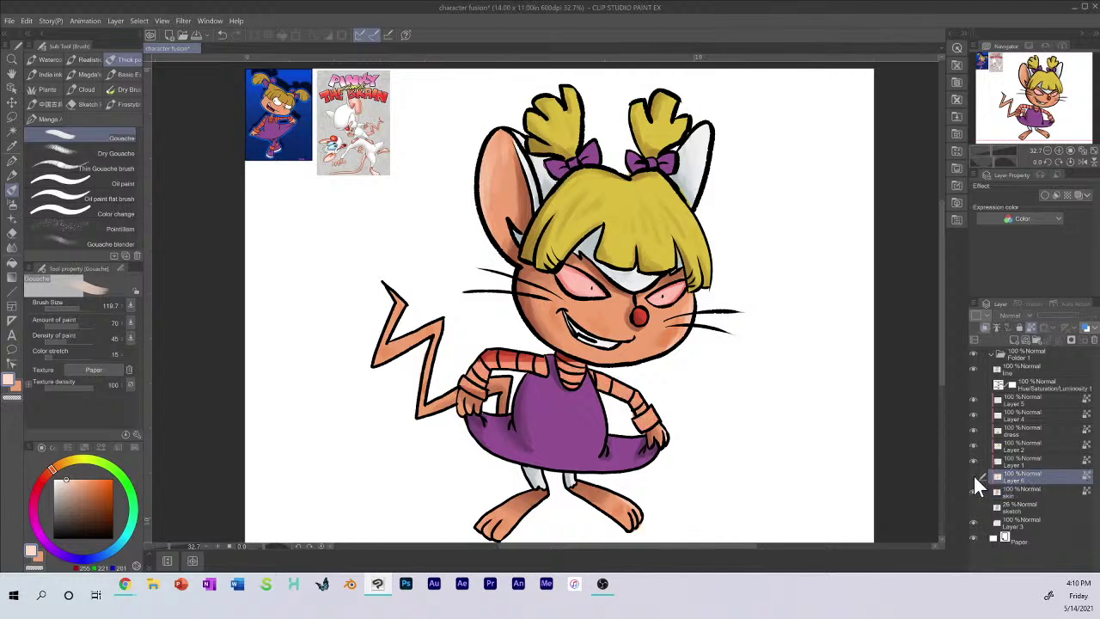
{"action": "left_click", "coordinate": [977, 477]}
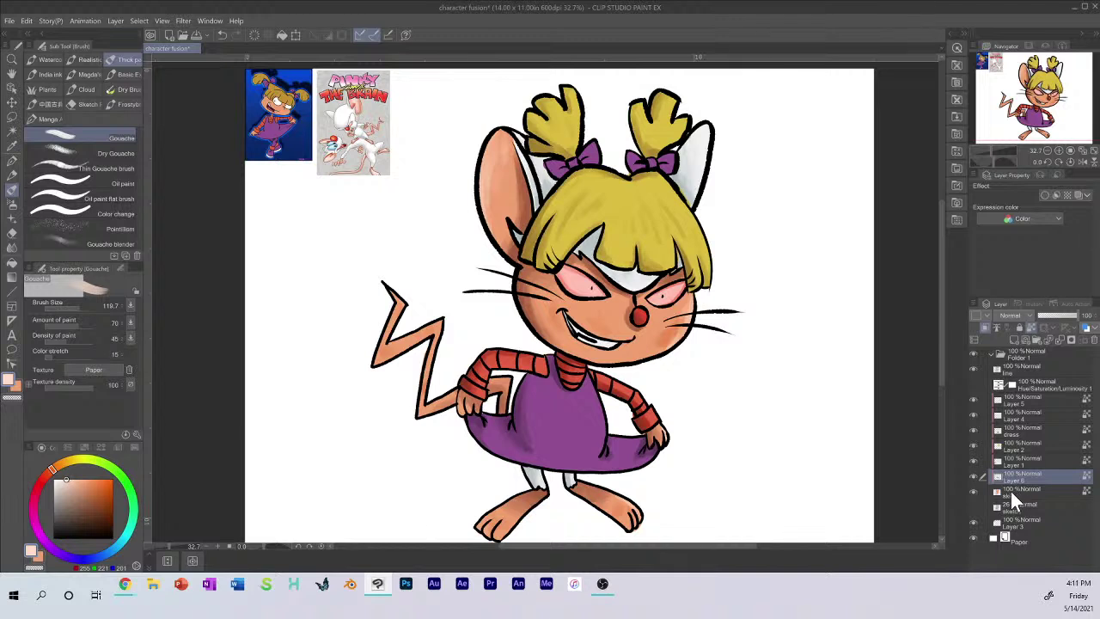
{"action": "left_click", "coordinate": [1015, 463]}
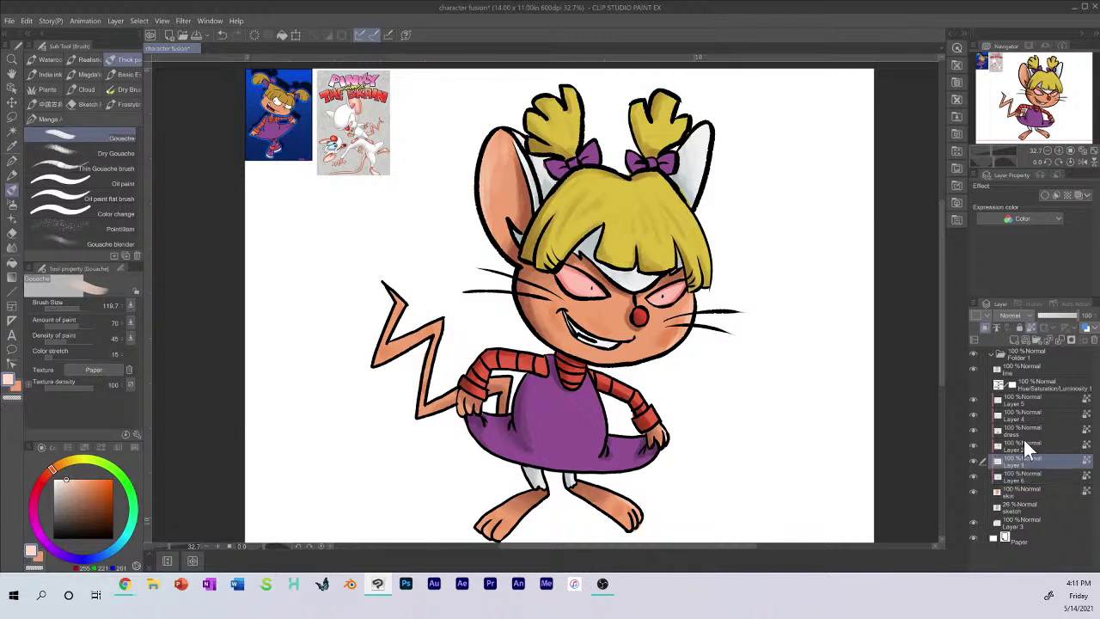
{"action": "left_click", "coordinate": [975, 459]}
{"action": "left_click", "coordinate": [974, 459]}
{"action": "left_click", "coordinate": [974, 459]}
{"action": "left_click", "coordinate": [973, 459]}
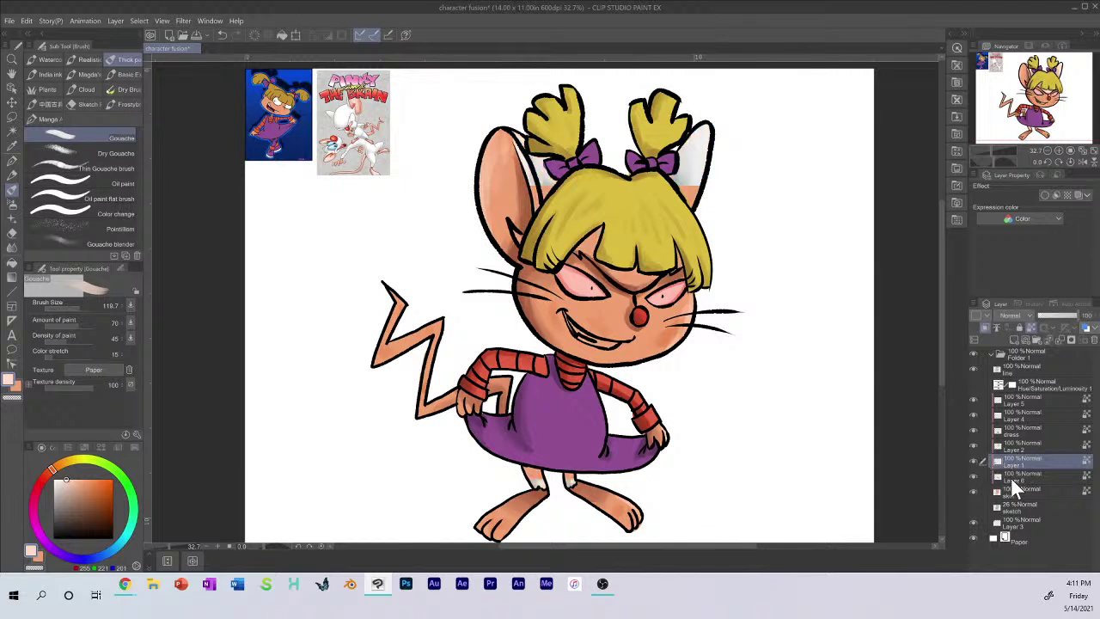
{"action": "left_click", "coordinate": [55, 478]}
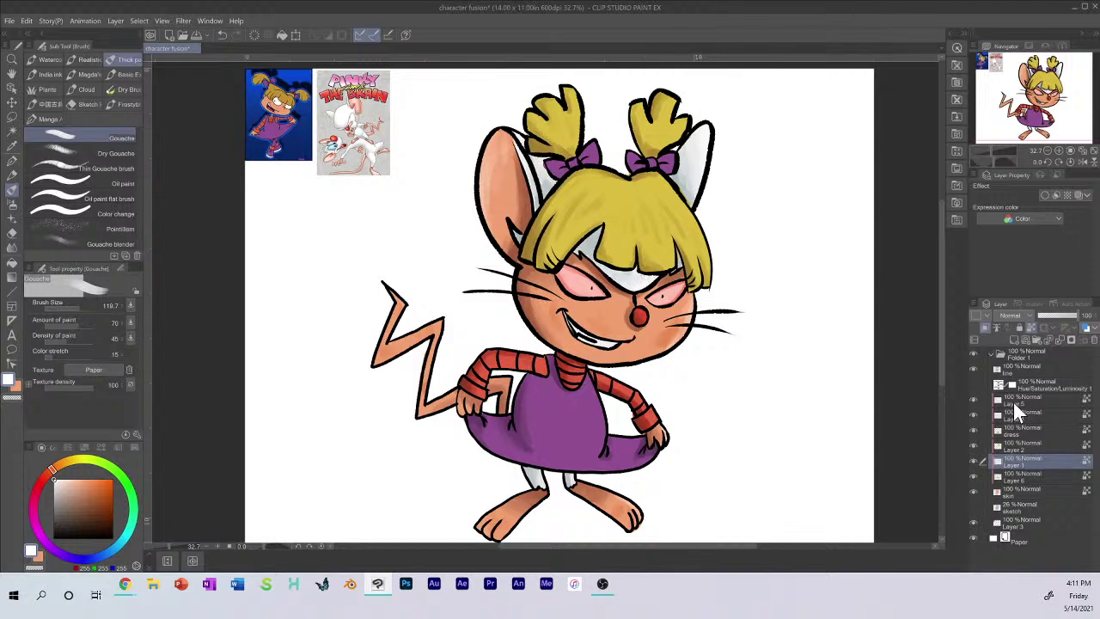
Step: On the line layer, erase the stray inner line in the white fur beside the orange ear using the Kneaded eraser at size 53.9
{"action": "left_click", "coordinate": [1022, 369]}
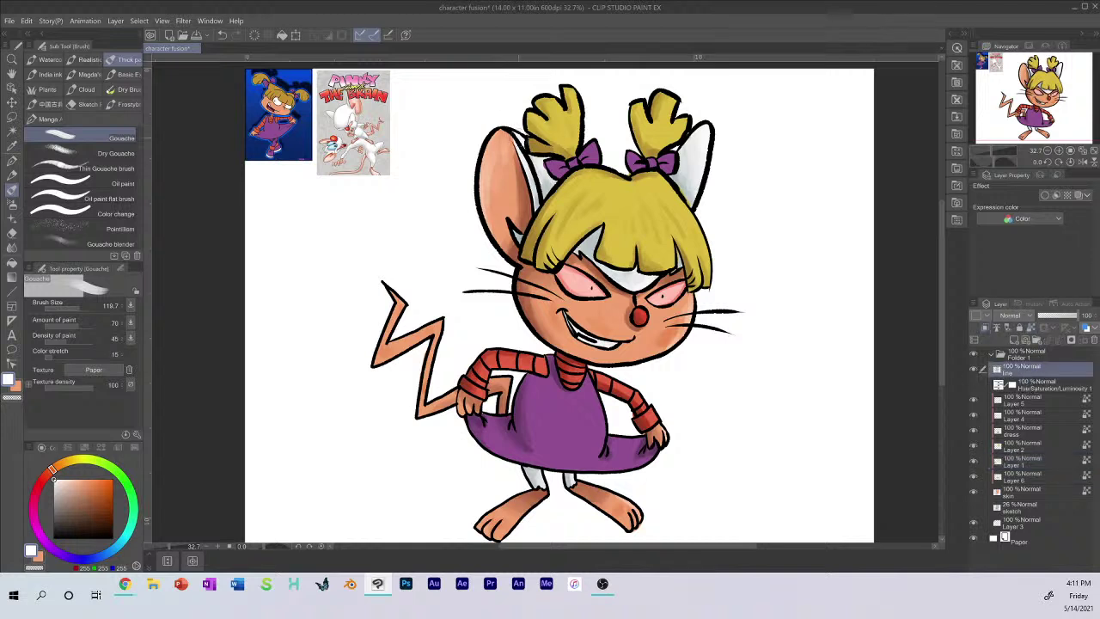
{"action": "key", "text": "e"}
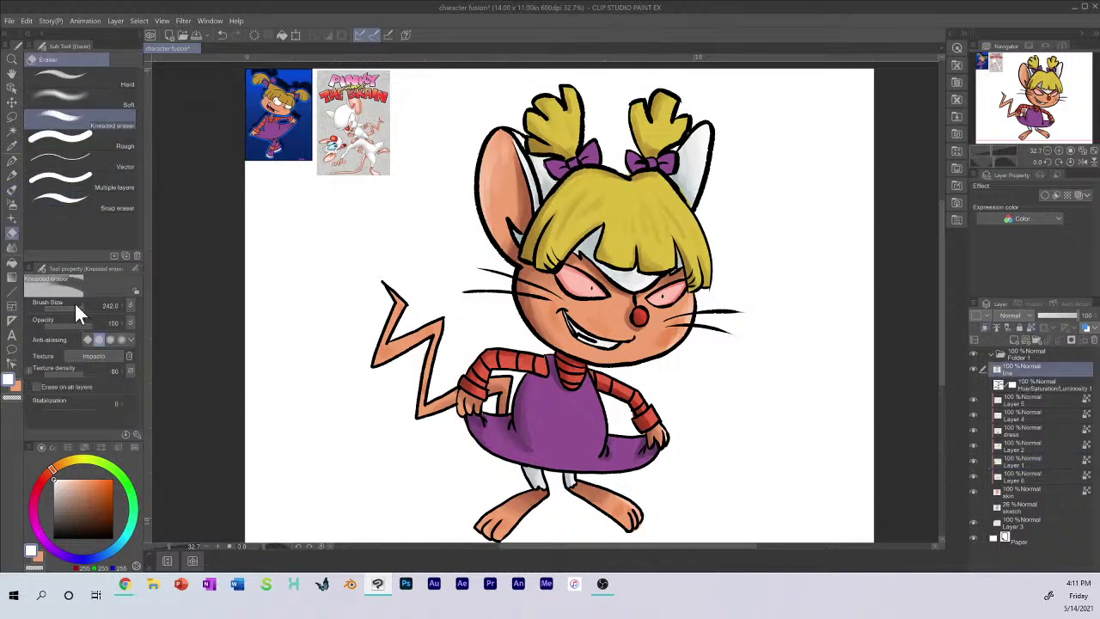
{"action": "mouse_move", "coordinate": [519, 141]}
{"action": "left_mouse_down"}
{"action": "mouse_move", "coordinate": [514, 134]}
{"action": "mouse_move", "coordinate": [541, 203]}
{"action": "left_mouse_up"}
Step: Find the layer holding the white ear fur by toggling layer visibility, and leave Layer 1 selected and shown
{"action": "left_click", "coordinate": [1030, 476]}
{"action": "left_click", "coordinate": [1023, 449]}
{"action": "left_click", "coordinate": [1014, 462]}
{"action": "left_click", "coordinate": [988, 417]}
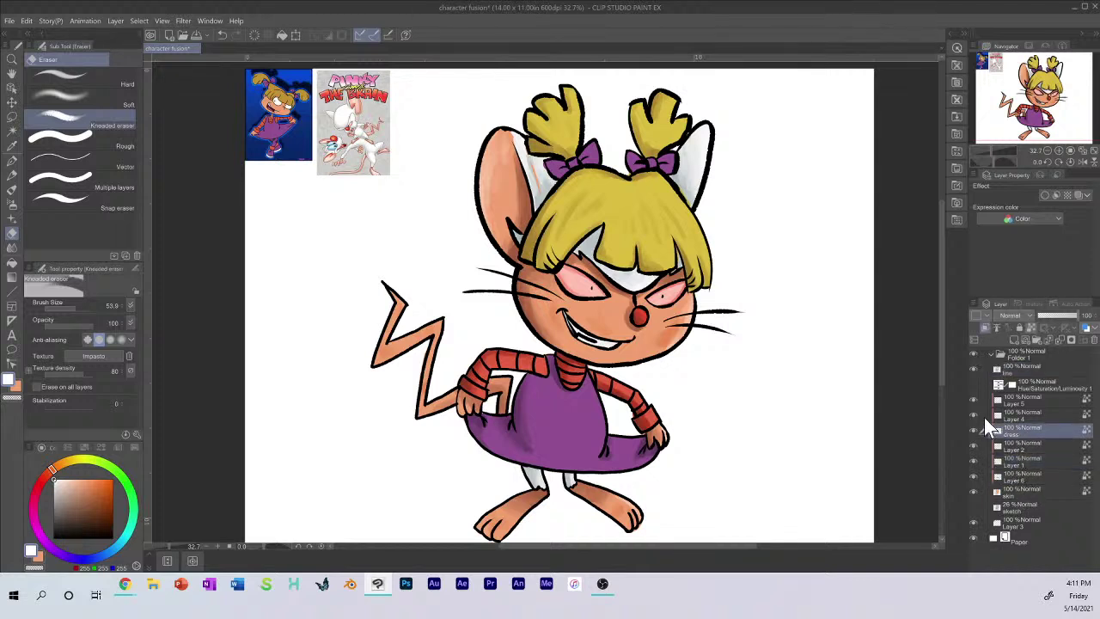
{"action": "left_click", "coordinate": [974, 414]}
{"action": "left_click", "coordinate": [974, 414]}
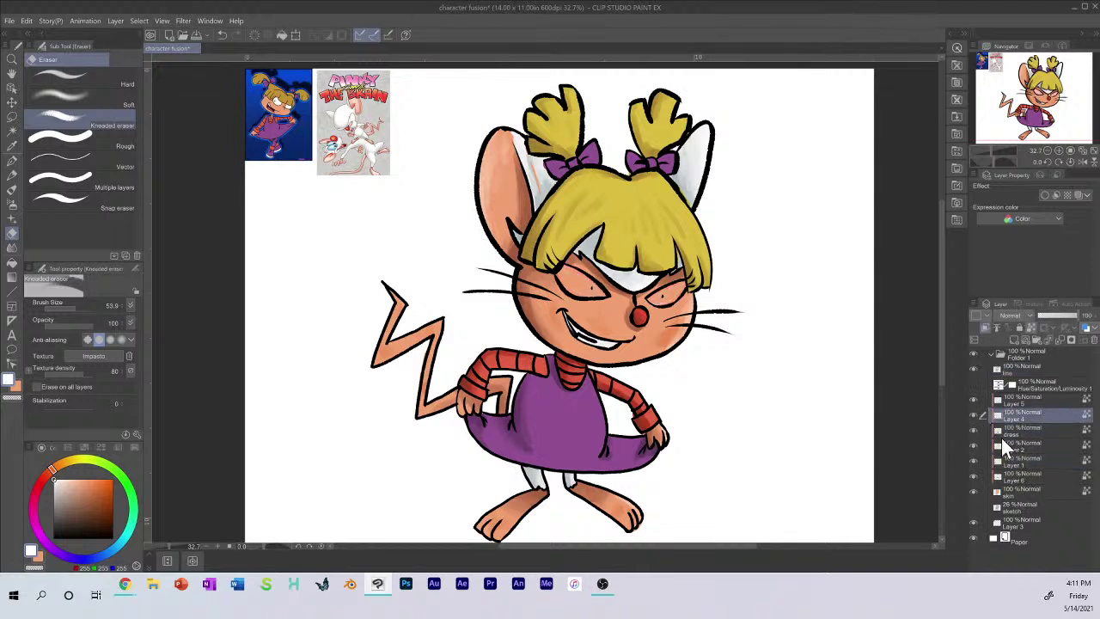
{"action": "left_click", "coordinate": [1015, 429]}
{"action": "left_click", "coordinate": [994, 450]}
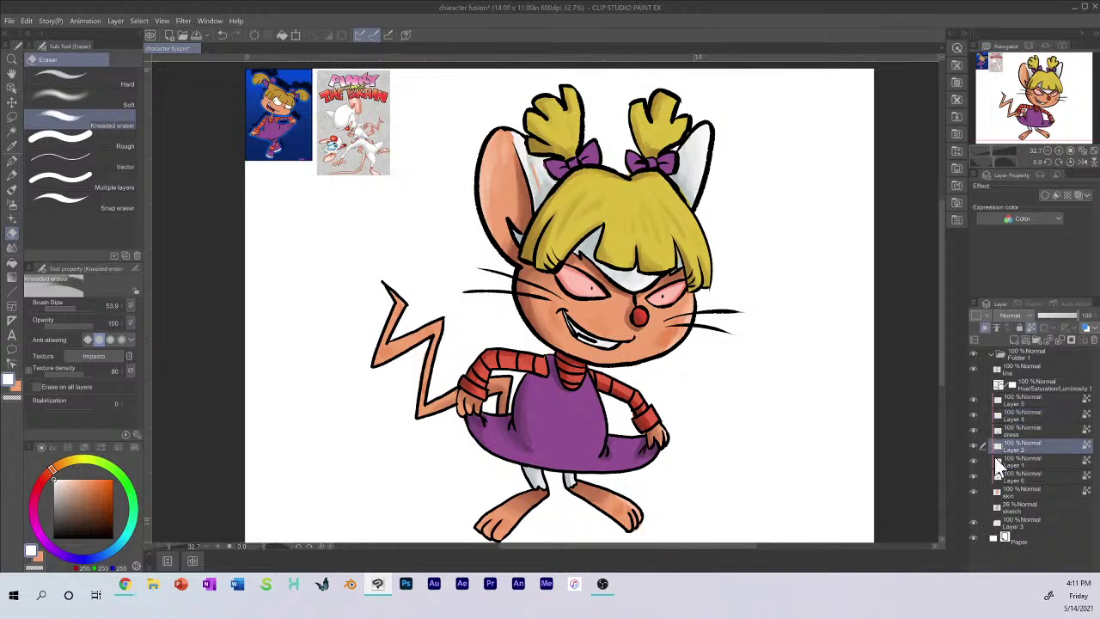
{"action": "left_click", "coordinate": [974, 444]}
{"action": "left_click", "coordinate": [1002, 463]}
{"action": "left_click", "coordinate": [972, 460]}
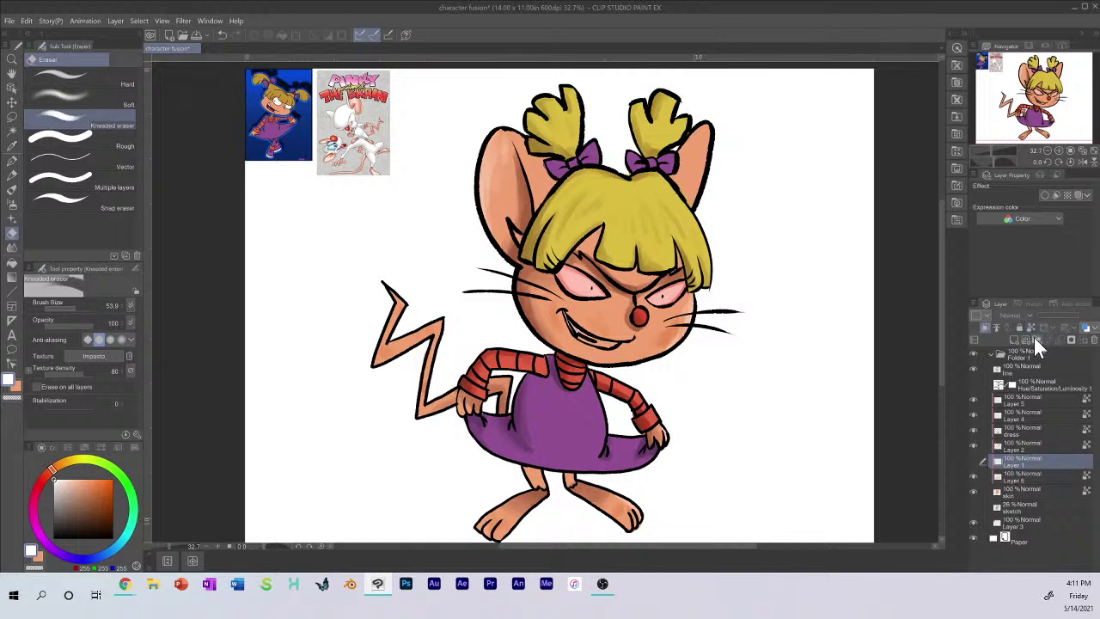
{"action": "left_click", "coordinate": [973, 462]}
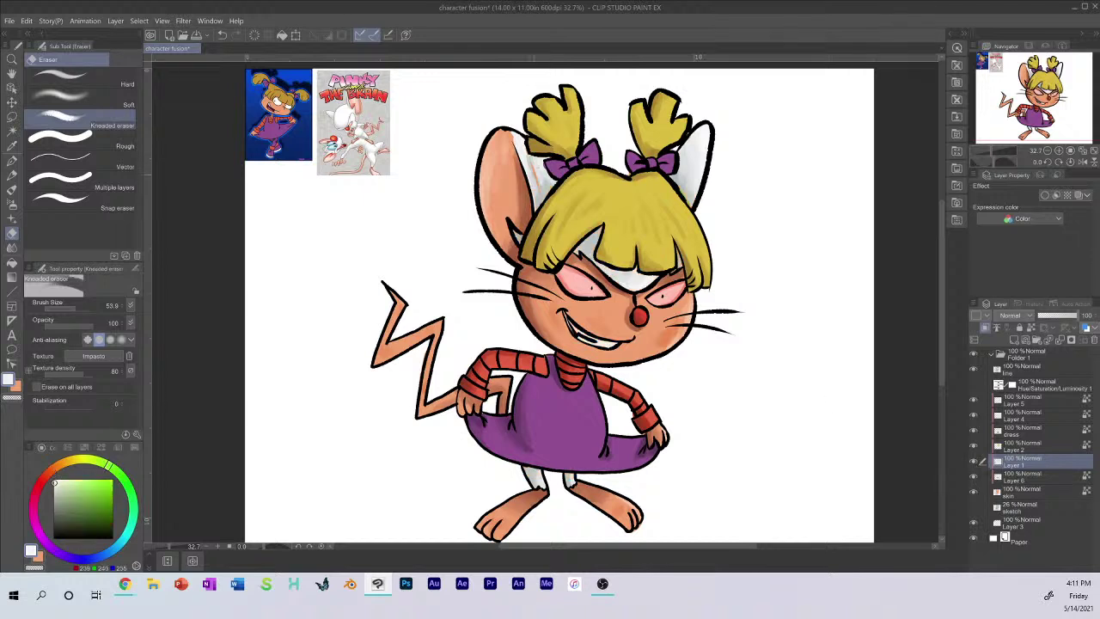
Step: Cover the exposed orange streak in the white ear fur on Layer 1 with off-white Gouache strokes
{"action": "left_click_drag", "start_coordinate": [532, 162], "coordinate": [538, 186]}
{"action": "left_click", "coordinate": [12, 175]}
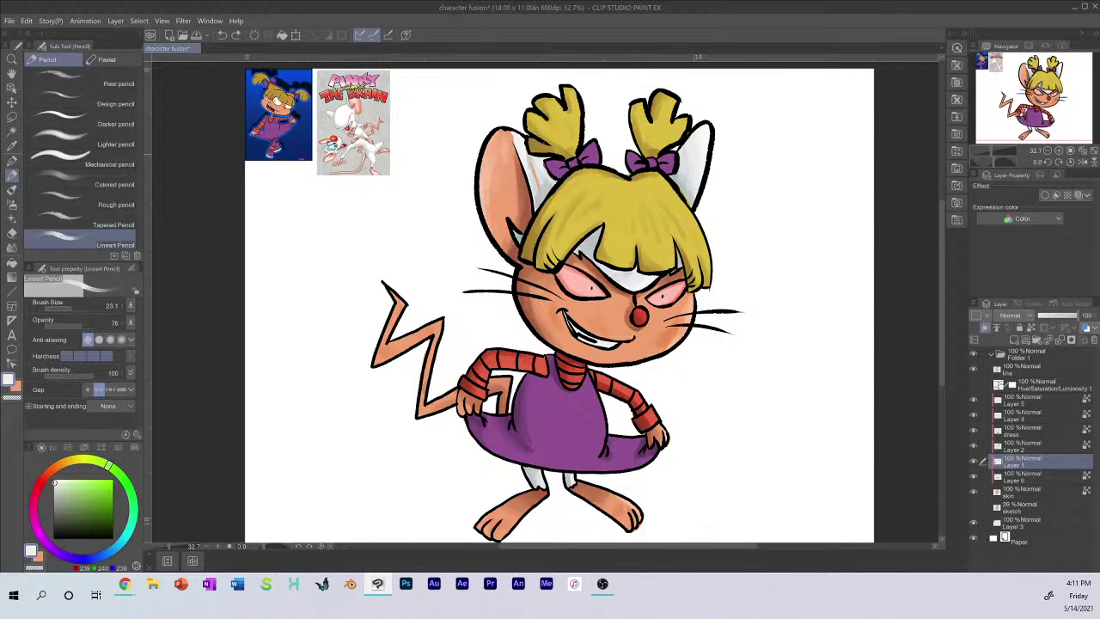
{"action": "left_click", "coordinate": [13, 162]}
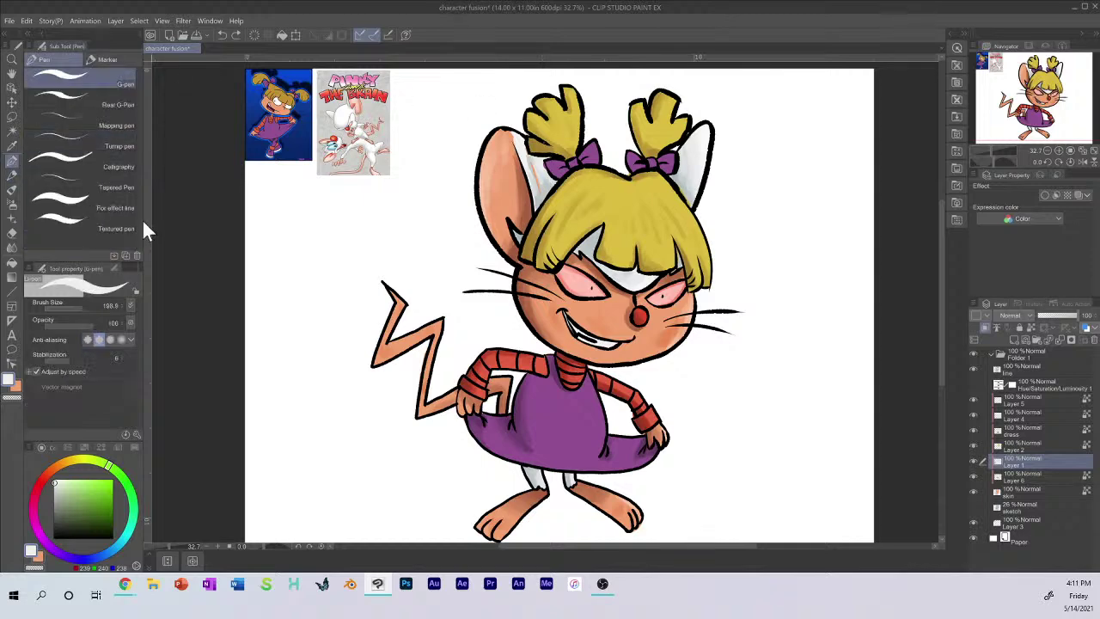
{"action": "left_click", "coordinate": [12, 190]}
{"action": "mouse_move", "coordinate": [530, 167]}
{"action": "left_mouse_down"}
{"action": "mouse_move", "coordinate": [541, 191]}
{"action": "mouse_move", "coordinate": [534, 176]}
{"action": "left_mouse_up"}
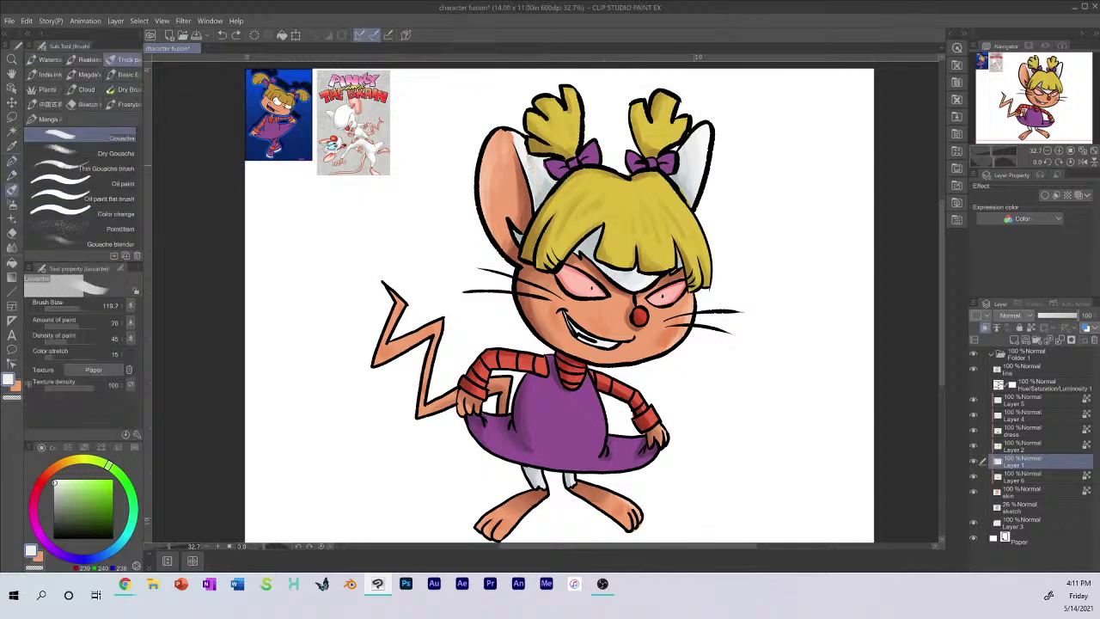
{"action": "left_click_drag", "start_coordinate": [511, 131], "coordinate": [520, 148]}
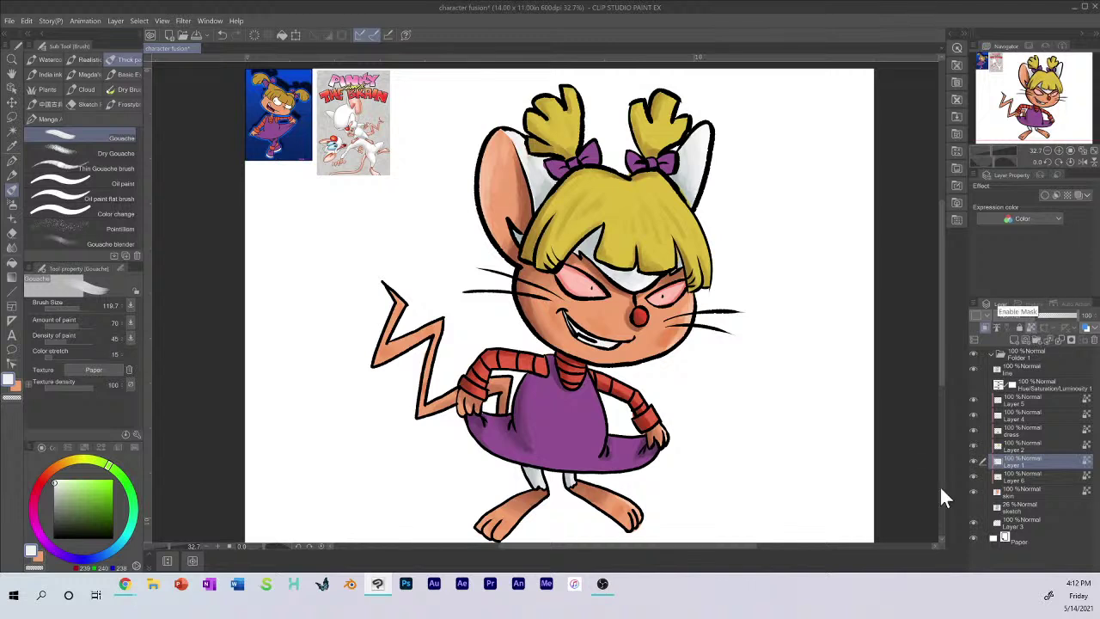
Step: On Layer 5, highlight the red nose with light pink and near-white derived from its sampled colour, reducing the Gouache brush size to 68.1
{"action": "left_click", "coordinate": [1022, 399]}
{"action": "left_click", "coordinate": [973, 398]}
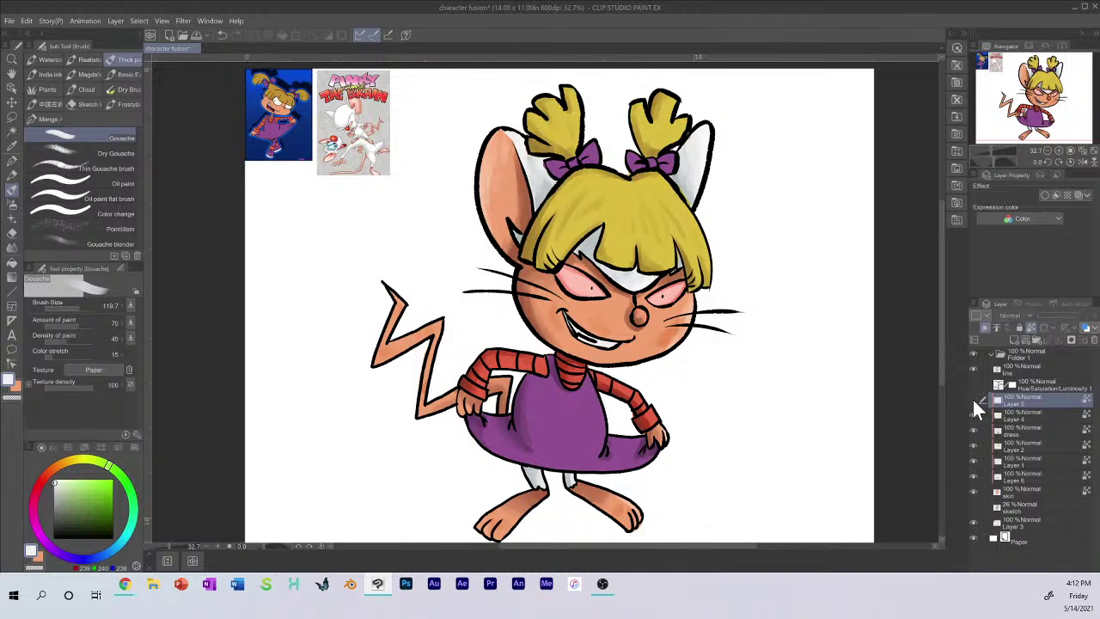
{"action": "left_click", "coordinate": [973, 398]}
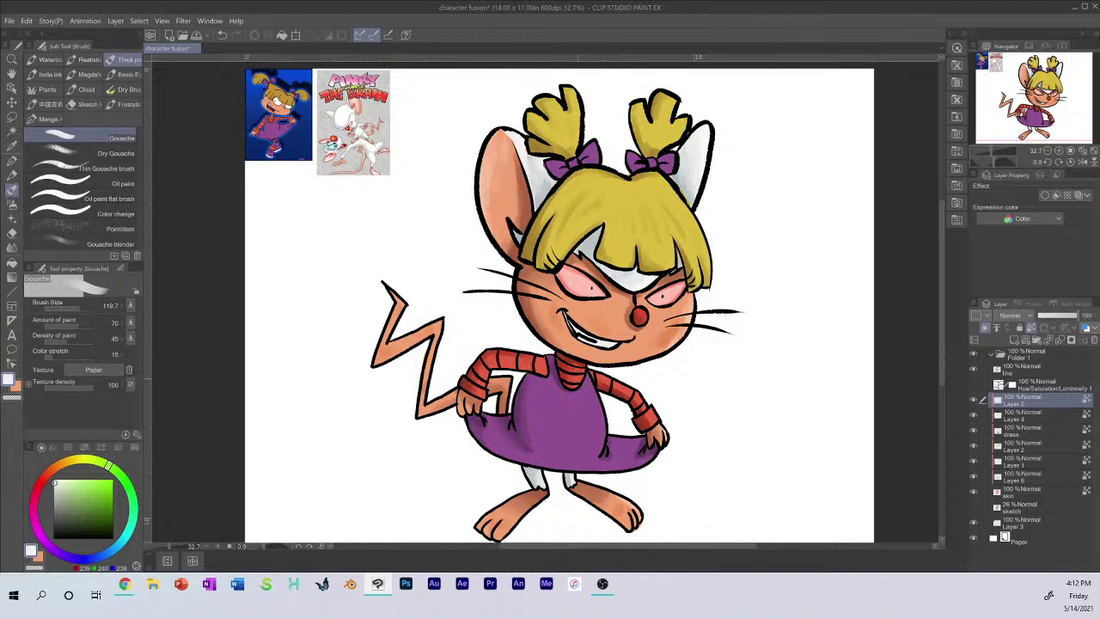
{"action": "left_click", "coordinate": [643, 315], "text": "alt"}
{"action": "left_click_drag", "start_coordinate": [83, 487], "coordinate": [73, 479]}
{"action": "left_click", "coordinate": [75, 478]}
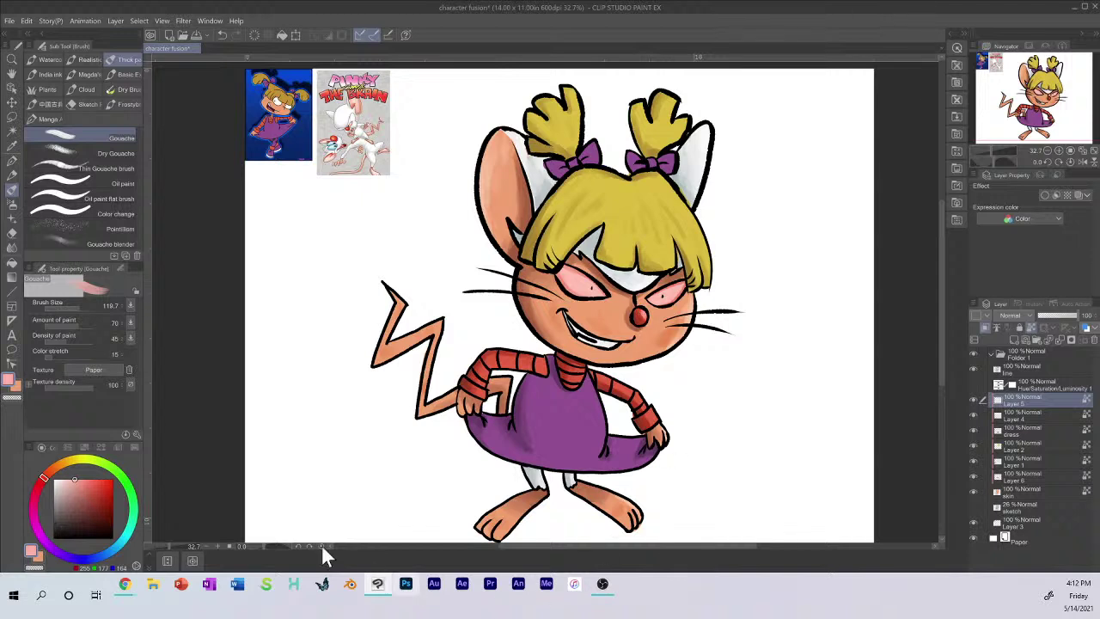
{"action": "left_click", "coordinate": [57, 479]}
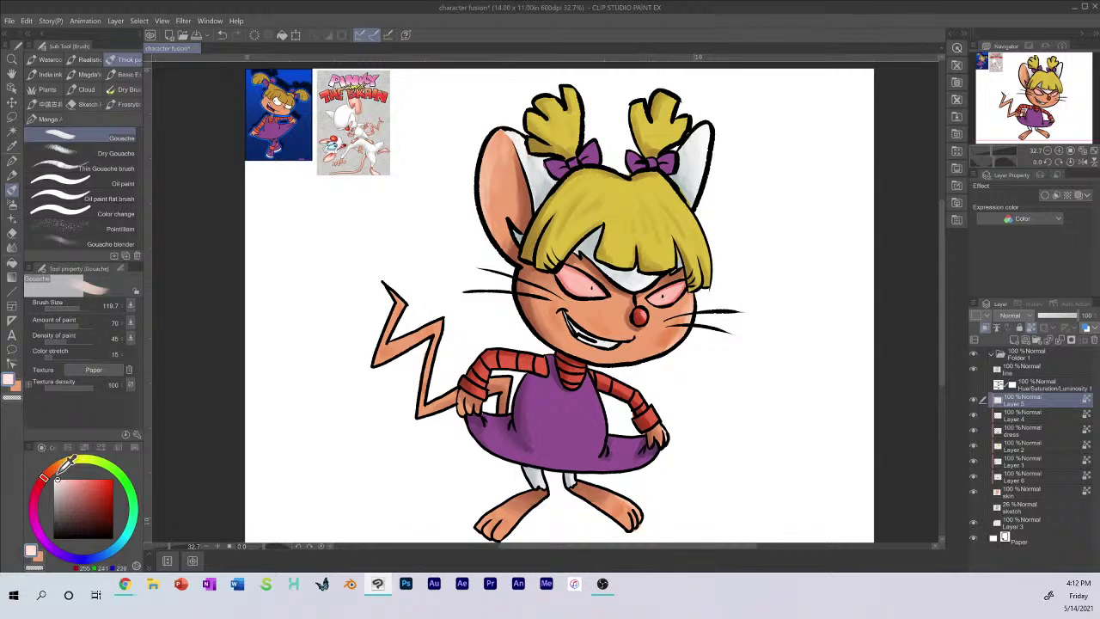
{"action": "left_click", "coordinate": [75, 304]}
Step: On the skin layer, blend the face and ear shading with sampled brown and light orange Gouache at brush size 174.2
{"action": "left_click", "coordinate": [658, 332], "text": "alt"}
{"action": "left_click", "coordinate": [1012, 488]}
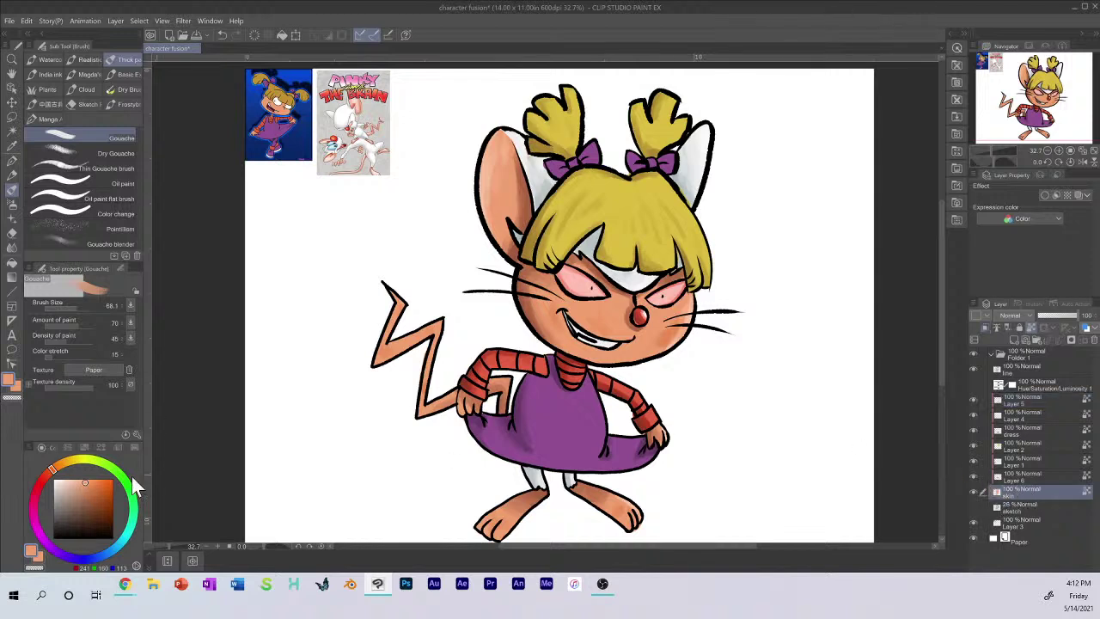
{"action": "left_click", "coordinate": [526, 305], "text": "alt"}
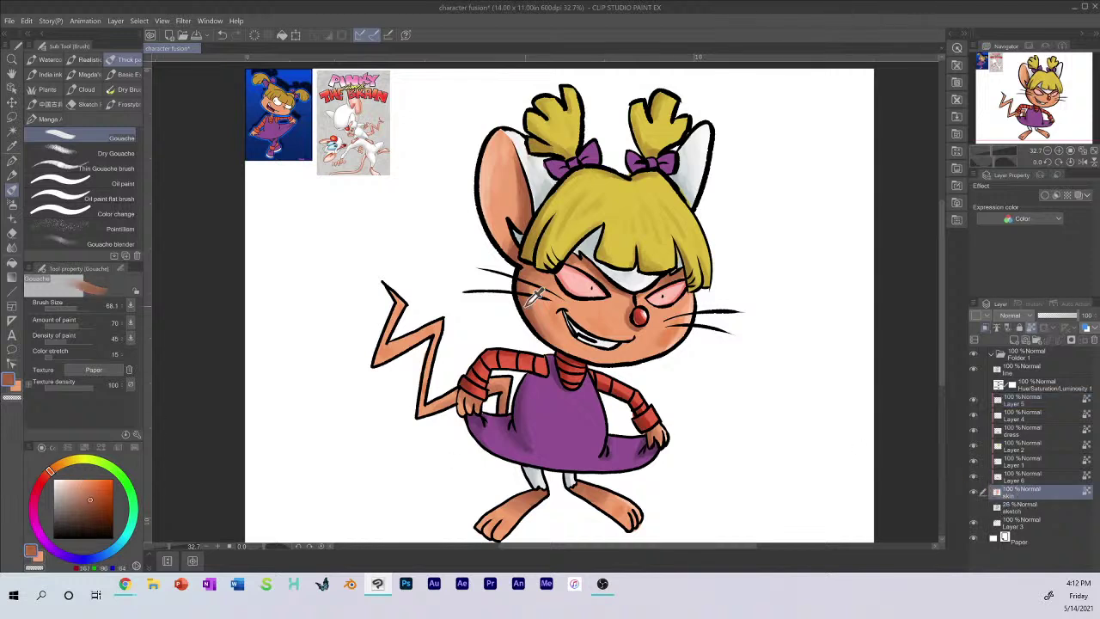
{"action": "left_click", "coordinate": [81, 307]}
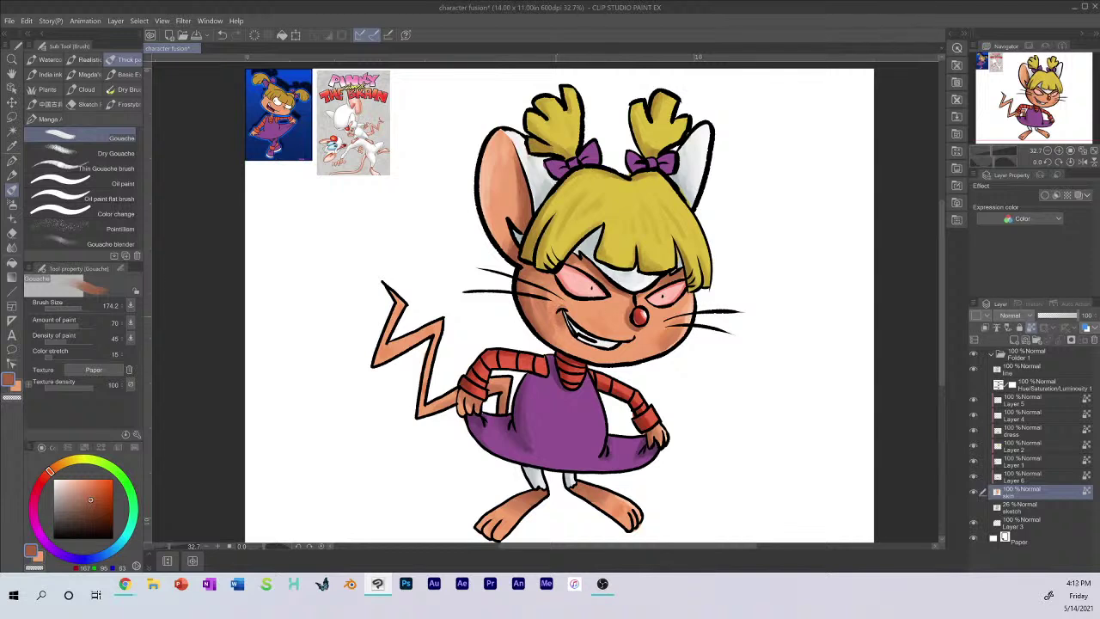
{"action": "left_click", "coordinate": [572, 332], "text": "alt"}
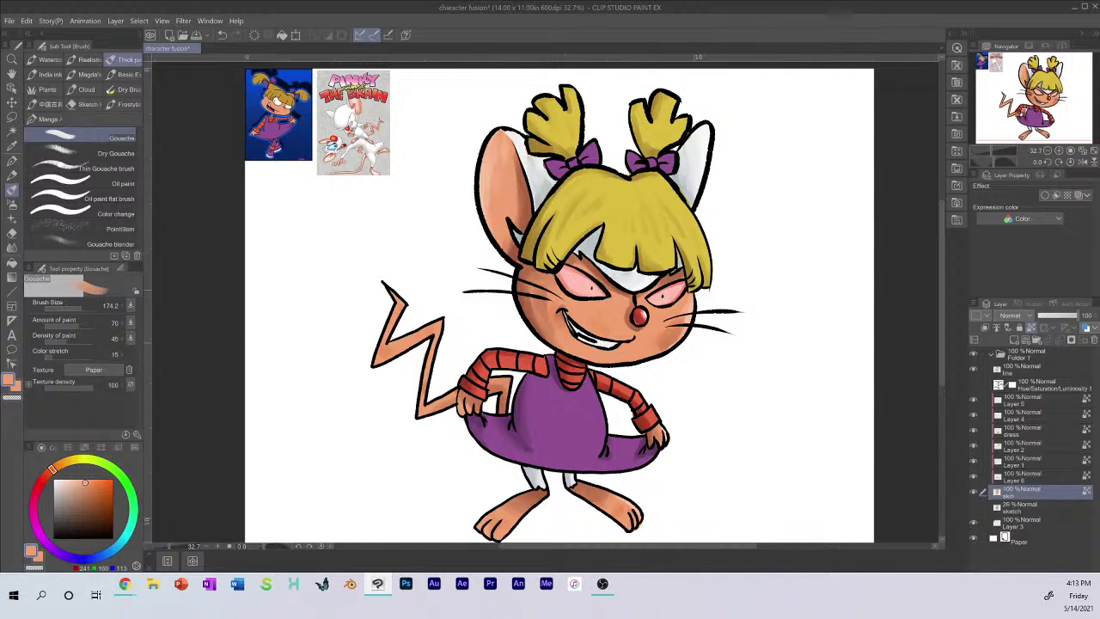
{"action": "left_click_drag", "start_coordinate": [532, 304], "coordinate": [538, 334]}
{"action": "left_click_drag", "start_coordinate": [517, 166], "coordinate": [518, 205]}
Step: Find the layer holding the purple dress and bows by toggling layer visibility, sample the dark purple shadow, and select the dress layer
{"action": "left_click", "coordinate": [1032, 413]}
{"action": "left_click", "coordinate": [975, 415]}
{"action": "left_click", "coordinate": [975, 414]}
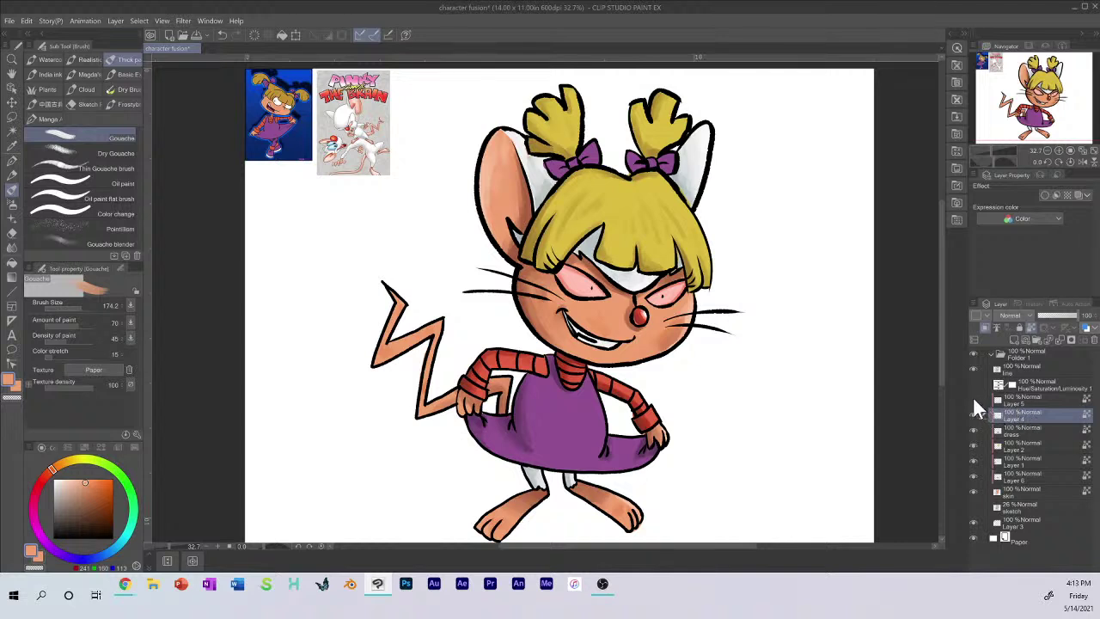
{"action": "left_click", "coordinate": [973, 398]}
{"action": "left_click", "coordinate": [519, 416], "text": "alt"}
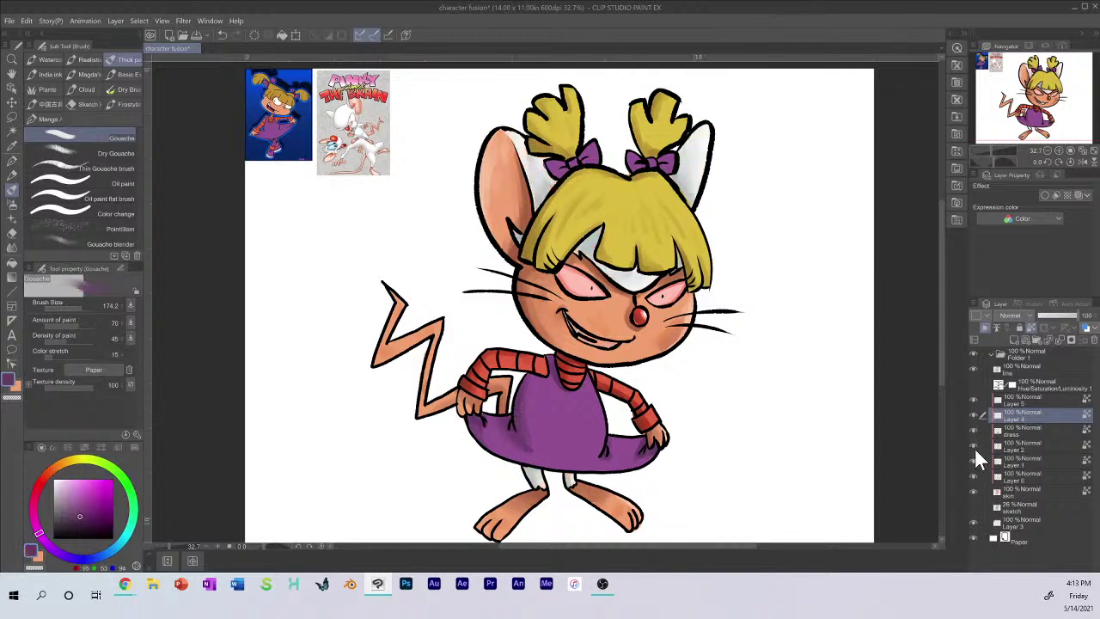
{"action": "left_click", "coordinate": [974, 446]}
{"action": "left_click", "coordinate": [974, 446]}
{"action": "left_click", "coordinate": [973, 476]}
{"action": "left_click", "coordinate": [972, 475]}
{"action": "left_click", "coordinate": [973, 445]}
{"action": "left_click", "coordinate": [973, 427]}
{"action": "left_click", "coordinate": [973, 427]}
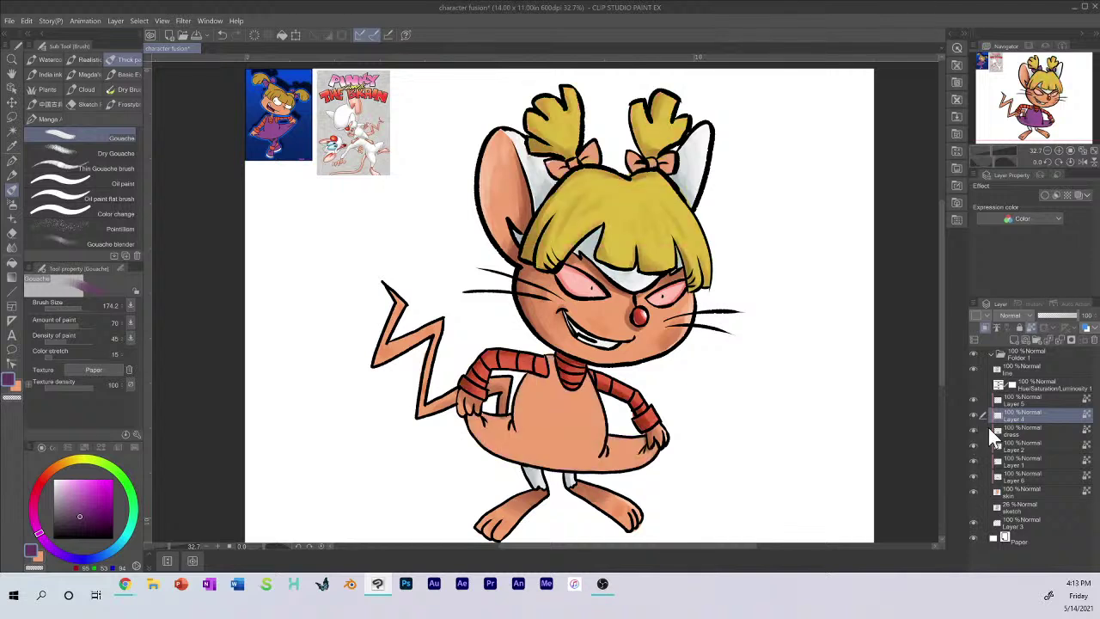
{"action": "left_click", "coordinate": [1070, 430]}
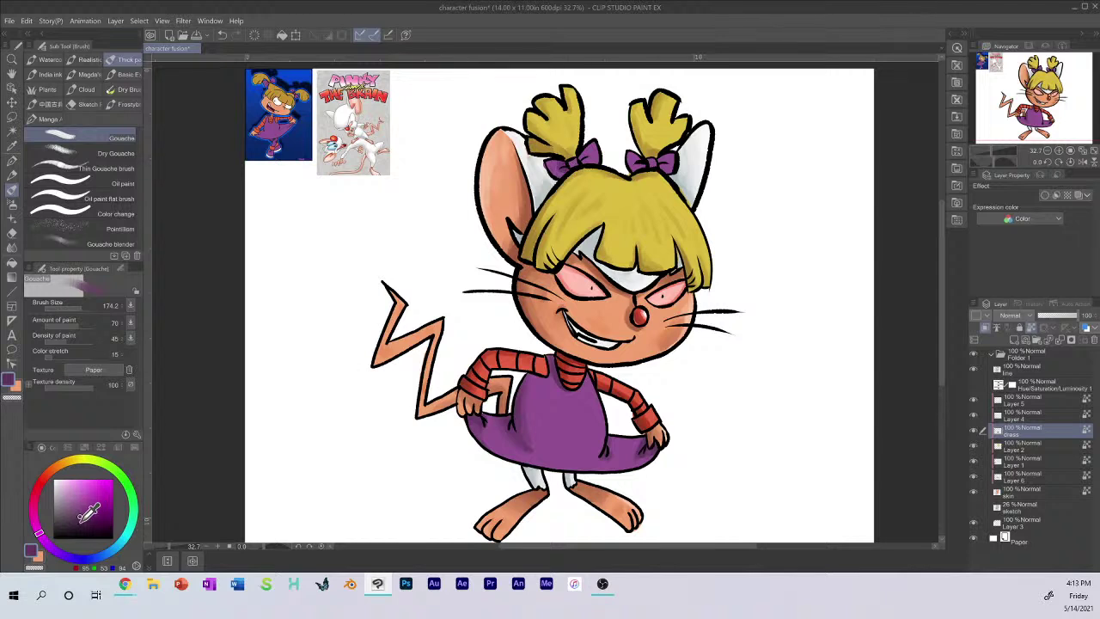
Step: Deepen the shadows on the purple dress and bows with darker purple Gouache, using brush sizes 26.7 and 46.8
{"action": "left_click", "coordinate": [78, 521]}
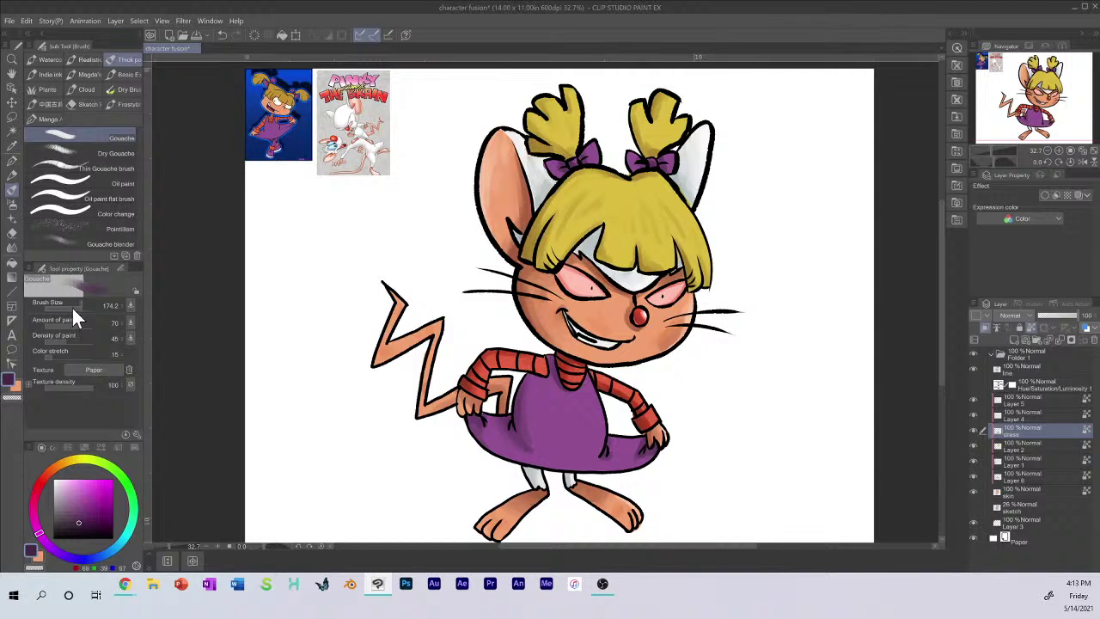
{"action": "left_click", "coordinate": [79, 530]}
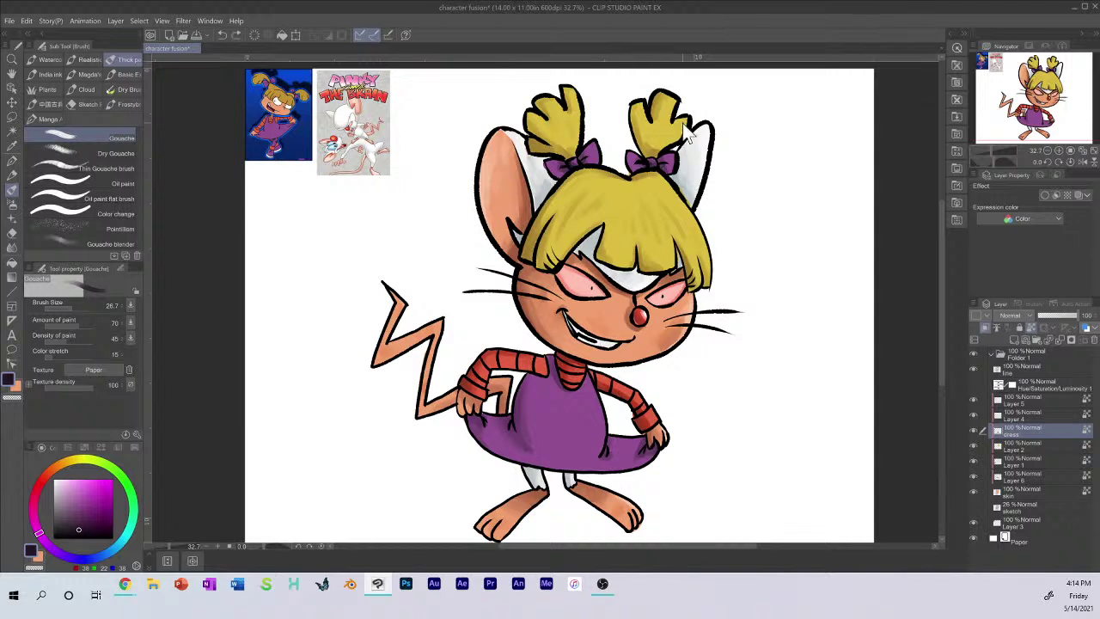
{"action": "left_click", "coordinate": [79, 528]}
{"action": "left_click_drag", "start_coordinate": [70, 306], "coordinate": [79, 308]}
Step: Toggle the visibility of the dress layer and Layer 4 to examine which parts of the character each one holds
{"action": "left_click", "coordinate": [972, 431]}
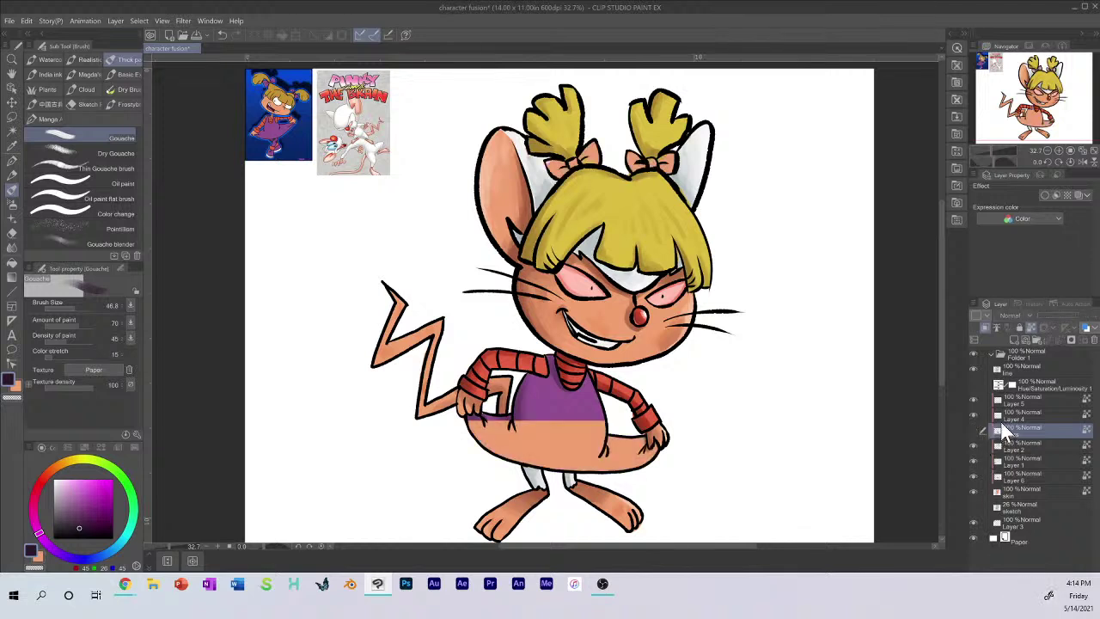
{"action": "left_click", "coordinate": [975, 430]}
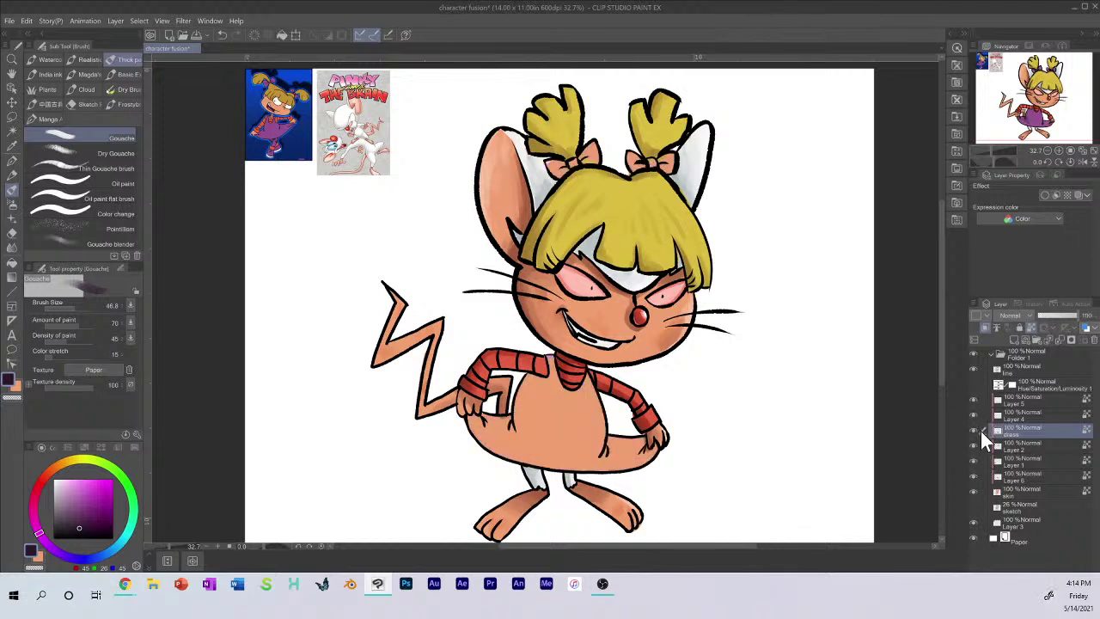
{"action": "left_click", "coordinate": [975, 430]}
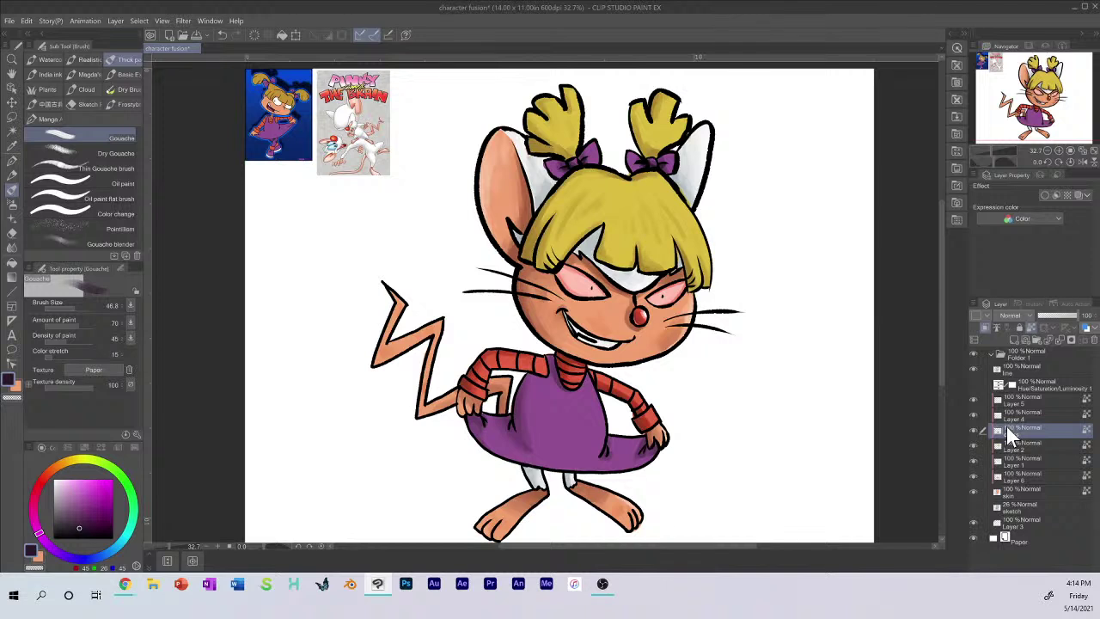
{"action": "left_click", "coordinate": [1008, 414]}
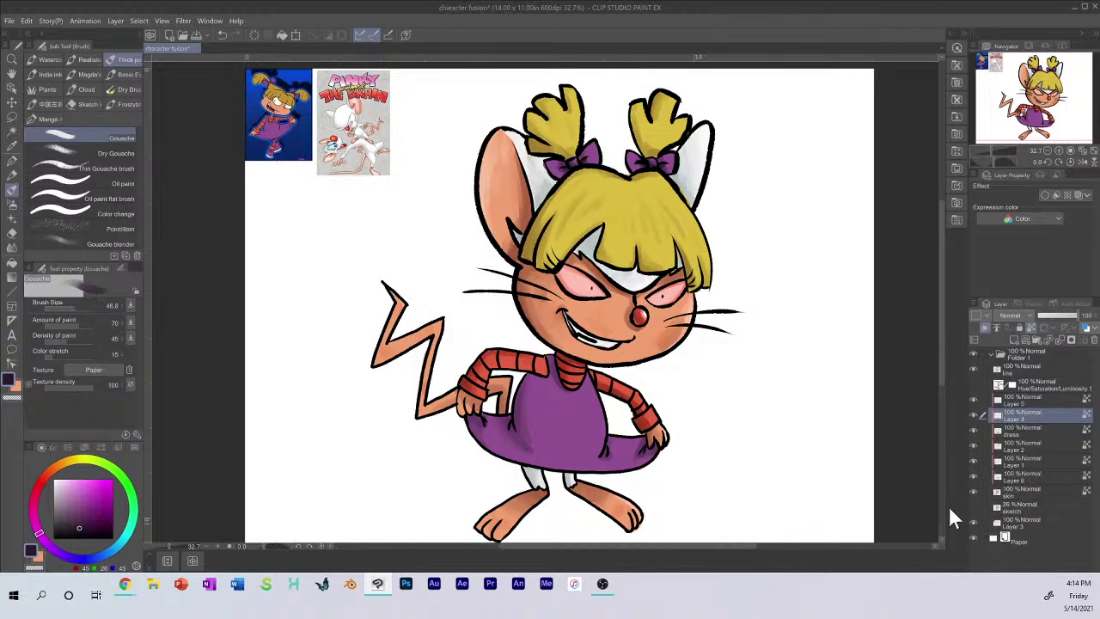
{"action": "left_click", "coordinate": [974, 414]}
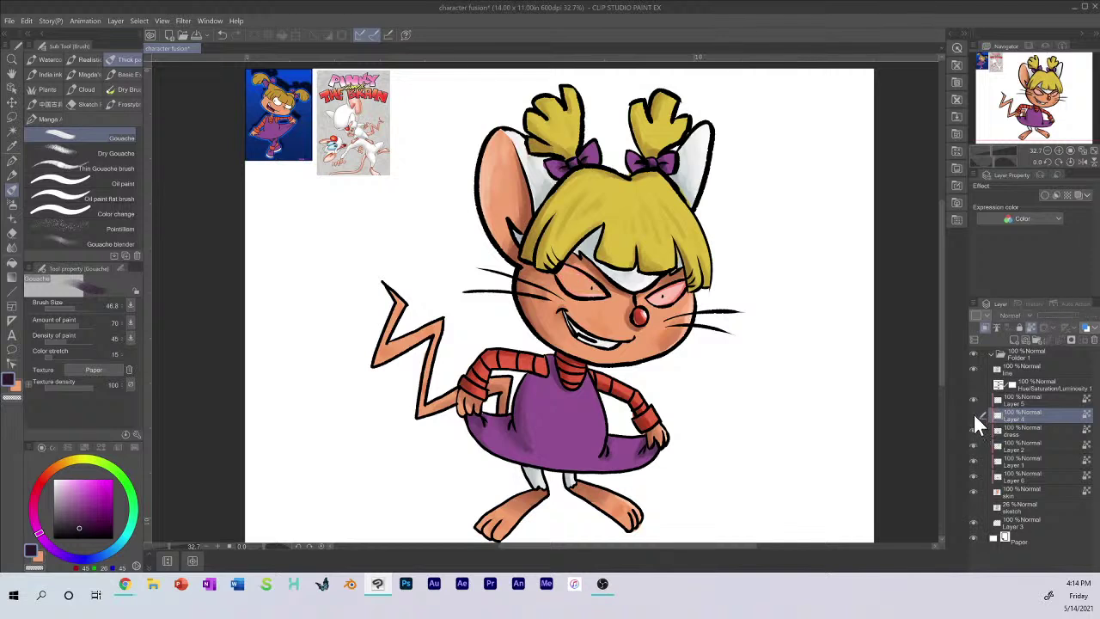
{"action": "left_click", "coordinate": [972, 414]}
{"action": "left_click", "coordinate": [973, 521]}
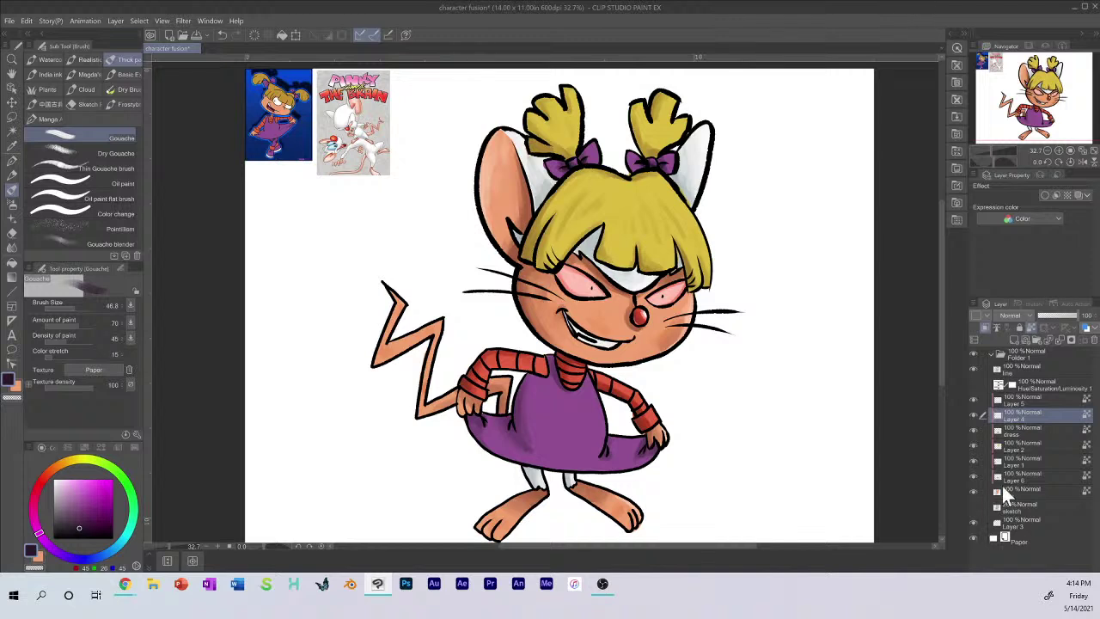
{"action": "left_click", "coordinate": [973, 415]}
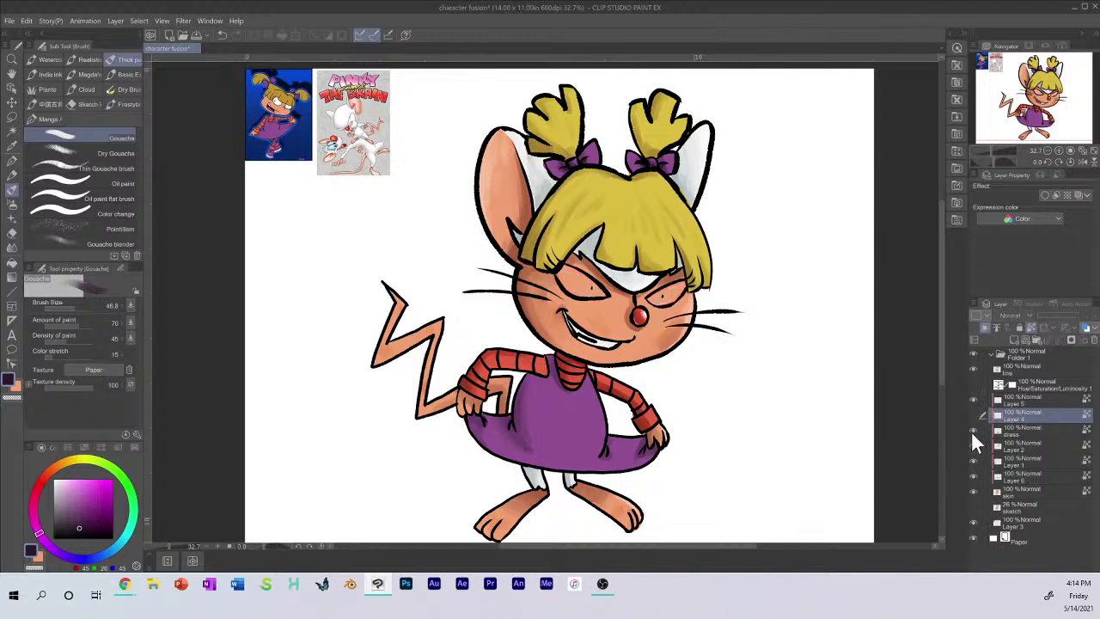
{"action": "left_click", "coordinate": [975, 412]}
{"action": "left_click", "coordinate": [973, 428]}
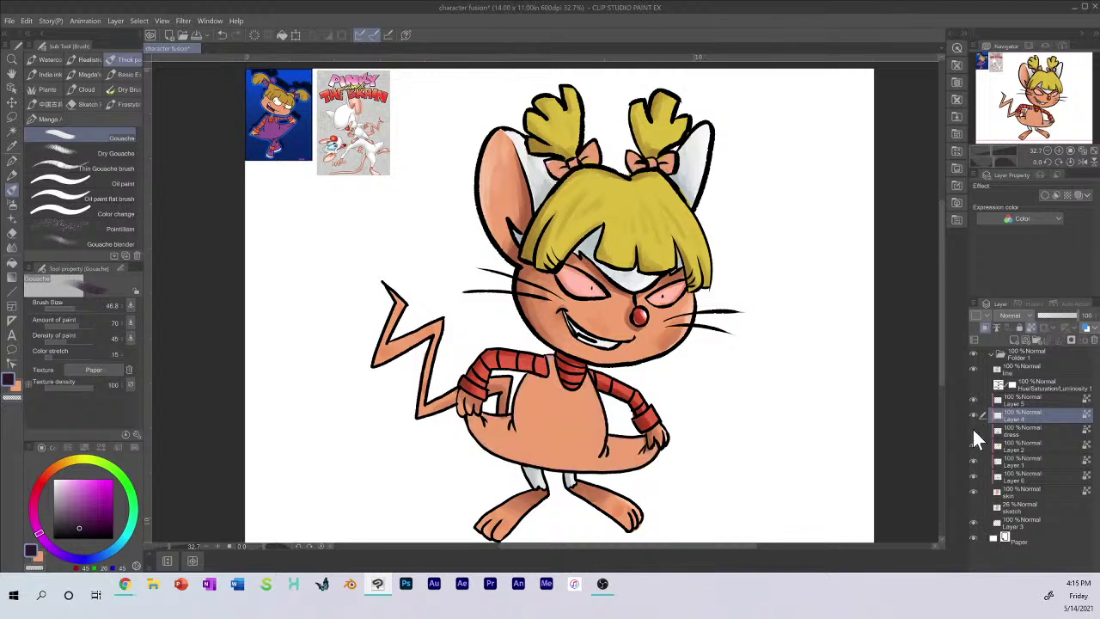
{"action": "left_click", "coordinate": [974, 430]}
{"action": "left_click", "coordinate": [1012, 432]}
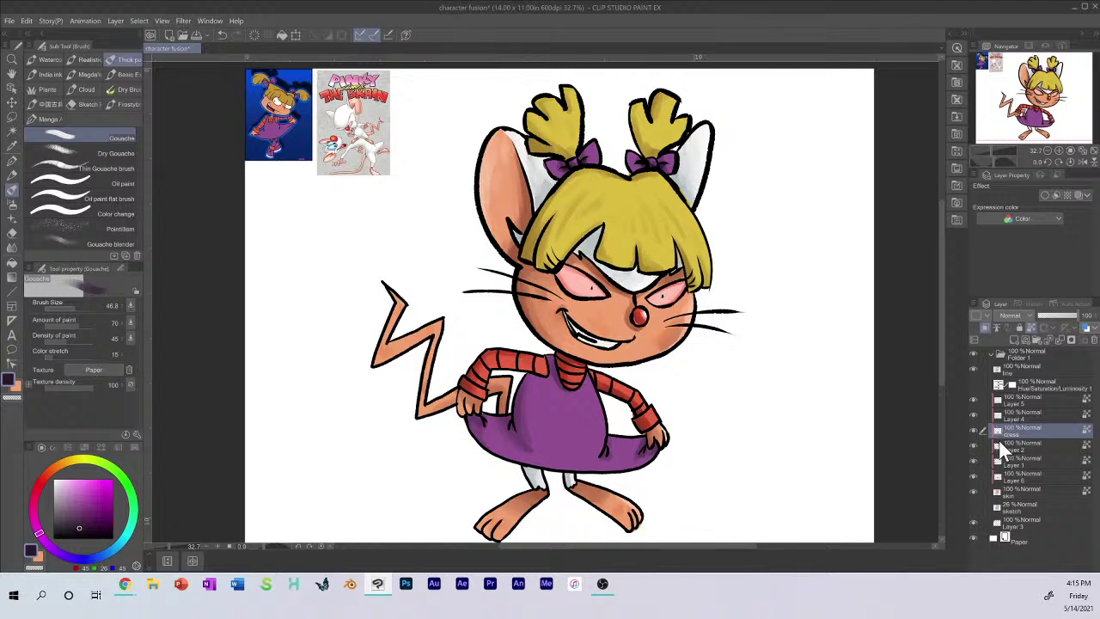
{"action": "left_click", "coordinate": [972, 429]}
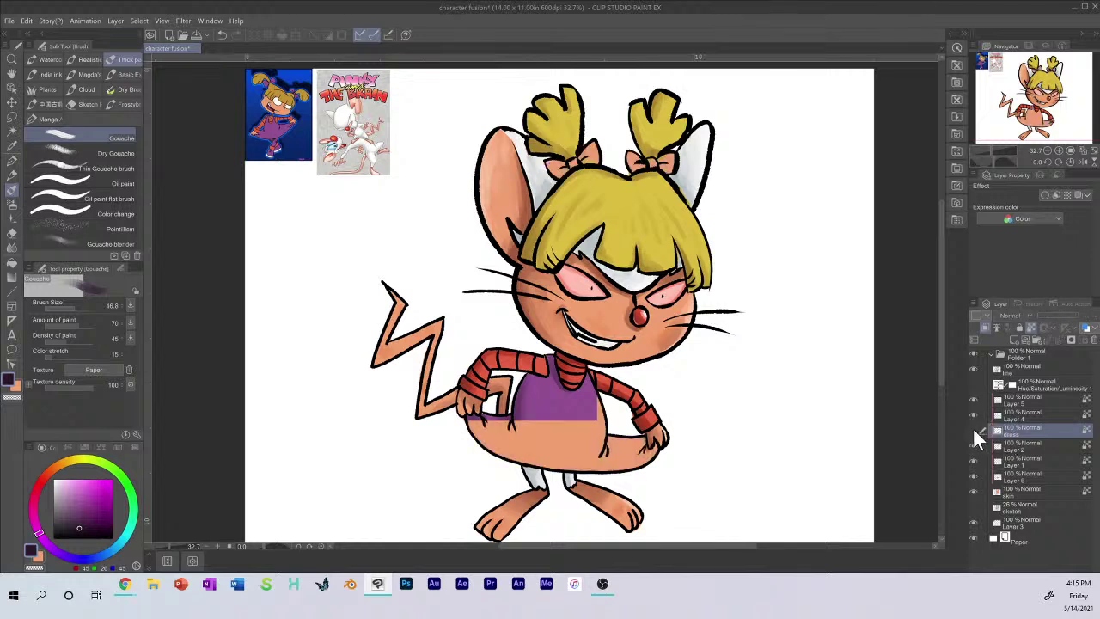
{"action": "left_click", "coordinate": [973, 428]}
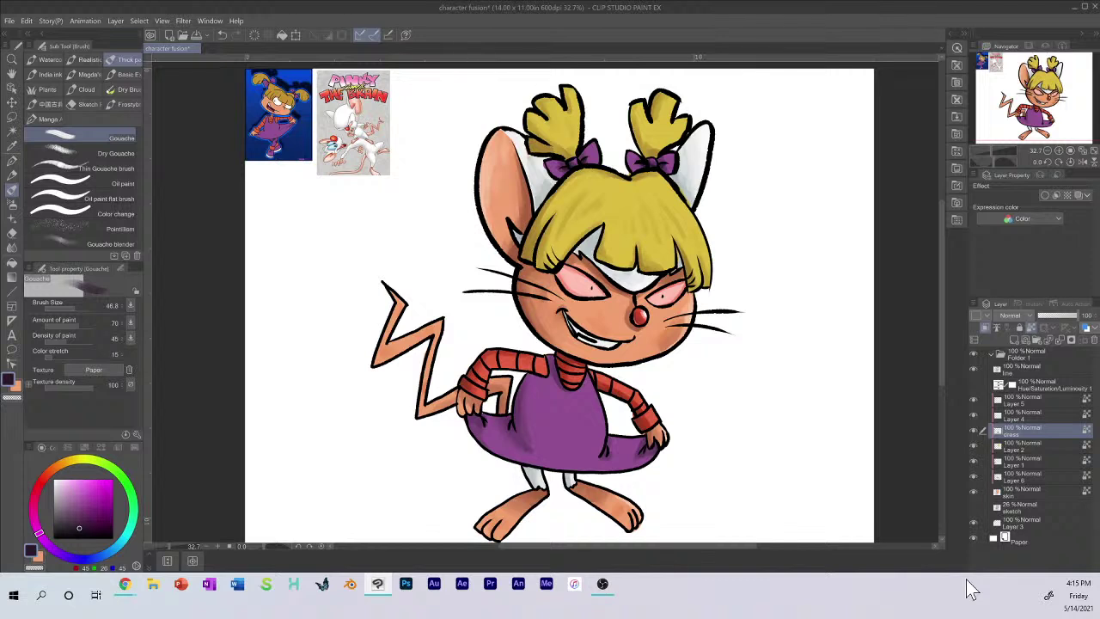
Step: On Layer 4, highlight the pink eyes with Gouache strokes in a paler pink and near-white derived from the sampled eye colour
{"action": "left_click", "coordinate": [997, 416]}
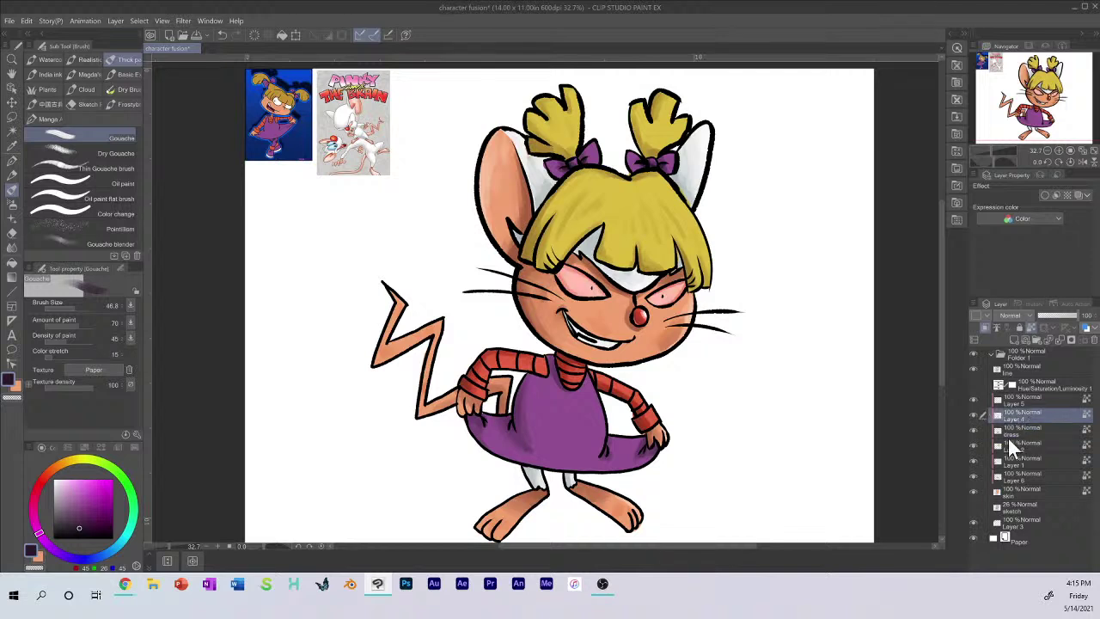
{"action": "left_click", "coordinate": [973, 412]}
{"action": "left_click", "coordinate": [973, 411]}
{"action": "left_click", "coordinate": [588, 275], "text": "alt"}
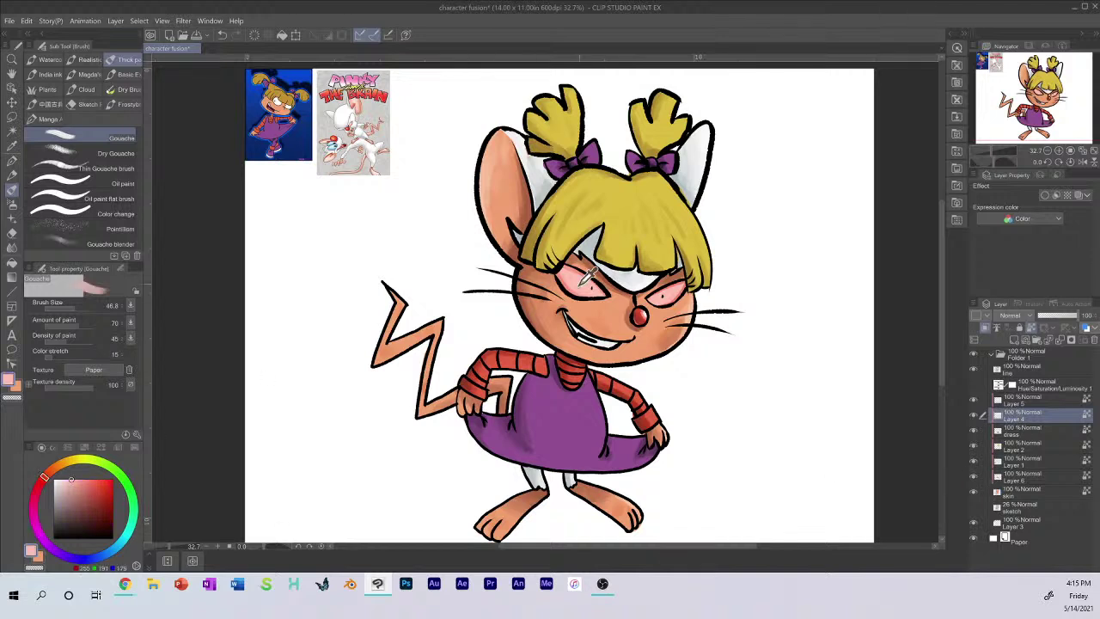
{"action": "left_click", "coordinate": [60, 479]}
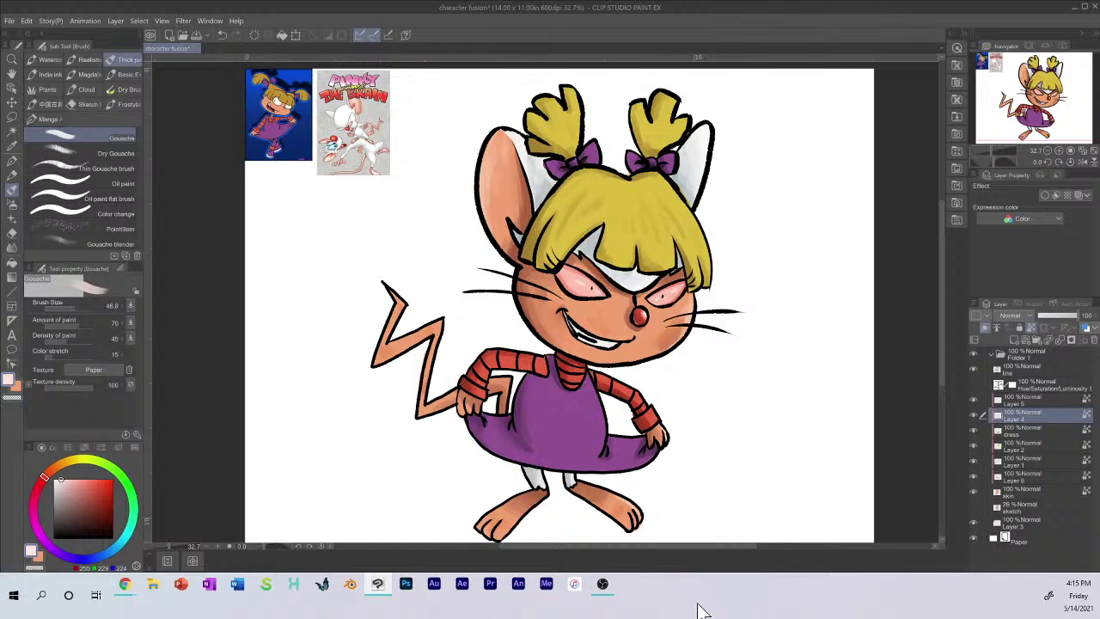
{"action": "left_click_drag", "start_coordinate": [65, 480], "coordinate": [56, 461]}
Step: Find the layer holding the yellow hair by toggling layer visibility, and select Layer 2
{"action": "left_click", "coordinate": [1008, 399]}
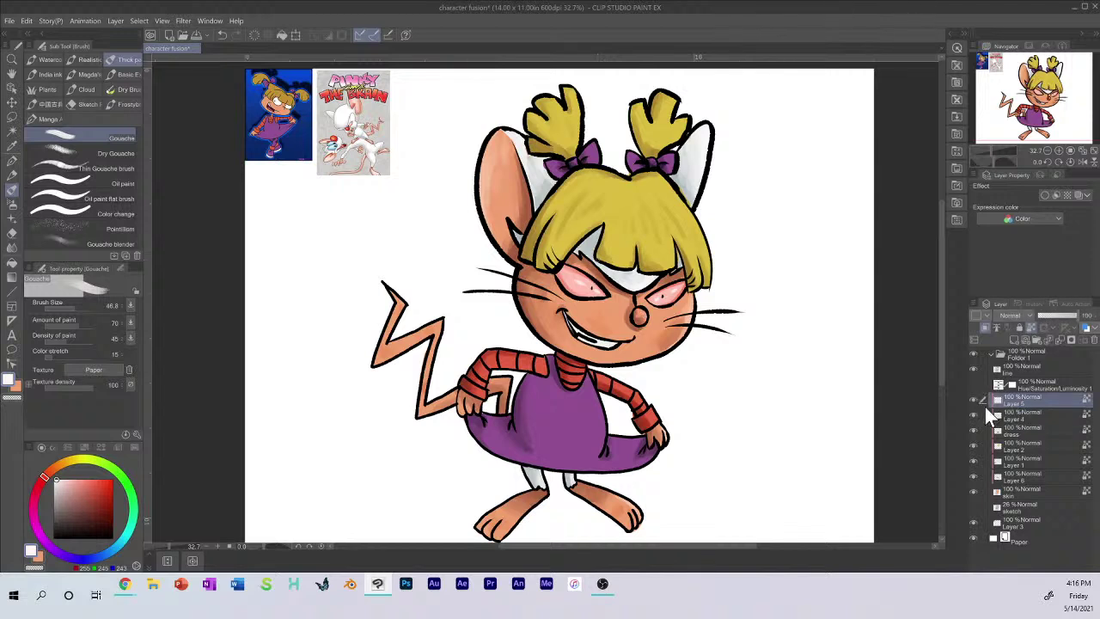
{"action": "left_click", "coordinate": [974, 430]}
{"action": "left_click", "coordinate": [975, 426]}
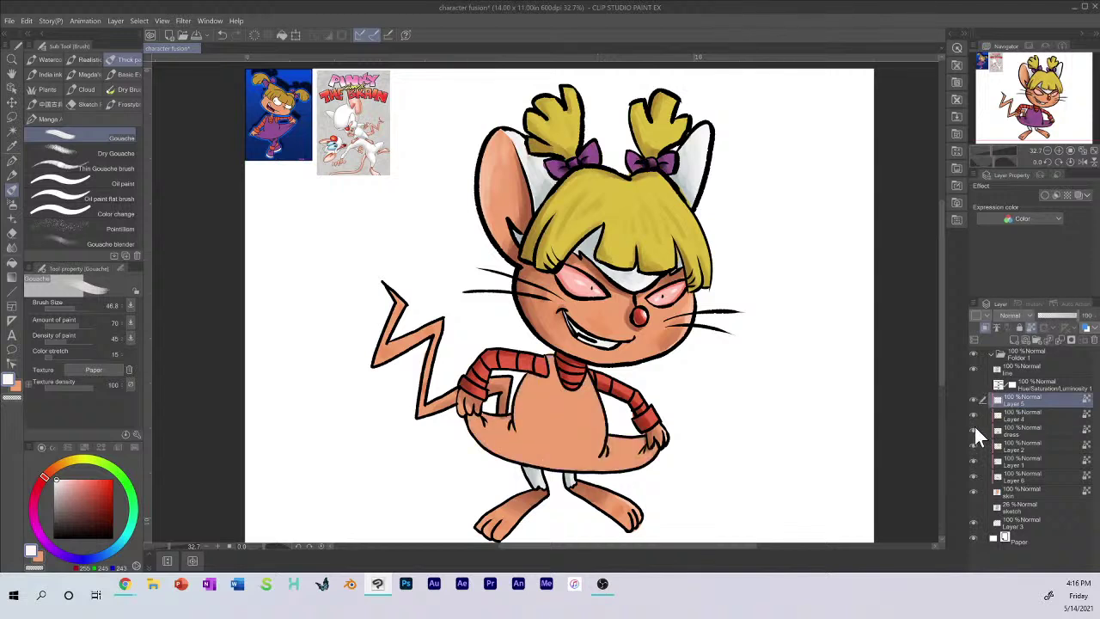
{"action": "left_click", "coordinate": [974, 447]}
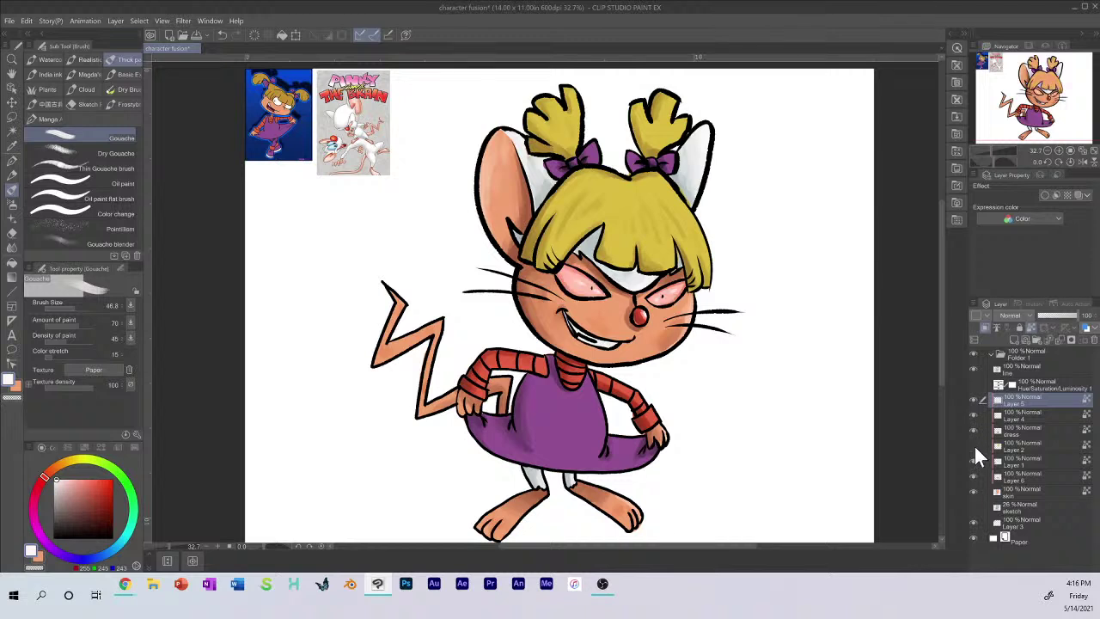
{"action": "left_click", "coordinate": [976, 448]}
{"action": "left_click", "coordinate": [1015, 446]}
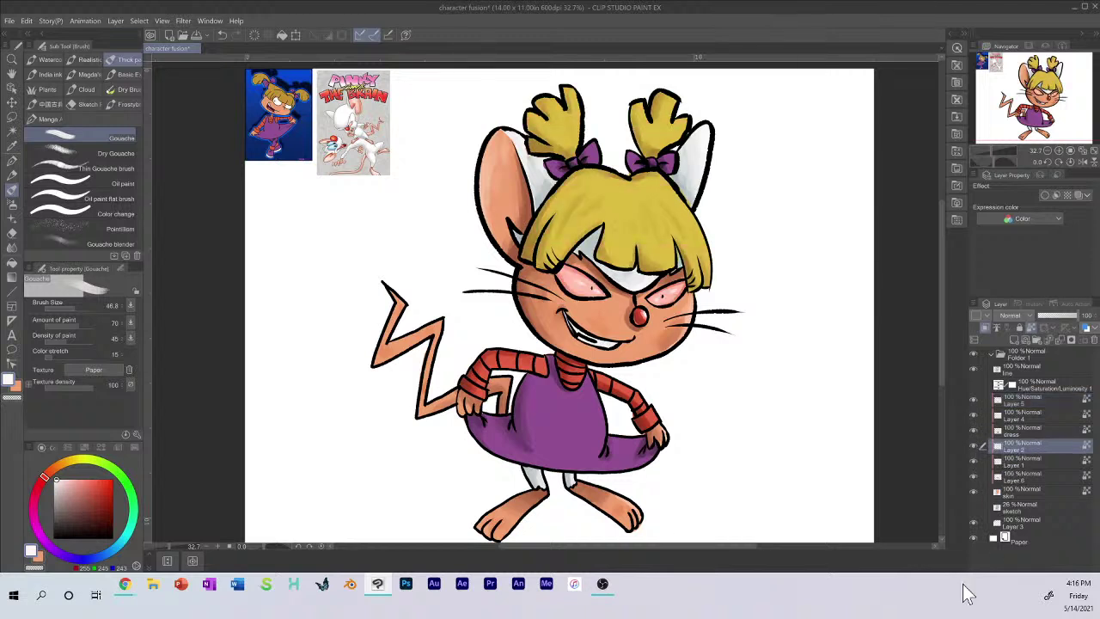
Step: Paint pale yellow highlights across the bangs with Gouache at brush size 151.3, lightening the sampled hair colour
{"action": "left_click", "coordinate": [626, 193], "text": "alt"}
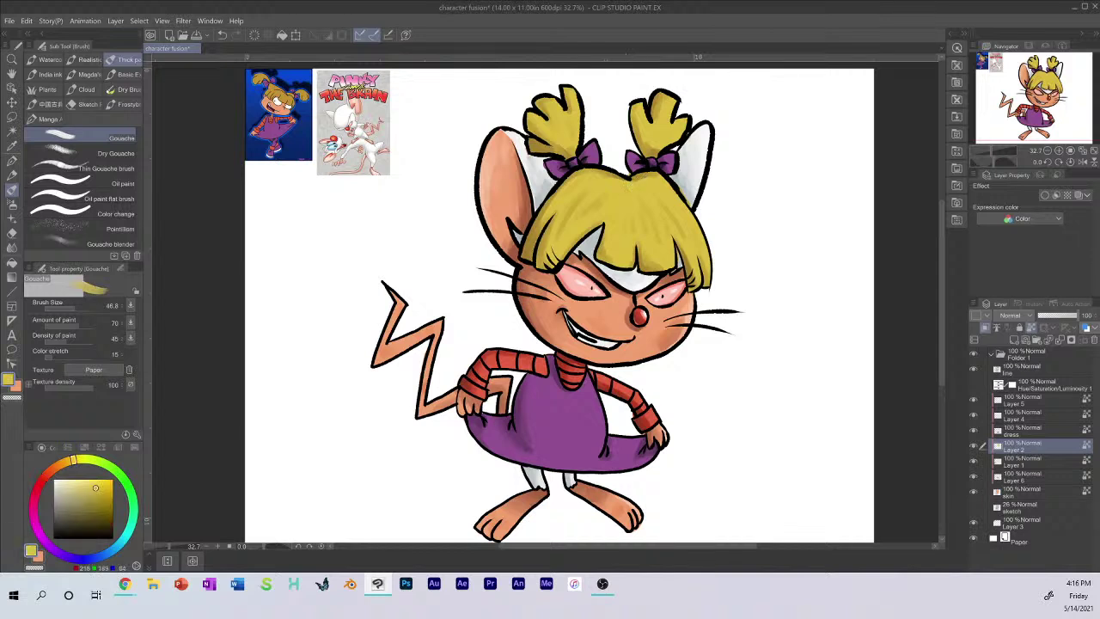
{"action": "left_click", "coordinate": [76, 481]}
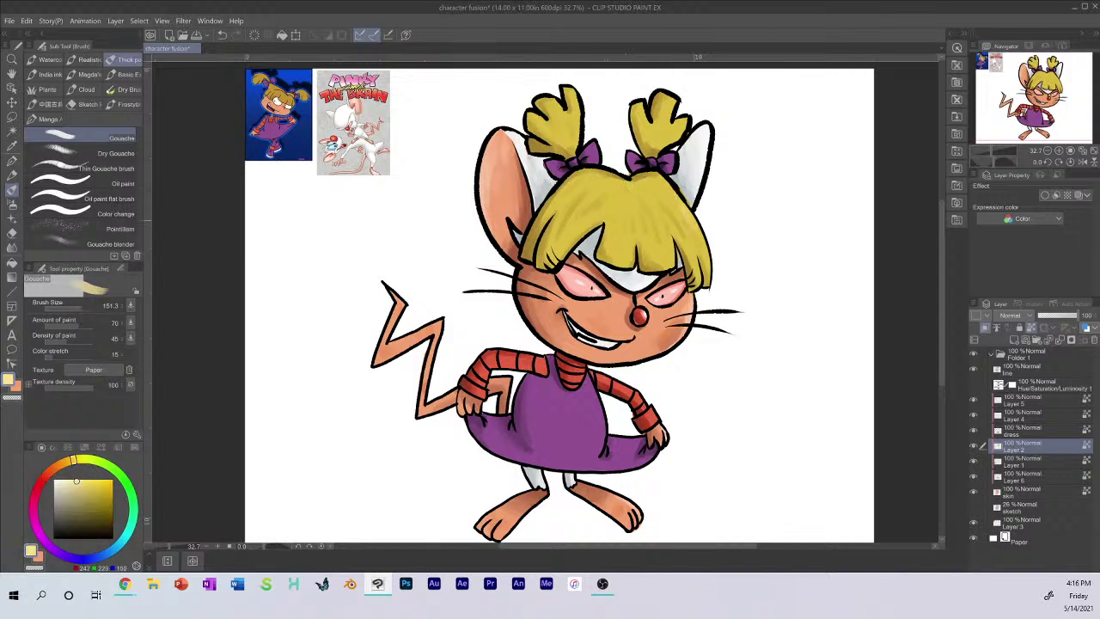
{"action": "left_click", "coordinate": [682, 218], "text": "alt"}
{"action": "left_click", "coordinate": [70, 478]}
{"action": "left_click", "coordinate": [69, 478]}
{"action": "mouse_move", "coordinate": [683, 206]}
{"action": "left_mouse_down"}
{"action": "mouse_move", "coordinate": [693, 231]}
{"action": "mouse_move", "coordinate": [684, 211]}
{"action": "mouse_move", "coordinate": [658, 227]}
{"action": "mouse_move", "coordinate": [648, 217]}
{"action": "left_mouse_up"}
{"action": "mouse_move", "coordinate": [554, 185]}
{"action": "left_mouse_down"}
{"action": "mouse_move", "coordinate": [563, 210]}
{"action": "mouse_move", "coordinate": [630, 229]}
{"action": "mouse_move", "coordinate": [619, 230]}
{"action": "left_mouse_up"}
{"action": "left_click_drag", "start_coordinate": [626, 227], "coordinate": [636, 232]}
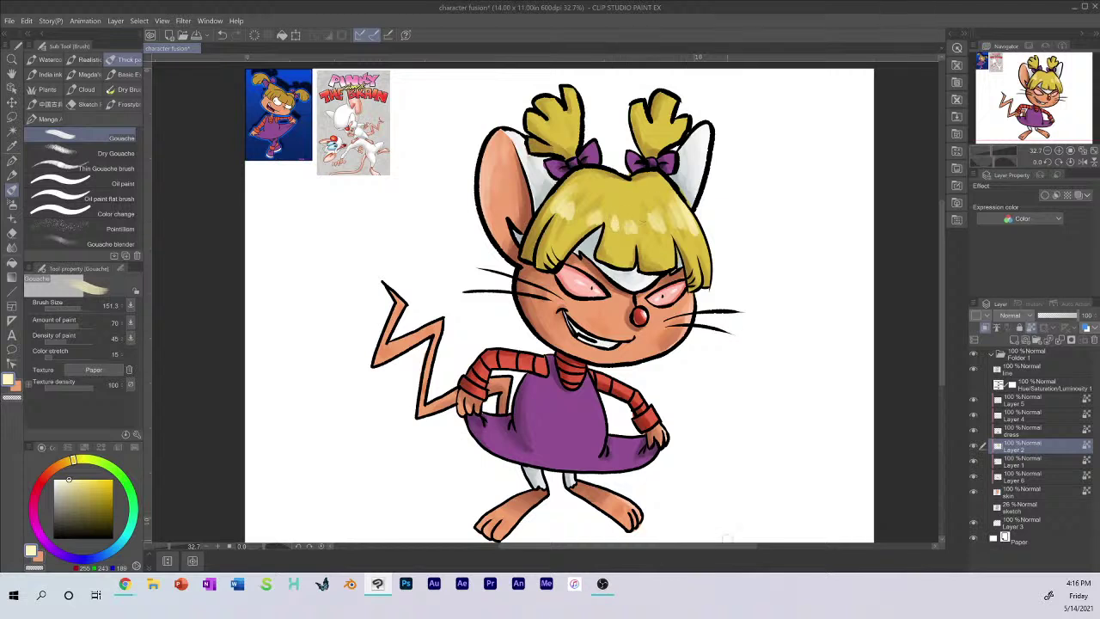
Step: Undo the last two hair highlight strokes and repaint pale yellow highlights on the bangs and pigtails
{"action": "key", "text": "ctrl+z"}
{"action": "key", "text": "ctrl+z"}
{"action": "left_click_drag", "start_coordinate": [614, 217], "coordinate": [617, 229]}
{"action": "mouse_move", "coordinate": [680, 122]}
{"action": "left_mouse_down"}
{"action": "mouse_move", "coordinate": [680, 140]}
{"action": "mouse_move", "coordinate": [656, 131]}
{"action": "left_mouse_up"}
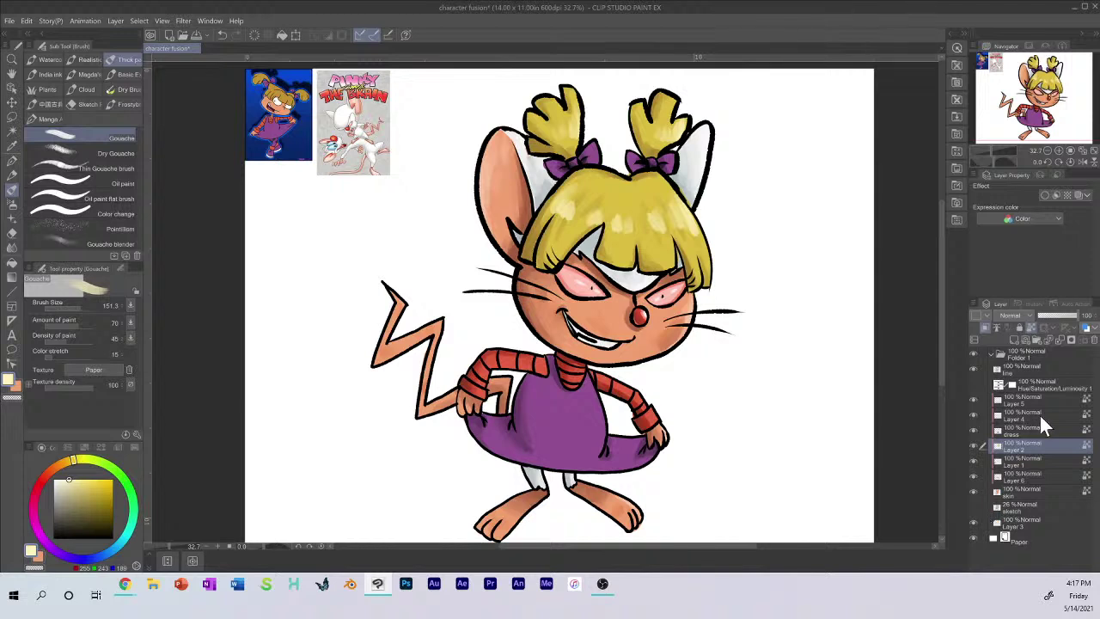
Step: Save the illustration with Layer 5 selected, and check what the layer holds by toggling its visibility
{"action": "left_click", "coordinate": [1021, 399]}
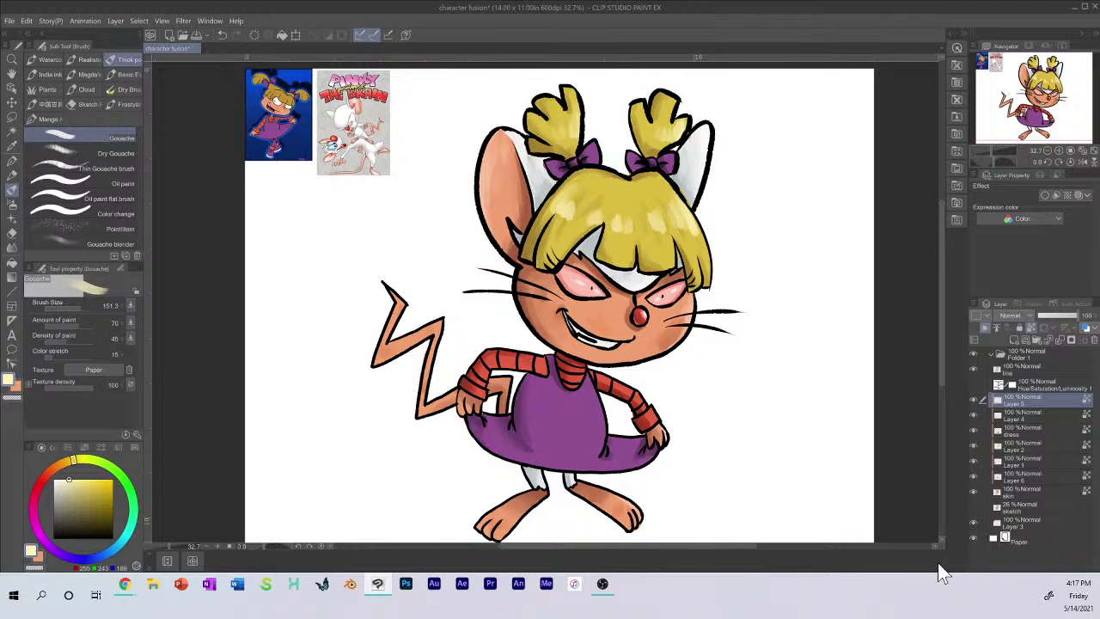
{"action": "left_click", "coordinate": [198, 34]}
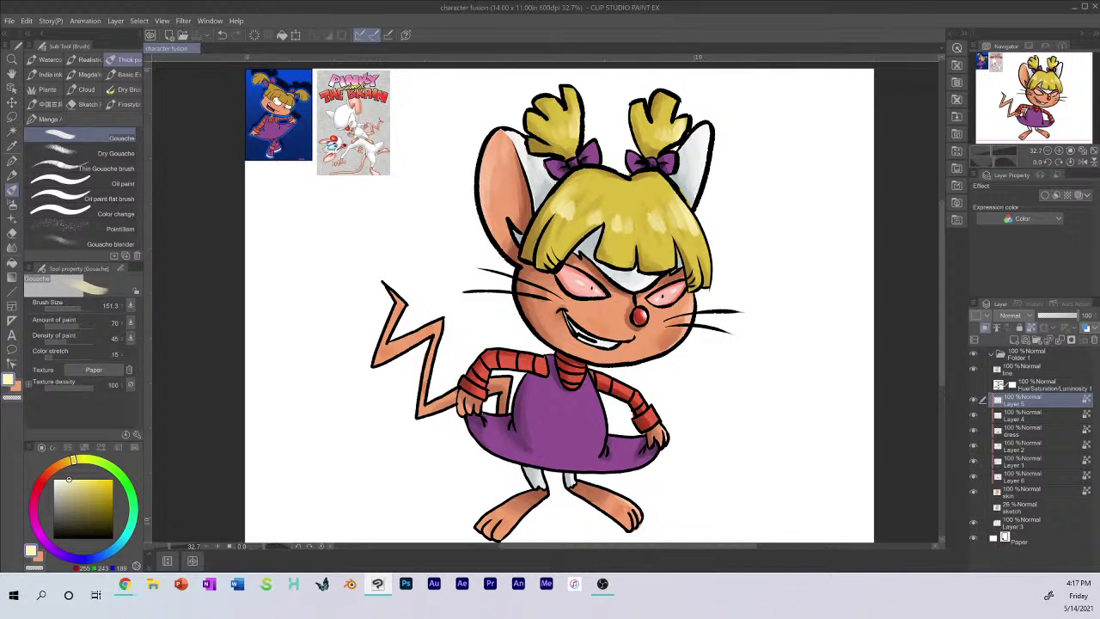
{"action": "left_click", "coordinate": [973, 399]}
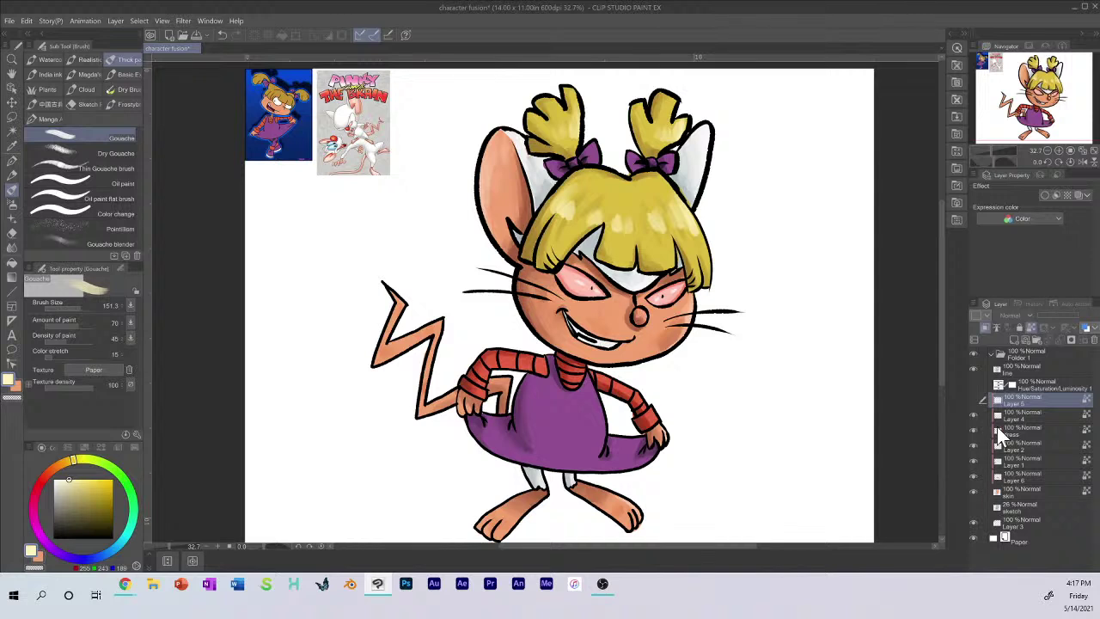
{"action": "left_click", "coordinate": [973, 401]}
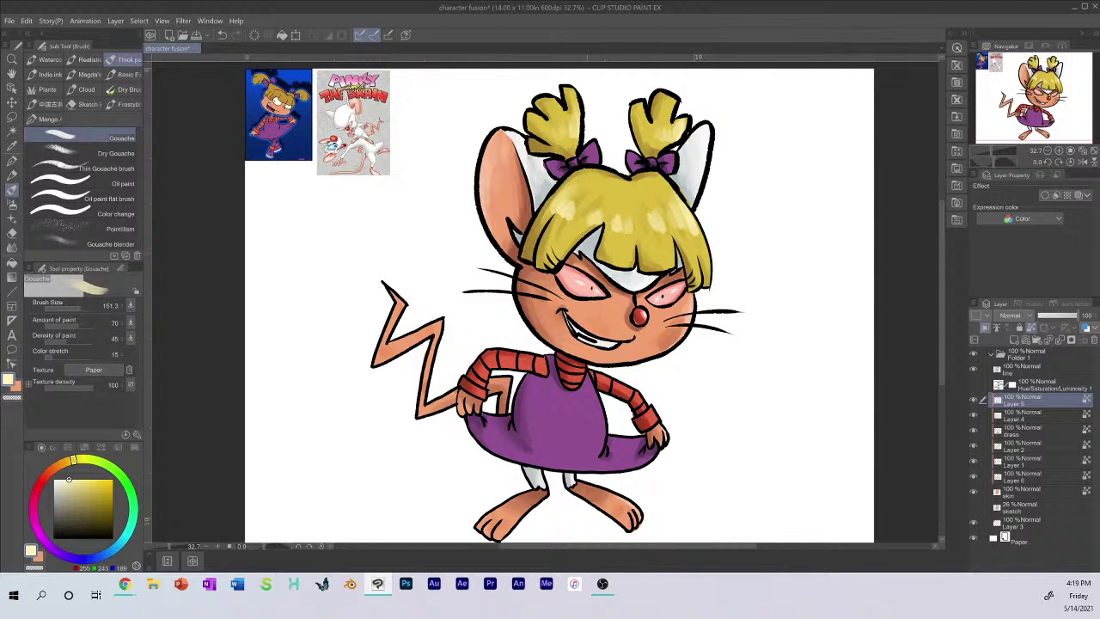
Step: Check the whole drawing in grayscale using the Hue/Saturation/Luminosity 1 layer, restore the colour view and save the file
{"action": "scroll", "coordinate": [571, 230], "scroll_direction": "down", "scroll_amount": 1}
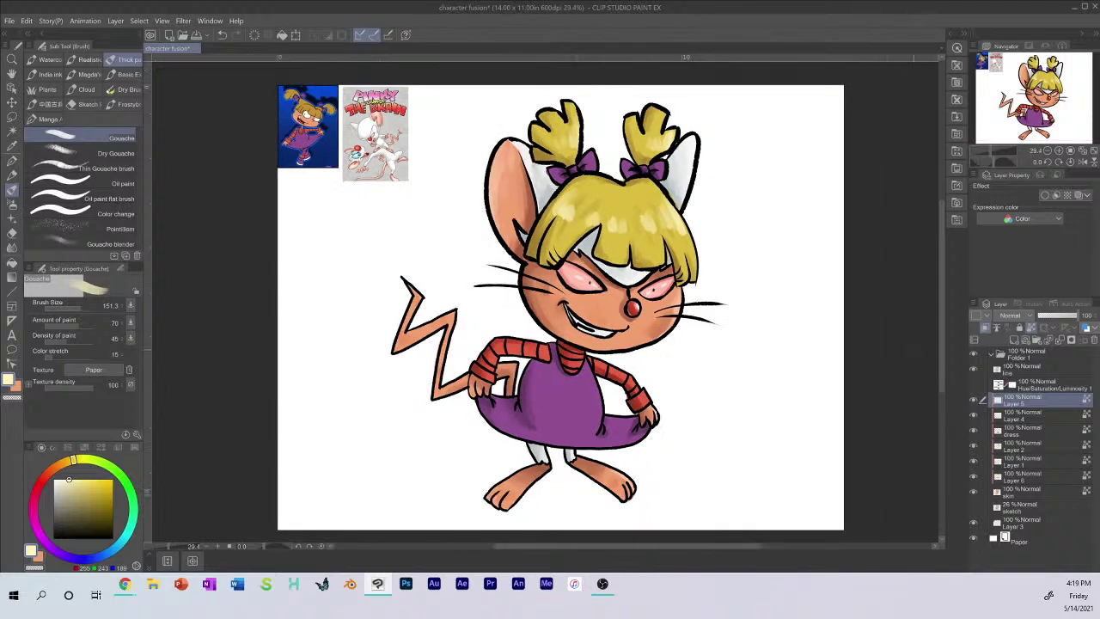
{"action": "left_click", "coordinate": [975, 386]}
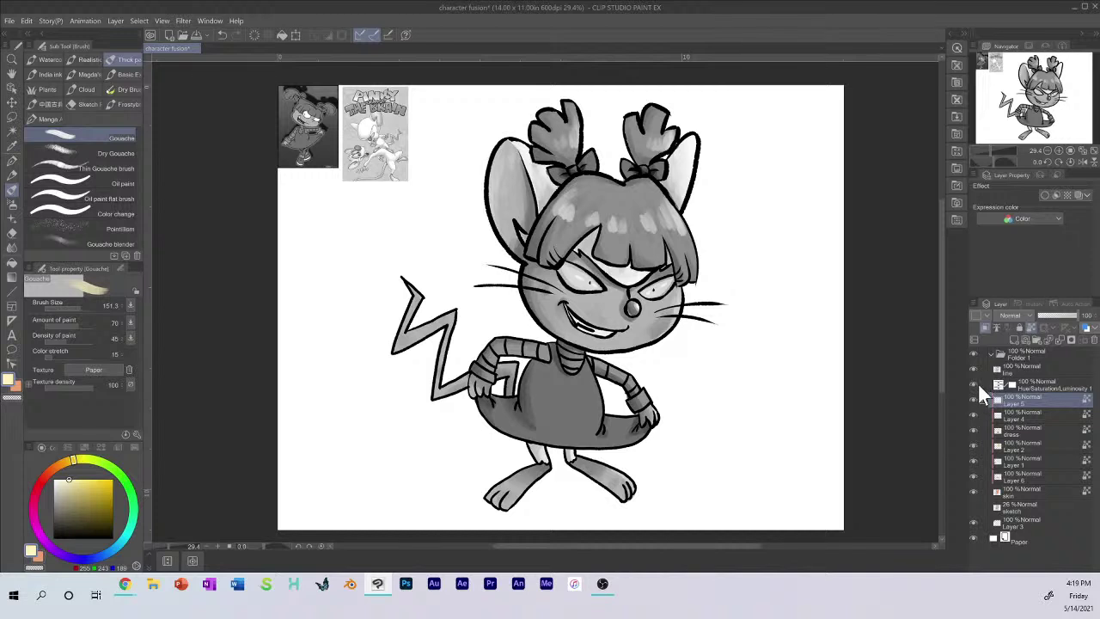
{"action": "left_click", "coordinate": [972, 385]}
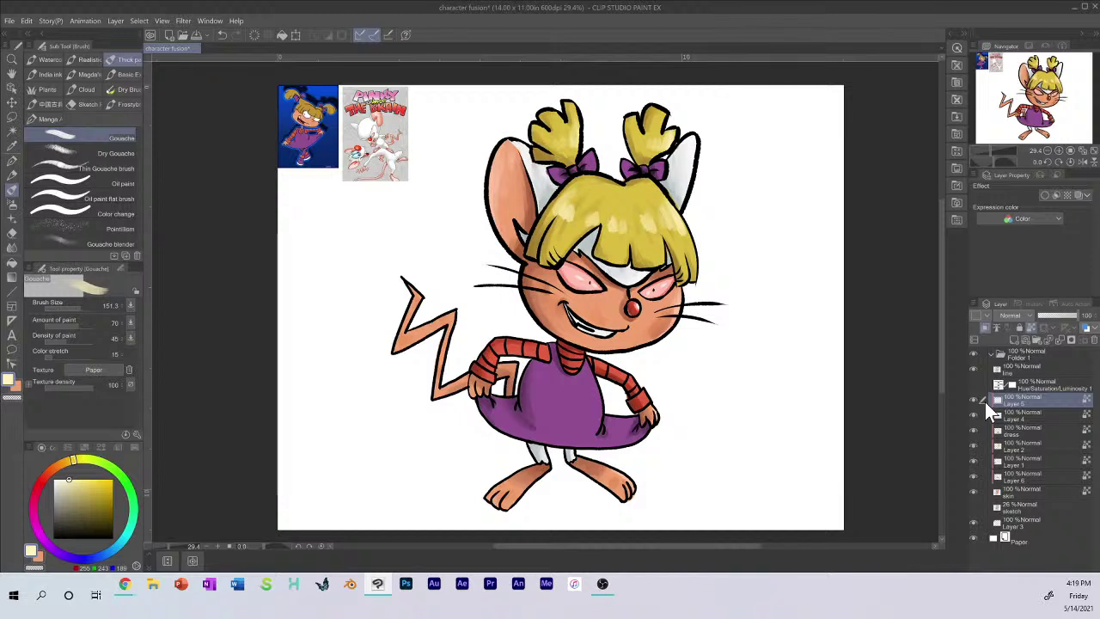
{"action": "left_click", "coordinate": [196, 36]}
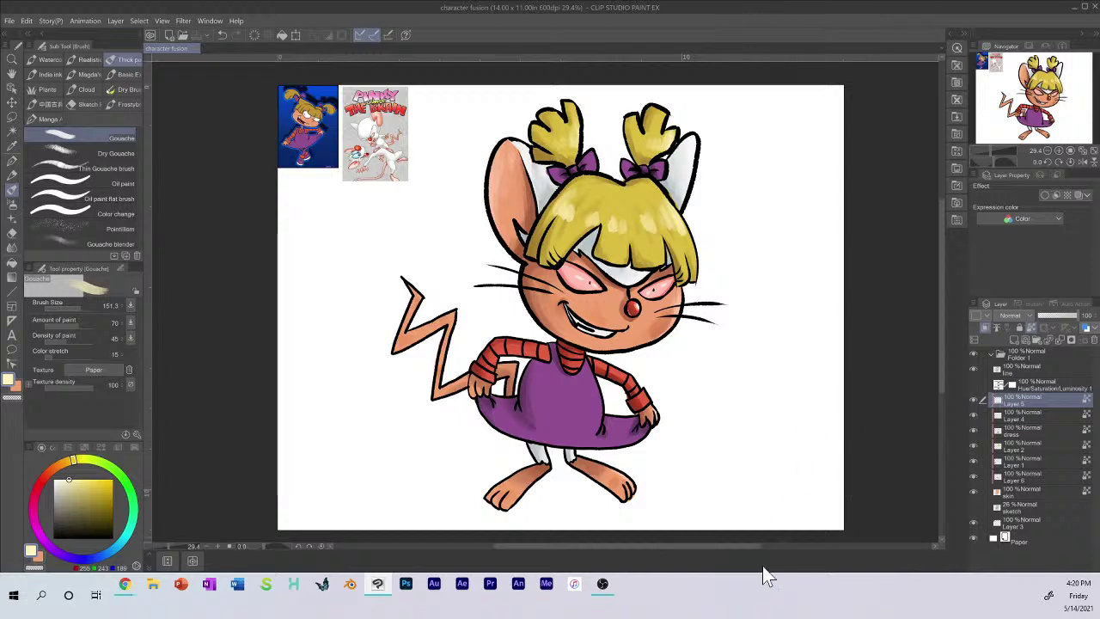
Step: Compare the full character painting with and without its line art by toggling the line layer
{"action": "key", "text": "ctrl+minus"}
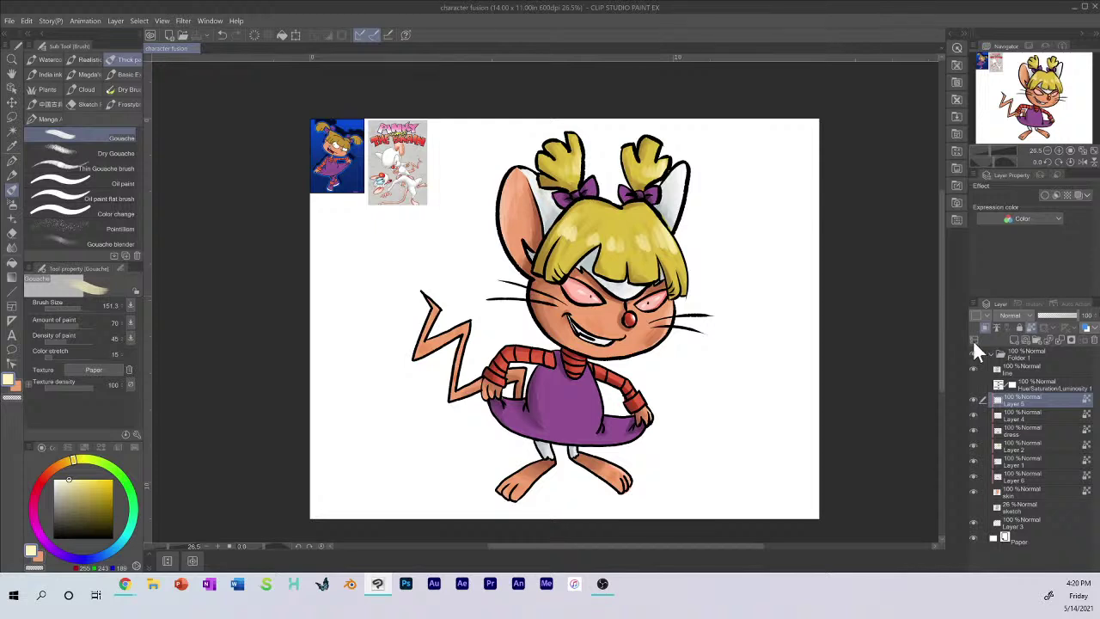
{"action": "key", "text": "ctrl+minus"}
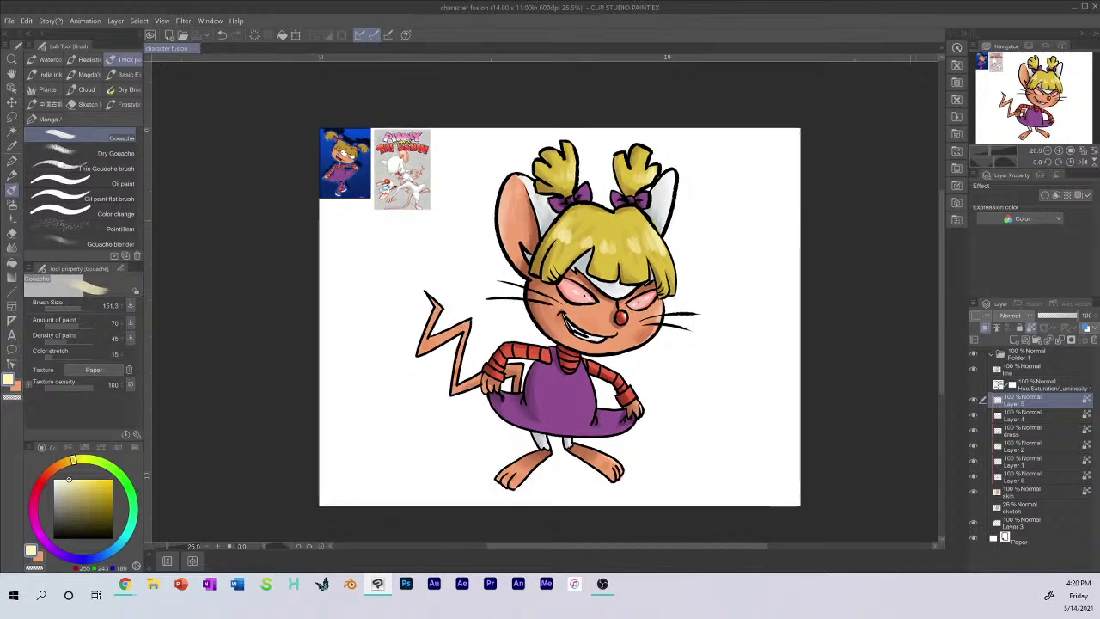
{"action": "left_click_drag", "start_coordinate": [941, 239], "coordinate": [941, 250]}
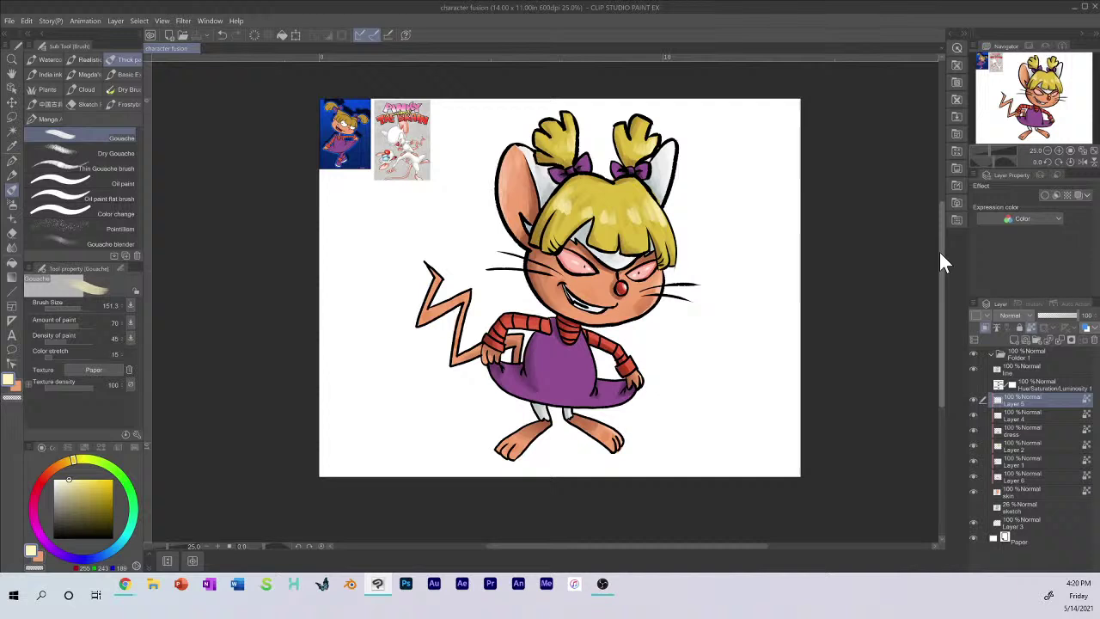
{"action": "left_click", "coordinate": [973, 368]}
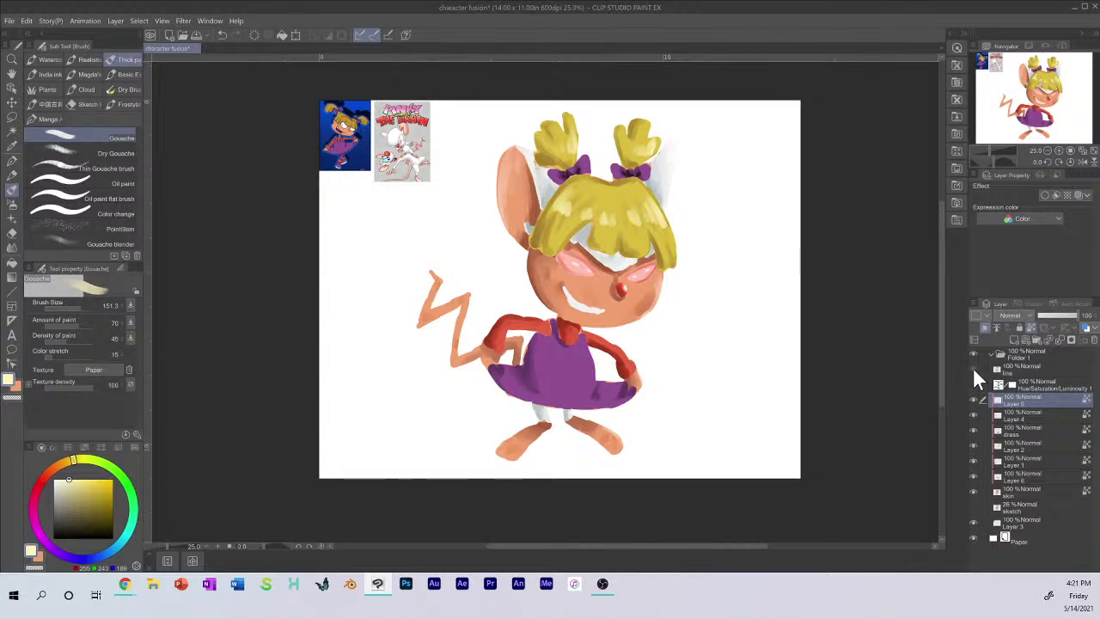
{"action": "left_click", "coordinate": [973, 368]}
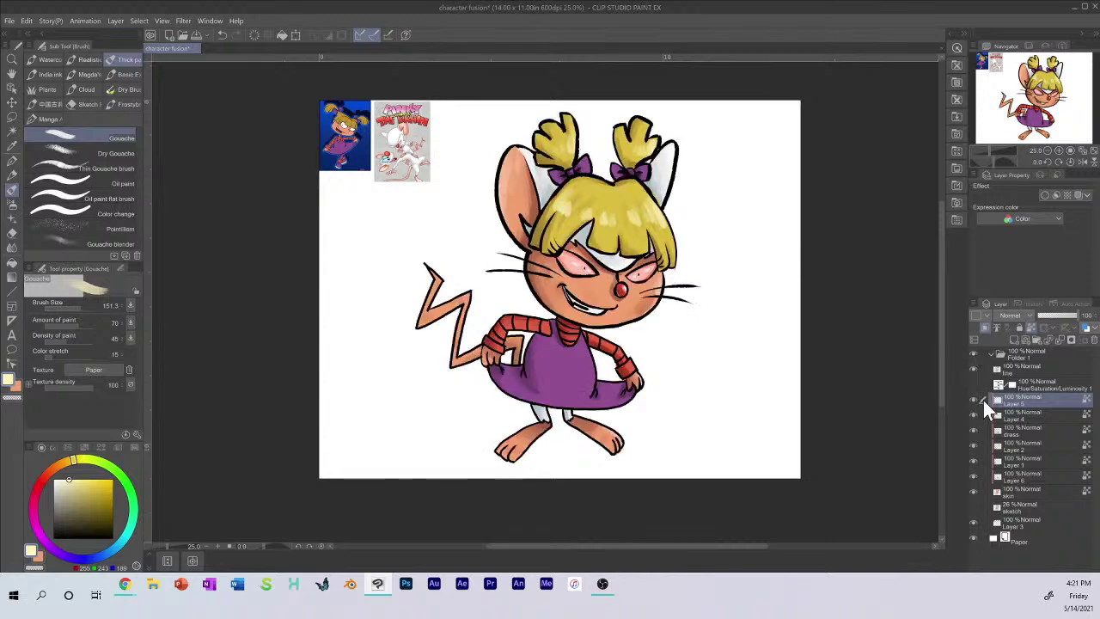
Step: Hide the reference images on Layer 3, and inspect the sketch layer by toggling its visibility, leaving it selected and hidden
{"action": "left_click", "coordinate": [971, 518]}
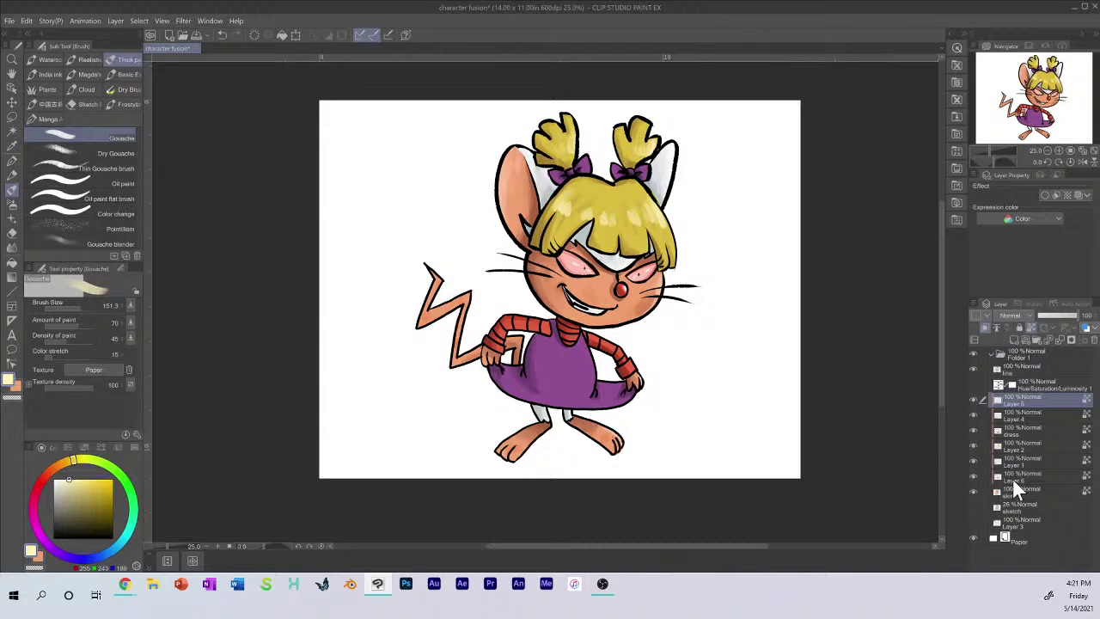
{"action": "left_click", "coordinate": [1019, 524]}
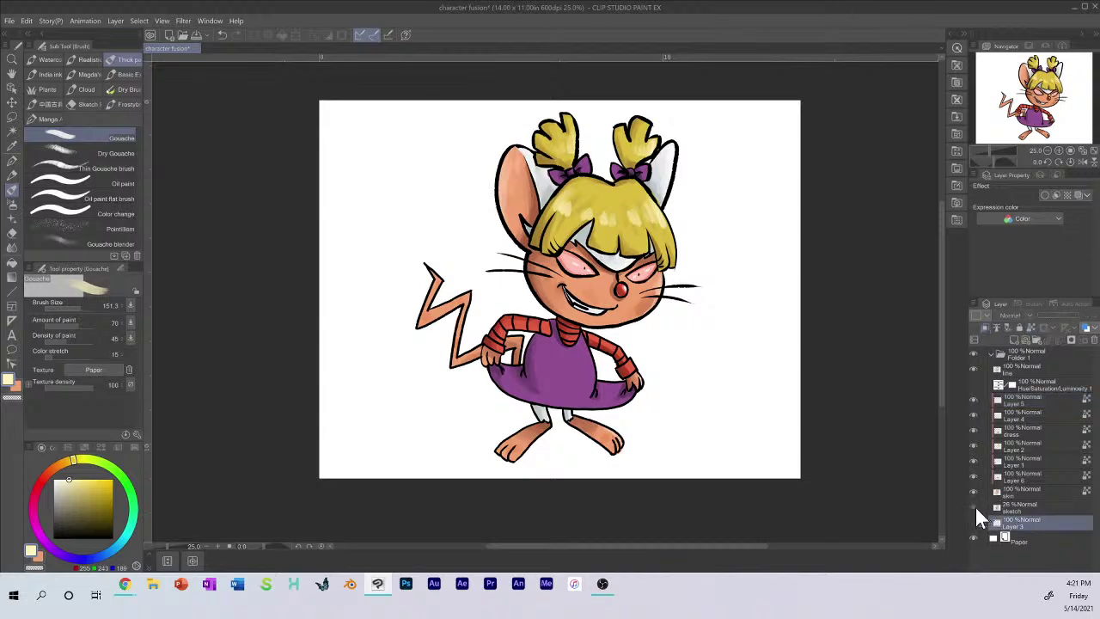
{"action": "left_click", "coordinate": [974, 505]}
{"action": "left_click", "coordinate": [974, 502]}
{"action": "left_click", "coordinate": [1008, 508]}
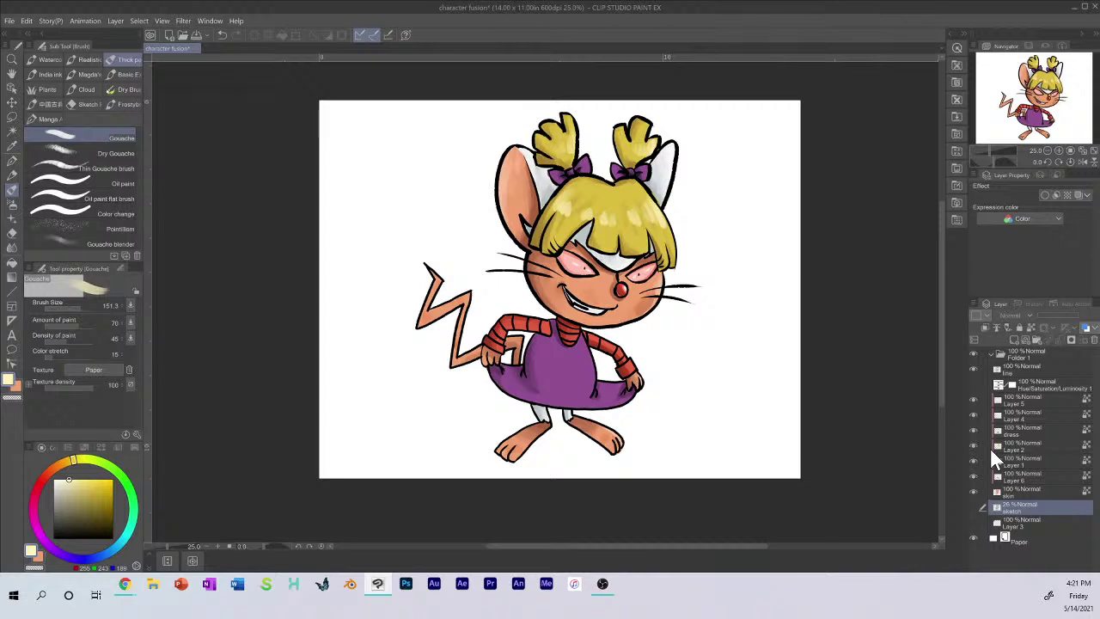
Step: Toggle the Hue/Saturation/Luminosity 1 layer on and off, and save the illustration with Folder 1 selected and expanded
{"action": "left_click", "coordinate": [974, 384]}
{"action": "left_click", "coordinate": [974, 385]}
{"action": "left_click", "coordinate": [991, 353]}
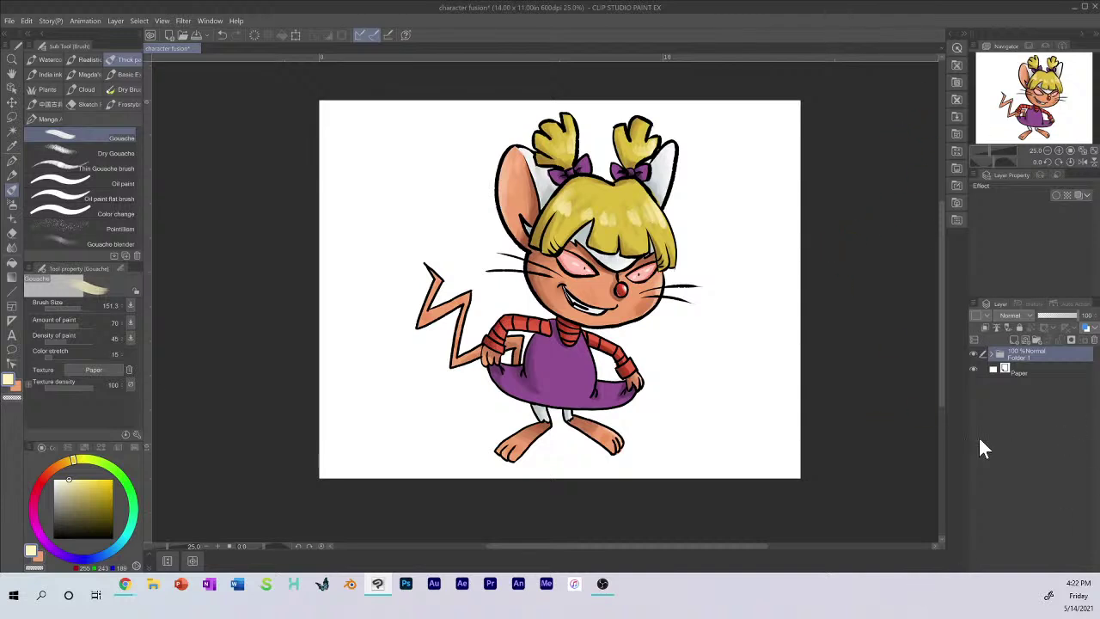
{"action": "left_click", "coordinate": [991, 355]}
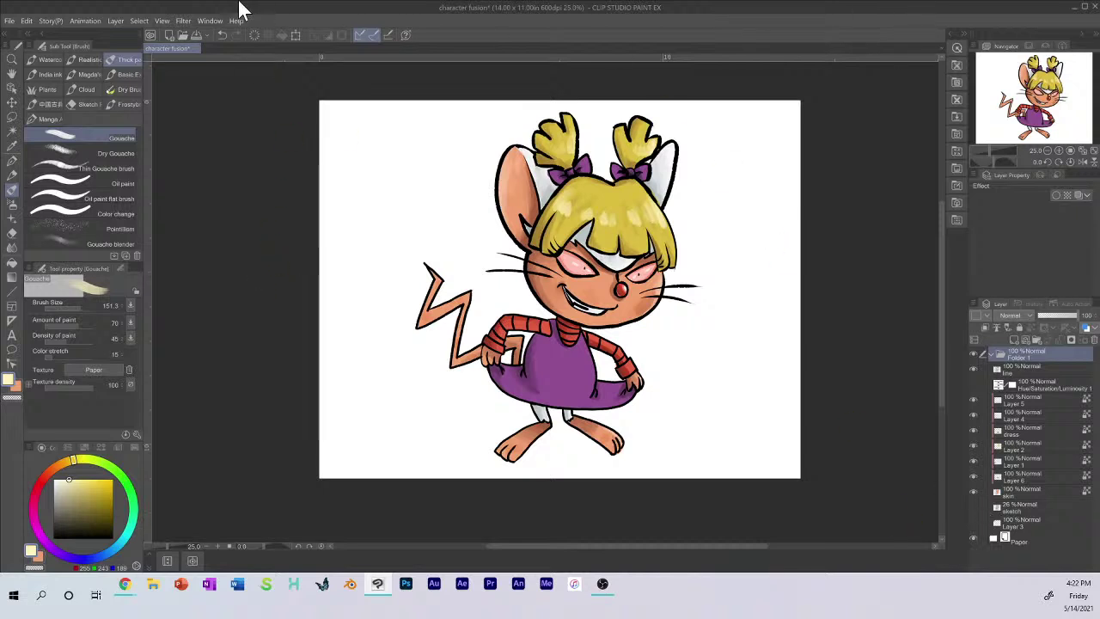
{"action": "left_click", "coordinate": [195, 36]}
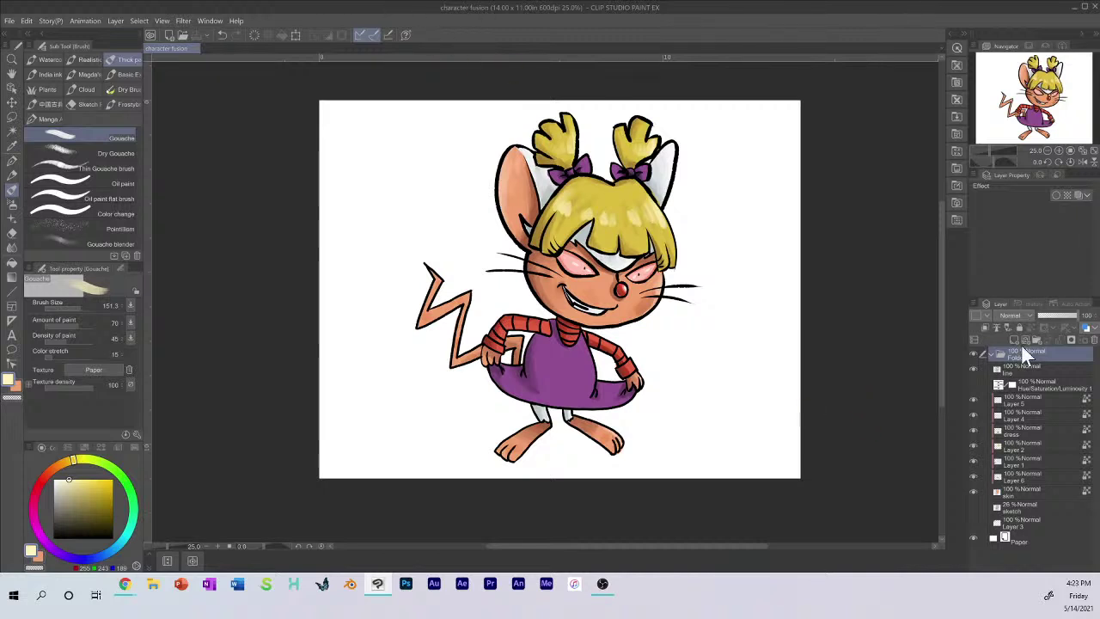
Step: Check that Folder 1 holds the complete character by collapsing it and toggling its visibility
{"action": "left_click", "coordinate": [991, 355]}
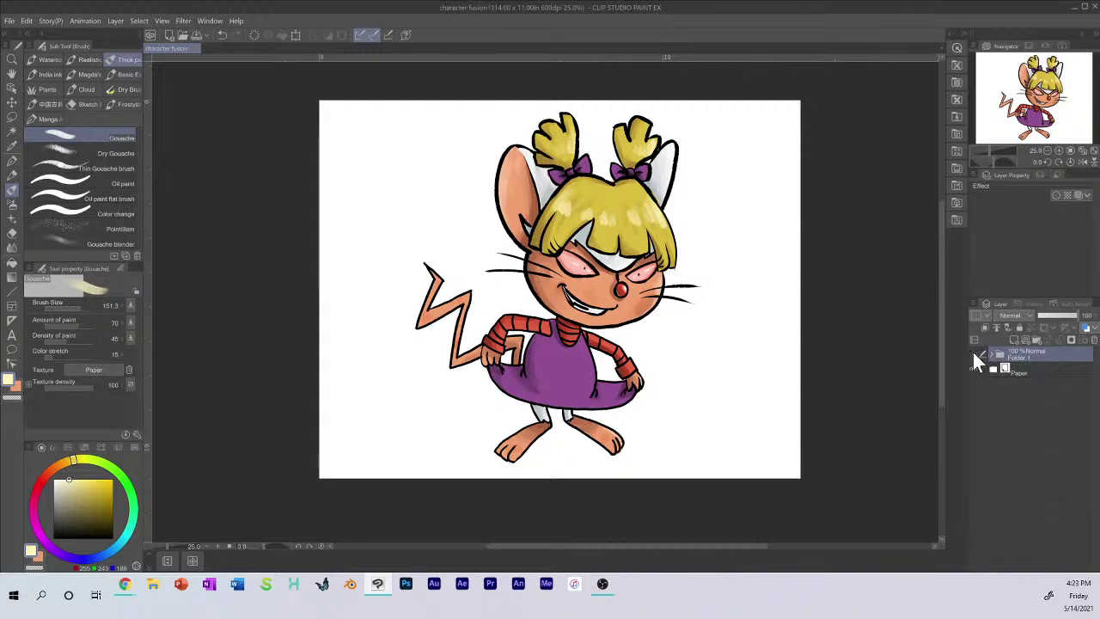
{"action": "left_click", "coordinate": [973, 352]}
{"action": "left_click", "coordinate": [973, 352]}
{"action": "left_click", "coordinate": [992, 356]}
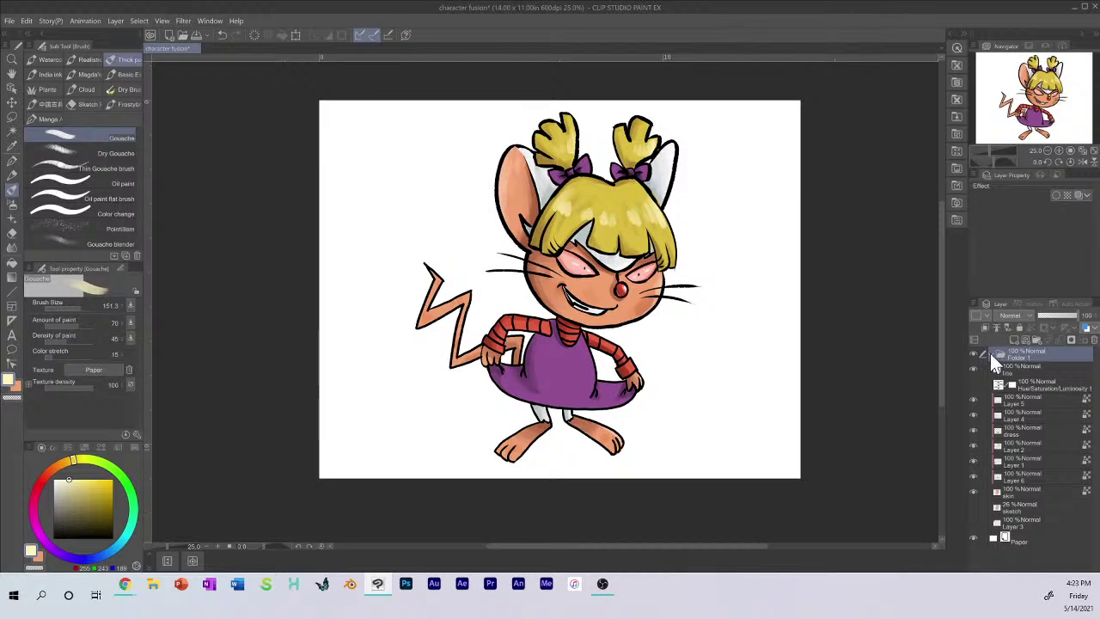
{"action": "left_click", "coordinate": [990, 353]}
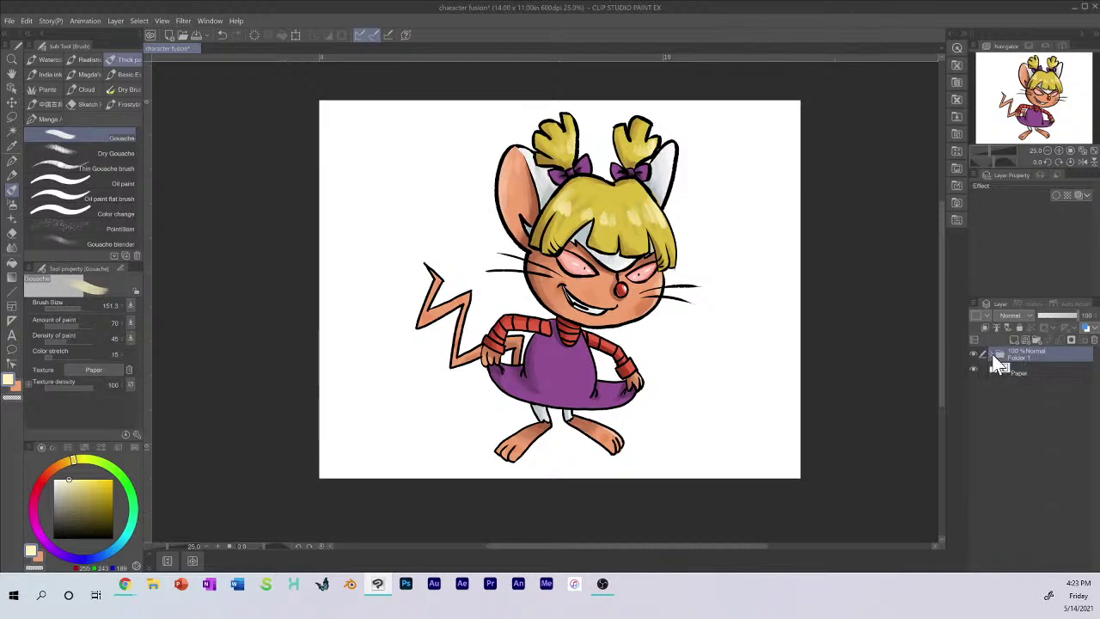
Step: Recheck the finished character's values in grayscale with the Hue/Saturation/Luminosity 1 layer, restore colour and collapse Folder 1
{"action": "left_click", "coordinate": [993, 355]}
{"action": "left_click", "coordinate": [974, 385]}
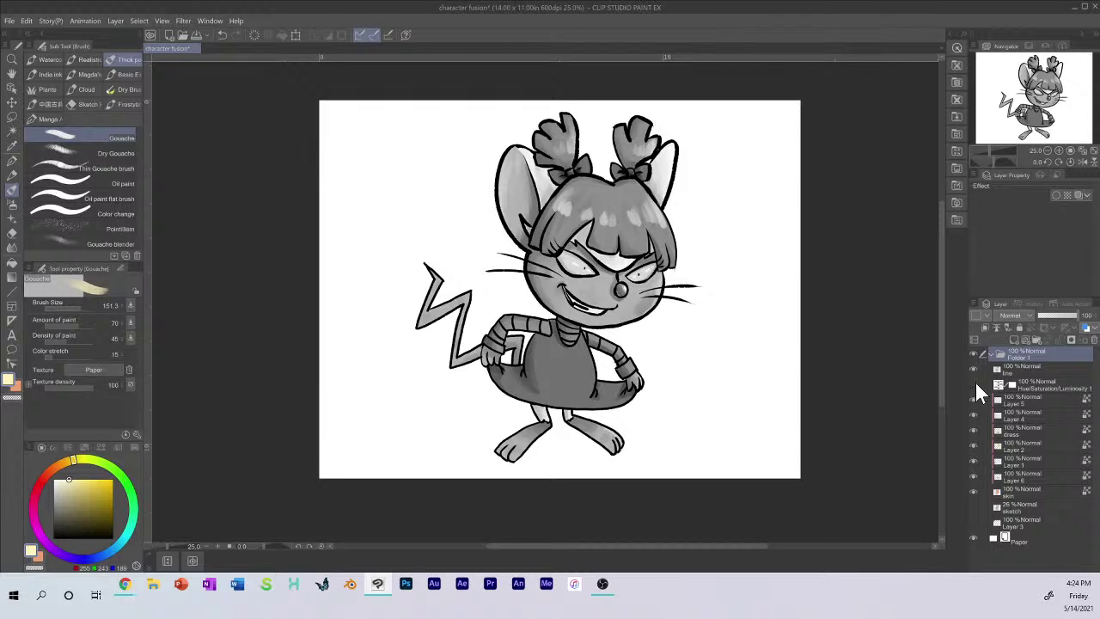
{"action": "left_click", "coordinate": [975, 385]}
{"action": "left_click", "coordinate": [992, 355]}
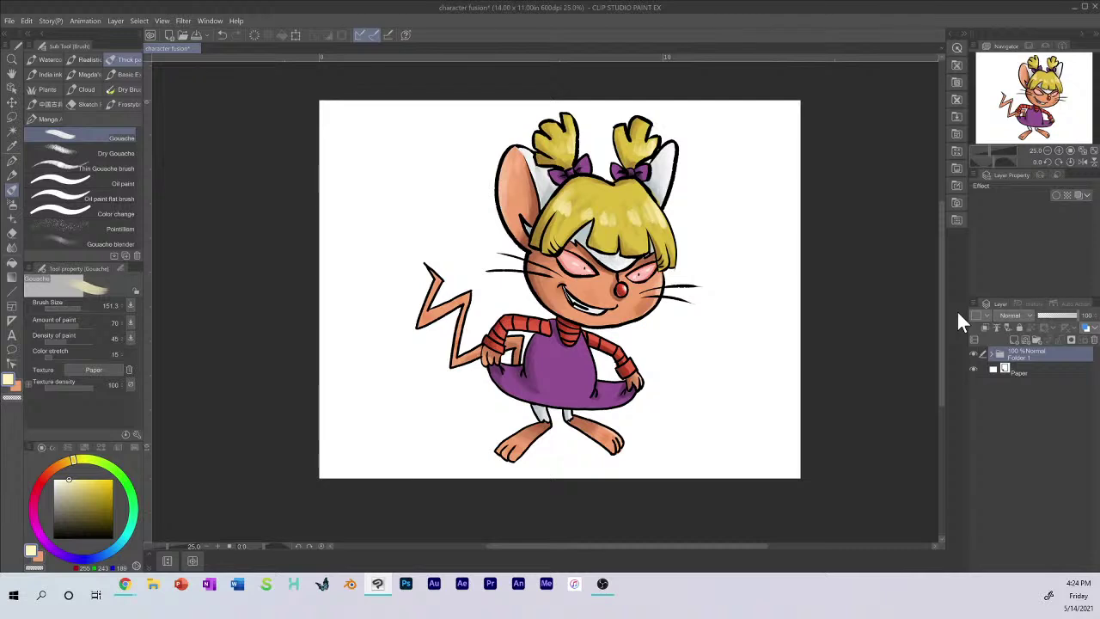
Step: Look through the layers contained in Folder 1
{"action": "left_click", "coordinate": [991, 356]}
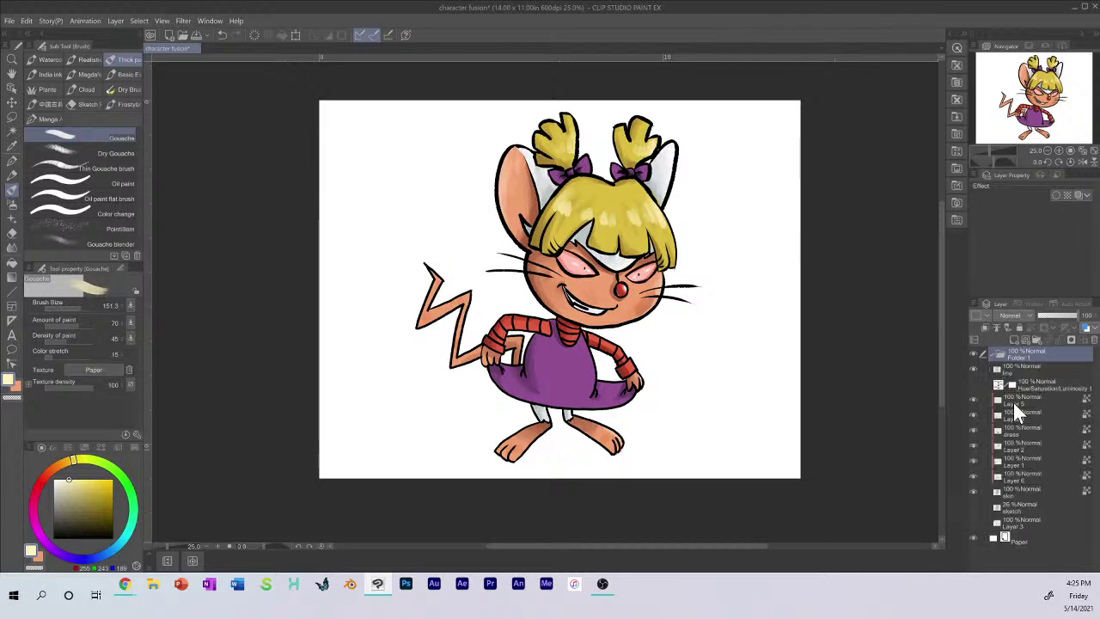
{"action": "left_click", "coordinate": [1015, 402]}
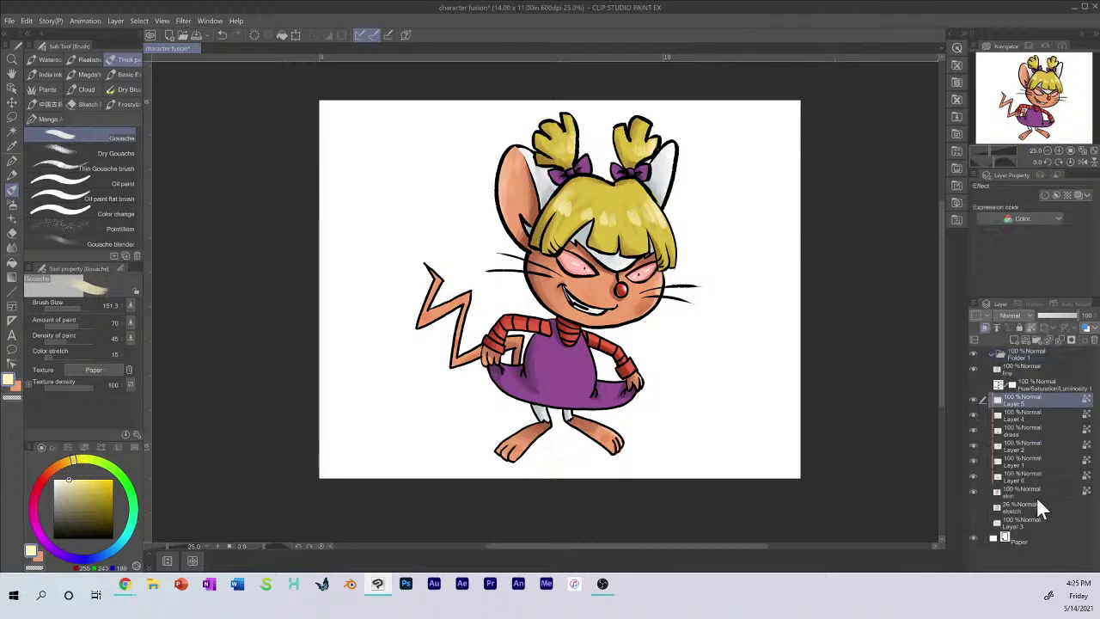
{"action": "left_click", "coordinate": [991, 355]}
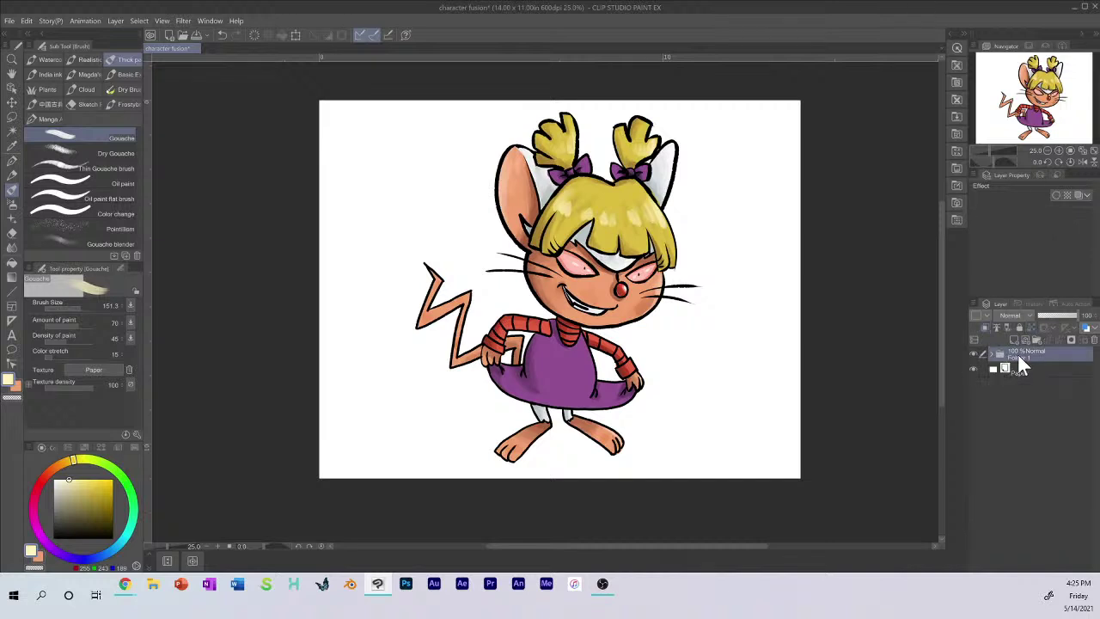
Step: Add a new raster layer above Folder 1 and change the paper colour to a pale cream
{"action": "left_click", "coordinate": [1015, 342]}
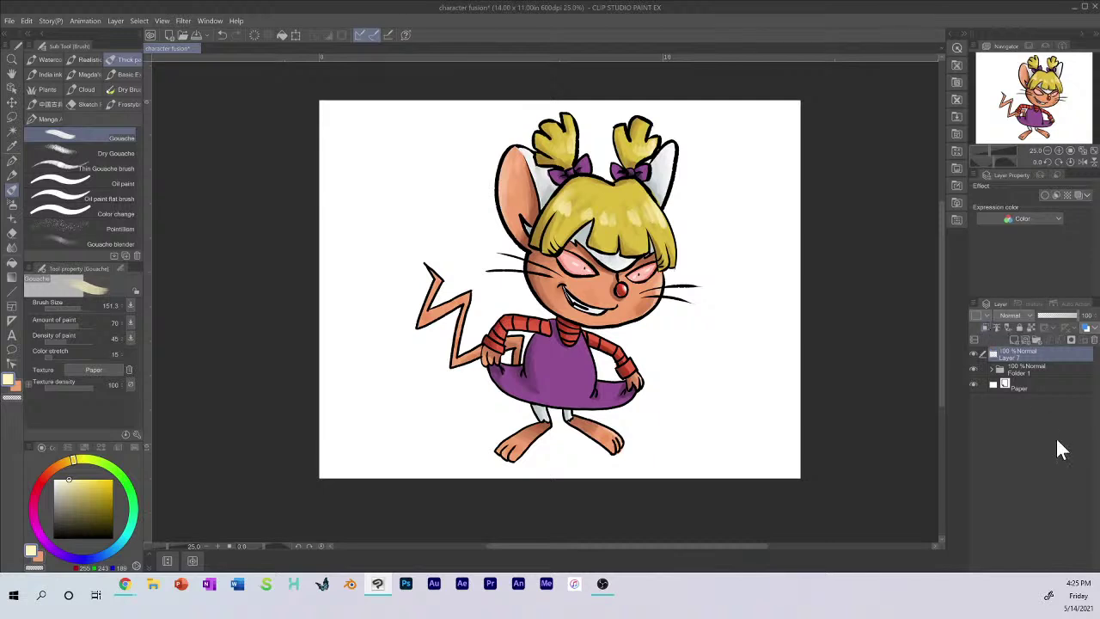
{"action": "left_click", "coordinate": [1035, 387]}
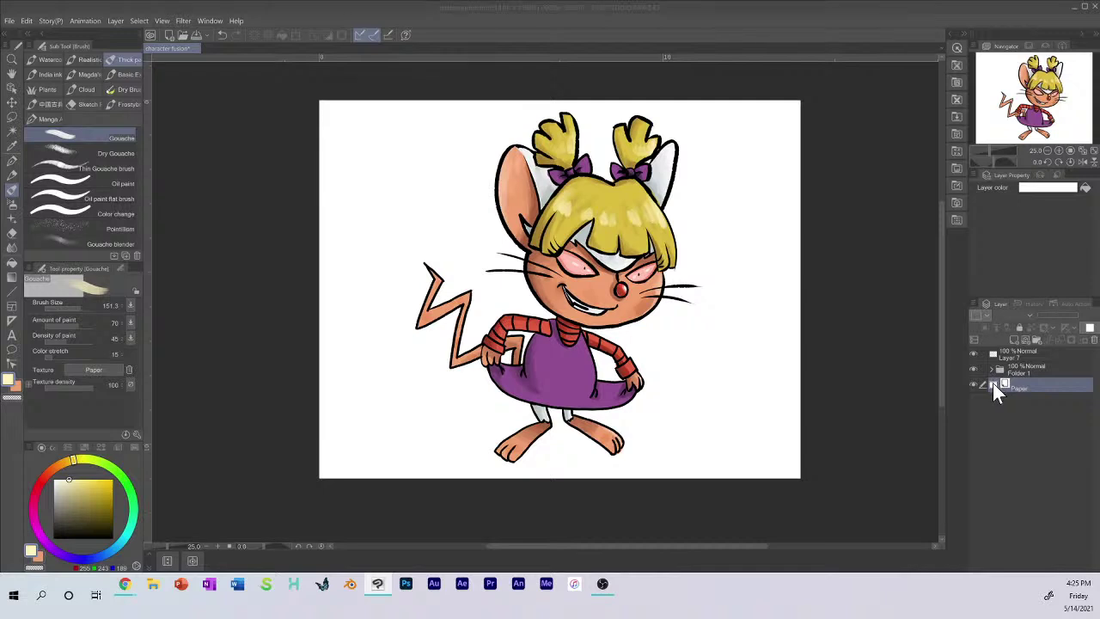
{"action": "double_click", "coordinate": [994, 383]}
{"action": "left_click", "coordinate": [183, 241]}
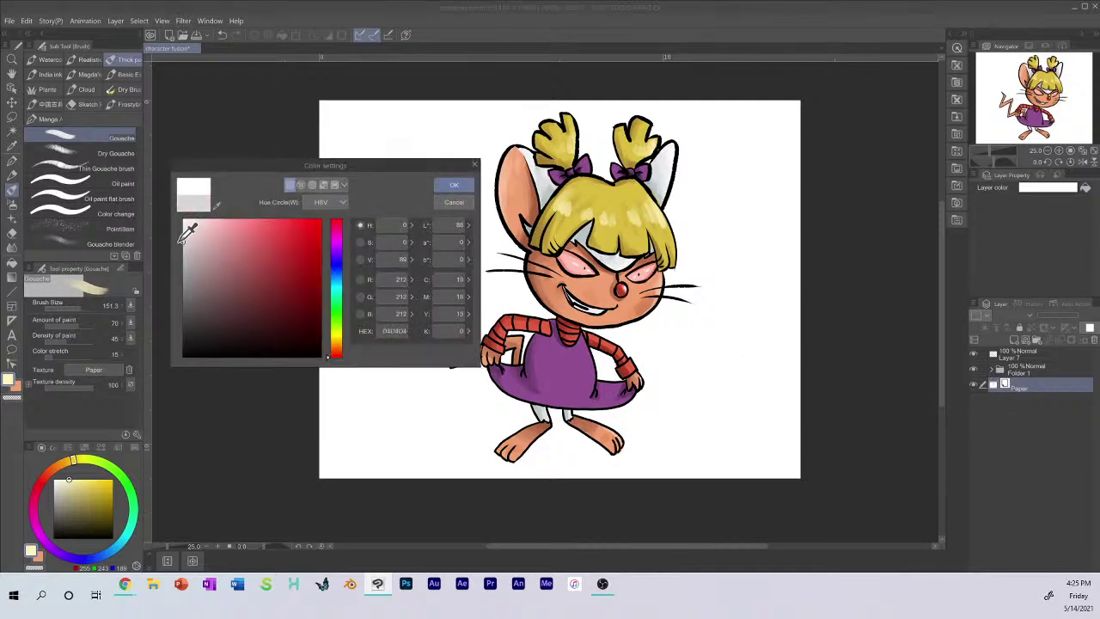
{"action": "left_click", "coordinate": [336, 336]}
{"action": "mouse_move", "coordinate": [229, 239]}
{"action": "left_mouse_down"}
{"action": "mouse_move", "coordinate": [211, 216]}
{"action": "mouse_move", "coordinate": [196, 225]}
{"action": "left_mouse_up"}
{"action": "left_click", "coordinate": [454, 189]}
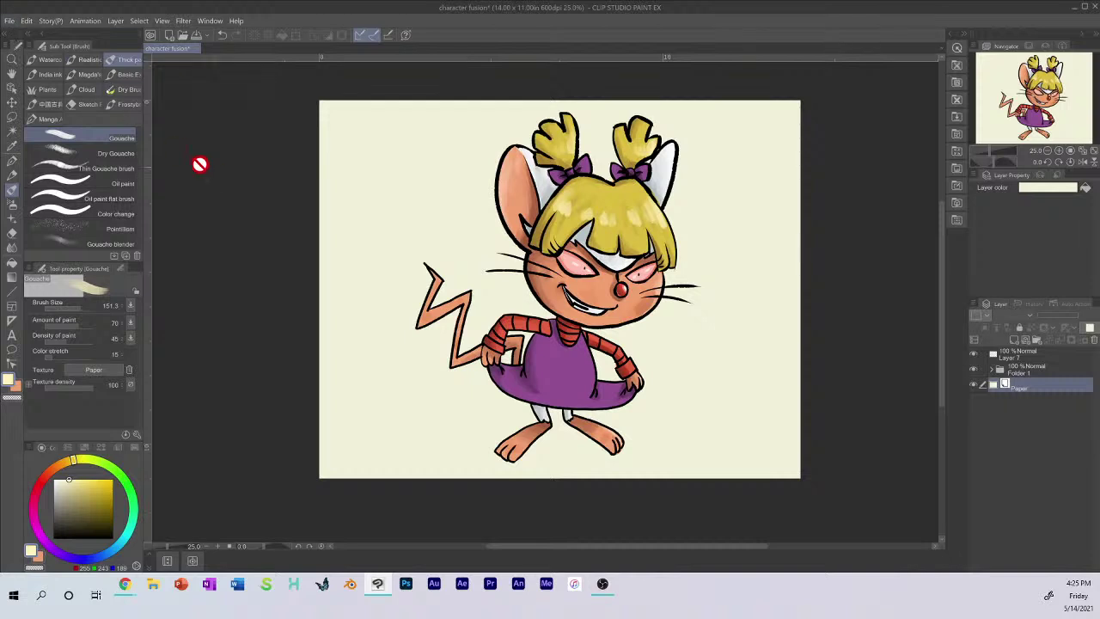
Step: Switch to the Lineart Pencil and move the new empty layer beneath Folder 1
{"action": "left_click", "coordinate": [13, 176]}
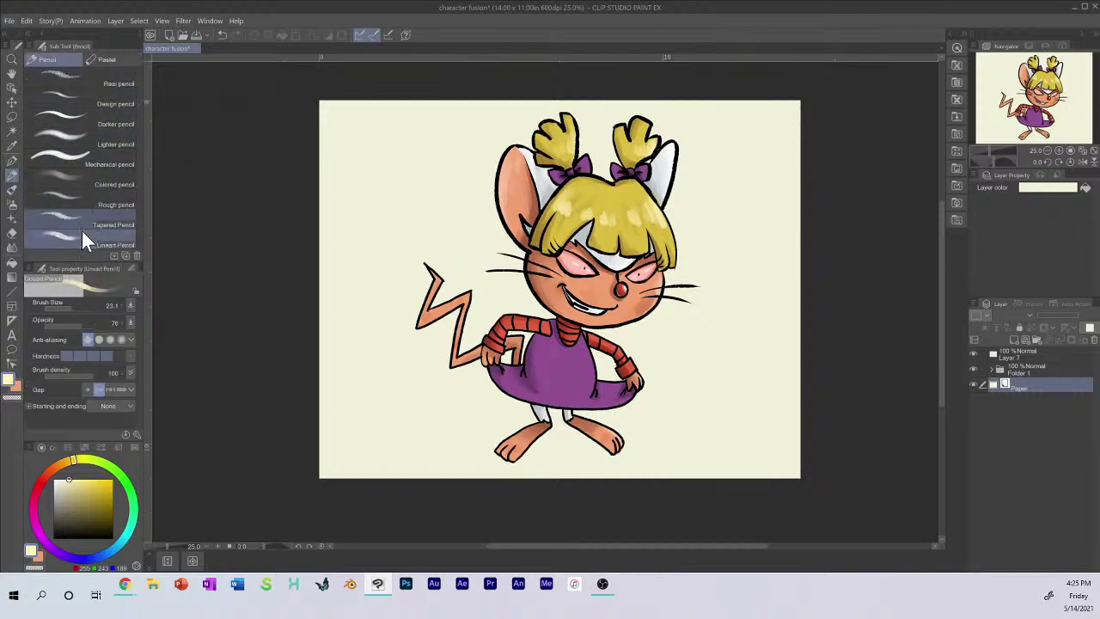
{"action": "left_click", "coordinate": [1007, 341]}
{"action": "left_click_drag", "start_coordinate": [1002, 356], "coordinate": [1008, 372]}
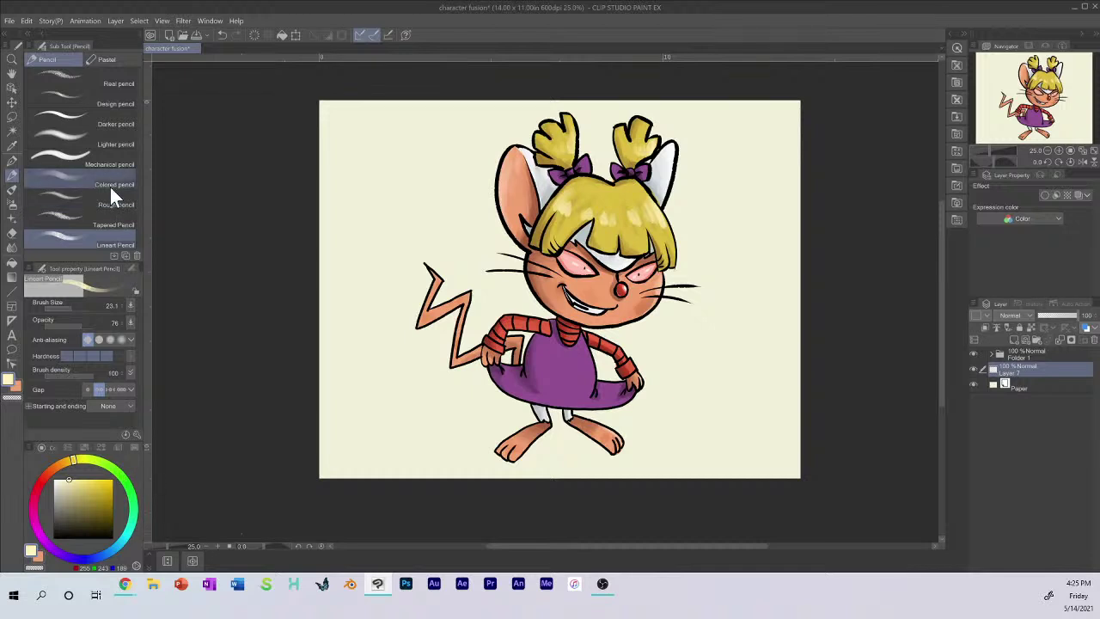
Step: Cover the whole background behind the character with black Lineart Pencil texture at brush size 2000
{"action": "left_click_drag", "start_coordinate": [78, 303], "coordinate": [137, 303]}
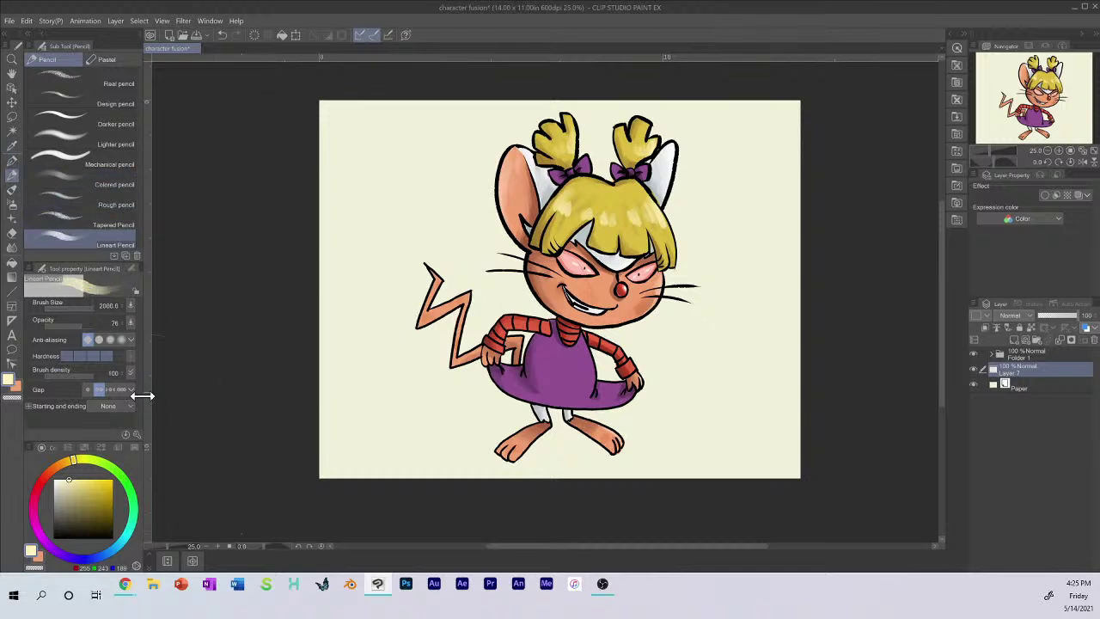
{"action": "left_click", "coordinate": [53, 538]}
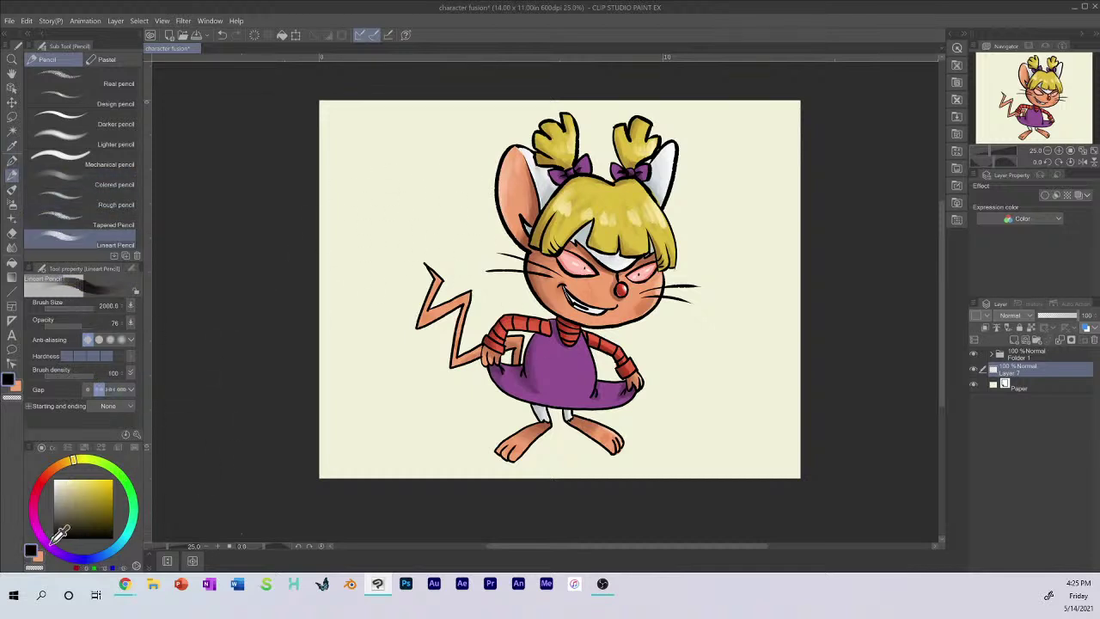
{"action": "mouse_move", "coordinate": [336, 121]}
{"action": "left_mouse_down"}
{"action": "mouse_move", "coordinate": [773, 120]}
{"action": "mouse_move", "coordinate": [670, 129]}
{"action": "left_mouse_up"}
{"action": "mouse_move", "coordinate": [583, 156]}
{"action": "left_mouse_down"}
{"action": "mouse_move", "coordinate": [344, 224]}
{"action": "mouse_move", "coordinate": [741, 225]}
{"action": "mouse_move", "coordinate": [746, 243]}
{"action": "left_mouse_up"}
{"action": "mouse_move", "coordinate": [747, 288]}
{"action": "left_mouse_down"}
{"action": "mouse_move", "coordinate": [304, 330]}
{"action": "mouse_move", "coordinate": [421, 369]}
{"action": "mouse_move", "coordinate": [621, 369]}
{"action": "mouse_move", "coordinate": [713, 326]}
{"action": "mouse_move", "coordinate": [746, 378]}
{"action": "mouse_move", "coordinate": [335, 427]}
{"action": "mouse_move", "coordinate": [354, 473]}
{"action": "mouse_move", "coordinate": [860, 411]}
{"action": "left_mouse_up"}
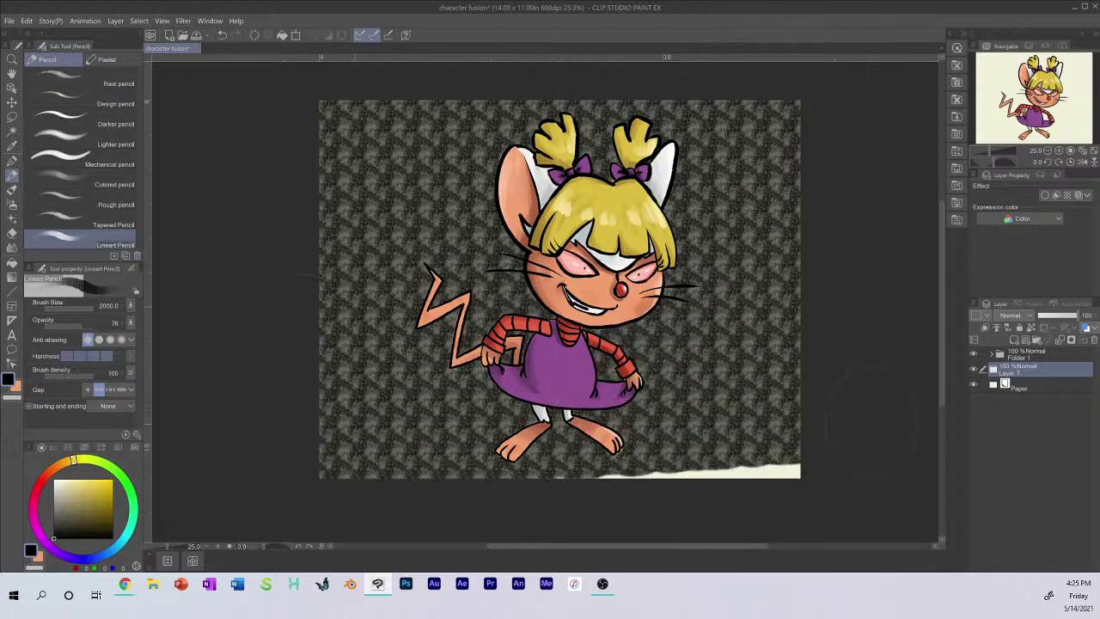
{"action": "left_click_drag", "start_coordinate": [872, 425], "coordinate": [636, 424]}
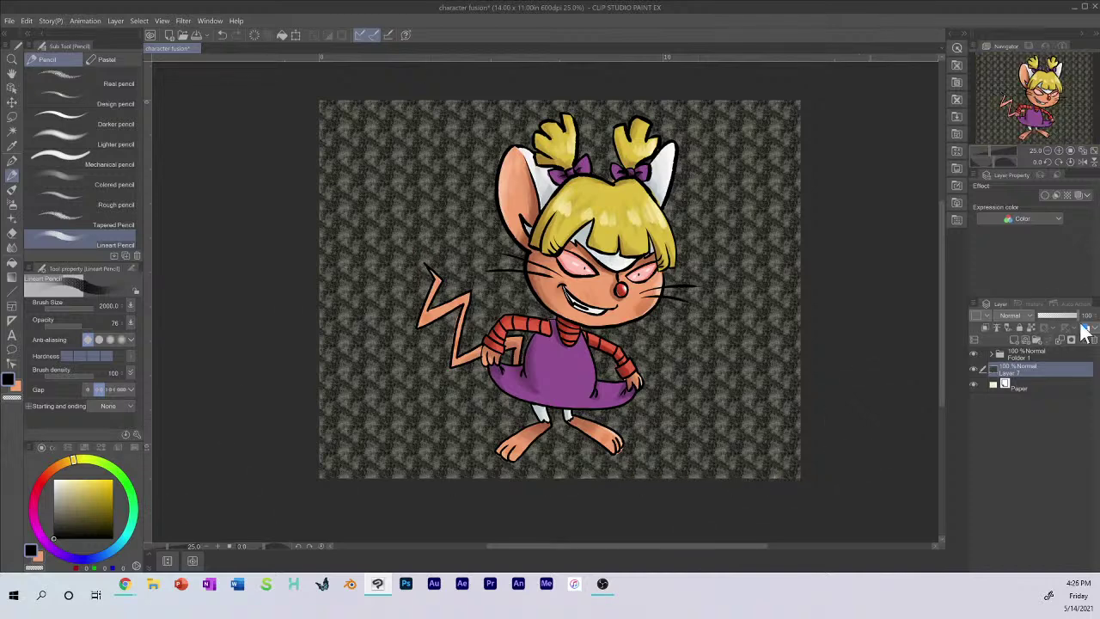
Step: Set the background texture layer's blending mode to Multiply and hide the layer
{"action": "left_click", "coordinate": [1024, 314]}
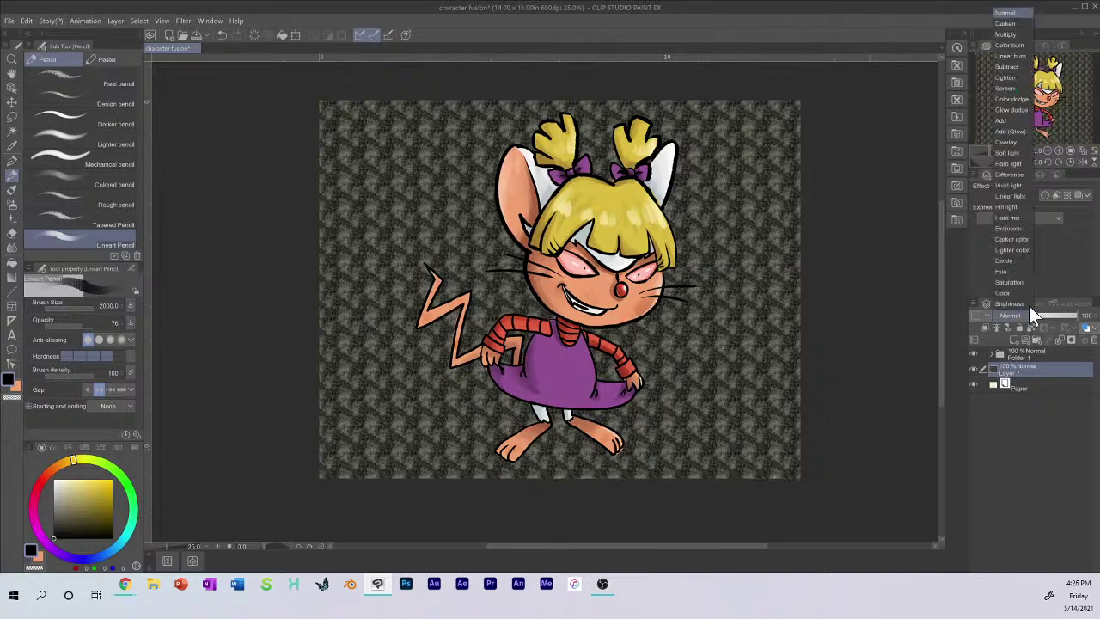
{"action": "left_click", "coordinate": [1014, 34]}
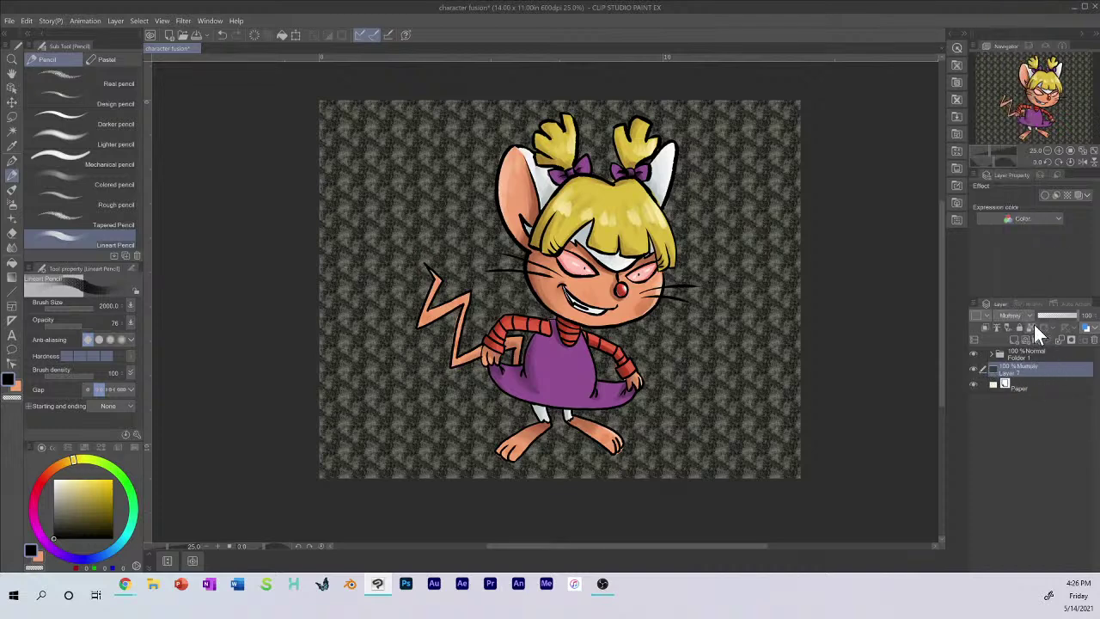
{"action": "left_click", "coordinate": [973, 368]}
{"action": "left_click", "coordinate": [973, 368]}
{"action": "left_click", "coordinate": [974, 368]}
Step: Add a layer beneath the Multiply layer and fill it with the cream colour sampled from the background
{"action": "left_click", "coordinate": [1018, 340]}
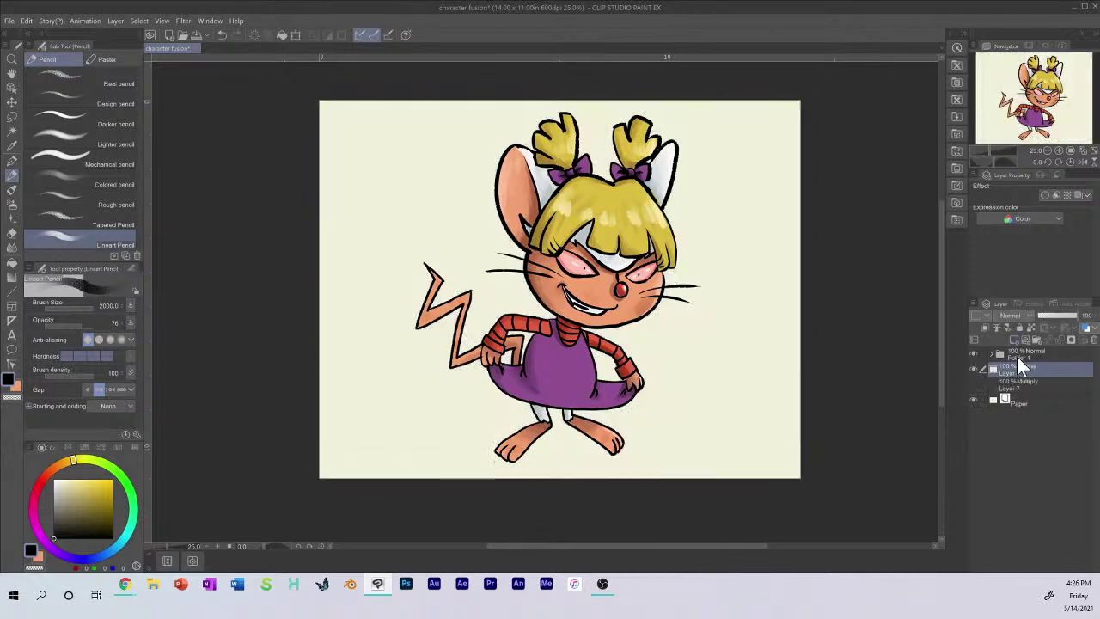
{"action": "left_click_drag", "start_coordinate": [1015, 367], "coordinate": [1003, 393]}
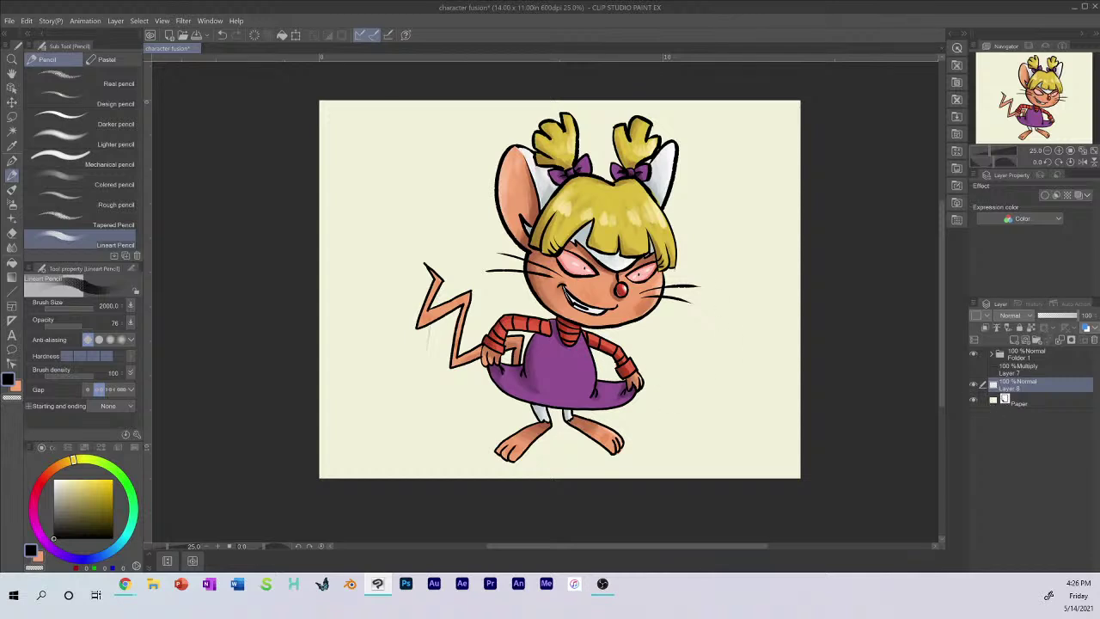
{"action": "left_click", "coordinate": [410, 184], "text": "alt"}
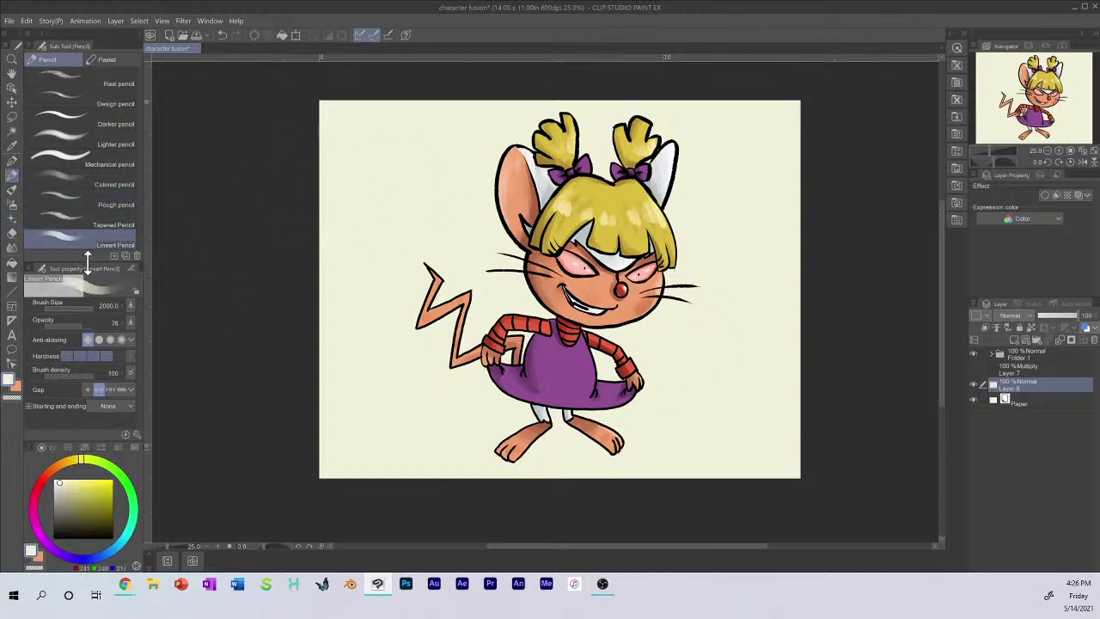
{"action": "left_click", "coordinate": [12, 262]}
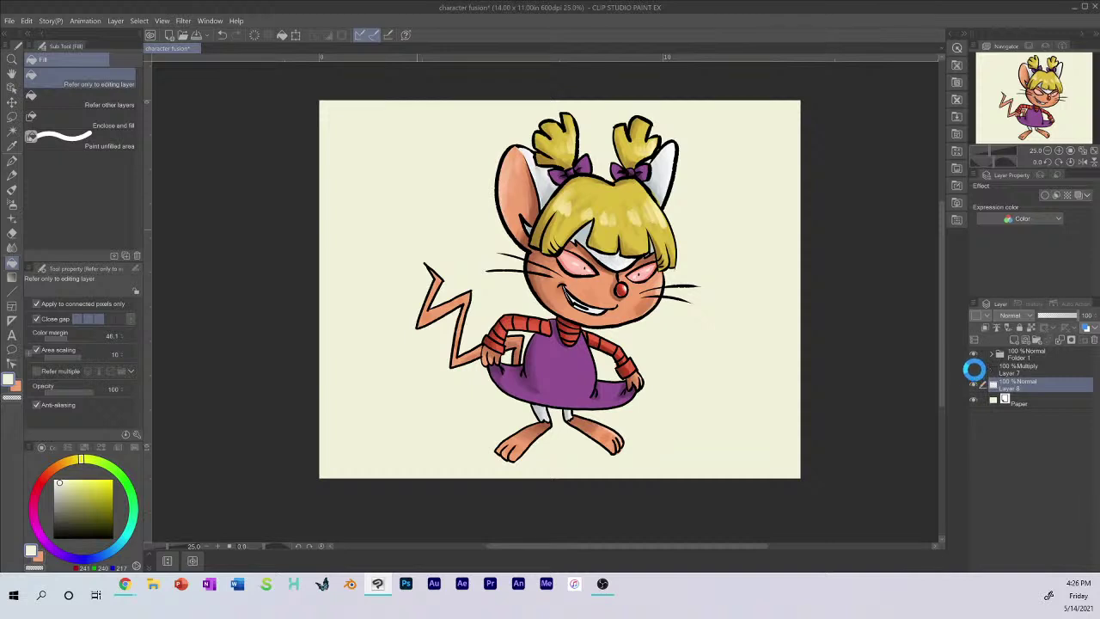
Step: Show the Multiply texture layer and lower its opacity to about 10%
{"action": "left_click", "coordinate": [974, 370]}
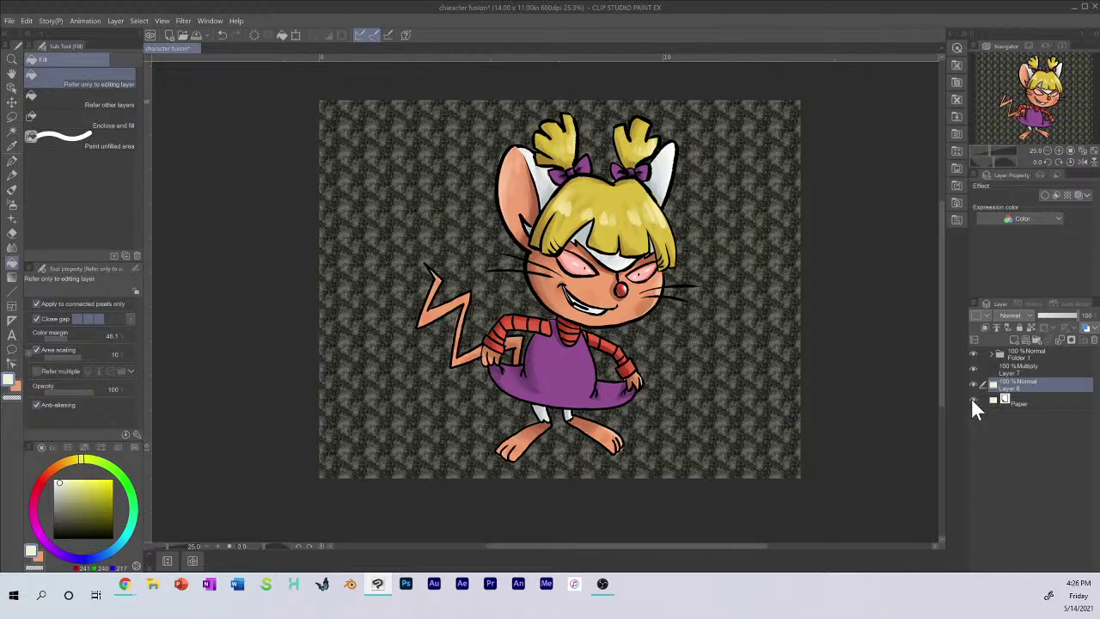
{"action": "left_click", "coordinate": [1021, 369]}
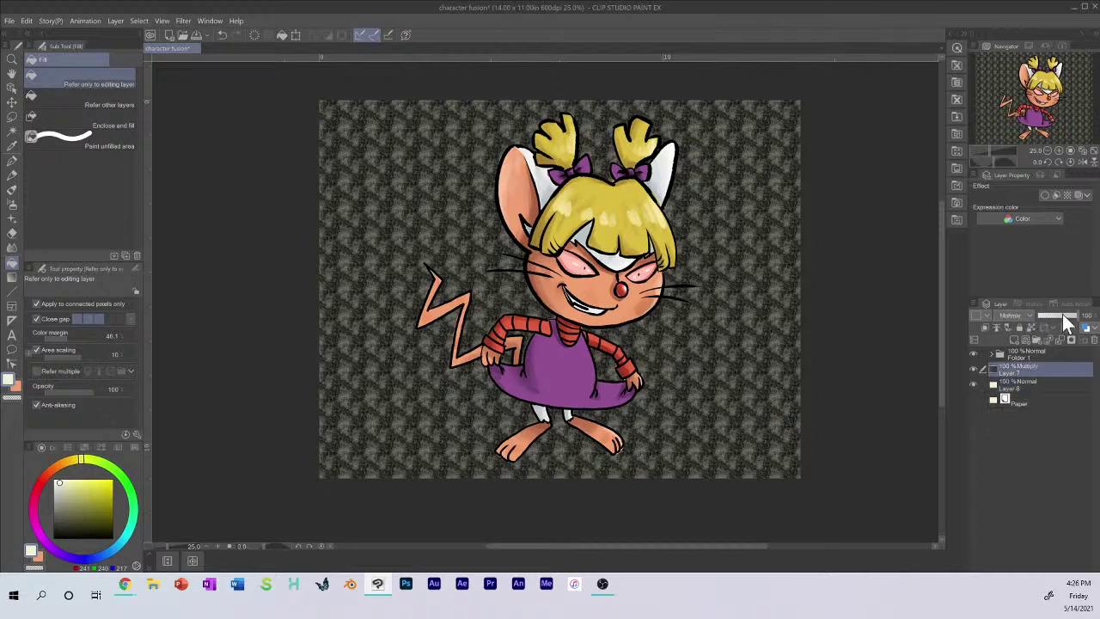
{"action": "left_click_drag", "start_coordinate": [1063, 315], "coordinate": [1043, 316]}
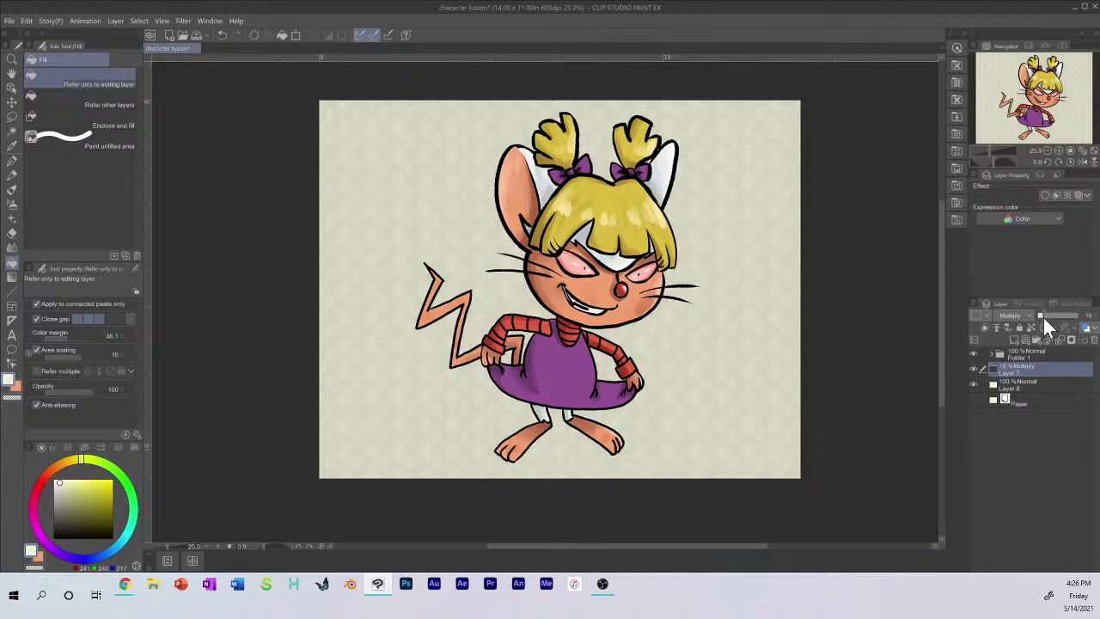
{"action": "left_click_drag", "start_coordinate": [1043, 315], "coordinate": [1044, 315]}
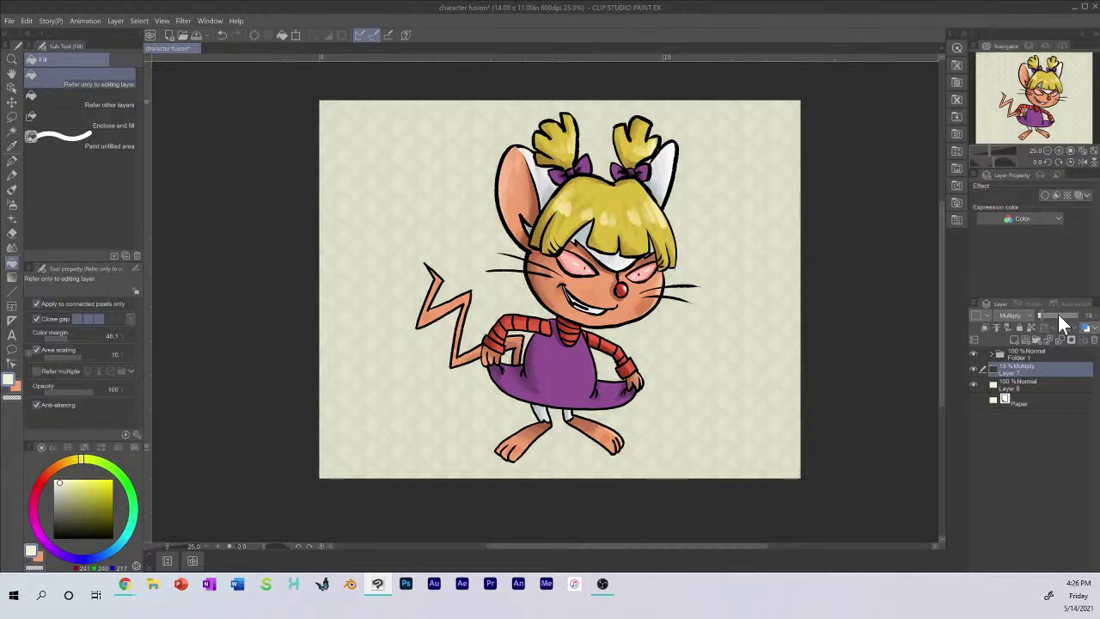
Step: Hide the texture layer and choose the dw Charcoal brush for the background
{"action": "left_click", "coordinate": [974, 370]}
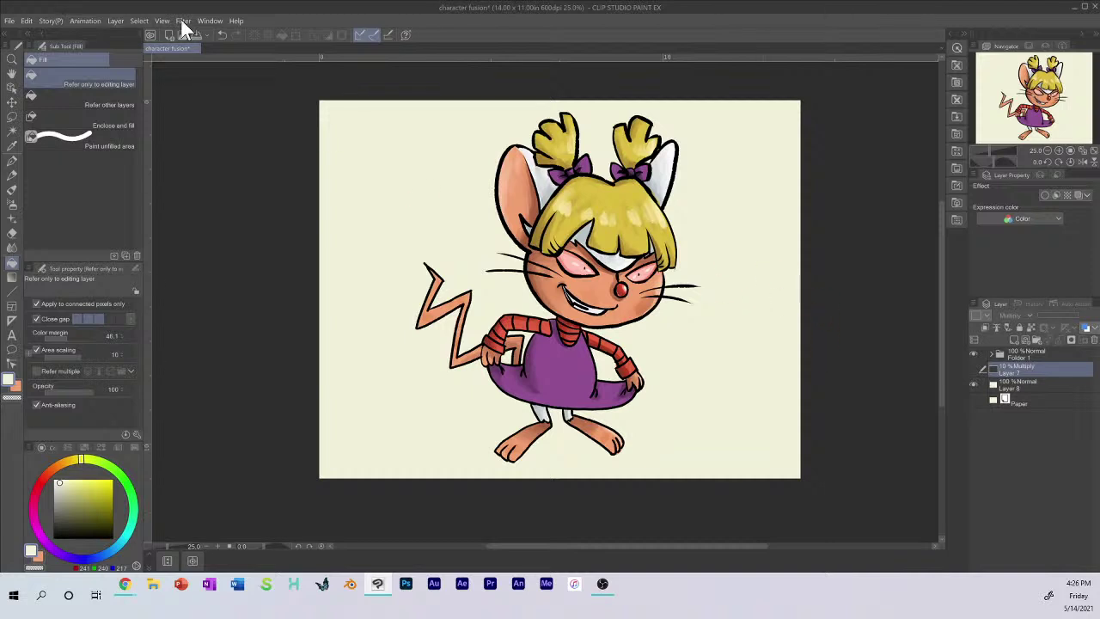
{"action": "left_click", "coordinate": [11, 192]}
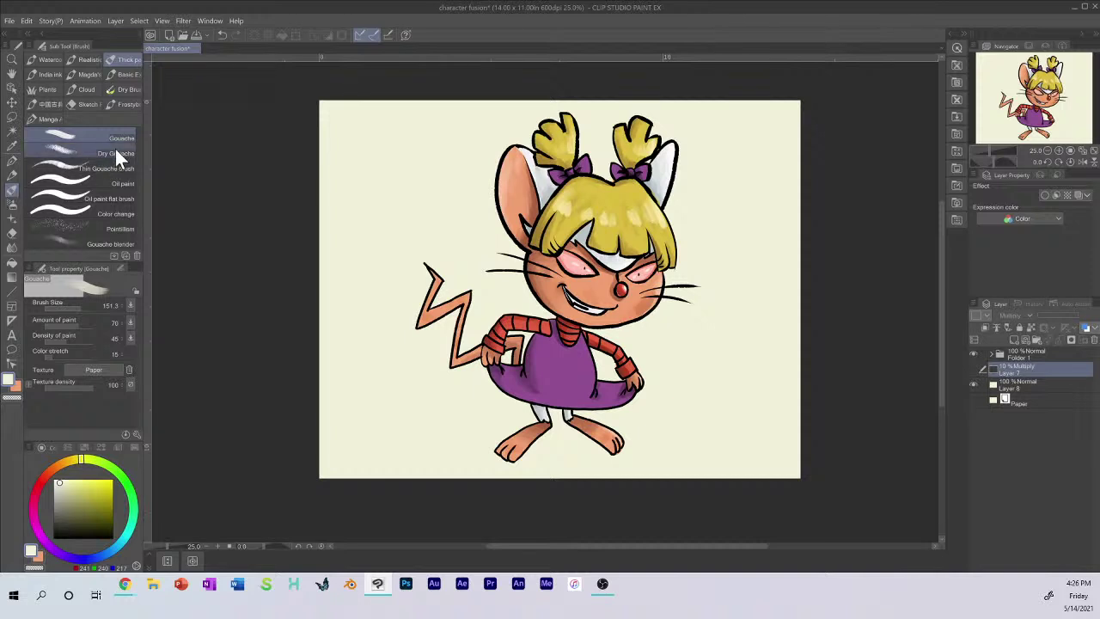
{"action": "left_click", "coordinate": [62, 61]}
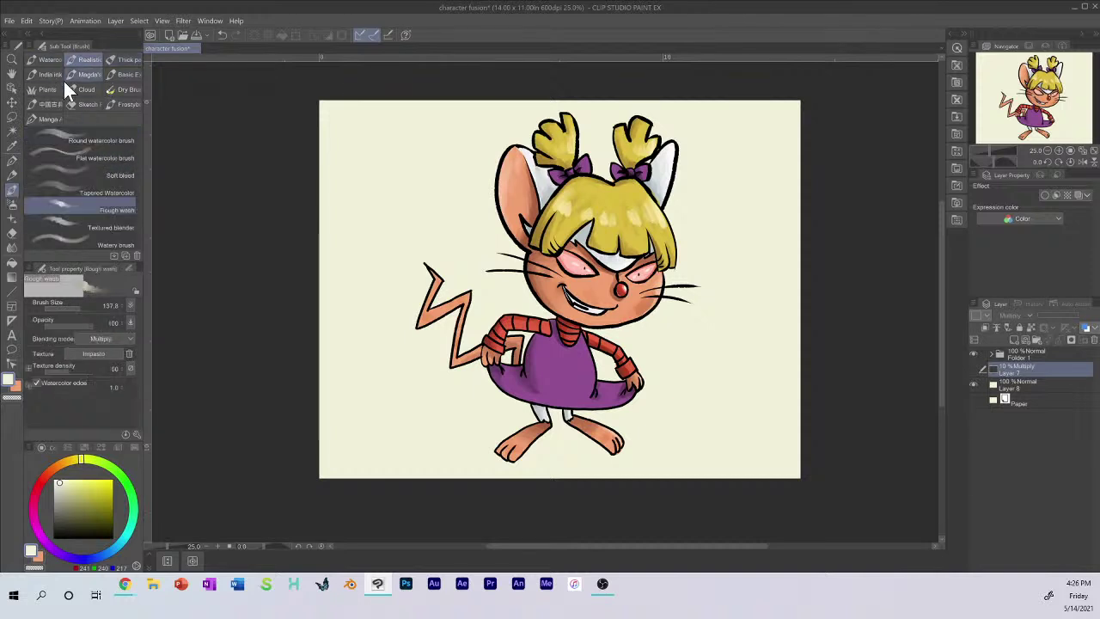
{"action": "left_click", "coordinate": [38, 78]}
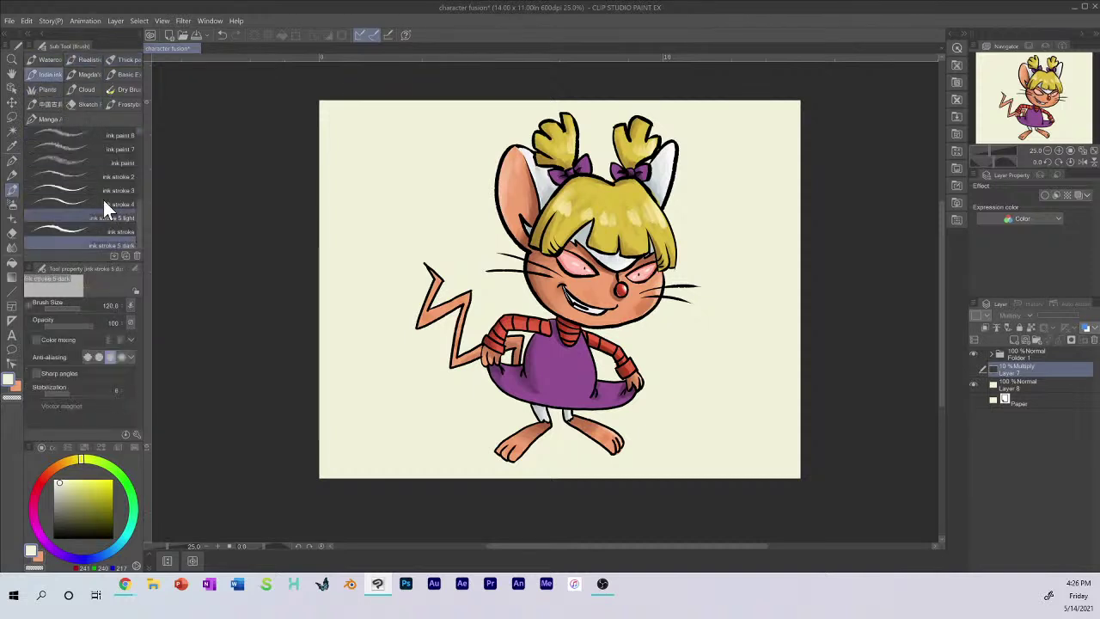
{"action": "left_click", "coordinate": [77, 75]}
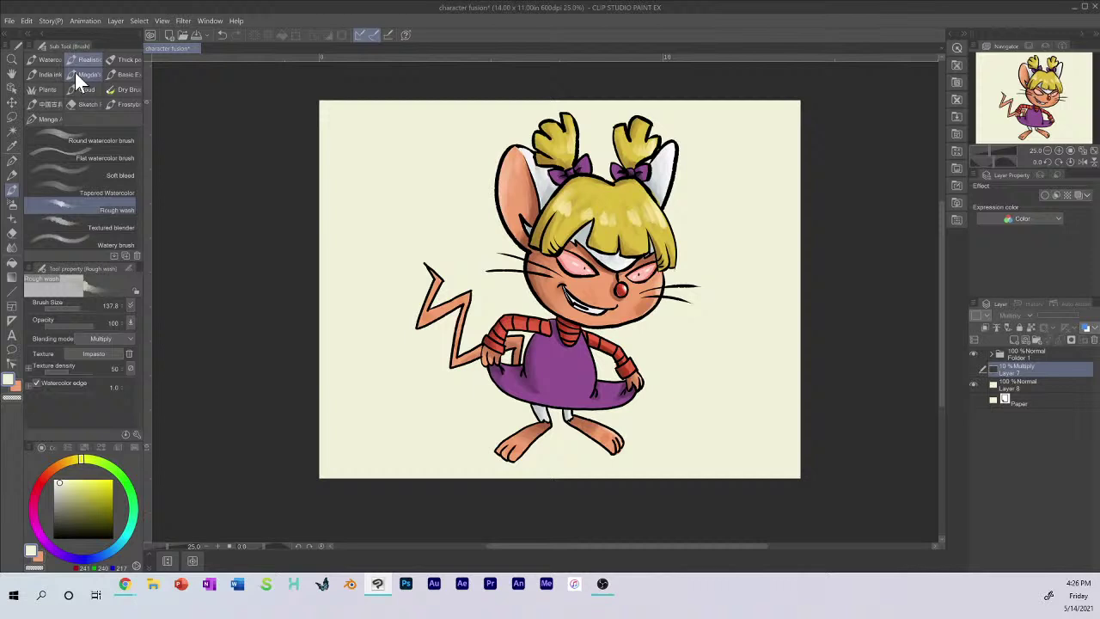
{"action": "left_click", "coordinate": [125, 75]}
{"action": "left_click", "coordinate": [94, 176]}
{"action": "scroll", "coordinate": [98, 184], "scroll_direction": "down", "scroll_amount": 2}
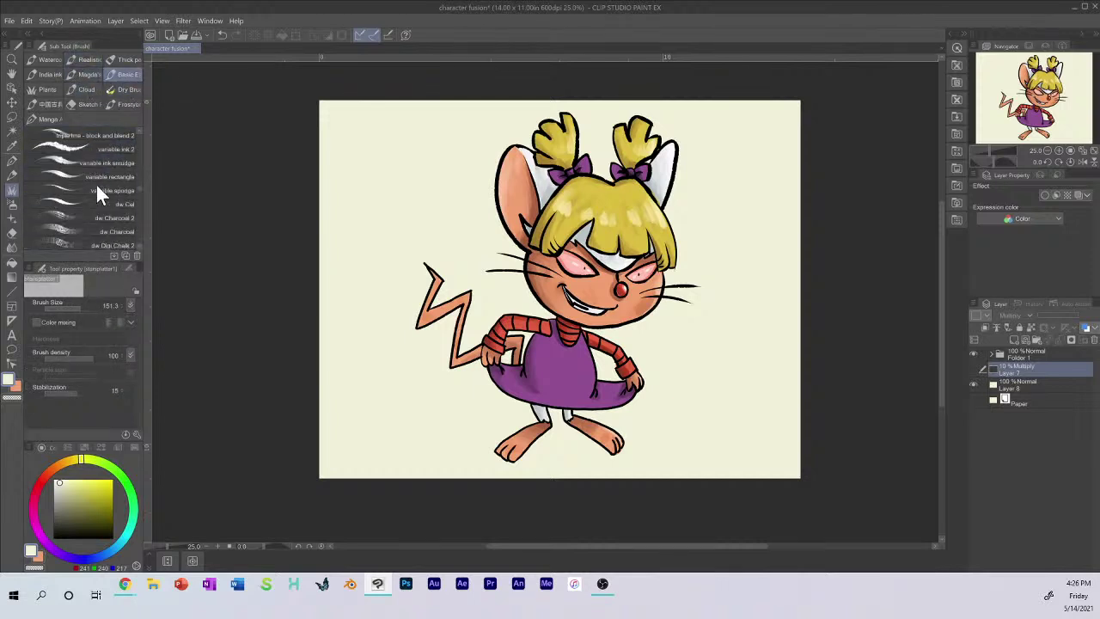
{"action": "scroll", "coordinate": [86, 179], "scroll_direction": "down", "scroll_amount": 2}
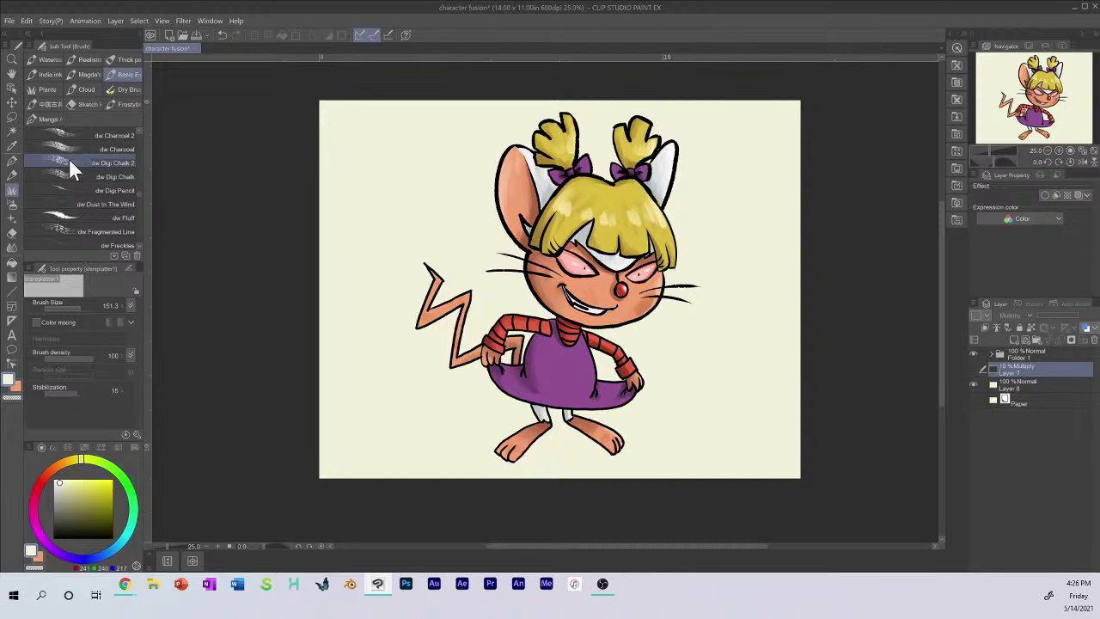
{"action": "left_click", "coordinate": [69, 148]}
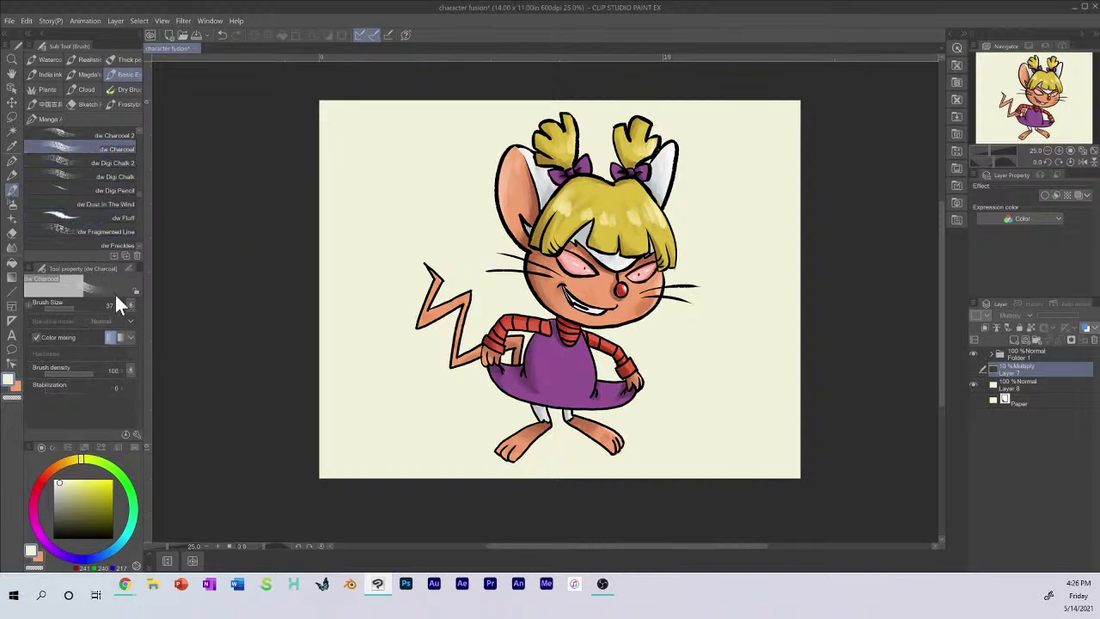
Step: Show the Multiply layer again, clear its painted texture and set its opacity to 100%
{"action": "left_click", "coordinate": [974, 369]}
{"action": "left_click", "coordinate": [256, 34]}
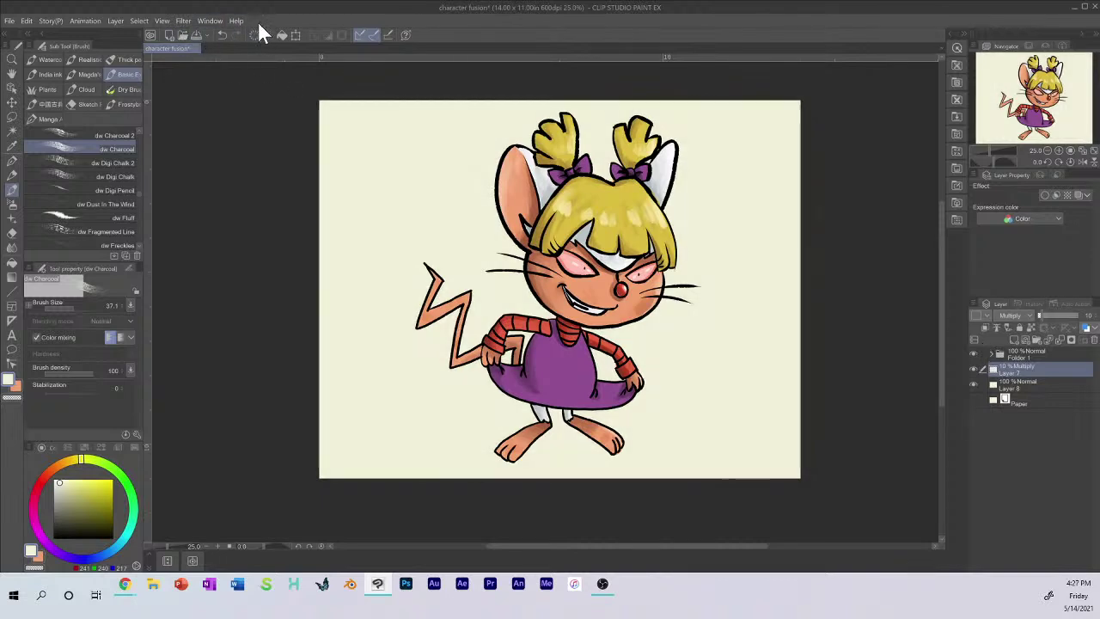
{"action": "left_click_drag", "start_coordinate": [1042, 316], "coordinate": [1082, 315]}
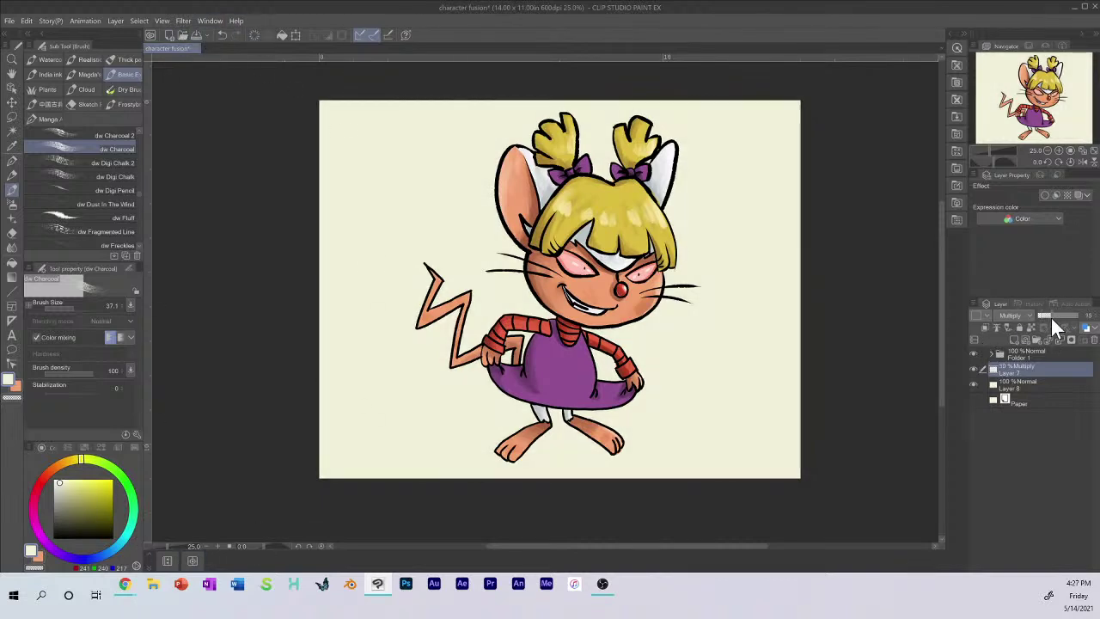
Step: Paint black charcoal texture across the background behind the character with the dw Charcoal brush at size 352.2
{"action": "left_click_drag", "start_coordinate": [91, 495], "coordinate": [34, 563]}
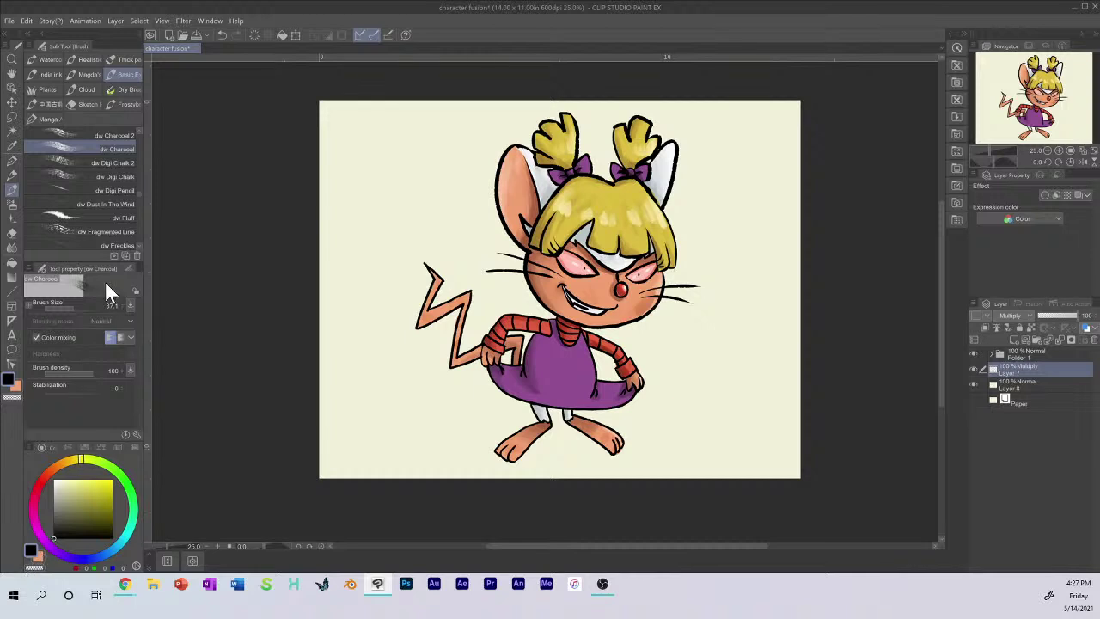
{"action": "left_click", "coordinate": [85, 306]}
{"action": "mouse_move", "coordinate": [335, 121]}
{"action": "left_mouse_down"}
{"action": "mouse_move", "coordinate": [320, 172]}
{"action": "mouse_move", "coordinate": [379, 176]}
{"action": "mouse_move", "coordinate": [323, 320]}
{"action": "mouse_move", "coordinate": [481, 283]}
{"action": "mouse_move", "coordinate": [364, 412]}
{"action": "mouse_move", "coordinate": [550, 430]}
{"action": "mouse_move", "coordinate": [742, 337]}
{"action": "mouse_move", "coordinate": [679, 146]}
{"action": "mouse_move", "coordinate": [722, 111]}
{"action": "mouse_move", "coordinate": [756, 249]}
{"action": "mouse_move", "coordinate": [778, 460]}
{"action": "mouse_move", "coordinate": [386, 446]}
{"action": "mouse_move", "coordinate": [336, 310]}
{"action": "mouse_move", "coordinate": [343, 180]}
{"action": "mouse_move", "coordinate": [679, 176]}
{"action": "mouse_move", "coordinate": [692, 249]}
{"action": "left_mouse_up"}
{"action": "mouse_move", "coordinate": [722, 206]}
{"action": "left_mouse_down"}
{"action": "mouse_move", "coordinate": [756, 361]}
{"action": "mouse_move", "coordinate": [636, 370]}
{"action": "left_mouse_up"}
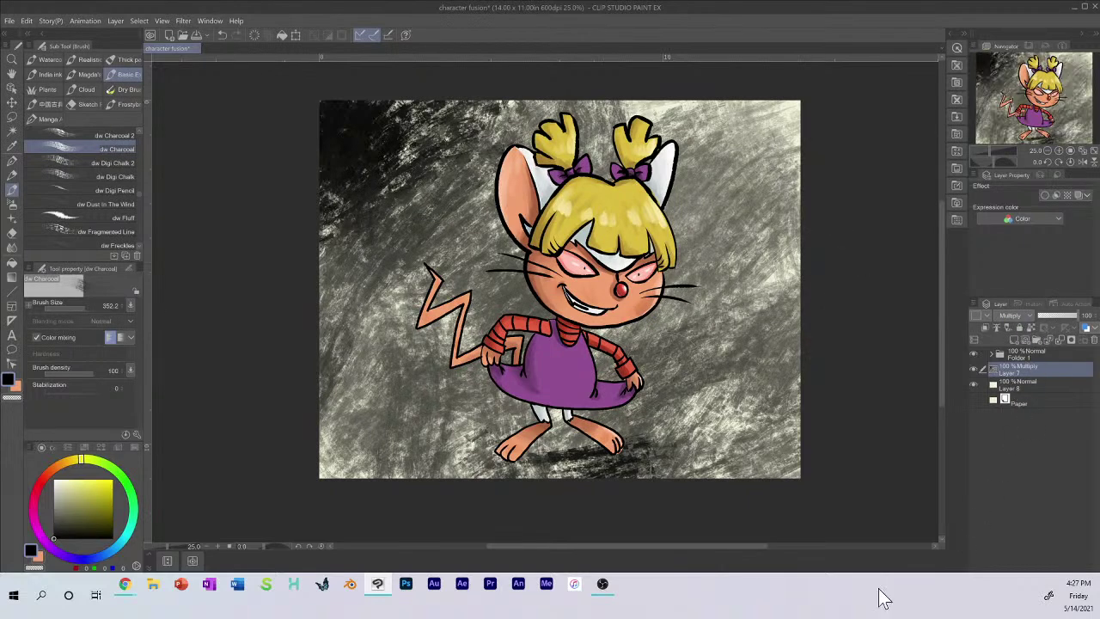
Step: Convert the charcoal texture on the Multiply layer to an olive green drawing color and lower the layer's opacity to 15%
{"action": "left_click", "coordinate": [1049, 315]}
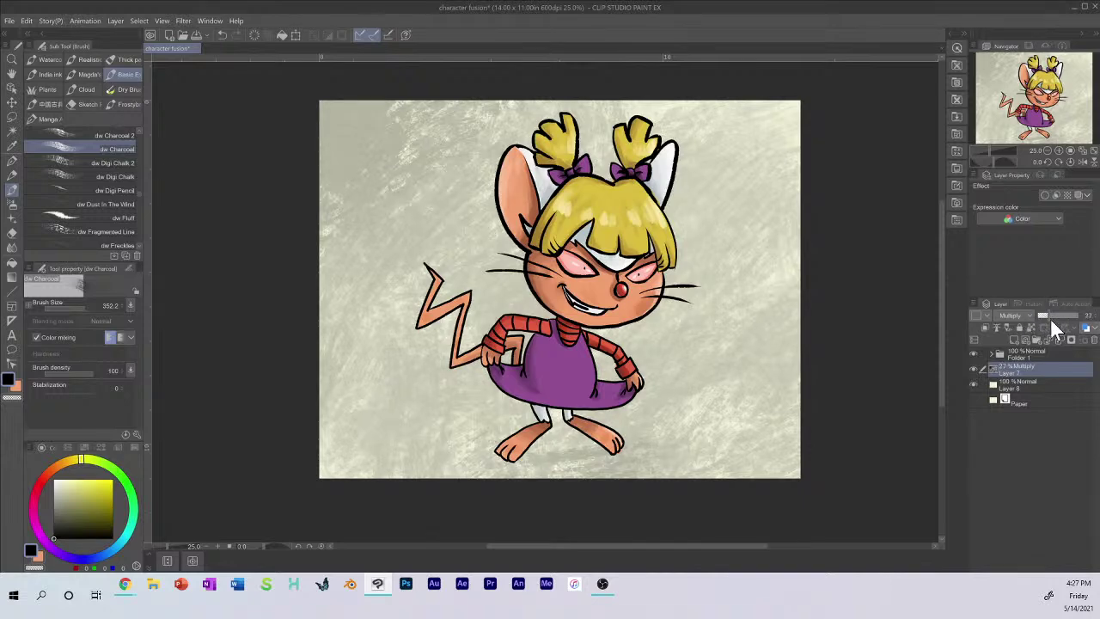
{"action": "left_click_drag", "start_coordinate": [1050, 317], "coordinate": [1090, 317]}
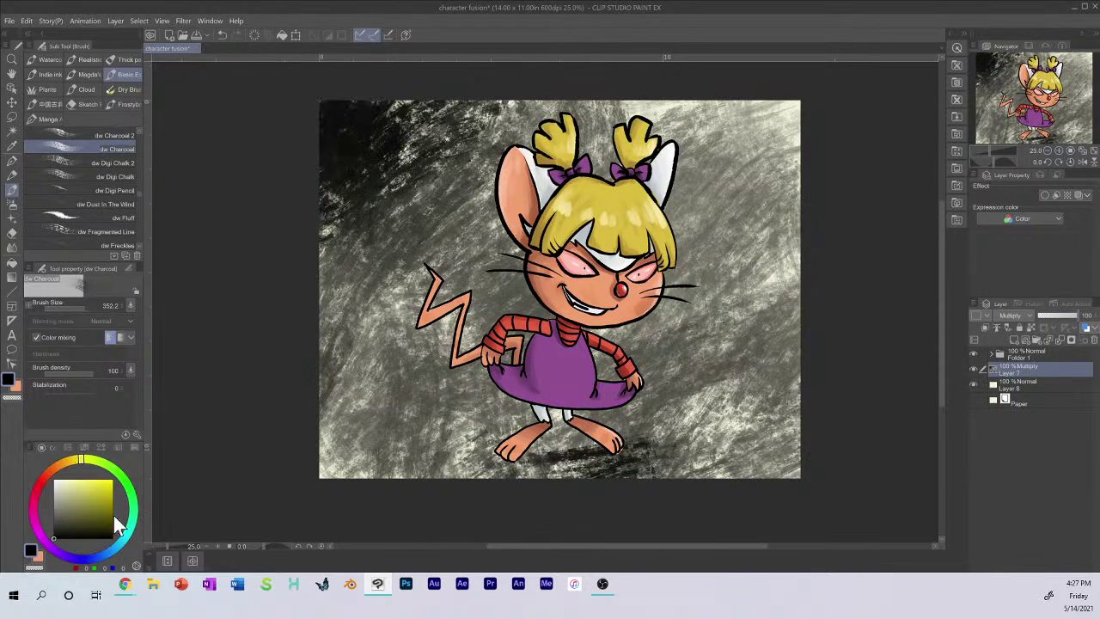
{"action": "left_click_drag", "start_coordinate": [100, 508], "coordinate": [91, 509]}
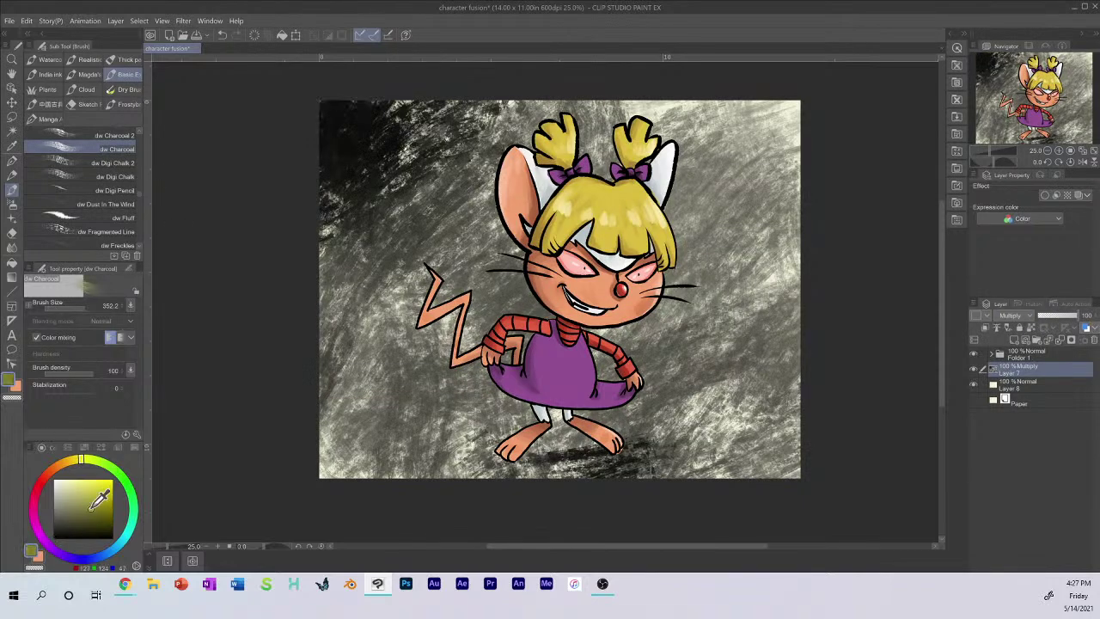
{"action": "left_click", "coordinate": [50, 23]}
{"action": "mouse_move", "coordinate": [26, 23]}
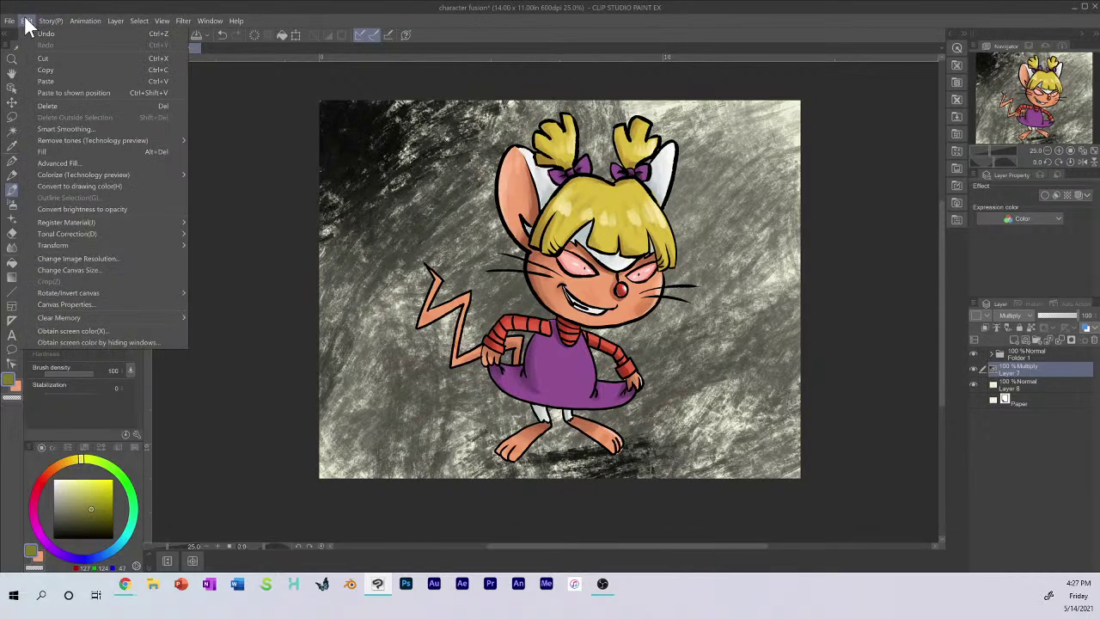
{"action": "mouse_move", "coordinate": [95, 26]}
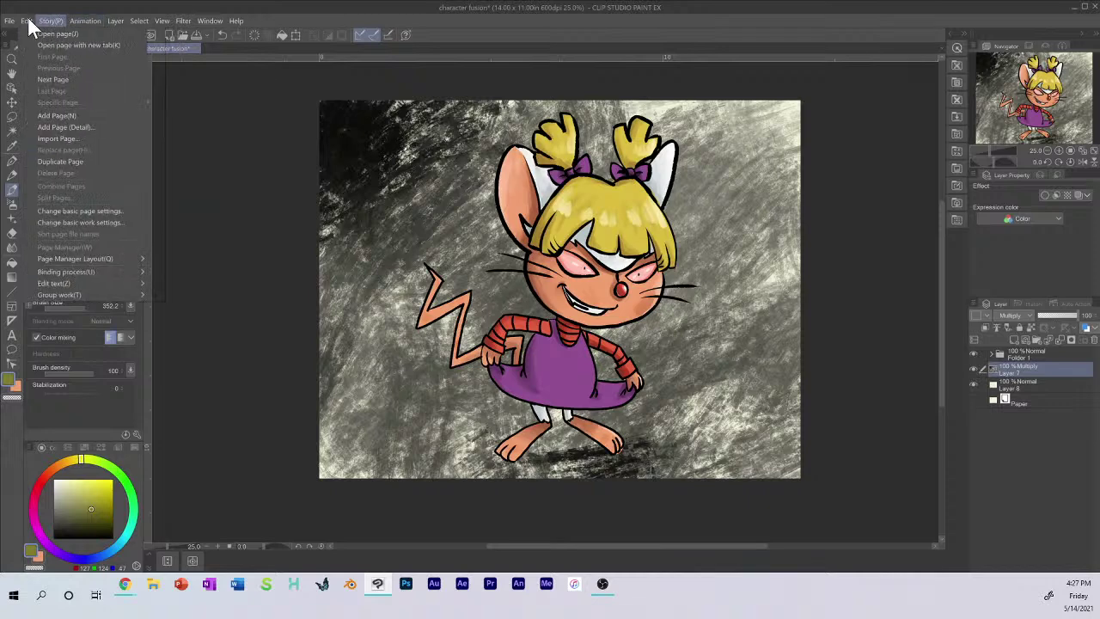
{"action": "left_click", "coordinate": [86, 185]}
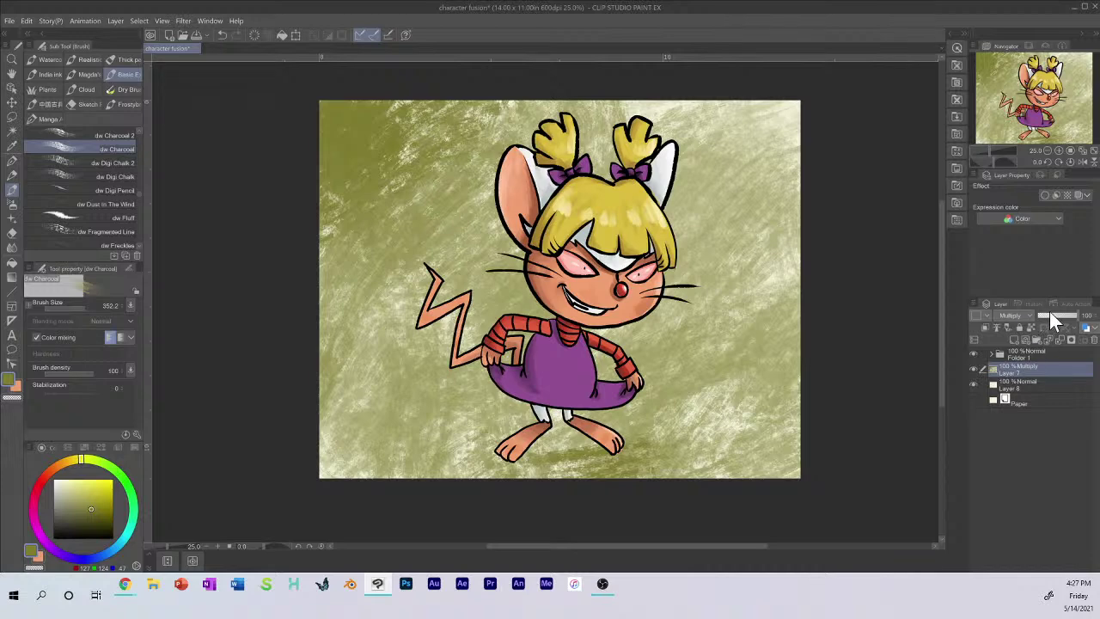
{"action": "left_click_drag", "start_coordinate": [1053, 320], "coordinate": [1045, 319]}
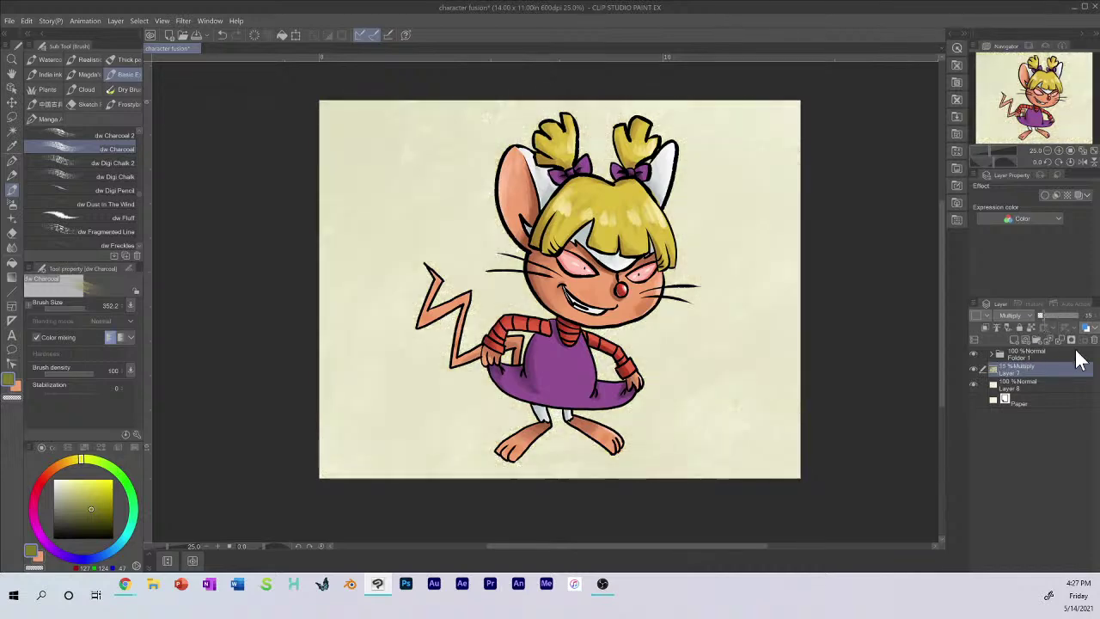
Step: Create a new layer above the character's Folder 1 and choose the Soft airbrush
{"action": "left_click", "coordinate": [1019, 352]}
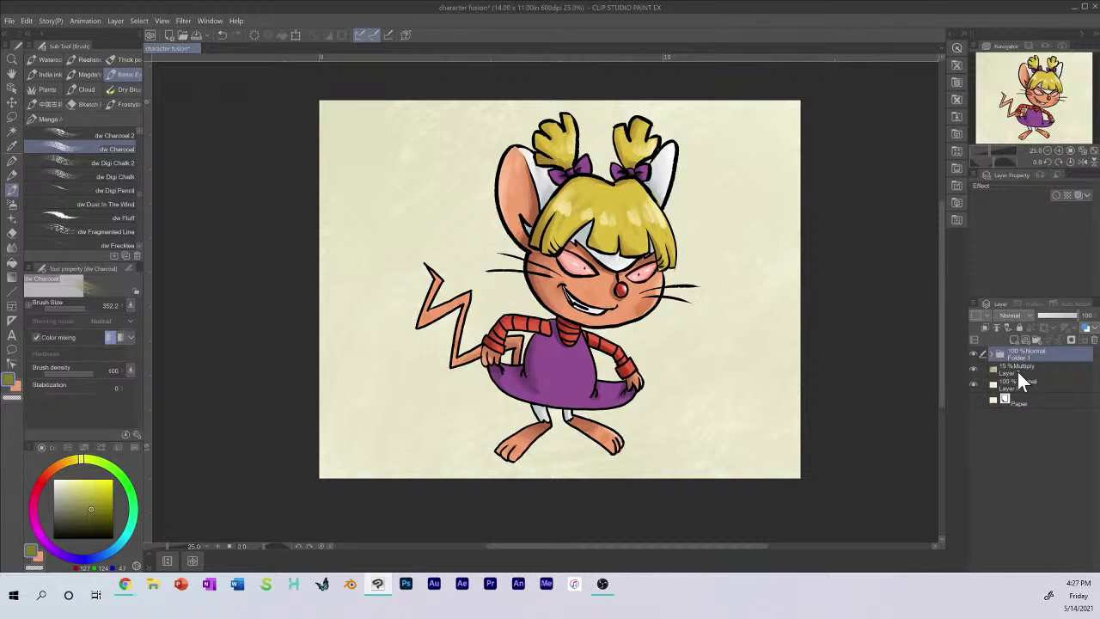
{"action": "left_click", "coordinate": [1015, 339]}
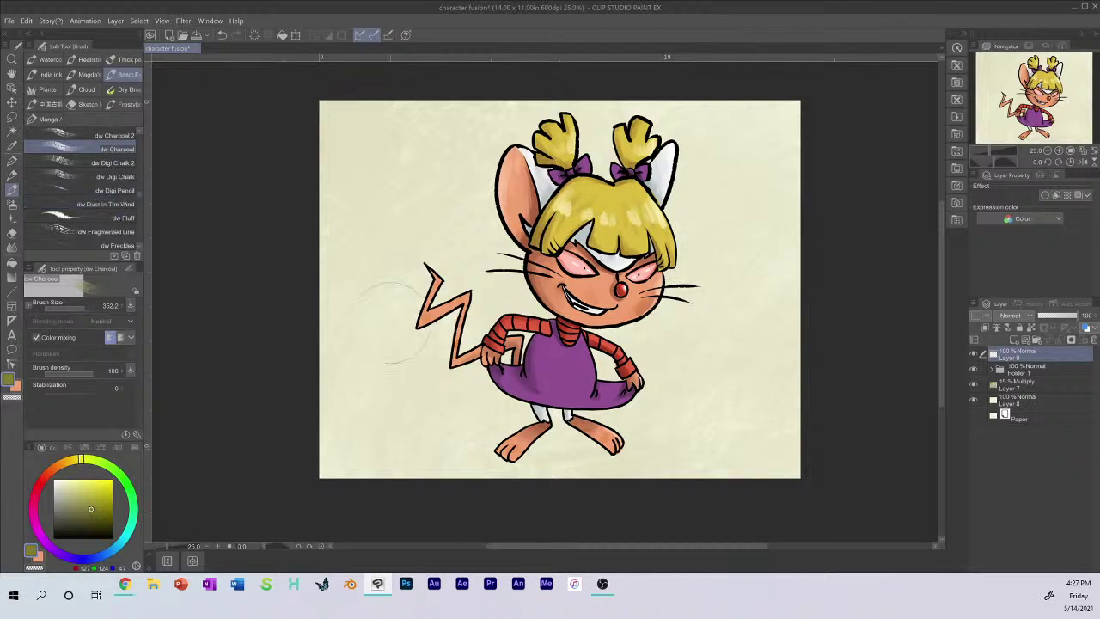
{"action": "left_click", "coordinate": [127, 60]}
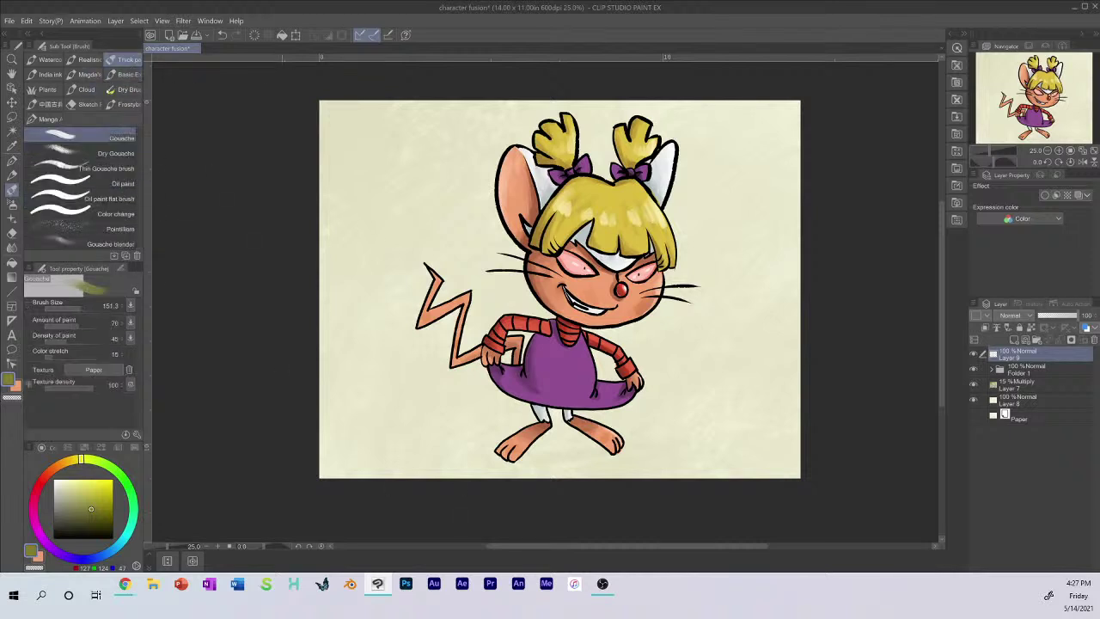
{"action": "left_click", "coordinate": [12, 204]}
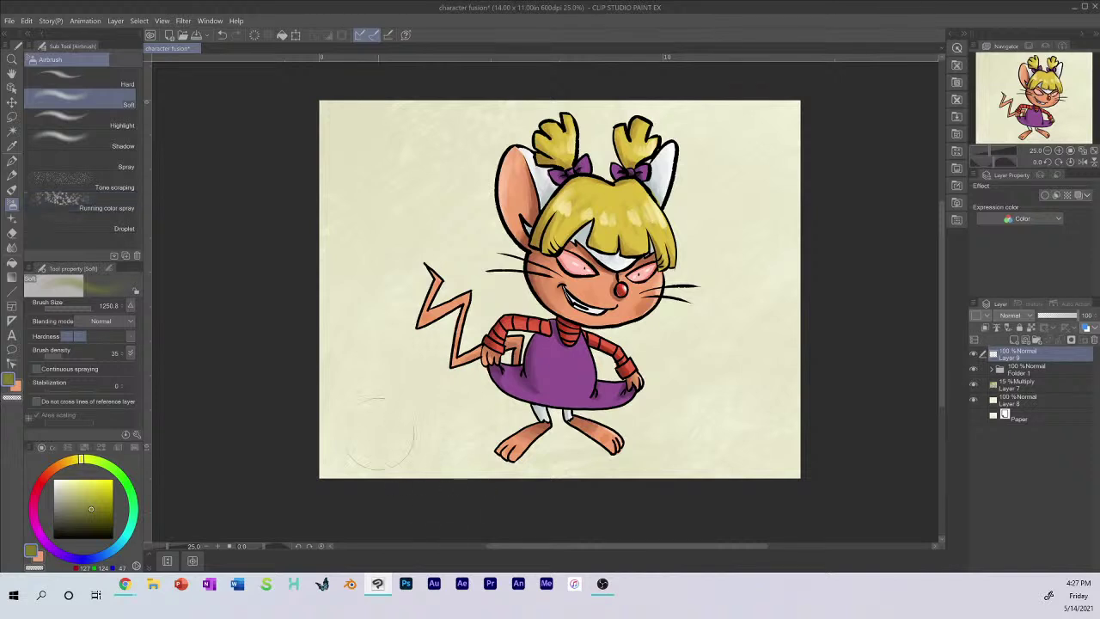
Step: Try airbrushing a yellow-orange glow over the character's head at brush size 2000, and clear it from the layer
{"action": "mouse_move", "coordinate": [91, 493]}
{"action": "left_mouse_down"}
{"action": "mouse_move", "coordinate": [81, 468]}
{"action": "mouse_move", "coordinate": [76, 486]}
{"action": "mouse_move", "coordinate": [74, 457]}
{"action": "left_mouse_up"}
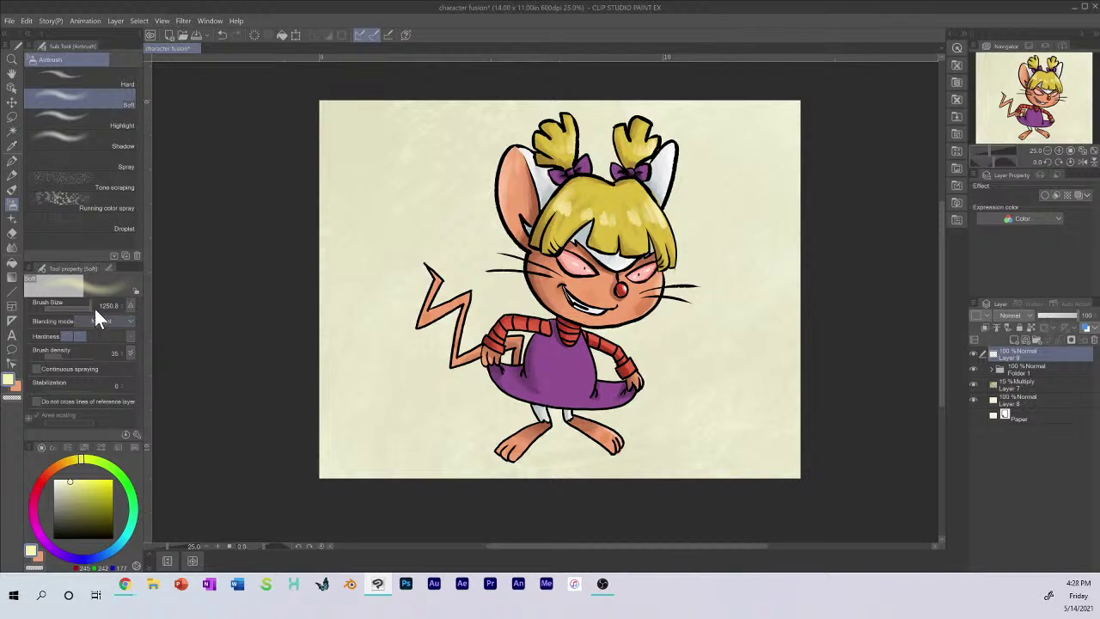
{"action": "left_click", "coordinate": [93, 308]}
{"action": "left_click", "coordinate": [65, 465]}
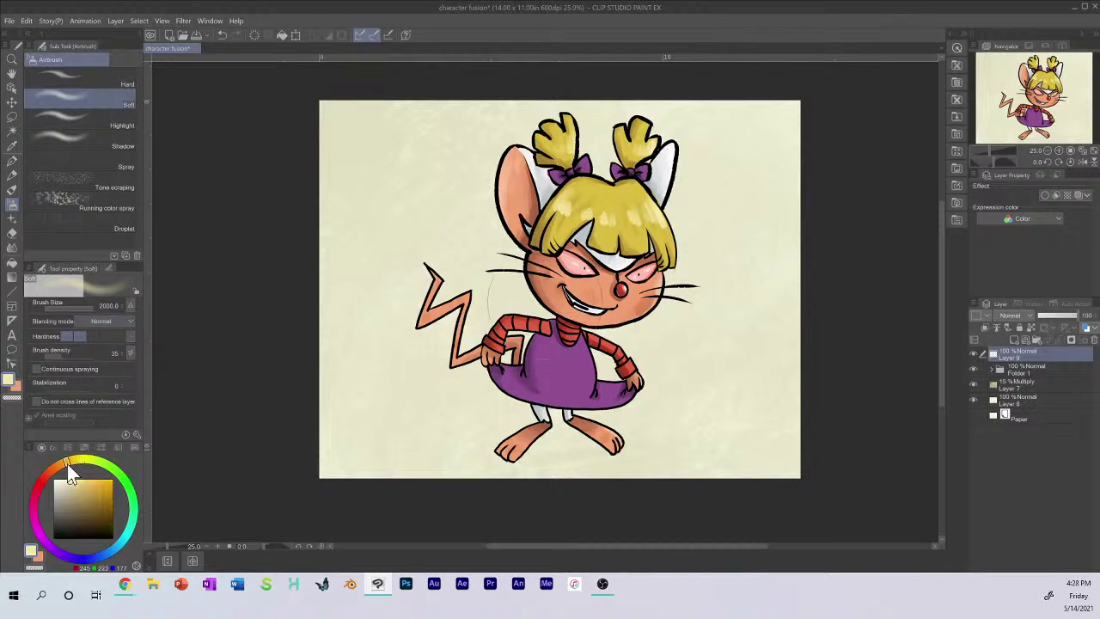
{"action": "left_click", "coordinate": [98, 479]}
{"action": "left_click", "coordinate": [94, 307]}
{"action": "mouse_move", "coordinate": [744, 139]}
{"action": "left_mouse_down"}
{"action": "mouse_move", "coordinate": [667, 153]}
{"action": "mouse_move", "coordinate": [671, 276]}
{"action": "mouse_move", "coordinate": [645, 177]}
{"action": "mouse_move", "coordinate": [646, 274]}
{"action": "mouse_move", "coordinate": [615, 352]}
{"action": "mouse_move", "coordinate": [654, 164]}
{"action": "mouse_move", "coordinate": [580, 153]}
{"action": "mouse_move", "coordinate": [570, 163]}
{"action": "mouse_move", "coordinate": [625, 288]}
{"action": "mouse_move", "coordinate": [636, 230]}
{"action": "left_mouse_up"}
{"action": "left_click_drag", "start_coordinate": [600, 265], "coordinate": [563, 168]}
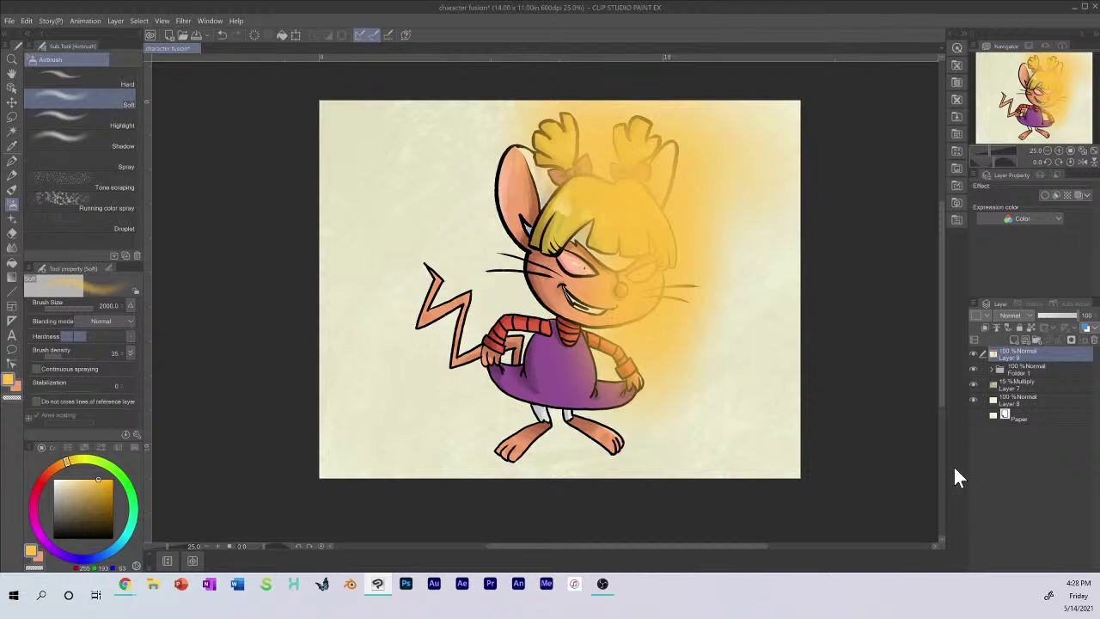
{"action": "key", "text": "Delete"}
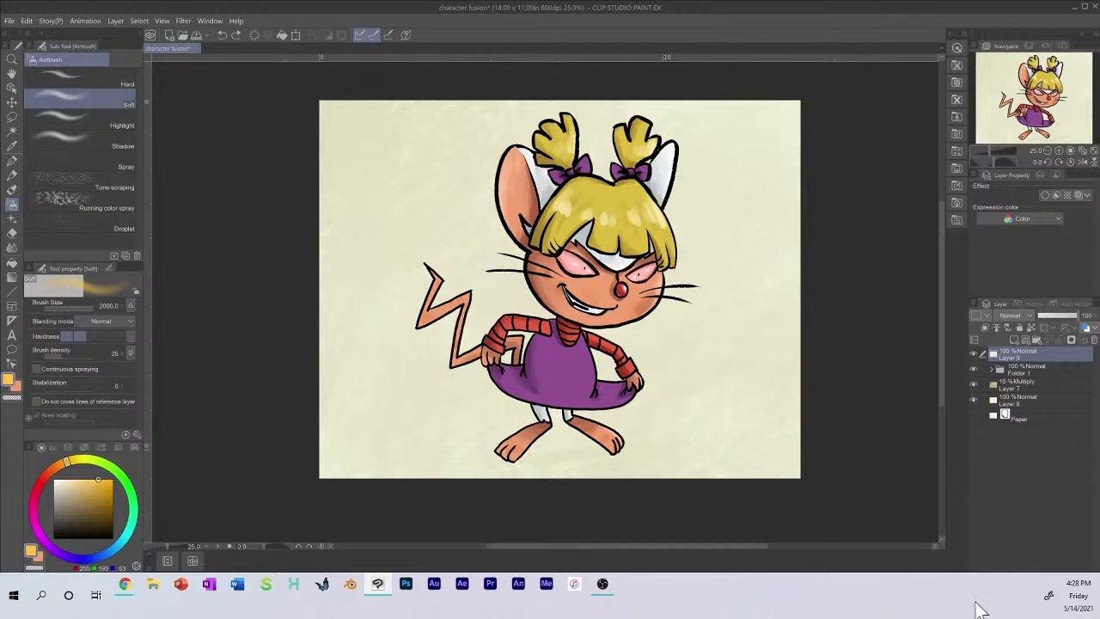
Step: Set the new layer to Multiply and clip it to the character folder below, undoing the orange test stroke
{"action": "left_click", "coordinate": [1023, 315]}
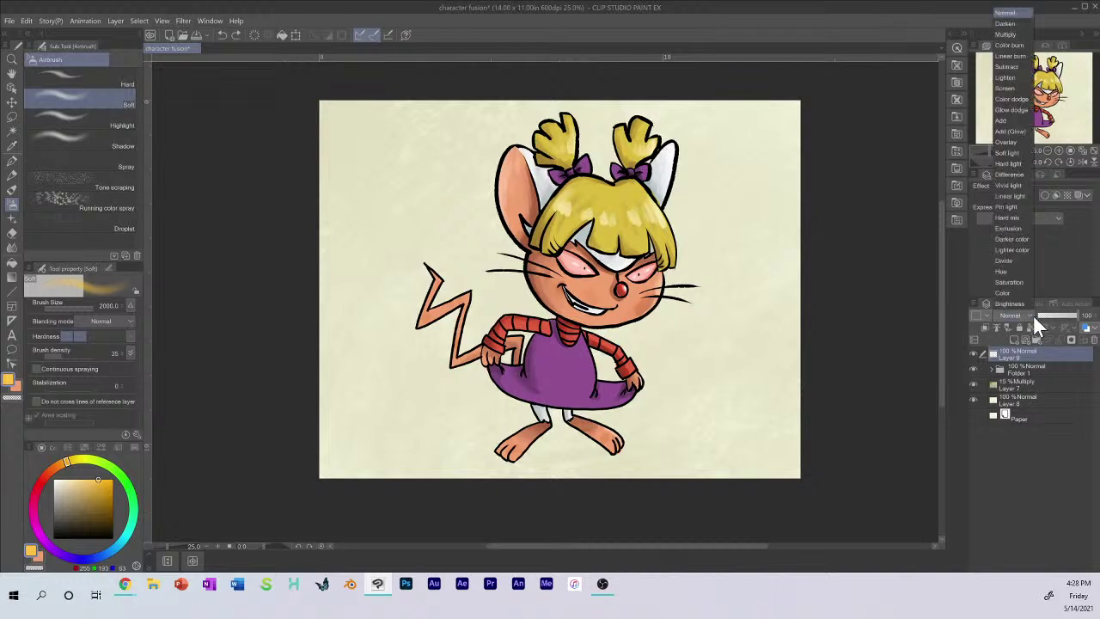
{"action": "left_click", "coordinate": [1009, 34]}
{"action": "left_click", "coordinate": [984, 327]}
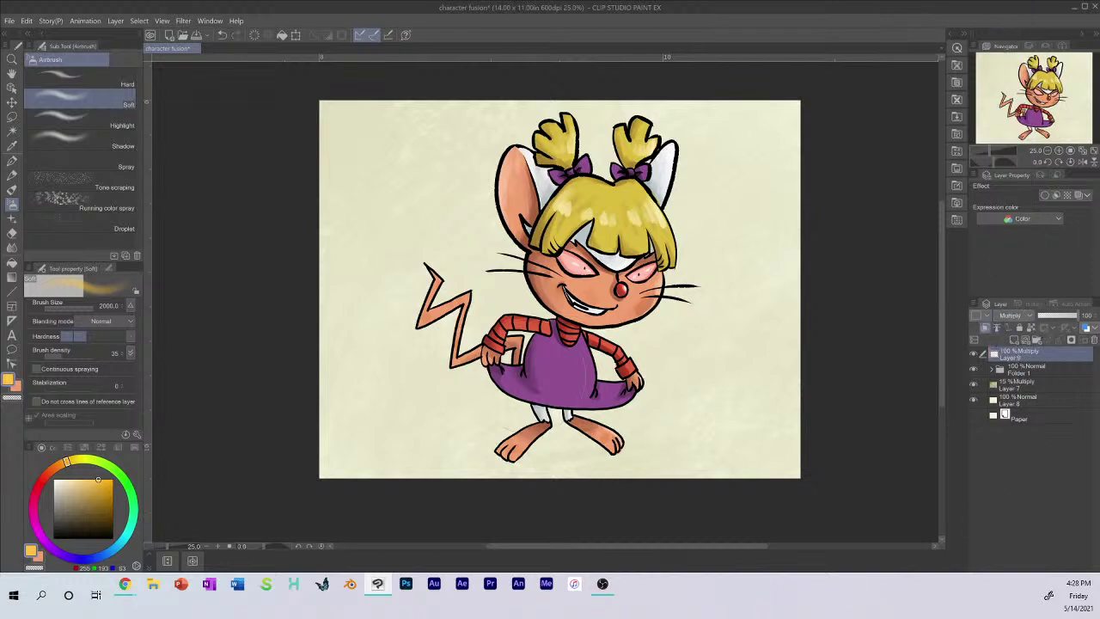
{"action": "left_click_drag", "start_coordinate": [529, 378], "coordinate": [554, 365]}
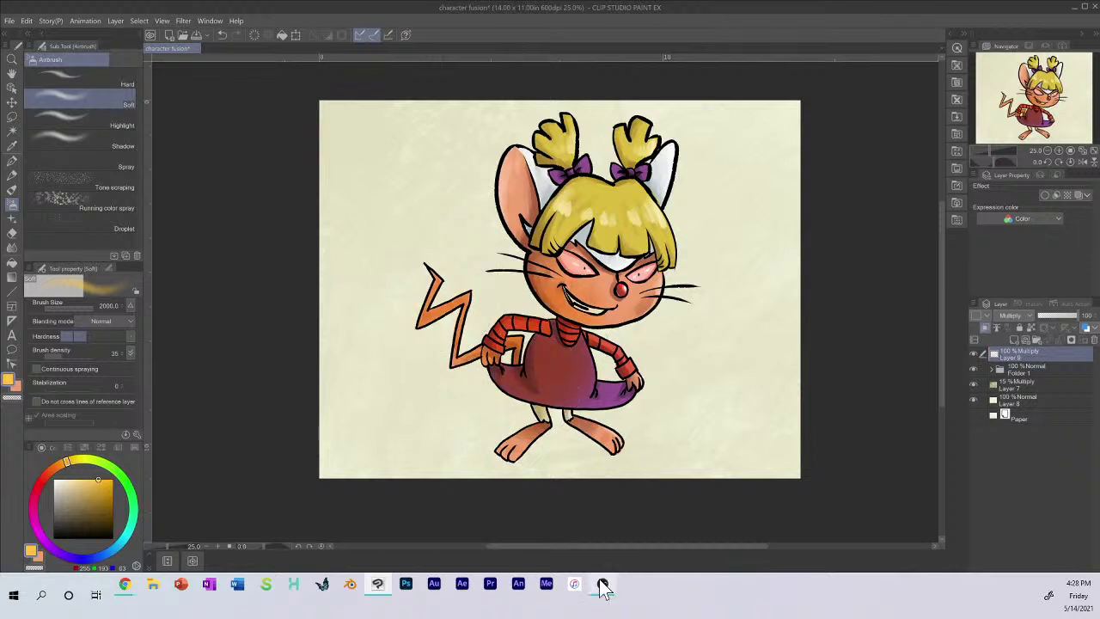
{"action": "key", "text": "ctrl+z"}
Step: Airbrush dark blue shadows at size 445.4 over the character's large ear, the shaded half of the face, arm, dress, tail and feet
{"action": "mouse_move", "coordinate": [82, 519]}
{"action": "left_mouse_down"}
{"action": "mouse_move", "coordinate": [68, 525]}
{"action": "mouse_move", "coordinate": [91, 521]}
{"action": "mouse_move", "coordinate": [117, 543]}
{"action": "mouse_move", "coordinate": [98, 518]}
{"action": "left_mouse_up"}
{"action": "left_click", "coordinate": [121, 474]}
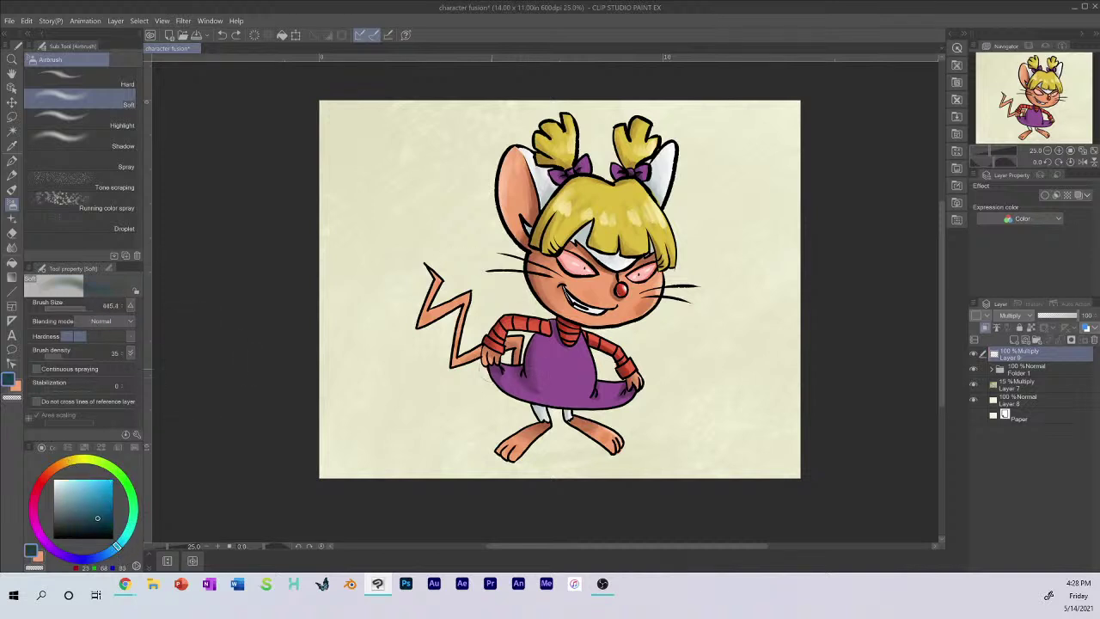
{"action": "mouse_move", "coordinate": [522, 280]}
{"action": "left_mouse_down"}
{"action": "mouse_move", "coordinate": [543, 308]}
{"action": "mouse_move", "coordinate": [513, 258]}
{"action": "mouse_move", "coordinate": [507, 136]}
{"action": "mouse_move", "coordinate": [536, 263]}
{"action": "left_mouse_up"}
{"action": "mouse_move", "coordinate": [550, 308]}
{"action": "left_mouse_down"}
{"action": "mouse_move", "coordinate": [567, 322]}
{"action": "mouse_move", "coordinate": [536, 220]}
{"action": "mouse_move", "coordinate": [543, 159]}
{"action": "mouse_move", "coordinate": [557, 142]}
{"action": "mouse_move", "coordinate": [524, 194]}
{"action": "mouse_move", "coordinate": [541, 193]}
{"action": "left_mouse_up"}
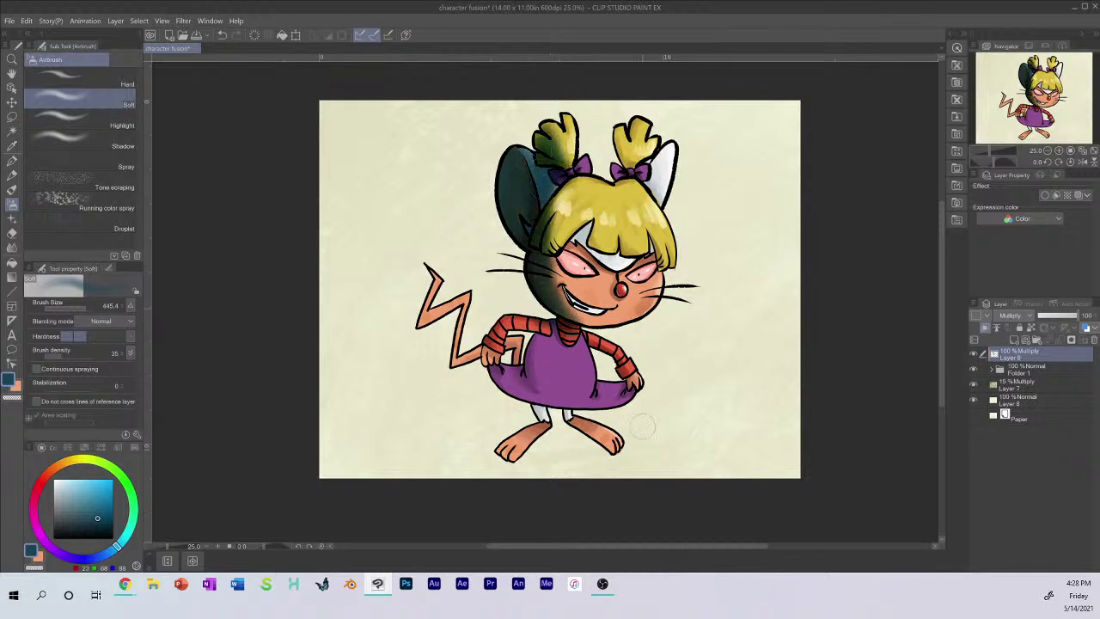
{"action": "mouse_move", "coordinate": [559, 300]}
{"action": "left_mouse_down"}
{"action": "mouse_move", "coordinate": [555, 225]}
{"action": "mouse_move", "coordinate": [589, 306]}
{"action": "mouse_move", "coordinate": [553, 330]}
{"action": "mouse_move", "coordinate": [497, 337]}
{"action": "mouse_move", "coordinate": [482, 352]}
{"action": "mouse_move", "coordinate": [430, 296]}
{"action": "mouse_move", "coordinate": [472, 375]}
{"action": "mouse_move", "coordinate": [516, 391]}
{"action": "mouse_move", "coordinate": [537, 383]}
{"action": "mouse_move", "coordinate": [519, 457]}
{"action": "mouse_move", "coordinate": [541, 361]}
{"action": "mouse_move", "coordinate": [568, 417]}
{"action": "mouse_move", "coordinate": [554, 391]}
{"action": "mouse_move", "coordinate": [569, 435]}
{"action": "mouse_move", "coordinate": [505, 374]}
{"action": "mouse_move", "coordinate": [494, 336]}
{"action": "left_mouse_up"}
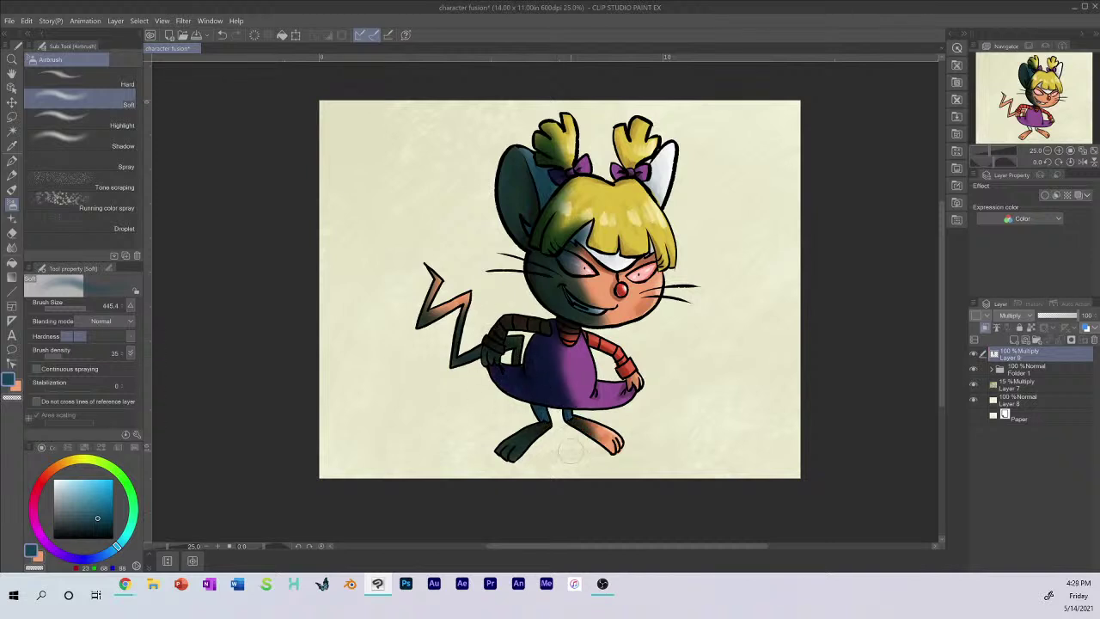
{"action": "mouse_move", "coordinate": [601, 455]}
{"action": "left_mouse_down"}
{"action": "mouse_move", "coordinate": [605, 438]}
{"action": "mouse_move", "coordinate": [559, 340]}
{"action": "left_mouse_up"}
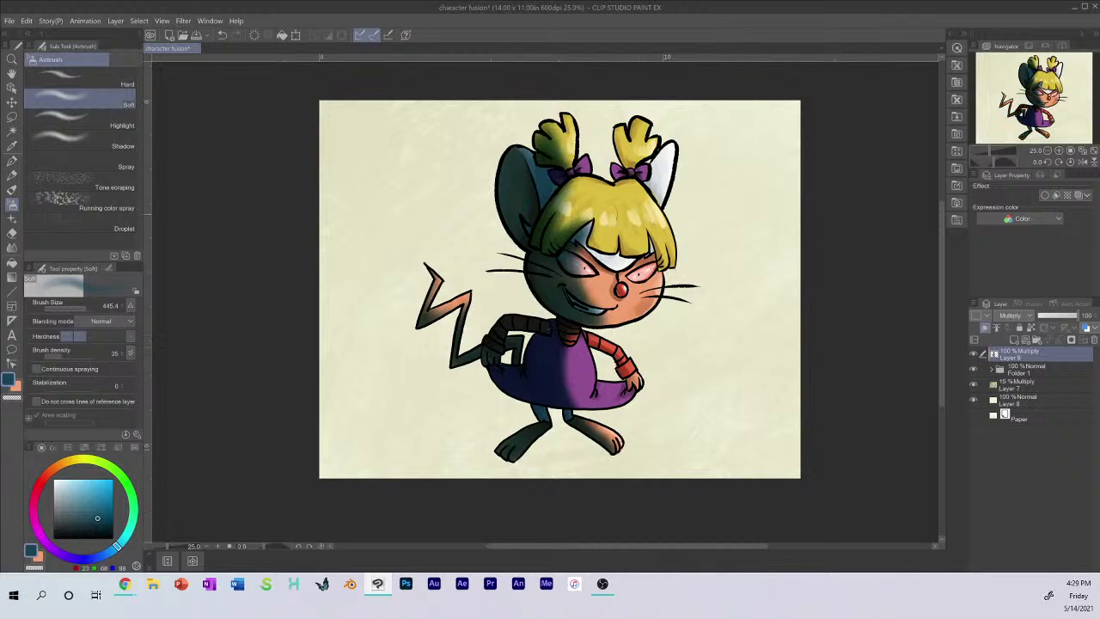
Step: Airbrush dark blue shading along the top of the hair, forehead, nose, dress fold and inside the white ear
{"action": "left_click_drag", "start_coordinate": [569, 176], "coordinate": [621, 191]}
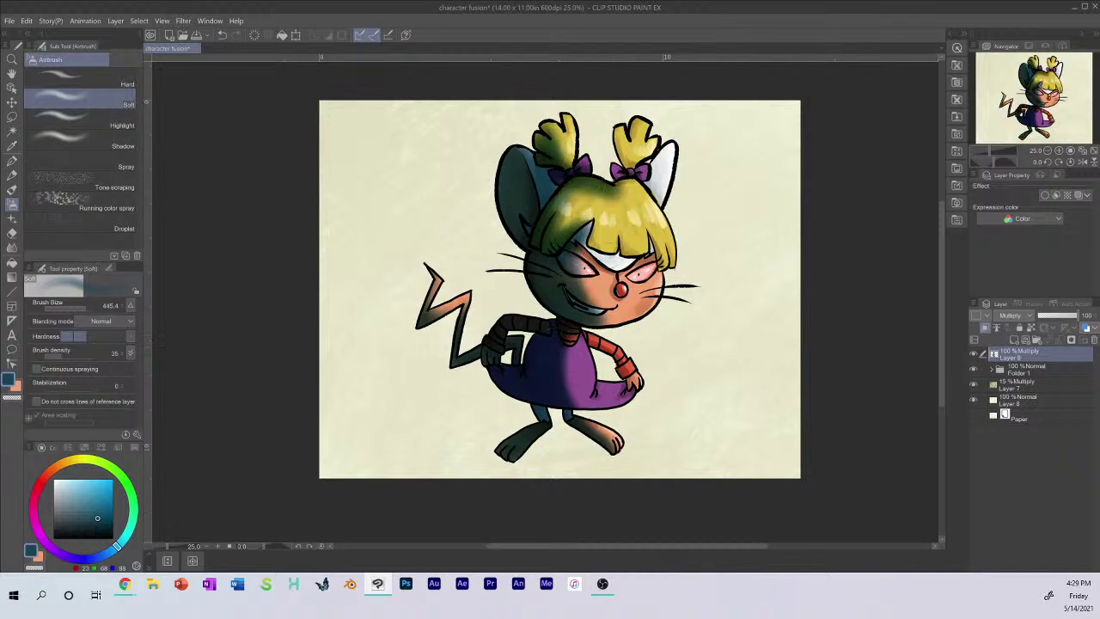
{"action": "mouse_move", "coordinate": [597, 227]}
{"action": "left_mouse_down"}
{"action": "mouse_move", "coordinate": [592, 245]}
{"action": "mouse_move", "coordinate": [614, 262]}
{"action": "mouse_move", "coordinate": [578, 232]}
{"action": "mouse_move", "coordinate": [621, 262]}
{"action": "mouse_move", "coordinate": [612, 292]}
{"action": "mouse_move", "coordinate": [623, 275]}
{"action": "left_mouse_up"}
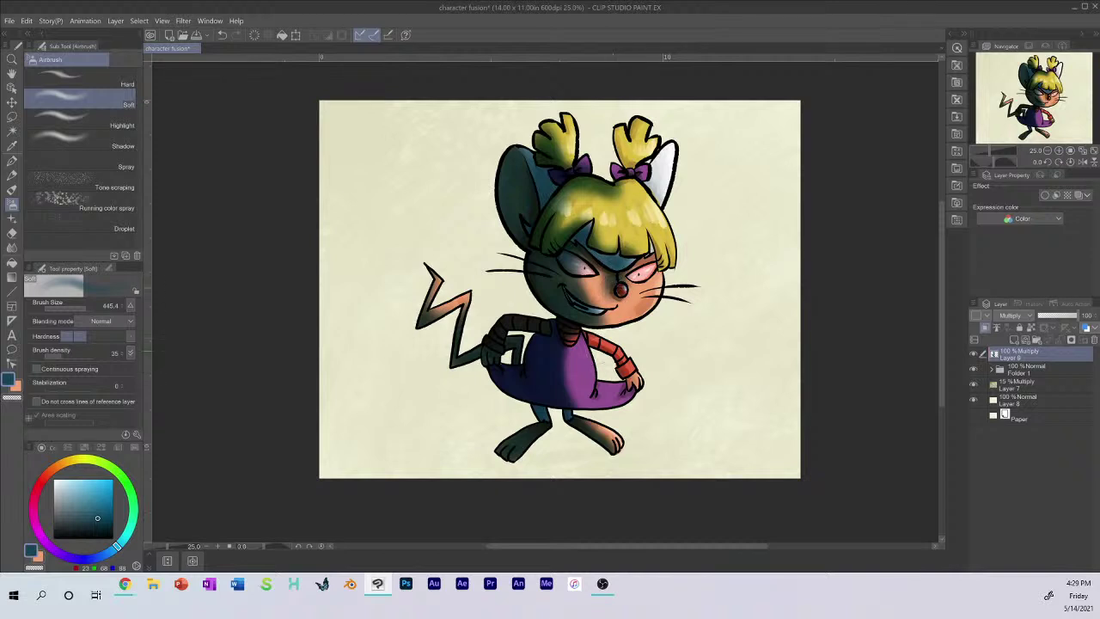
{"action": "mouse_move", "coordinate": [604, 369]}
{"action": "left_mouse_down"}
{"action": "mouse_move", "coordinate": [602, 386]}
{"action": "mouse_move", "coordinate": [620, 380]}
{"action": "left_mouse_up"}
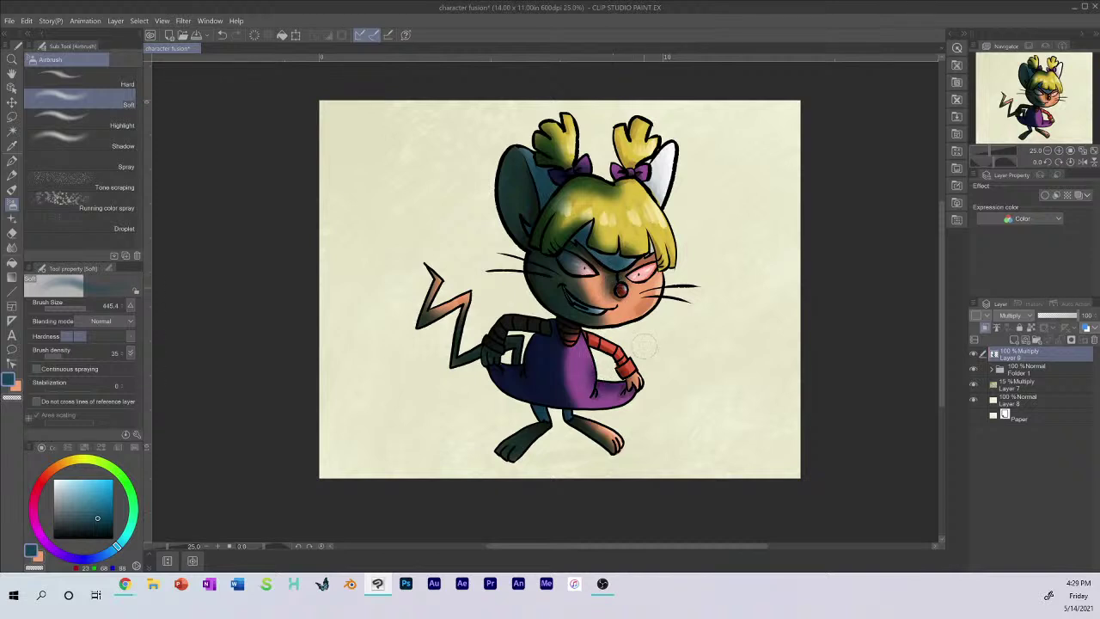
{"action": "left_click_drag", "start_coordinate": [650, 172], "coordinate": [659, 206]}
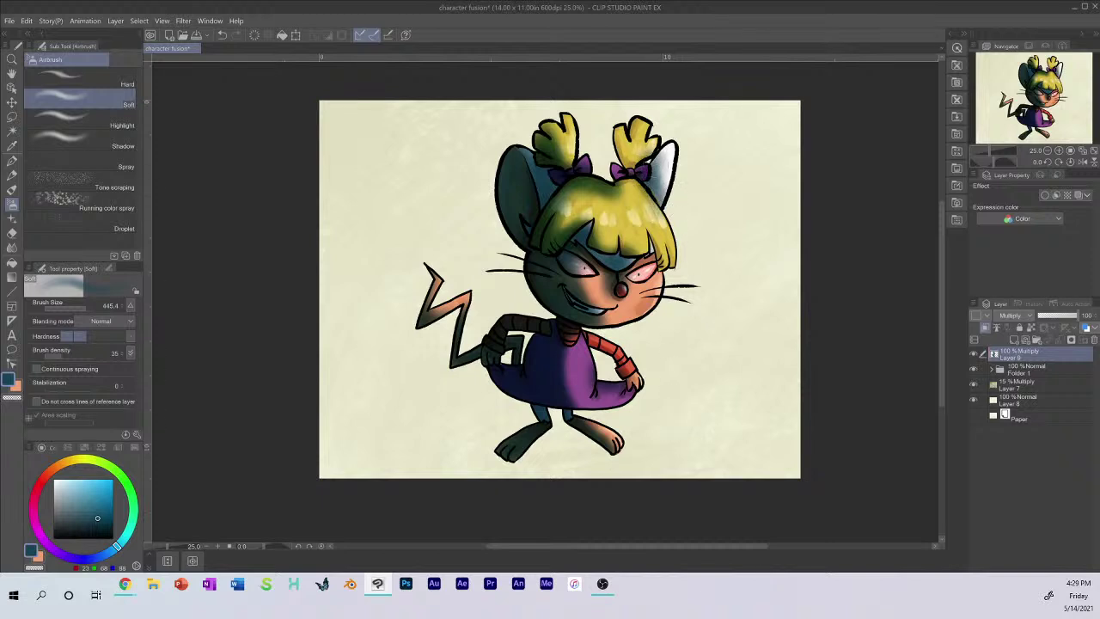
{"action": "left_click_drag", "start_coordinate": [663, 164], "coordinate": [645, 196]}
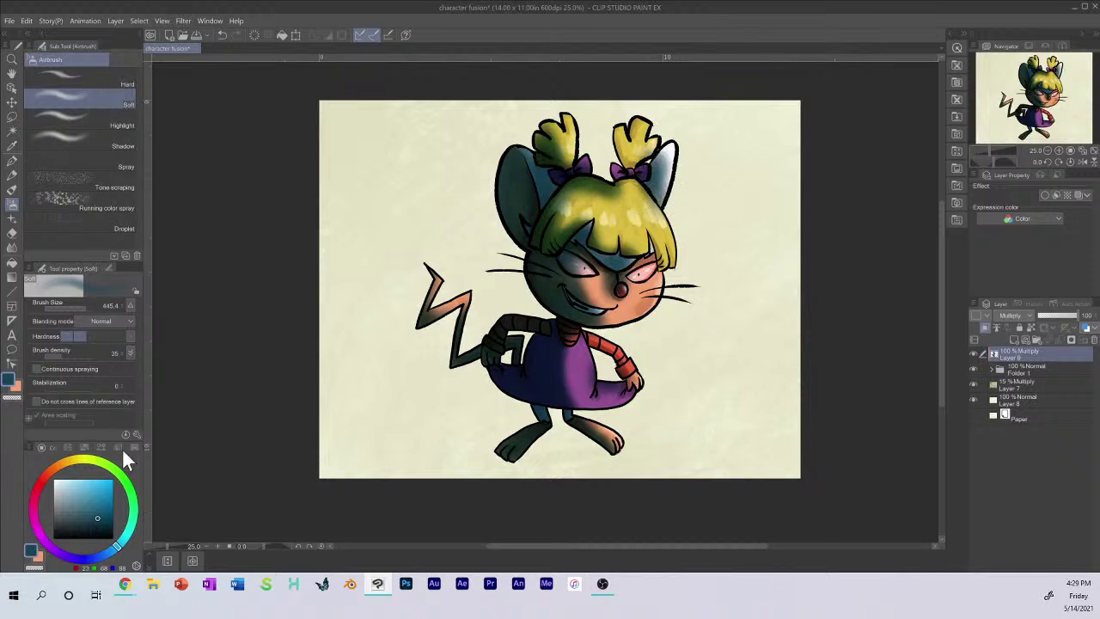
Step: Erase shadow from the shaded arm and leg with the Soft eraser at size 278.5, and lower the shadow layer's opacity to 57%
{"action": "left_click", "coordinate": [12, 232]}
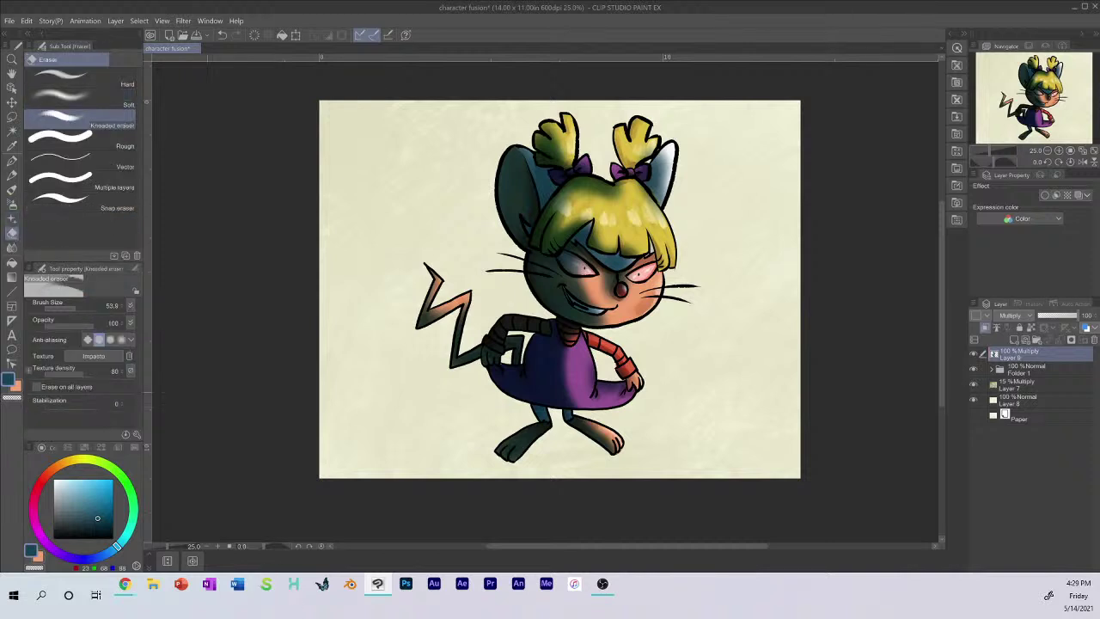
{"action": "left_click", "coordinate": [99, 96]}
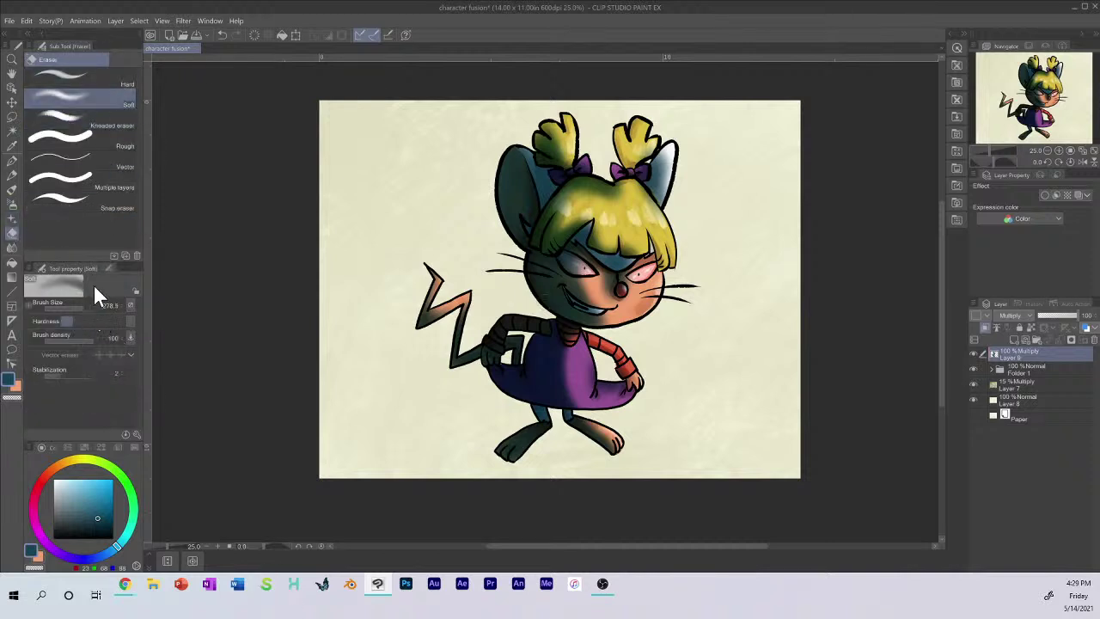
{"action": "mouse_move", "coordinate": [516, 336]}
{"action": "left_mouse_down"}
{"action": "mouse_move", "coordinate": [519, 349]}
{"action": "mouse_move", "coordinate": [507, 332]}
{"action": "mouse_move", "coordinate": [534, 336]}
{"action": "mouse_move", "coordinate": [509, 330]}
{"action": "mouse_move", "coordinate": [501, 349]}
{"action": "left_mouse_up"}
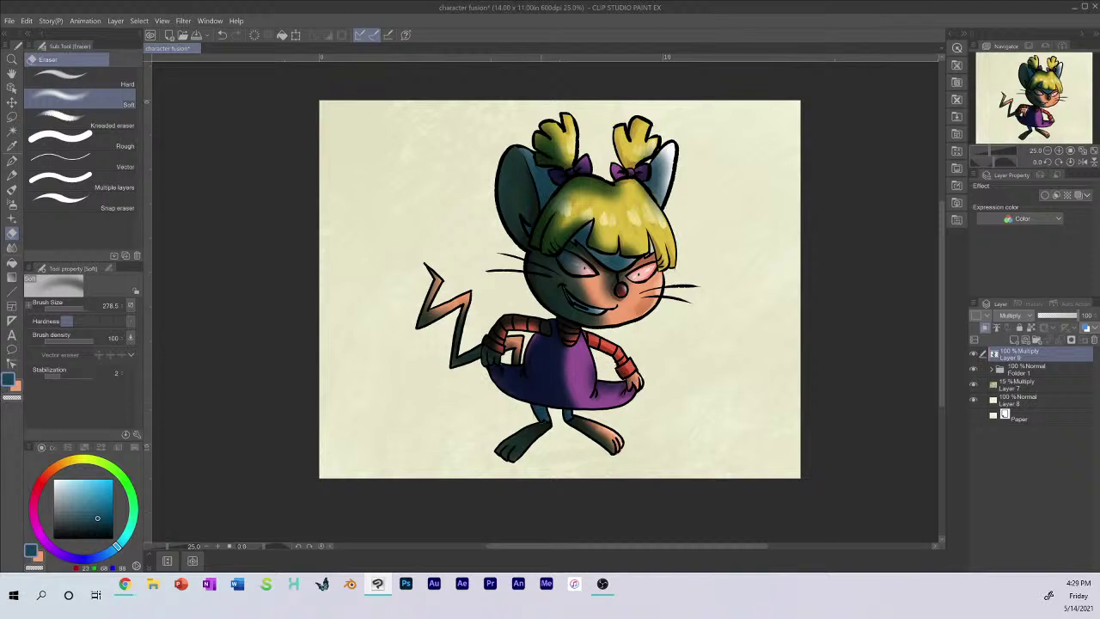
{"action": "left_click_drag", "start_coordinate": [547, 404], "coordinate": [532, 445]}
{"action": "left_click", "coordinate": [1055, 313]}
{"action": "left_click_drag", "start_coordinate": [1058, 314], "coordinate": [1062, 315]}
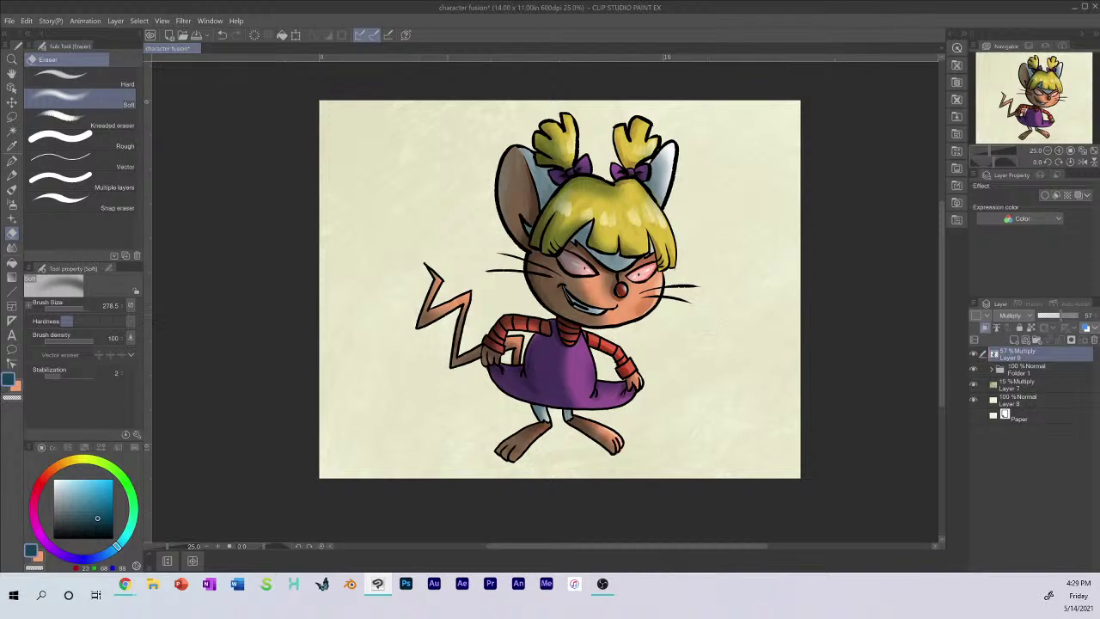
Step: Lighten the shadow along the dress, the large ear's outer edge and the face with the Soft eraser
{"action": "left_click_drag", "start_coordinate": [563, 353], "coordinate": [562, 386]}
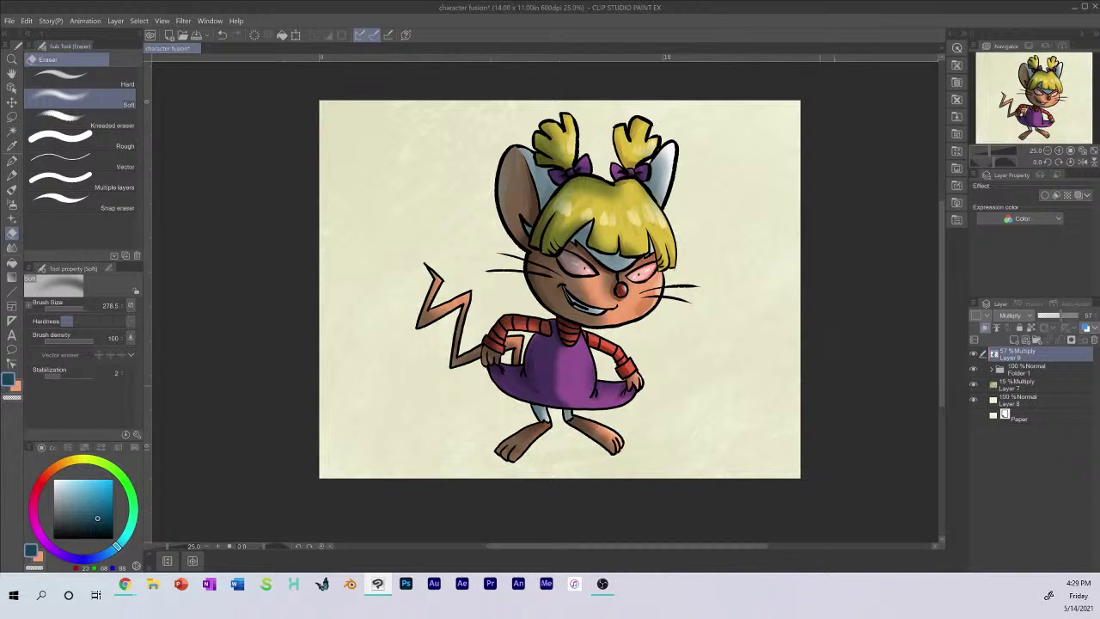
{"action": "left_click_drag", "start_coordinate": [507, 148], "coordinate": [502, 215]}
{"action": "mouse_move", "coordinate": [586, 272]}
{"action": "left_mouse_down"}
{"action": "mouse_move", "coordinate": [572, 258]}
{"action": "mouse_move", "coordinate": [601, 311]}
{"action": "left_mouse_up"}
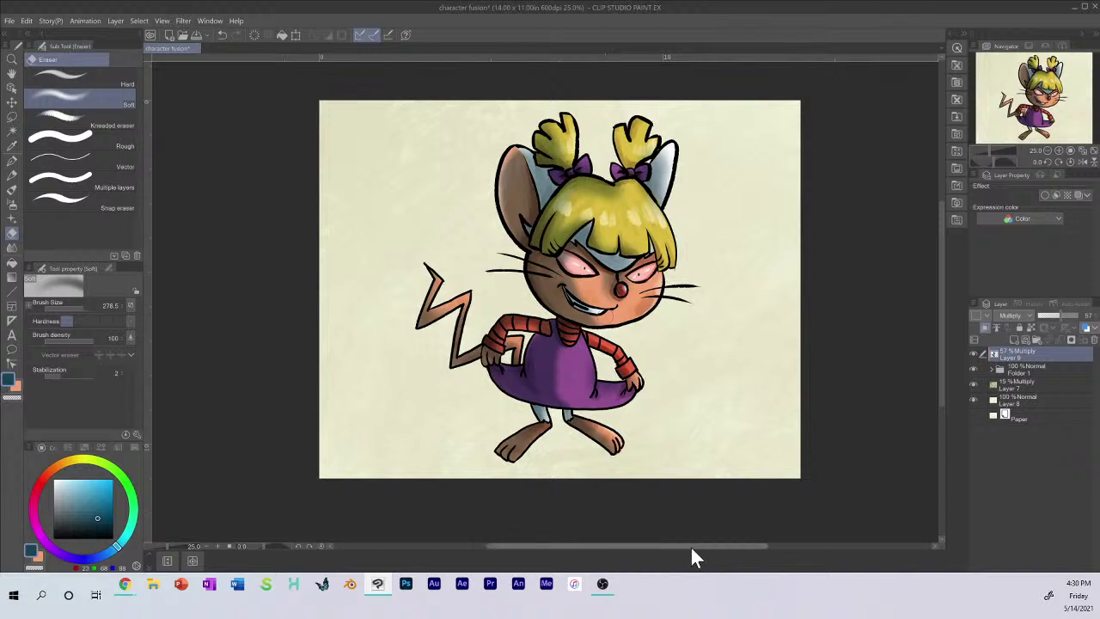
Step: Add a new layer above the shadow layer, clipped to the character, and choose a bright mint green as the drawing color
{"action": "left_click", "coordinate": [1012, 340]}
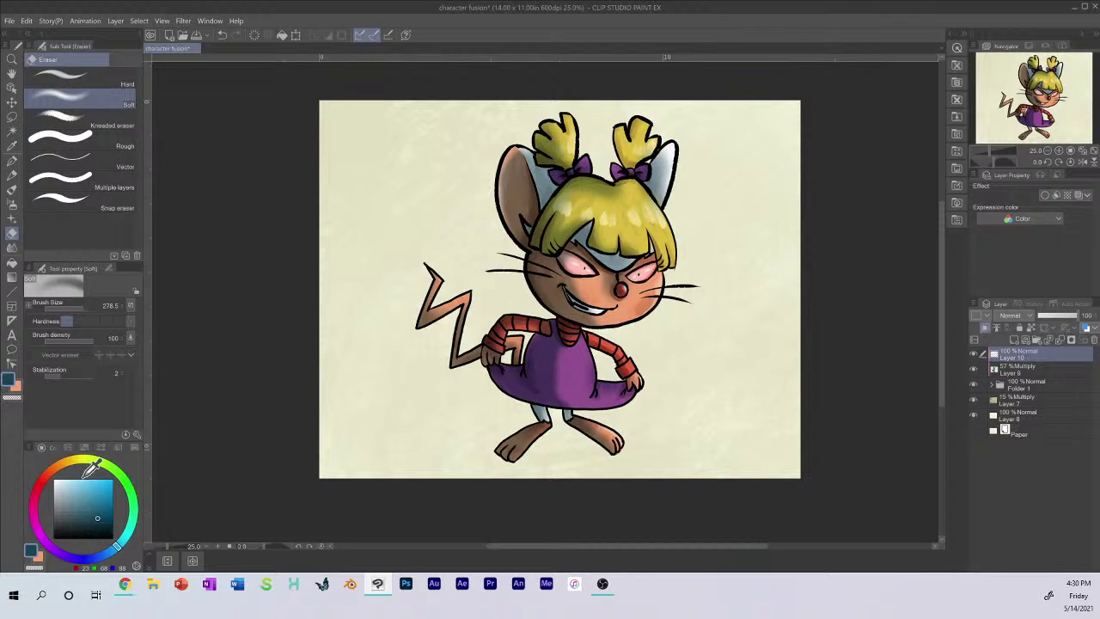
{"action": "left_click", "coordinate": [106, 465]}
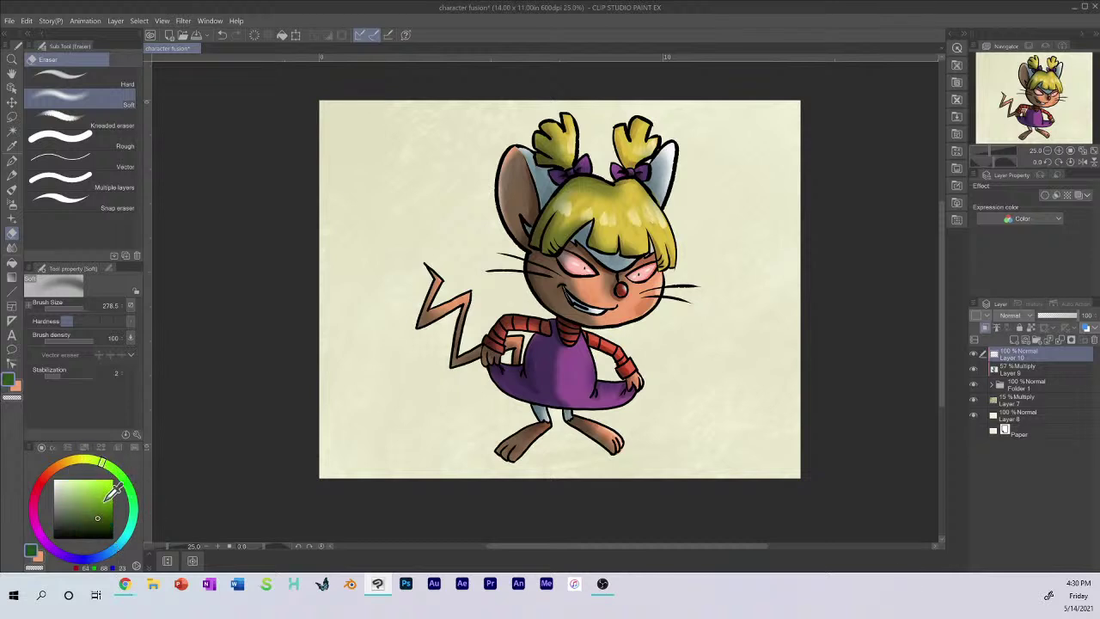
{"action": "left_click", "coordinate": [112, 496]}
{"action": "mouse_move", "coordinate": [115, 470]}
{"action": "left_mouse_down"}
{"action": "mouse_move", "coordinate": [128, 528]}
{"action": "mouse_move", "coordinate": [134, 507]}
{"action": "mouse_move", "coordinate": [104, 477]}
{"action": "left_mouse_up"}
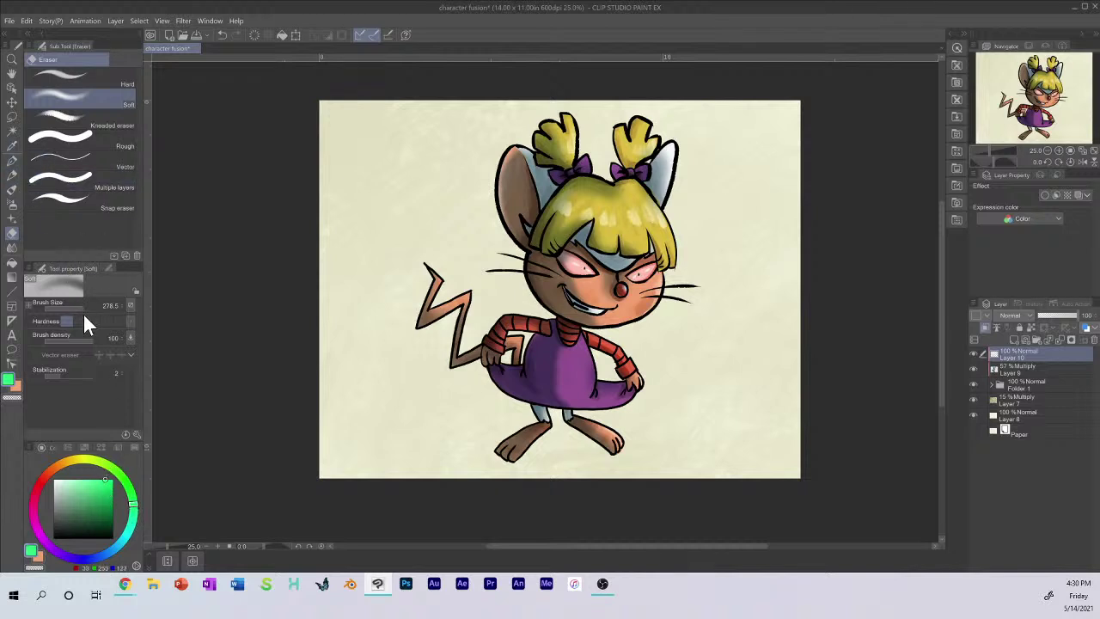
Step: Airbrush a broad wash of green light over the character's right side using the Soft airbrush at size 2000
{"action": "left_click", "coordinate": [12, 204]}
{"action": "left_click_drag", "start_coordinate": [89, 308], "coordinate": [121, 305]}
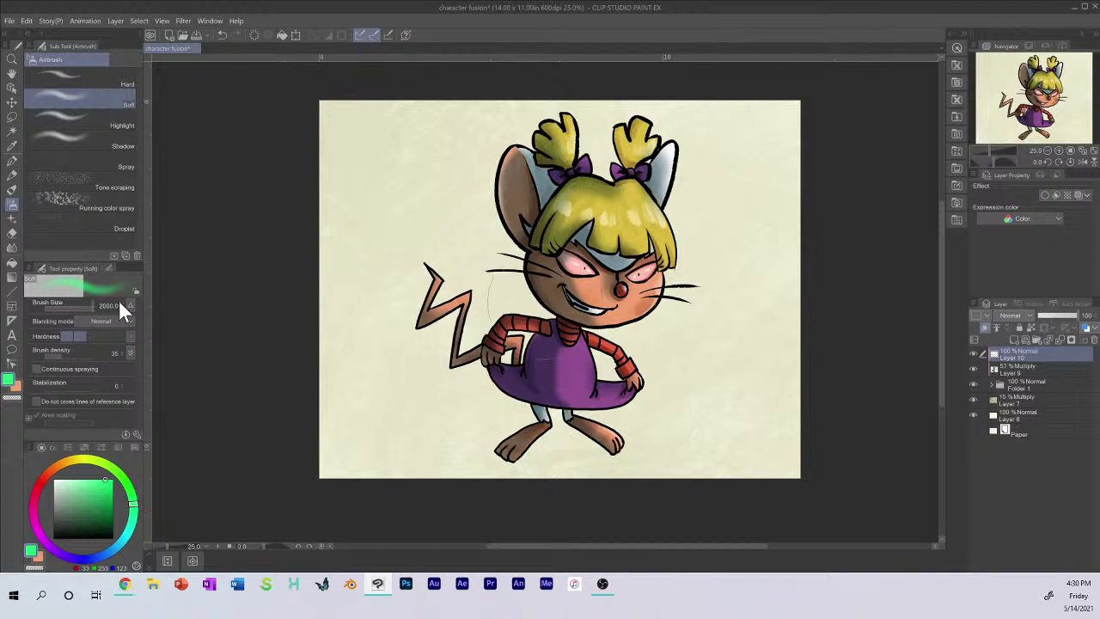
{"action": "mouse_move", "coordinate": [692, 142]}
{"action": "left_mouse_down"}
{"action": "mouse_move", "coordinate": [667, 135]}
{"action": "mouse_move", "coordinate": [670, 223]}
{"action": "mouse_move", "coordinate": [640, 388]}
{"action": "mouse_move", "coordinate": [666, 277]}
{"action": "mouse_move", "coordinate": [608, 129]}
{"action": "mouse_move", "coordinate": [584, 150]}
{"action": "mouse_move", "coordinate": [625, 258]}
{"action": "mouse_move", "coordinate": [585, 185]}
{"action": "mouse_move", "coordinate": [646, 402]}
{"action": "mouse_move", "coordinate": [430, 209]}
{"action": "mouse_move", "coordinate": [426, 280]}
{"action": "mouse_move", "coordinate": [276, 421]}
{"action": "left_mouse_up"}
{"action": "key", "text": "ctrl+z"}
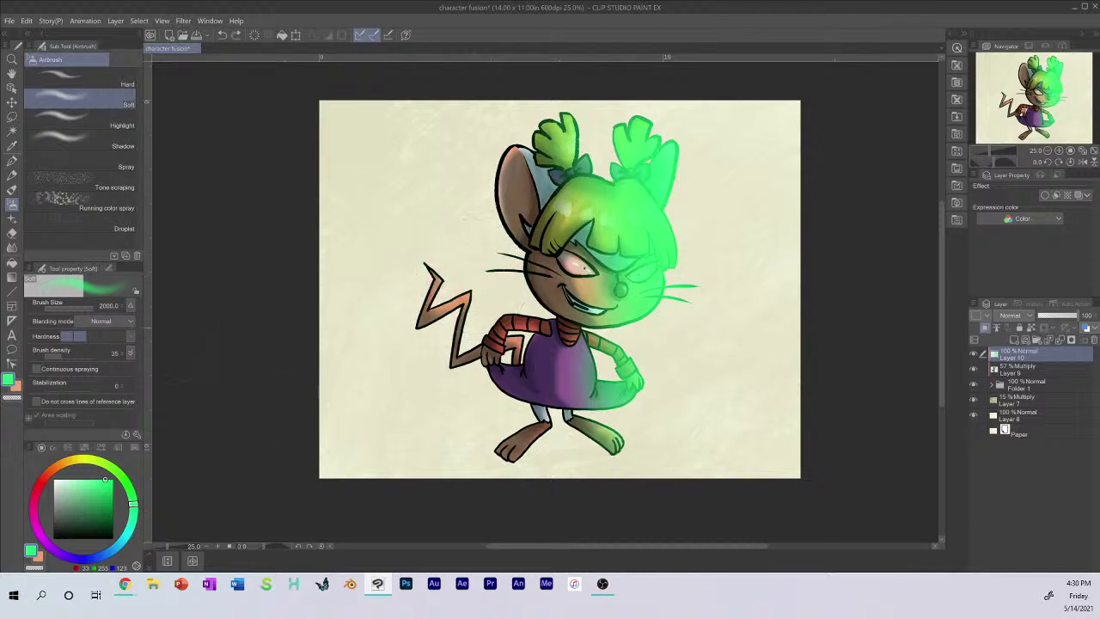
Step: Airbrush green light onto the tail, the left leg and the left arm with the Soft airbrush at size 306
{"action": "left_click", "coordinate": [93, 308]}
{"action": "left_click_drag", "start_coordinate": [90, 306], "coordinate": [82, 307]}
{"action": "left_click_drag", "start_coordinate": [467, 297], "coordinate": [449, 286]}
{"action": "left_click_drag", "start_coordinate": [461, 313], "coordinate": [468, 304]}
{"action": "mouse_move", "coordinate": [476, 342]}
{"action": "left_mouse_down"}
{"action": "mouse_move", "coordinate": [523, 338]}
{"action": "mouse_move", "coordinate": [507, 351]}
{"action": "left_mouse_up"}
{"action": "mouse_move", "coordinate": [554, 413]}
{"action": "left_mouse_down"}
{"action": "mouse_move", "coordinate": [537, 454]}
{"action": "mouse_move", "coordinate": [528, 434]}
{"action": "left_mouse_up"}
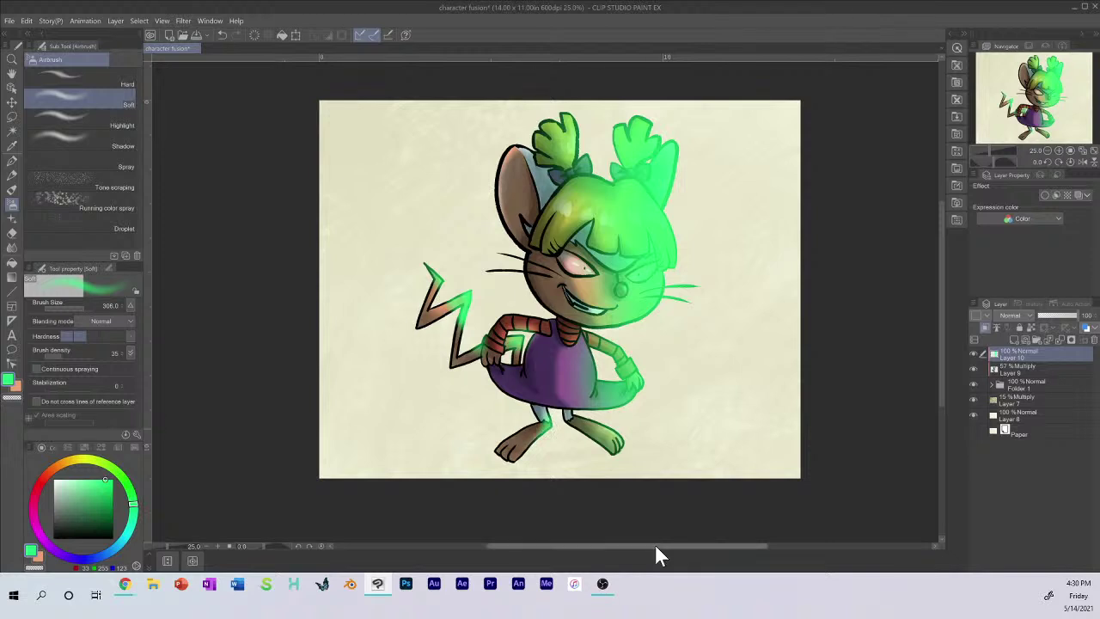
{"action": "left_click_drag", "start_coordinate": [531, 327], "coordinate": [499, 349]}
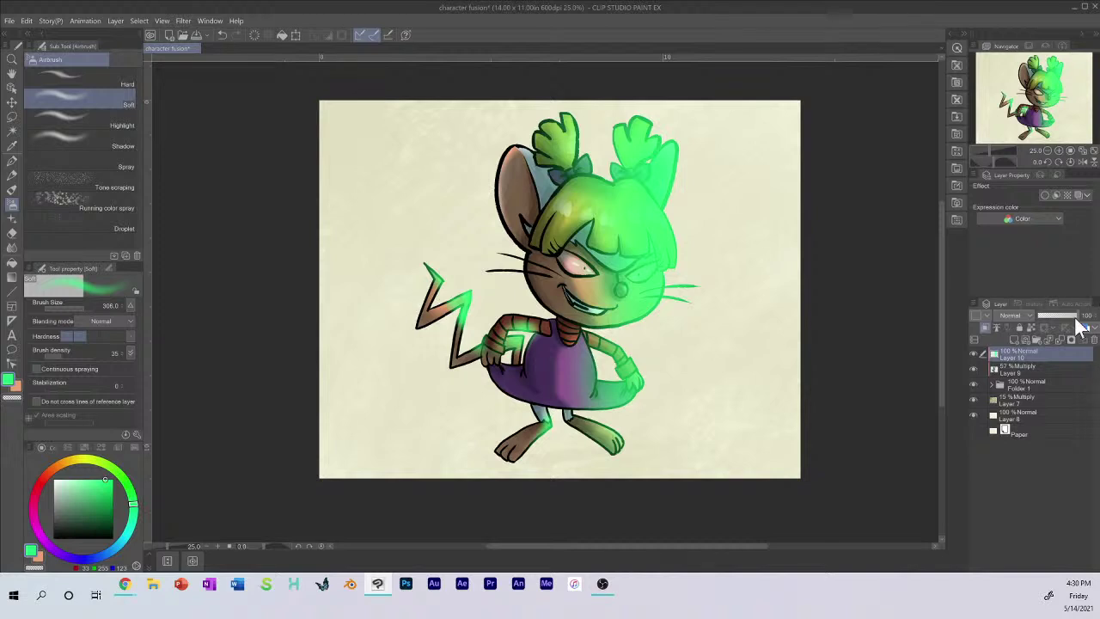
Step: Try the Add, Subtract, Color burn and Darken blending modes on the green light layer
{"action": "left_click", "coordinate": [1029, 316]}
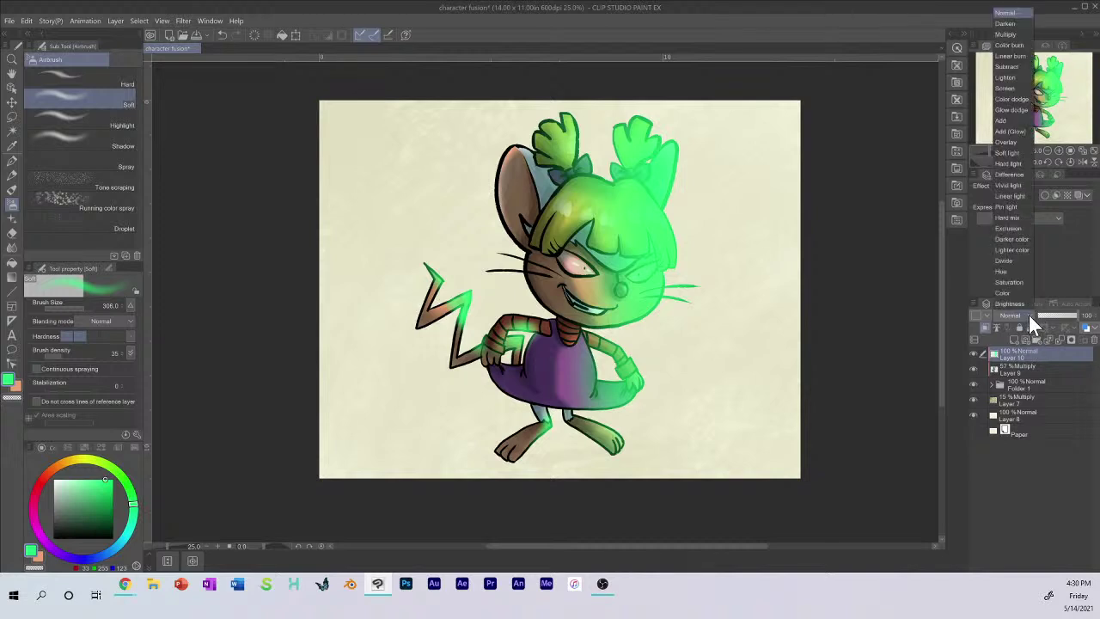
{"action": "left_click", "coordinate": [1012, 132]}
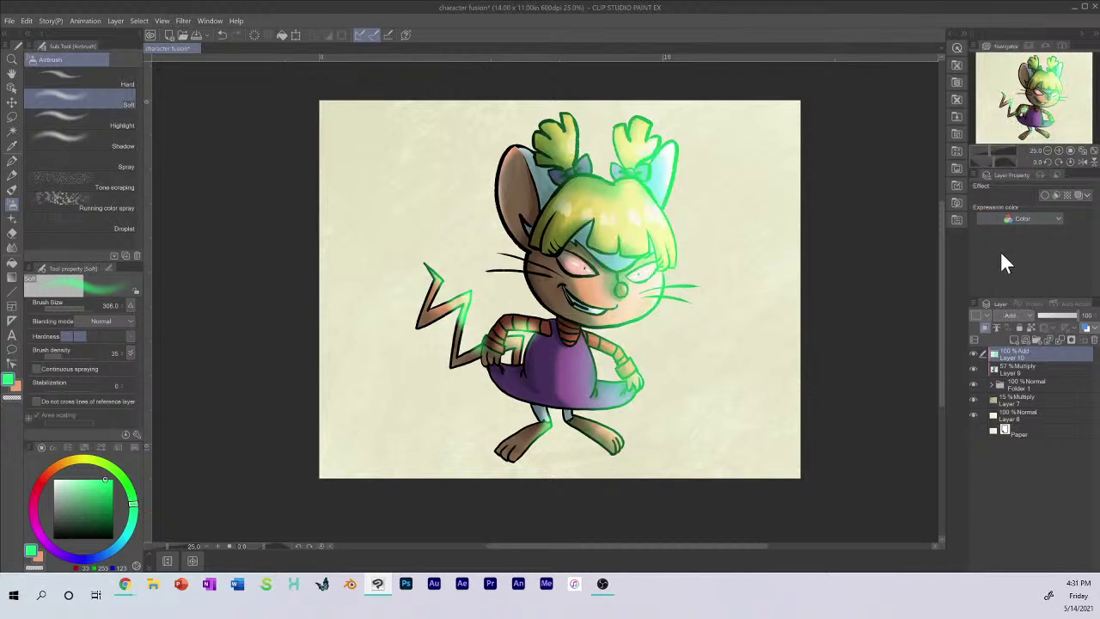
{"action": "left_click", "coordinate": [1012, 316]}
{"action": "left_click", "coordinate": [1011, 68]}
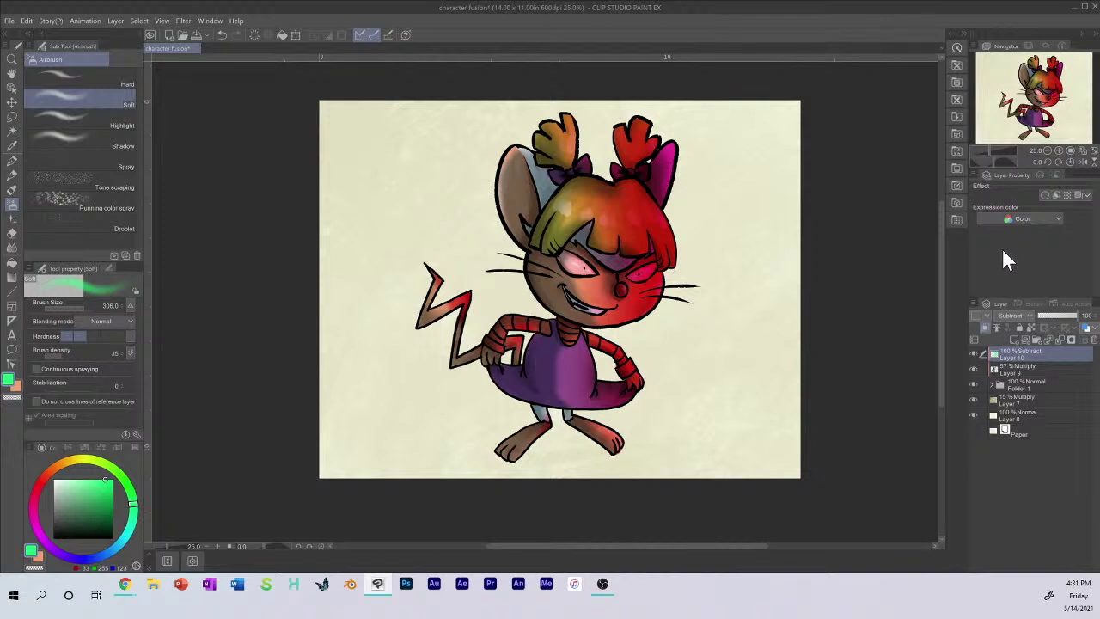
{"action": "left_click", "coordinate": [1014, 315]}
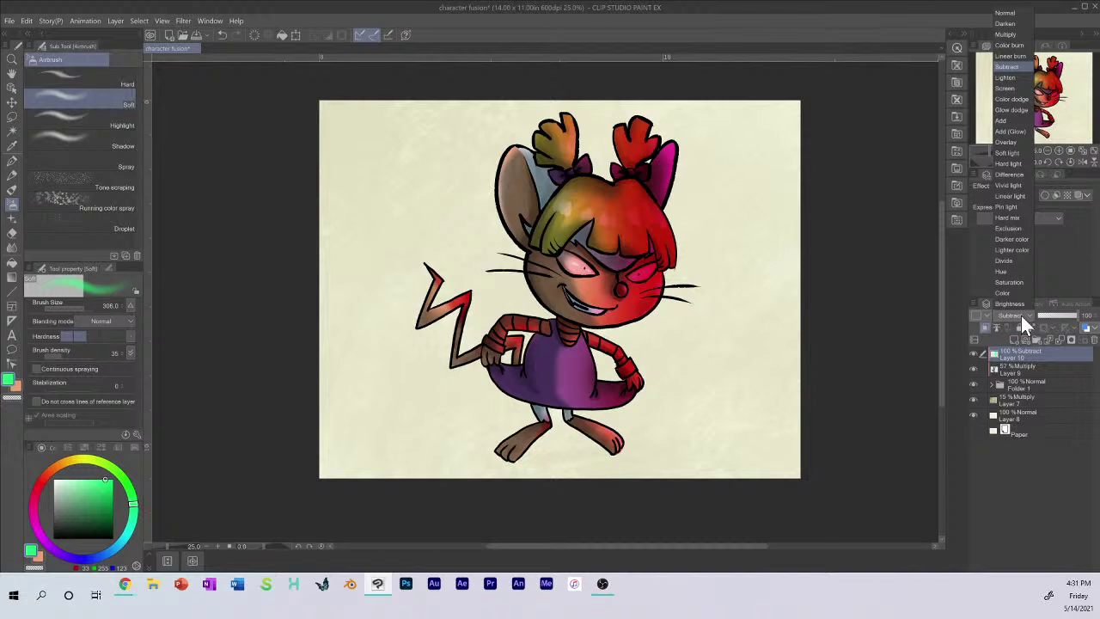
{"action": "left_click", "coordinate": [1018, 43]}
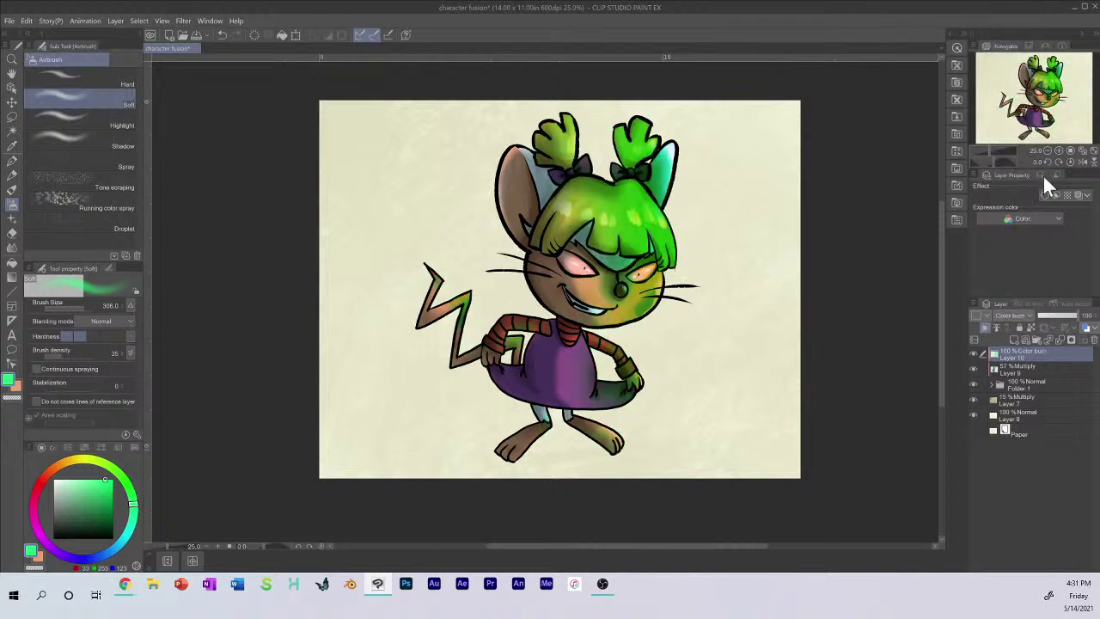
{"action": "left_click", "coordinate": [1023, 315]}
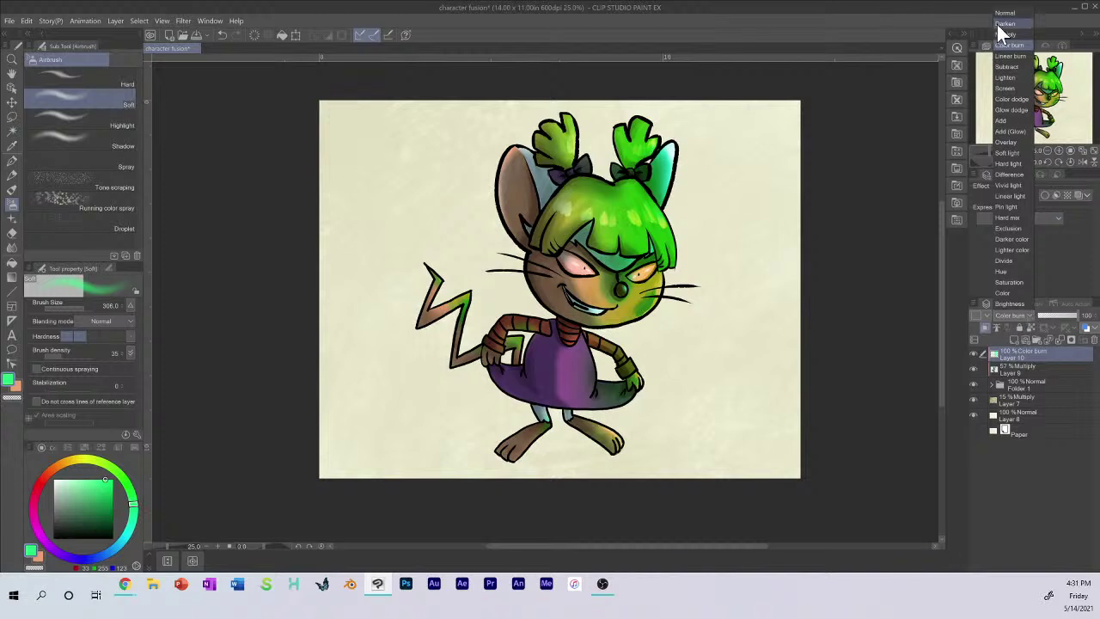
{"action": "left_click", "coordinate": [1025, 23]}
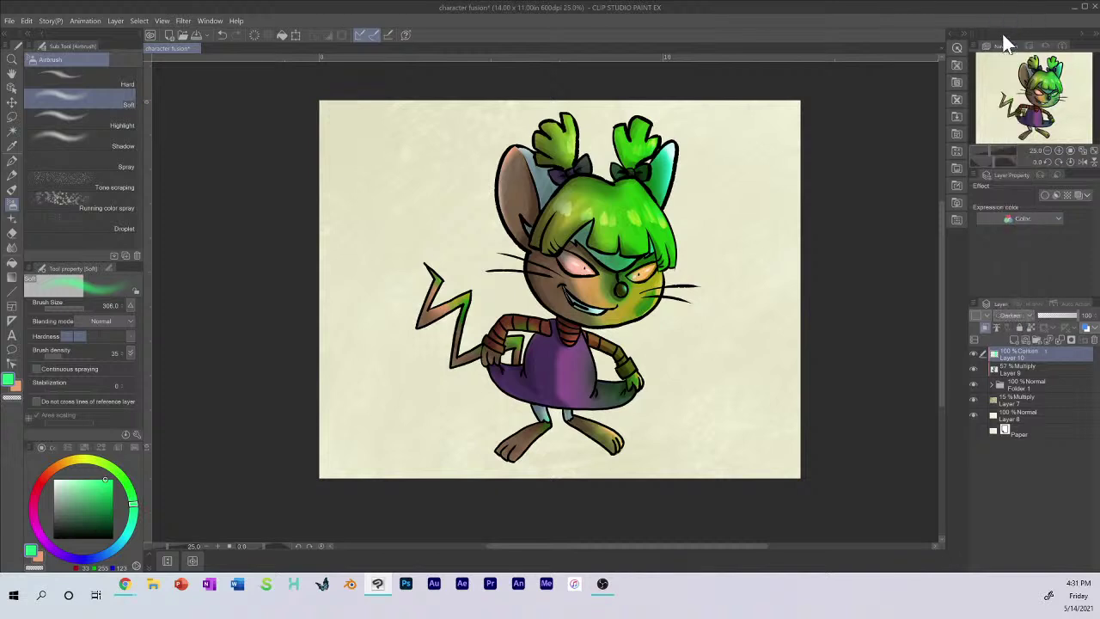
Step: Try the Add, Add (Glow) and Screen blending modes on the green light layer
{"action": "left_click", "coordinate": [1020, 315]}
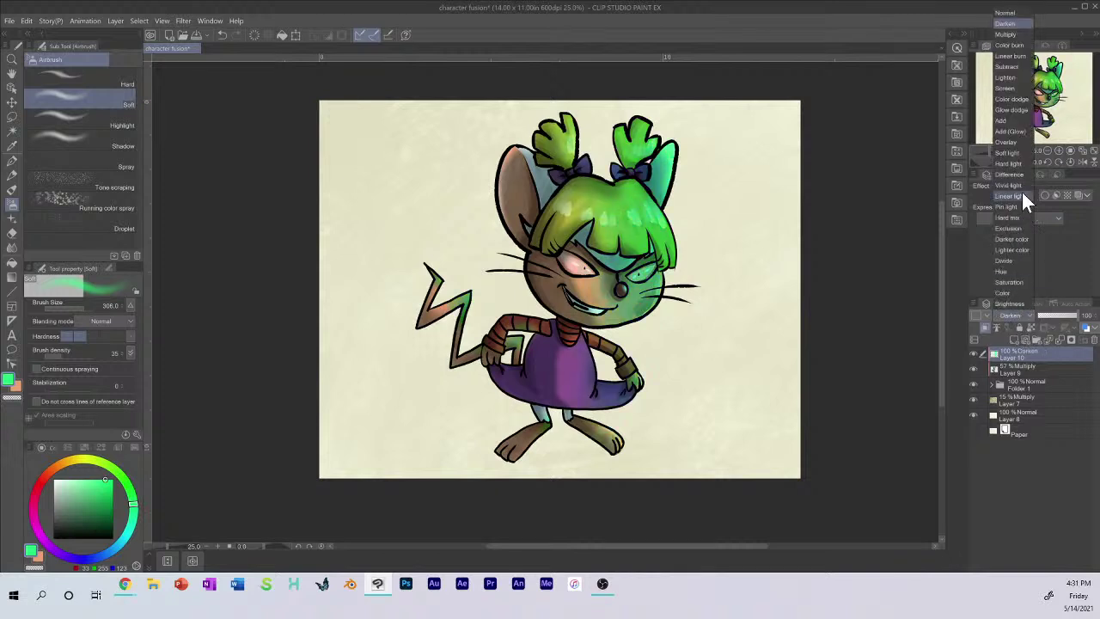
{"action": "left_click", "coordinate": [1011, 131]}
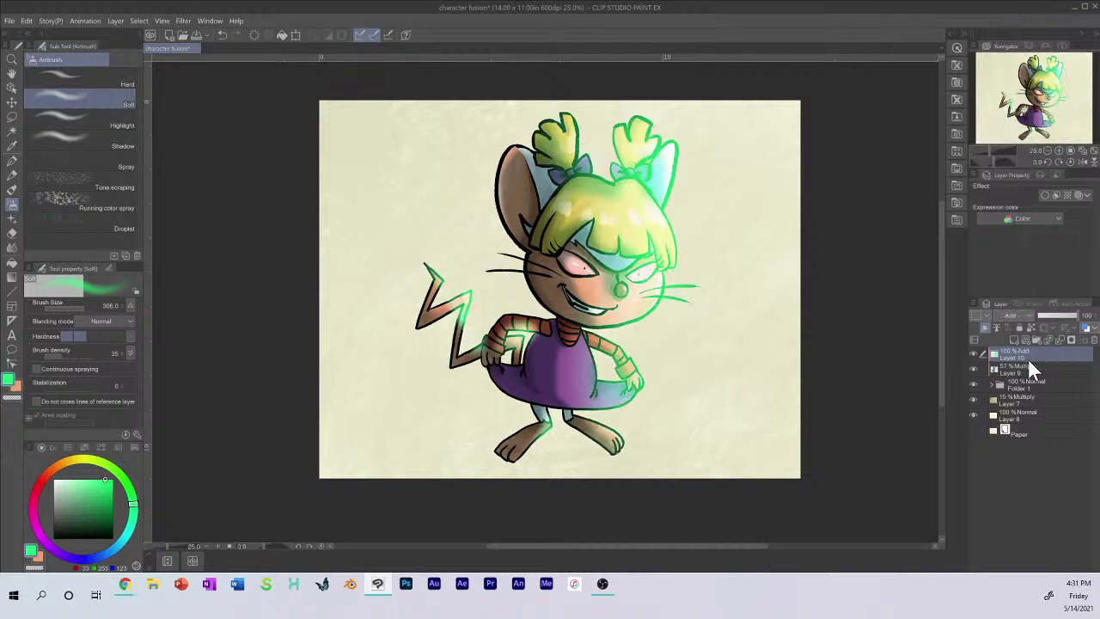
{"action": "left_click", "coordinate": [1013, 316]}
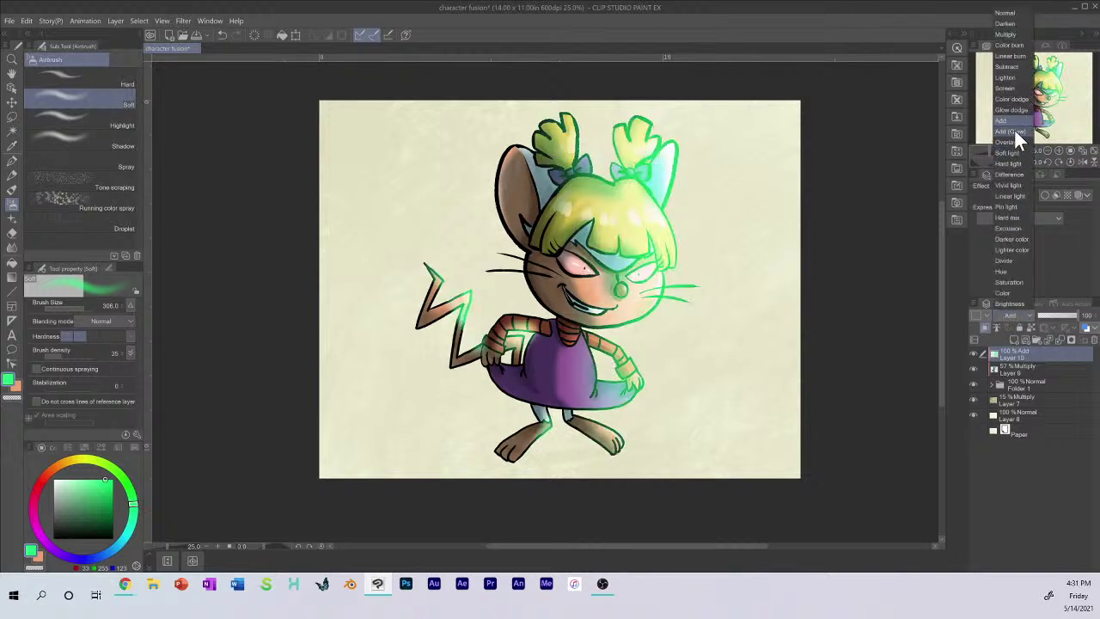
{"action": "left_click", "coordinate": [1014, 130]}
{"action": "left_click", "coordinate": [1012, 316]}
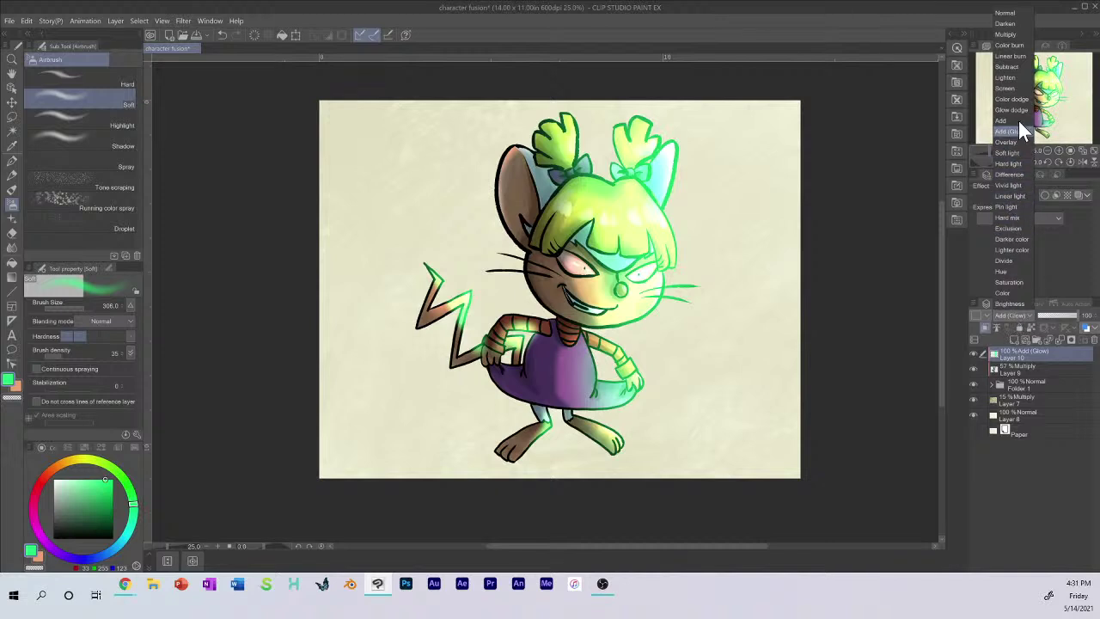
{"action": "left_click", "coordinate": [1000, 88]}
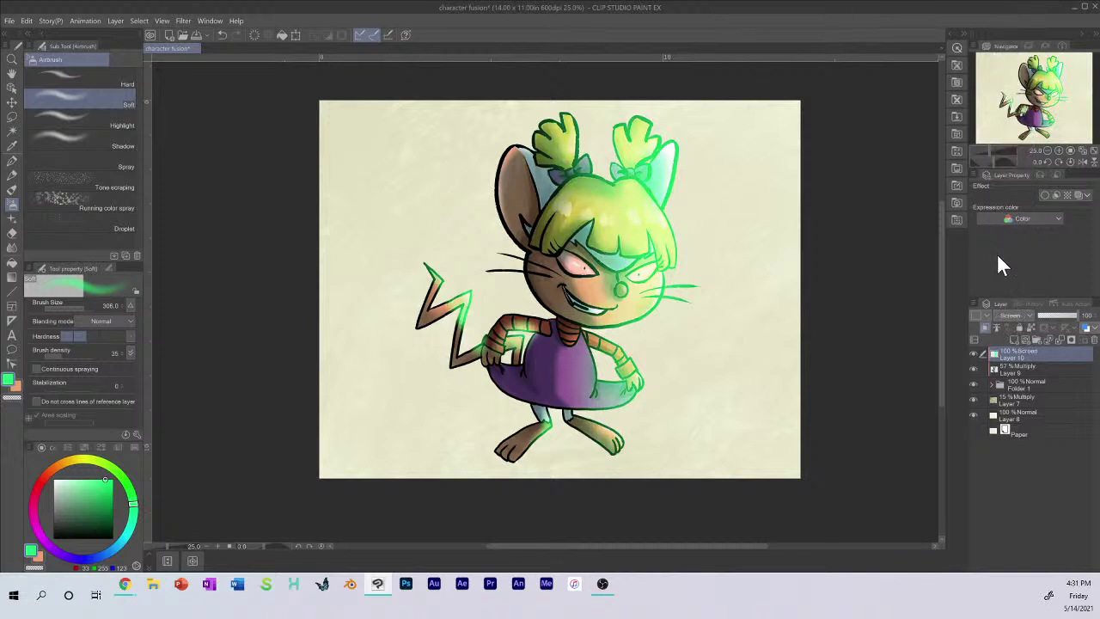
Step: Set the green light layer's blending mode to Darken and its opacity to 78%
{"action": "left_click", "coordinate": [1021, 313]}
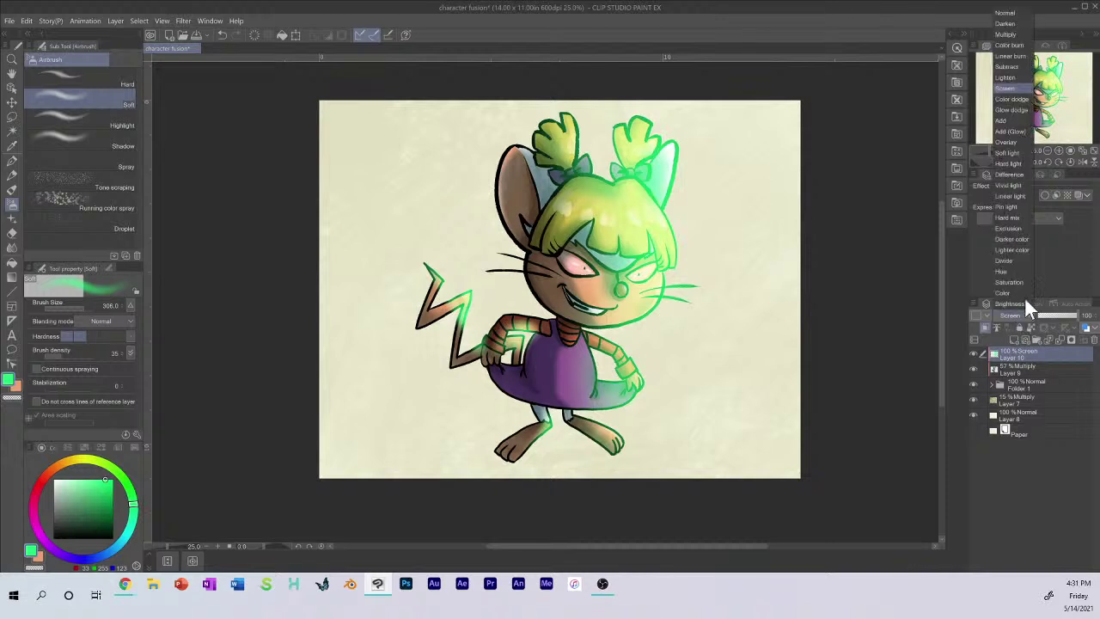
{"action": "left_click", "coordinate": [1010, 24]}
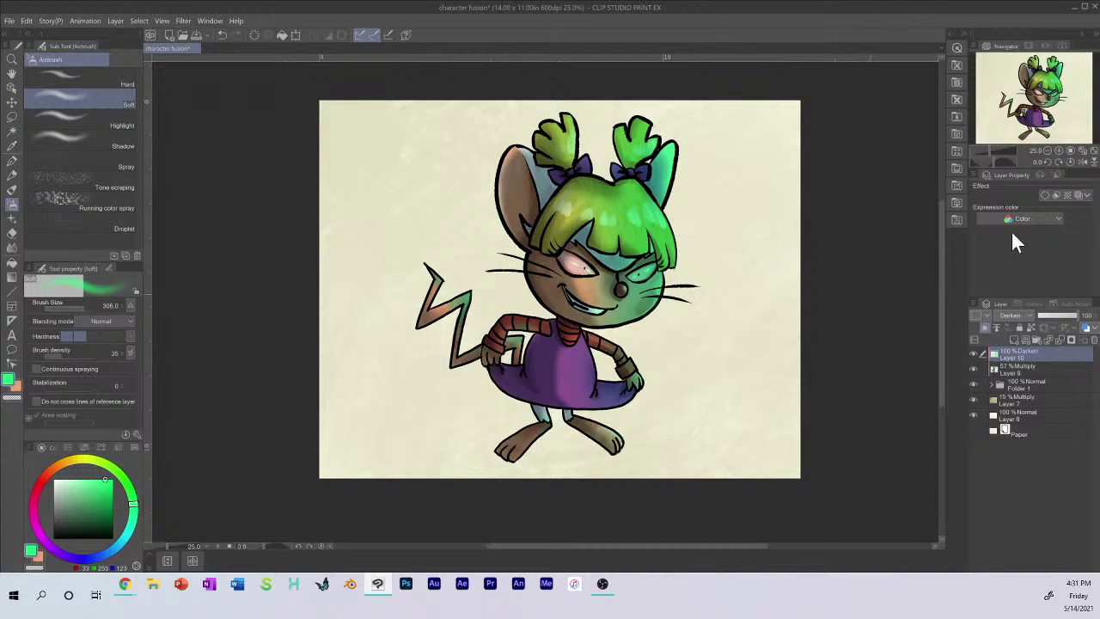
{"action": "left_click", "coordinate": [1071, 317]}
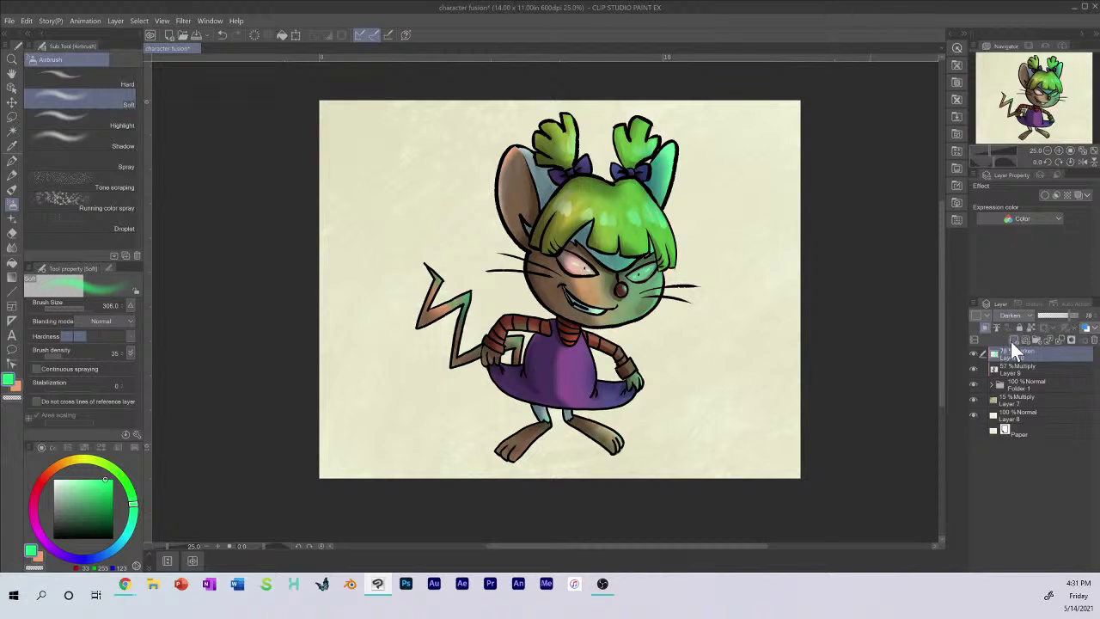
Step: Add another layer and airbrush green along the left edges of the tail, large ear, face, arm, dress and foot
{"action": "left_click", "coordinate": [1013, 340]}
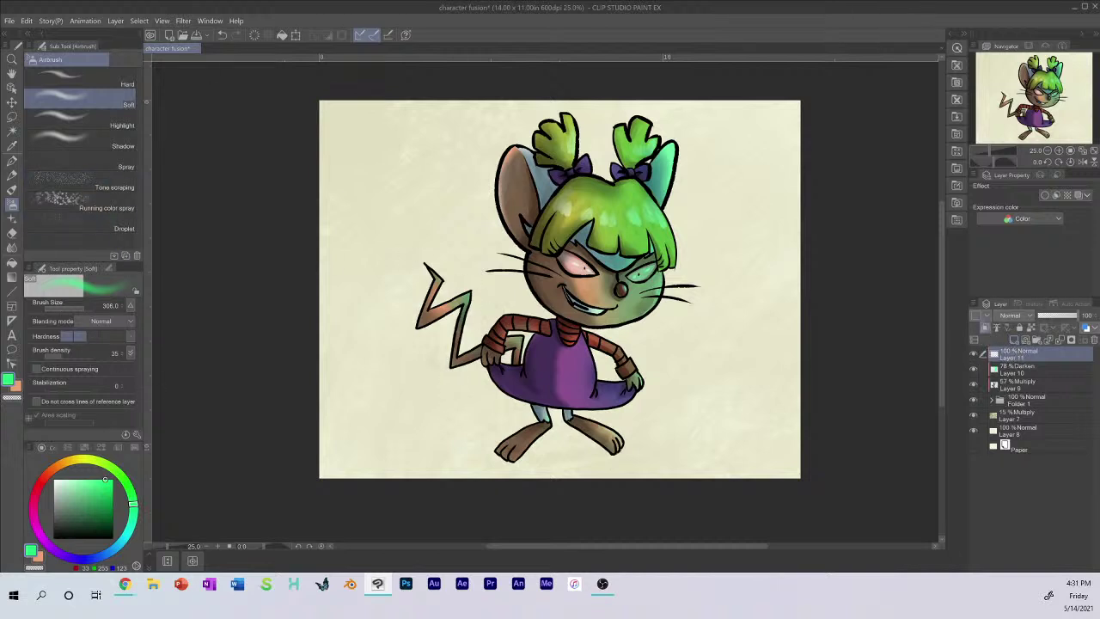
{"action": "mouse_move", "coordinate": [422, 282]}
{"action": "left_mouse_down"}
{"action": "mouse_move", "coordinate": [448, 369]}
{"action": "mouse_move", "coordinate": [451, 351]}
{"action": "mouse_move", "coordinate": [487, 349]}
{"action": "mouse_move", "coordinate": [506, 404]}
{"action": "mouse_move", "coordinate": [498, 377]}
{"action": "mouse_move", "coordinate": [540, 418]}
{"action": "mouse_move", "coordinate": [506, 442]}
{"action": "mouse_move", "coordinate": [515, 438]}
{"action": "mouse_move", "coordinate": [493, 378]}
{"action": "mouse_move", "coordinate": [510, 314]}
{"action": "mouse_move", "coordinate": [528, 318]}
{"action": "mouse_move", "coordinate": [497, 240]}
{"action": "mouse_move", "coordinate": [498, 189]}
{"action": "mouse_move", "coordinate": [554, 316]}
{"action": "mouse_move", "coordinate": [513, 318]}
{"action": "left_mouse_up"}
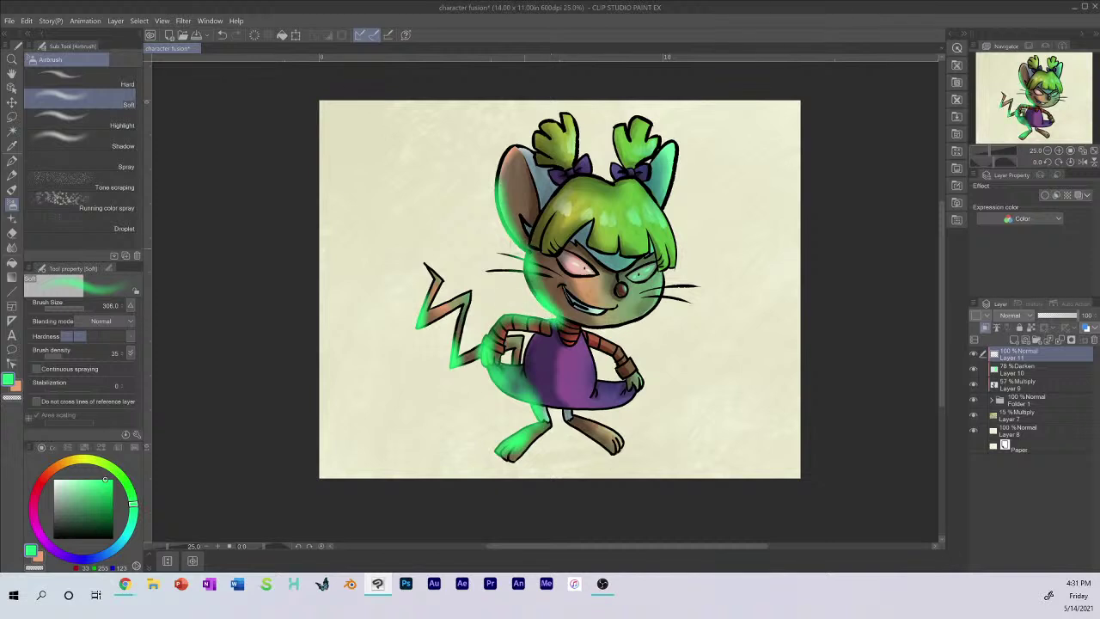
{"action": "mouse_move", "coordinate": [499, 203]}
{"action": "left_mouse_down"}
{"action": "mouse_move", "coordinate": [500, 158]}
{"action": "mouse_move", "coordinate": [516, 259]}
{"action": "left_mouse_up"}
{"action": "left_click_drag", "start_coordinate": [550, 323], "coordinate": [524, 319]}
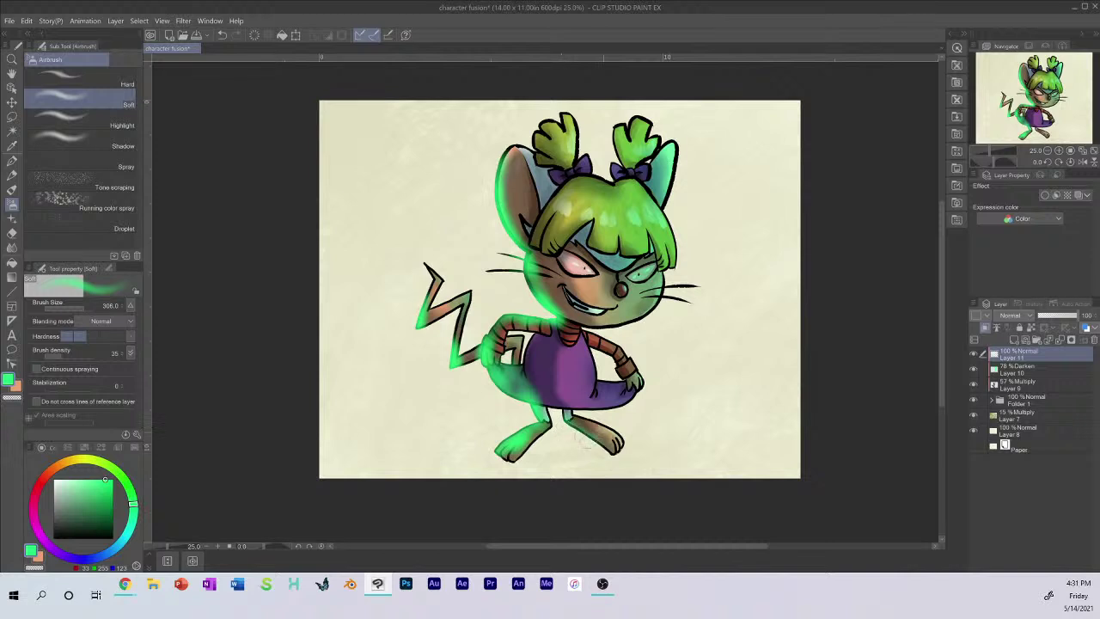
Step: Extend the green edge light along the right leg, the left pigtail and the left side of the hair
{"action": "left_click_drag", "start_coordinate": [569, 416], "coordinate": [548, 404]}
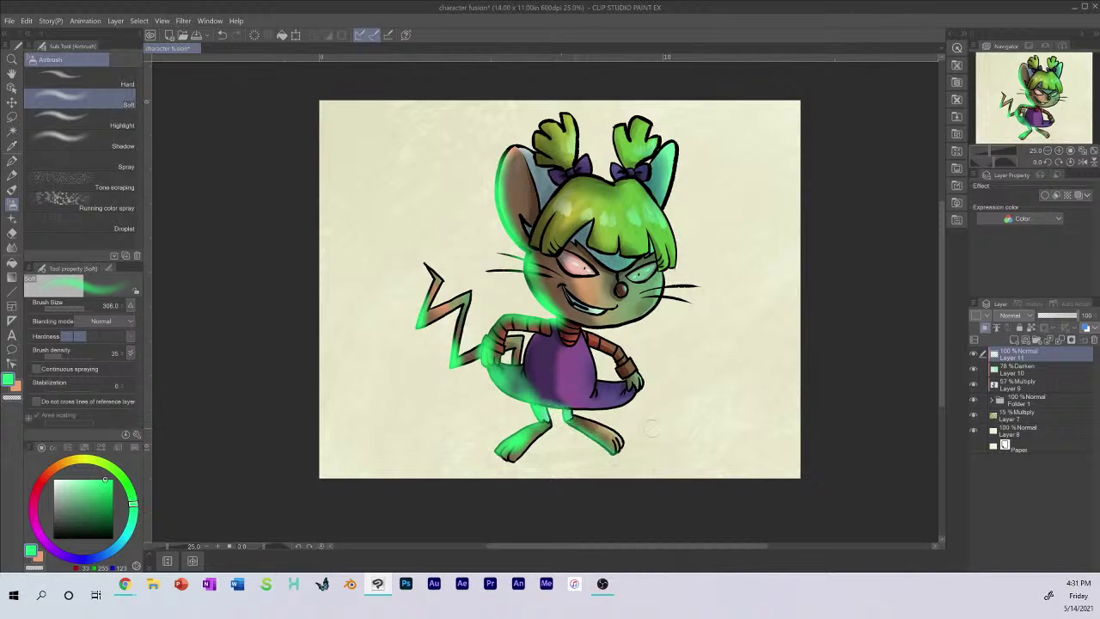
{"action": "mouse_move", "coordinate": [533, 135]}
{"action": "left_mouse_down"}
{"action": "mouse_move", "coordinate": [557, 178]}
{"action": "mouse_move", "coordinate": [550, 151]}
{"action": "left_mouse_up"}
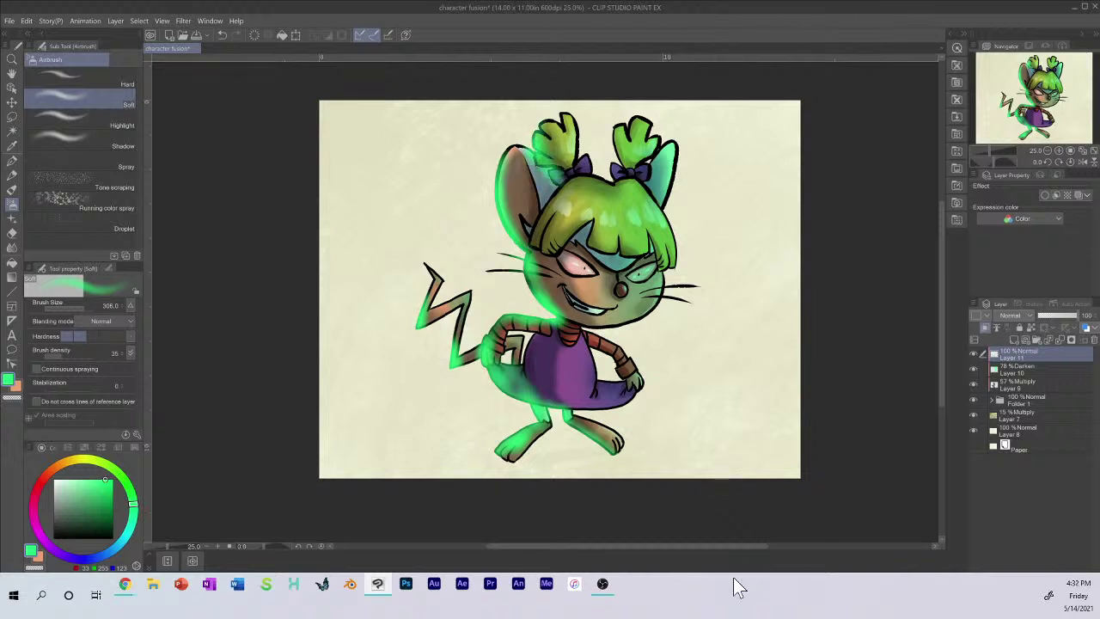
{"action": "mouse_move", "coordinate": [551, 190]}
{"action": "left_mouse_down"}
{"action": "mouse_move", "coordinate": [531, 241]}
{"action": "mouse_move", "coordinate": [536, 253]}
{"action": "mouse_move", "coordinate": [544, 197]}
{"action": "mouse_move", "coordinate": [554, 258]}
{"action": "left_mouse_up"}
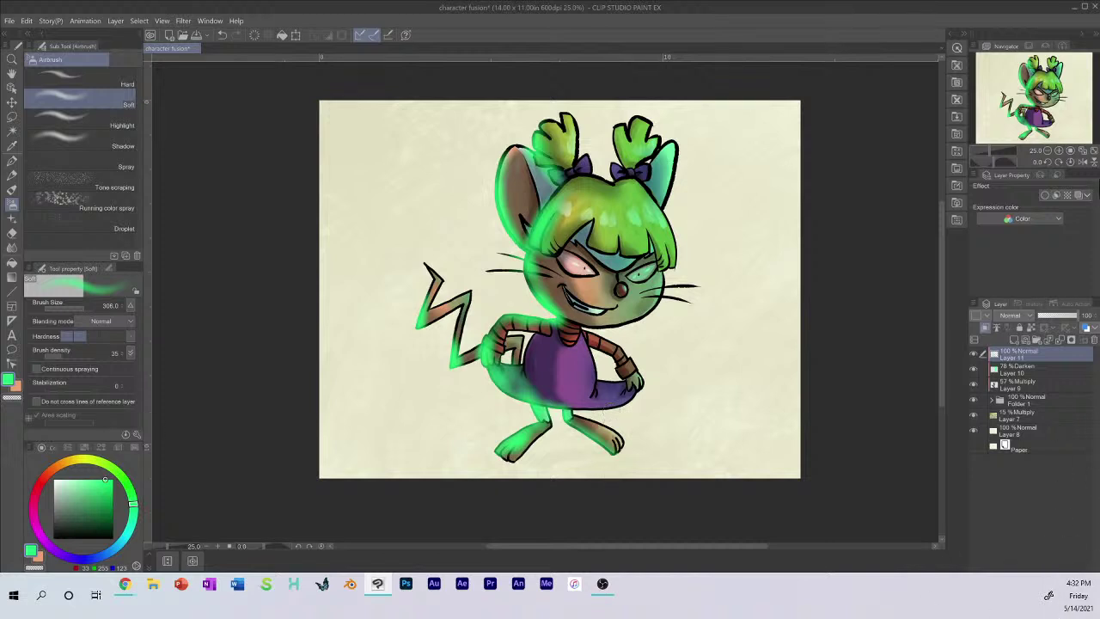
Step: Set the edge light layer to Subtract at 56% opacity and nudge it slightly down and to the right
{"action": "left_click", "coordinate": [1029, 316]}
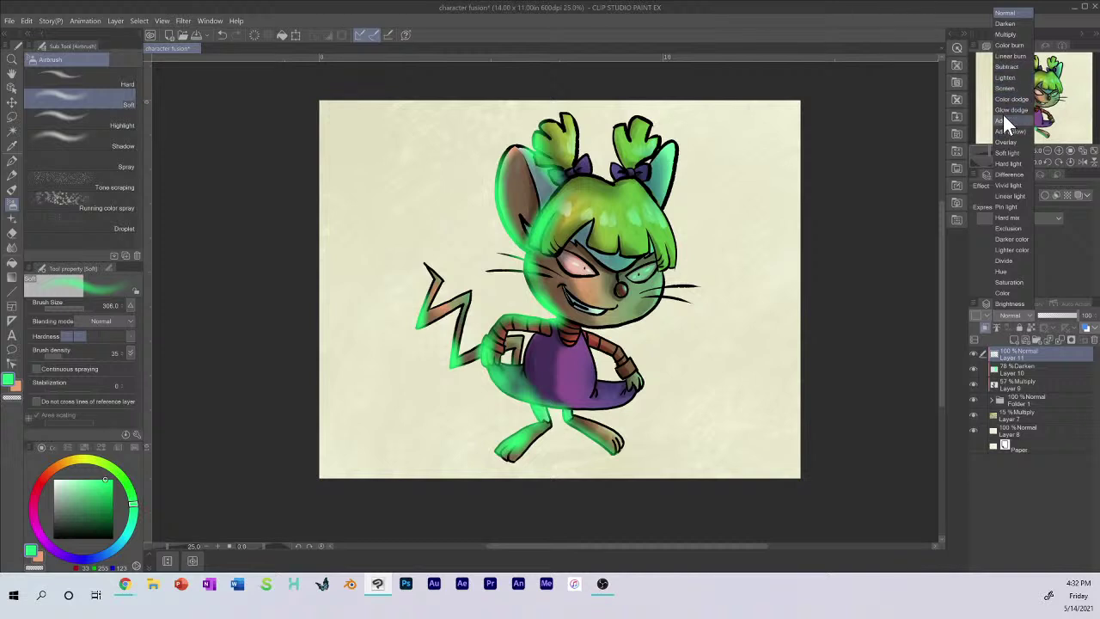
{"action": "left_click", "coordinate": [1006, 66]}
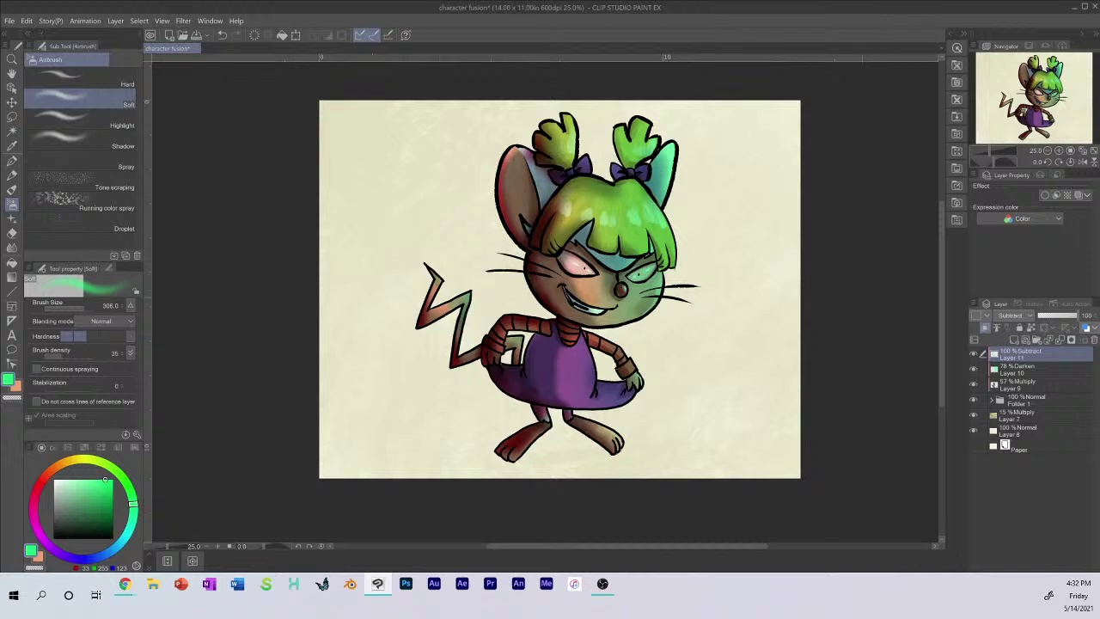
{"action": "left_click", "coordinate": [12, 102]}
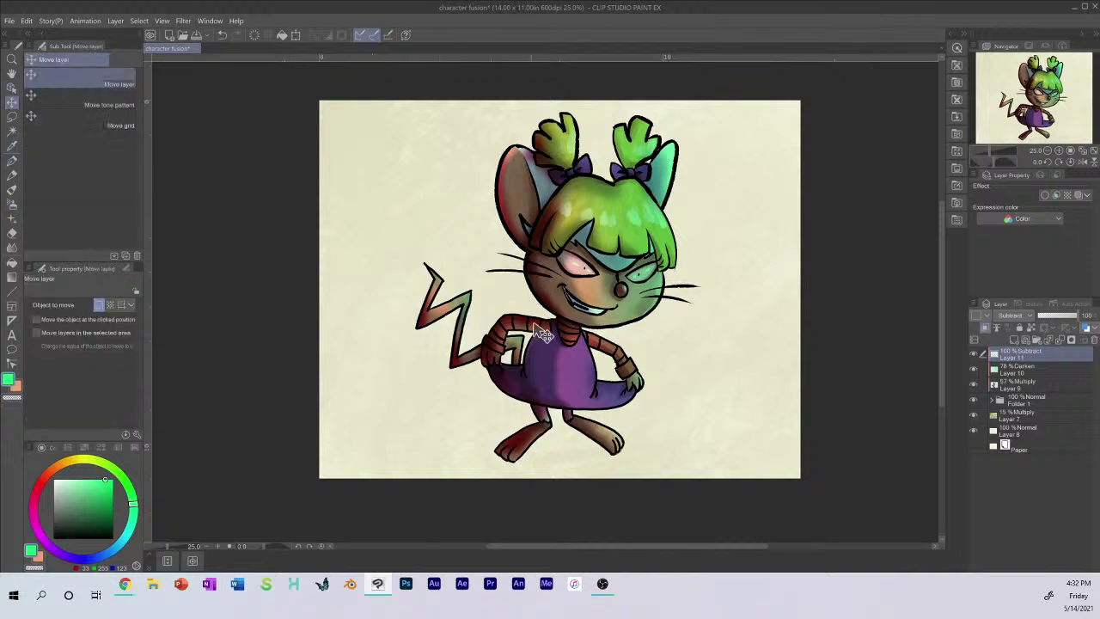
{"action": "mouse_move", "coordinate": [531, 338]}
{"action": "left_mouse_down"}
{"action": "mouse_move", "coordinate": [547, 340]}
{"action": "mouse_move", "coordinate": [532, 336]}
{"action": "mouse_move", "coordinate": [538, 346]}
{"action": "left_mouse_up"}
{"action": "left_click", "coordinate": [1061, 317]}
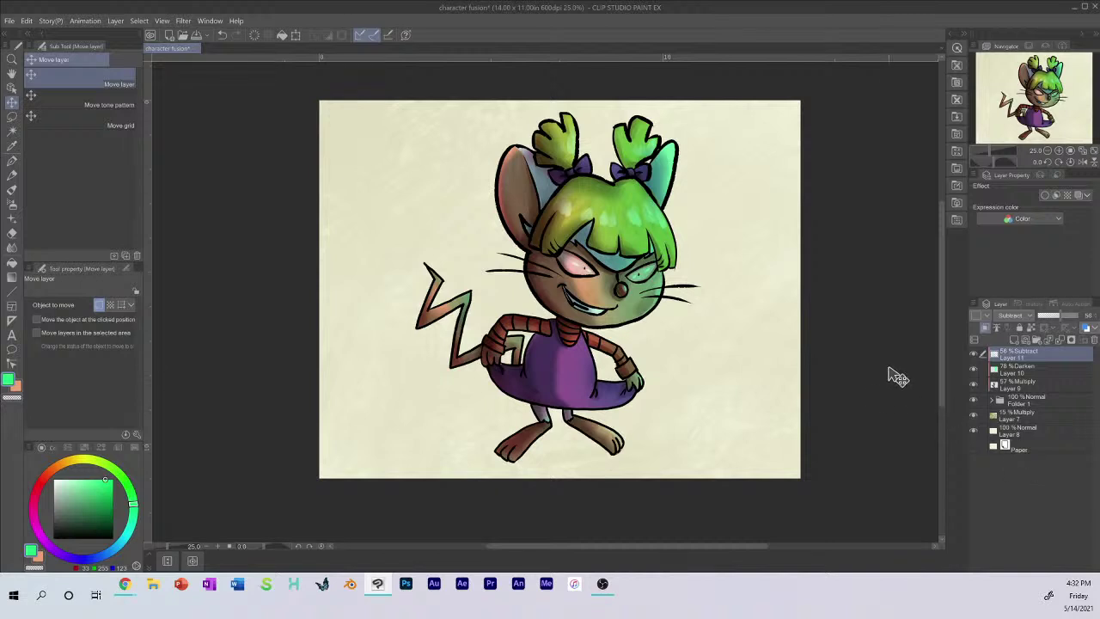
Step: Add a new top layer and paint small white highlights in the eyes with the G-pen at size 37
{"action": "left_click", "coordinate": [1016, 340]}
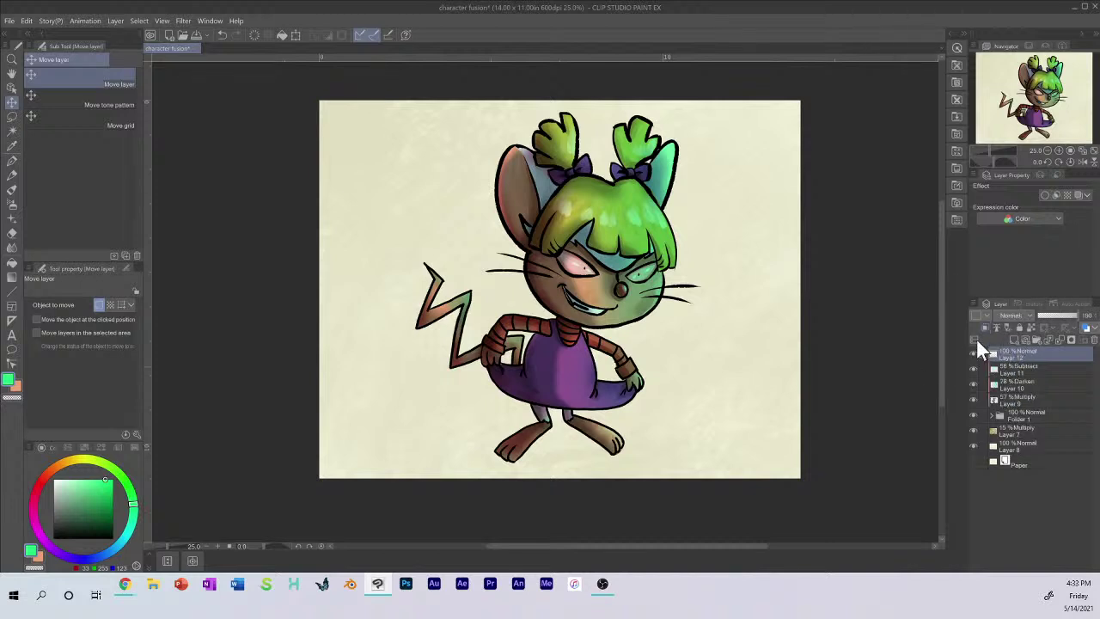
{"action": "left_click", "coordinate": [63, 478]}
{"action": "left_click_drag", "start_coordinate": [63, 479], "coordinate": [54, 458]}
{"action": "left_click_drag", "start_coordinate": [109, 487], "coordinate": [111, 467]}
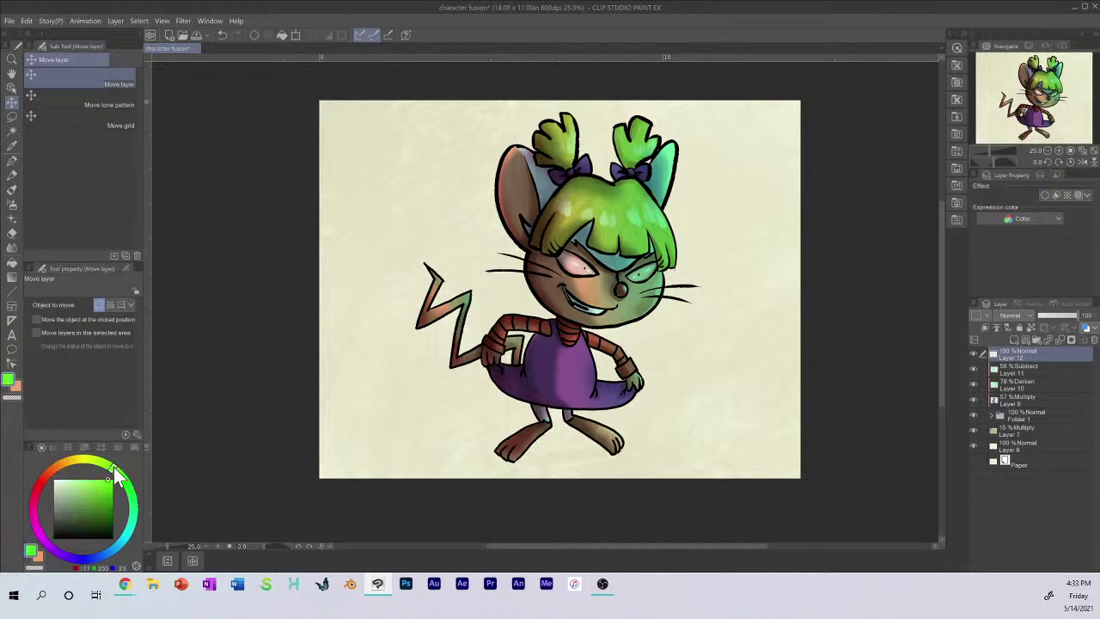
{"action": "left_click", "coordinate": [11, 176]}
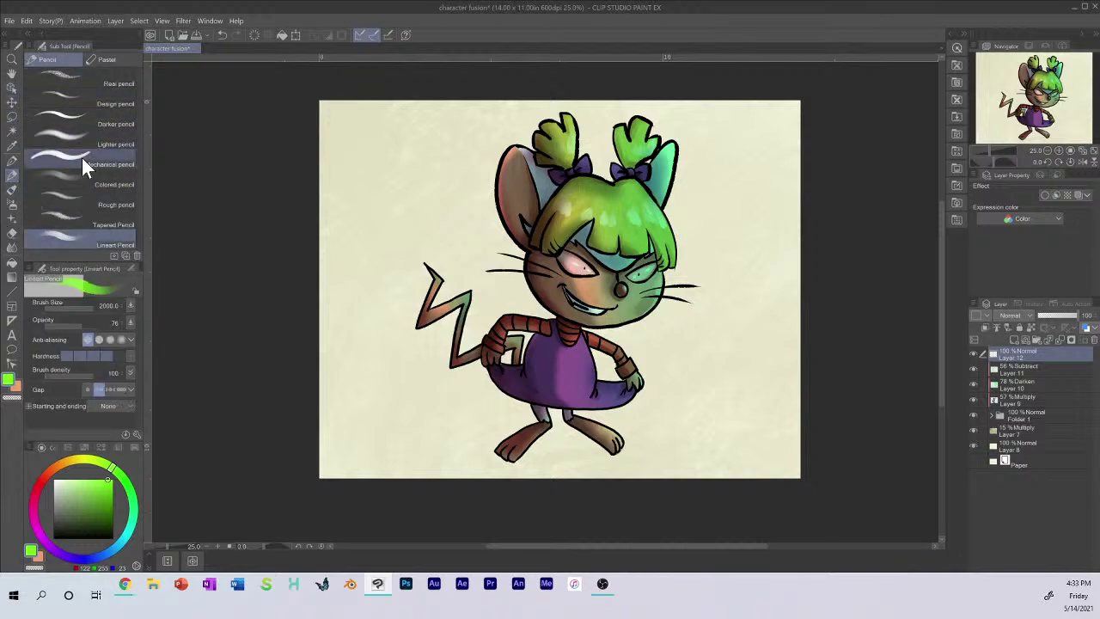
{"action": "left_click", "coordinate": [11, 160]}
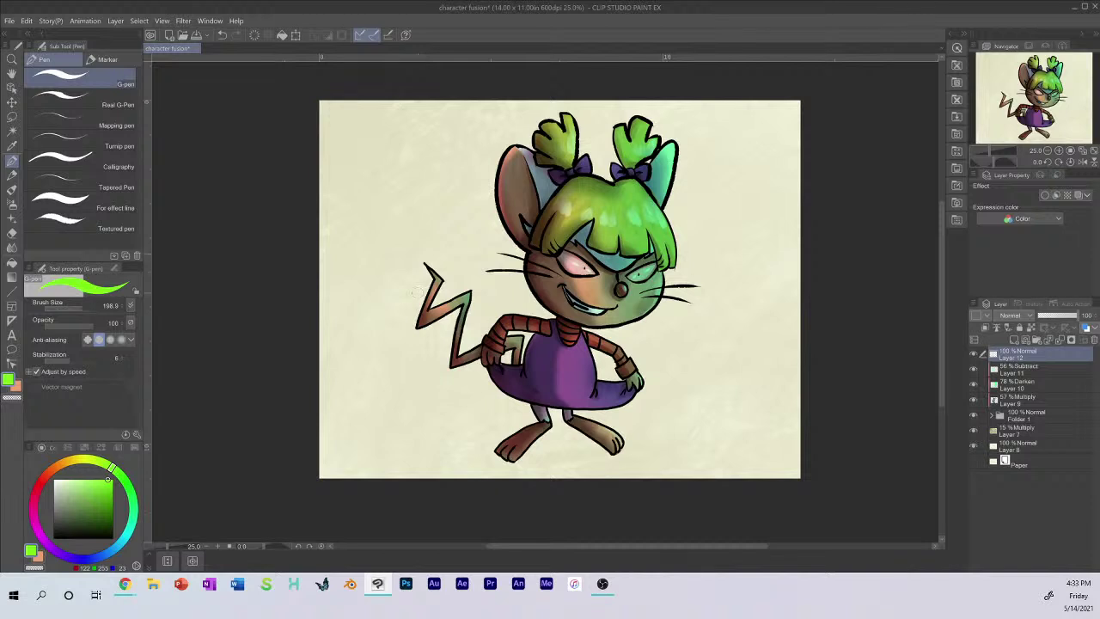
{"action": "left_click", "coordinate": [75, 299]}
{"action": "left_click_drag", "start_coordinate": [108, 481], "coordinate": [55, 480]}
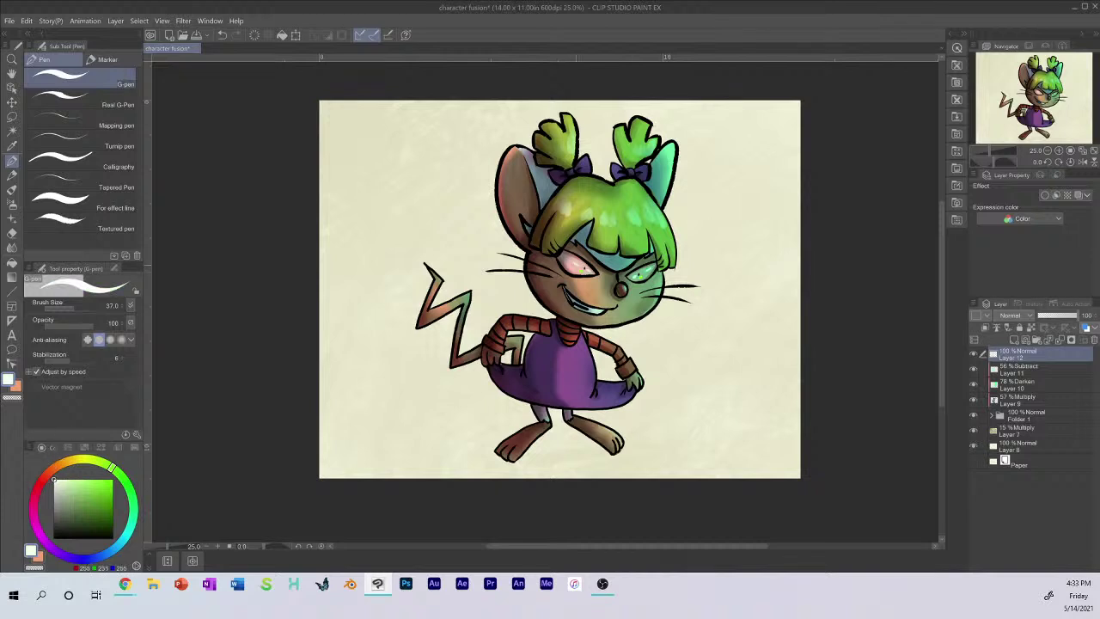
{"action": "left_click_drag", "start_coordinate": [572, 263], "coordinate": [578, 265]}
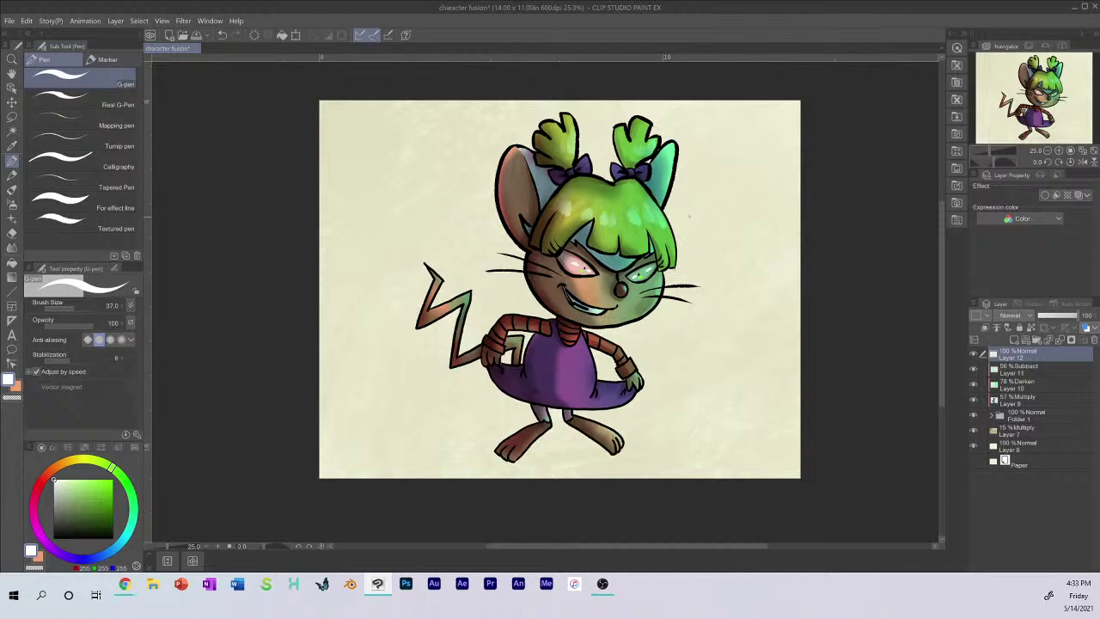
Step: Paint pale green highlights across the bangs with the G-pen at about size 109, undoing unwanted strokes
{"action": "left_click", "coordinate": [63, 480]}
{"action": "left_click_drag", "start_coordinate": [78, 305], "coordinate": [120, 254]}
{"action": "mouse_move", "coordinate": [652, 206]}
{"action": "left_mouse_down"}
{"action": "mouse_move", "coordinate": [659, 217]}
{"action": "mouse_move", "coordinate": [643, 220]}
{"action": "left_mouse_up"}
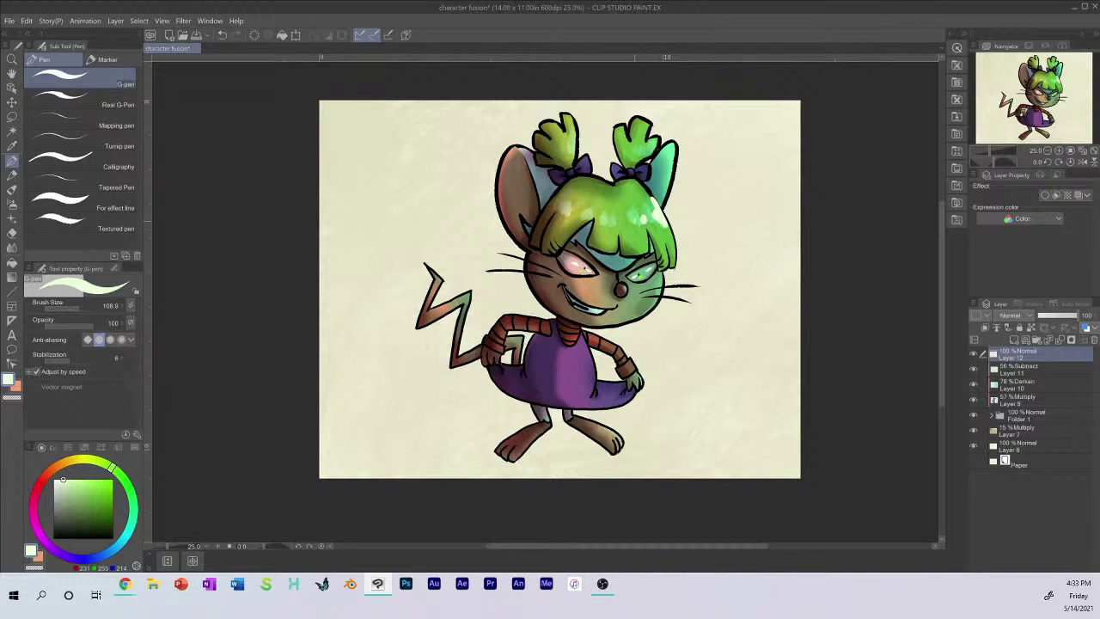
{"action": "key", "text": "ctrl+z"}
{"action": "key", "text": "ctrl+z"}
{"action": "key", "text": "ctrl+z"}
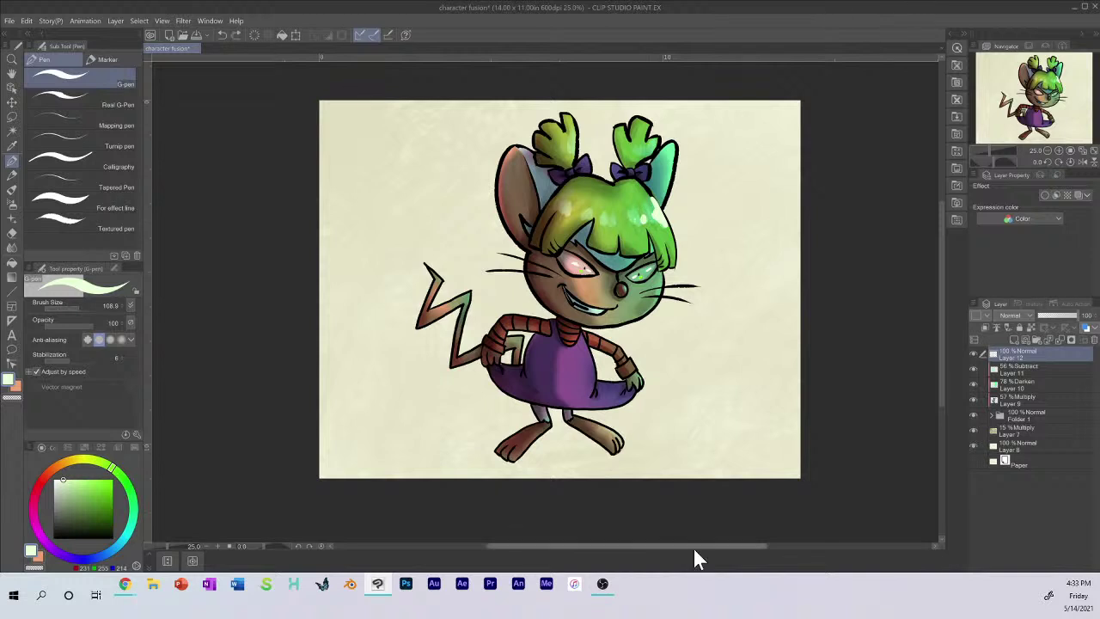
{"action": "mouse_move", "coordinate": [659, 206]}
{"action": "left_mouse_down"}
{"action": "mouse_move", "coordinate": [655, 221]}
{"action": "mouse_move", "coordinate": [565, 211]}
{"action": "left_mouse_up"}
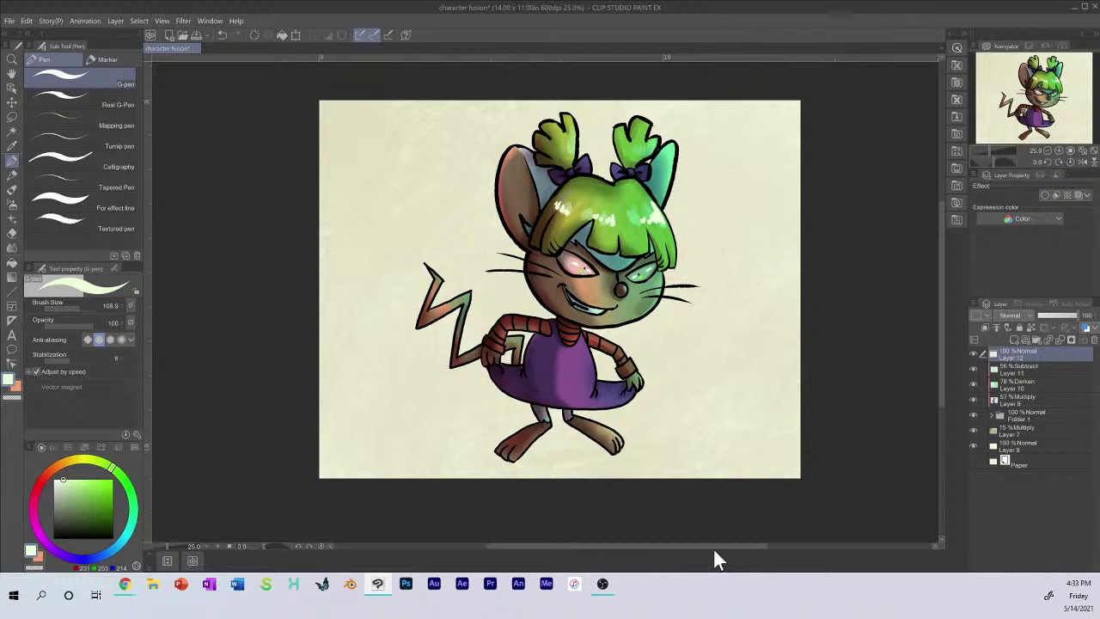
Step: Paint pale green highlights on the pigtails, redoing the first strokes on the right one
{"action": "left_click_drag", "start_coordinate": [657, 136], "coordinate": [651, 149]}
{"action": "left_click_drag", "start_coordinate": [650, 147], "coordinate": [645, 153]}
{"action": "key", "text": "ctrl+z"}
{"action": "key", "text": "ctrl+z"}
{"action": "left_click_drag", "start_coordinate": [656, 139], "coordinate": [642, 153]}
Step: Try dabbing bright green accents on the nose and the cheek beside it
{"action": "left_click", "coordinate": [108, 480]}
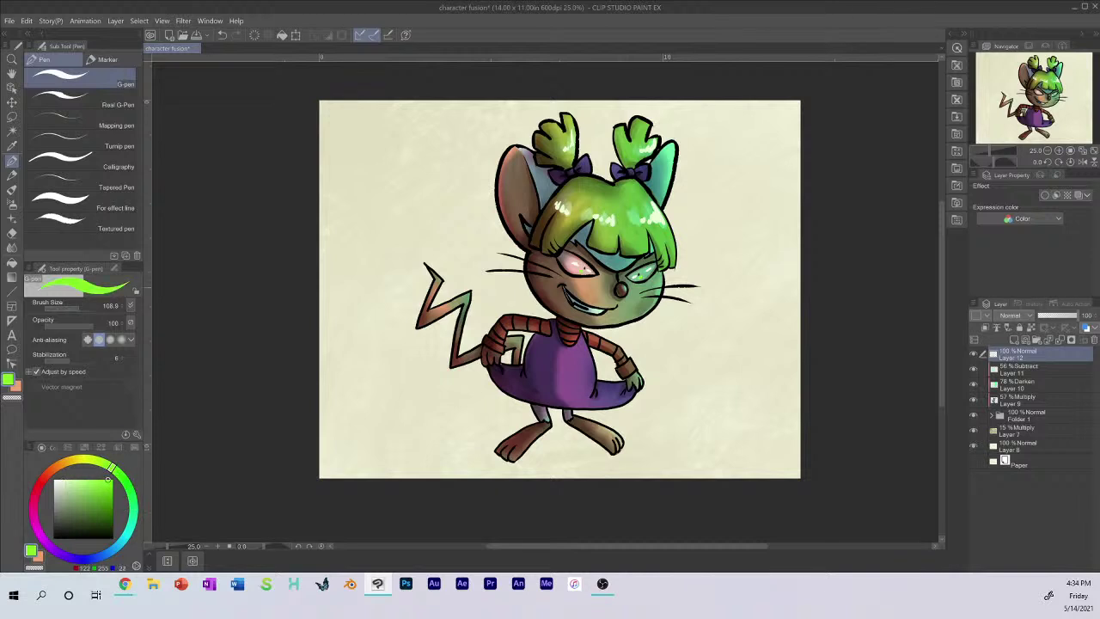
{"action": "left_click", "coordinate": [625, 288]}
{"action": "key", "text": "ctrl+z"}
{"action": "left_click", "coordinate": [639, 281]}
Step: Duplicate the line layer inside Folder 1 and lock the copy's transparent pixels
{"action": "left_click", "coordinate": [1012, 414]}
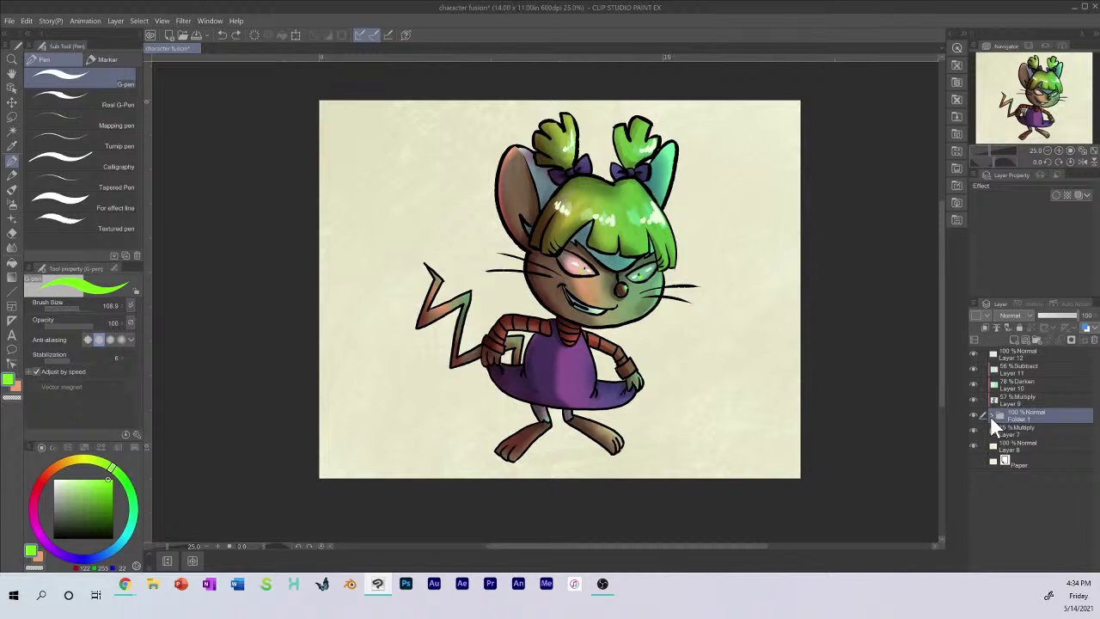
{"action": "left_click", "coordinate": [991, 414]}
{"action": "right_click", "coordinate": [1016, 430]}
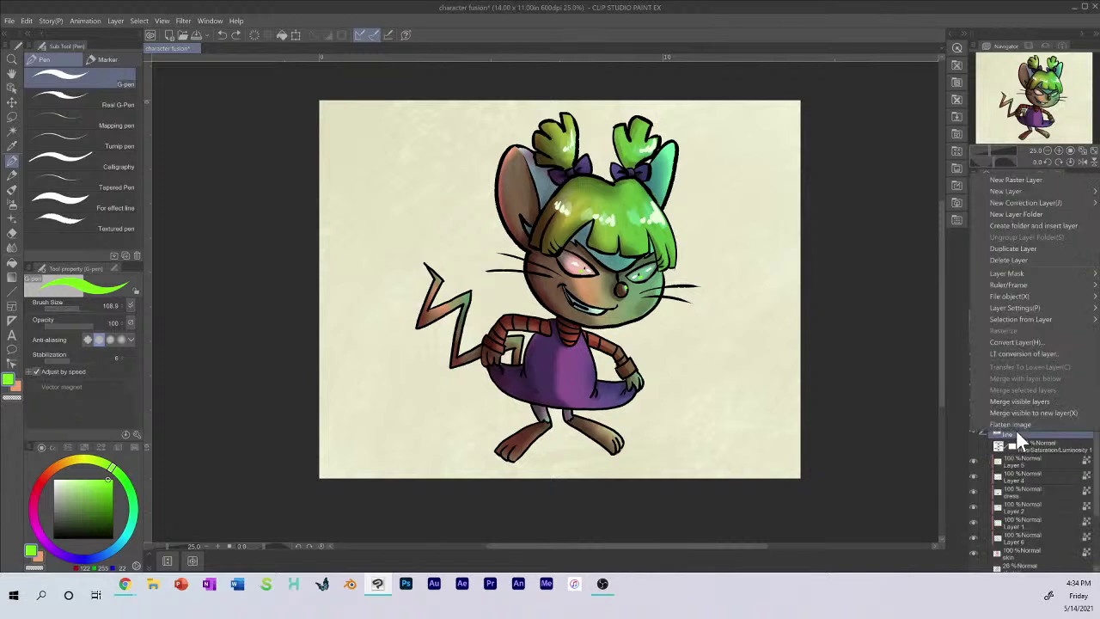
{"action": "left_click", "coordinate": [1030, 250]}
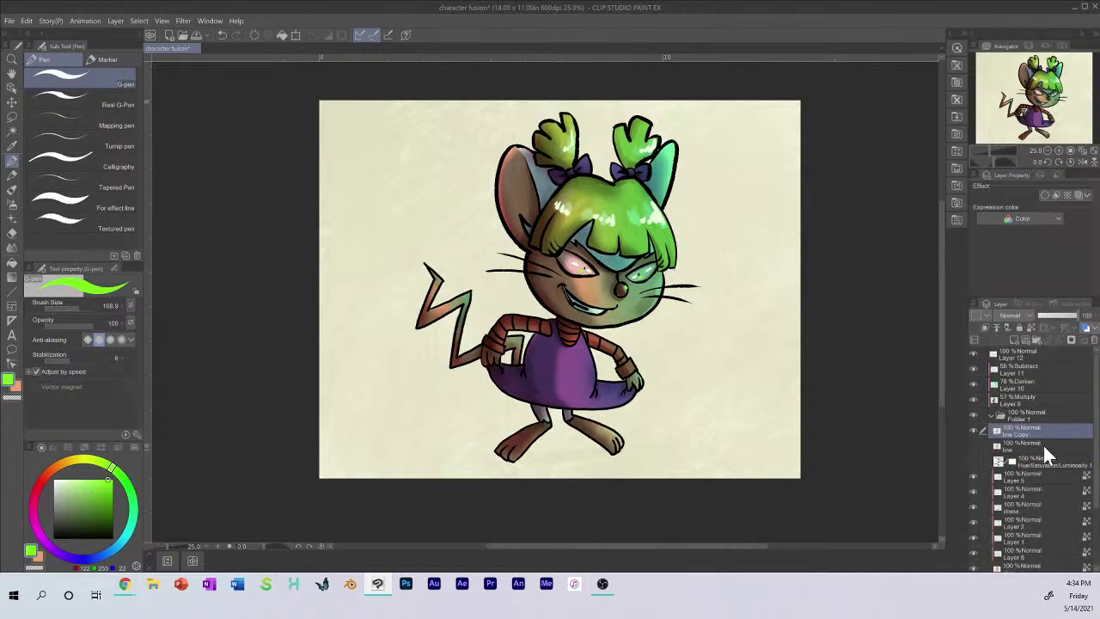
{"action": "left_click", "coordinate": [1029, 325]}
Step: Tint the outlines of the hair and left pigtail brown on the line copy using the Soft airbrush
{"action": "left_click", "coordinate": [540, 258], "text": "alt"}
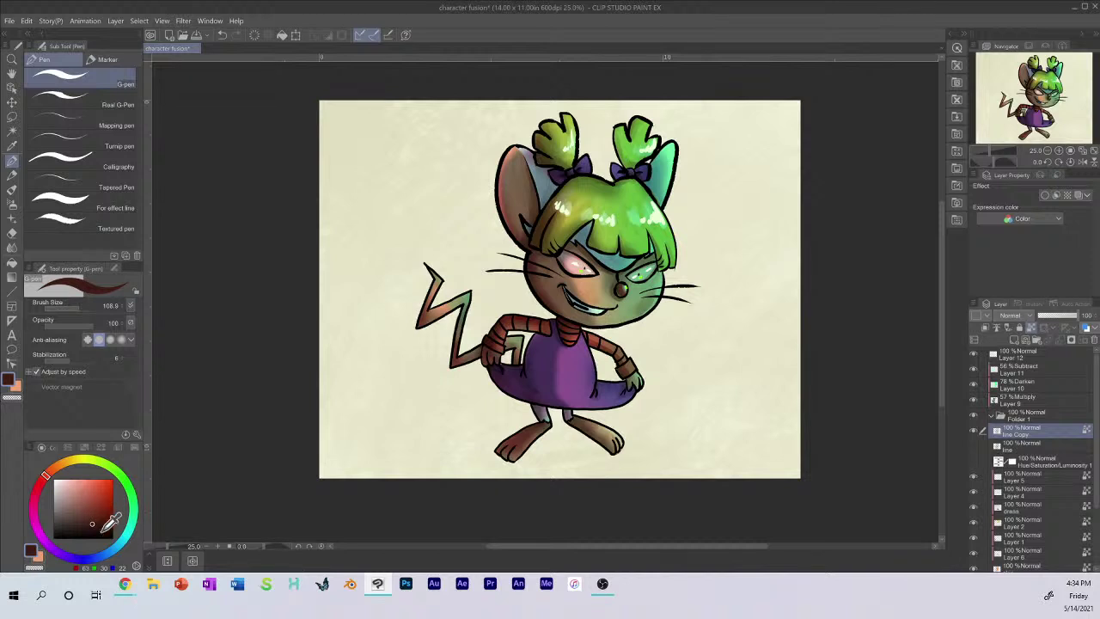
{"action": "left_click", "coordinate": [13, 205]}
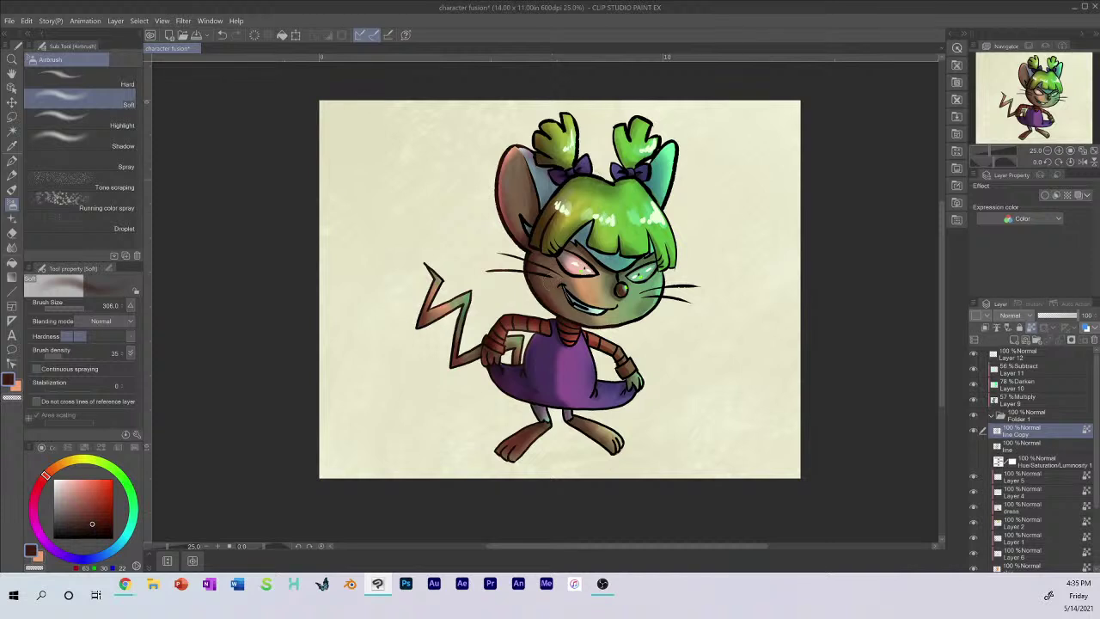
{"action": "left_click", "coordinate": [552, 208], "text": "alt"}
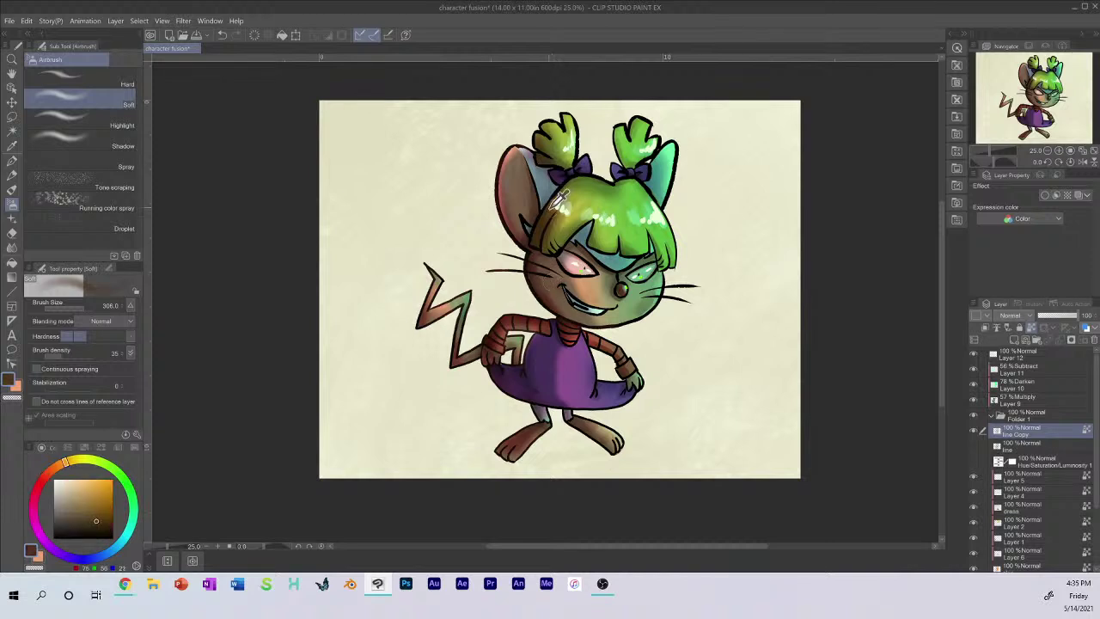
{"action": "left_click", "coordinate": [103, 515]}
{"action": "left_click_drag", "start_coordinate": [557, 189], "coordinate": [537, 244]}
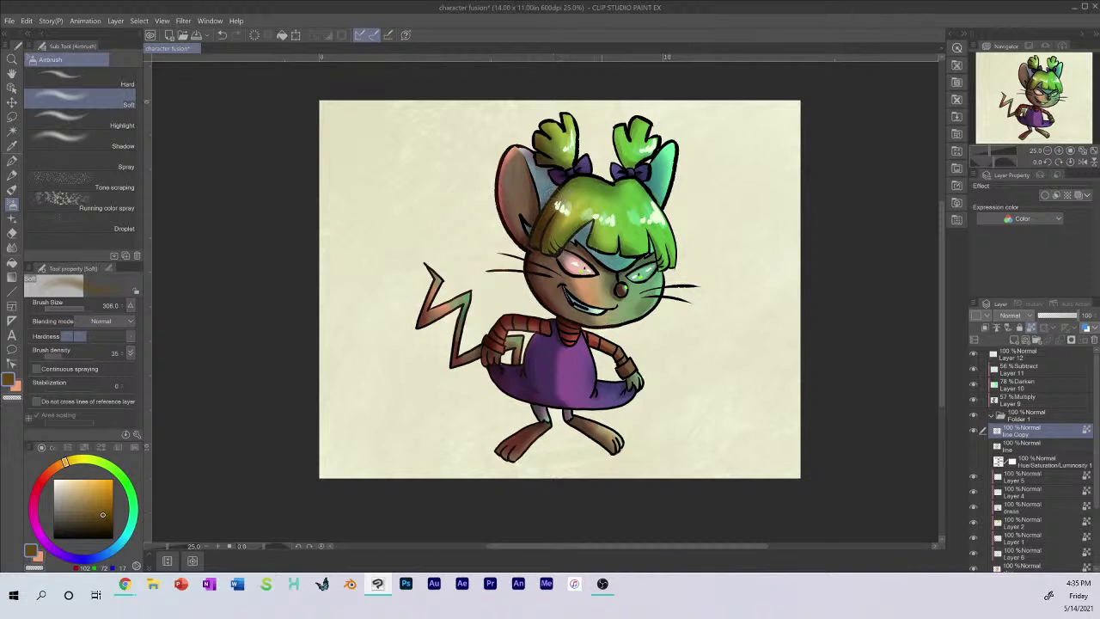
{"action": "mouse_move", "coordinate": [628, 247]}
{"action": "left_mouse_down"}
{"action": "mouse_move", "coordinate": [649, 233]}
{"action": "mouse_move", "coordinate": [651, 247]}
{"action": "left_mouse_up"}
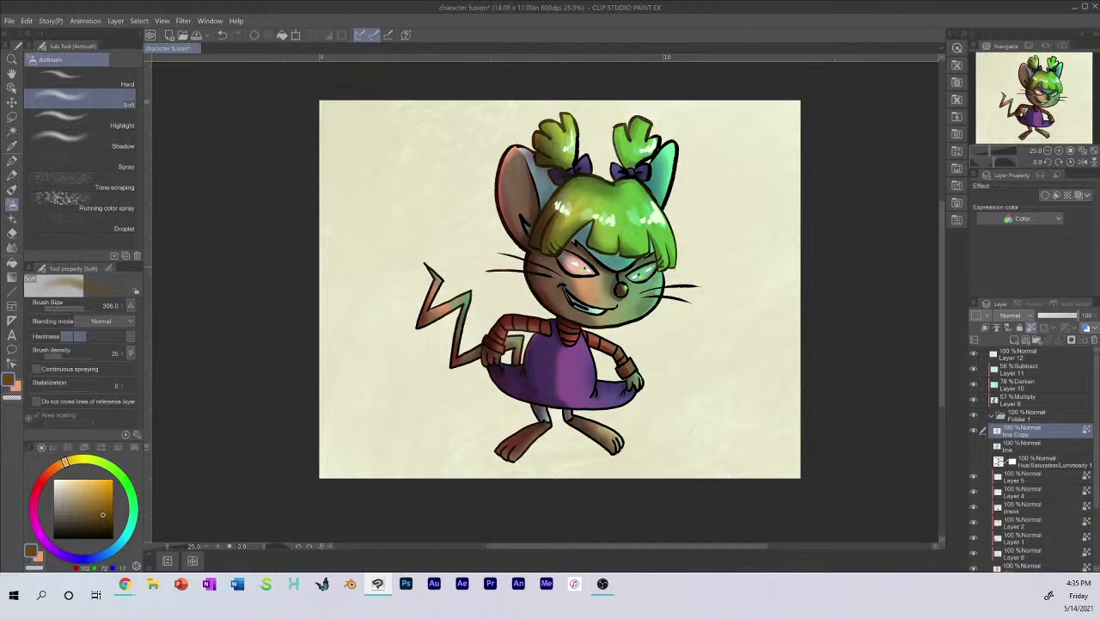
Step: Tint the outlines of the right pigtail and bangs with a sampled, darkened green, undoing strokes that do not suit
{"action": "left_click", "coordinate": [655, 122], "text": "alt"}
{"action": "left_click_drag", "start_coordinate": [91, 491], "coordinate": [93, 498]}
{"action": "mouse_move", "coordinate": [653, 130]}
{"action": "left_mouse_down"}
{"action": "mouse_move", "coordinate": [637, 117]}
{"action": "mouse_move", "coordinate": [622, 129]}
{"action": "mouse_move", "coordinate": [656, 148]}
{"action": "mouse_move", "coordinate": [673, 143]}
{"action": "left_mouse_up"}
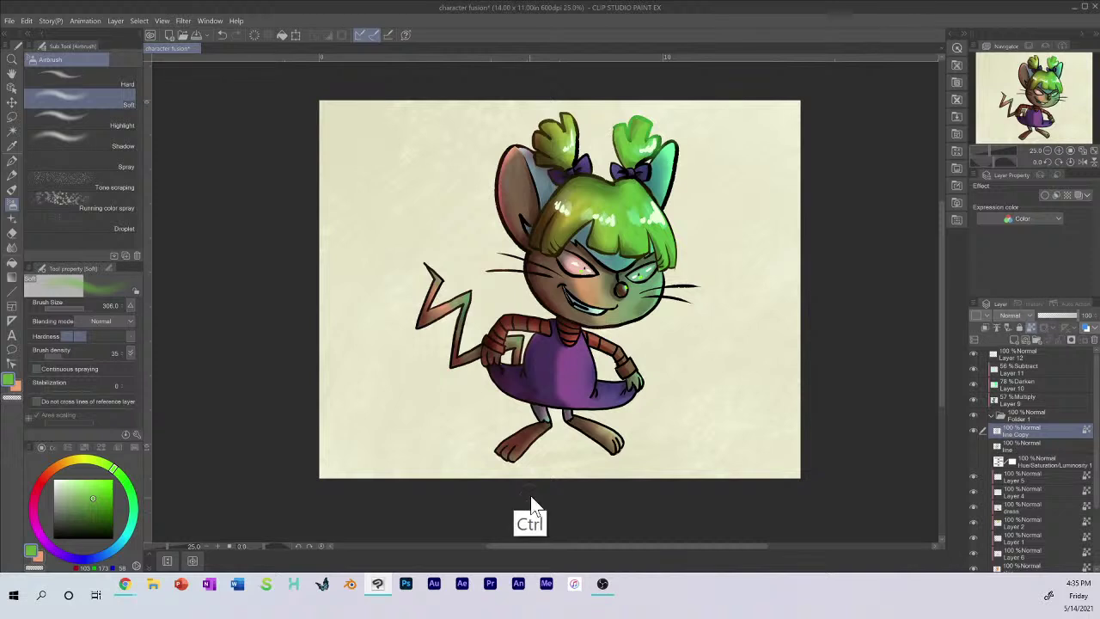
{"action": "key", "text": "ctrl+z"}
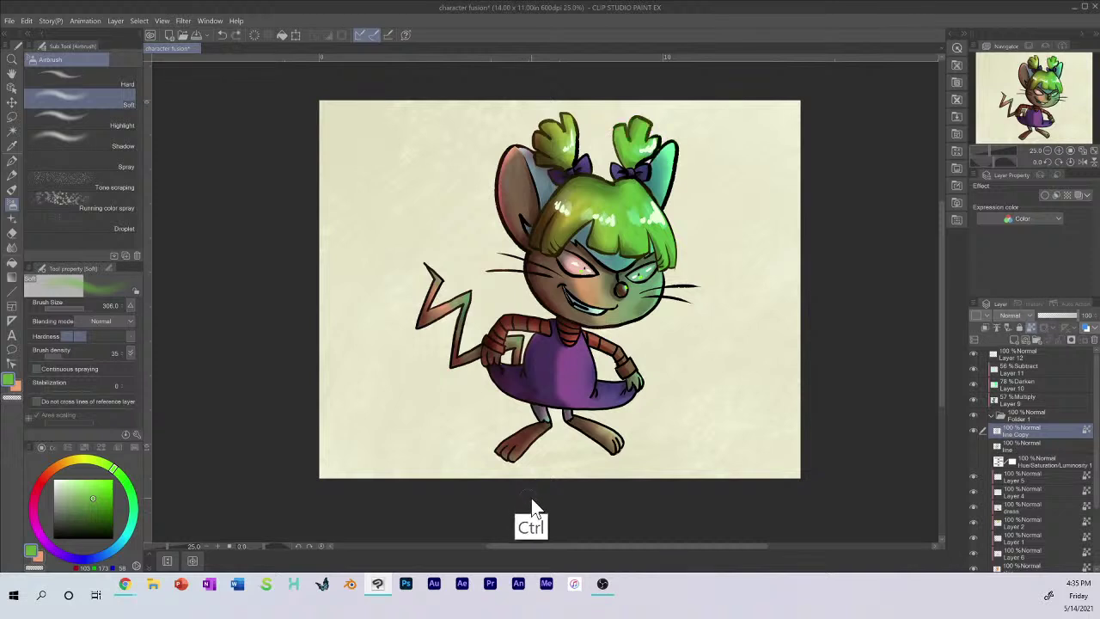
{"action": "left_click", "coordinate": [100, 506]}
{"action": "mouse_move", "coordinate": [636, 118]}
{"action": "left_mouse_down"}
{"action": "mouse_move", "coordinate": [660, 131]}
{"action": "mouse_move", "coordinate": [653, 159]}
{"action": "mouse_move", "coordinate": [682, 146]}
{"action": "mouse_move", "coordinate": [673, 202]}
{"action": "mouse_move", "coordinate": [661, 208]}
{"action": "mouse_move", "coordinate": [670, 263]}
{"action": "mouse_move", "coordinate": [653, 242]}
{"action": "mouse_move", "coordinate": [626, 254]}
{"action": "mouse_move", "coordinate": [619, 243]}
{"action": "left_mouse_up"}
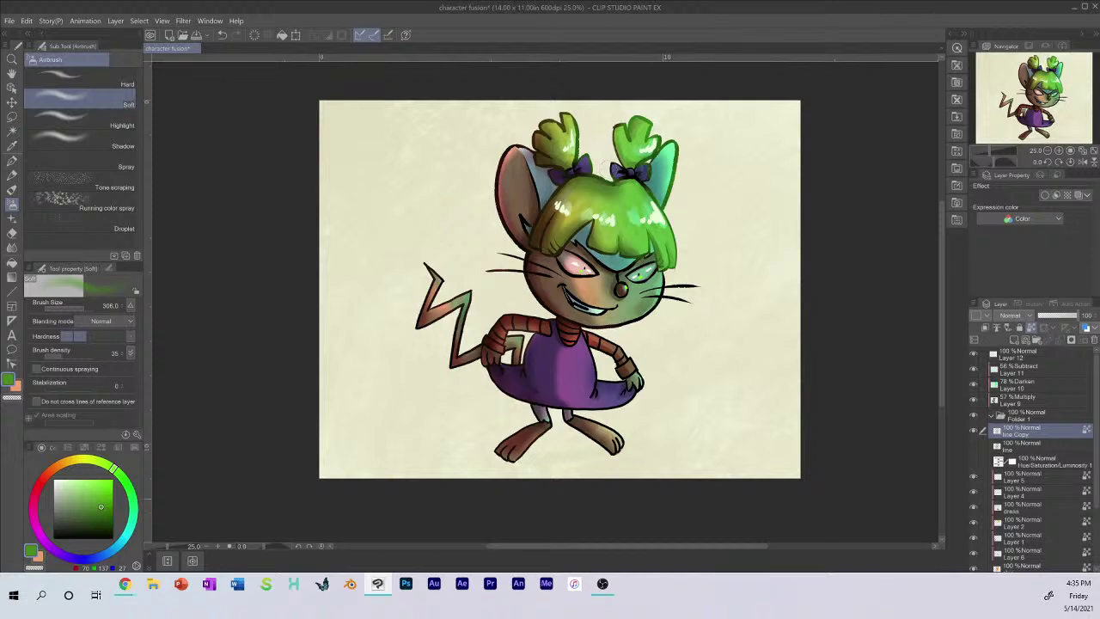
{"action": "key", "text": "ctrl+z"}
Step: Airbrush darker green over the outlines of the face, mouth, whiskers, hand, dress and leg, and dark brown around the left eye
{"action": "left_click", "coordinate": [103, 517]}
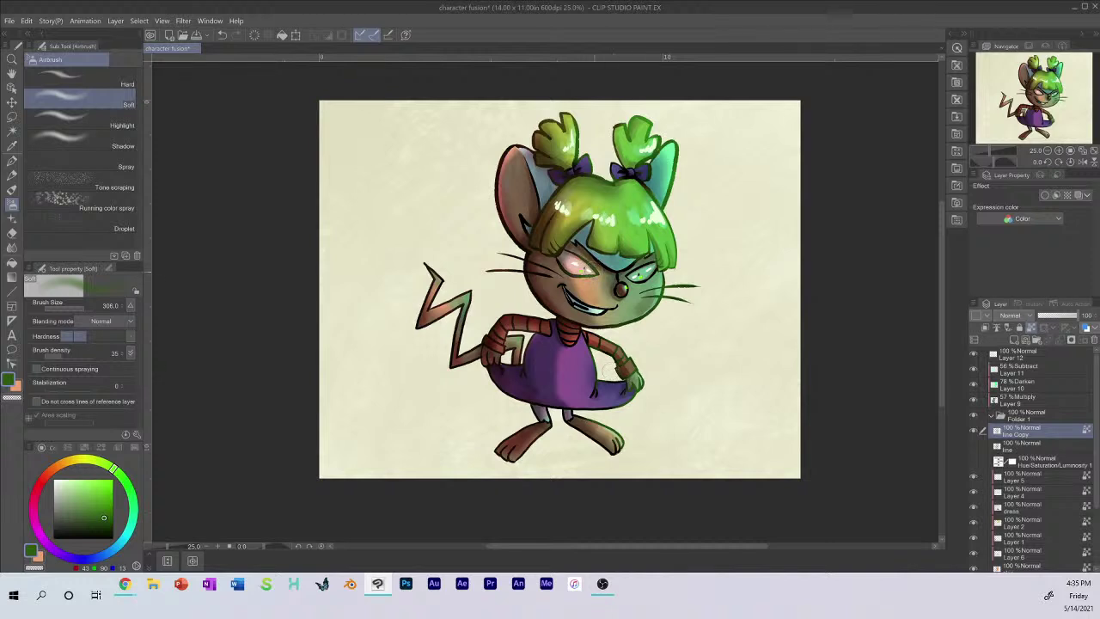
{"action": "left_click", "coordinate": [101, 524]}
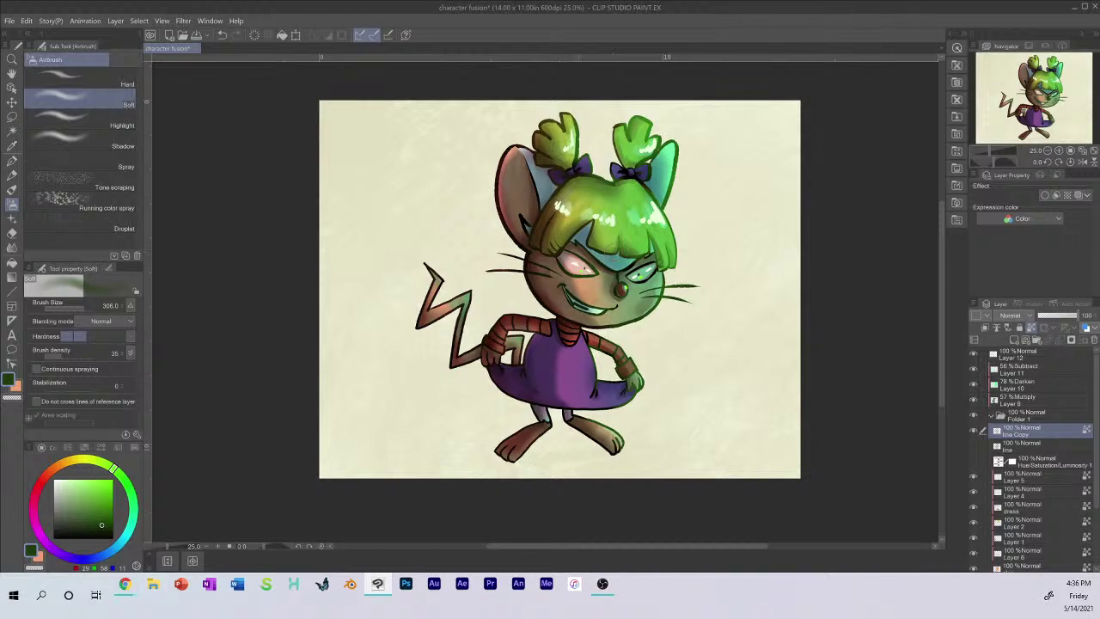
{"action": "left_click", "coordinate": [579, 274], "text": "alt"}
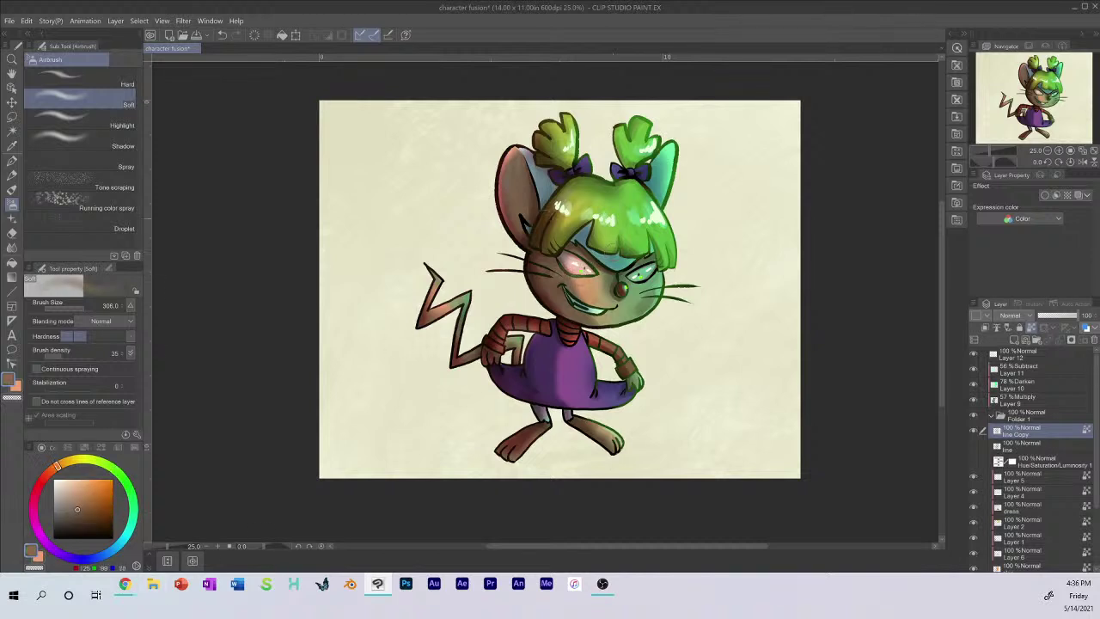
{"action": "left_click", "coordinate": [79, 517]}
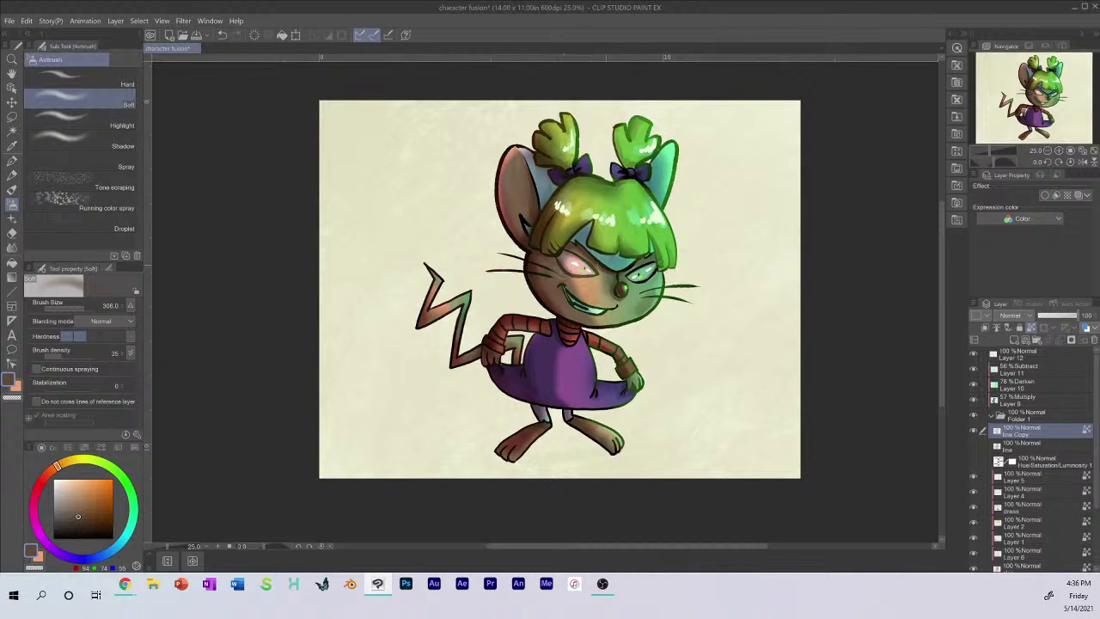
{"action": "left_click", "coordinate": [77, 525]}
{"action": "left_click_drag", "start_coordinate": [595, 272], "coordinate": [579, 274]}
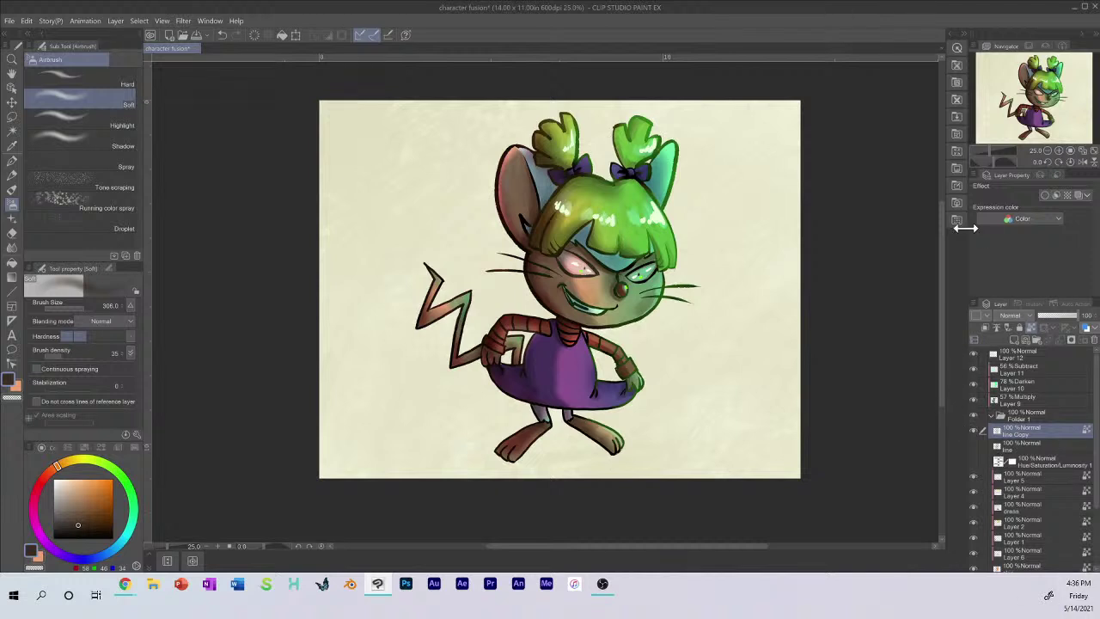
Step: Hide the Multiply texture layer and fill the background layer below it with a bright green based on the right ear's color
{"action": "left_click", "coordinate": [991, 416]}
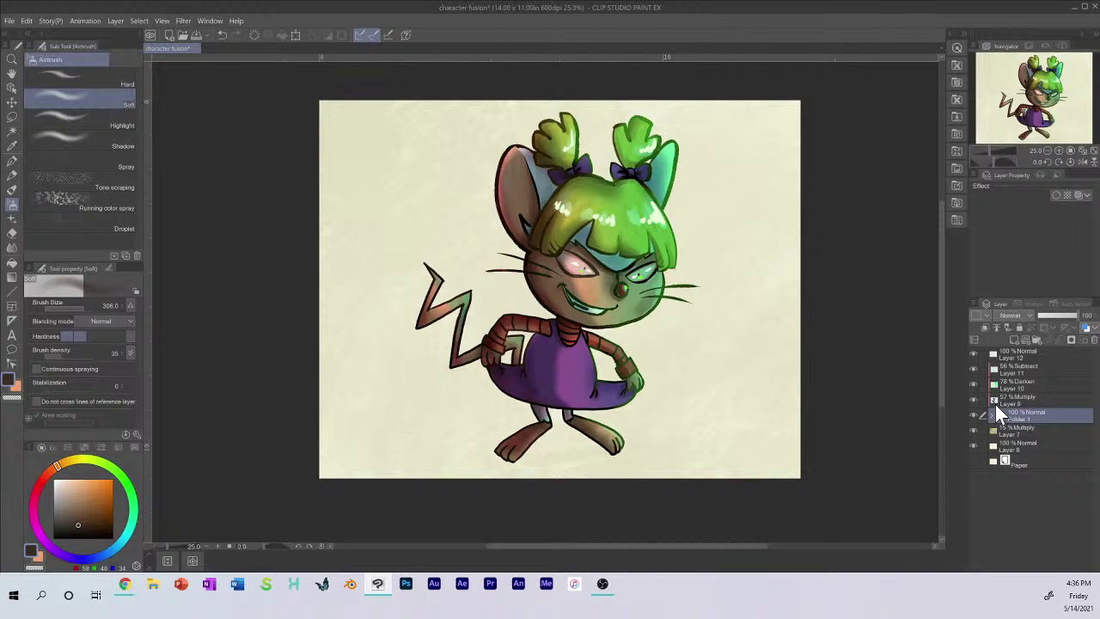
{"action": "left_click_drag", "start_coordinate": [634, 238], "coordinate": [671, 145]}
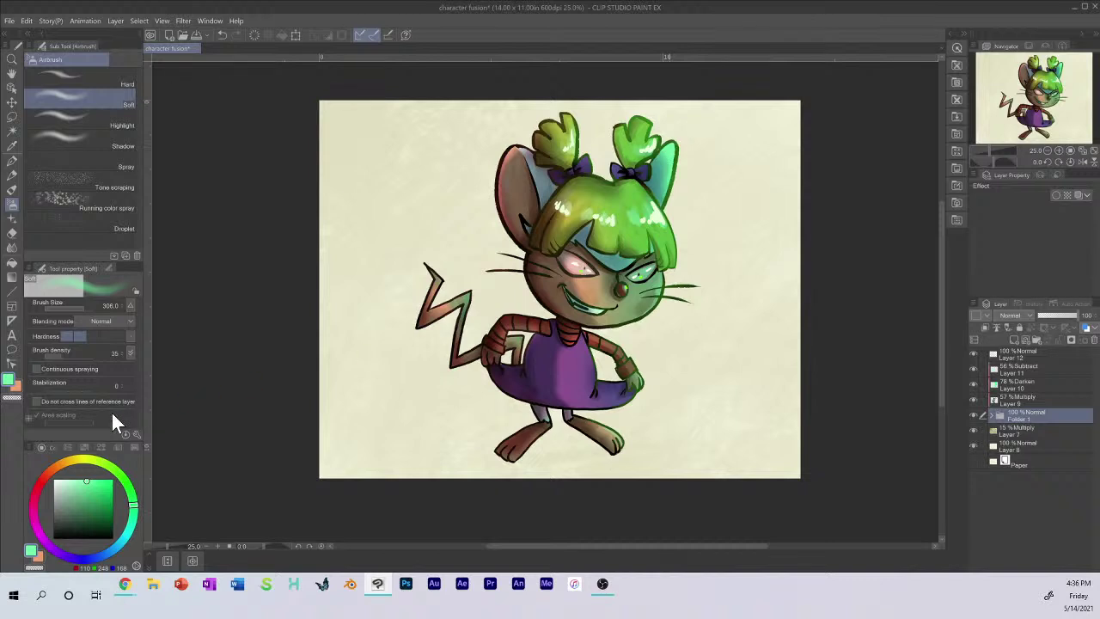
{"action": "left_click", "coordinate": [98, 481]}
{"action": "left_click", "coordinate": [1008, 445]}
{"action": "left_click", "coordinate": [973, 430]}
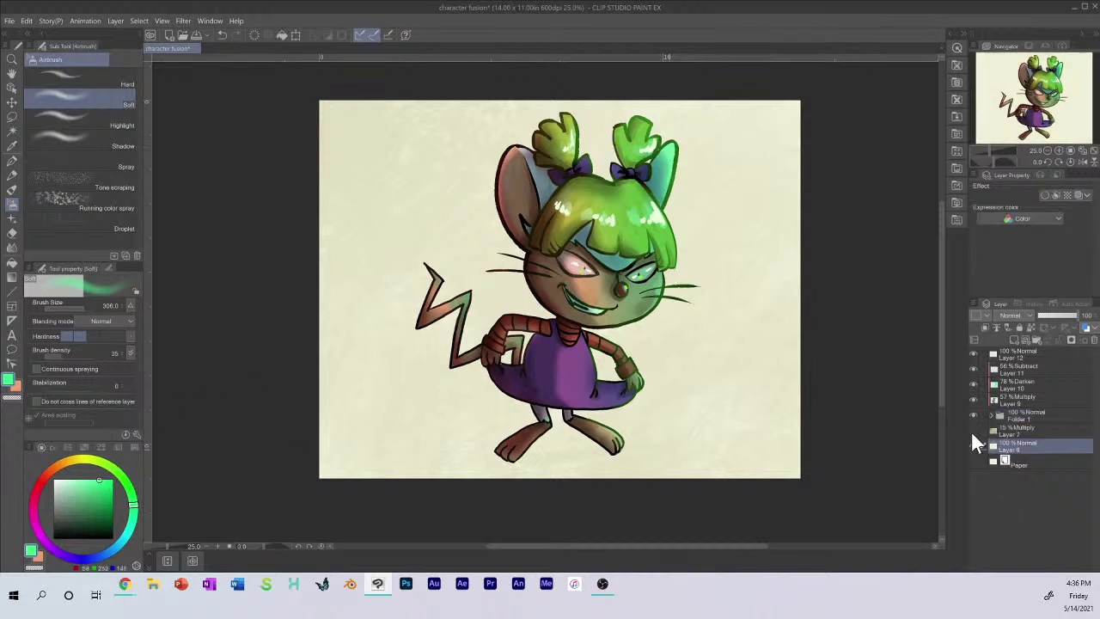
{"action": "left_click", "coordinate": [12, 263]}
{"action": "left_click", "coordinate": [354, 240]}
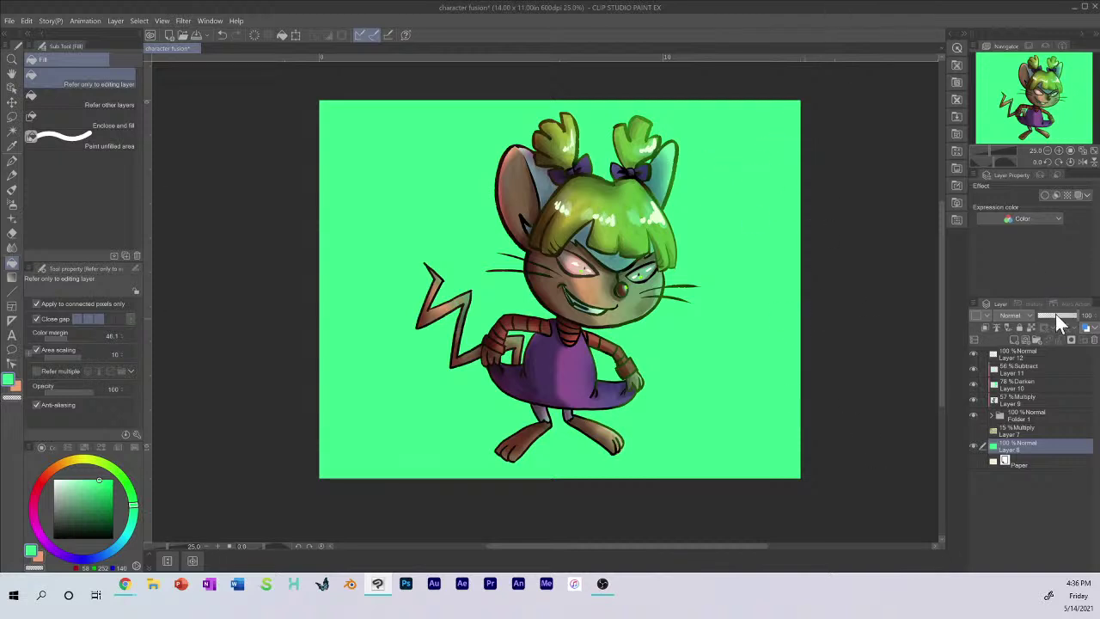
Step: Try refilling the background with a paler, less saturated green
{"action": "left_click", "coordinate": [84, 490]}
{"action": "left_click_drag", "start_coordinate": [85, 491], "coordinate": [85, 488]}
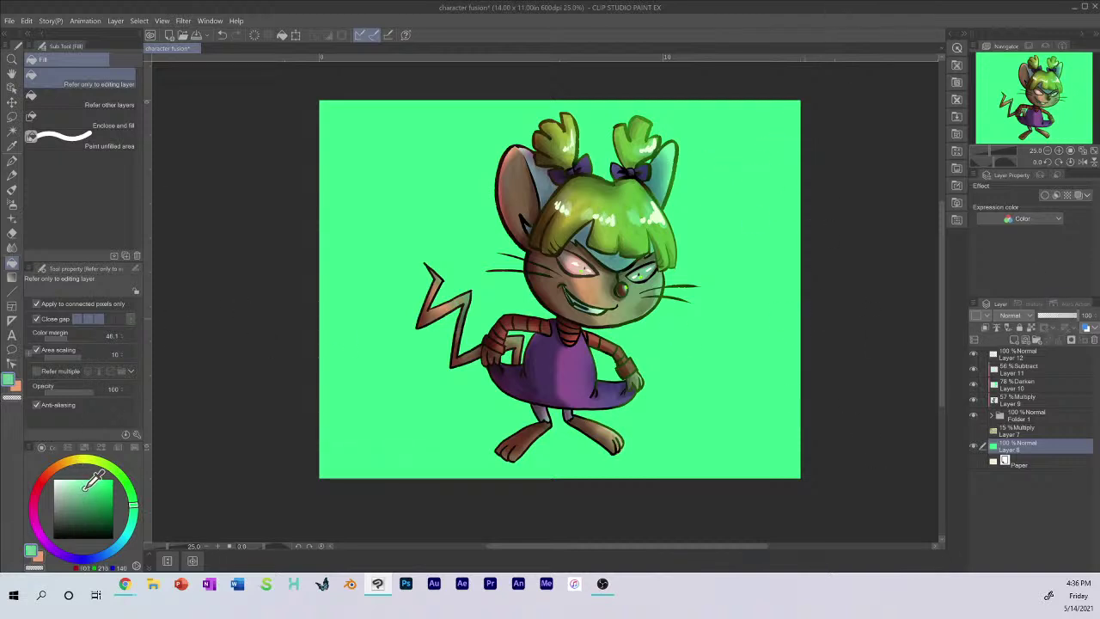
{"action": "left_click", "coordinate": [466, 216]}
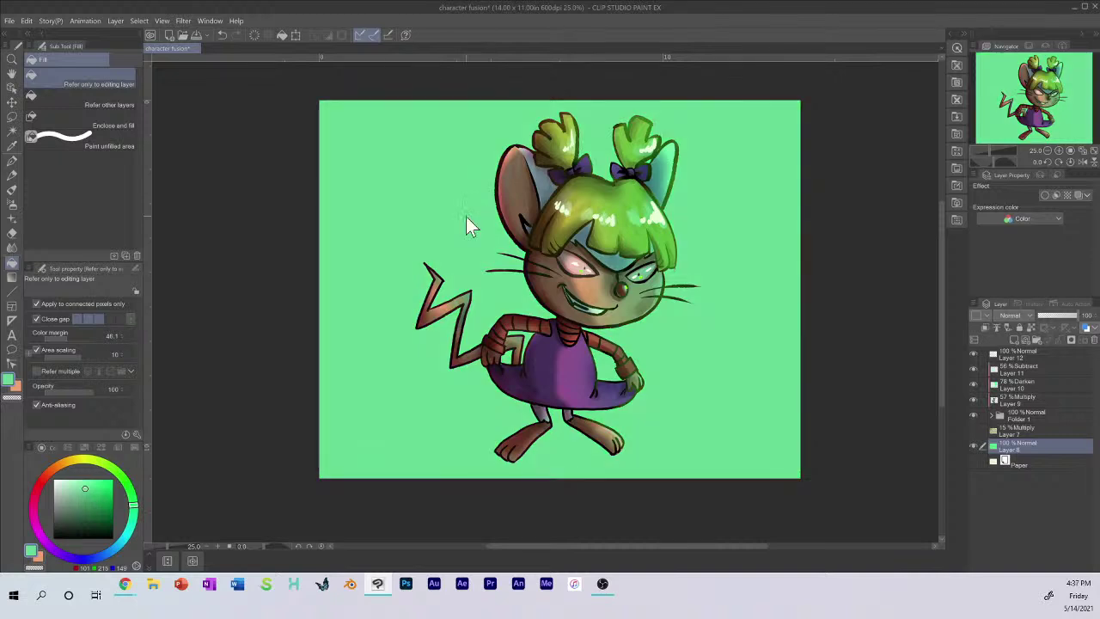
{"action": "key", "text": "ctrl+z"}
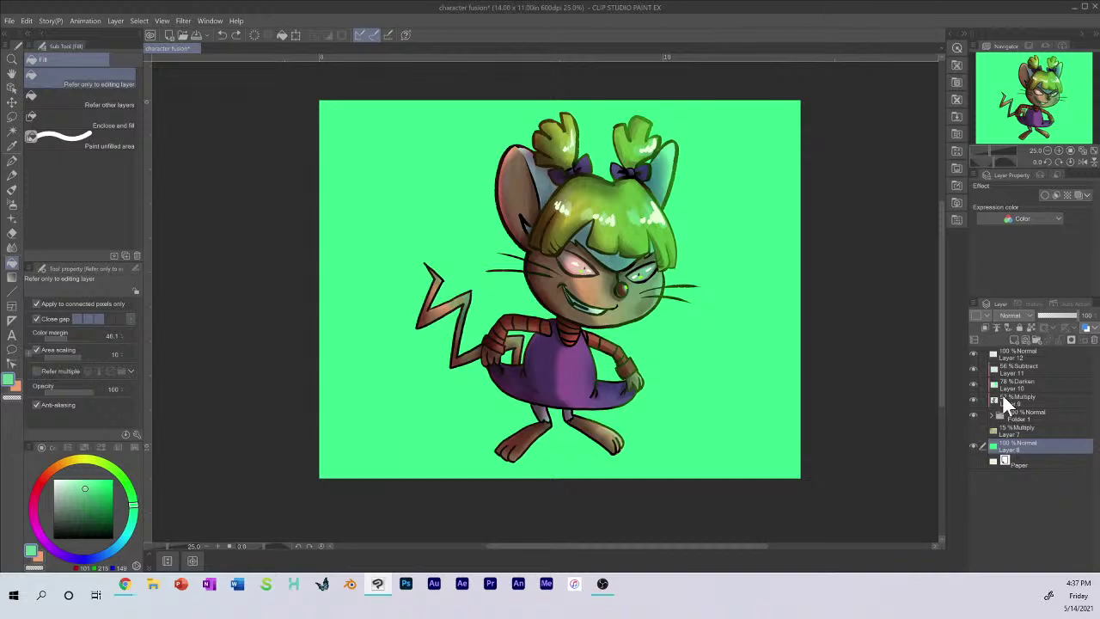
Step: Add a new layer directly above the green background layer and set its blending mode to Subtract
{"action": "left_click", "coordinate": [1014, 341]}
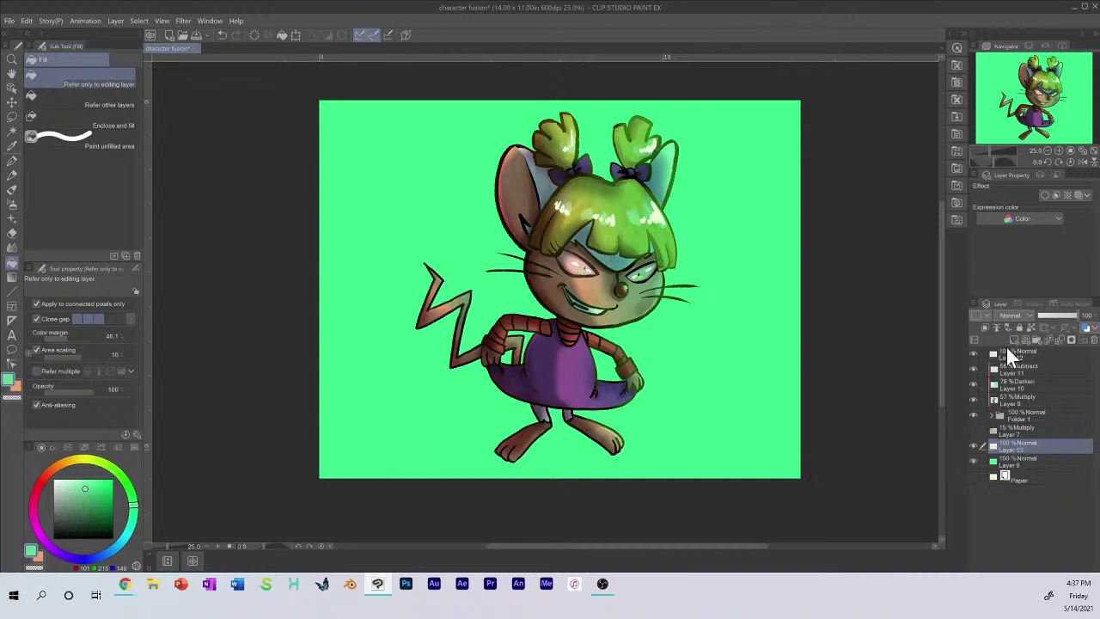
{"action": "left_click", "coordinate": [1012, 315]}
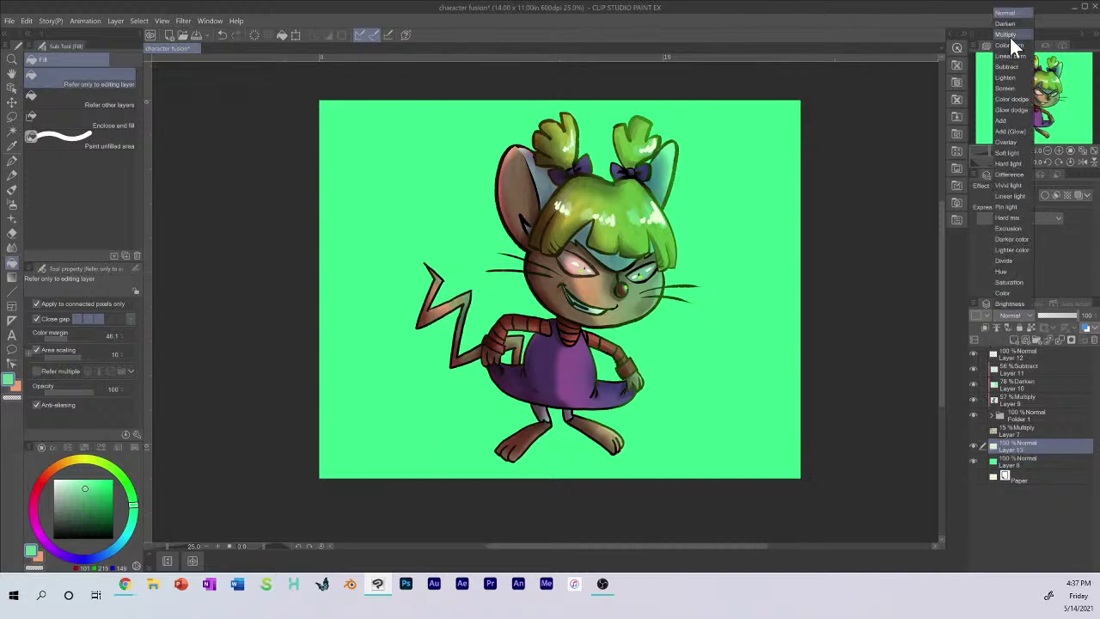
{"action": "left_click", "coordinate": [1015, 67]}
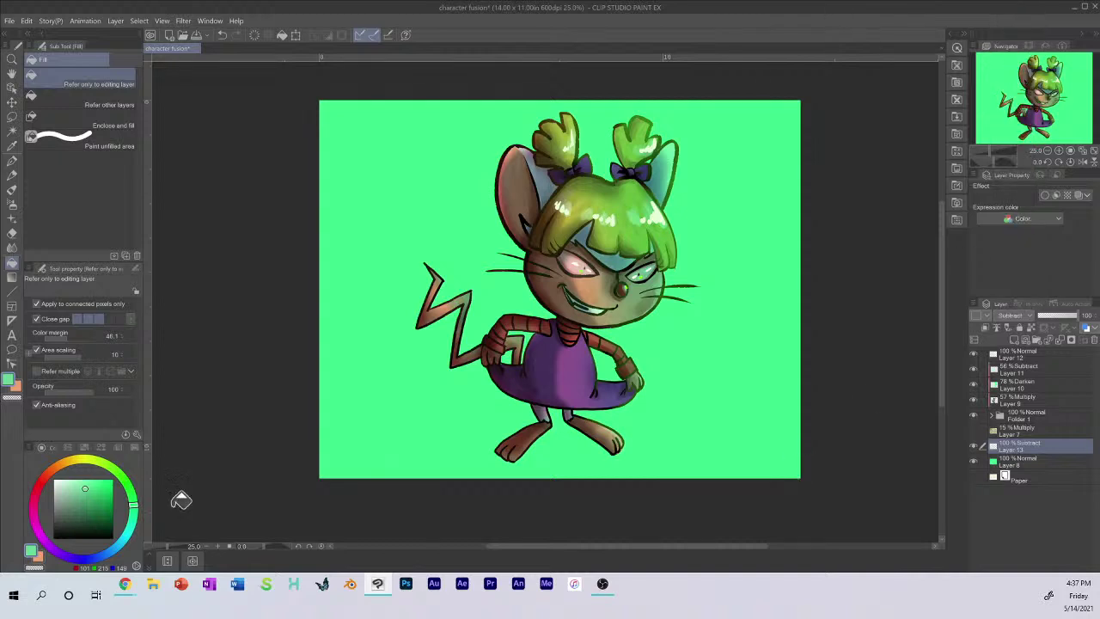
Step: Try airbrushing soft shadows around the character on the Subtract layer with pale and saturated greens, undoing each stroke
{"action": "left_click", "coordinate": [12, 175]}
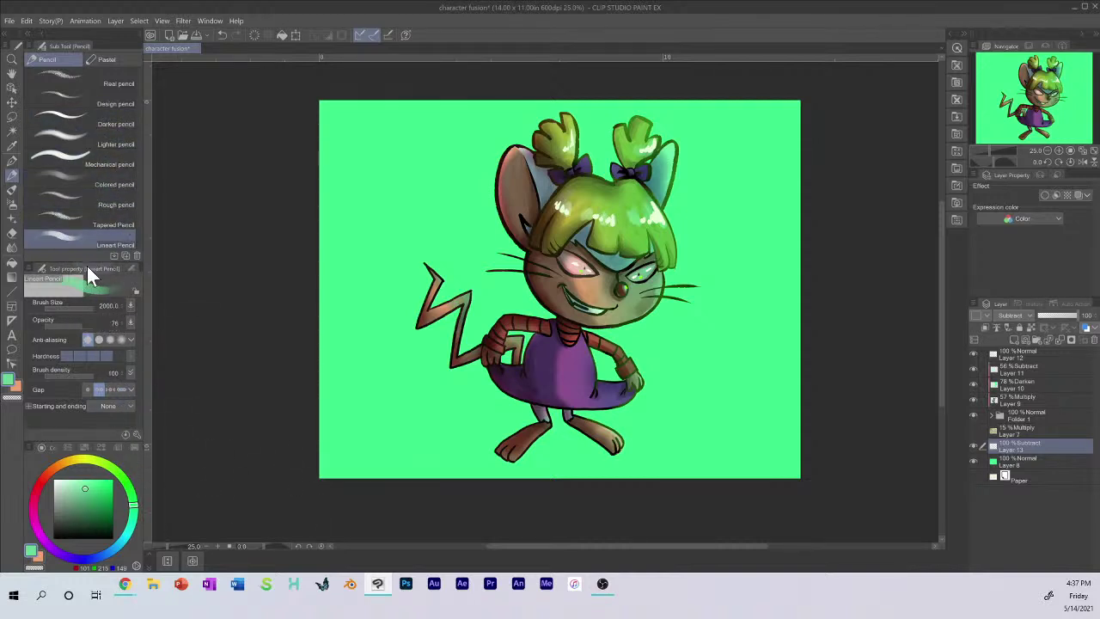
{"action": "left_click", "coordinate": [12, 204]}
{"action": "mouse_move", "coordinate": [322, 248]}
{"action": "left_mouse_down"}
{"action": "mouse_move", "coordinate": [384, 187]}
{"action": "mouse_move", "coordinate": [387, 245]}
{"action": "mouse_move", "coordinate": [481, 249]}
{"action": "mouse_move", "coordinate": [477, 279]}
{"action": "left_mouse_up"}
{"action": "key", "text": "ctrl+z"}
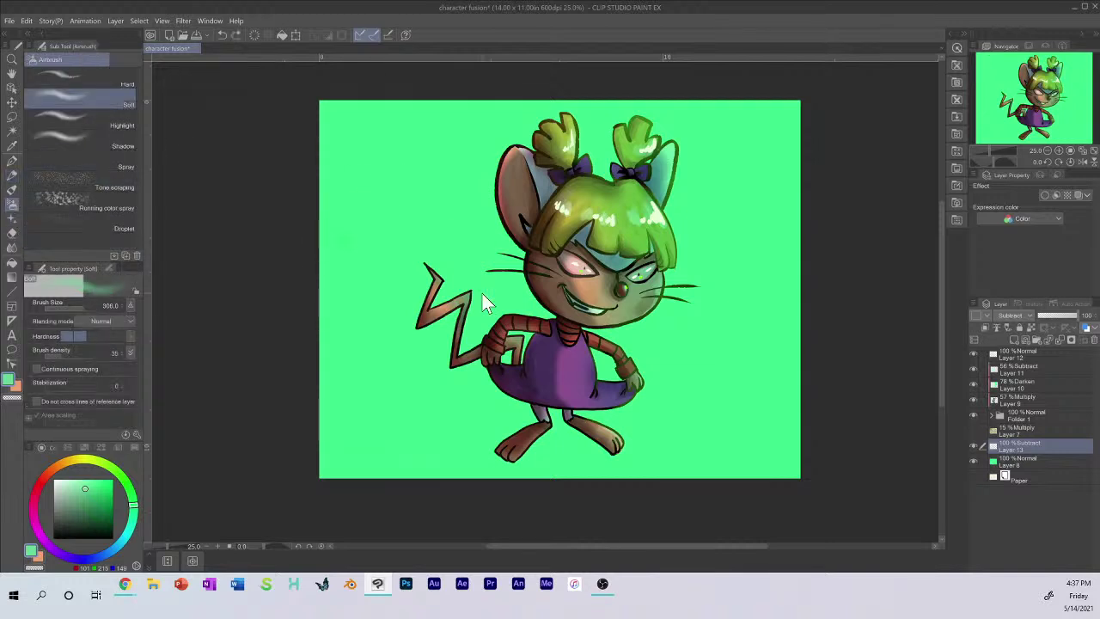
{"action": "left_click", "coordinate": [112, 479]}
{"action": "mouse_move", "coordinate": [331, 305]}
{"action": "left_mouse_down"}
{"action": "mouse_move", "coordinate": [366, 273]}
{"action": "mouse_move", "coordinate": [391, 309]}
{"action": "mouse_move", "coordinate": [395, 395]}
{"action": "mouse_move", "coordinate": [455, 384]}
{"action": "mouse_move", "coordinate": [449, 423]}
{"action": "left_mouse_up"}
{"action": "key", "text": "ctrl+z"}
{"action": "mouse_move", "coordinate": [348, 241]}
{"action": "left_mouse_down"}
{"action": "mouse_move", "coordinate": [365, 353]}
{"action": "mouse_move", "coordinate": [400, 490]}
{"action": "mouse_move", "coordinate": [486, 386]}
{"action": "mouse_move", "coordinate": [494, 456]}
{"action": "mouse_move", "coordinate": [554, 451]}
{"action": "mouse_move", "coordinate": [649, 374]}
{"action": "mouse_move", "coordinate": [713, 437]}
{"action": "mouse_move", "coordinate": [791, 460]}
{"action": "left_mouse_up"}
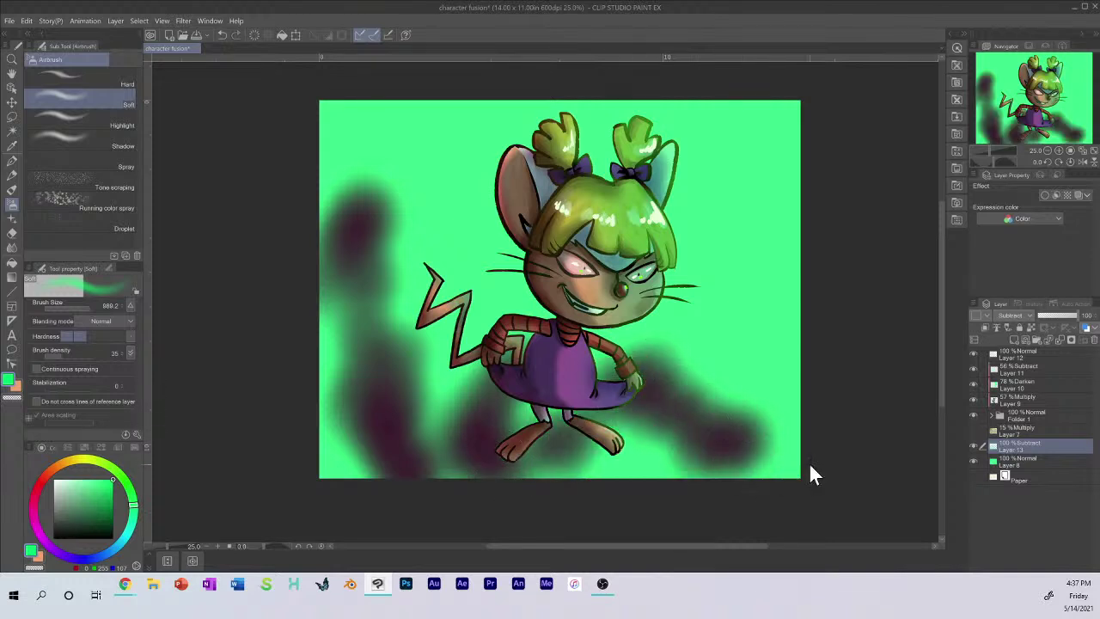
{"action": "key", "text": "ctrl+z"}
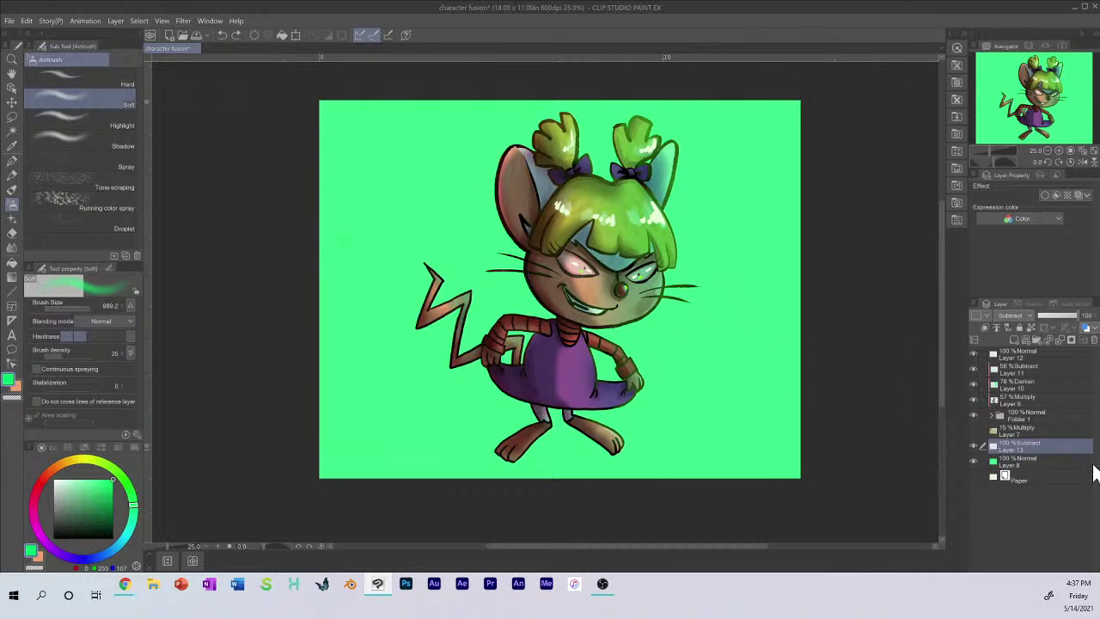
Step: Refill the background layer with a slightly duller green
{"action": "left_click", "coordinate": [1039, 460]}
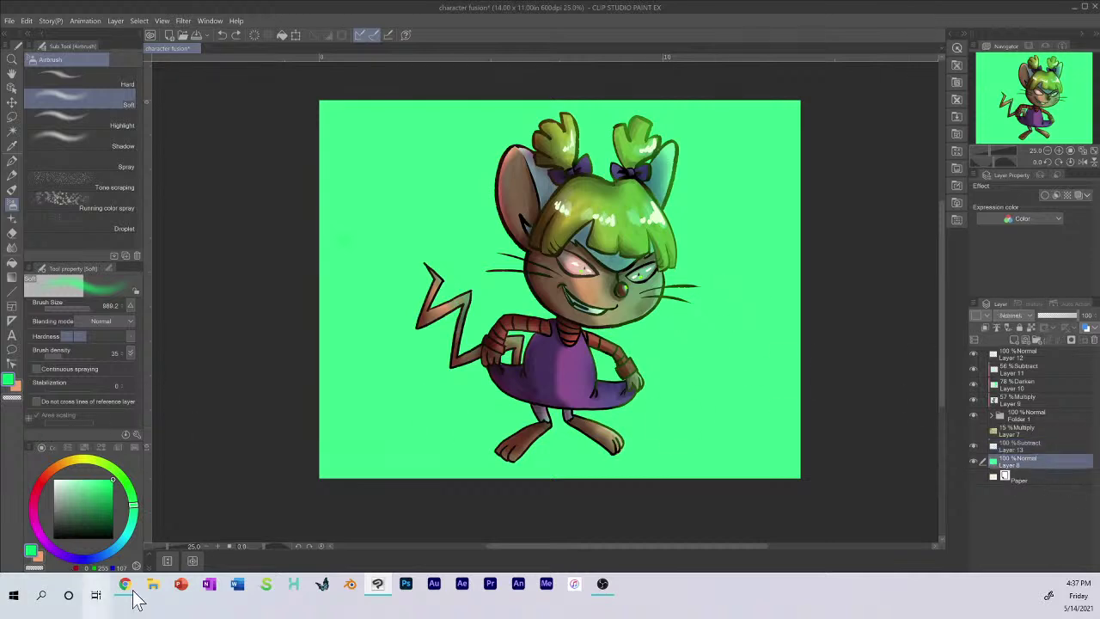
{"action": "left_click", "coordinate": [89, 487]}
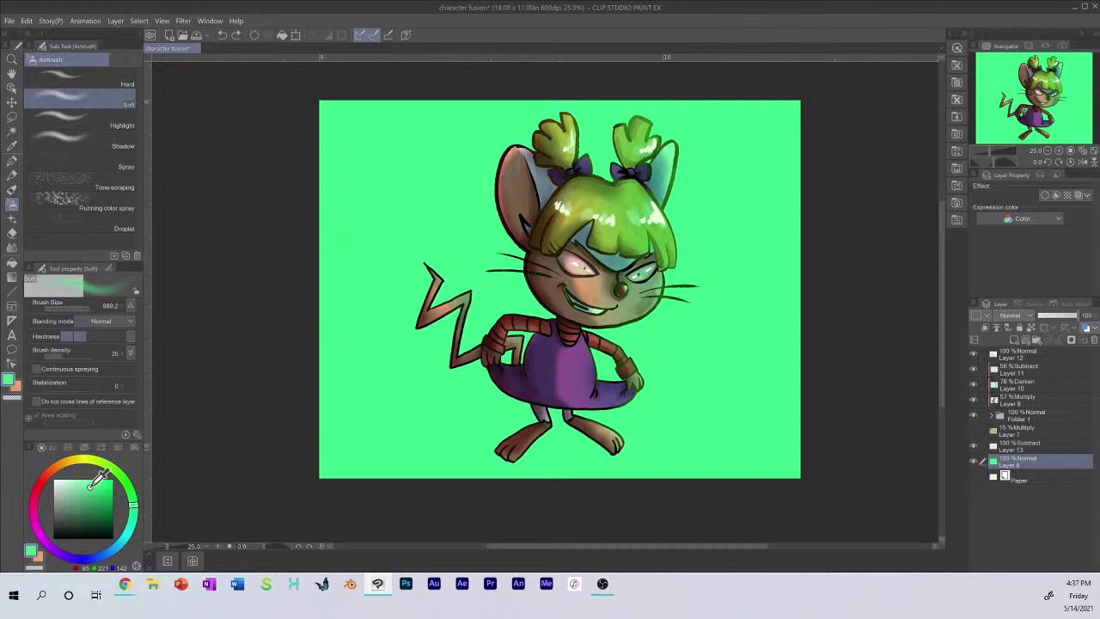
{"action": "left_click", "coordinate": [13, 263]}
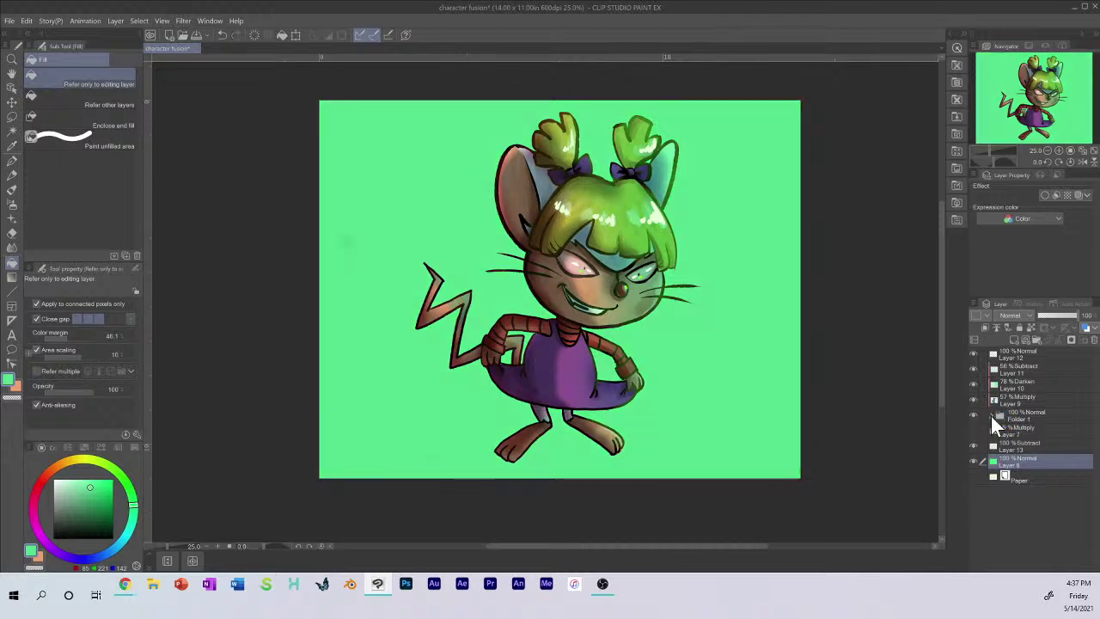
Step: Move the Hue/Saturation/Luminosity layer out of its folder to the top of the stack, view the illustration in grayscale with it, and hide it again
{"action": "left_click", "coordinate": [991, 416]}
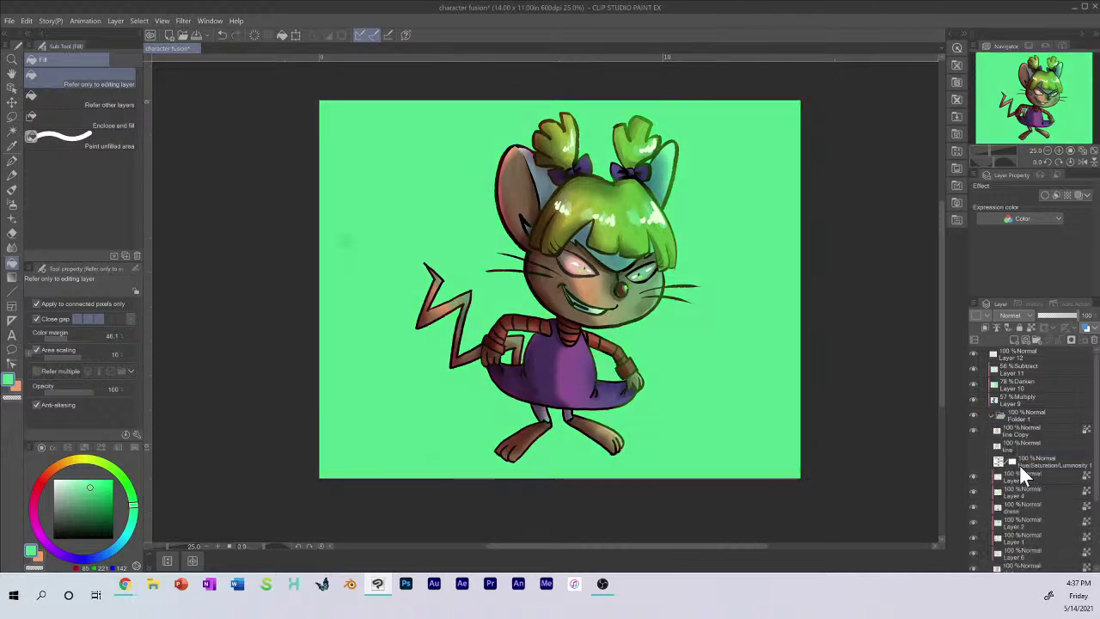
{"action": "left_click_drag", "start_coordinate": [1019, 467], "coordinate": [1000, 350]}
{"action": "left_click", "coordinate": [974, 353]}
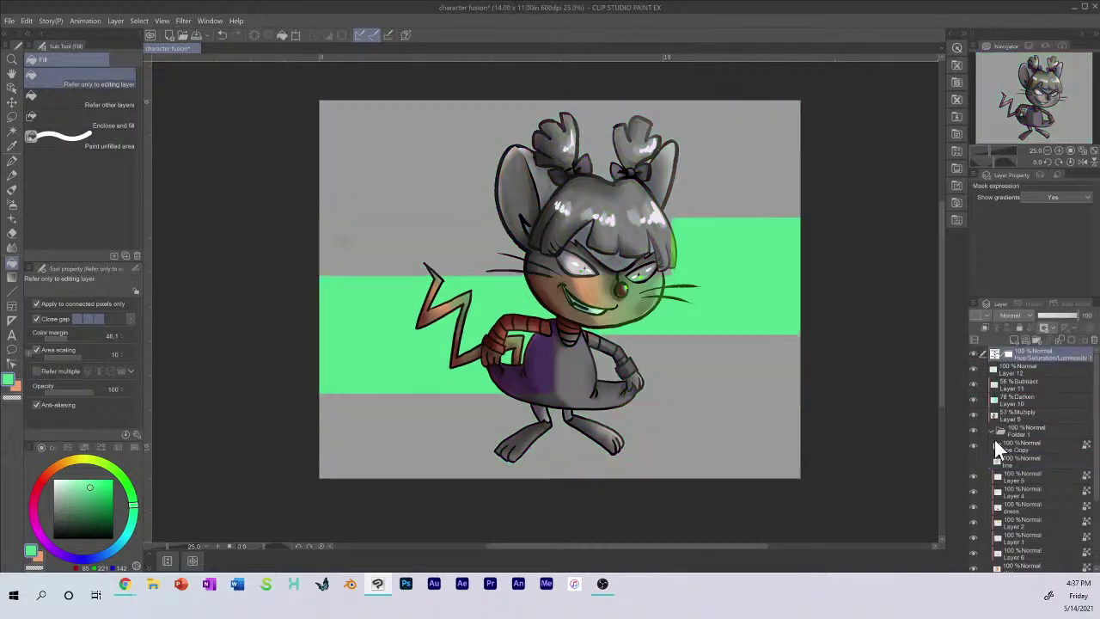
{"action": "left_click", "coordinate": [992, 429]}
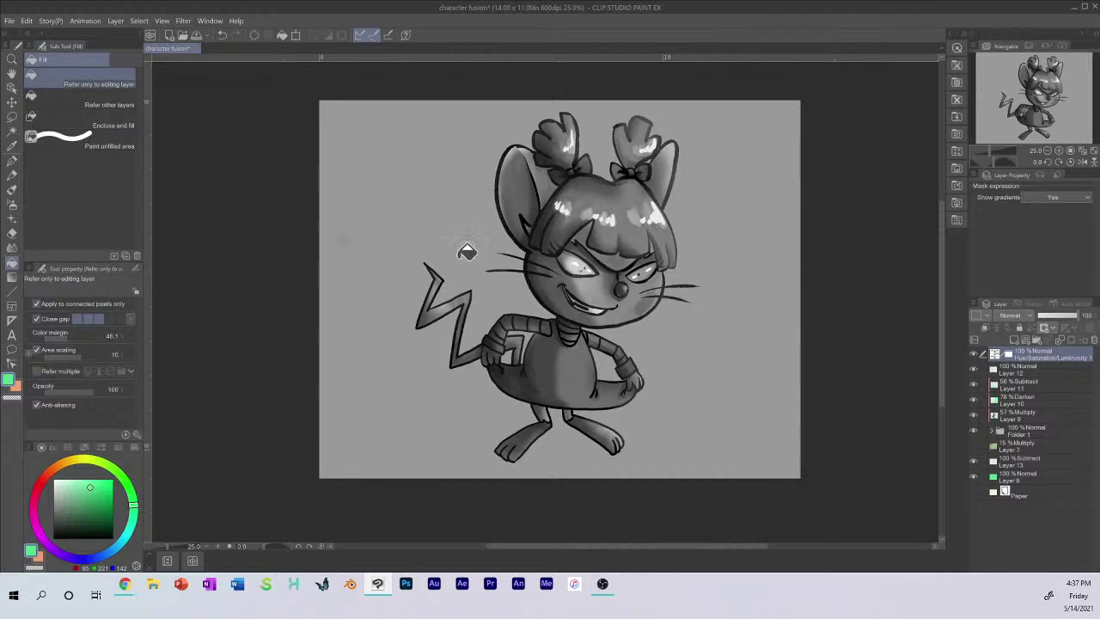
{"action": "left_click", "coordinate": [1037, 474]}
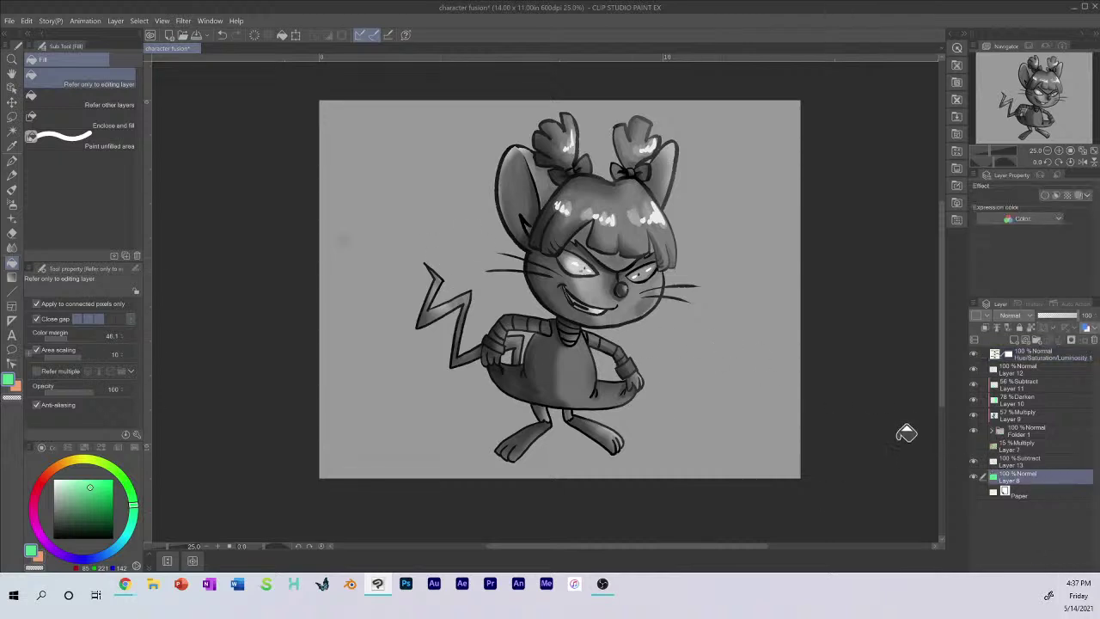
{"action": "left_click", "coordinate": [974, 355]}
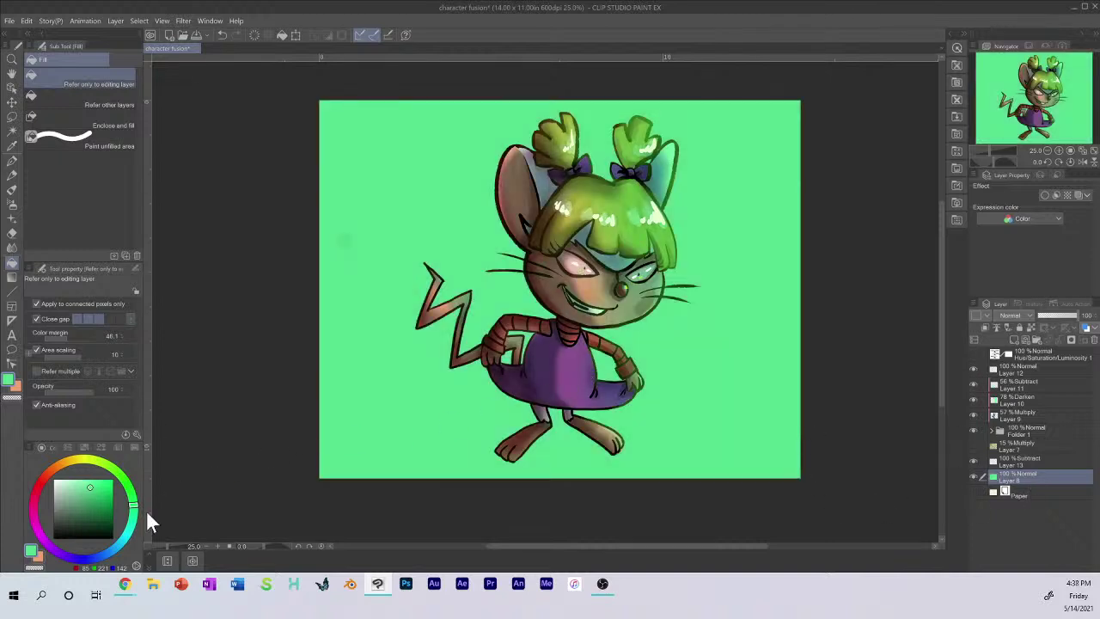
Step: Airbrush soft orange-red patches over the background layer on both sides of the character and near the feet
{"action": "left_click", "coordinate": [44, 478]}
{"action": "left_click", "coordinate": [49, 471]}
{"action": "left_click", "coordinate": [99, 486]}
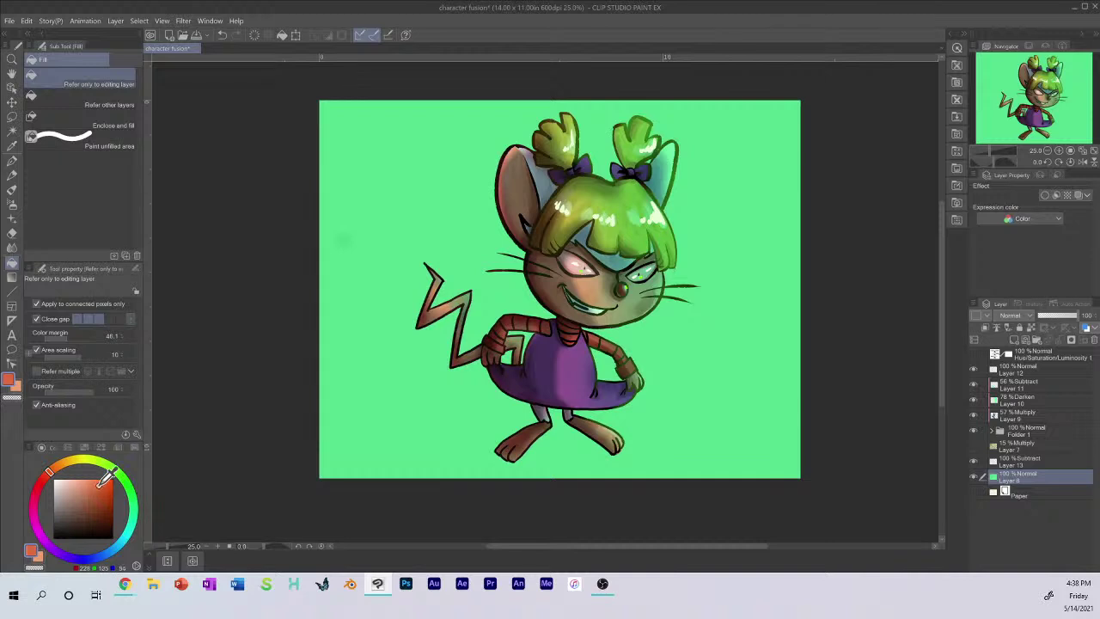
{"action": "left_click", "coordinate": [12, 190]}
{"action": "left_click", "coordinate": [12, 205]}
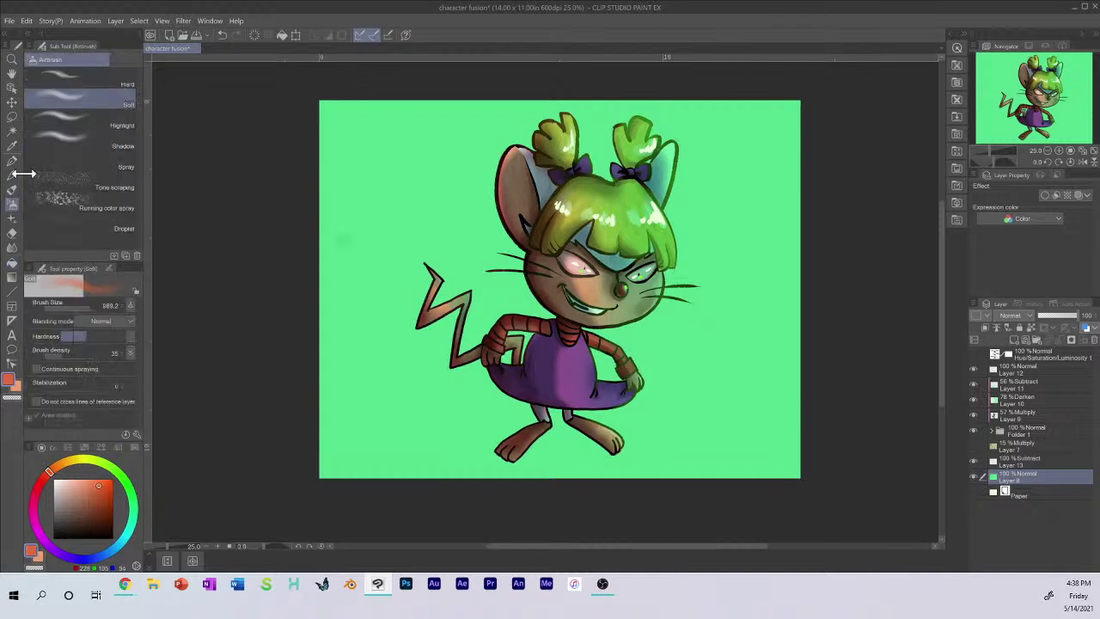
{"action": "mouse_move", "coordinate": [351, 267]}
{"action": "left_mouse_down"}
{"action": "mouse_move", "coordinate": [330, 387]}
{"action": "mouse_move", "coordinate": [348, 465]}
{"action": "mouse_move", "coordinate": [428, 404]}
{"action": "mouse_move", "coordinate": [440, 457]}
{"action": "mouse_move", "coordinate": [524, 455]}
{"action": "left_mouse_up"}
{"action": "mouse_move", "coordinate": [671, 337]}
{"action": "left_mouse_down"}
{"action": "mouse_move", "coordinate": [709, 380]}
{"action": "mouse_move", "coordinate": [702, 402]}
{"action": "mouse_move", "coordinate": [746, 441]}
{"action": "left_mouse_up"}
{"action": "mouse_move", "coordinate": [387, 211]}
{"action": "left_mouse_down"}
{"action": "mouse_move", "coordinate": [451, 239]}
{"action": "mouse_move", "coordinate": [496, 281]}
{"action": "left_mouse_up"}
{"action": "left_click_drag", "start_coordinate": [361, 206], "coordinate": [342, 129]}
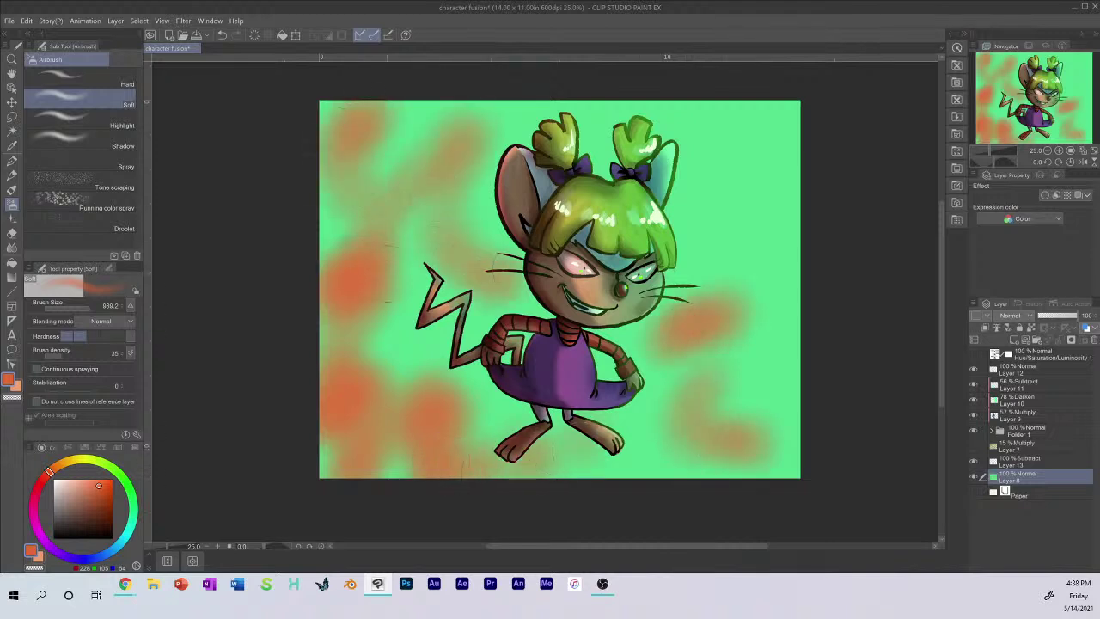
{"action": "mouse_move", "coordinate": [458, 277]}
{"action": "left_mouse_down"}
{"action": "mouse_move", "coordinate": [440, 387]}
{"action": "mouse_move", "coordinate": [526, 415]}
{"action": "left_mouse_up"}
{"action": "left_click", "coordinate": [722, 349]}
{"action": "left_click", "coordinate": [748, 155]}
{"action": "mouse_move", "coordinate": [739, 153]}
{"action": "left_mouse_down"}
{"action": "mouse_move", "coordinate": [753, 402]}
{"action": "mouse_move", "coordinate": [627, 471]}
{"action": "mouse_move", "coordinate": [316, 438]}
{"action": "mouse_move", "coordinate": [380, 302]}
{"action": "mouse_move", "coordinate": [421, 374]}
{"action": "mouse_move", "coordinate": [520, 434]}
{"action": "mouse_move", "coordinate": [396, 283]}
{"action": "mouse_move", "coordinate": [464, 107]}
{"action": "left_mouse_up"}
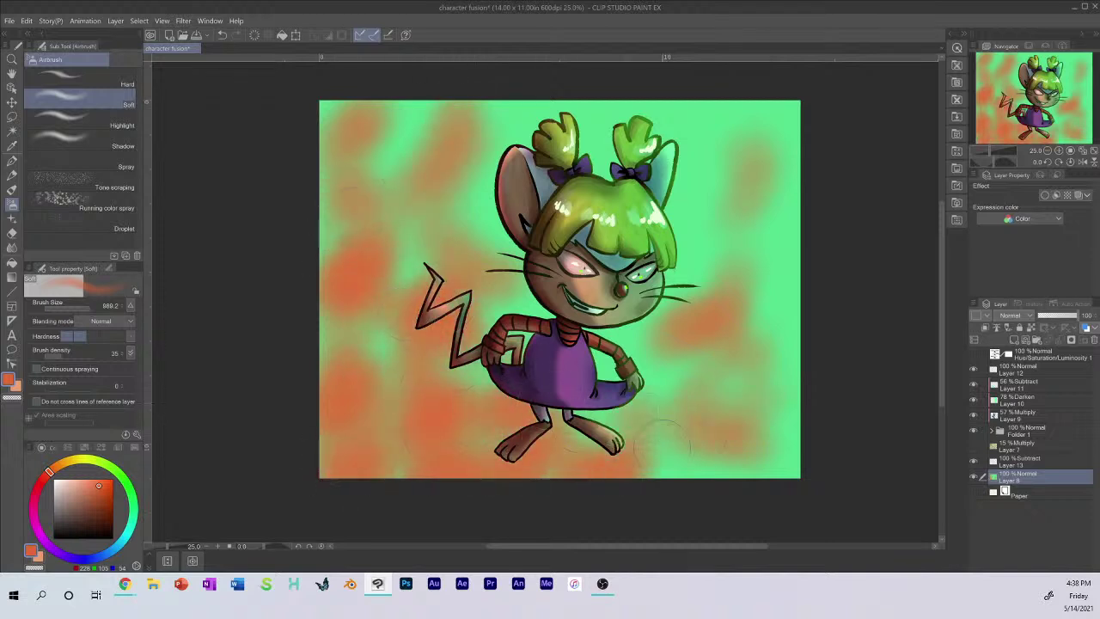
Step: Intensify the lower and left background patches with a fully saturated orange-red airbrush
{"action": "left_click", "coordinate": [113, 479]}
{"action": "mouse_move", "coordinate": [352, 361]}
{"action": "left_mouse_down"}
{"action": "mouse_move", "coordinate": [344, 447]}
{"action": "mouse_move", "coordinate": [417, 469]}
{"action": "mouse_move", "coordinate": [400, 352]}
{"action": "mouse_move", "coordinate": [470, 212]}
{"action": "left_mouse_up"}
{"action": "left_click_drag", "start_coordinate": [514, 412], "coordinate": [689, 447]}
Step: Airbrush bright green and pale mint over the upper right background and down its right edge
{"action": "left_click", "coordinate": [132, 504]}
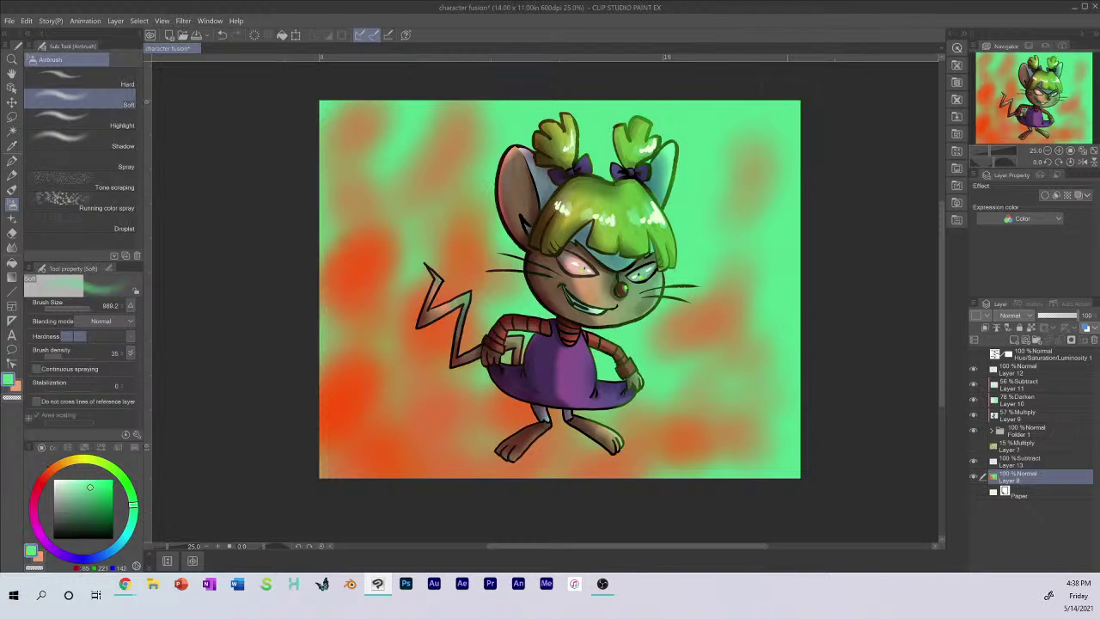
{"action": "left_click_drag", "start_coordinate": [106, 484], "coordinate": [103, 478]}
{"action": "mouse_move", "coordinate": [761, 125]}
{"action": "left_mouse_down"}
{"action": "mouse_move", "coordinate": [741, 159]}
{"action": "mouse_move", "coordinate": [753, 179]}
{"action": "mouse_move", "coordinate": [744, 265]}
{"action": "left_mouse_up"}
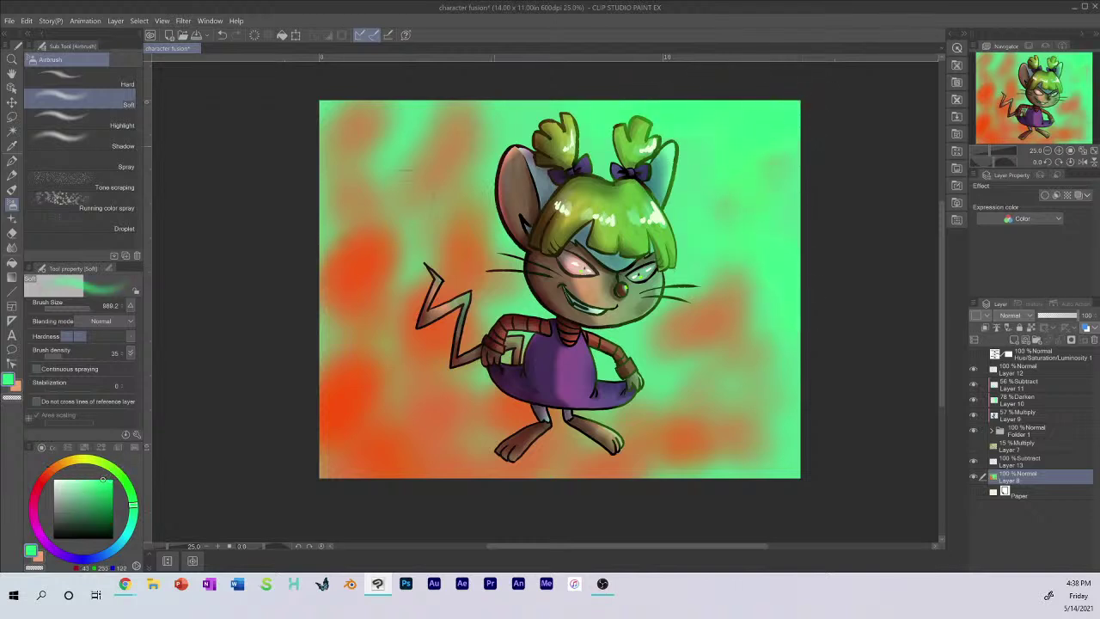
{"action": "left_click", "coordinate": [78, 480]}
{"action": "left_click_drag", "start_coordinate": [789, 116], "coordinate": [585, 116]}
{"action": "mouse_move", "coordinate": [692, 167]}
{"action": "left_mouse_down"}
{"action": "mouse_move", "coordinate": [732, 233]}
{"action": "mouse_move", "coordinate": [789, 391]}
{"action": "left_mouse_up"}
{"action": "left_click_drag", "start_coordinate": [773, 189], "coordinate": [782, 215]}
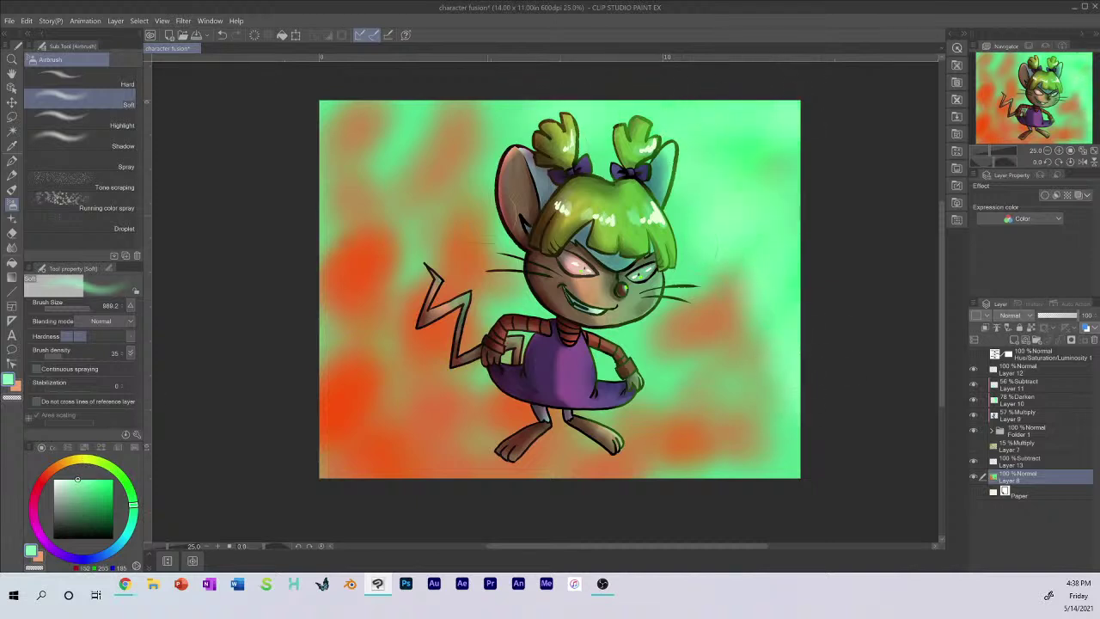
Step: Soften the orange areas around the tail, left ear and feet with pale mint and a green sampled from the background
{"action": "left_click_drag", "start_coordinate": [477, 219], "coordinate": [451, 236]}
{"action": "left_click", "coordinate": [750, 466], "text": "alt"}
{"action": "left_click", "coordinate": [626, 336], "text": "alt"}
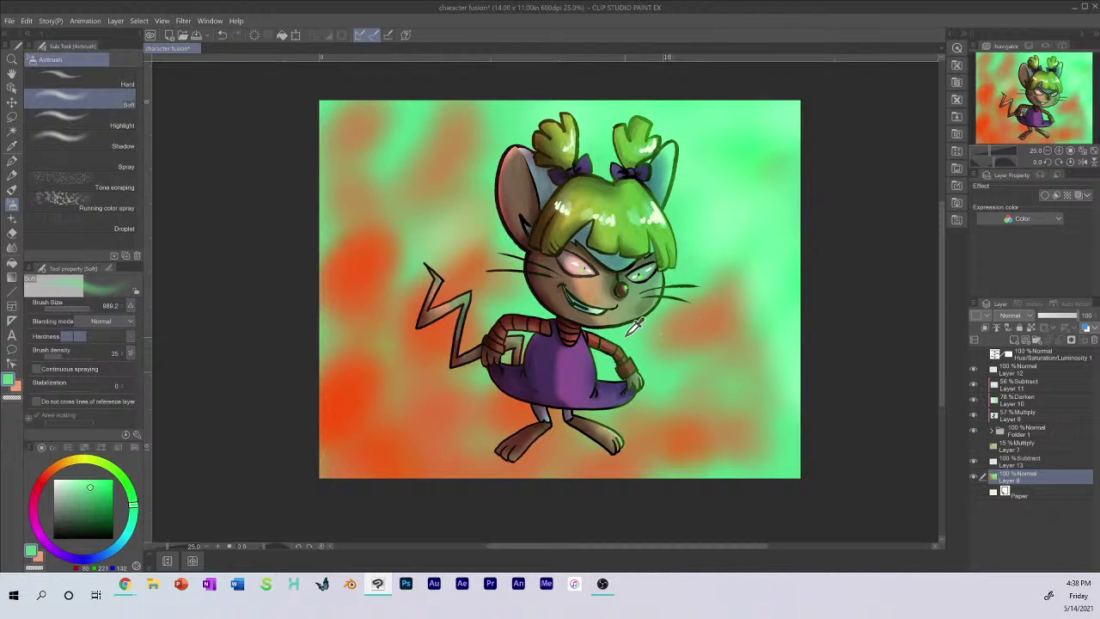
{"action": "mouse_move", "coordinate": [478, 287]}
{"action": "left_mouse_down"}
{"action": "mouse_move", "coordinate": [518, 426]}
{"action": "mouse_move", "coordinate": [714, 386]}
{"action": "mouse_move", "coordinate": [492, 443]}
{"action": "mouse_move", "coordinate": [336, 408]}
{"action": "mouse_move", "coordinate": [443, 222]}
{"action": "mouse_move", "coordinate": [401, 308]}
{"action": "mouse_move", "coordinate": [383, 472]}
{"action": "mouse_move", "coordinate": [713, 443]}
{"action": "left_mouse_up"}
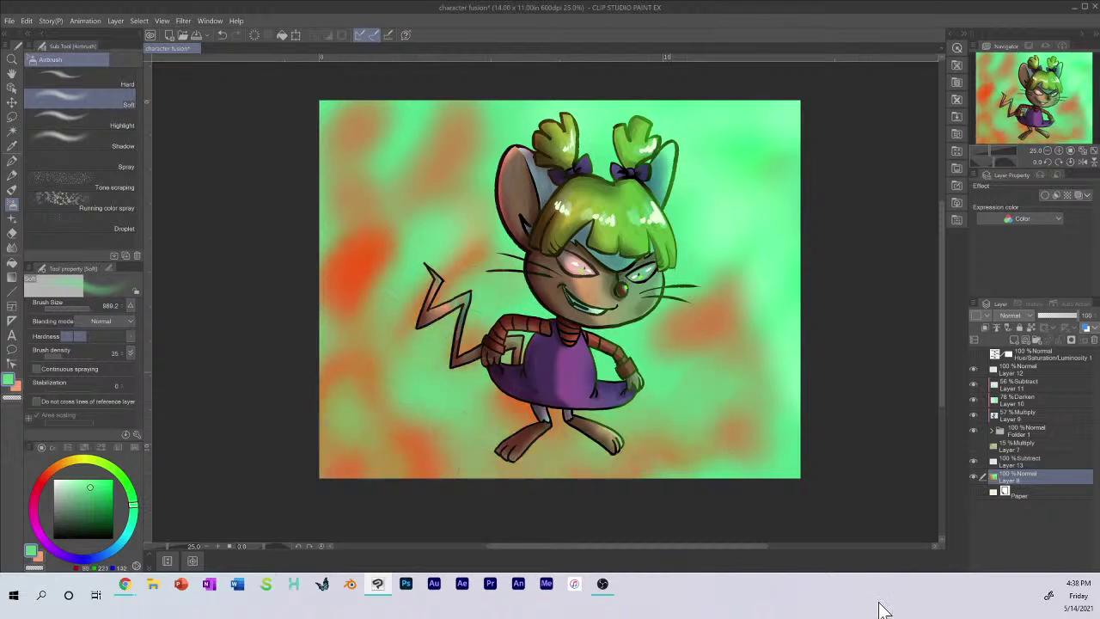
Step: Add a Color dodge layer above the background layer, choose a dark green painting color, and save the file
{"action": "left_click", "coordinate": [1014, 340]}
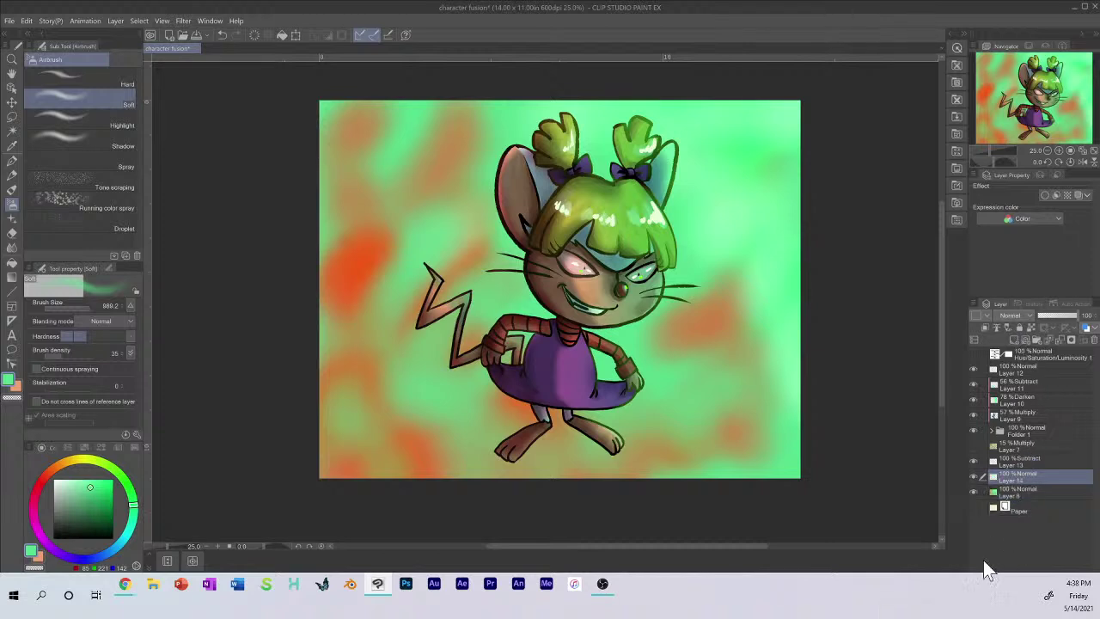
{"action": "left_click", "coordinate": [1014, 316]}
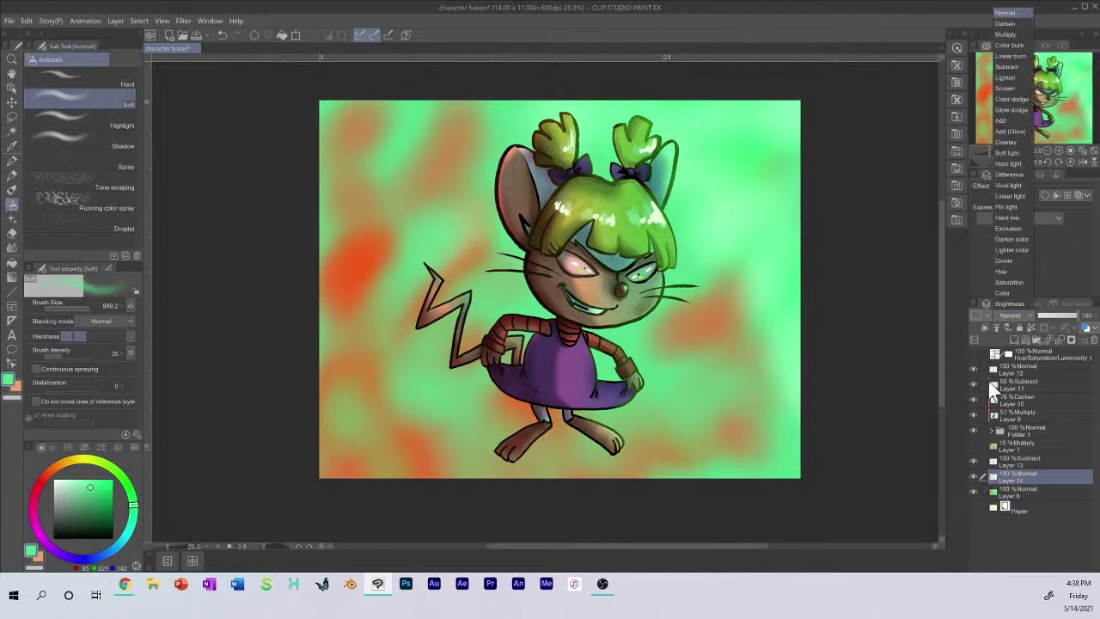
{"action": "left_click", "coordinate": [1019, 98]}
{"action": "left_click_drag", "start_coordinate": [110, 477], "coordinate": [100, 519]}
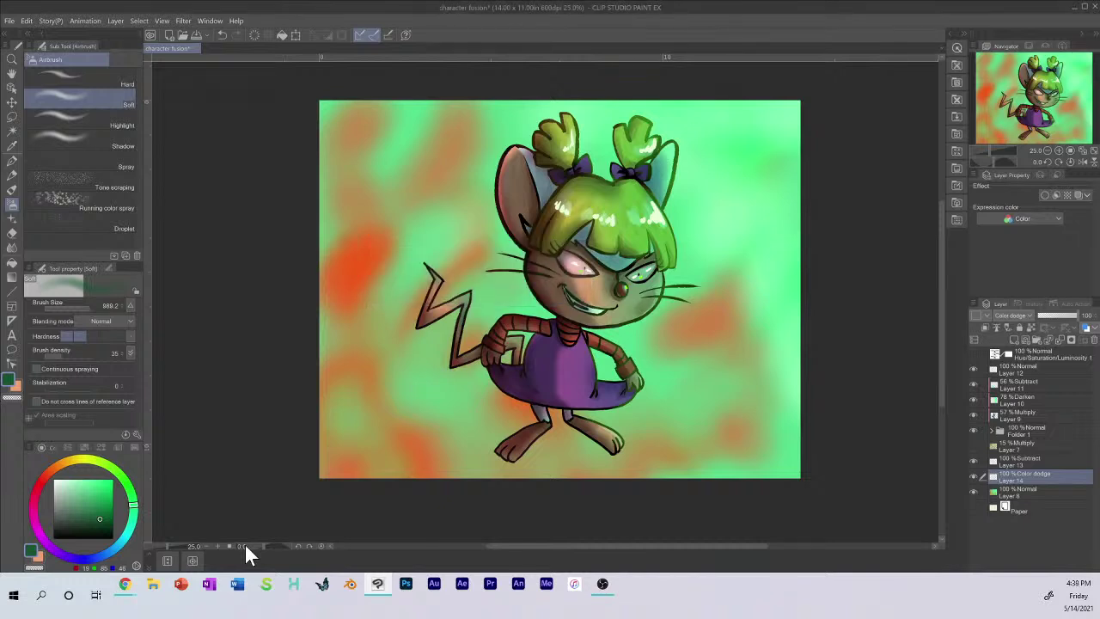
{"action": "left_click", "coordinate": [198, 36]}
Step: Move the Color dodge layer up between Layer 12 and the Subtract shading layer, and toggle Layer 12 to check its highlights
{"action": "left_click_drag", "start_coordinate": [1017, 476], "coordinate": [1037, 368]}
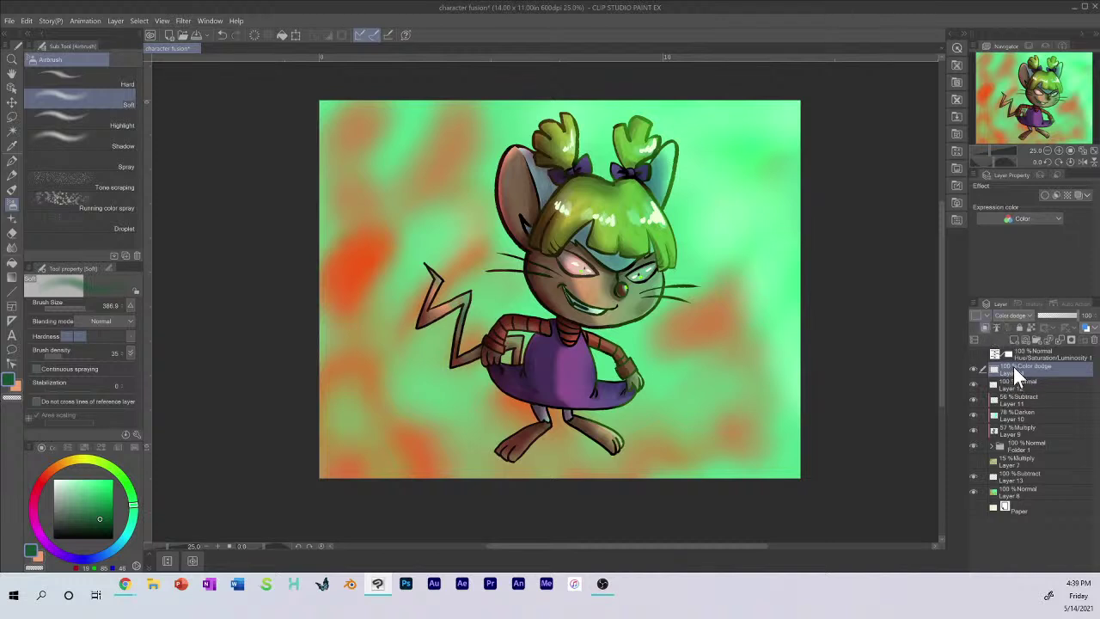
{"action": "left_click_drag", "start_coordinate": [1013, 367], "coordinate": [1009, 386]}
{"action": "left_click", "coordinate": [973, 368]}
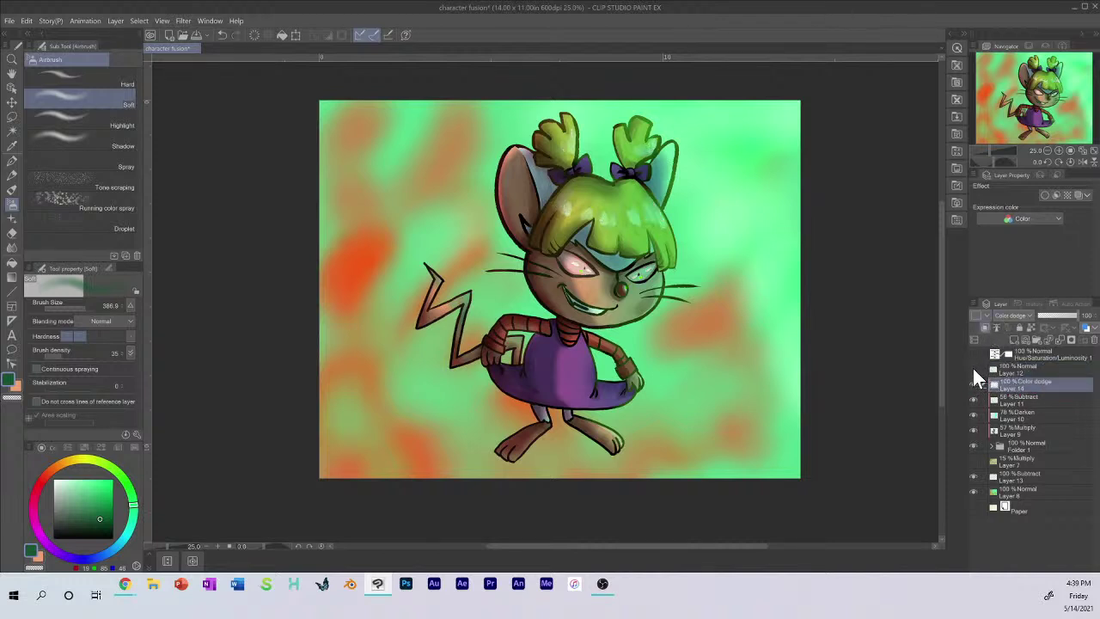
{"action": "left_click", "coordinate": [973, 368]}
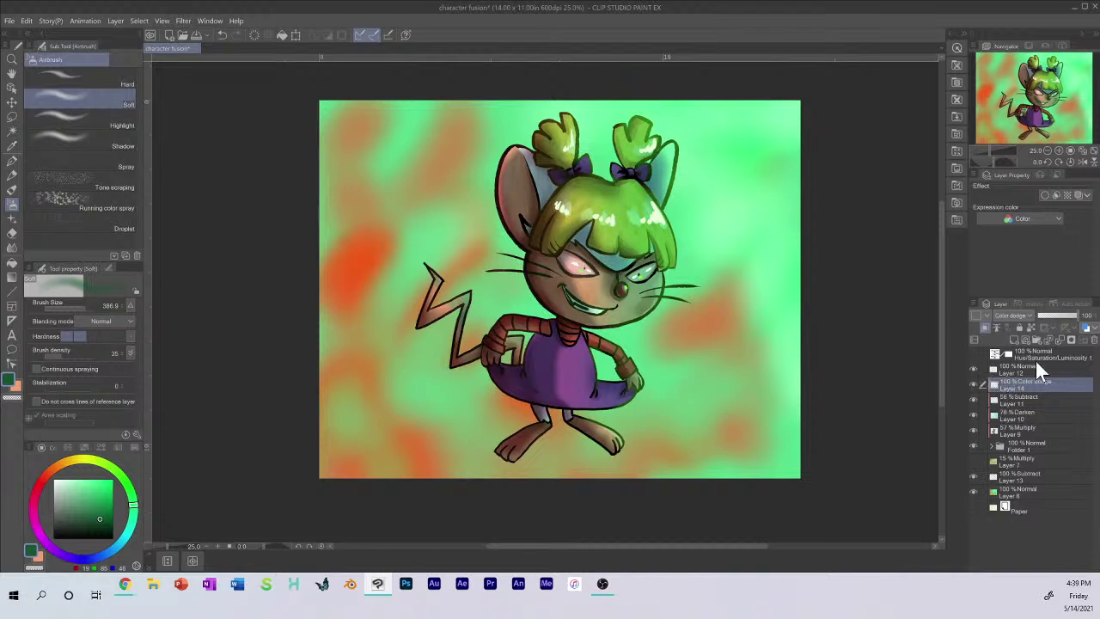
Step: Set the soft airbrush size to 782.3 and brush a green glow over the right bangs, both ears and the pigtails
{"action": "left_click", "coordinate": [87, 307]}
{"action": "left_click", "coordinate": [104, 306]}
{"action": "mouse_move", "coordinate": [644, 193]}
{"action": "left_mouse_down"}
{"action": "mouse_move", "coordinate": [664, 253]}
{"action": "mouse_move", "coordinate": [662, 230]}
{"action": "left_mouse_up"}
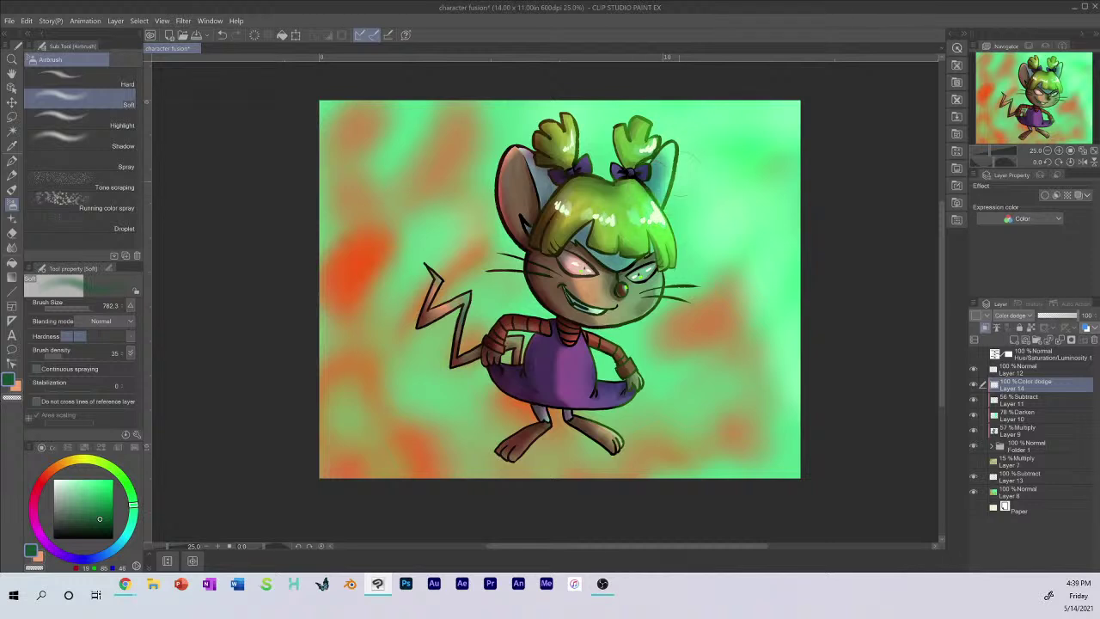
{"action": "mouse_move", "coordinate": [675, 179]}
{"action": "left_mouse_down"}
{"action": "mouse_move", "coordinate": [676, 149]}
{"action": "mouse_move", "coordinate": [636, 148]}
{"action": "left_mouse_up"}
{"action": "mouse_move", "coordinate": [574, 133]}
{"action": "left_mouse_down"}
{"action": "mouse_move", "coordinate": [568, 153]}
{"action": "mouse_move", "coordinate": [548, 164]}
{"action": "mouse_move", "coordinate": [516, 154]}
{"action": "mouse_move", "coordinate": [505, 199]}
{"action": "mouse_move", "coordinate": [512, 159]}
{"action": "left_mouse_up"}
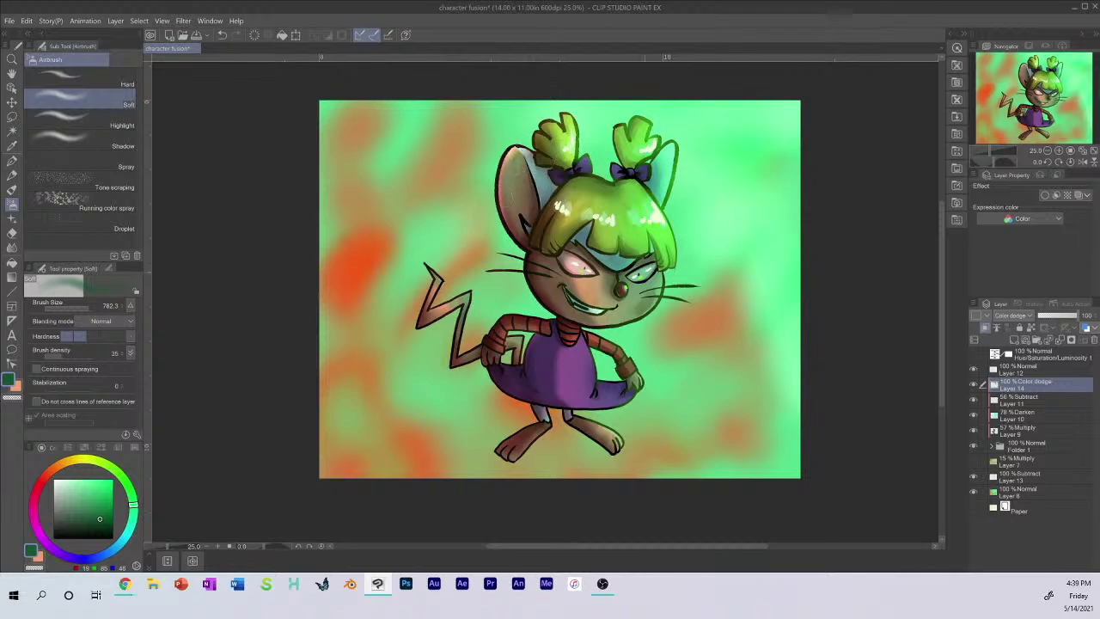
Step: Airbrush the green glow along the right side of the face, the right arm and hand, the tail and the right foot
{"action": "mouse_move", "coordinate": [652, 280]}
{"action": "left_mouse_down"}
{"action": "mouse_move", "coordinate": [662, 297]}
{"action": "mouse_move", "coordinate": [660, 266]}
{"action": "mouse_move", "coordinate": [643, 289]}
{"action": "left_mouse_up"}
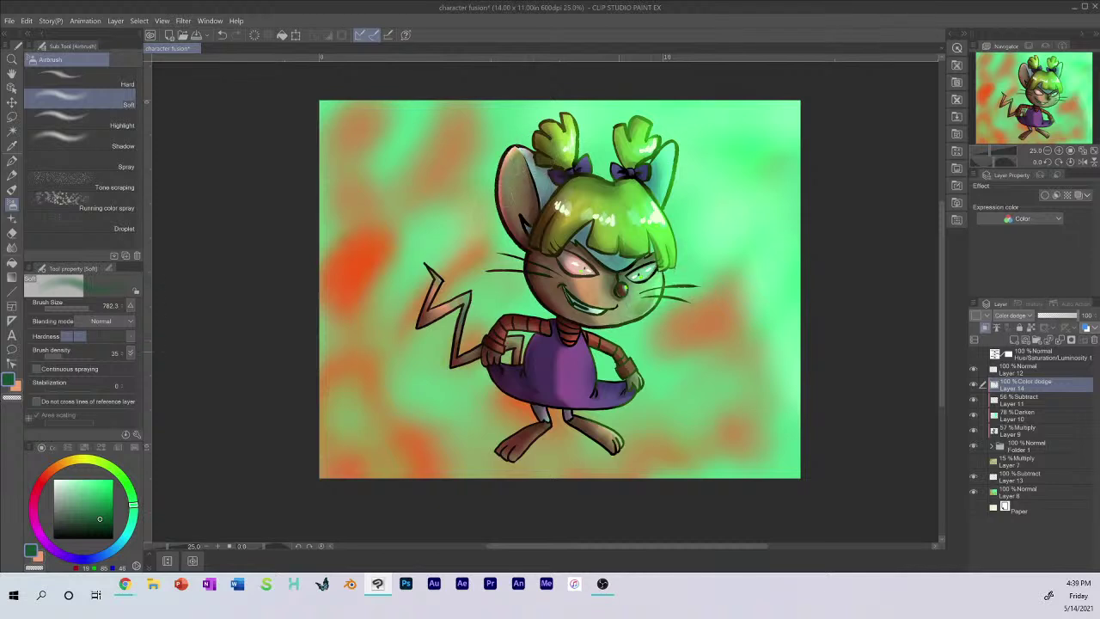
{"action": "mouse_move", "coordinate": [614, 348]}
{"action": "left_mouse_down"}
{"action": "mouse_move", "coordinate": [634, 374]}
{"action": "mouse_move", "coordinate": [636, 404]}
{"action": "left_mouse_up"}
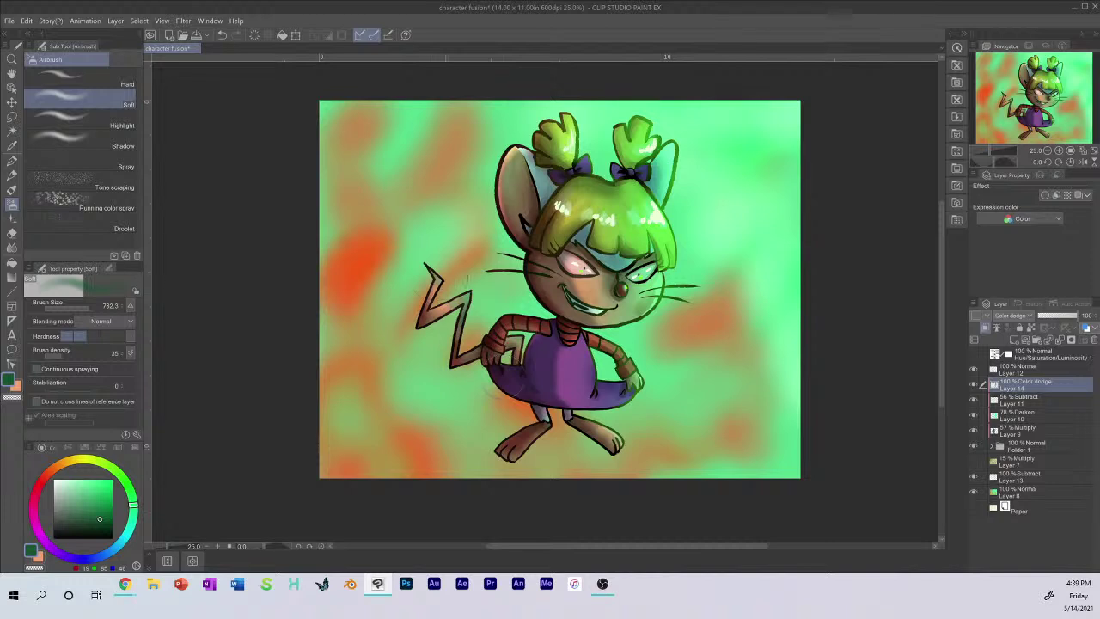
{"action": "left_click_drag", "start_coordinate": [456, 302], "coordinate": [467, 298]}
{"action": "left_click_drag", "start_coordinate": [623, 434], "coordinate": [627, 407]}
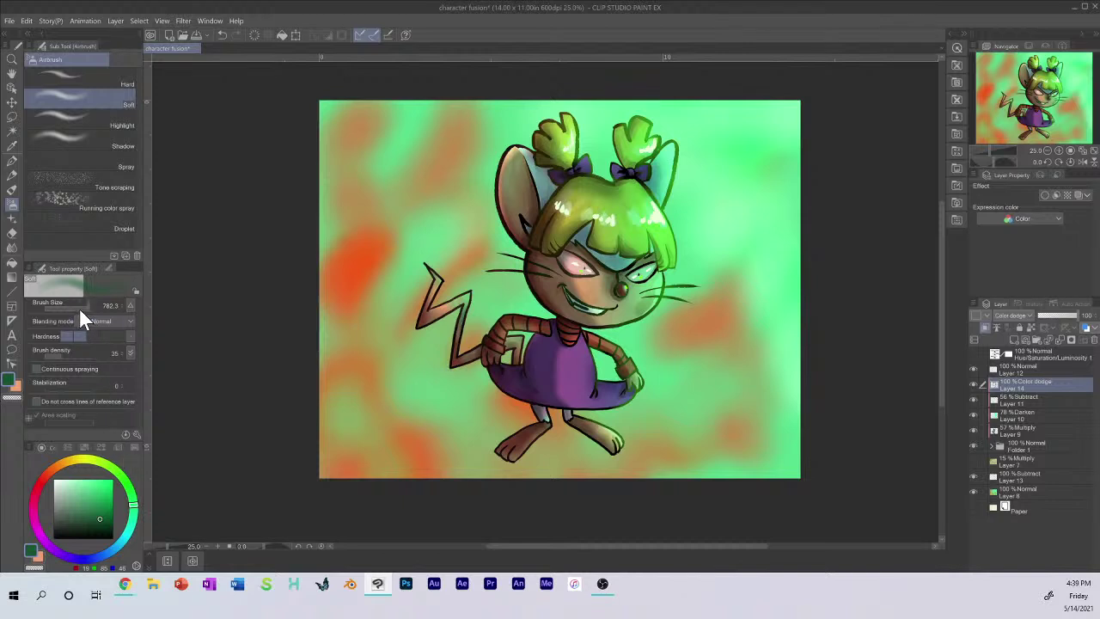
Step: Airbrush green glow on the left bangs with the soft airbrush at size 137.8, and undo the extra stroke on the face
{"action": "mouse_move", "coordinate": [557, 205]}
{"action": "left_mouse_down"}
{"action": "mouse_move", "coordinate": [619, 226]}
{"action": "mouse_move", "coordinate": [576, 199]}
{"action": "mouse_move", "coordinate": [565, 221]}
{"action": "left_mouse_up"}
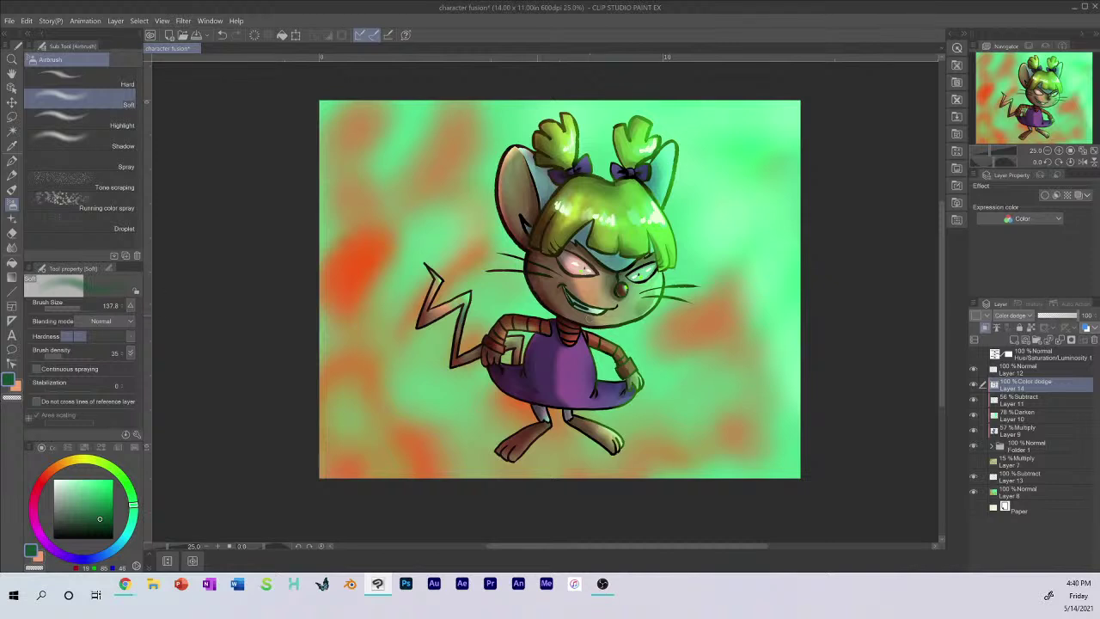
{"action": "left_click_drag", "start_coordinate": [550, 301], "coordinate": [541, 280]}
{"action": "key", "text": "ctrl+z"}
Step: Add a new layer above Layer 12 and choose the Minecrafty 2 brush from the Basic brush group
{"action": "left_click", "coordinate": [1015, 368]}
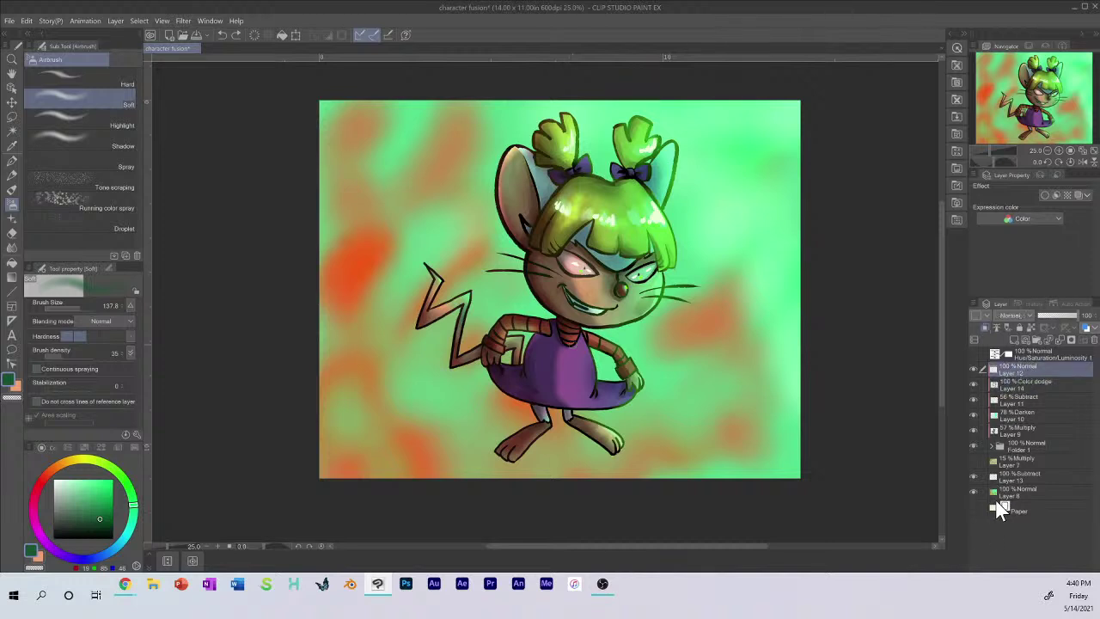
{"action": "left_click", "coordinate": [1014, 339]}
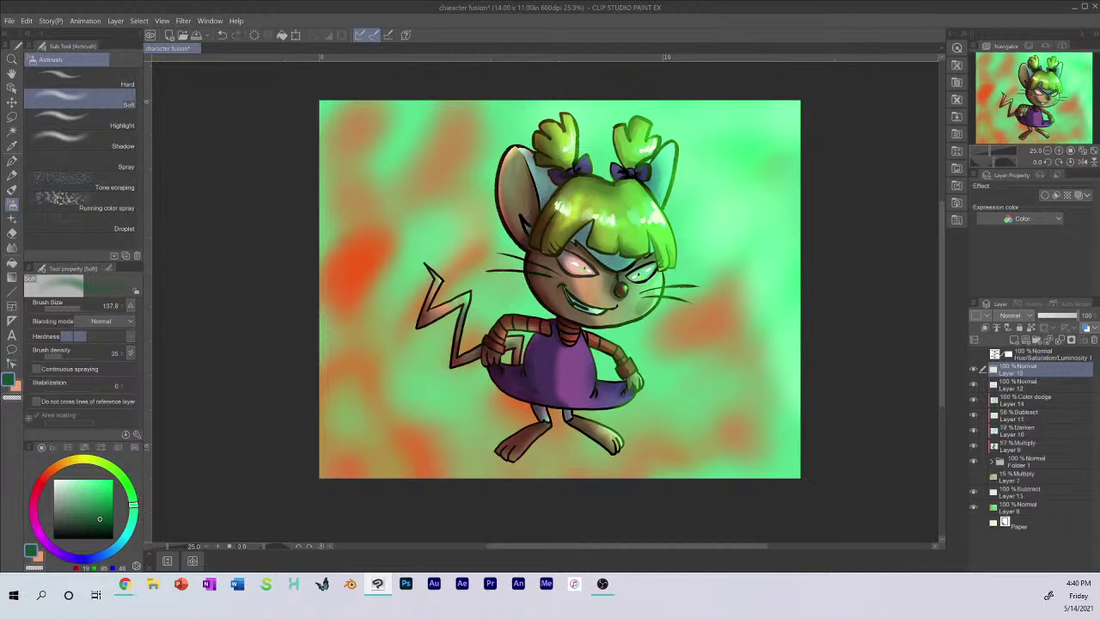
{"action": "left_click", "coordinate": [12, 190]}
{"action": "left_click", "coordinate": [115, 74]}
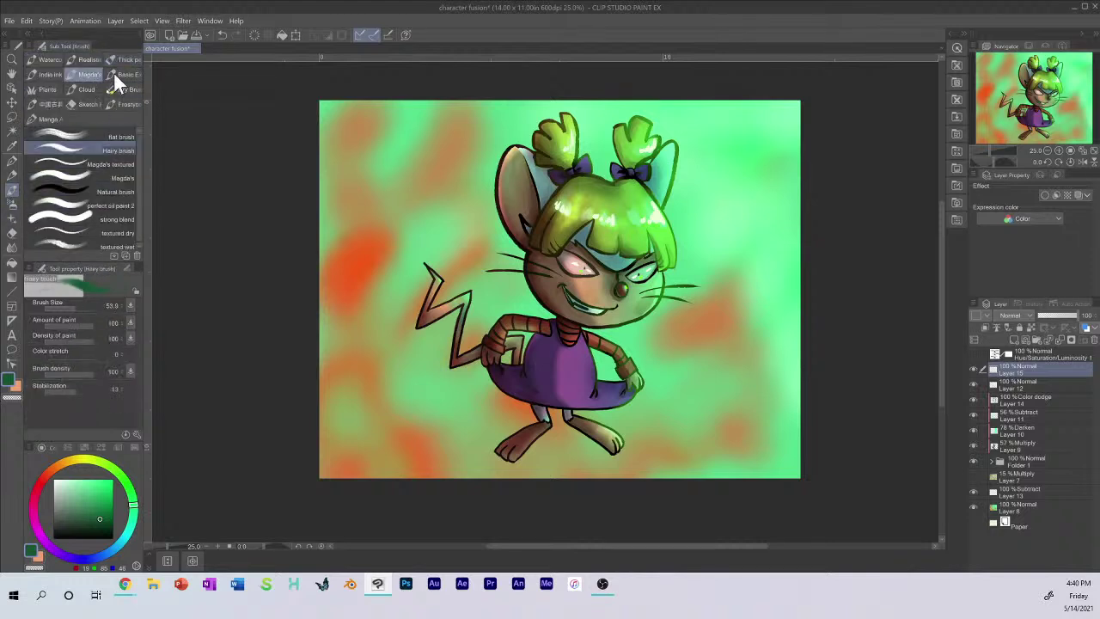
{"action": "left_click_drag", "start_coordinate": [140, 191], "coordinate": [137, 247]}
{"action": "left_click", "coordinate": [56, 178]}
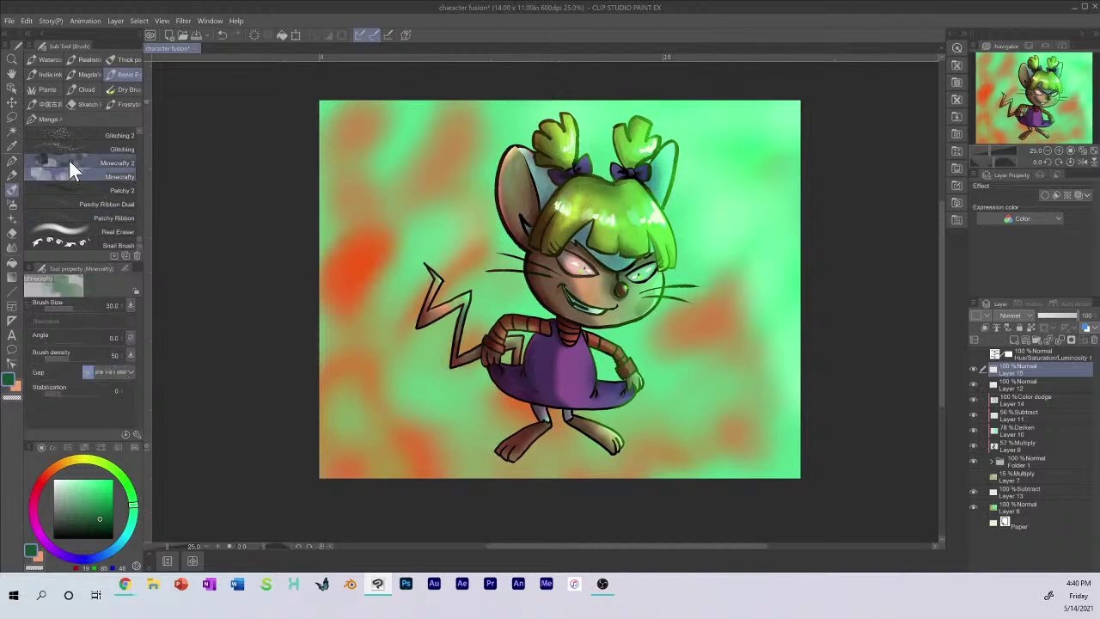
{"action": "left_click", "coordinate": [69, 161]}
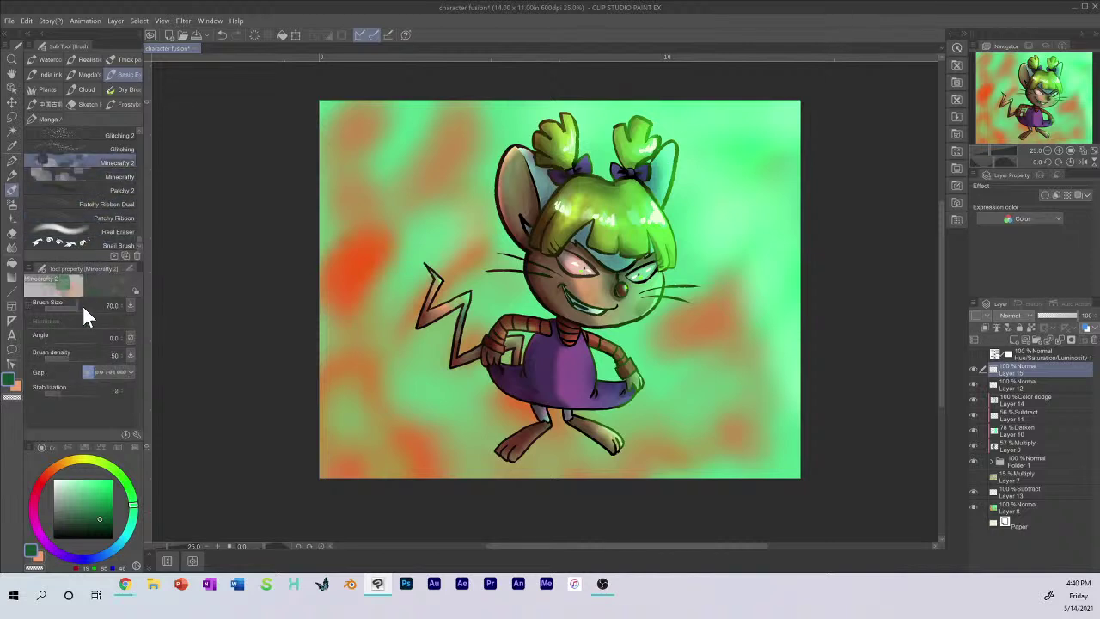
Step: Try the Minecrafty 2 brush over the background around the tail at sizes 265.8 and 2000.0, and undo the strokes
{"action": "left_click_drag", "start_coordinate": [84, 307], "coordinate": [88, 311]}
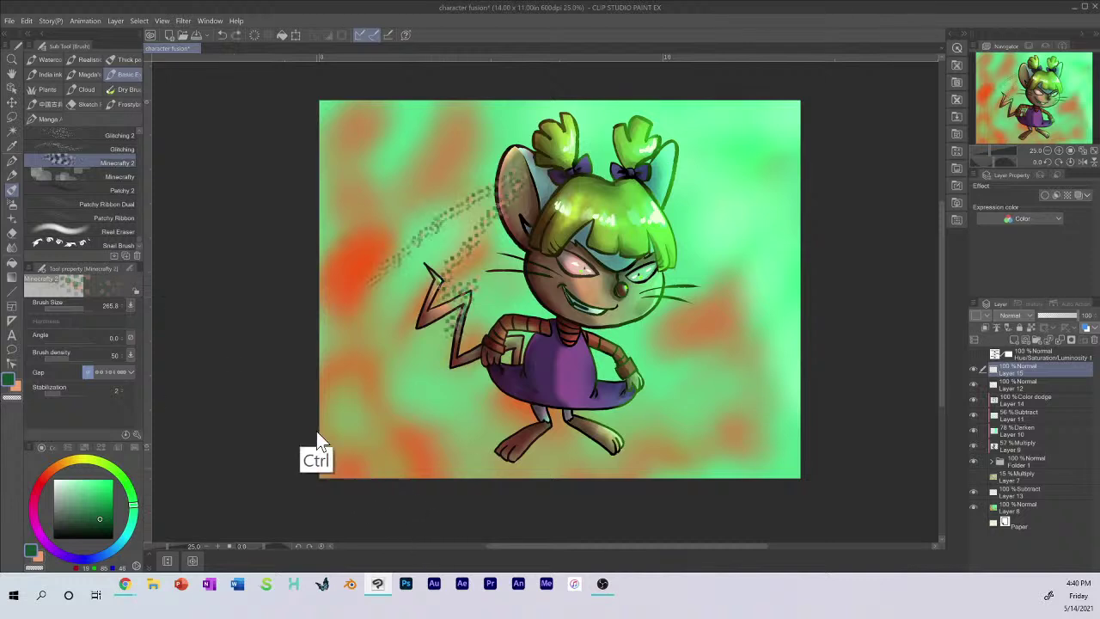
{"action": "left_click_drag", "start_coordinate": [81, 306], "coordinate": [94, 308]}
{"action": "mouse_move", "coordinate": [331, 348]}
{"action": "left_mouse_down"}
{"action": "mouse_move", "coordinate": [370, 297]}
{"action": "mouse_move", "coordinate": [464, 226]}
{"action": "left_mouse_up"}
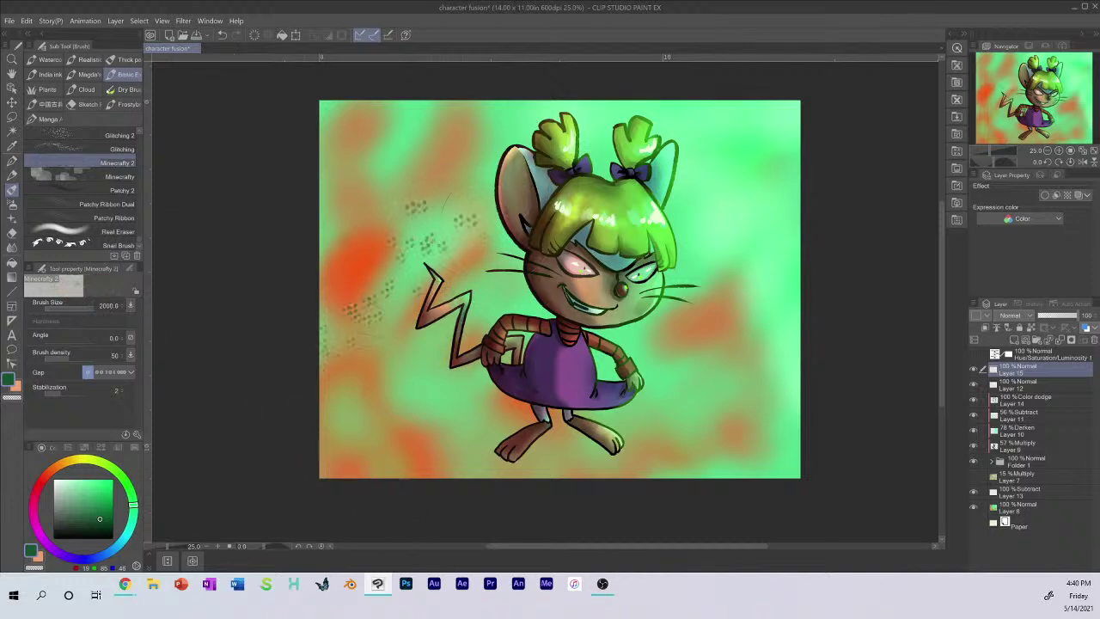
{"action": "key", "text": "ctrl+z"}
{"action": "key", "text": "ctrl+z"}
Step: Try the Minecrafty brush at several sizes over the background left of the character, and undo the strokes
{"action": "left_click", "coordinate": [117, 175]}
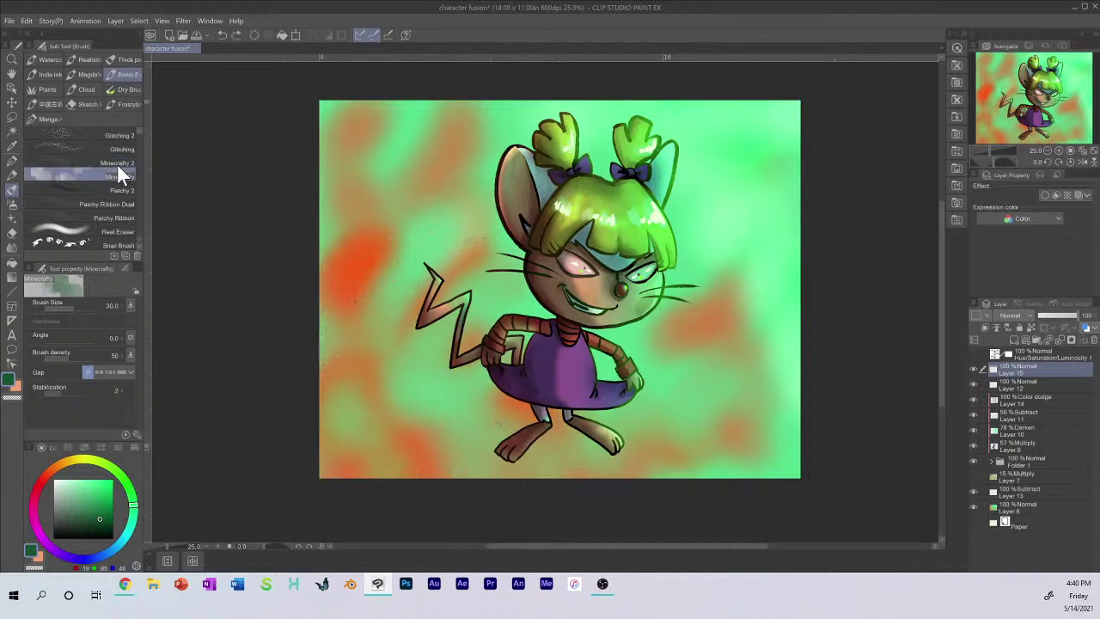
{"action": "left_click_drag", "start_coordinate": [79, 306], "coordinate": [93, 306]}
{"action": "mouse_move", "coordinate": [342, 331]}
{"action": "left_mouse_down"}
{"action": "mouse_move", "coordinate": [451, 241]}
{"action": "mouse_move", "coordinate": [466, 215]}
{"action": "left_mouse_up"}
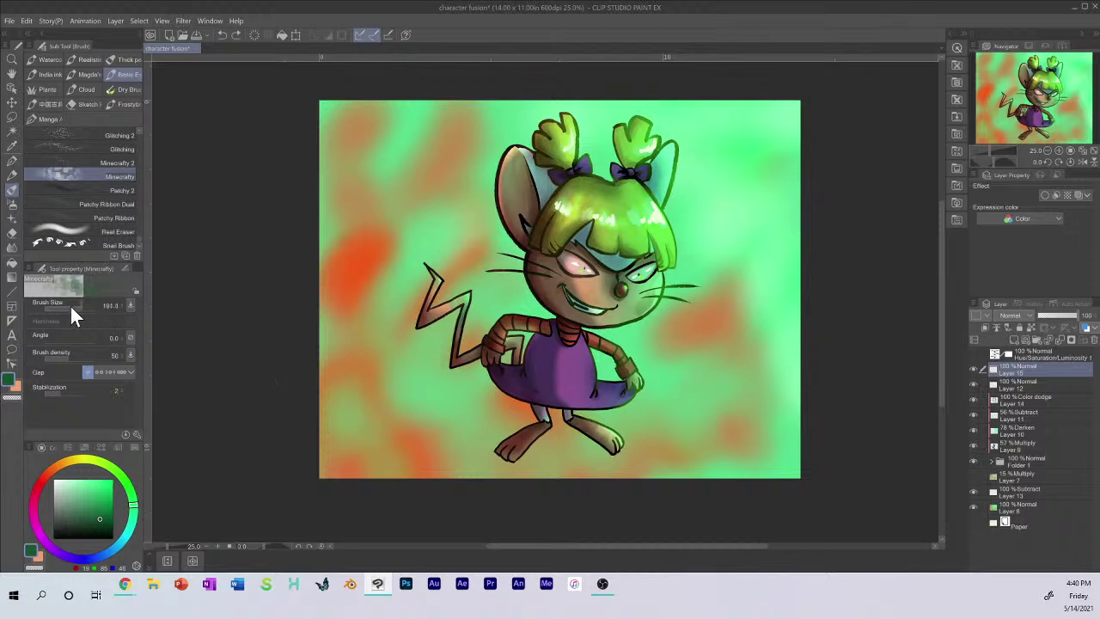
{"action": "left_click_drag", "start_coordinate": [70, 305], "coordinate": [66, 306]}
{"action": "mouse_move", "coordinate": [320, 296]}
{"action": "left_mouse_down"}
{"action": "mouse_move", "coordinate": [449, 215]}
{"action": "mouse_move", "coordinate": [403, 287]}
{"action": "left_mouse_up"}
{"action": "left_click_drag", "start_coordinate": [450, 265], "coordinate": [397, 351]}
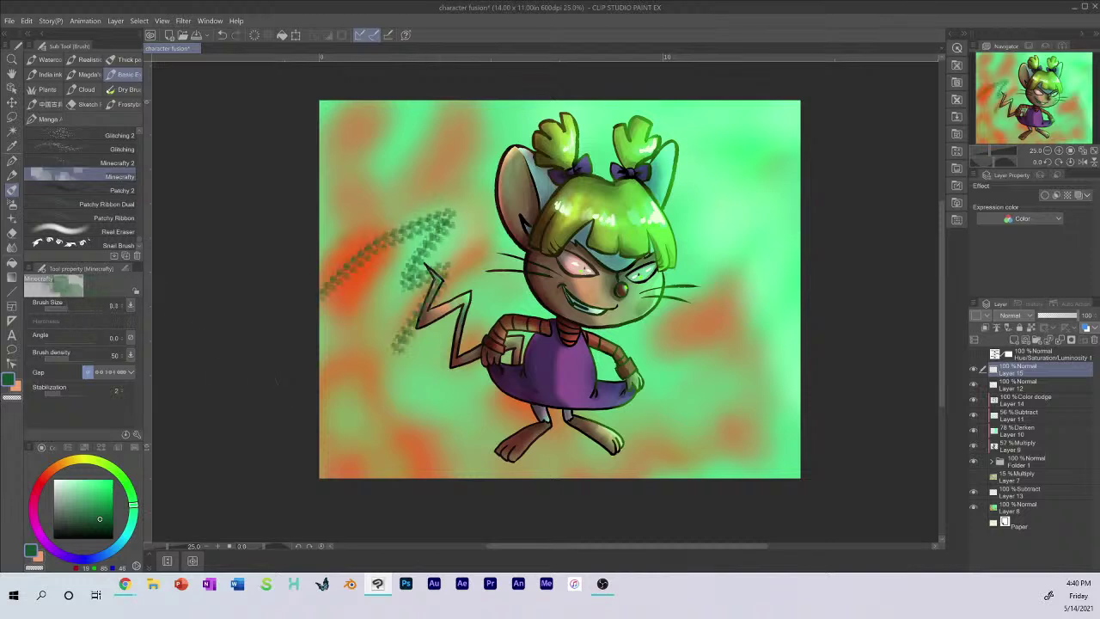
{"action": "key", "text": "ctrl+z"}
{"action": "key", "text": "ctrl+z"}
{"action": "key", "text": "ctrl+z"}
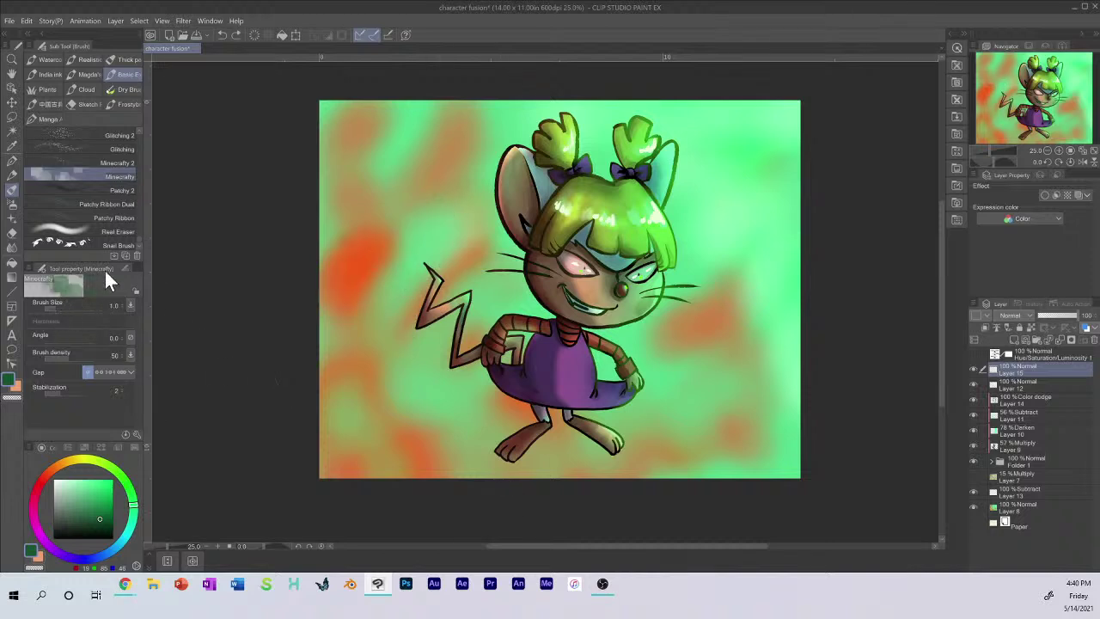
Step: Try further Minecrafty strokes across the lower background at sizes 1.0 and 2000.0, and undo them
{"action": "mouse_move", "coordinate": [352, 309]}
{"action": "left_mouse_down"}
{"action": "mouse_move", "coordinate": [393, 292]}
{"action": "mouse_move", "coordinate": [405, 316]}
{"action": "mouse_move", "coordinate": [354, 462]}
{"action": "mouse_move", "coordinate": [492, 393]}
{"action": "mouse_move", "coordinate": [478, 449]}
{"action": "left_mouse_up"}
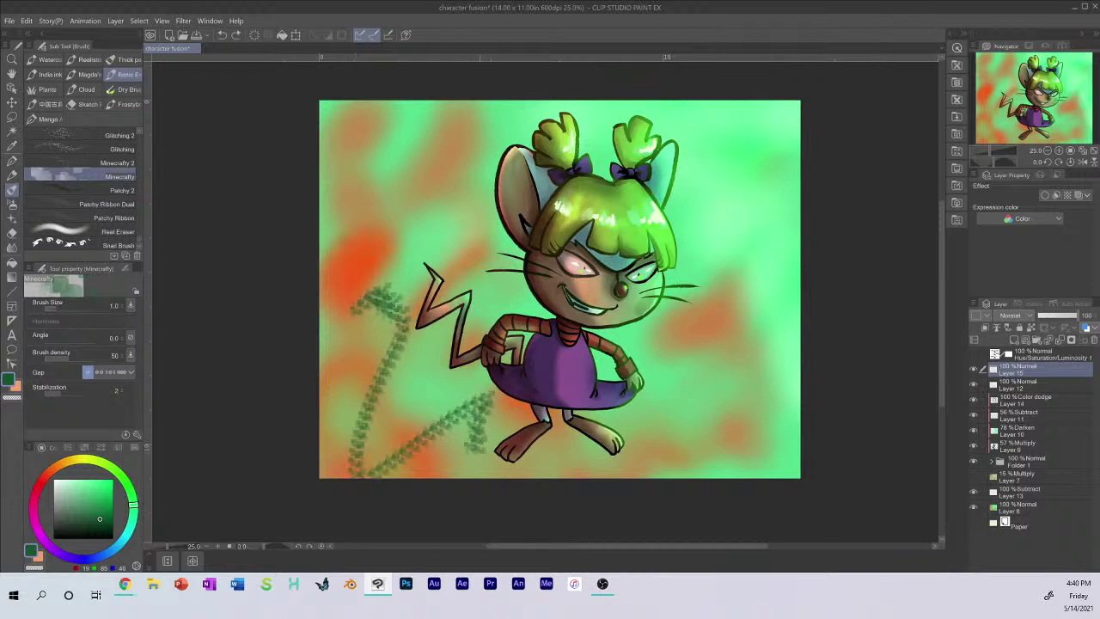
{"action": "key", "text": "ctrl+z"}
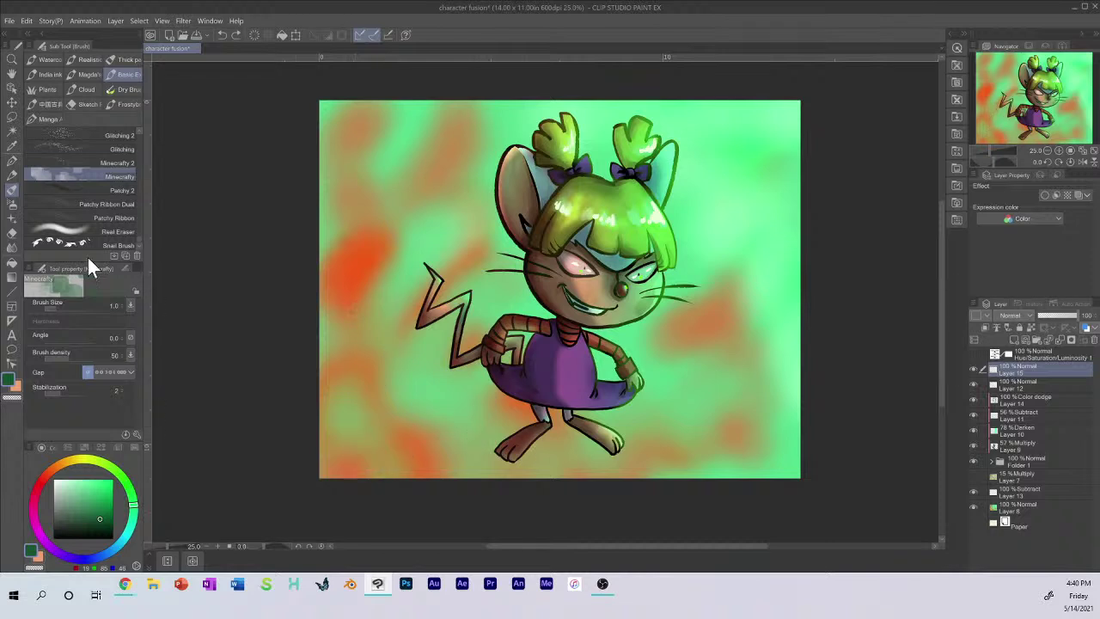
{"action": "left_click_drag", "start_coordinate": [81, 309], "coordinate": [121, 306]}
{"action": "left_click_drag", "start_coordinate": [364, 379], "coordinate": [436, 327]}
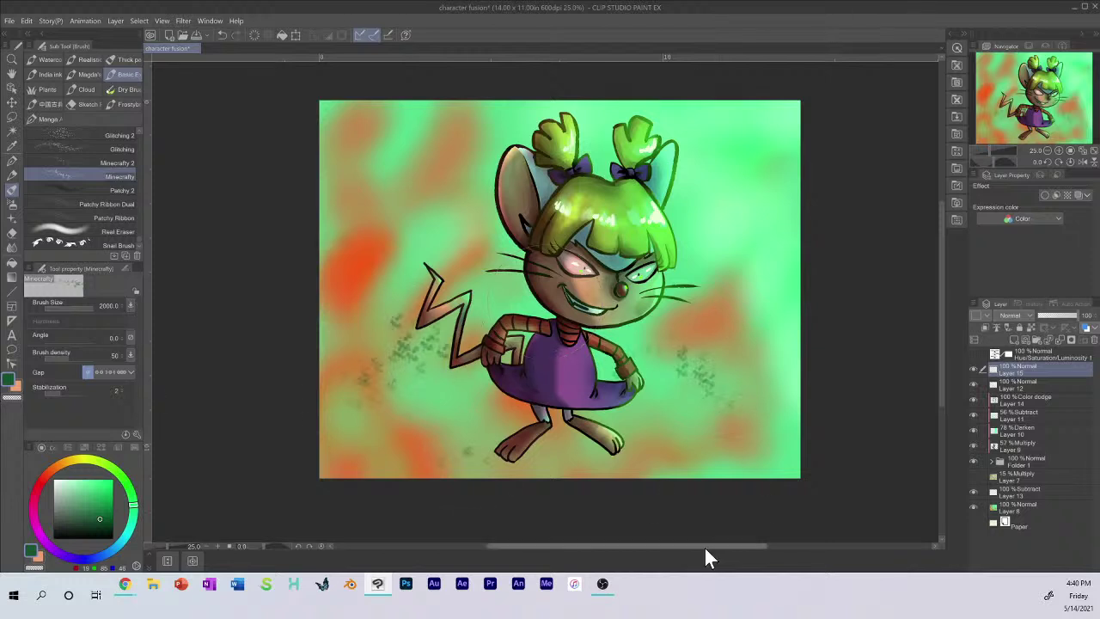
{"action": "key", "text": "ctrl+z"}
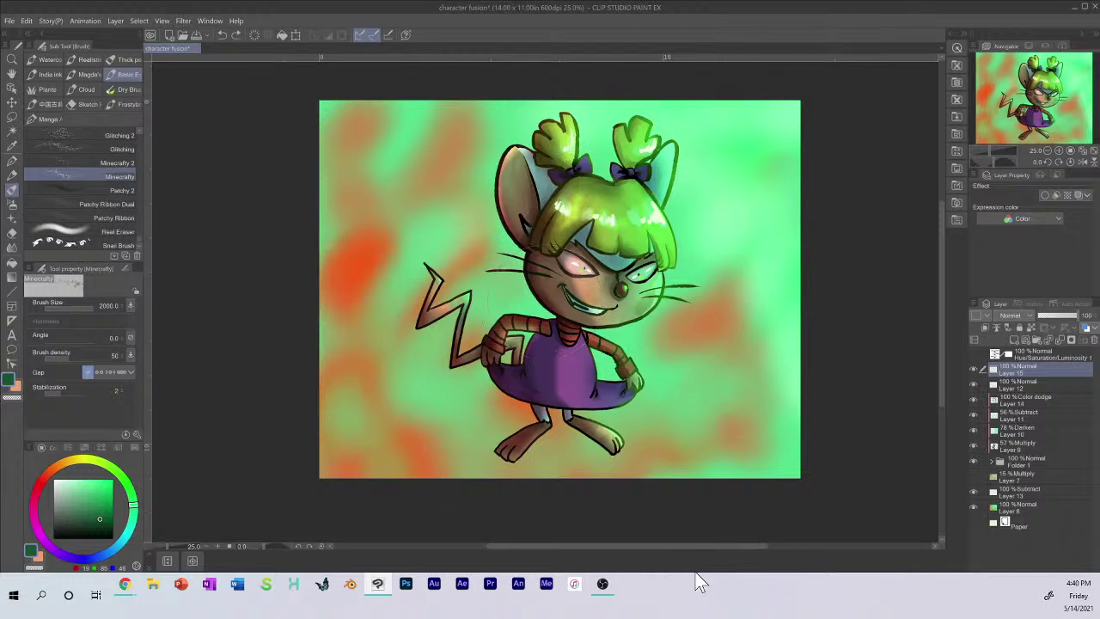
Step: Choose the dw Squares 2 brush and set its size to 1138.7
{"action": "scroll", "coordinate": [103, 178], "scroll_direction": "down", "scroll_amount": 5}
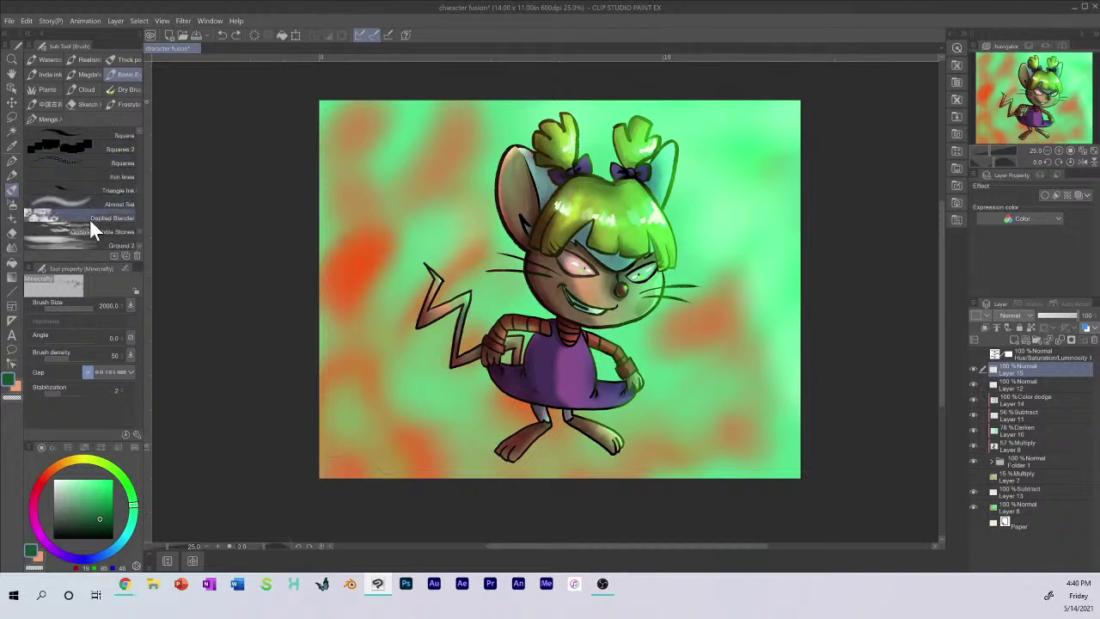
{"action": "scroll", "coordinate": [95, 215], "scroll_direction": "down", "scroll_amount": 6}
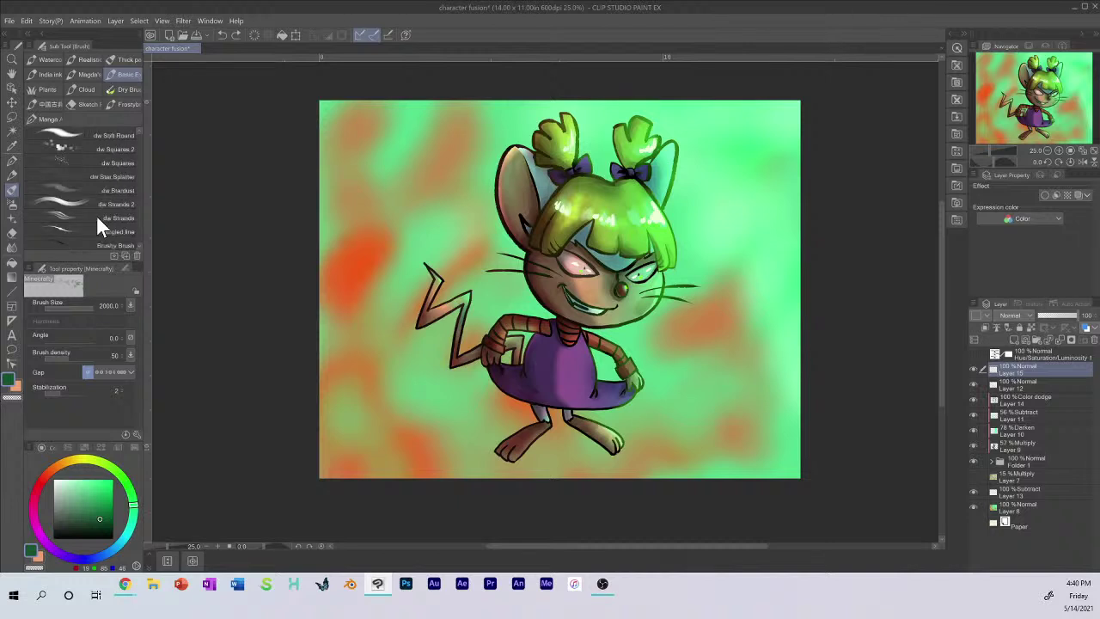
{"action": "scroll", "coordinate": [97, 211], "scroll_direction": "up", "scroll_amount": 3}
{"action": "left_click", "coordinate": [93, 190]}
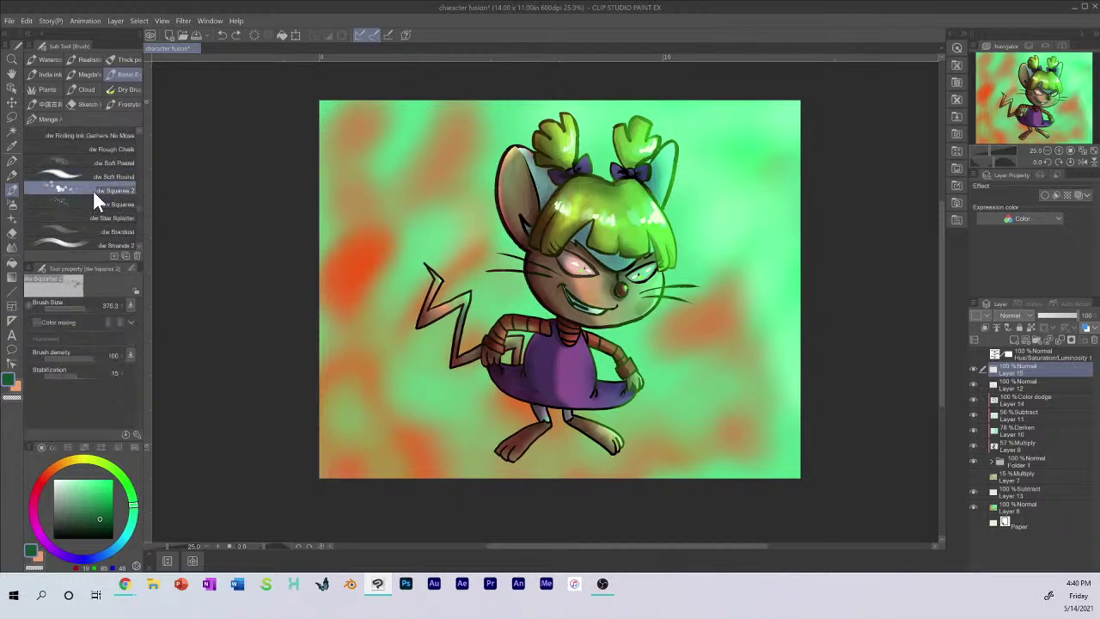
{"action": "left_click", "coordinate": [92, 305]}
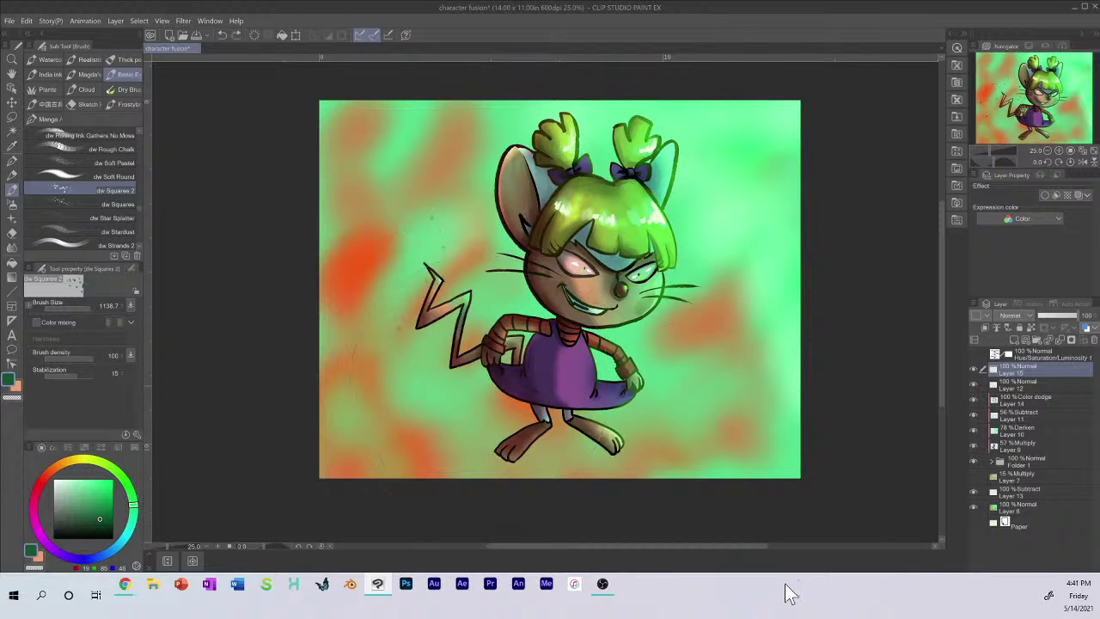
Step: Try scattering dark green squares on both sides of the character on the upper layer, and undo the strokes
{"action": "left_click", "coordinate": [371, 280]}
{"action": "left_click", "coordinate": [404, 417]}
{"action": "left_click", "coordinate": [683, 397]}
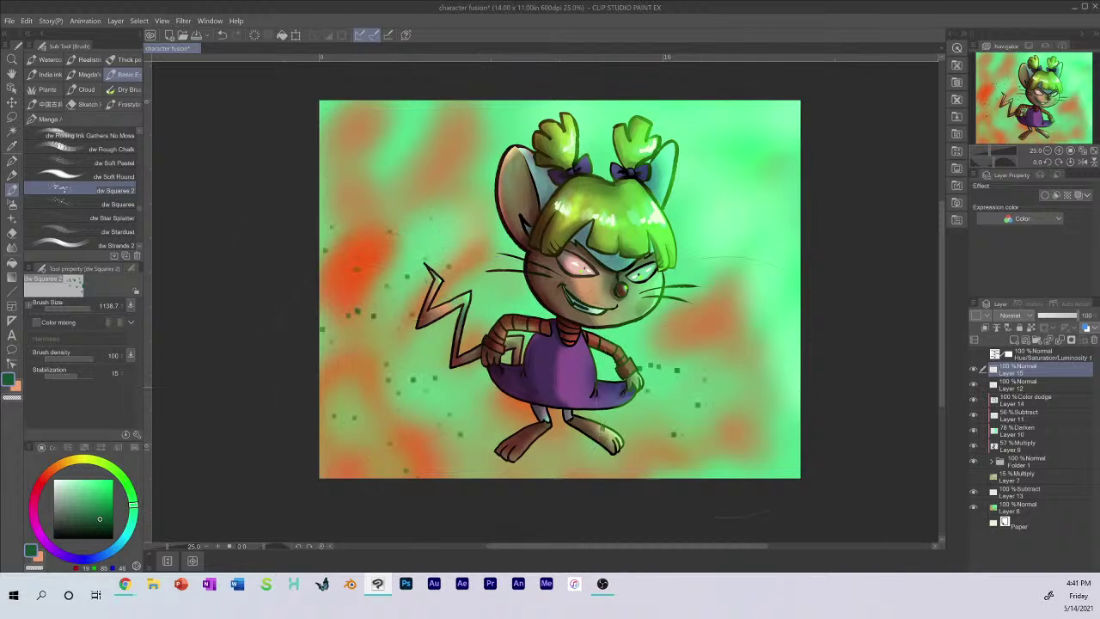
{"action": "left_click_drag", "start_coordinate": [739, 387], "coordinate": [756, 318]}
{"action": "mouse_move", "coordinate": [387, 135]}
{"action": "left_mouse_down"}
{"action": "mouse_move", "coordinate": [405, 462]}
{"action": "mouse_move", "coordinate": [505, 464]}
{"action": "mouse_move", "coordinate": [745, 409]}
{"action": "mouse_move", "coordinate": [757, 340]}
{"action": "left_mouse_up"}
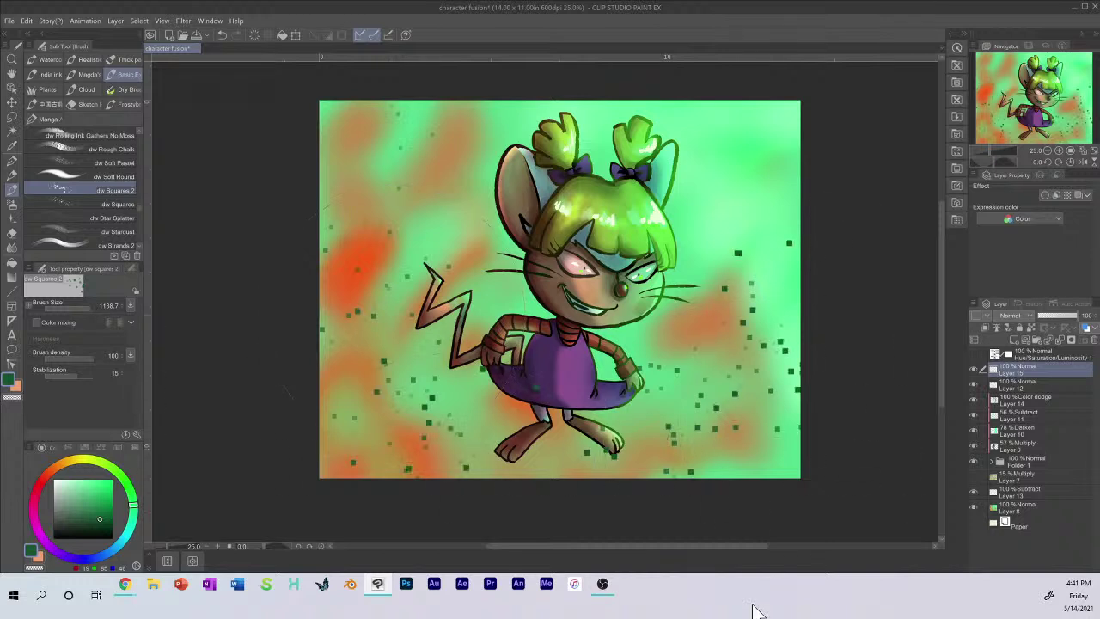
{"action": "key", "text": "ctrl+z"}
{"action": "key", "text": "ctrl+z"}
{"action": "key", "text": "ctrl+z"}
{"action": "key", "text": "ctrl+z"}
{"action": "key", "text": "ctrl+z"}
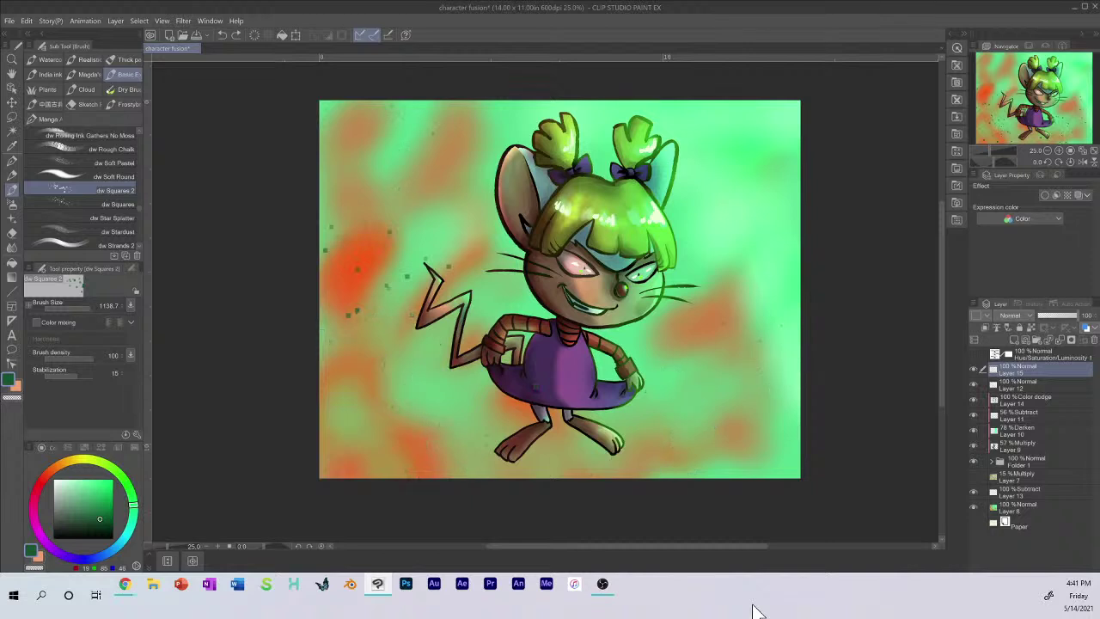
Step: Set the brush size to 2000.0, add a layer above the Subtract Layer 13, and scatter dark green squares over the background
{"action": "left_click", "coordinate": [91, 306]}
{"action": "key", "text": "ctrl+z"}
{"action": "left_click", "coordinate": [1039, 494]}
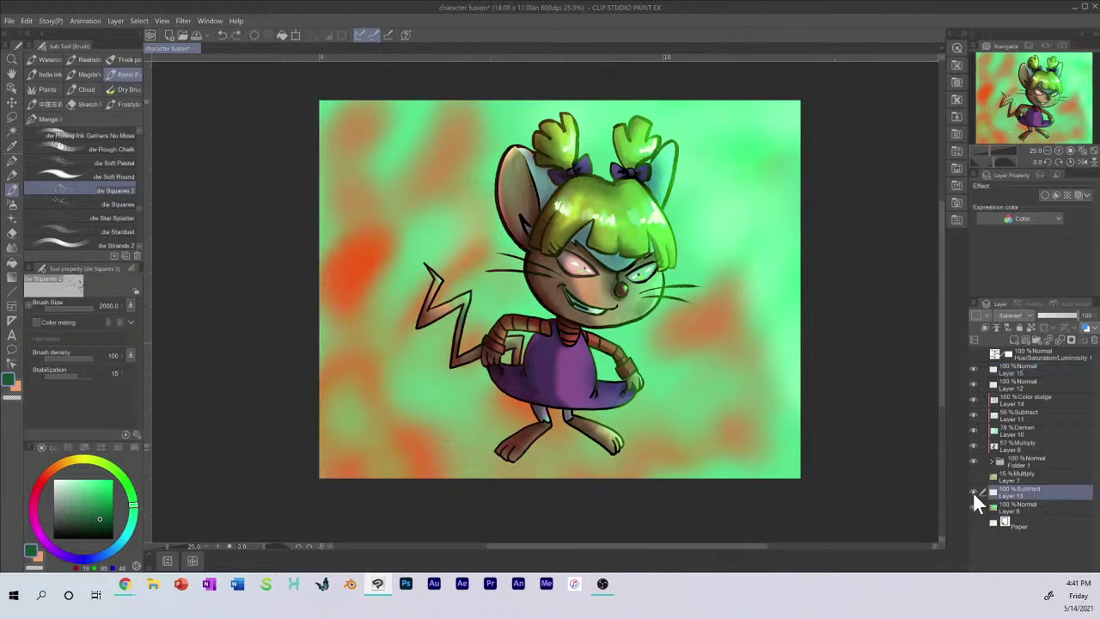
{"action": "left_click", "coordinate": [1016, 339]}
{"action": "mouse_move", "coordinate": [430, 241]}
{"action": "left_mouse_down"}
{"action": "mouse_move", "coordinate": [413, 215]}
{"action": "mouse_move", "coordinate": [456, 434]}
{"action": "left_mouse_up"}
{"action": "left_click_drag", "start_coordinate": [679, 284], "coordinate": [688, 447]}
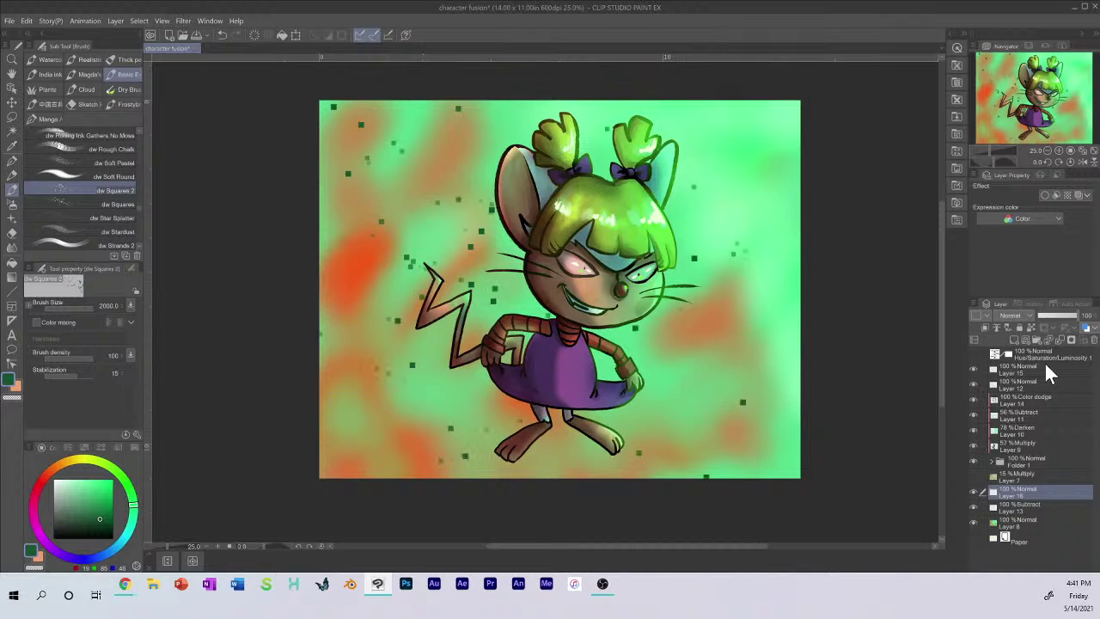
Step: Set the squares layer to Color dodge, scatter more squares over the background, and undo the final stroke beside the tail
{"action": "left_click", "coordinate": [1022, 317]}
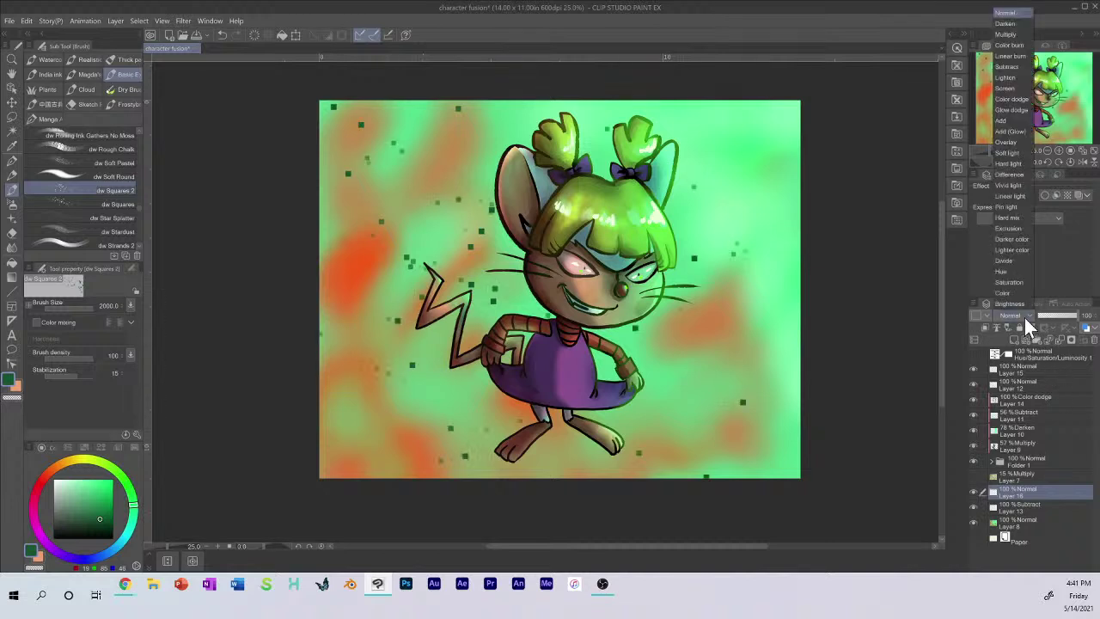
{"action": "left_click", "coordinate": [1013, 98]}
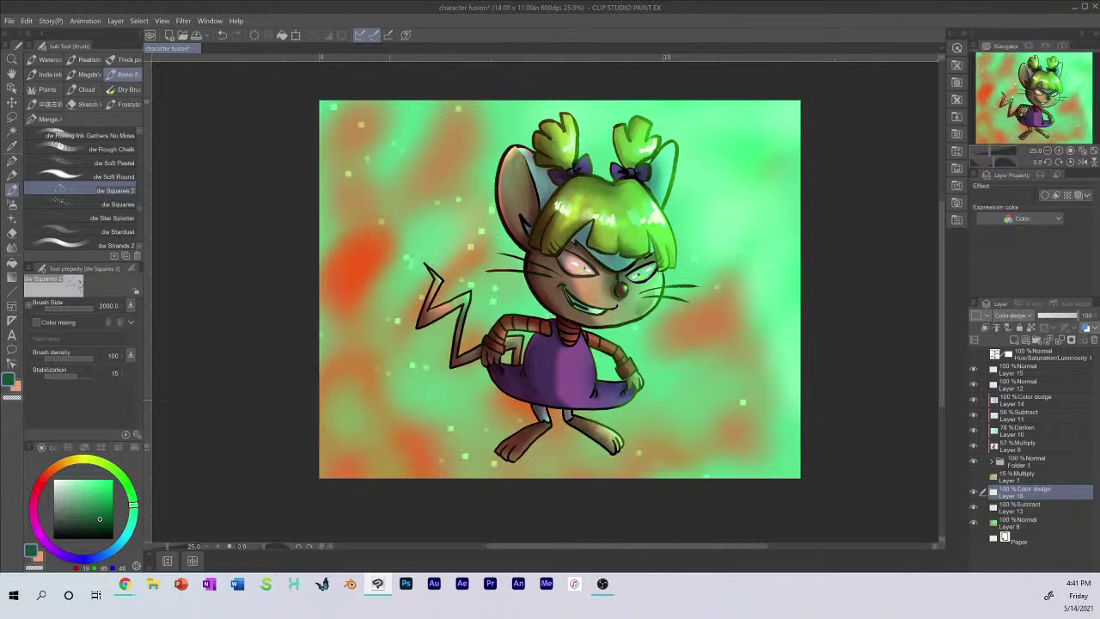
{"action": "left_click_drag", "start_coordinate": [688, 387], "coordinate": [650, 429]}
{"action": "left_click_drag", "start_coordinate": [585, 361], "coordinate": [499, 318]}
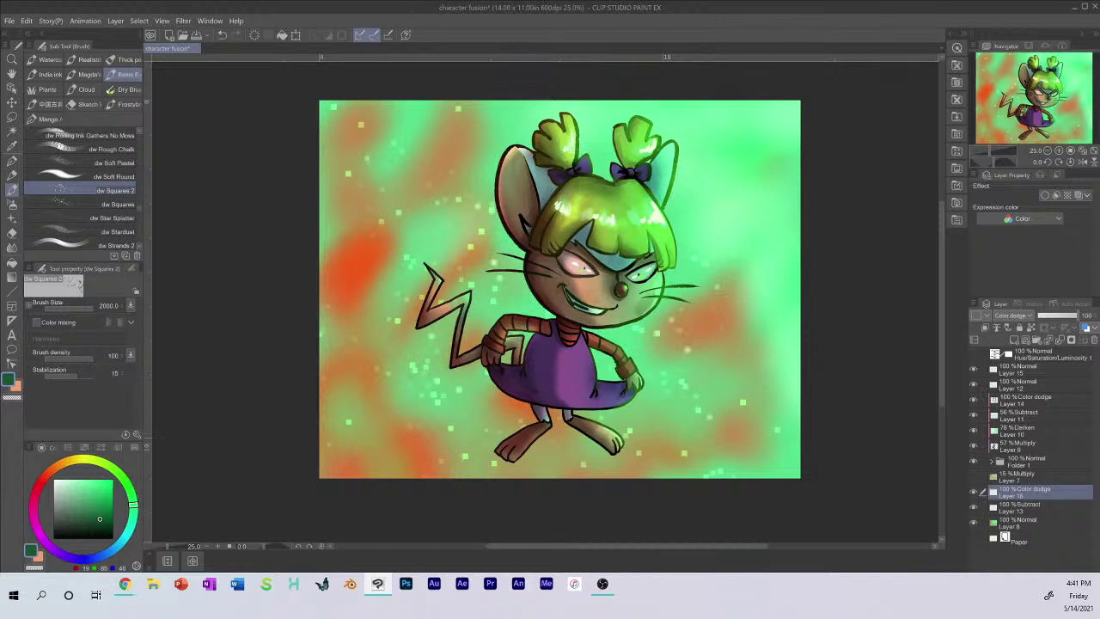
{"action": "key", "text": "ctrl+z"}
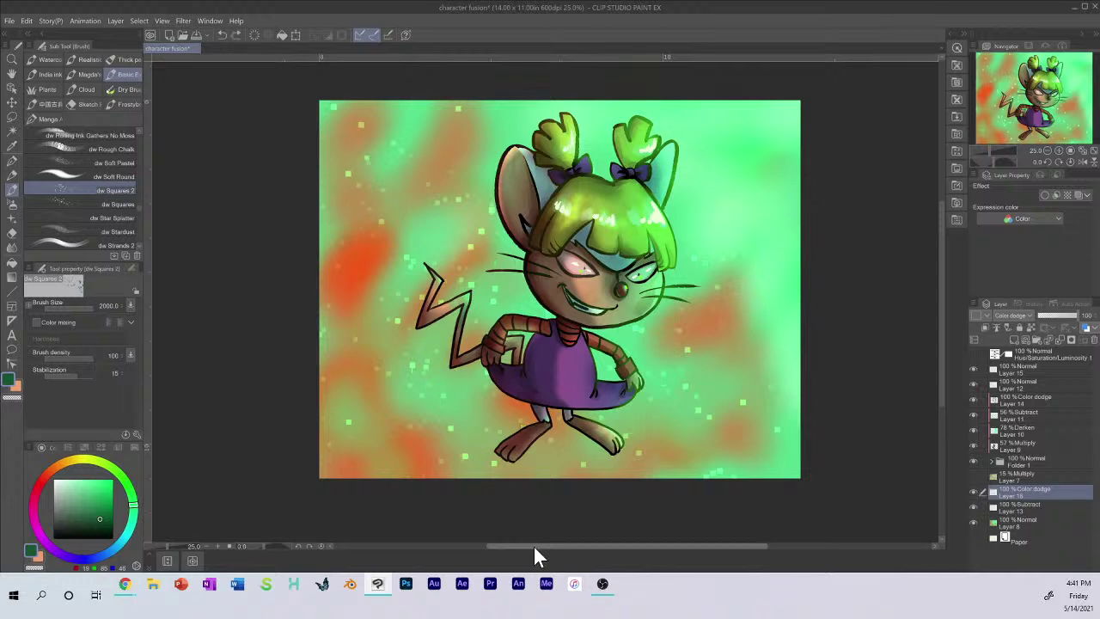
{"action": "key", "text": "ctrl+z"}
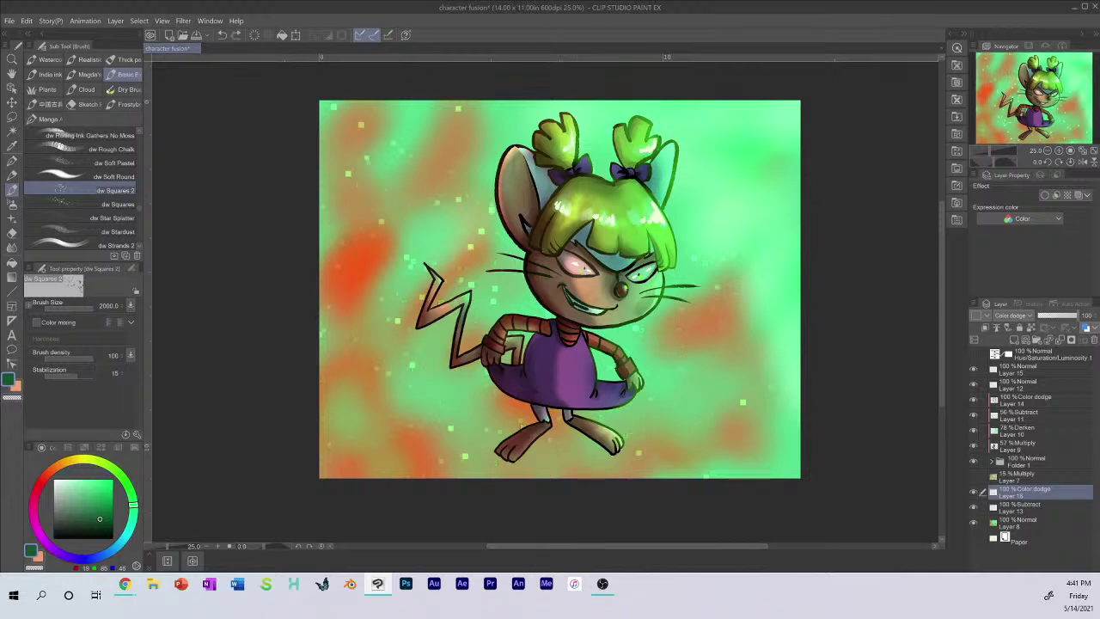
{"action": "left_click", "coordinate": [237, 36]}
Step: Add a new layer directly above the Color dodge squares layer
{"action": "left_click", "coordinate": [997, 373]}
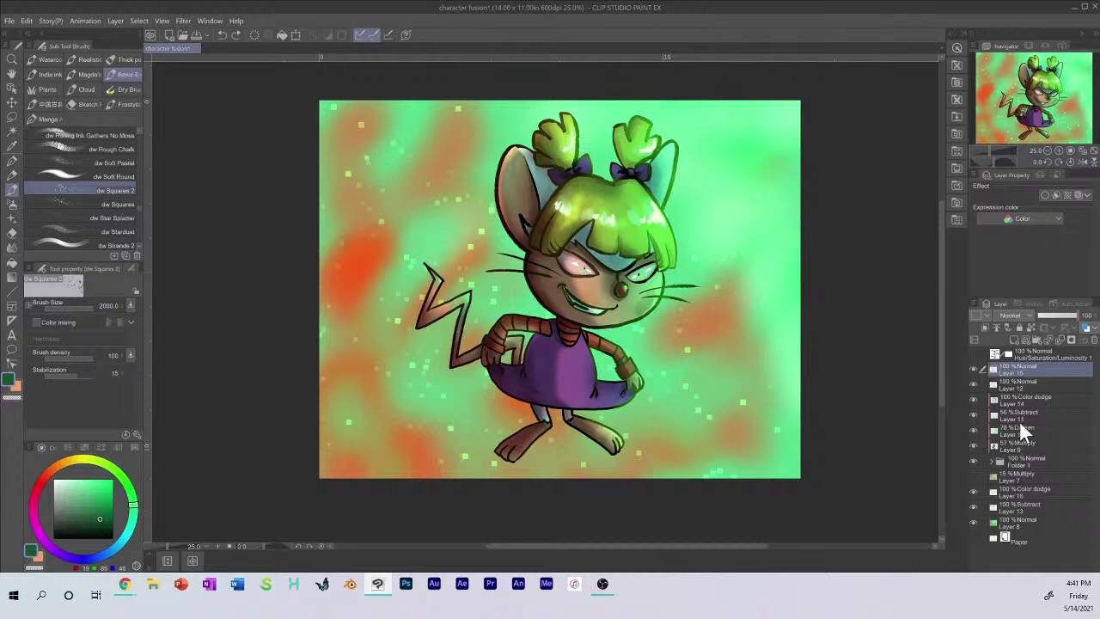
{"action": "left_click", "coordinate": [1021, 495]}
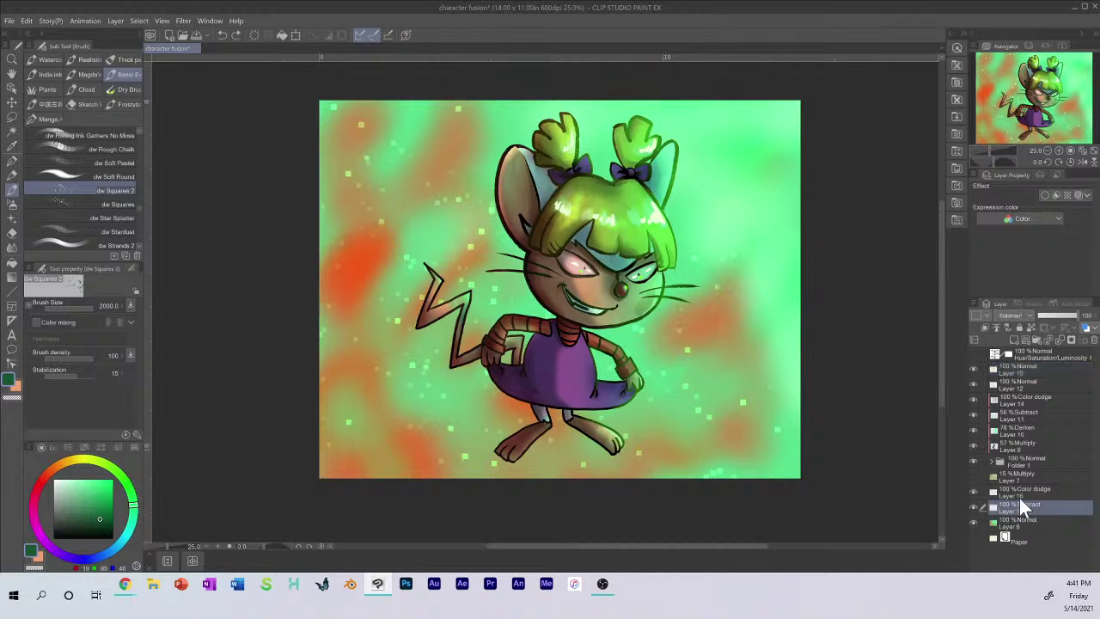
{"action": "left_click", "coordinate": [1015, 339]}
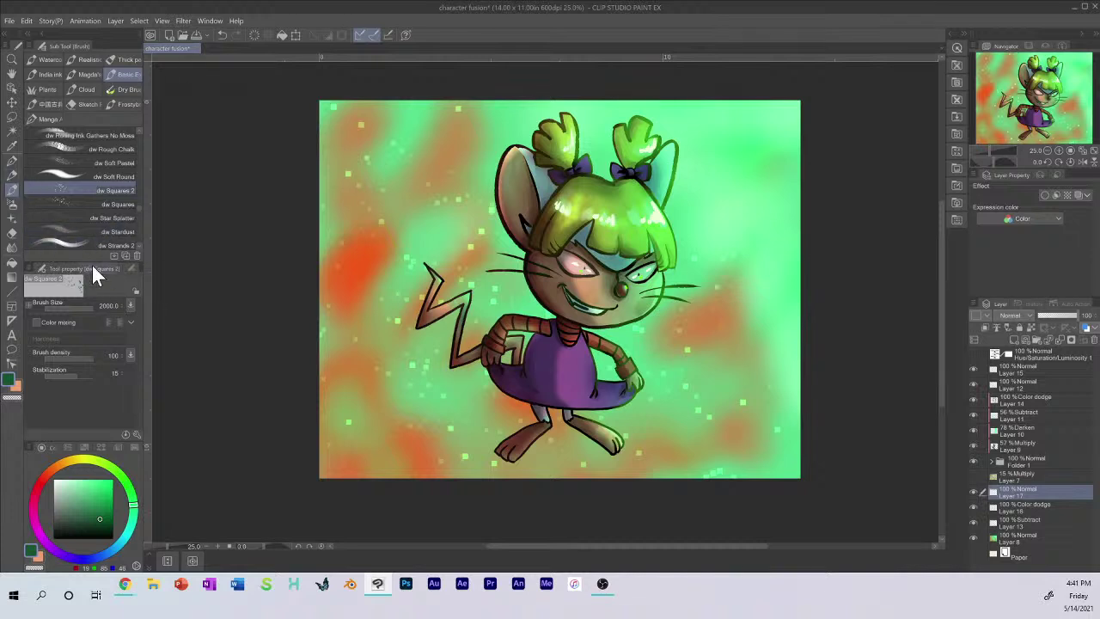
Step: Try airbrushing a dark green ground shadow beneath the feet with the soft airbrush, and undo the strokes
{"action": "left_click", "coordinate": [12, 203]}
{"action": "mouse_move", "coordinate": [520, 430]}
{"action": "left_mouse_down"}
{"action": "mouse_move", "coordinate": [486, 434]}
{"action": "mouse_move", "coordinate": [516, 460]}
{"action": "mouse_move", "coordinate": [576, 424]}
{"action": "mouse_move", "coordinate": [476, 443]}
{"action": "left_mouse_up"}
{"action": "mouse_move", "coordinate": [555, 443]}
{"action": "left_mouse_down"}
{"action": "mouse_move", "coordinate": [490, 435]}
{"action": "mouse_move", "coordinate": [476, 443]}
{"action": "mouse_move", "coordinate": [485, 431]}
{"action": "mouse_move", "coordinate": [522, 435]}
{"action": "mouse_move", "coordinate": [544, 454]}
{"action": "mouse_move", "coordinate": [482, 438]}
{"action": "mouse_move", "coordinate": [597, 452]}
{"action": "mouse_move", "coordinate": [593, 429]}
{"action": "mouse_move", "coordinate": [472, 437]}
{"action": "mouse_move", "coordinate": [434, 412]}
{"action": "mouse_move", "coordinate": [601, 446]}
{"action": "left_mouse_up"}
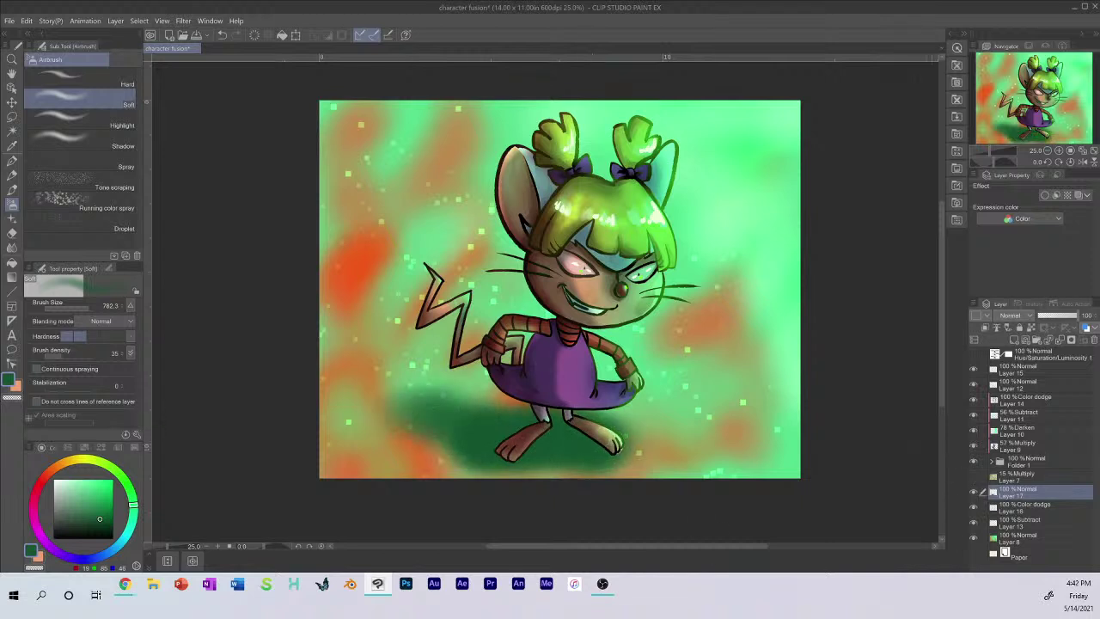
{"action": "key", "text": "ctrl+z"}
{"action": "key", "text": "ctrl+z"}
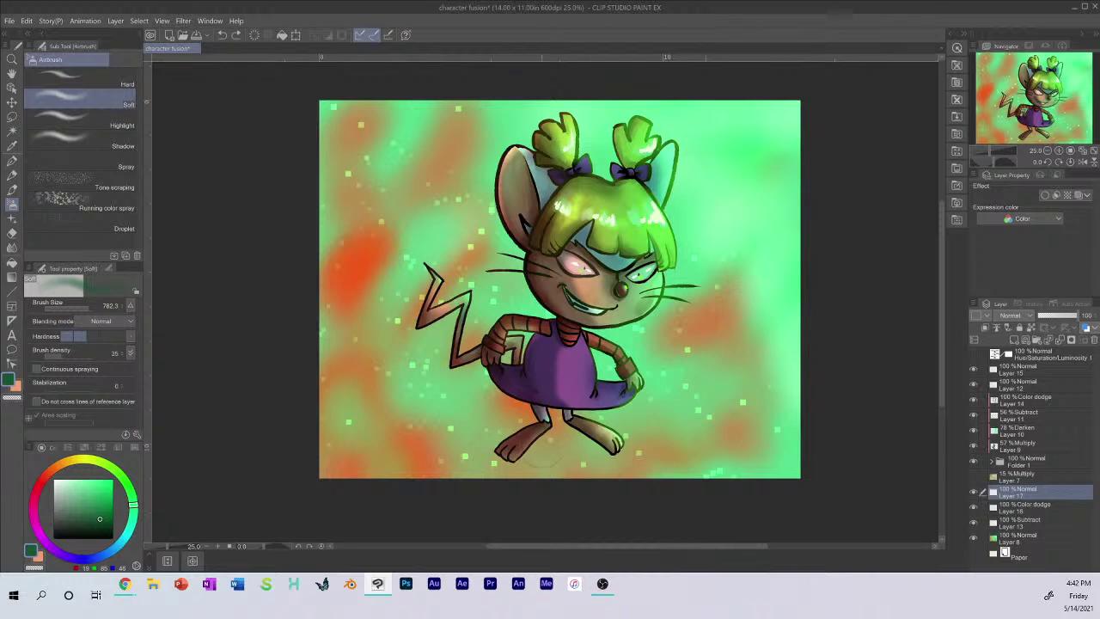
Step: Airbrush a dark green ground shadow beneath the feet and set its layer to Multiply at 50% opacity
{"action": "mouse_move", "coordinate": [543, 458]}
{"action": "left_mouse_down"}
{"action": "mouse_move", "coordinate": [464, 438]}
{"action": "mouse_move", "coordinate": [597, 453]}
{"action": "mouse_move", "coordinate": [520, 440]}
{"action": "mouse_move", "coordinate": [559, 444]}
{"action": "mouse_move", "coordinate": [537, 427]}
{"action": "mouse_move", "coordinate": [507, 448]}
{"action": "mouse_move", "coordinate": [593, 449]}
{"action": "mouse_move", "coordinate": [481, 460]}
{"action": "left_mouse_up"}
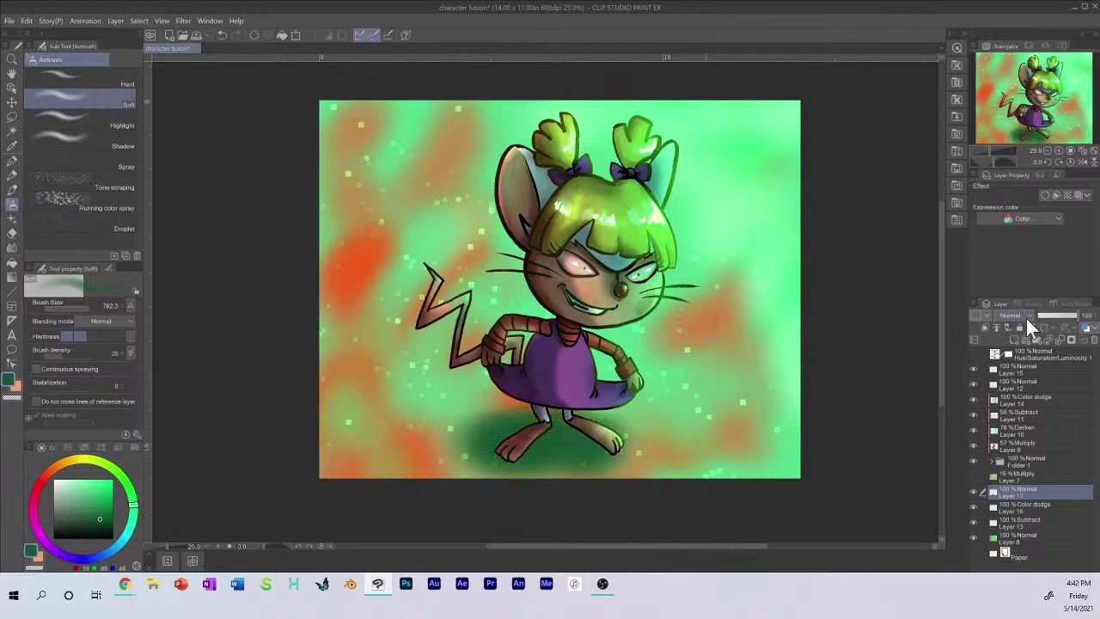
{"action": "left_click", "coordinate": [1029, 318]}
{"action": "left_click", "coordinate": [1011, 35]}
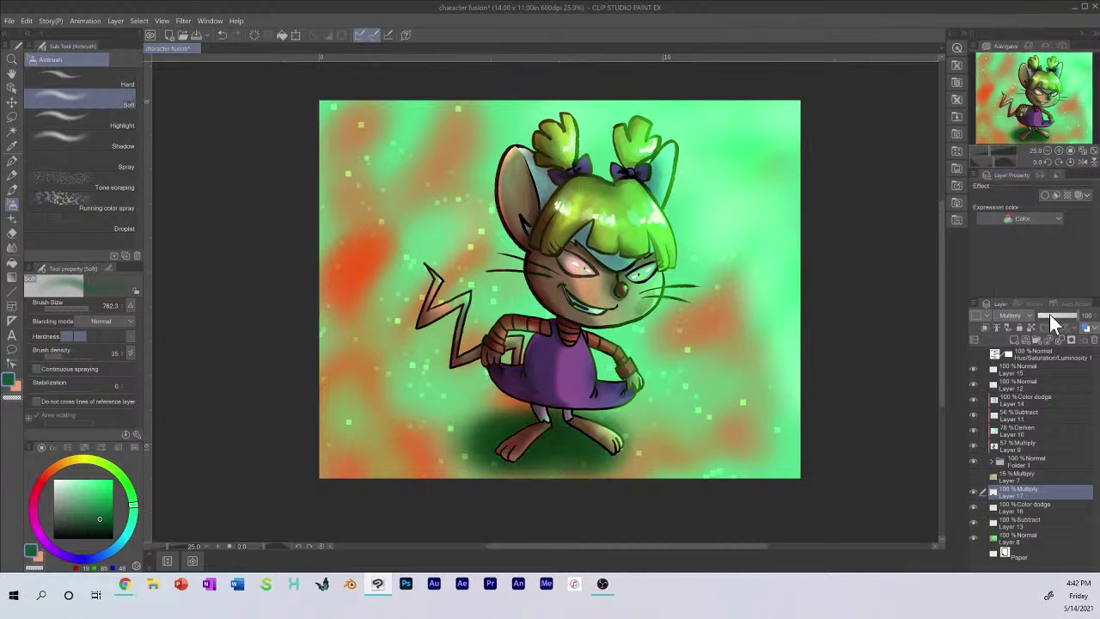
{"action": "left_click_drag", "start_coordinate": [1050, 313], "coordinate": [1063, 320]}
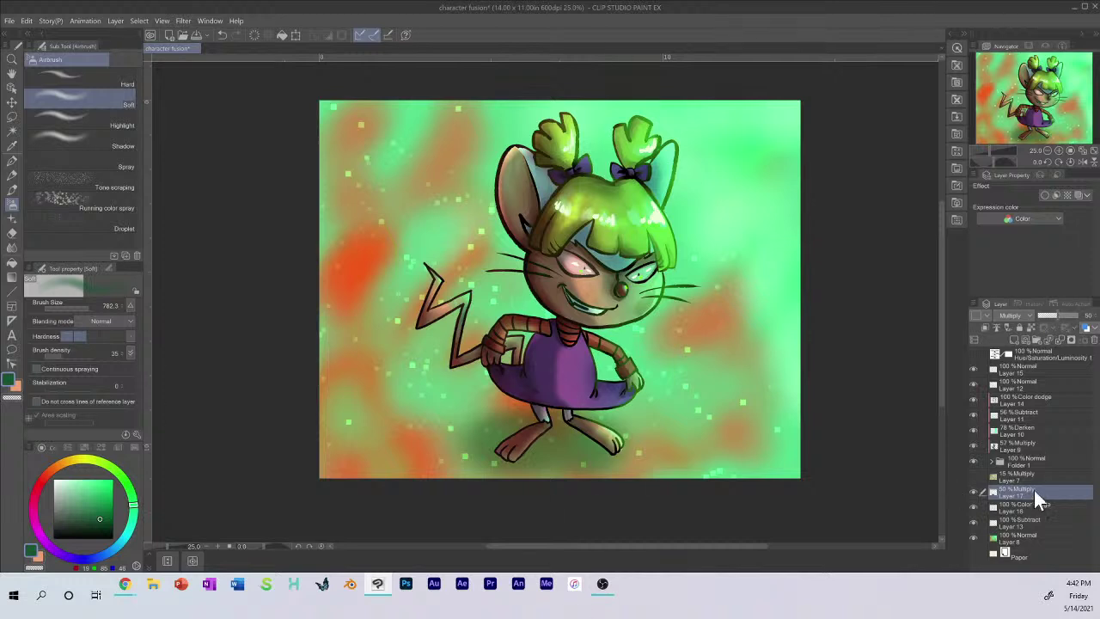
Step: Set Layer 15 to Color dodge, try scattering dw Squares 2 marks over it, and undo the scattered squares
{"action": "left_click", "coordinate": [1032, 375], "text": "ctrl"}
{"action": "left_click", "coordinate": [1031, 372]}
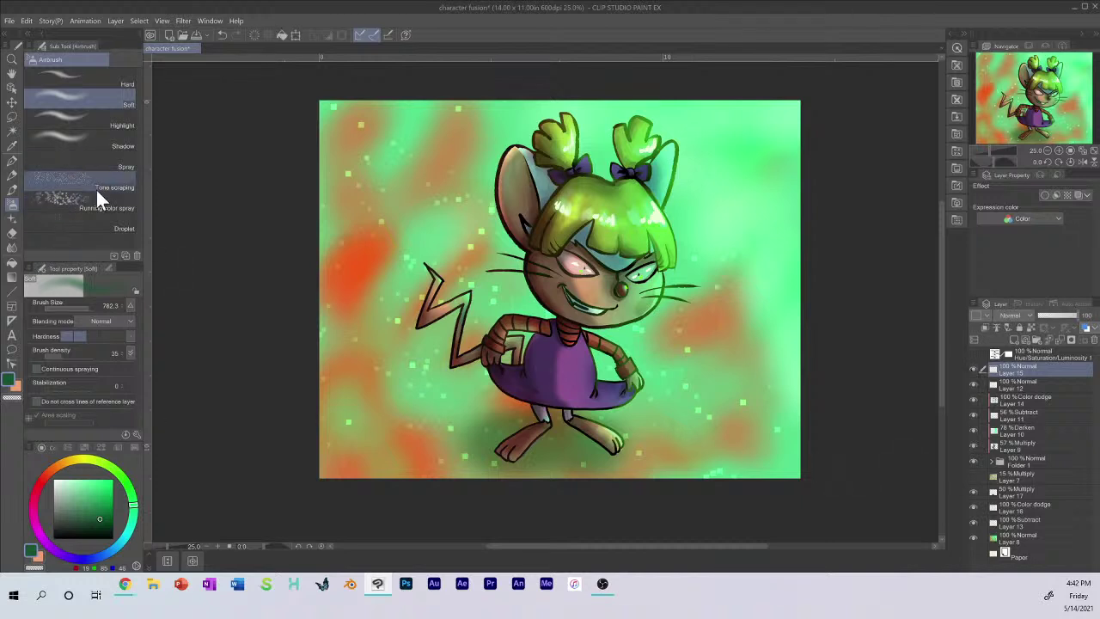
{"action": "left_click", "coordinate": [13, 190]}
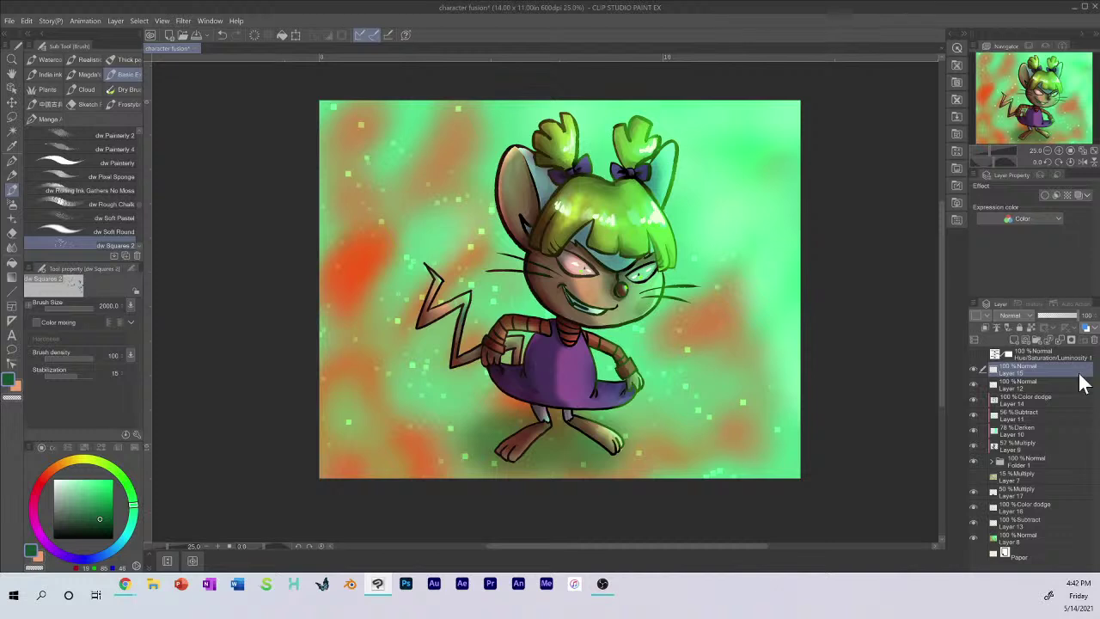
{"action": "left_click", "coordinate": [1014, 316]}
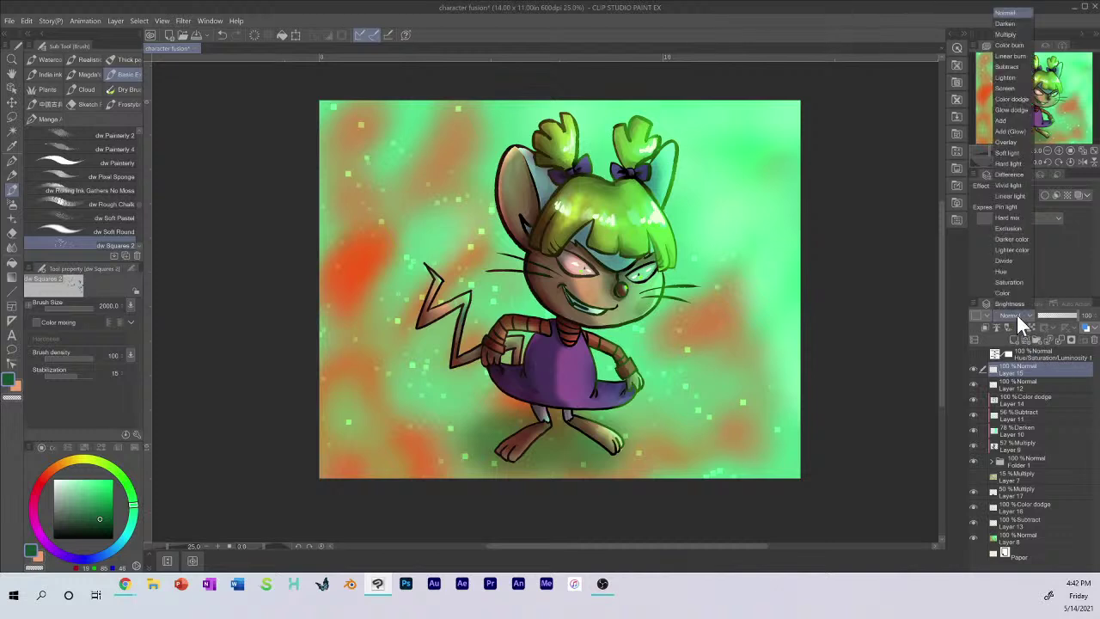
{"action": "left_click", "coordinate": [1016, 99]}
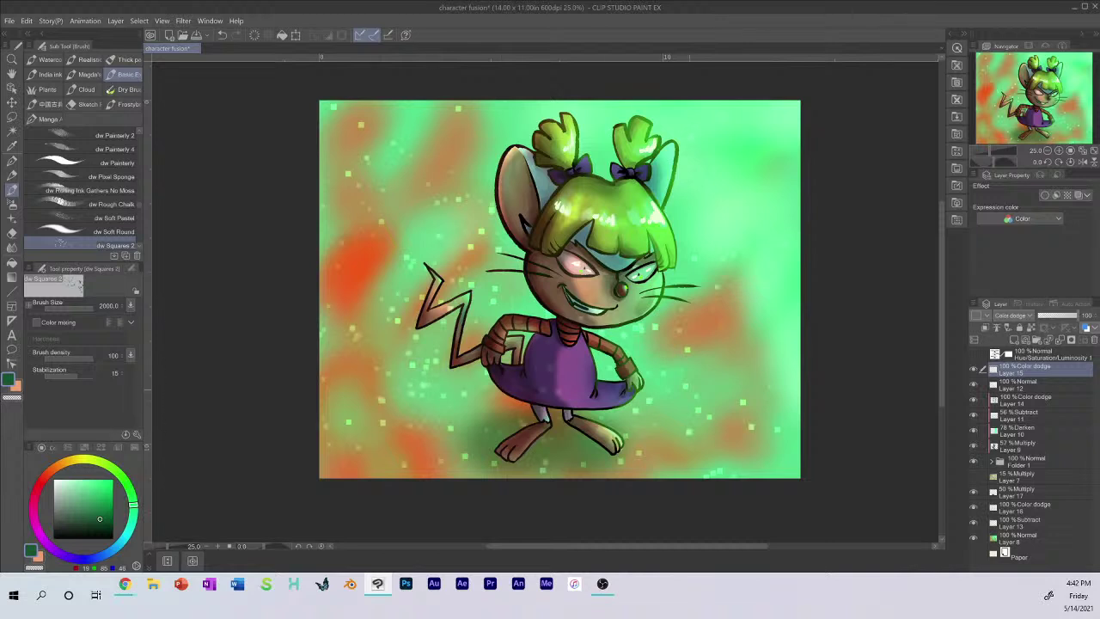
{"action": "key", "text": "ctrl+z"}
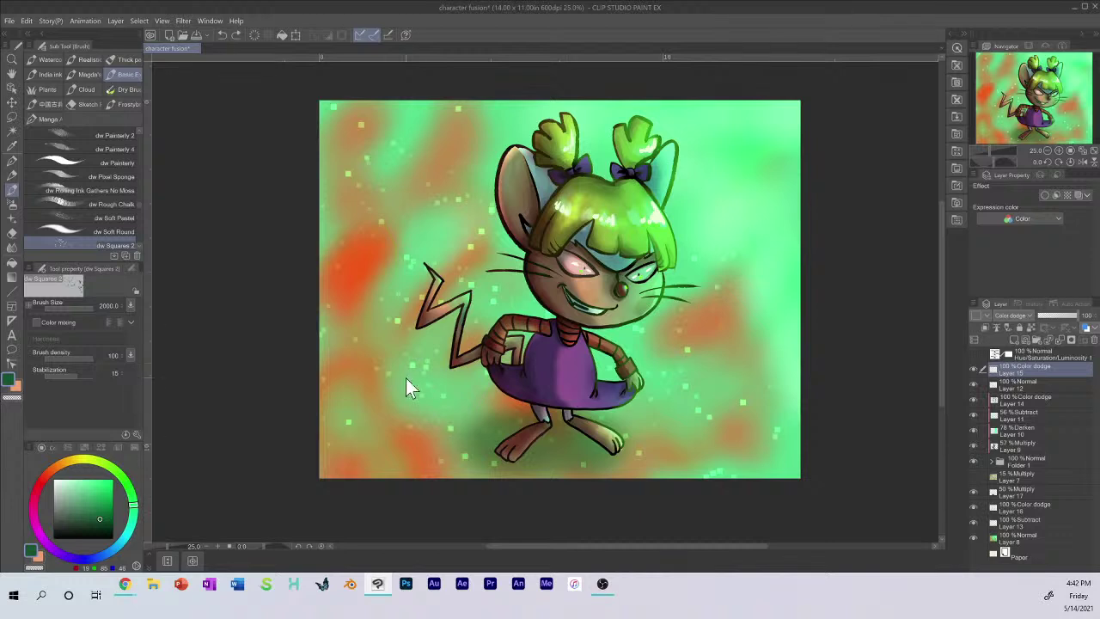
Step: Scatter dark green specks around the tail and beside the dress with the Hexagon Splatter brush at size 900.5, undoing the trial strokes
{"action": "scroll", "coordinate": [90, 227], "scroll_direction": "down", "scroll_amount": 5}
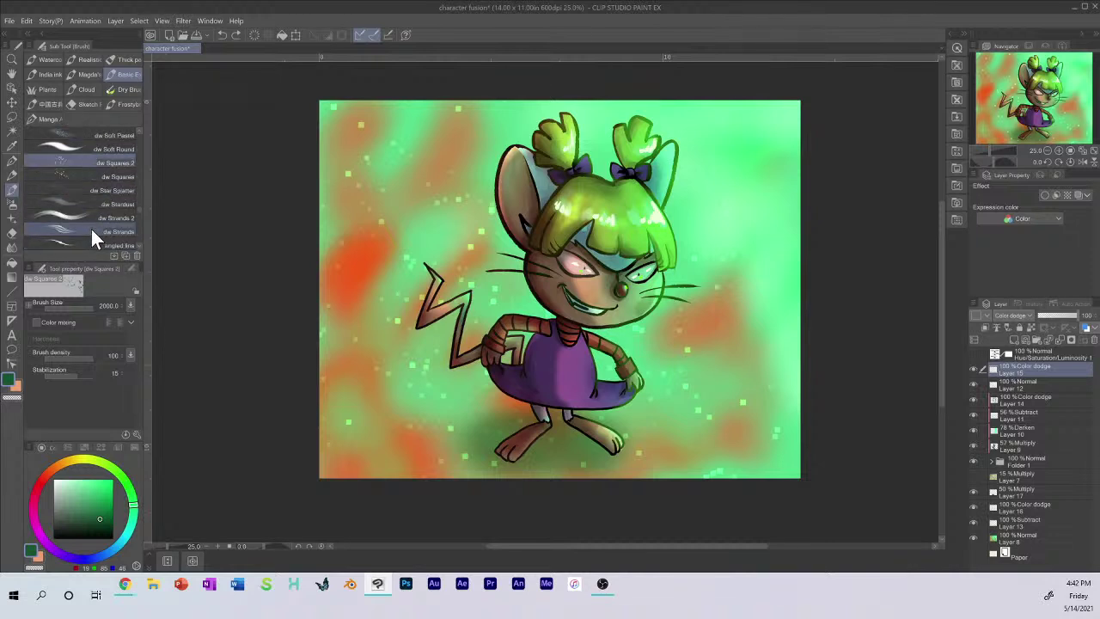
{"action": "scroll", "coordinate": [90, 227], "scroll_direction": "down", "scroll_amount": 5}
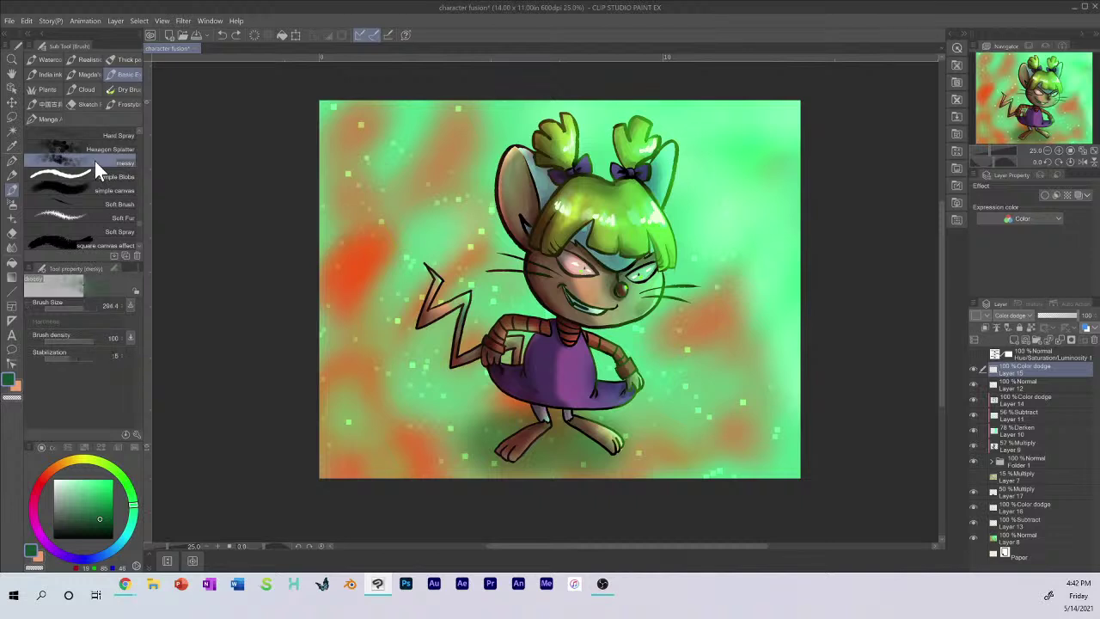
{"action": "left_click", "coordinate": [88, 147]}
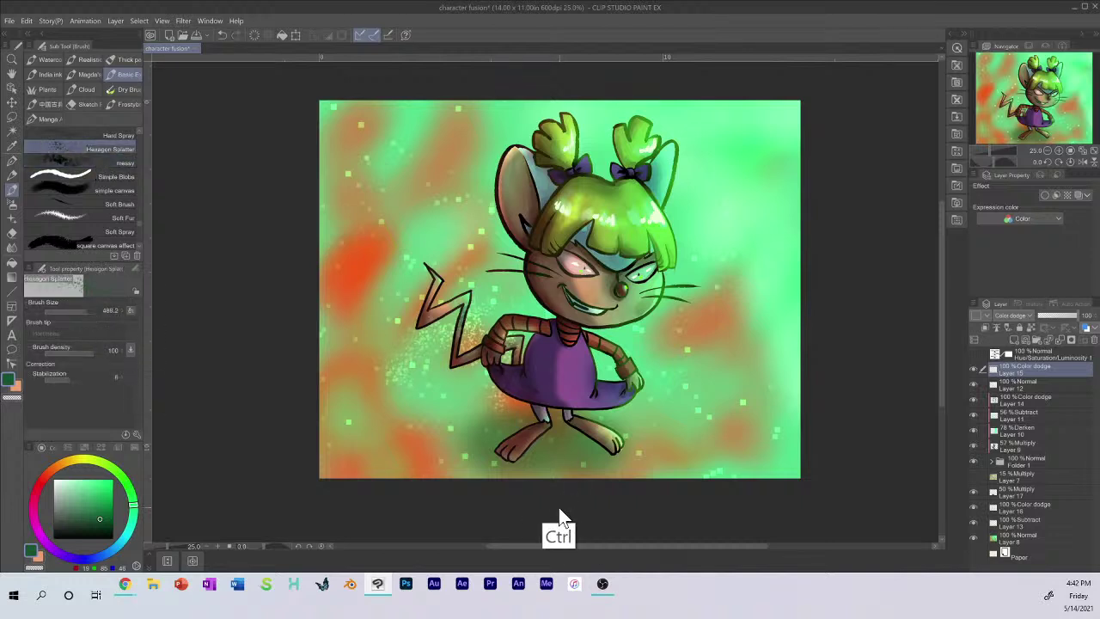
{"action": "mouse_move", "coordinate": [375, 325]}
{"action": "left_mouse_down"}
{"action": "mouse_move", "coordinate": [378, 359]}
{"action": "mouse_move", "coordinate": [477, 416]}
{"action": "left_mouse_up"}
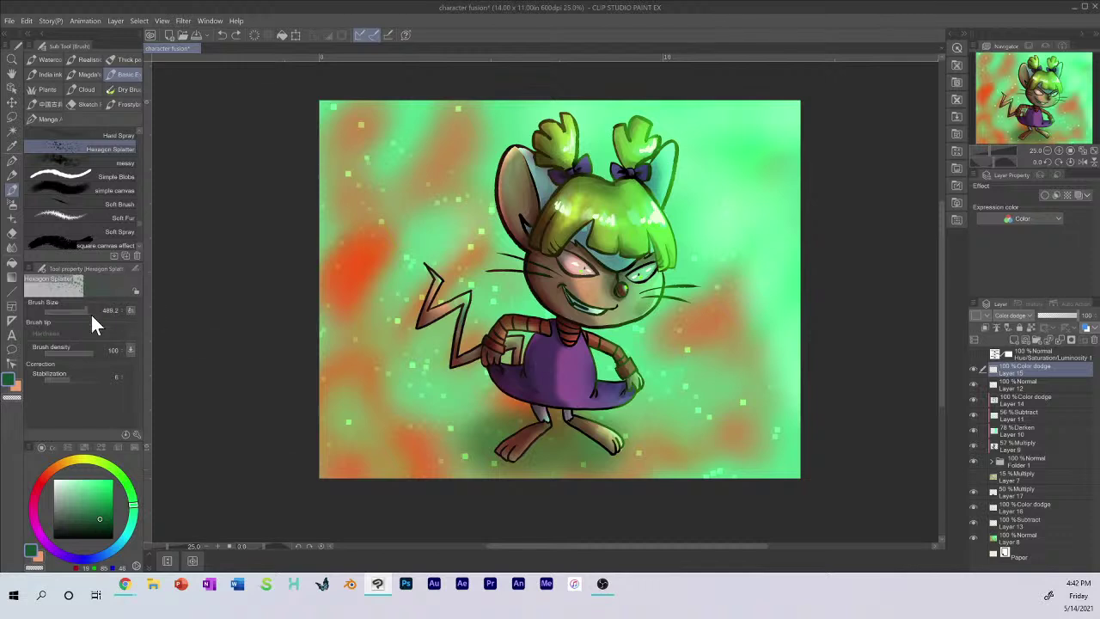
{"action": "mouse_move", "coordinate": [423, 172]}
{"action": "left_mouse_down"}
{"action": "mouse_move", "coordinate": [457, 256]}
{"action": "mouse_move", "coordinate": [660, 317]}
{"action": "mouse_move", "coordinate": [741, 284]}
{"action": "mouse_move", "coordinate": [674, 460]}
{"action": "left_mouse_up"}
{"action": "key", "text": "ctrl+z"}
{"action": "left_click_drag", "start_coordinate": [369, 288], "coordinate": [402, 369]}
{"action": "left_click_drag", "start_coordinate": [655, 416], "coordinate": [638, 426]}
Step: Add a new layer above the Color dodge Layer 15 and choose white as the drawing colour
{"action": "left_click", "coordinate": [1015, 341]}
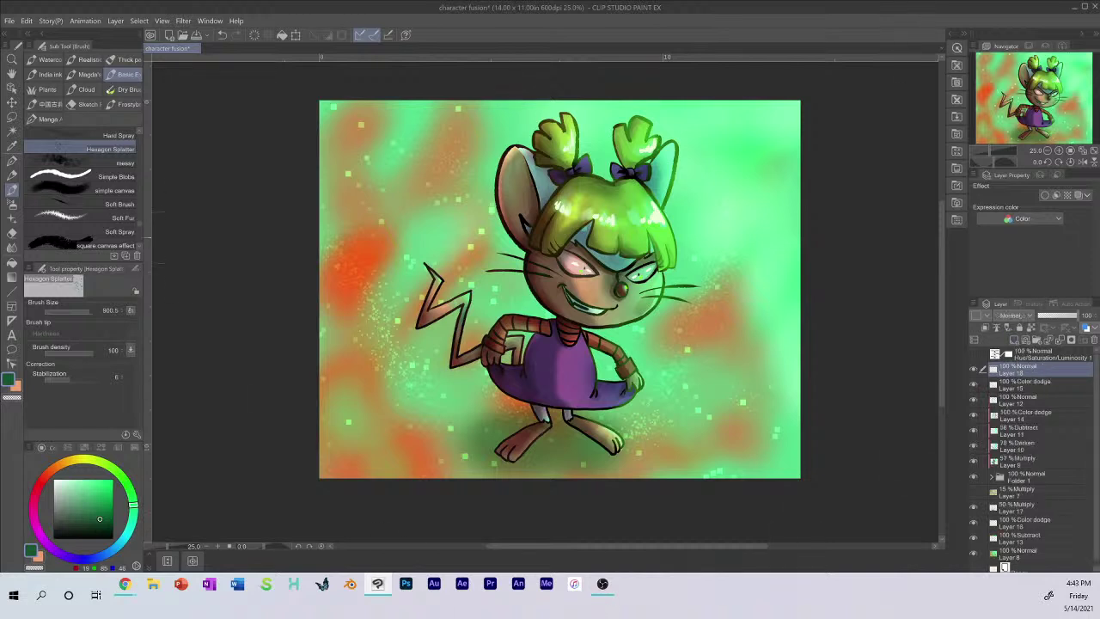
{"action": "left_click", "coordinate": [54, 480]}
Step: Look through the brush list for a decorative brush and select Squares 2
{"action": "scroll", "coordinate": [73, 215], "scroll_direction": "up", "scroll_amount": 3}
{"action": "scroll", "coordinate": [86, 219], "scroll_direction": "down", "scroll_amount": 6}
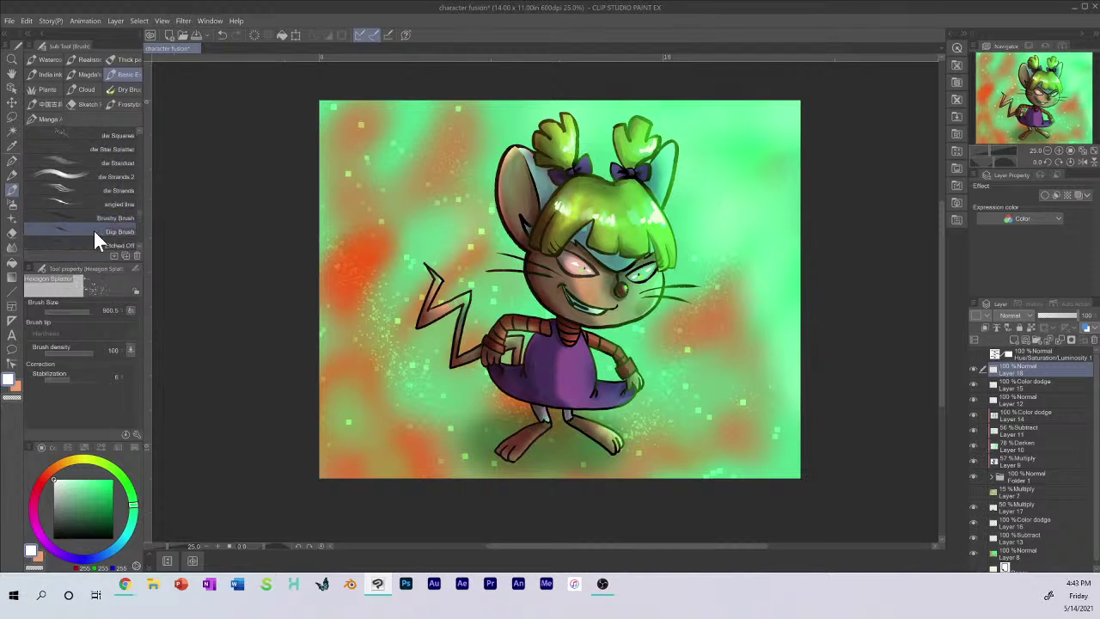
{"action": "scroll", "coordinate": [81, 191], "scroll_direction": "up", "scroll_amount": 5}
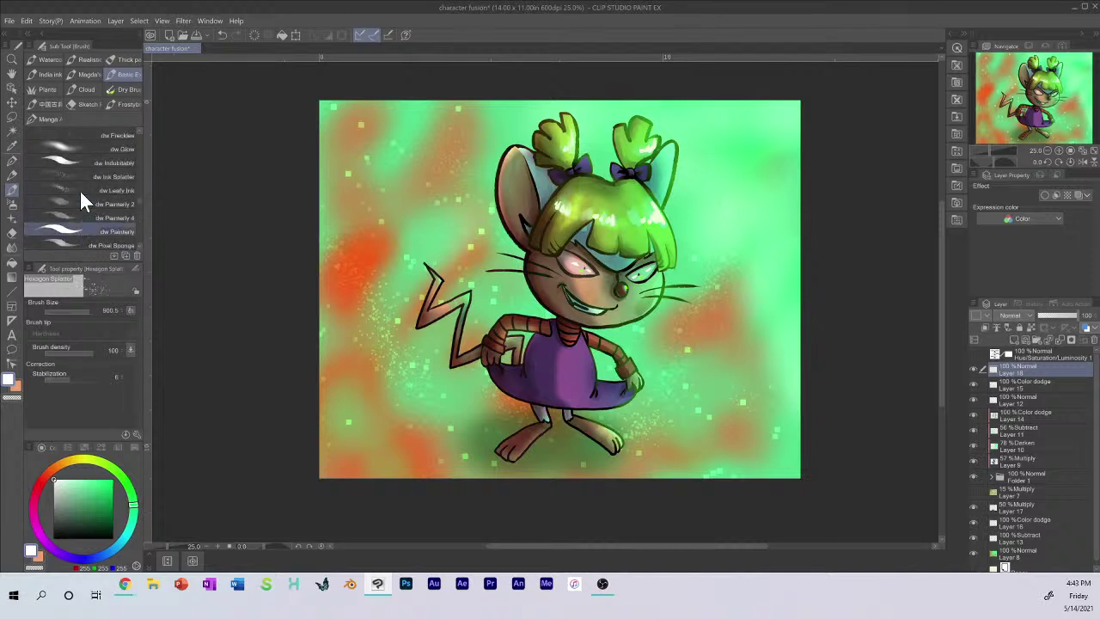
{"action": "scroll", "coordinate": [82, 196], "scroll_direction": "down", "scroll_amount": 8}
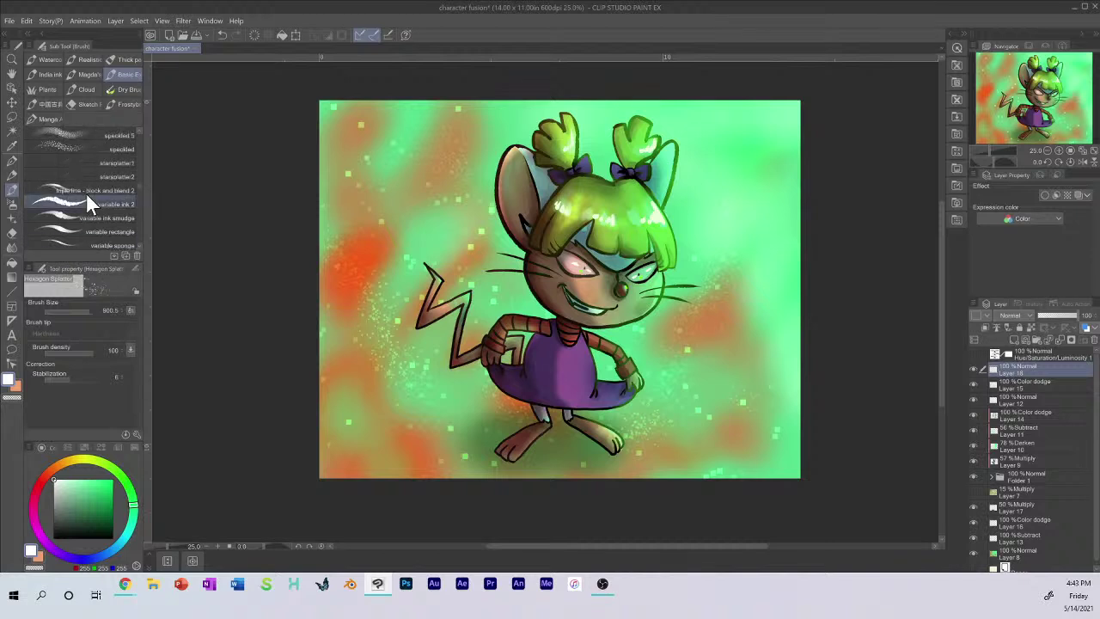
{"action": "scroll", "coordinate": [88, 200], "scroll_direction": "down", "scroll_amount": 8}
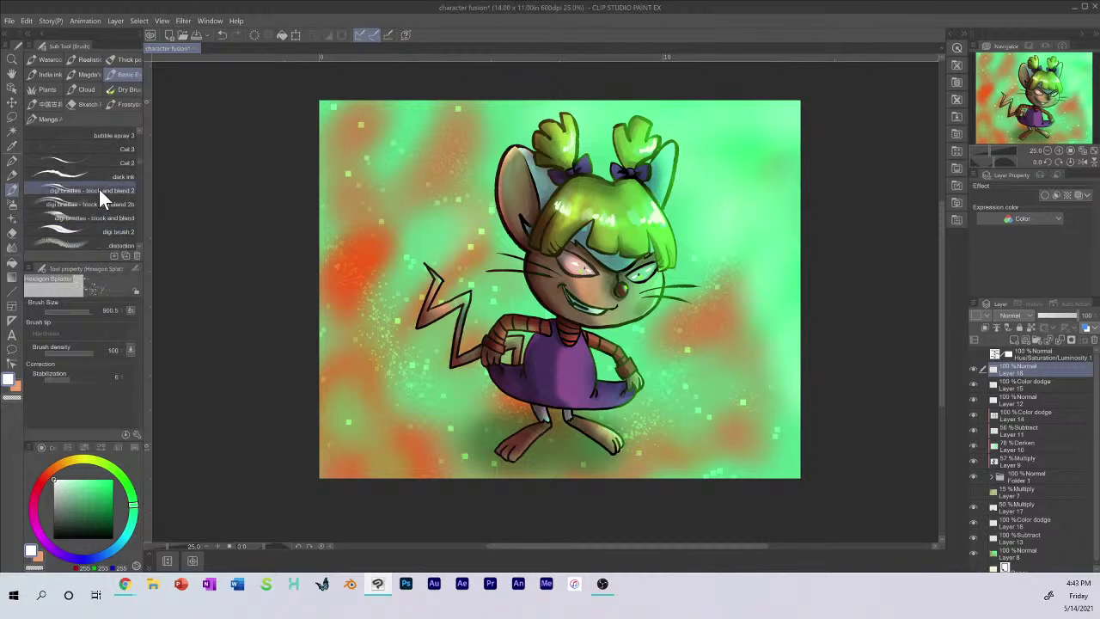
{"action": "scroll", "coordinate": [91, 229], "scroll_direction": "down", "scroll_amount": 8}
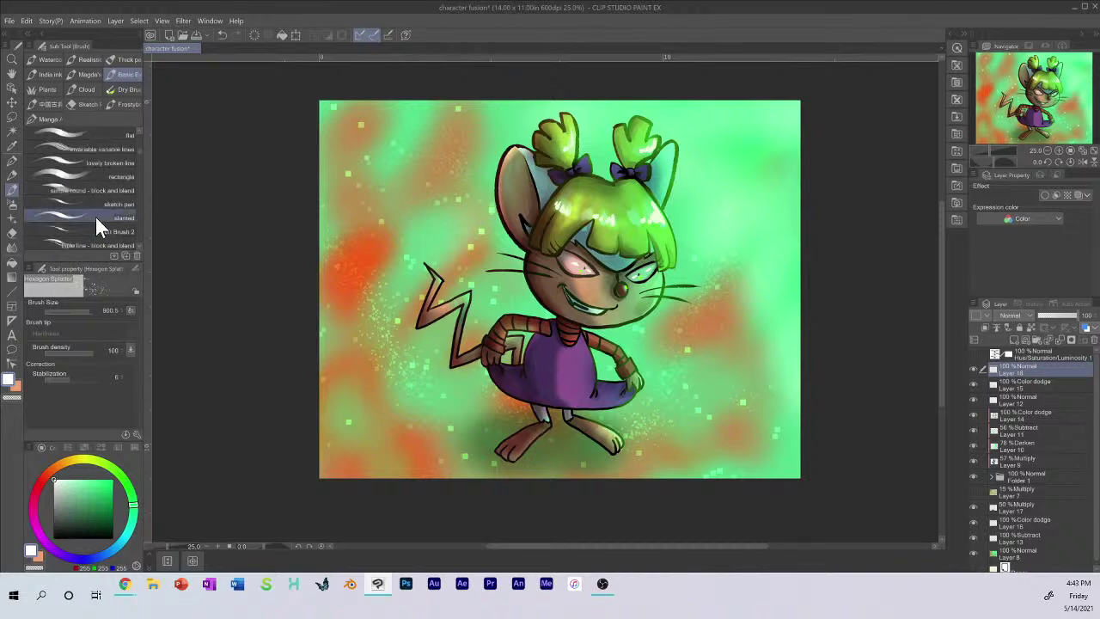
{"action": "scroll", "coordinate": [96, 198], "scroll_direction": "up", "scroll_amount": 2}
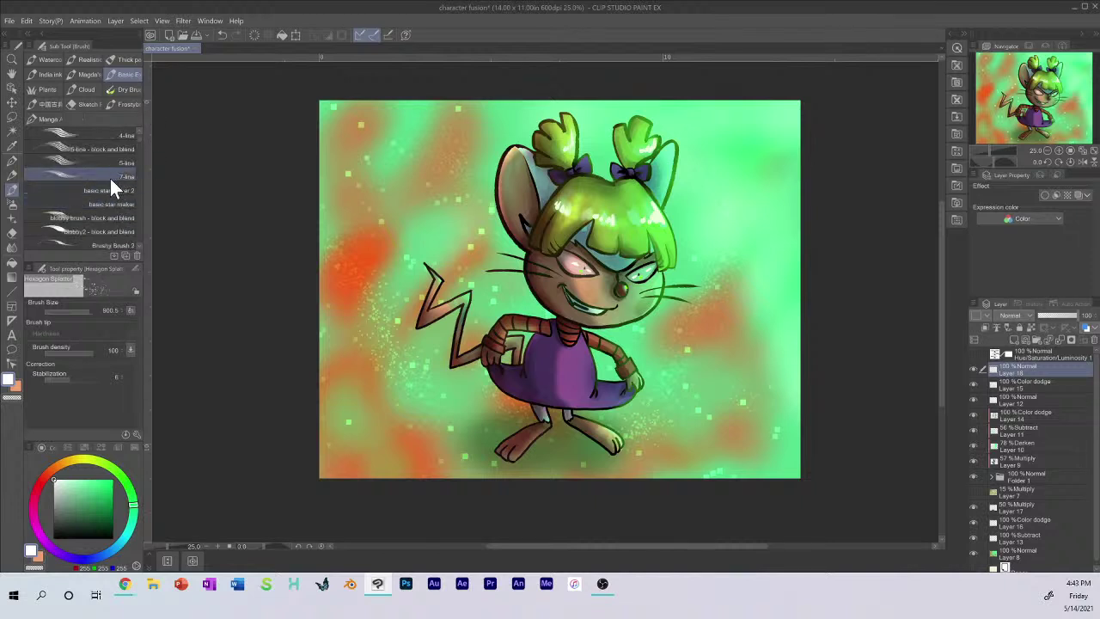
{"action": "scroll", "coordinate": [112, 190], "scroll_direction": "down", "scroll_amount": 2}
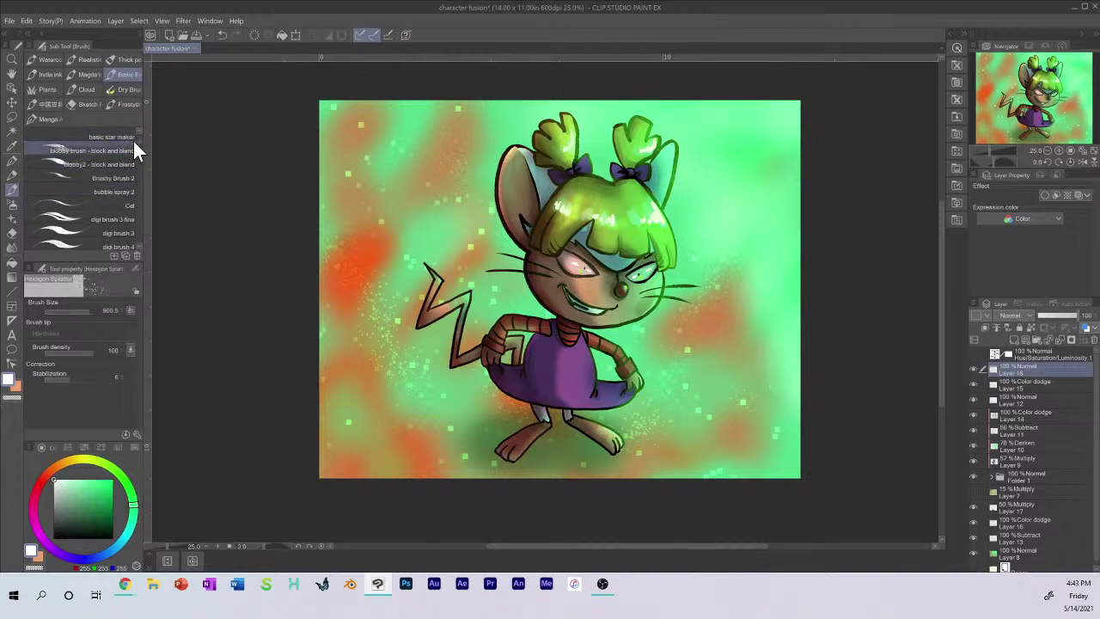
{"action": "left_click_drag", "start_coordinate": [133, 139], "coordinate": [139, 241]}
{"action": "scroll", "coordinate": [139, 238], "scroll_direction": "down", "scroll_amount": 5}
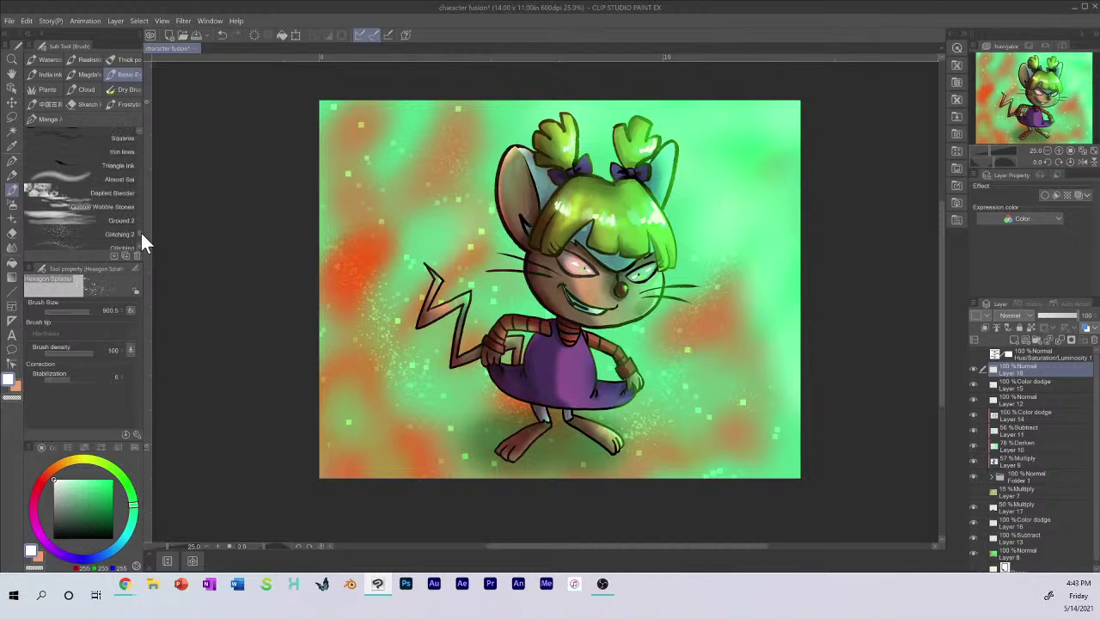
{"action": "scroll", "coordinate": [141, 229], "scroll_direction": "down", "scroll_amount": 5}
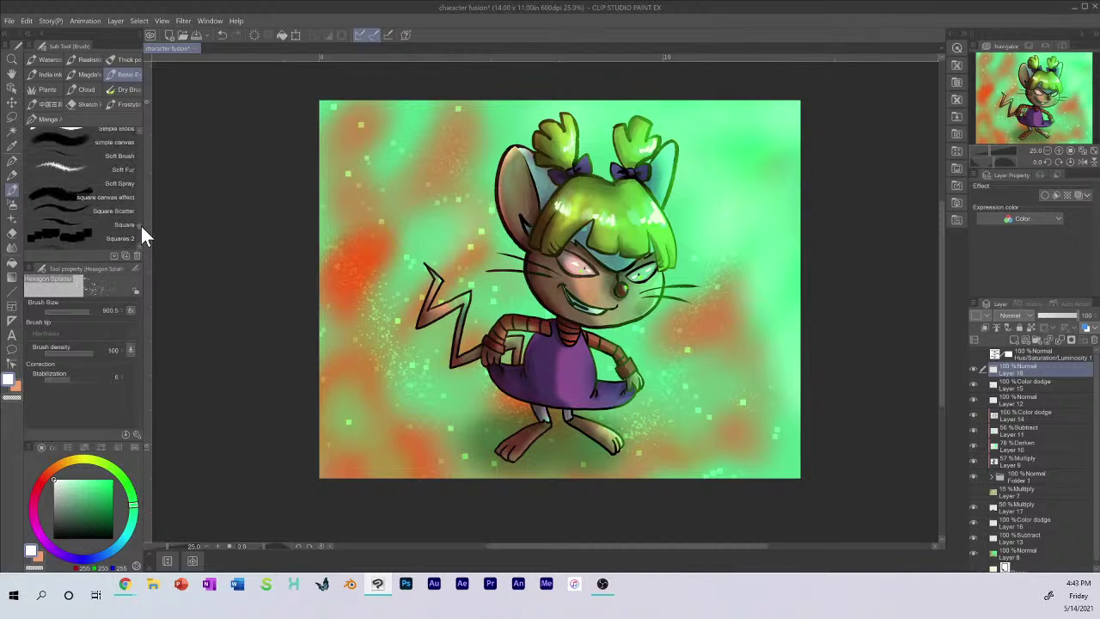
{"action": "scroll", "coordinate": [141, 217], "scroll_direction": "up", "scroll_amount": 5}
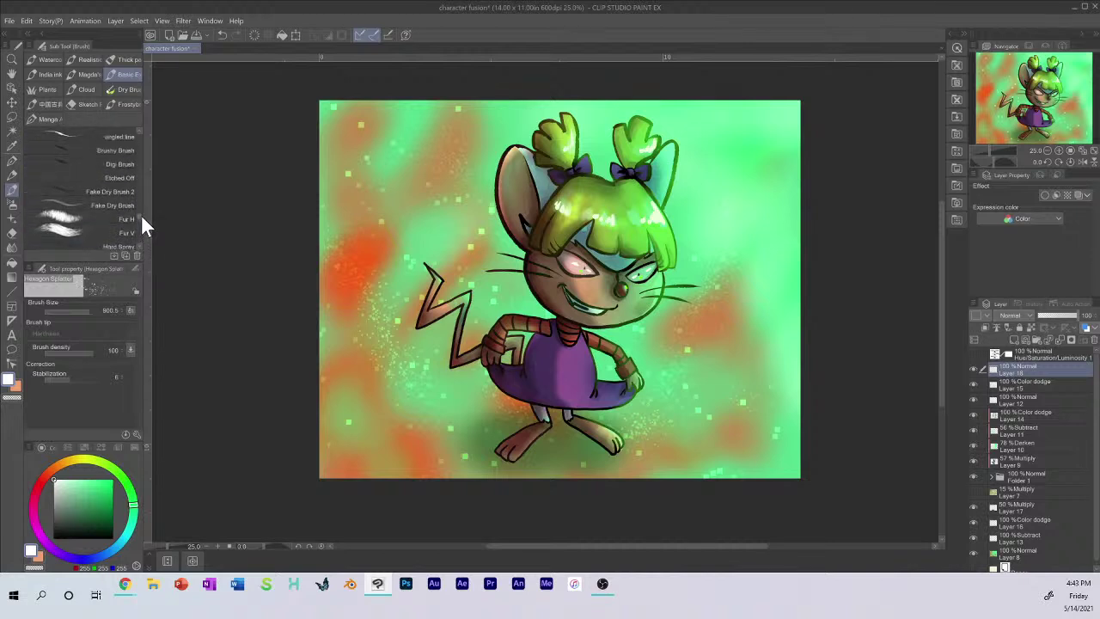
{"action": "scroll", "coordinate": [143, 221], "scroll_direction": "up", "scroll_amount": 3}
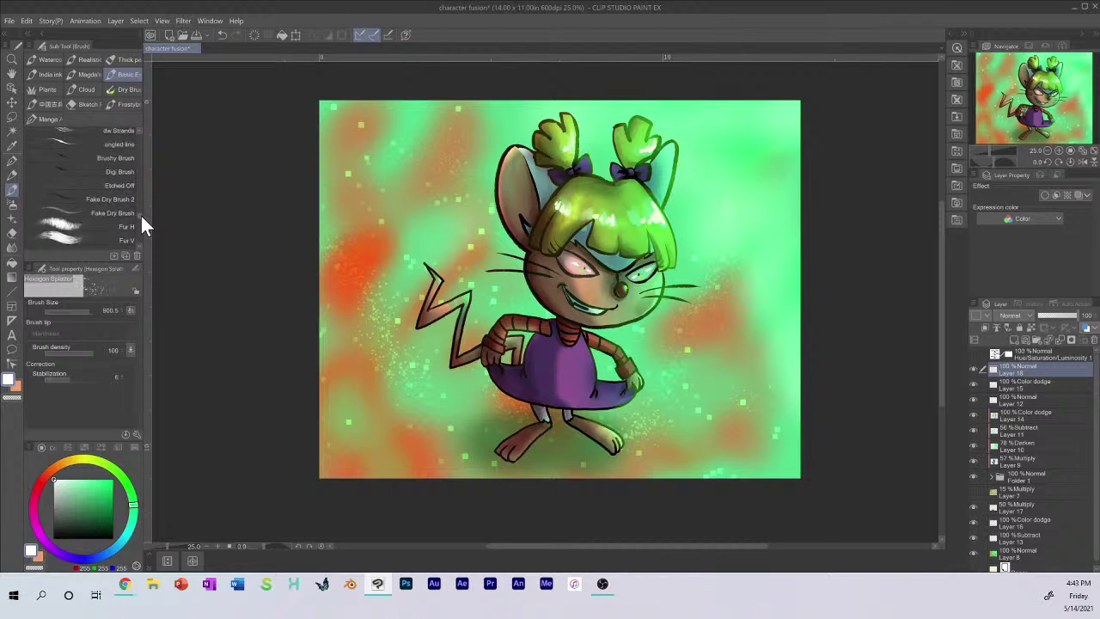
{"action": "scroll", "coordinate": [143, 218], "scroll_direction": "up", "scroll_amount": 3}
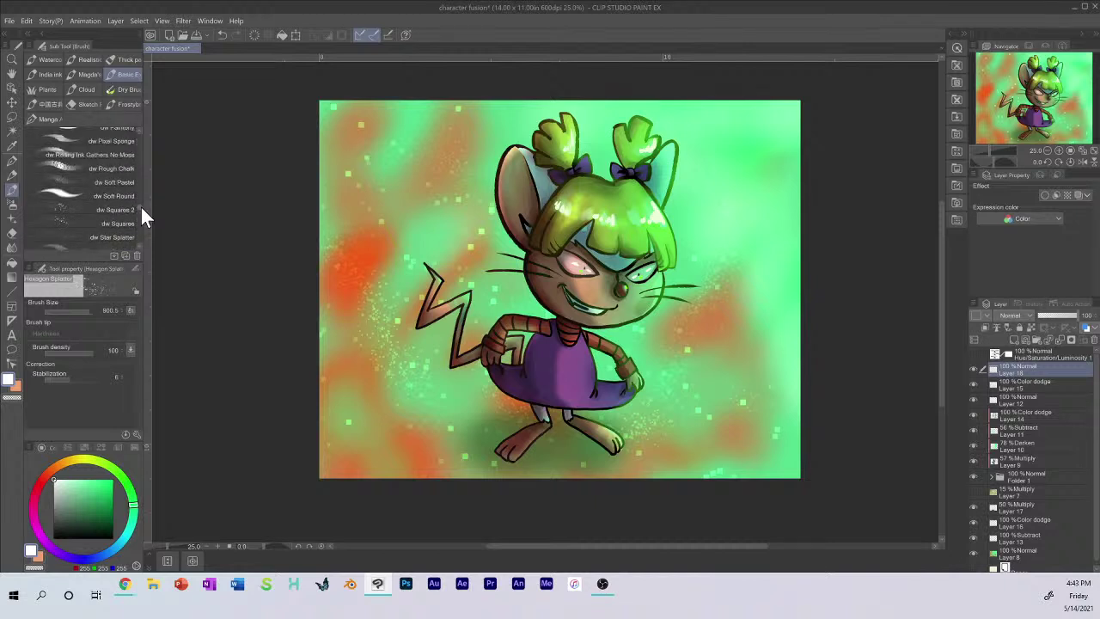
{"action": "scroll", "coordinate": [143, 215], "scroll_direction": "up", "scroll_amount": 6}
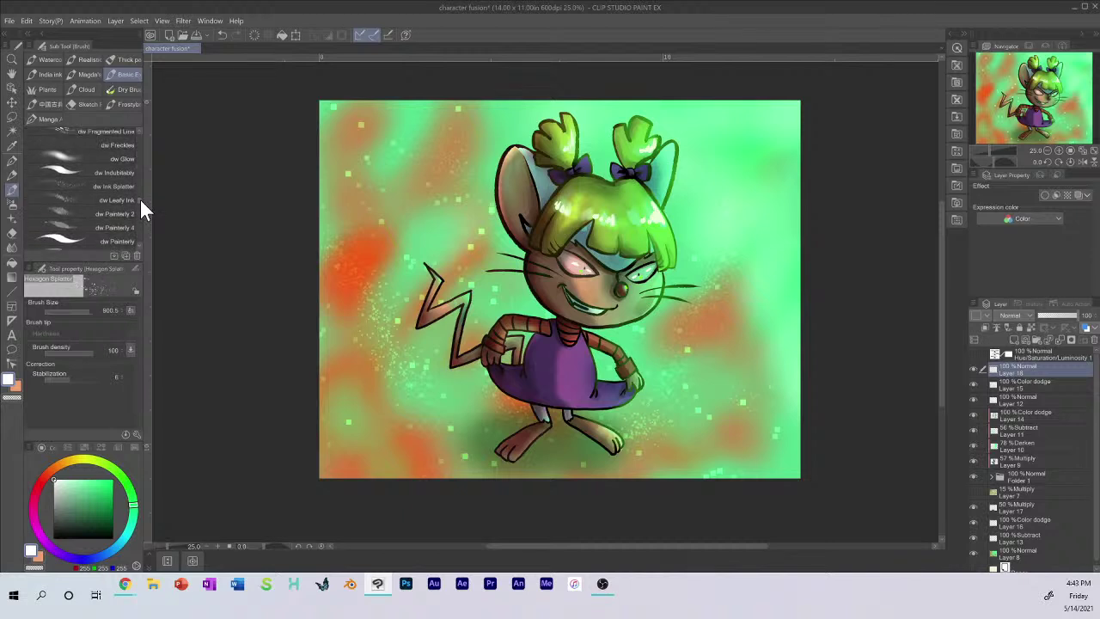
{"action": "scroll", "coordinate": [140, 193], "scroll_direction": "up", "scroll_amount": 8}
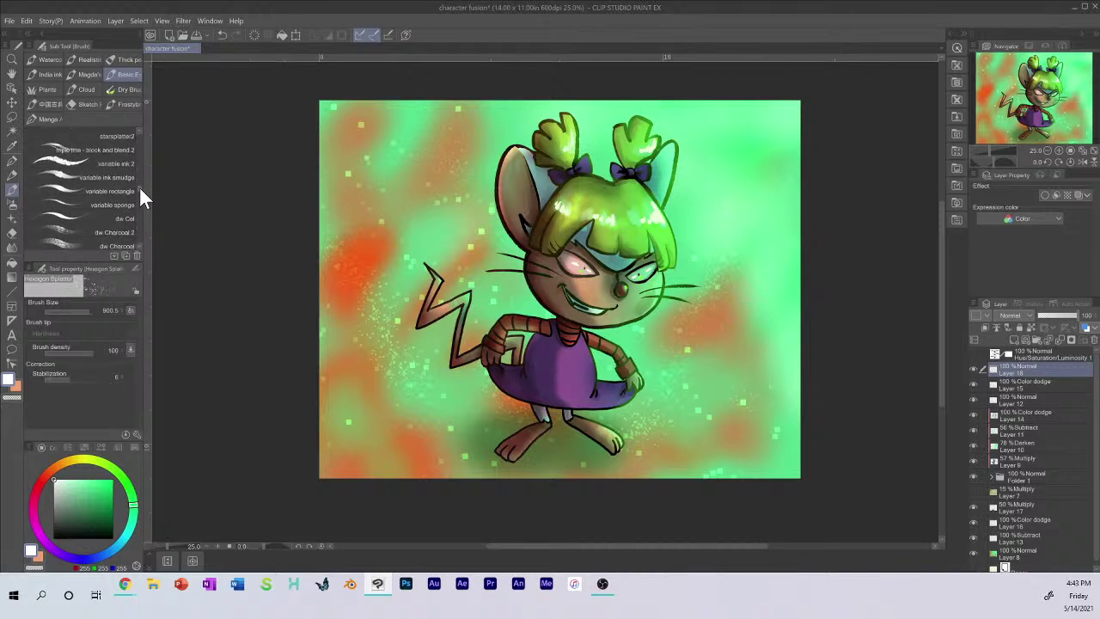
{"action": "scroll", "coordinate": [137, 176], "scroll_direction": "up", "scroll_amount": 10}
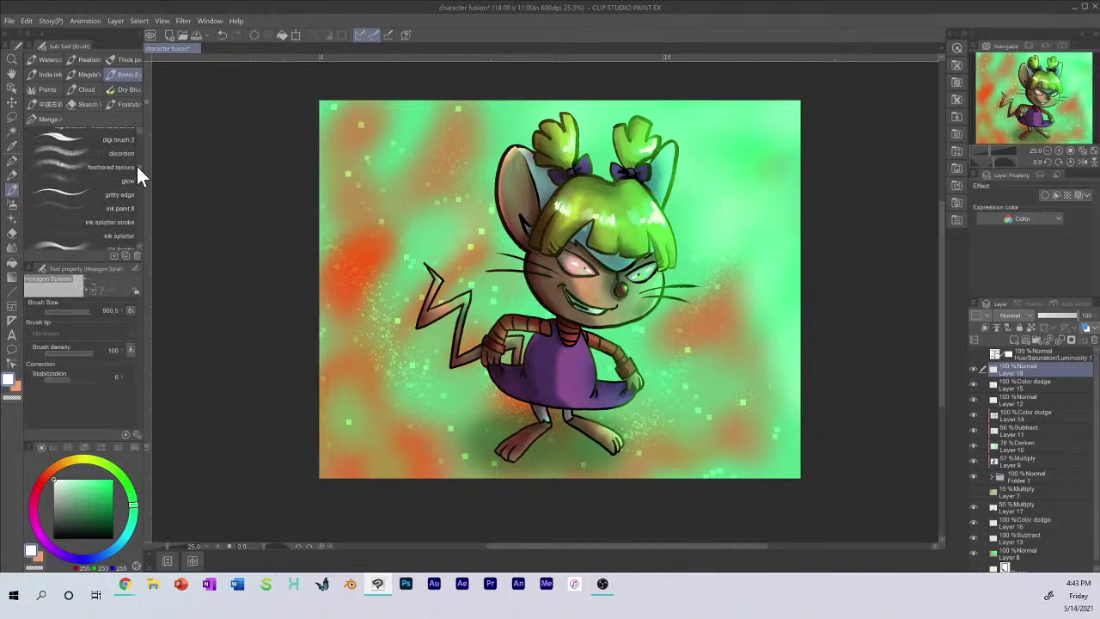
{"action": "scroll", "coordinate": [139, 154], "scroll_direction": "up", "scroll_amount": 10}
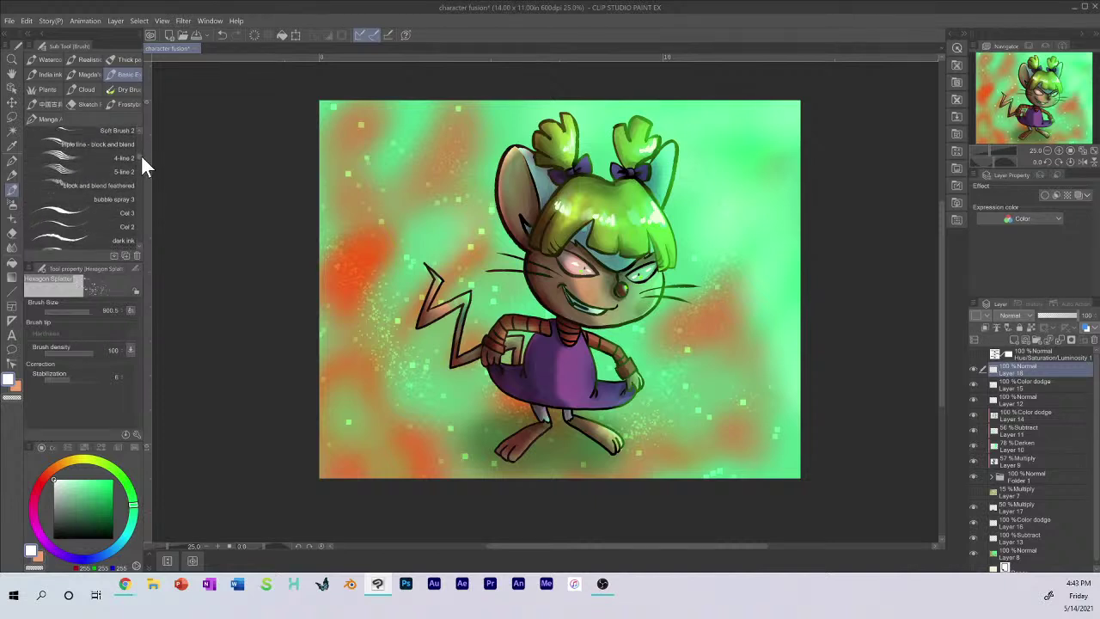
{"action": "scroll", "coordinate": [136, 232], "scroll_direction": "up", "scroll_amount": 10}
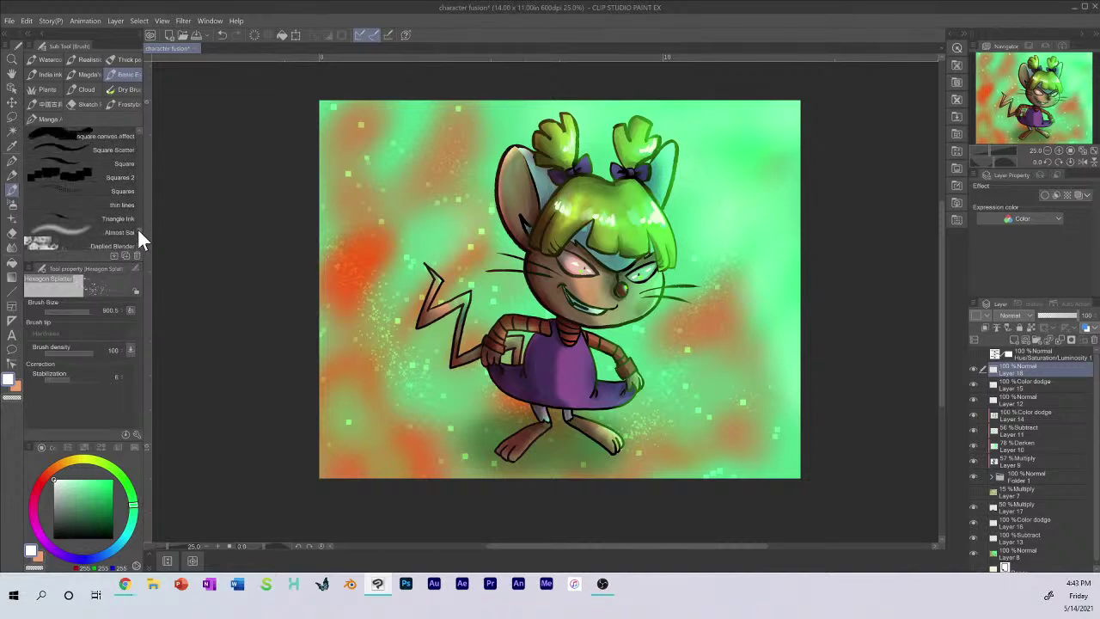
{"action": "left_click_drag", "start_coordinate": [138, 221], "coordinate": [140, 222]}
{"action": "scroll", "coordinate": [140, 223], "scroll_direction": "down", "scroll_amount": 5}
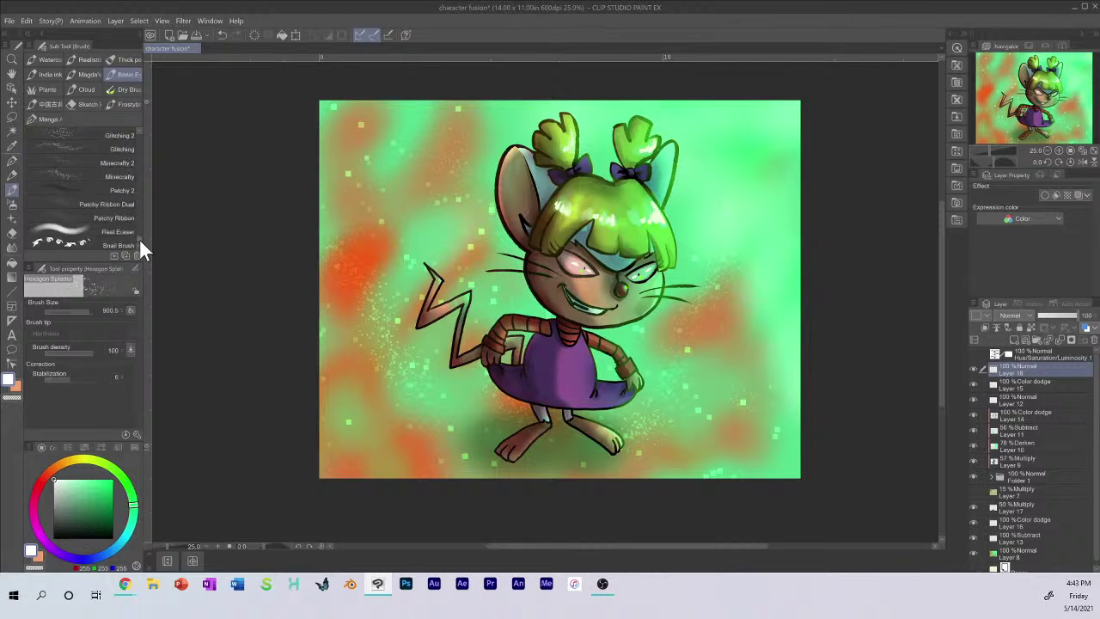
{"action": "scroll", "coordinate": [139, 233], "scroll_direction": "up", "scroll_amount": 1}
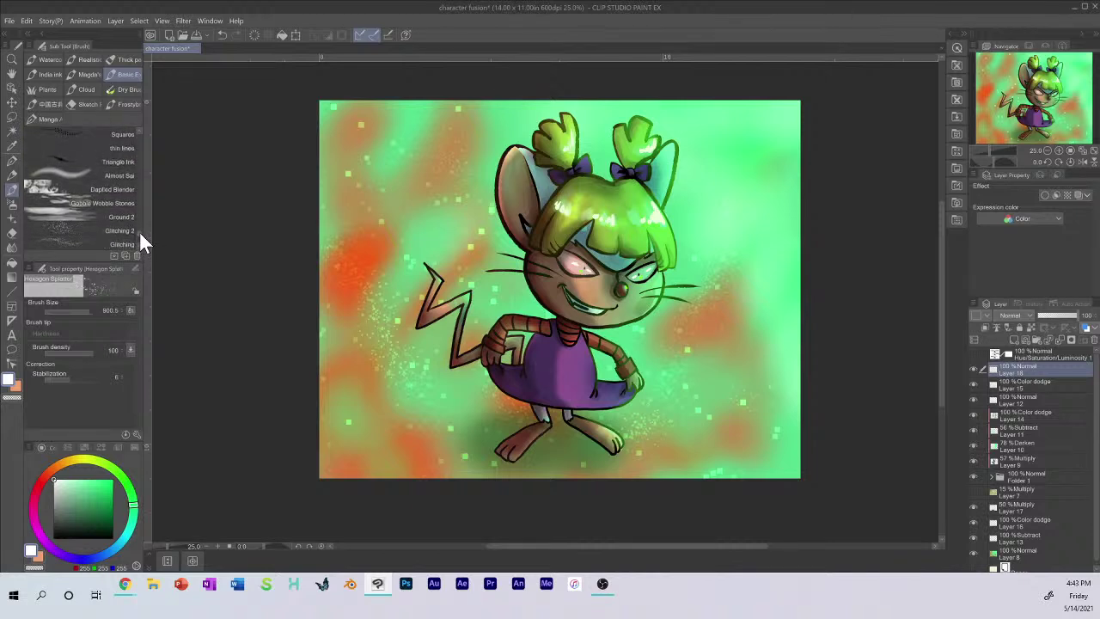
{"action": "scroll", "coordinate": [139, 230], "scroll_direction": "up", "scroll_amount": 4}
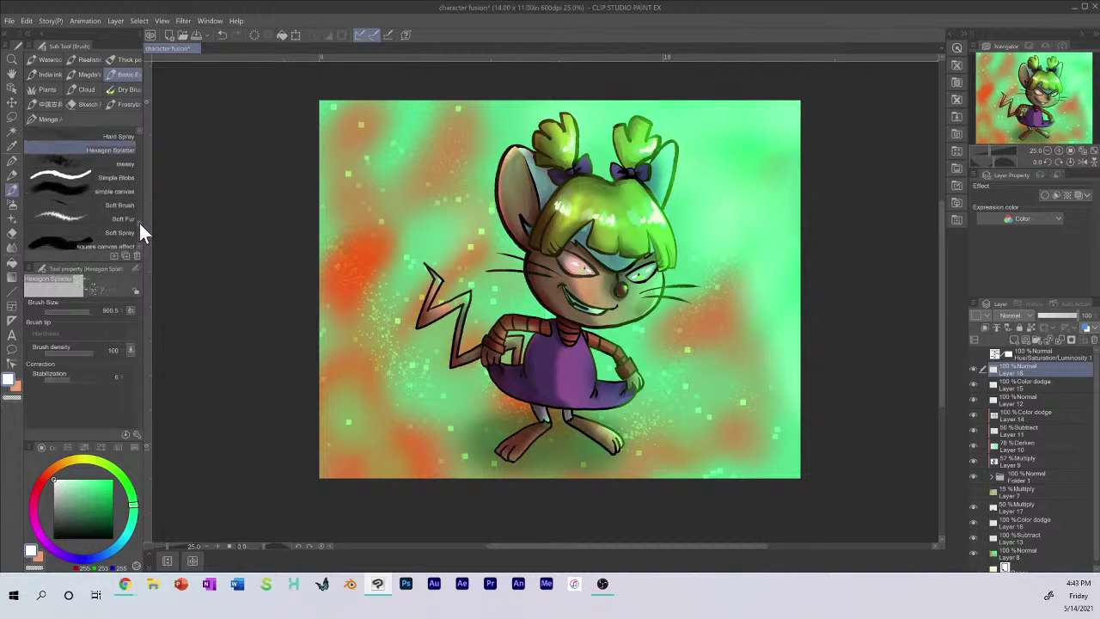
{"action": "scroll", "coordinate": [139, 228], "scroll_direction": "down", "scroll_amount": 1}
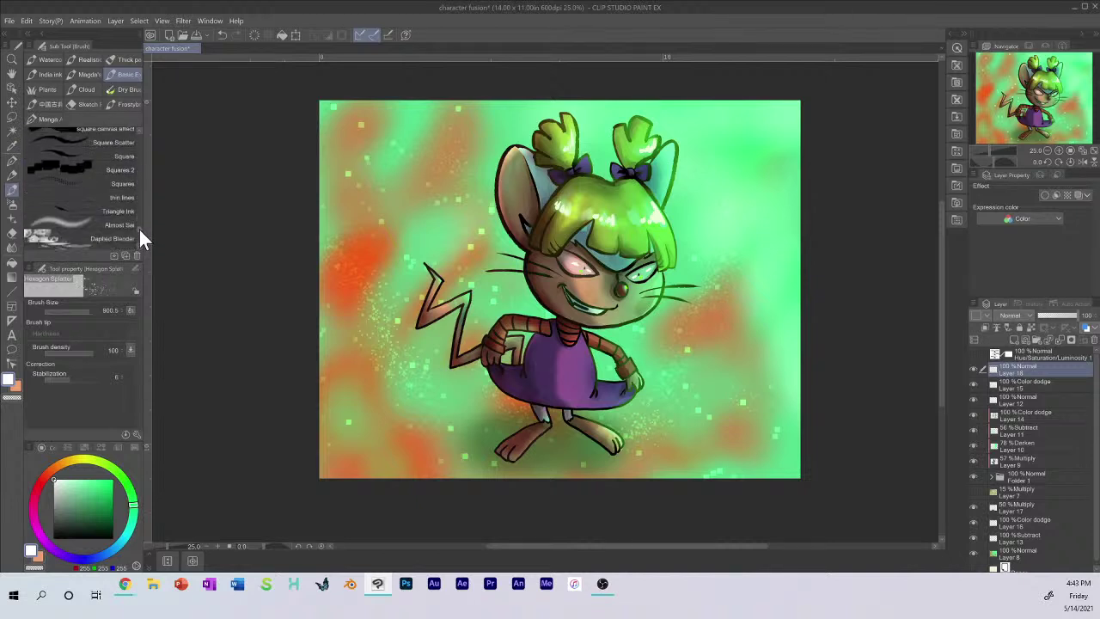
{"action": "left_click", "coordinate": [67, 176]}
{"action": "left_click", "coordinate": [66, 171]}
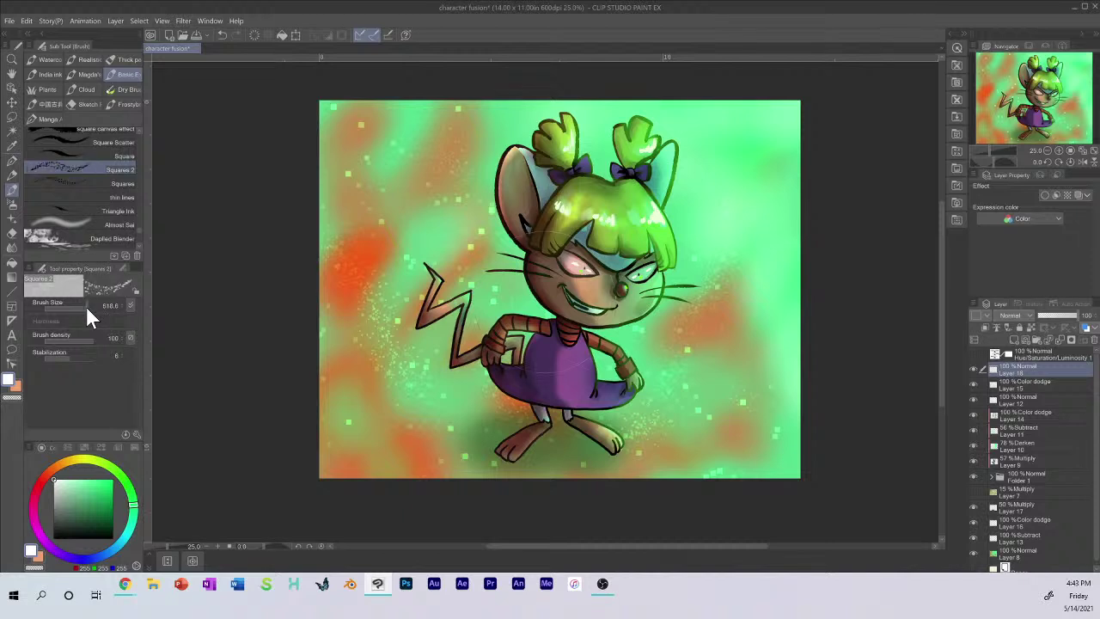
Step: Try a thin Squares 2 stroke at size 1.5 along the lower-left background and undo it
{"action": "left_click_drag", "start_coordinate": [81, 305], "coordinate": [57, 306]}
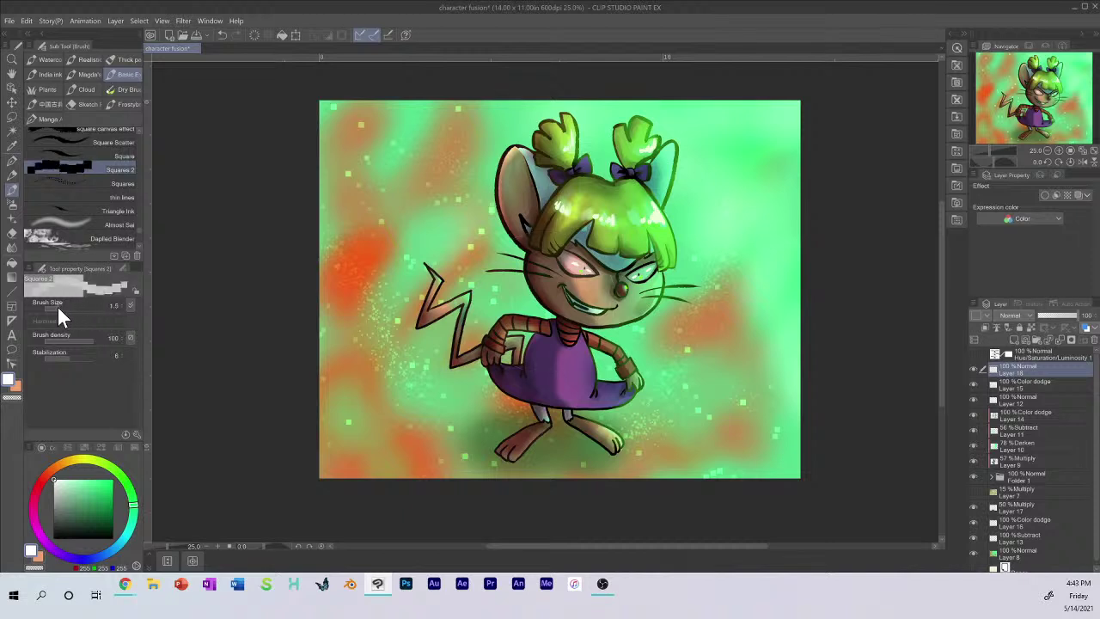
{"action": "mouse_move", "coordinate": [331, 411]}
{"action": "left_mouse_down"}
{"action": "mouse_move", "coordinate": [385, 375]}
{"action": "mouse_move", "coordinate": [428, 438]}
{"action": "left_mouse_up"}
{"action": "key", "text": "ctrl+z"}
Step: Look through the current brush list and the Cloud and Plants brush groups for another decorative brush
{"action": "scroll", "coordinate": [137, 229], "scroll_direction": "down", "scroll_amount": 10}
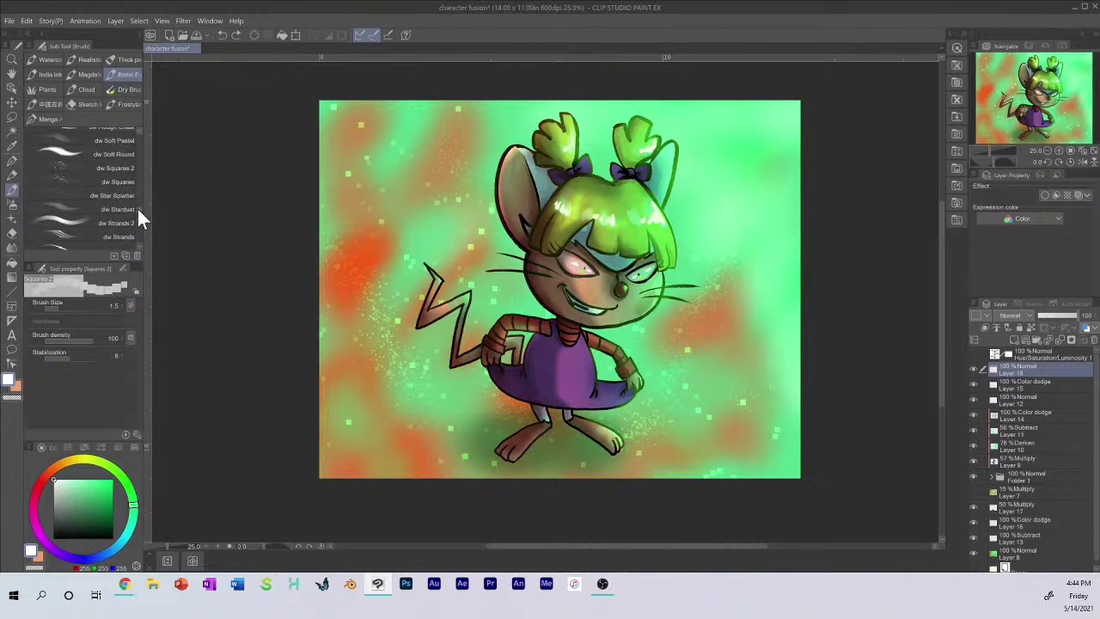
{"action": "scroll", "coordinate": [136, 206], "scroll_direction": "down", "scroll_amount": 10}
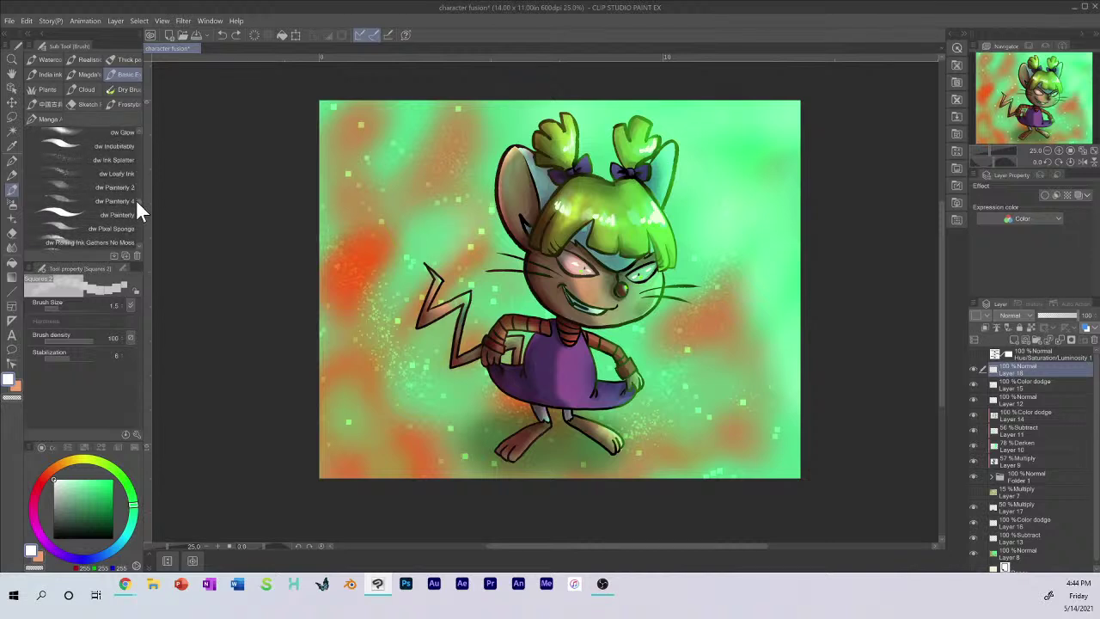
{"action": "scroll", "coordinate": [138, 188], "scroll_direction": "up", "scroll_amount": 5}
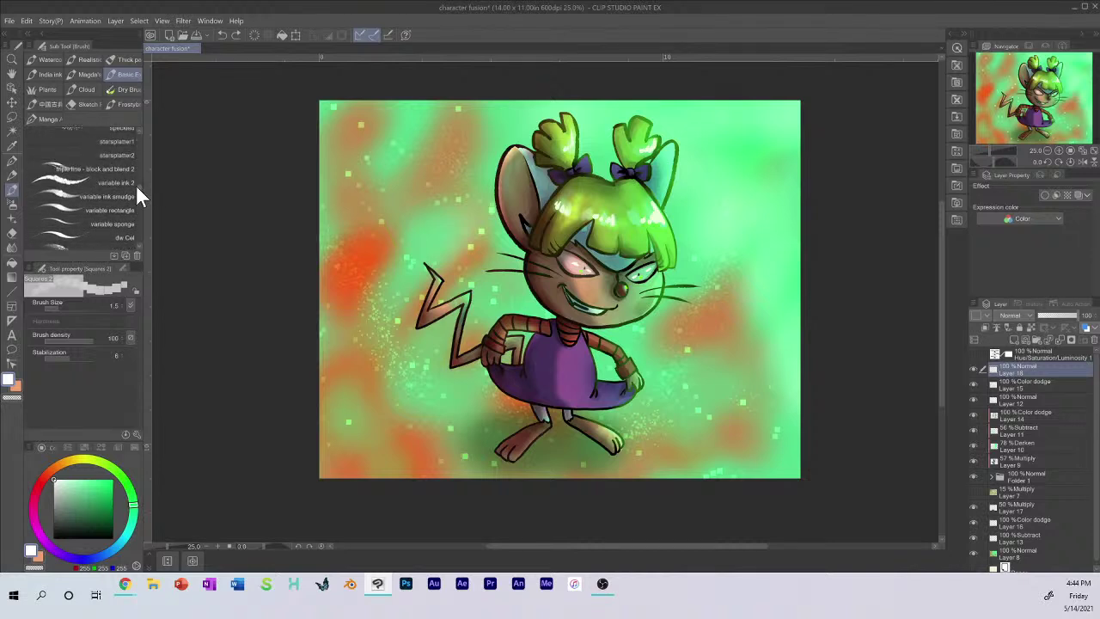
{"action": "scroll", "coordinate": [136, 176], "scroll_direction": "up", "scroll_amount": 5}
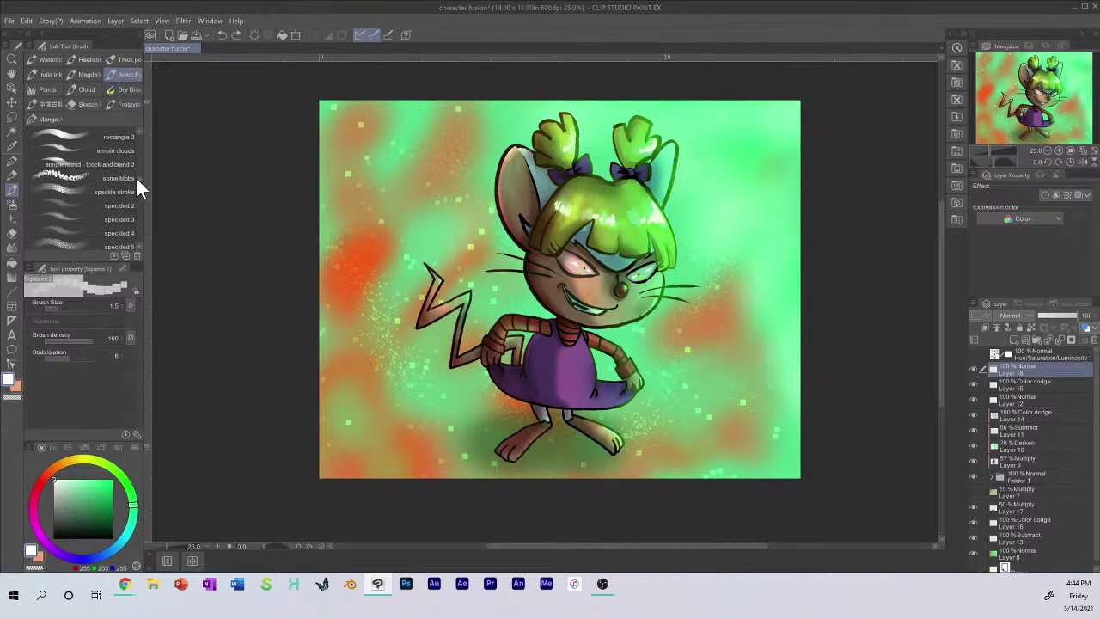
{"action": "scroll", "coordinate": [137, 170], "scroll_direction": "up", "scroll_amount": 10}
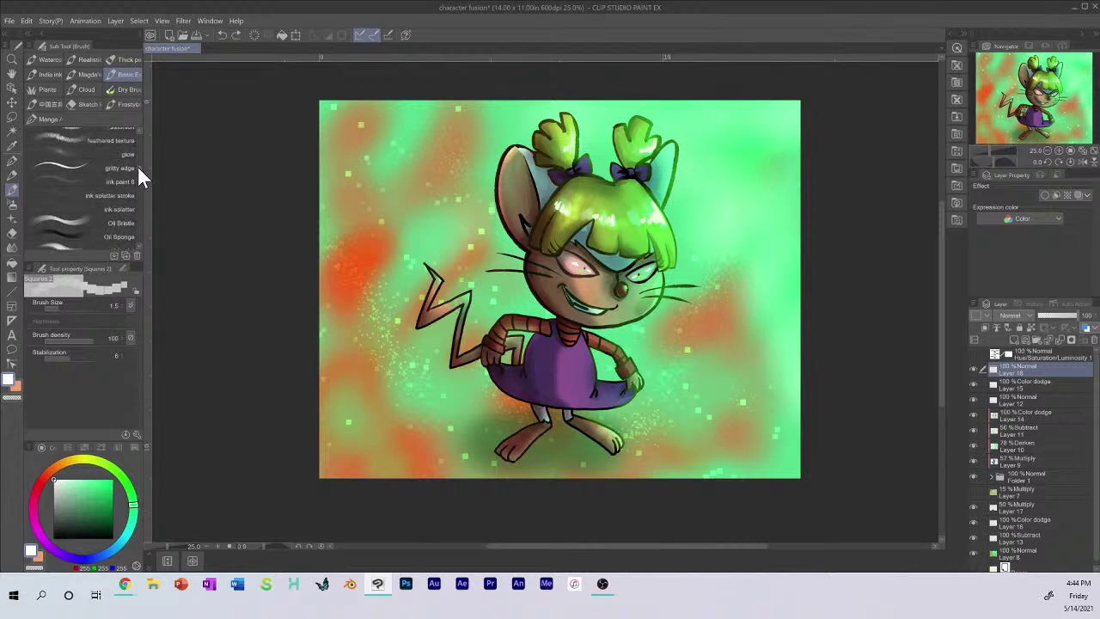
{"action": "scroll", "coordinate": [137, 153], "scroll_direction": "up", "scroll_amount": 8}
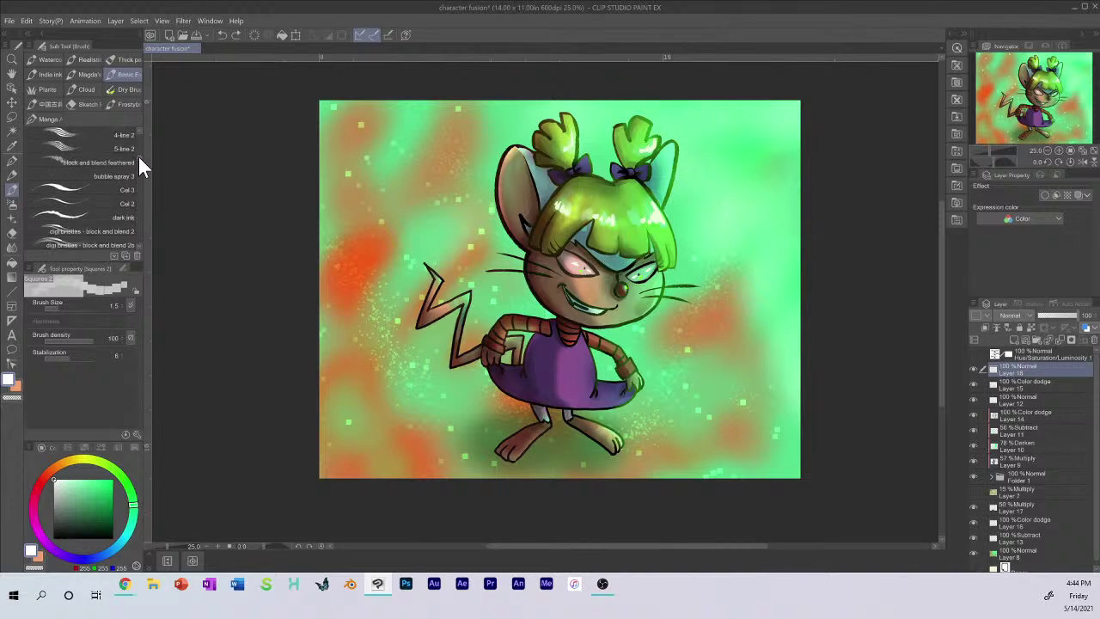
{"action": "scroll", "coordinate": [138, 148], "scroll_direction": "up", "scroll_amount": 10}
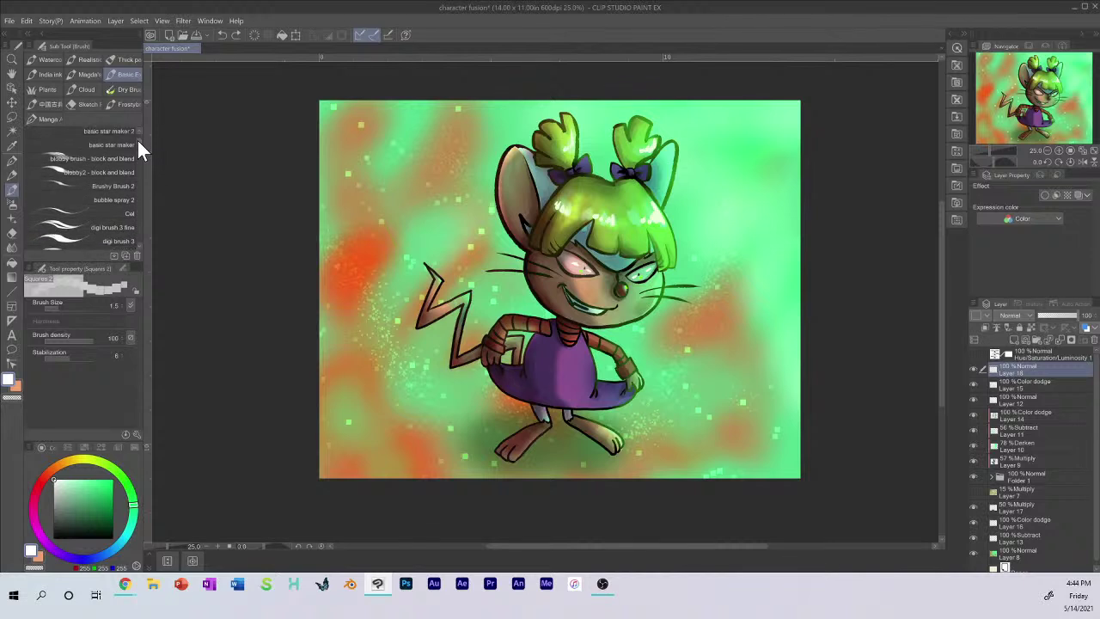
{"action": "scroll", "coordinate": [137, 136], "scroll_direction": "up", "scroll_amount": 1}
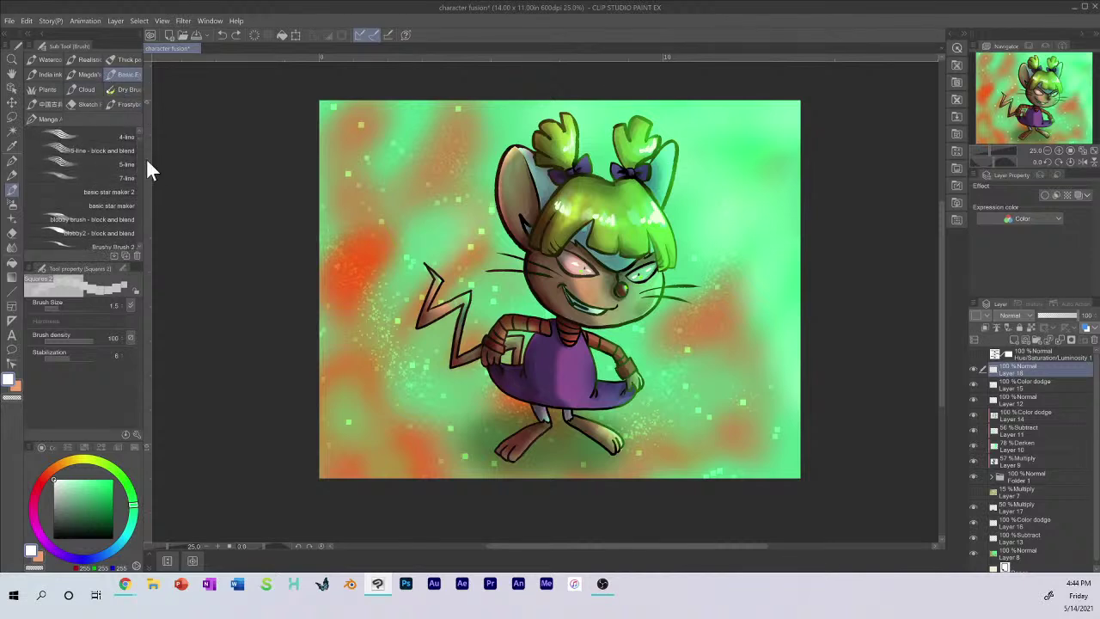
{"action": "left_click", "coordinate": [86, 89]}
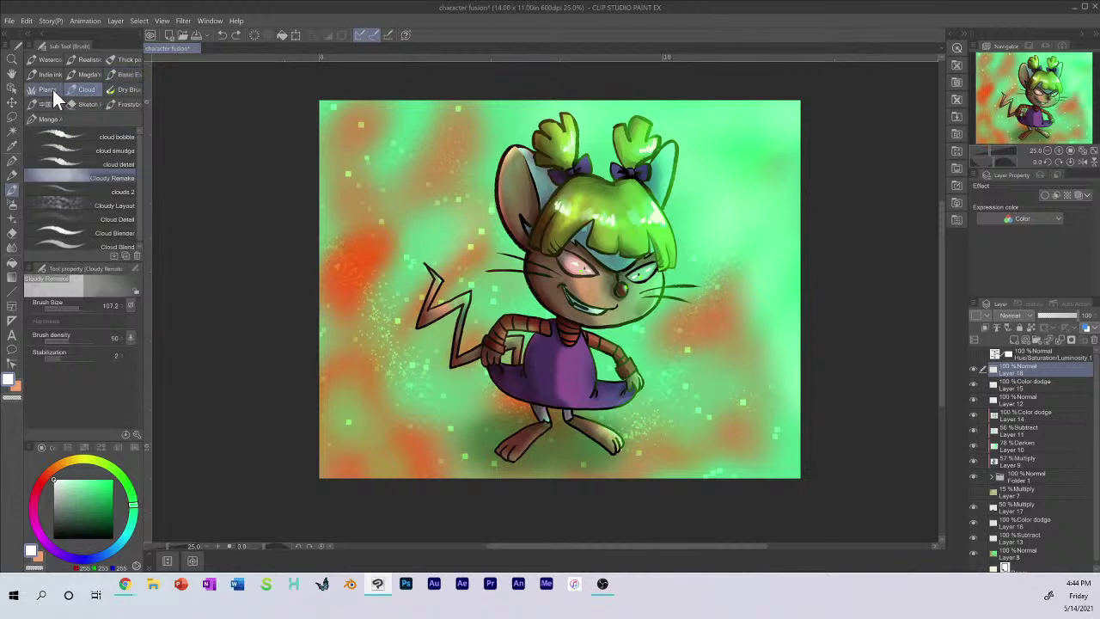
{"action": "left_click", "coordinate": [52, 89]}
{"action": "left_click", "coordinate": [119, 88]}
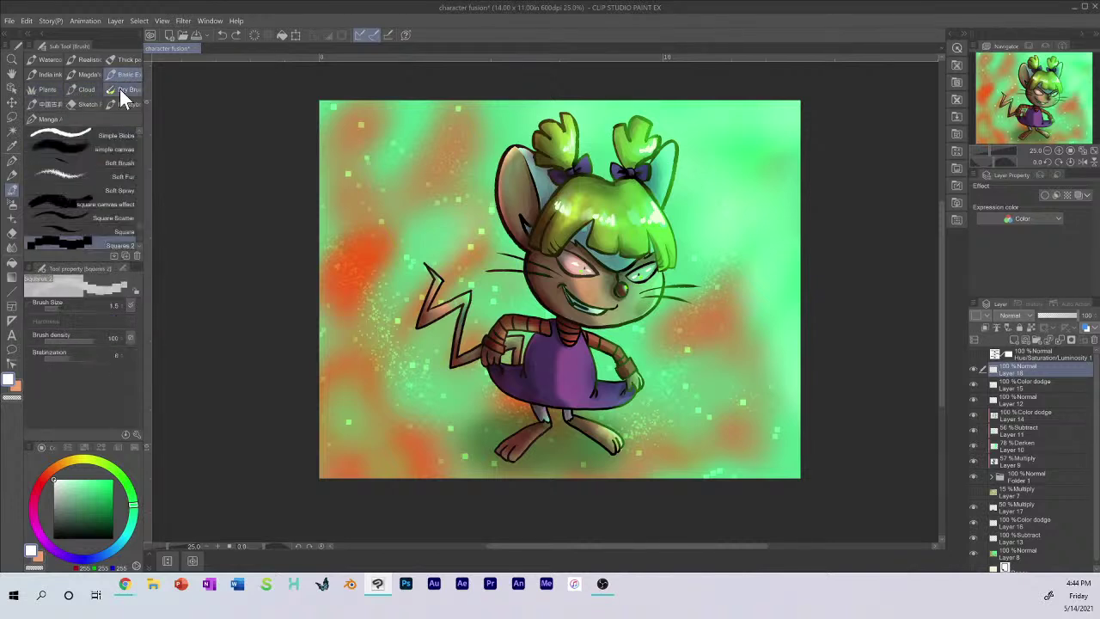
Step: Select the dw Dust In The Wind brush and scatter white dust specks over the illustration on Layer 18
{"action": "left_click", "coordinate": [109, 77]}
{"action": "scroll", "coordinate": [139, 232], "scroll_direction": "down", "scroll_amount": 5}
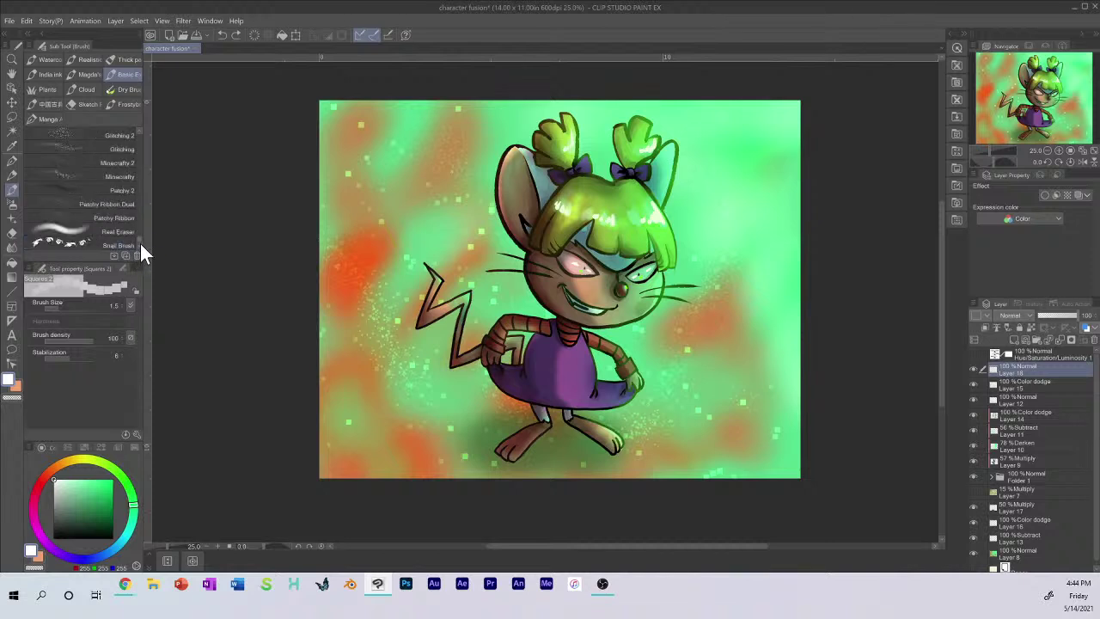
{"action": "left_click_drag", "start_coordinate": [139, 237], "coordinate": [141, 195]}
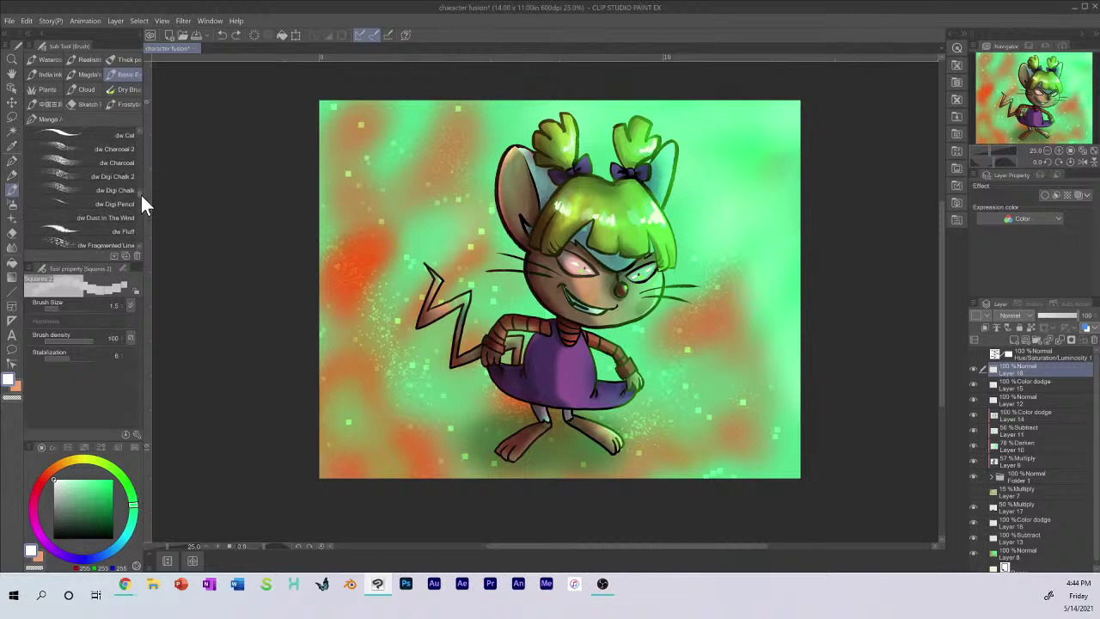
{"action": "left_click", "coordinate": [105, 216]}
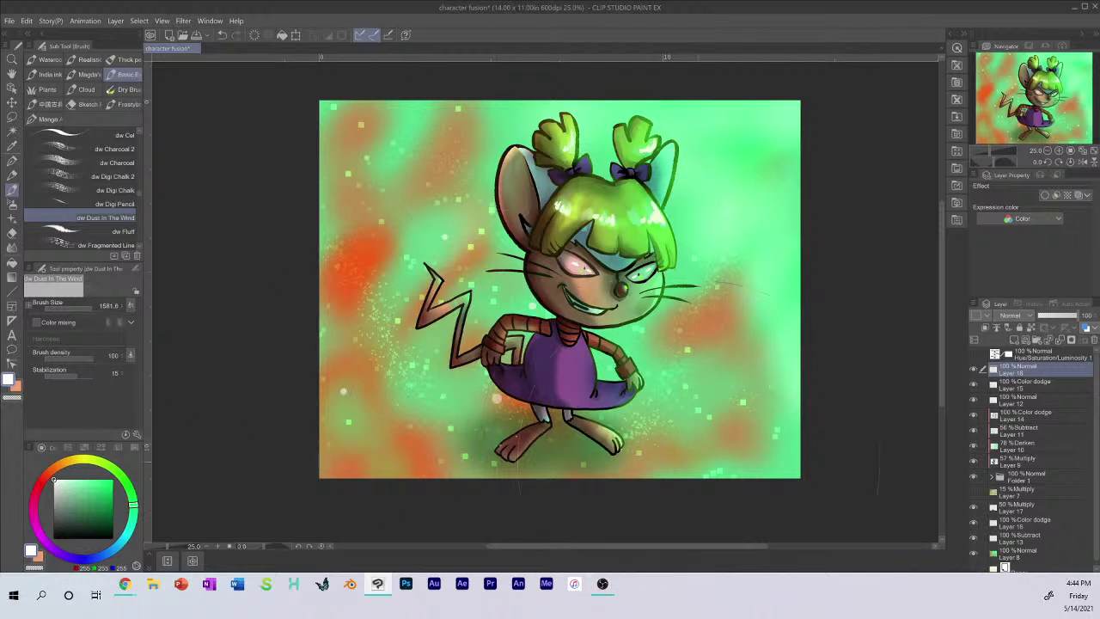
{"action": "left_click", "coordinate": [727, 361]}
Step: Add a new layer above the white dust layer, set it to Color dodge, and choose a light yellow-green drawing colour
{"action": "left_click", "coordinate": [1010, 342]}
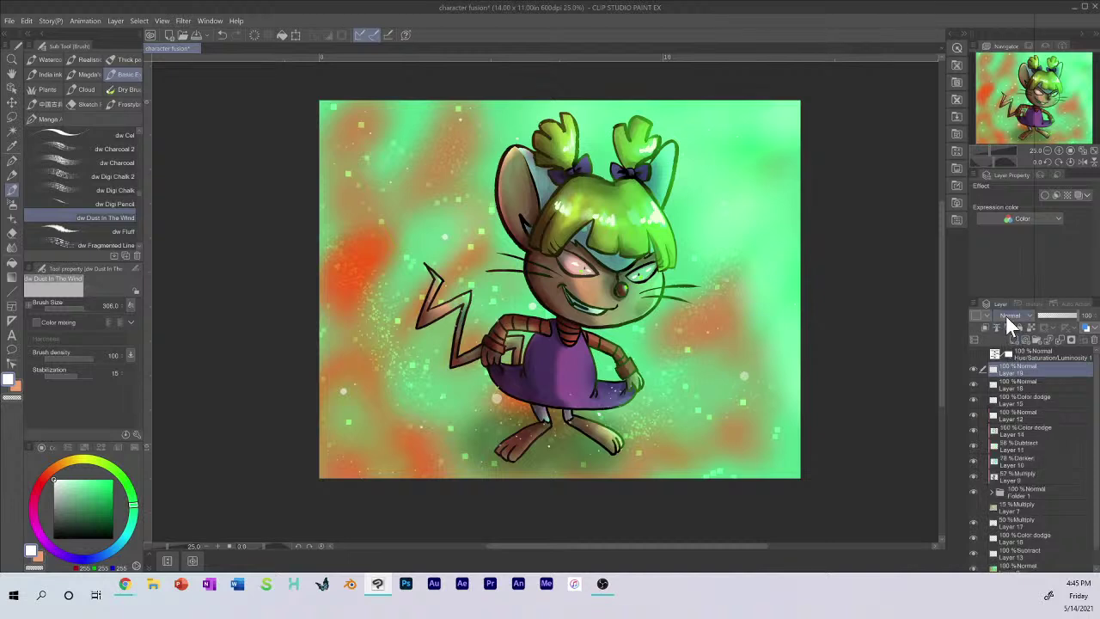
{"action": "left_click", "coordinate": [1011, 315]}
{"action": "left_click", "coordinate": [1017, 100]}
{"action": "left_click", "coordinate": [794, 110], "text": "alt"}
{"action": "left_click", "coordinate": [105, 462]}
Step: Paint diagonal light rays from the upper-right corner with the Soft airbrush at size 712.2, undoing trial strokes, and set the layer opacity to 70
{"action": "left_click", "coordinate": [12, 205]}
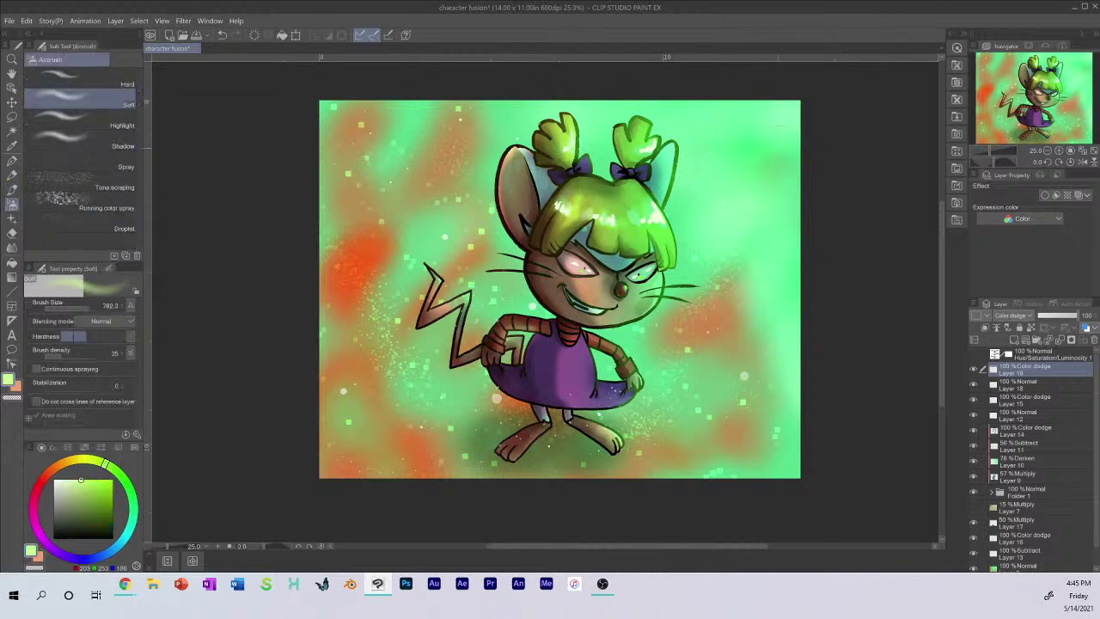
{"action": "mouse_move", "coordinate": [768, 125]}
{"action": "left_mouse_down"}
{"action": "mouse_move", "coordinate": [731, 219]}
{"action": "mouse_move", "coordinate": [601, 399]}
{"action": "left_mouse_up"}
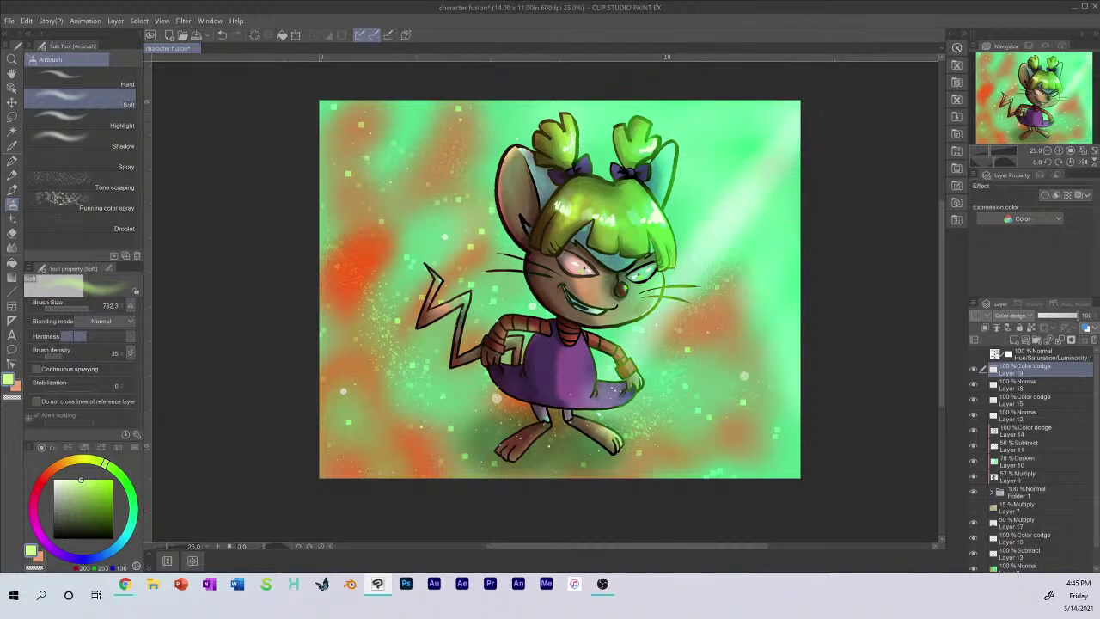
{"action": "key", "text": "ctrl+z"}
{"action": "left_click_drag", "start_coordinate": [93, 305], "coordinate": [145, 278]}
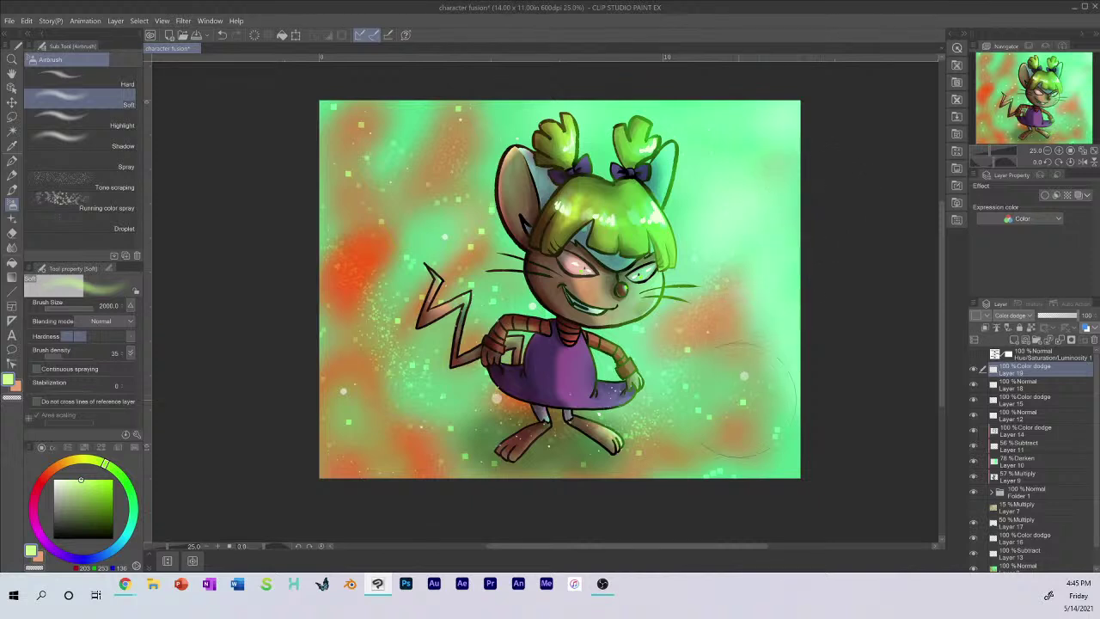
{"action": "key", "text": "ctrl+z"}
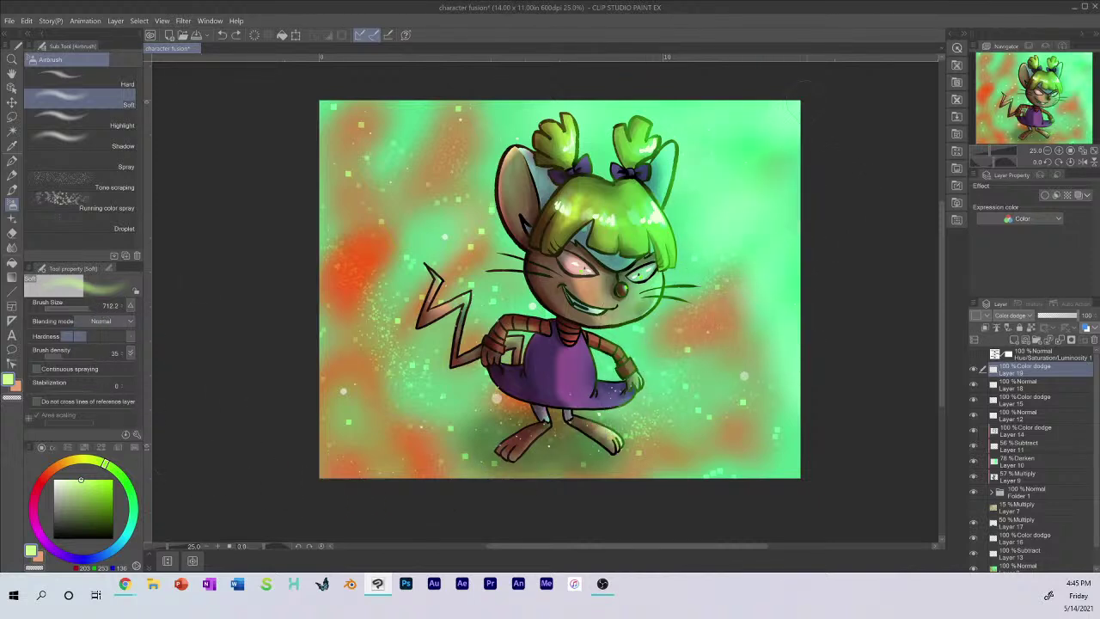
{"action": "left_click_drag", "start_coordinate": [792, 113], "coordinate": [653, 361]}
{"action": "left_click_drag", "start_coordinate": [817, 165], "coordinate": [724, 356]}
{"action": "left_click_drag", "start_coordinate": [756, 107], "coordinate": [583, 234]}
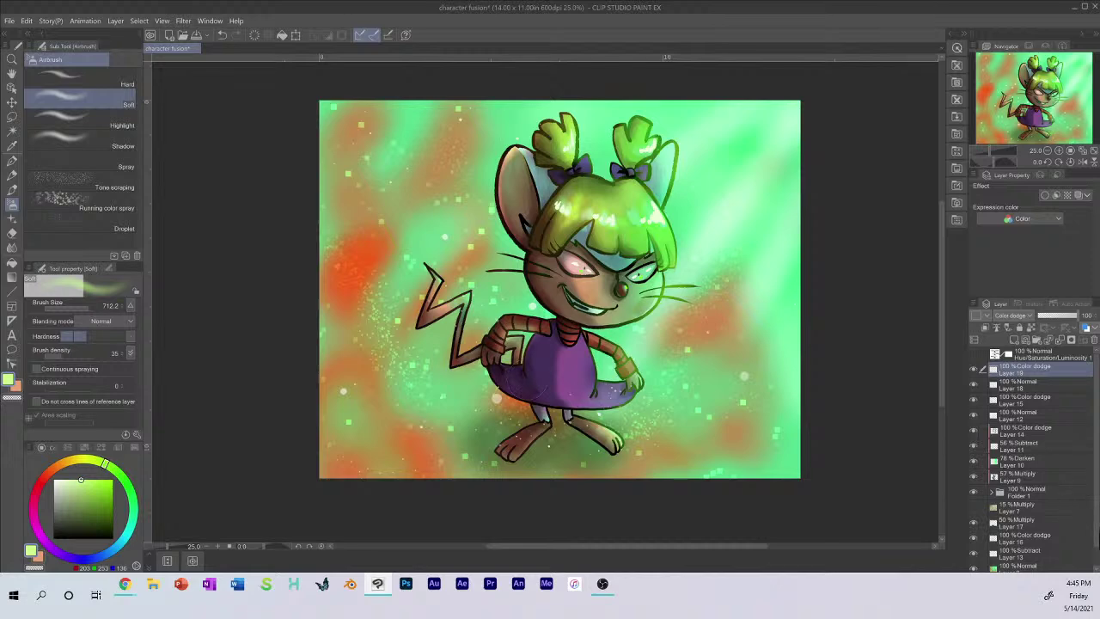
{"action": "left_click_drag", "start_coordinate": [1070, 321], "coordinate": [1066, 318]}
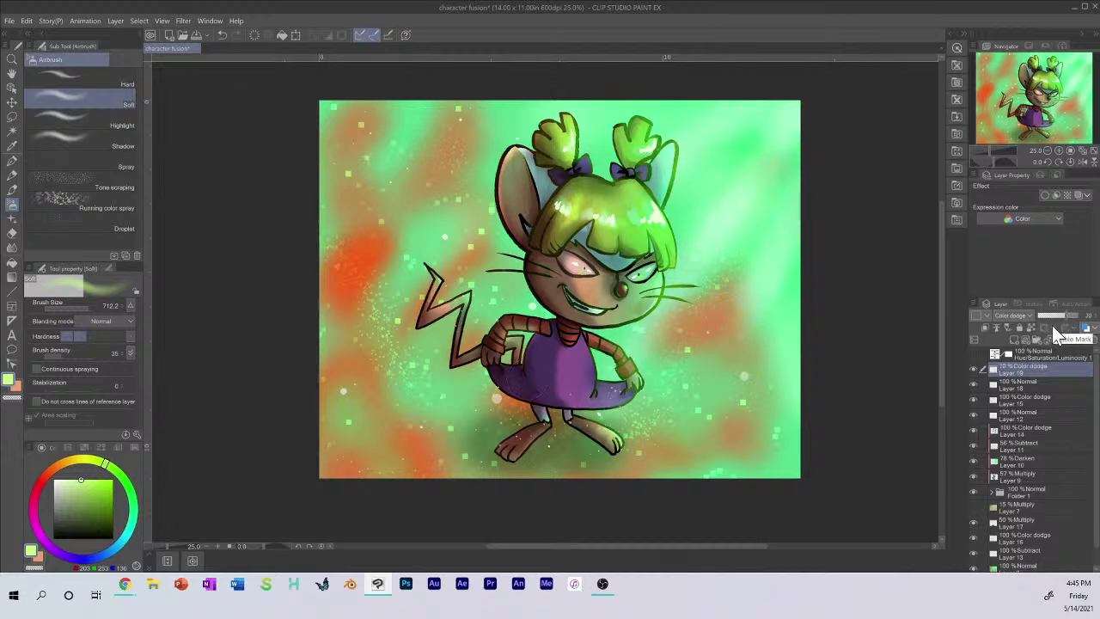
Step: Airbrush soft yellow-green glows over the orange patches left of the character and the background at the lower right
{"action": "left_click", "coordinate": [361, 367]}
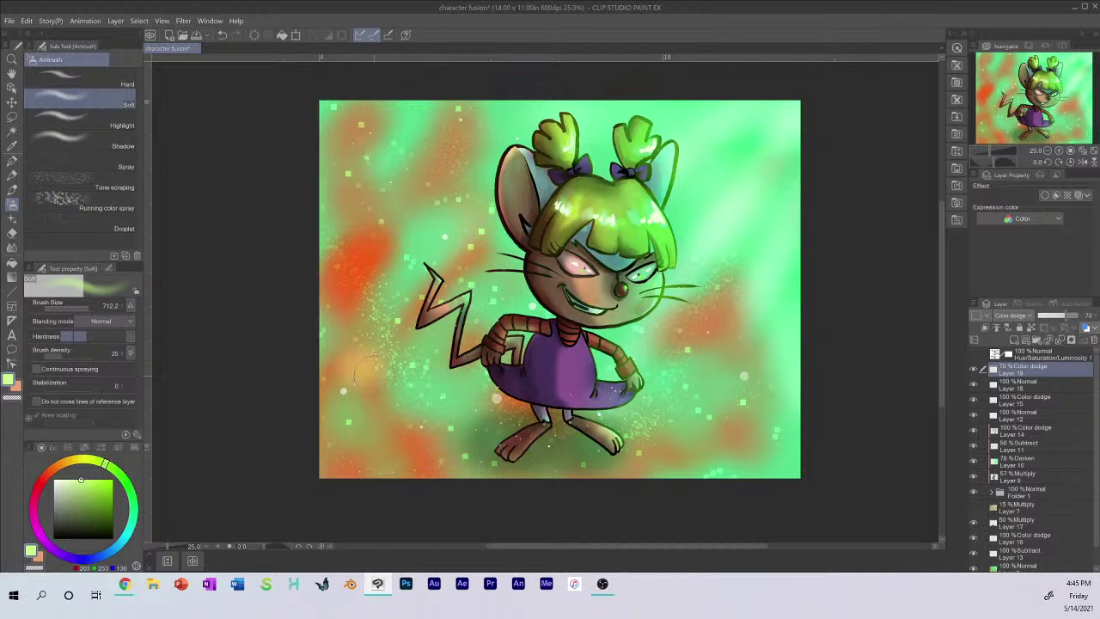
{"action": "left_click", "coordinate": [425, 368]}
{"action": "left_click_drag", "start_coordinate": [380, 450], "coordinate": [362, 451]}
{"action": "left_click_drag", "start_coordinate": [361, 207], "coordinate": [384, 208]}
{"action": "left_click_drag", "start_coordinate": [410, 114], "coordinate": [419, 131]}
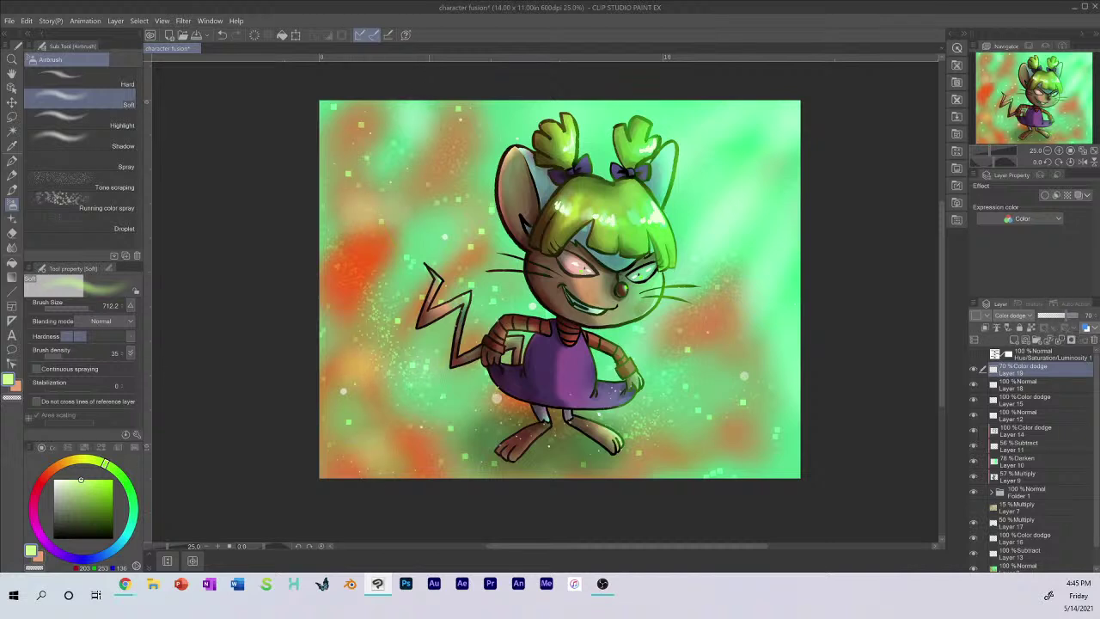
{"action": "left_click", "coordinate": [446, 255]}
{"action": "left_click_drag", "start_coordinate": [707, 434], "coordinate": [749, 441]}
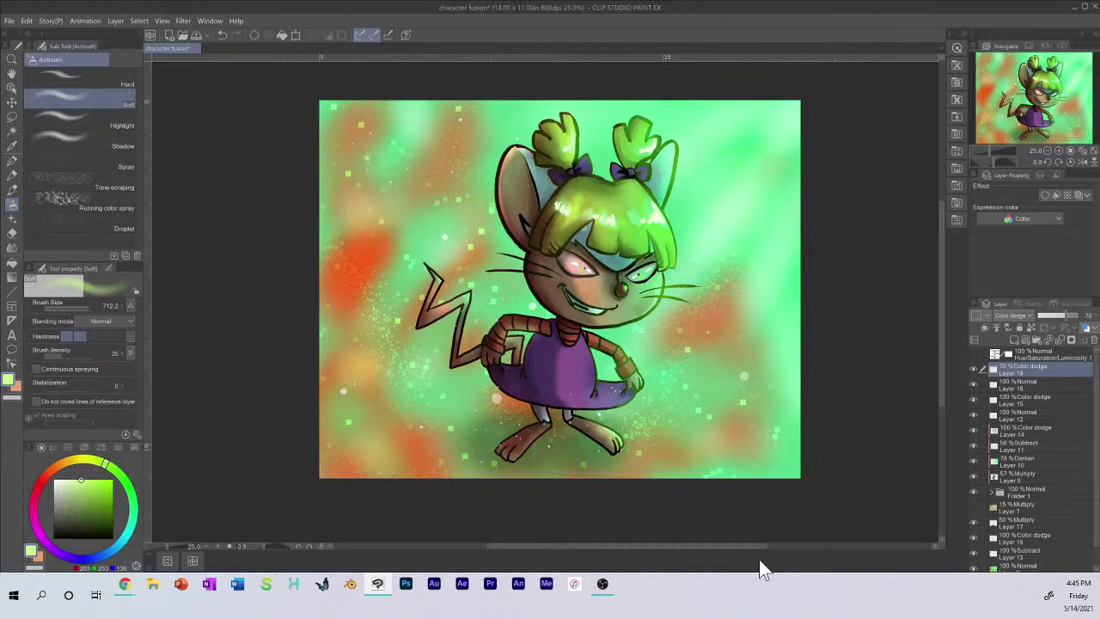
Step: Add a new layer above the 70% Color dodge layer and select the some blobs brush
{"action": "left_click", "coordinate": [1014, 340]}
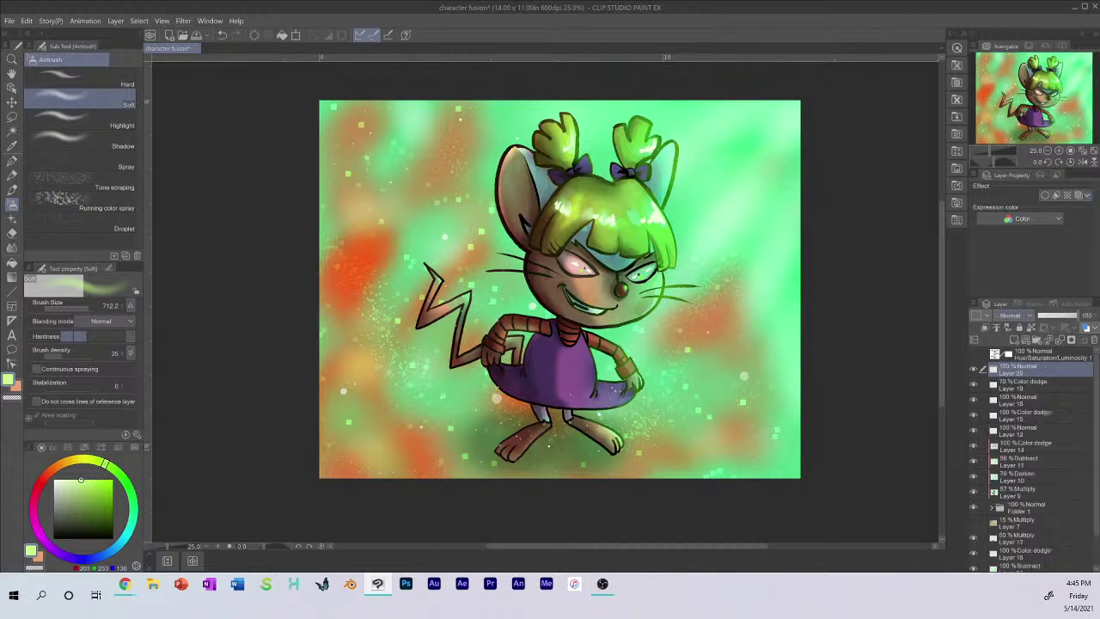
{"action": "left_click", "coordinate": [11, 190]}
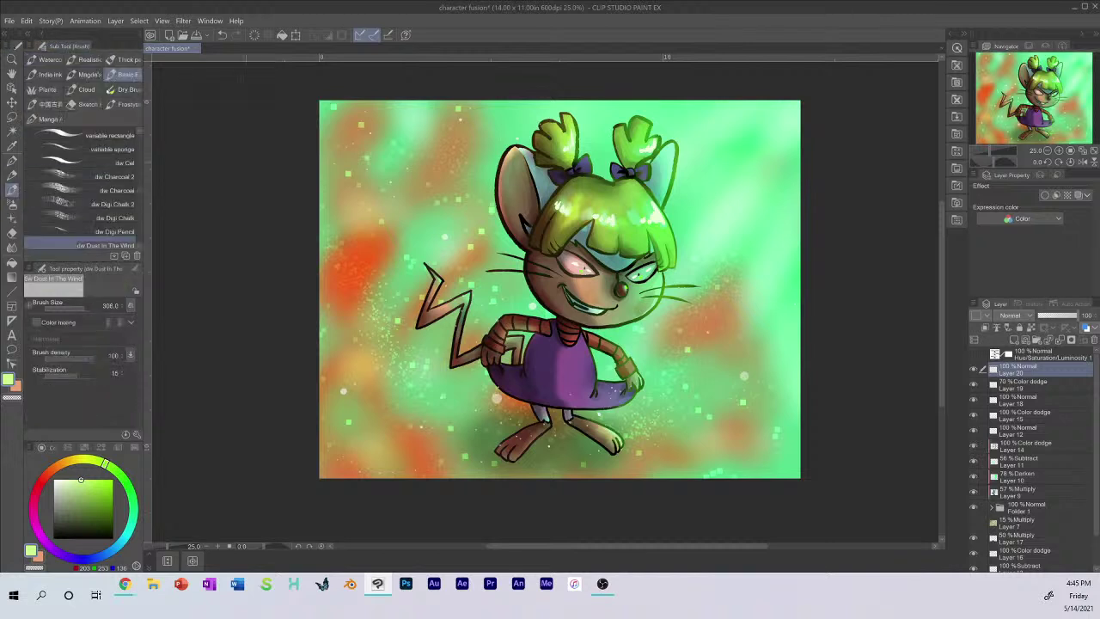
{"action": "mouse_move", "coordinate": [139, 190]}
{"action": "left_mouse_down"}
{"action": "mouse_move", "coordinate": [139, 243]}
{"action": "mouse_move", "coordinate": [138, 153]}
{"action": "mouse_move", "coordinate": [132, 178]}
{"action": "left_mouse_up"}
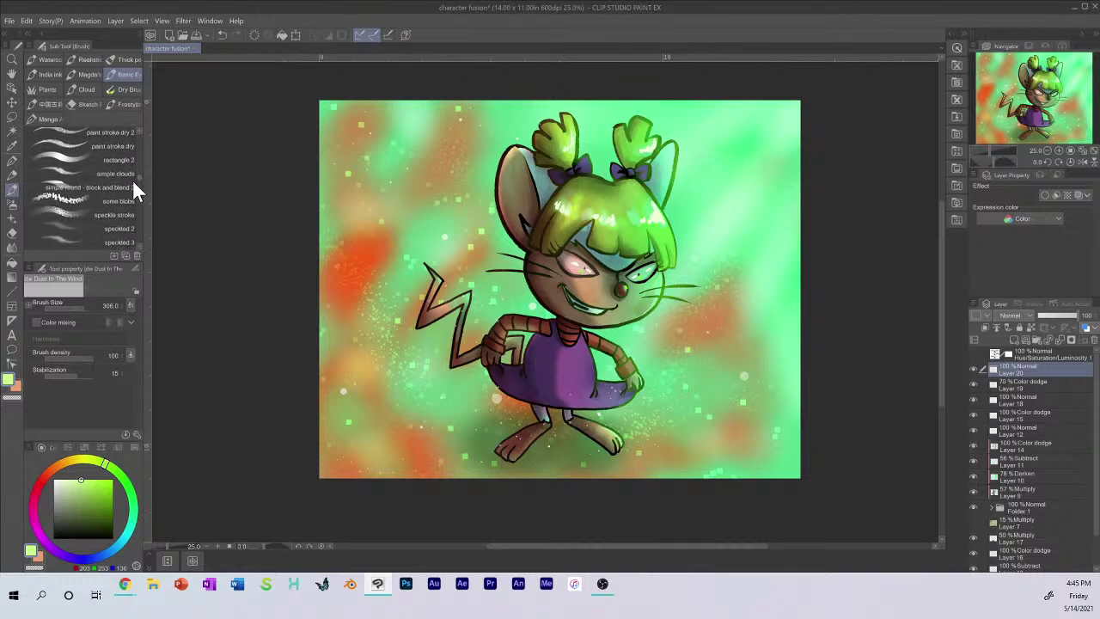
{"action": "left_click", "coordinate": [80, 200]}
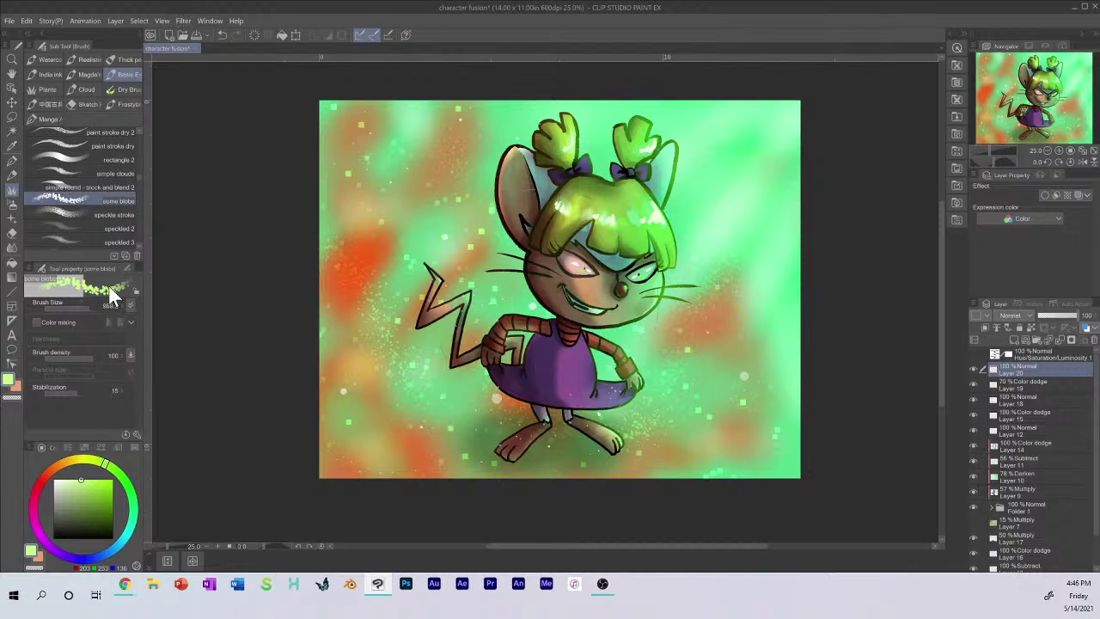
Step: Try large yellow-green blobs at size 989.2 around the left side and lower-right background, and undo them all
{"action": "left_click_drag", "start_coordinate": [339, 313], "coordinate": [461, 497]}
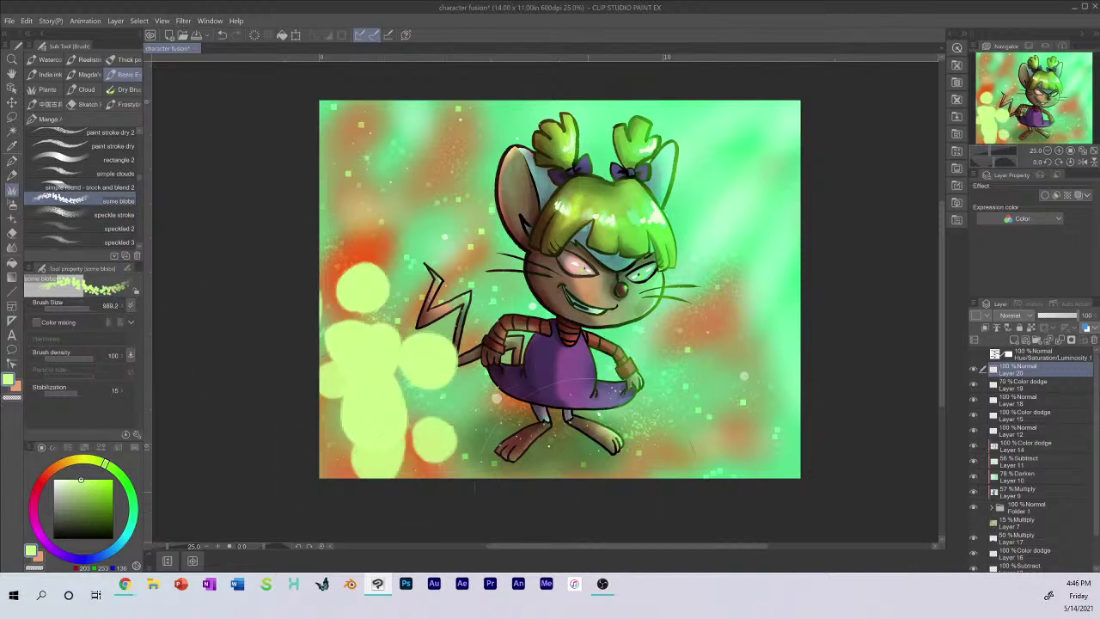
{"action": "left_click_drag", "start_coordinate": [631, 438], "coordinate": [765, 430]}
{"action": "left_click", "coordinate": [399, 167]}
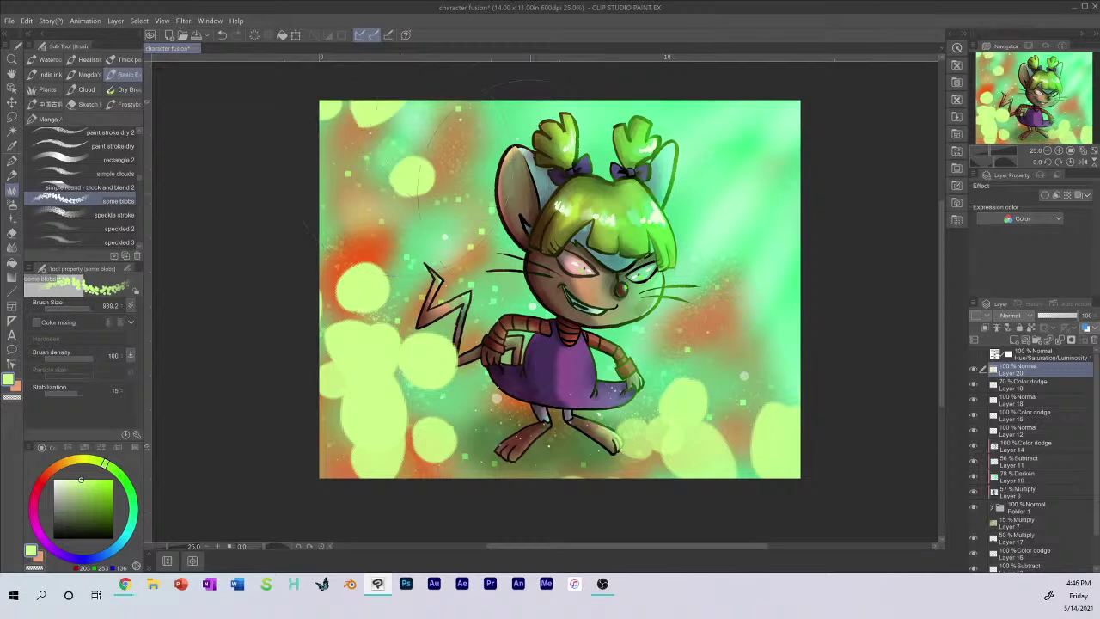
{"action": "key", "text": "ctrl+z"}
{"action": "key", "text": "ctrl+z"}
{"action": "key", "text": "ctrl+z"}
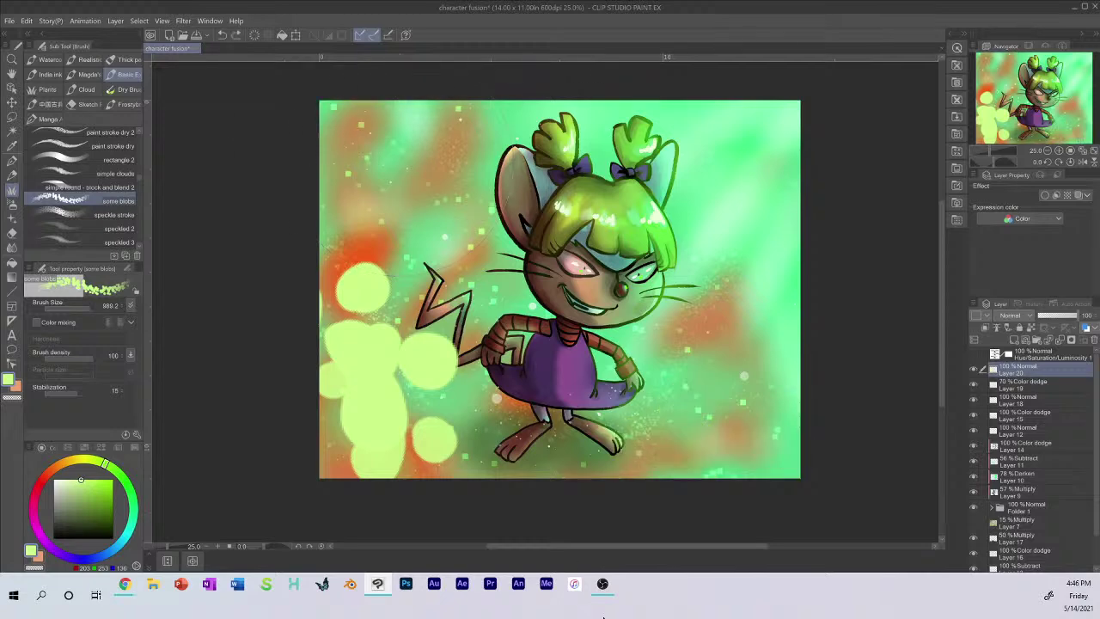
{"action": "key", "text": "ctrl+z"}
{"action": "key", "text": "ctrl+z"}
Step: Try smaller yellow-green blobs at size 181.4 in the upper-left background and undo them
{"action": "left_click", "coordinate": [93, 307]}
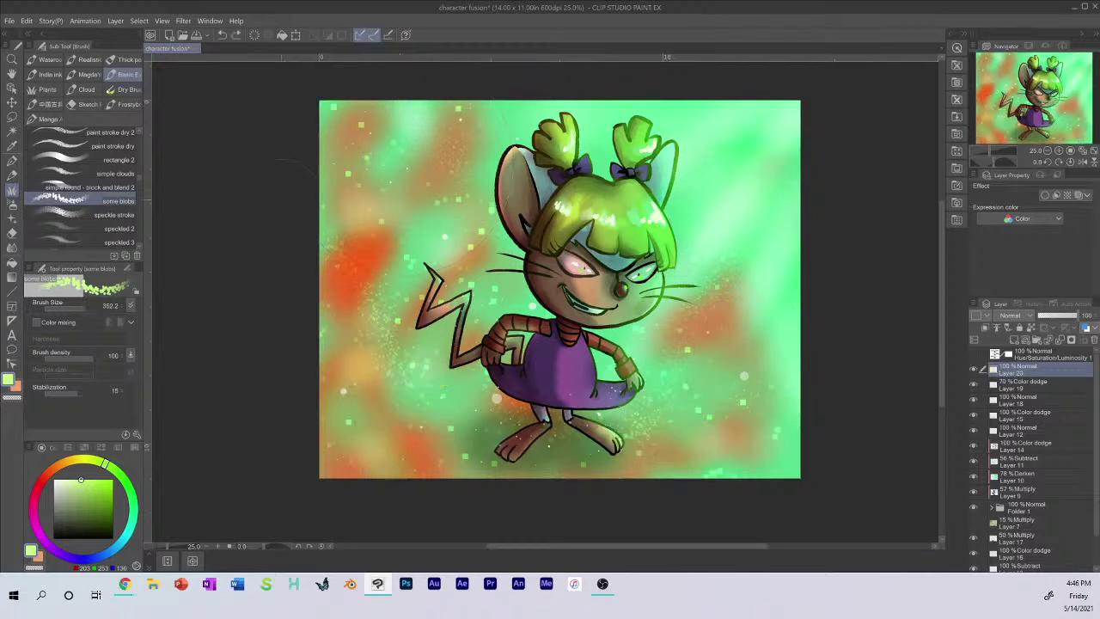
{"action": "left_click_drag", "start_coordinate": [92, 307], "coordinate": [81, 311]}
{"action": "left_click_drag", "start_coordinate": [321, 176], "coordinate": [369, 107]}
{"action": "key", "text": "ctrl+z"}
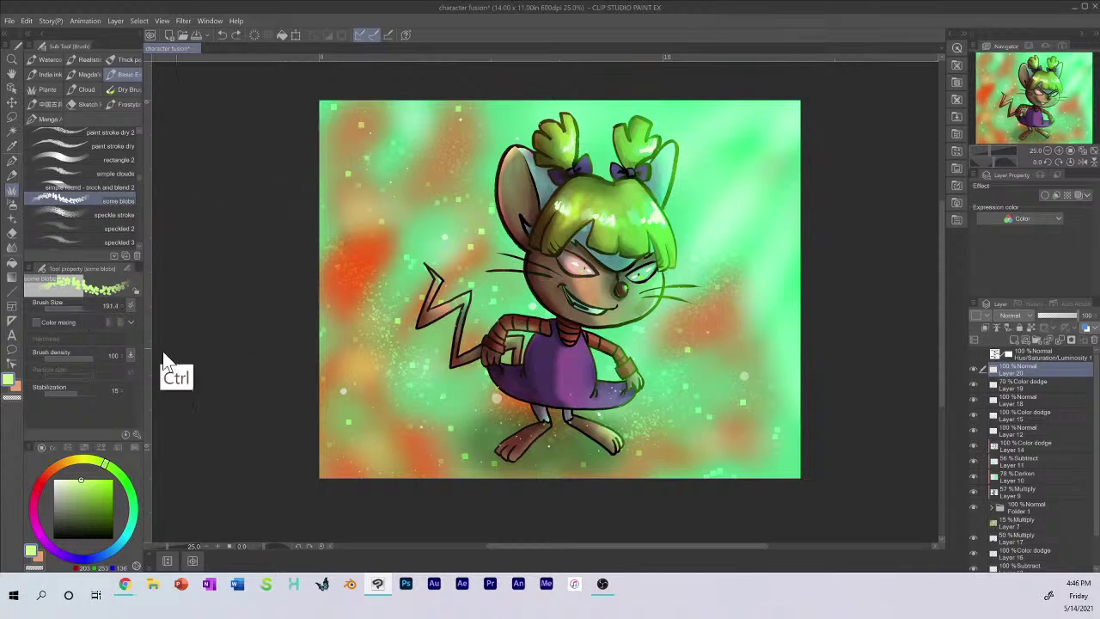
Step: Scatter yellow-green blobs at size 900.5 along the left edge and across the ground, undoing the ones across the ground
{"action": "left_click", "coordinate": [89, 307]}
{"action": "mouse_move", "coordinate": [330, 206]}
{"action": "left_mouse_down"}
{"action": "mouse_move", "coordinate": [392, 100]}
{"action": "mouse_move", "coordinate": [335, 258]}
{"action": "mouse_move", "coordinate": [404, 439]}
{"action": "mouse_move", "coordinate": [601, 456]}
{"action": "mouse_move", "coordinate": [868, 417]}
{"action": "left_mouse_up"}
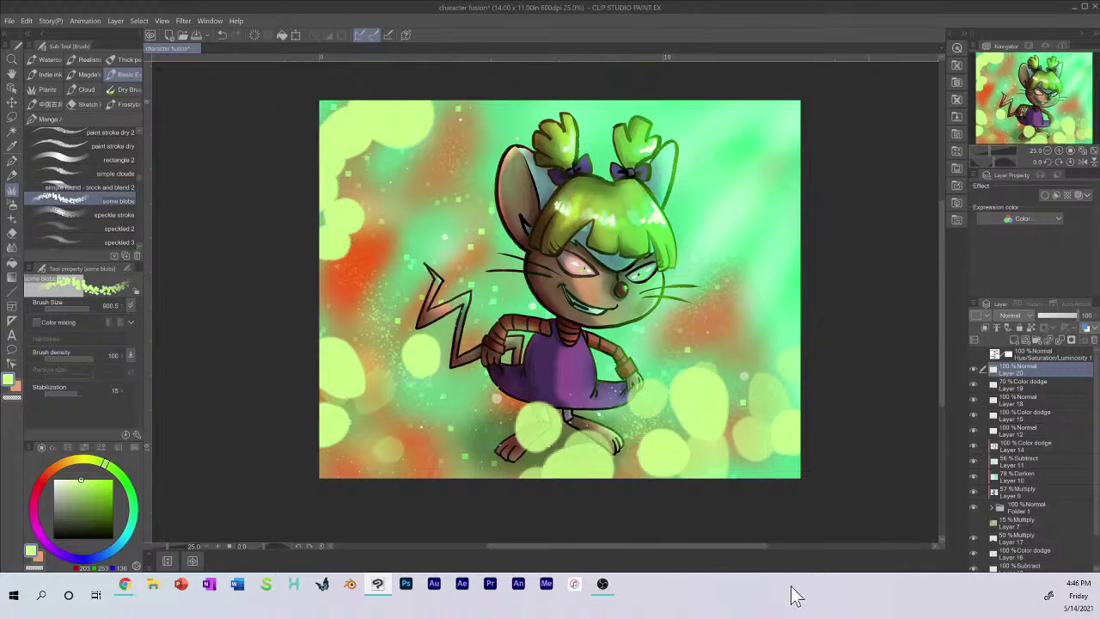
{"action": "key", "text": "ctrl+z"}
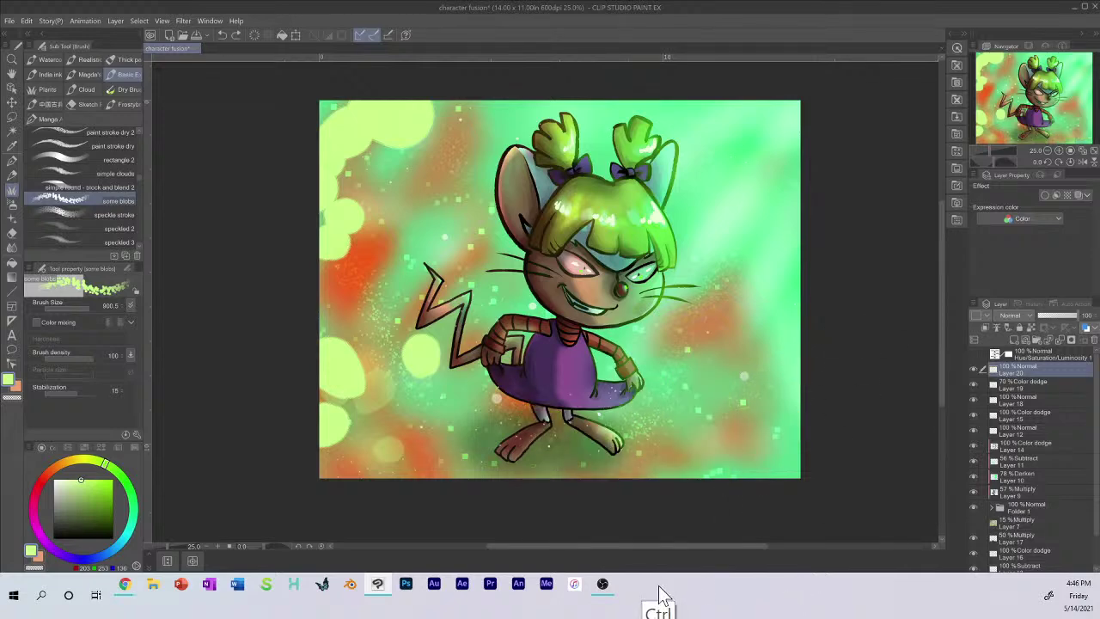
Step: Replace the left-edge blobs with yellow-green blobs in the upper-left corner, along the lower-left ground and beside the character's lower right
{"action": "key", "text": "ctrl+z"}
{"action": "key", "text": "ctrl+z"}
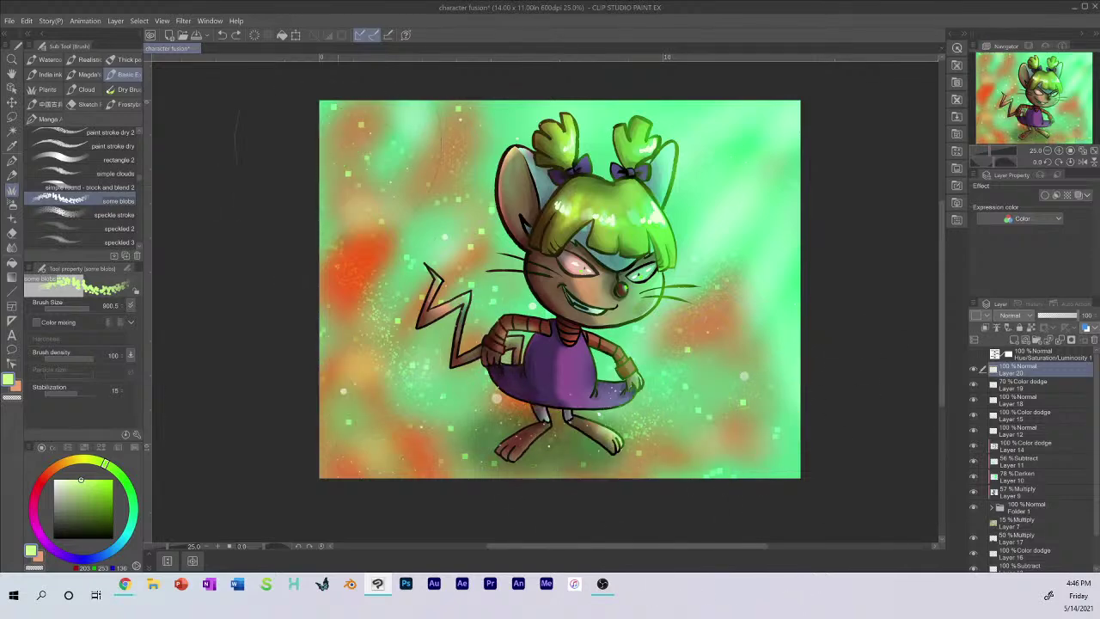
{"action": "key", "text": "ctrl+y"}
{"action": "key", "text": "ctrl+y"}
{"action": "key", "text": "ctrl+y"}
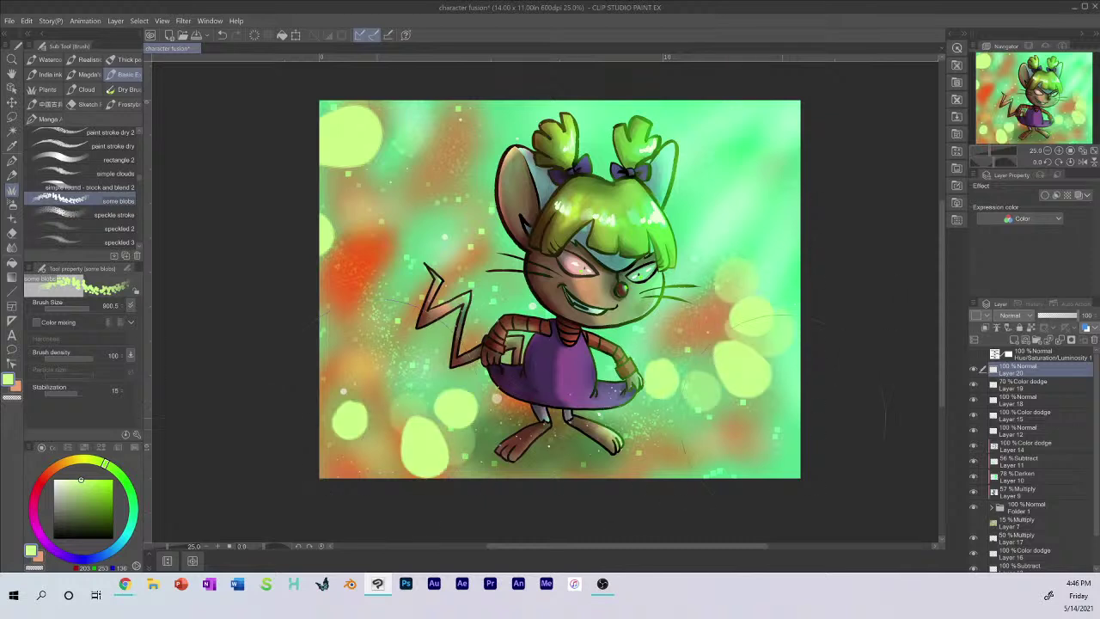
Step: Set the blob layer to Color dodge and lower its opacity to 79%
{"action": "left_click", "coordinate": [1029, 318]}
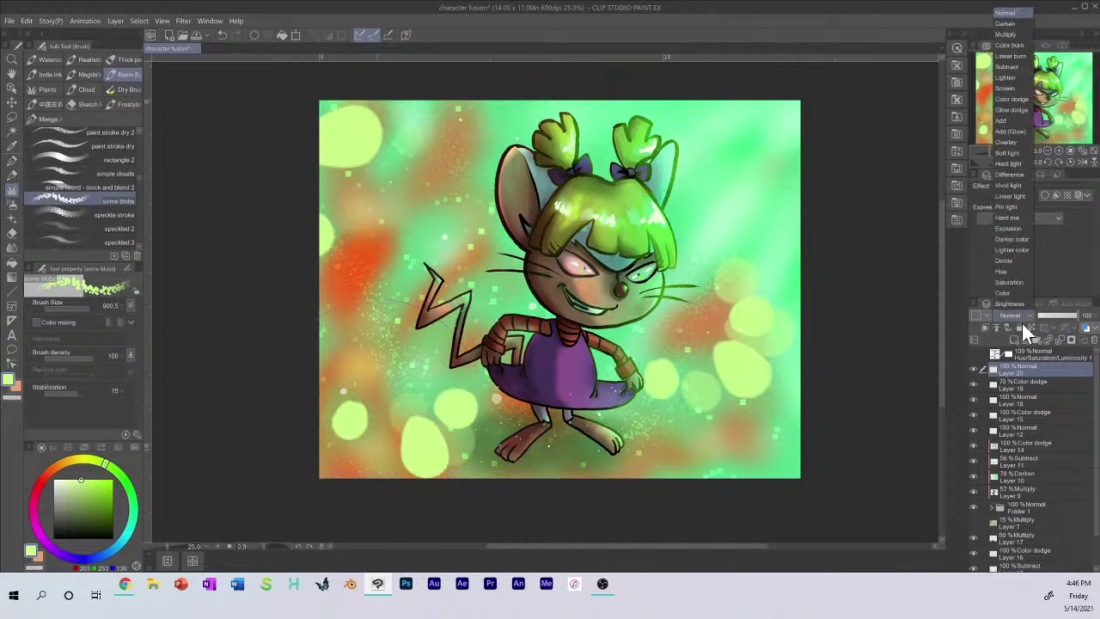
{"action": "left_click", "coordinate": [1014, 100]}
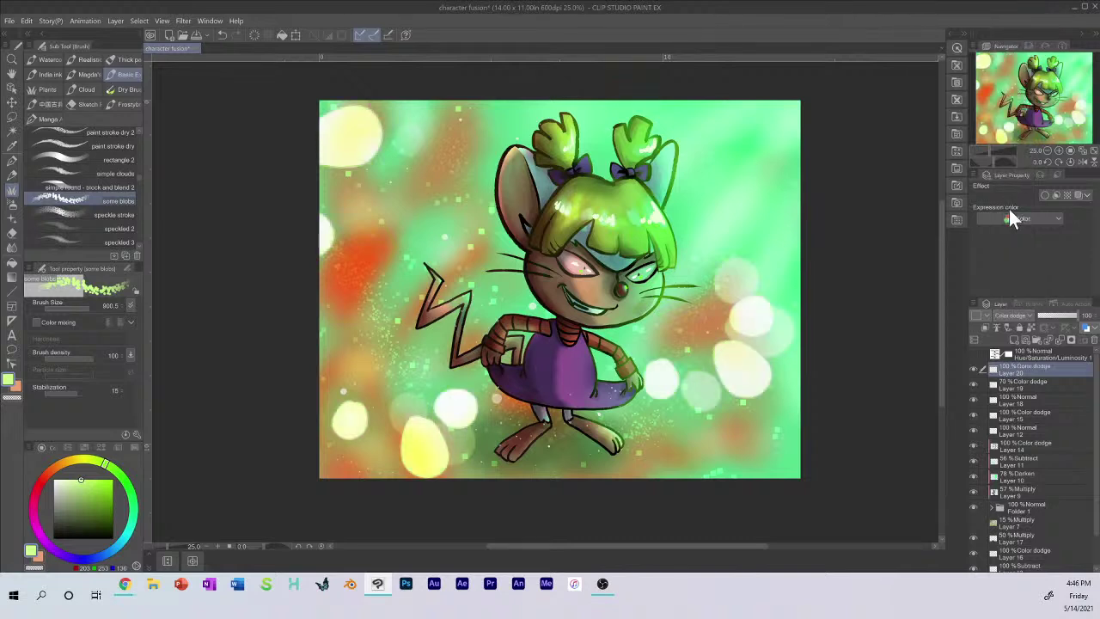
{"action": "mouse_move", "coordinate": [1062, 316]}
{"action": "left_mouse_down"}
{"action": "mouse_move", "coordinate": [1056, 323]}
{"action": "mouse_move", "coordinate": [1072, 323]}
{"action": "left_mouse_up"}
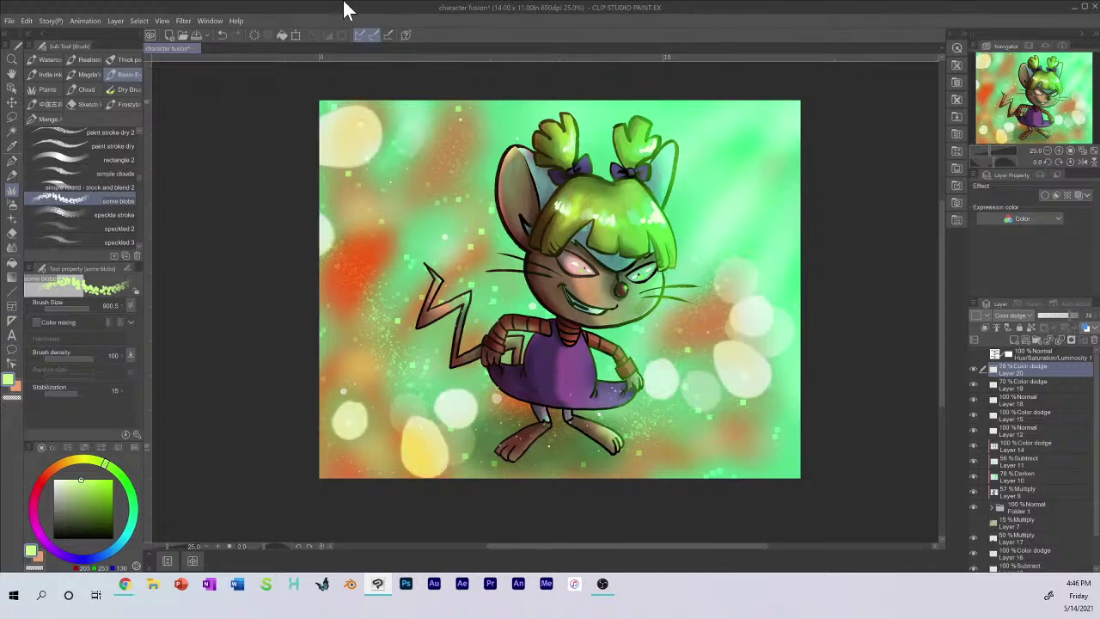
Step: Hide the 79% Color dodge blob layer and set up a new layer above it with the Lineart Pencil in mint green
{"action": "left_click", "coordinate": [973, 370]}
{"action": "left_click", "coordinate": [1018, 339]}
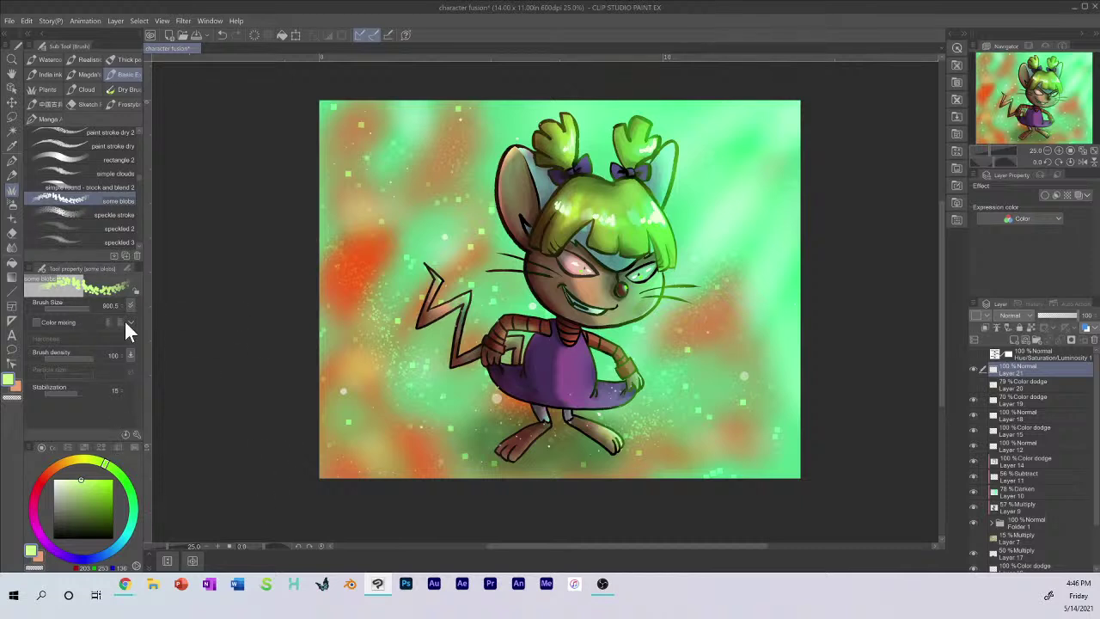
{"action": "left_click", "coordinate": [12, 175]}
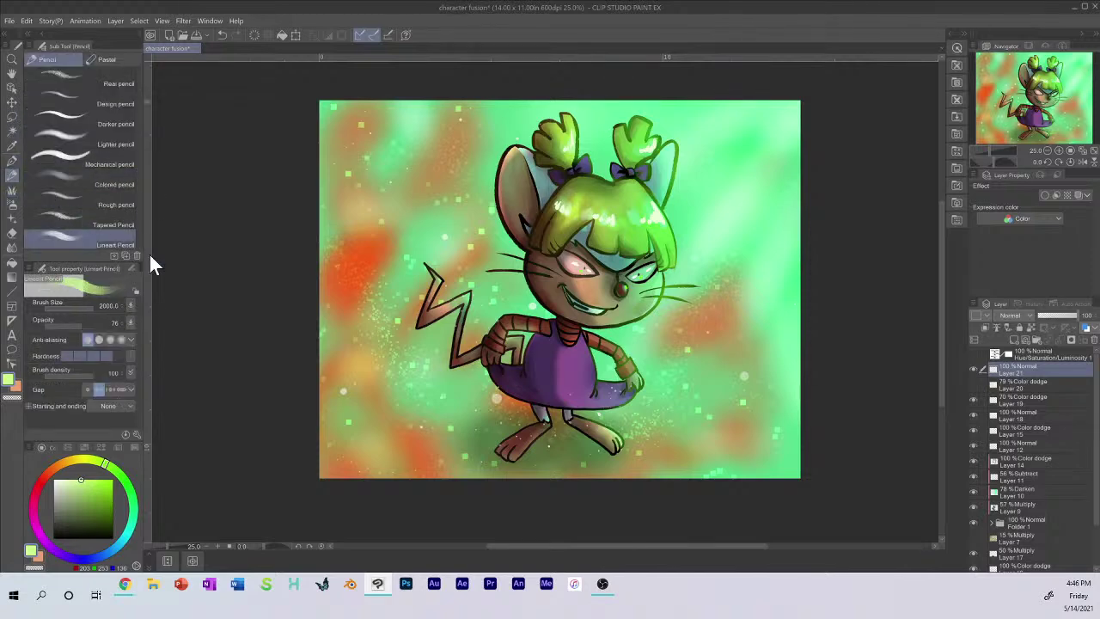
{"action": "left_click", "coordinate": [133, 511]}
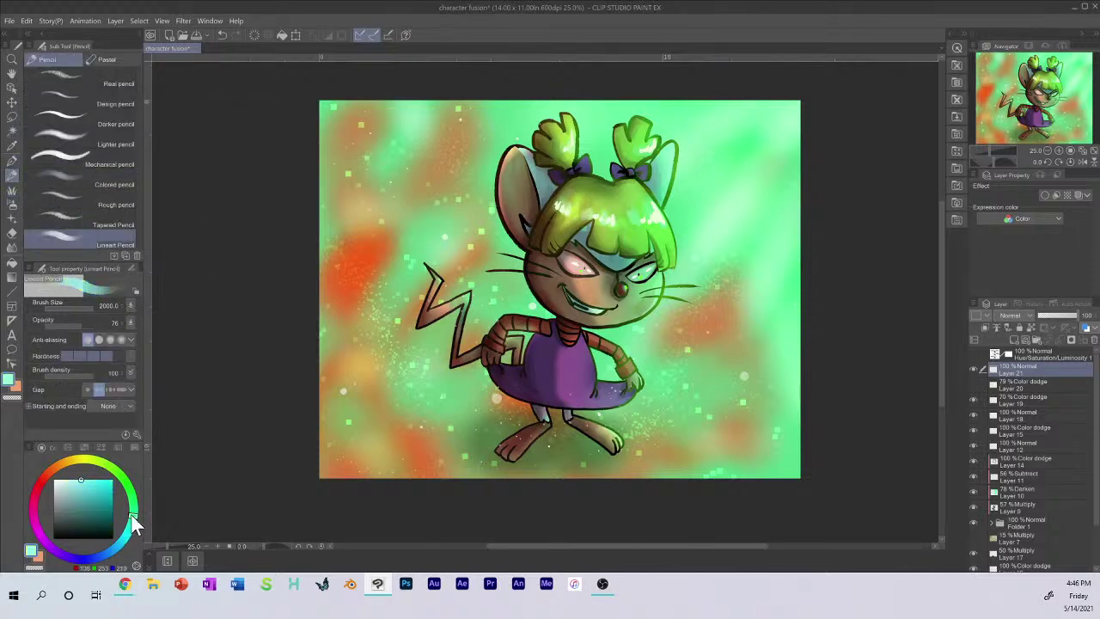
{"action": "left_click", "coordinate": [86, 478]}
{"action": "left_click", "coordinate": [88, 479]}
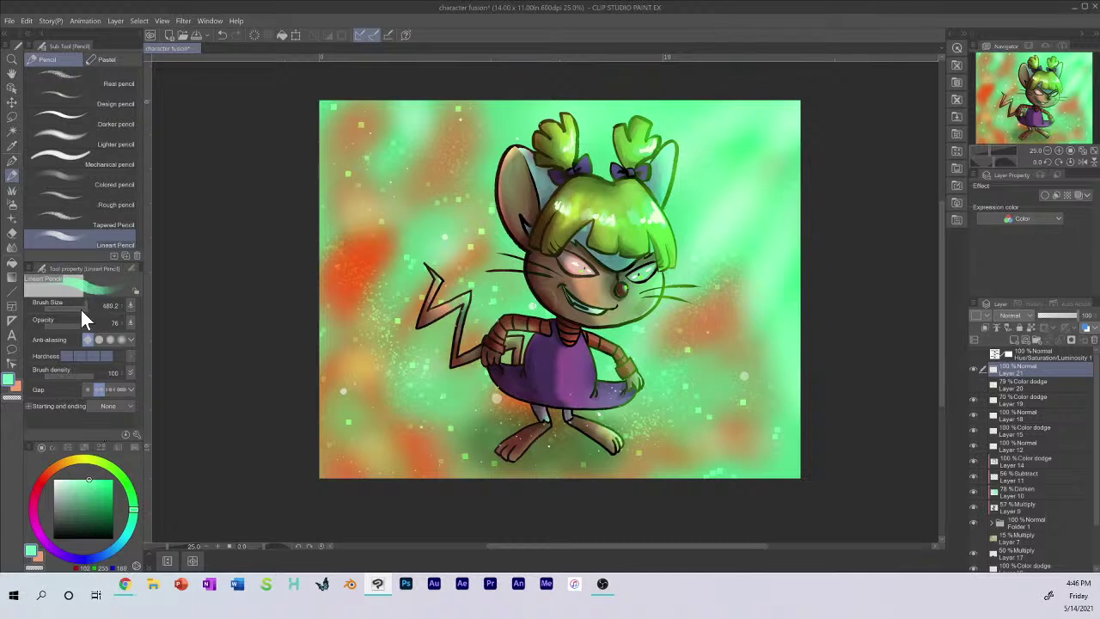
Step: Try a small signature in the artwork's lower-right corner at brush sizes 10.4, 68.1 and 23.1, undoing the attempts
{"action": "left_click_drag", "start_coordinate": [81, 309], "coordinate": [68, 306]}
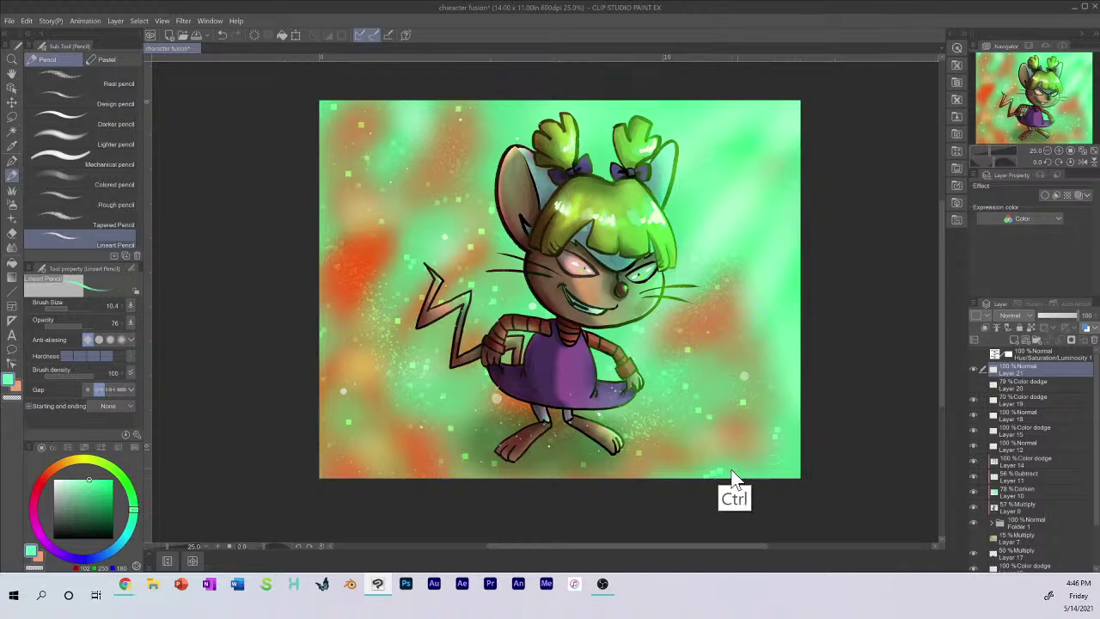
{"action": "left_click", "coordinate": [69, 305]}
{"action": "left_click", "coordinate": [74, 306]}
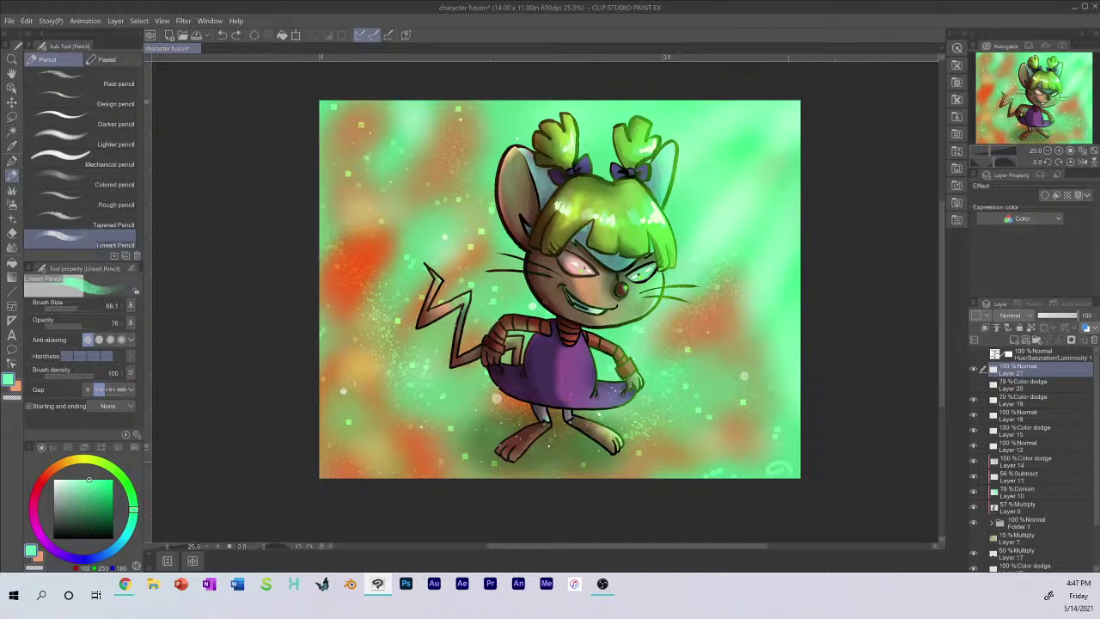
{"action": "left_click", "coordinate": [72, 307]}
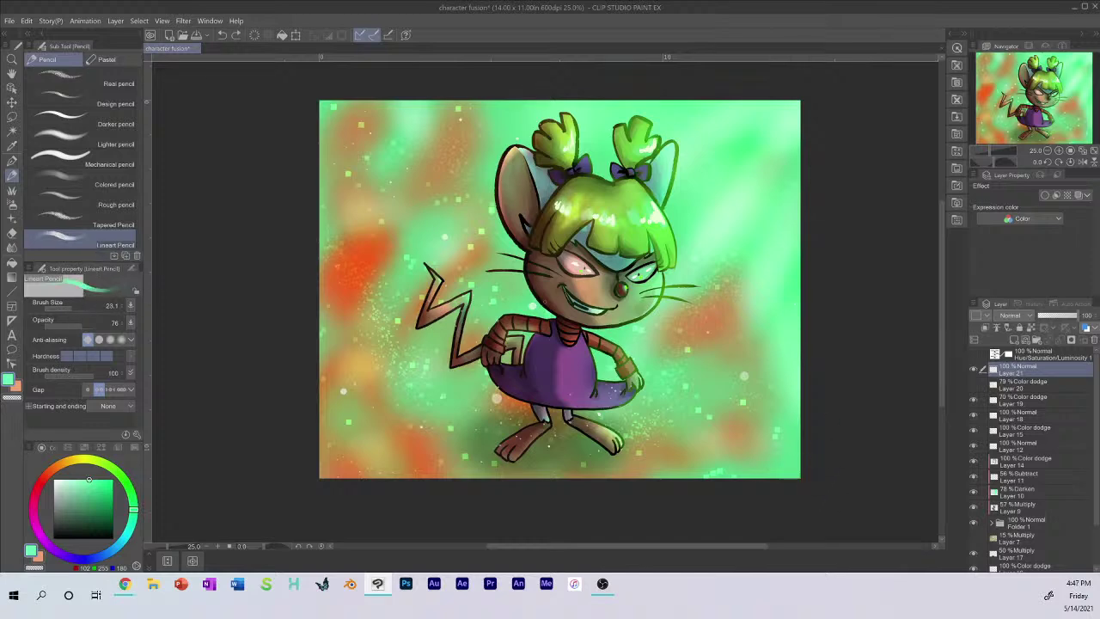
{"action": "key", "text": "ctrl+z"}
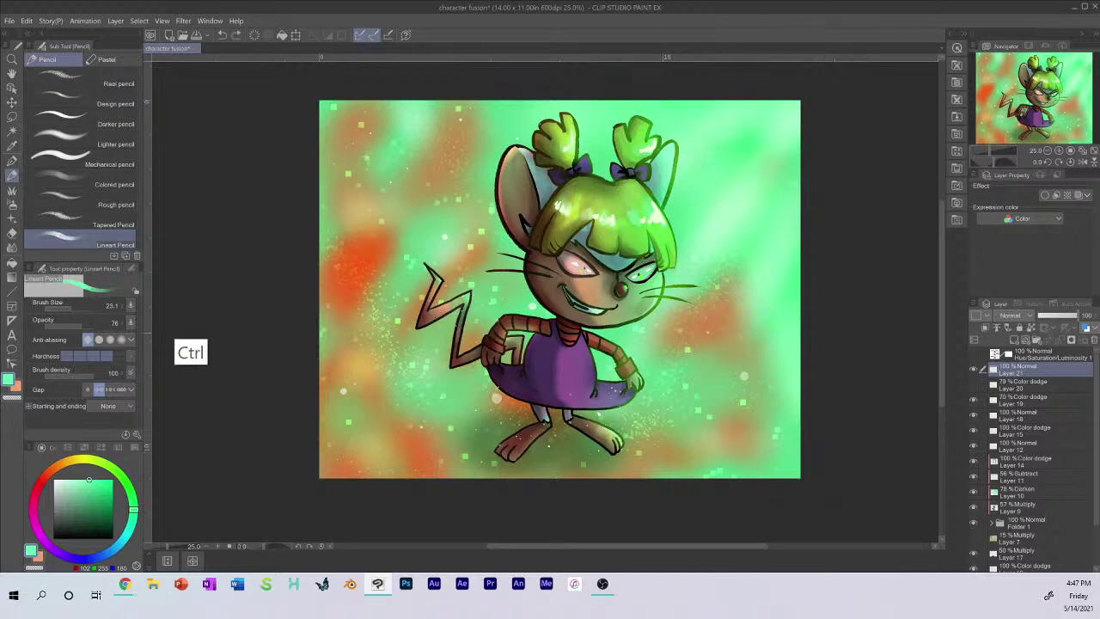
Step: Draw a small mint green signature in the artwork's lower-right corner at brush size 37.0 and save the illustration
{"action": "left_click", "coordinate": [74, 307]}
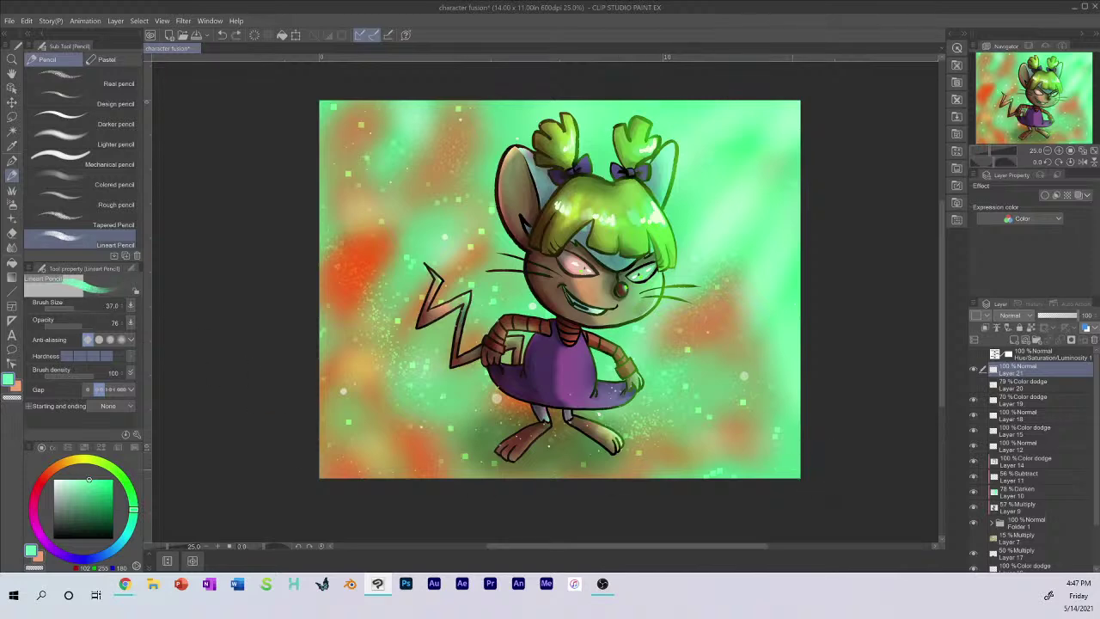
{"action": "left_click_drag", "start_coordinate": [778, 464], "coordinate": [792, 471]}
{"action": "left_click", "coordinate": [200, 33]}
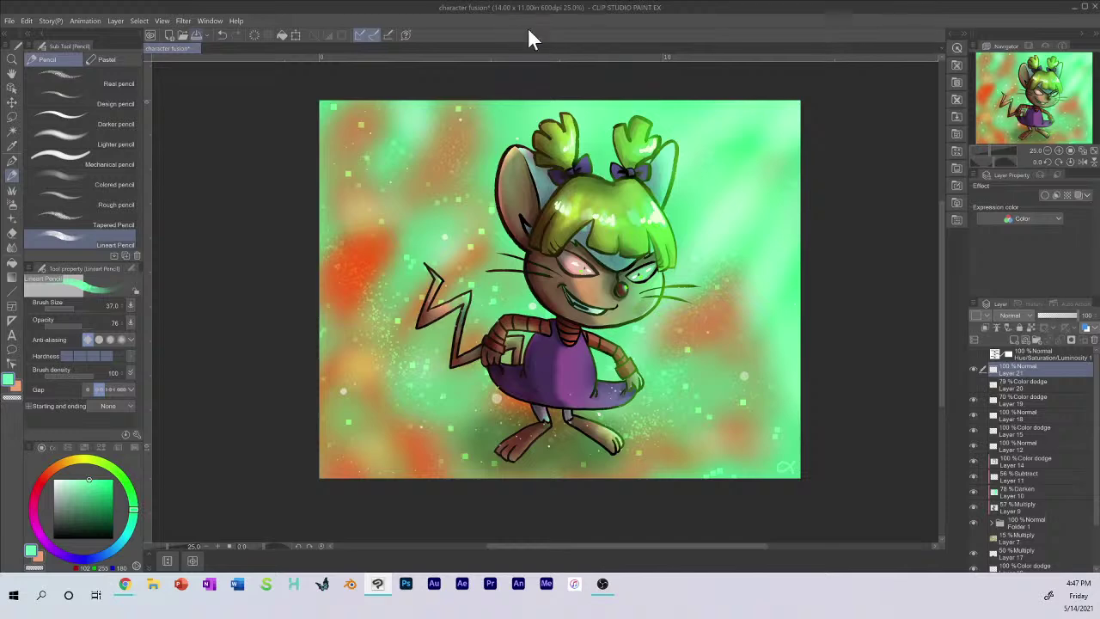